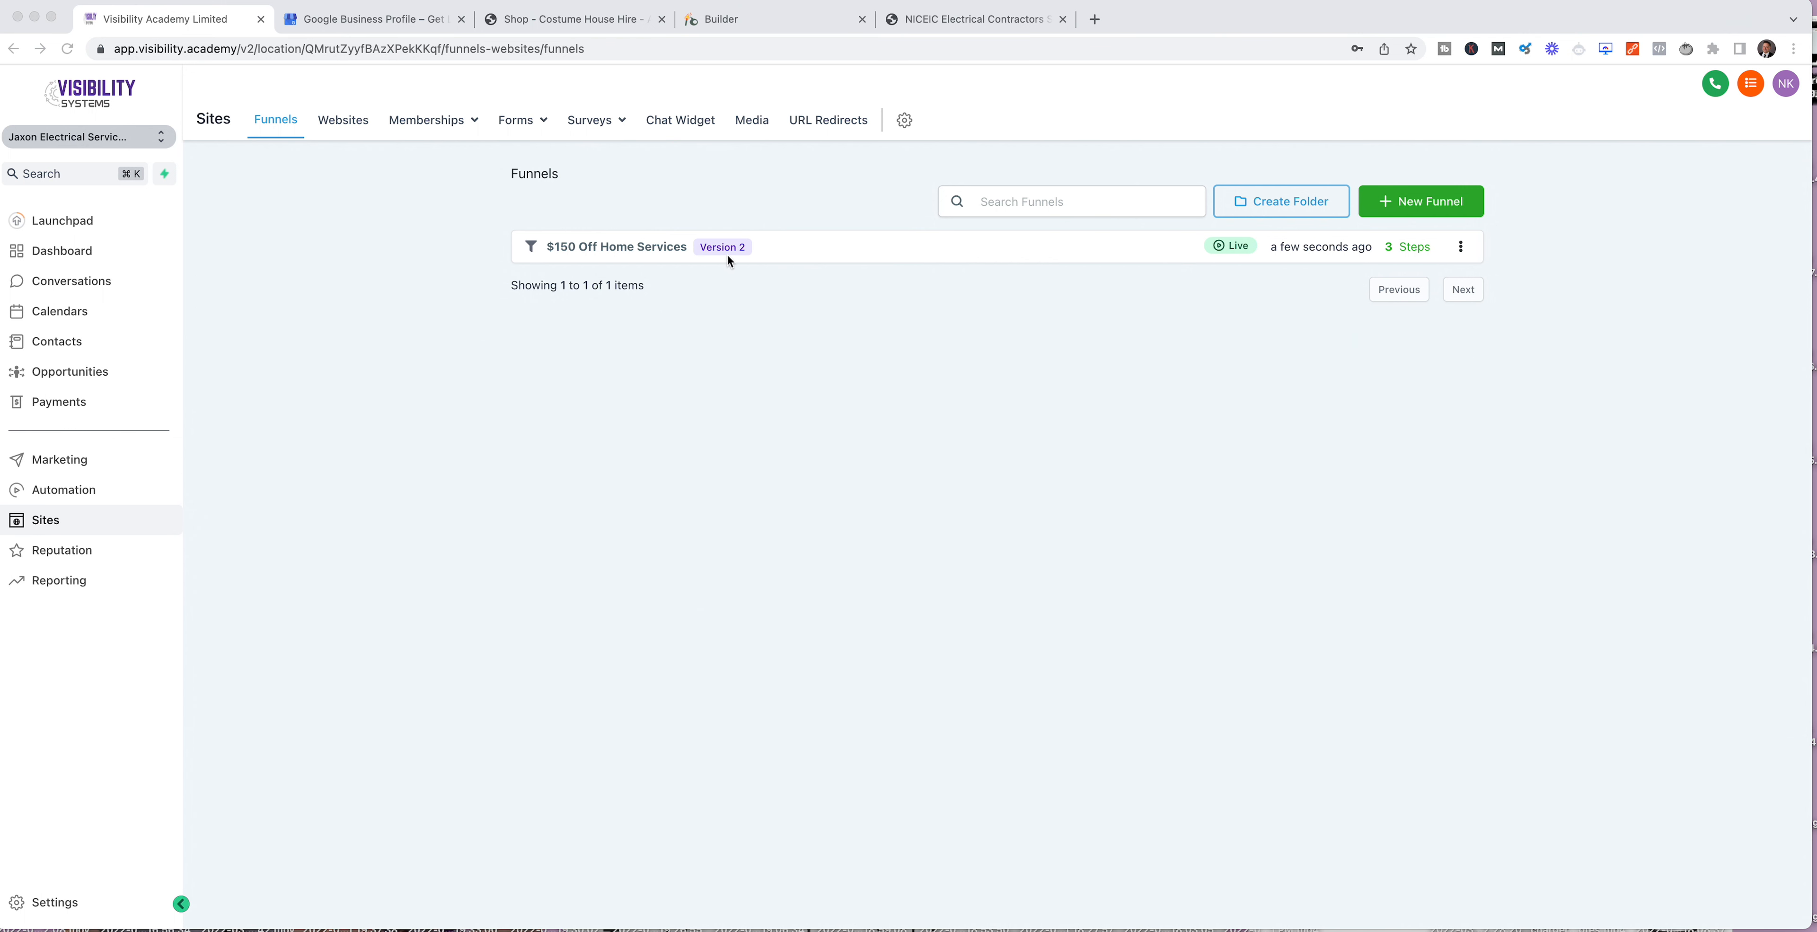
Step: Preview the Claim Page of the $150 Off Home Services funnel and examine its headline, benefit list and voucher offer text
left_click(645, 262)
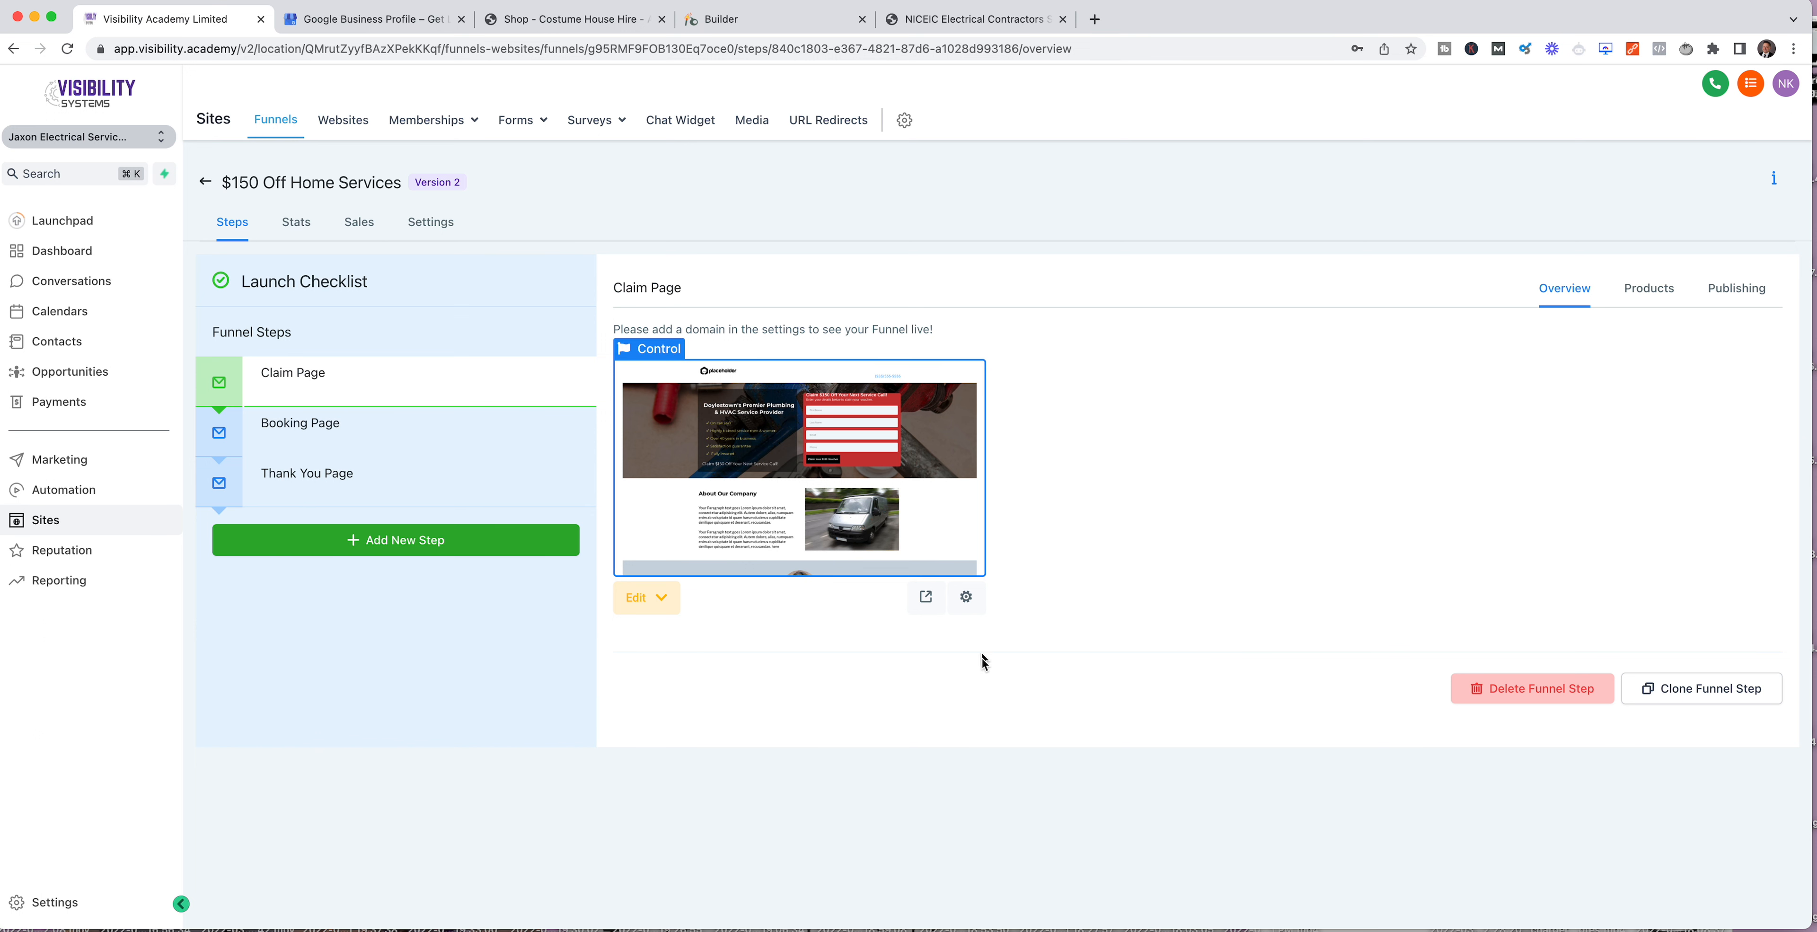
left_click(925, 598)
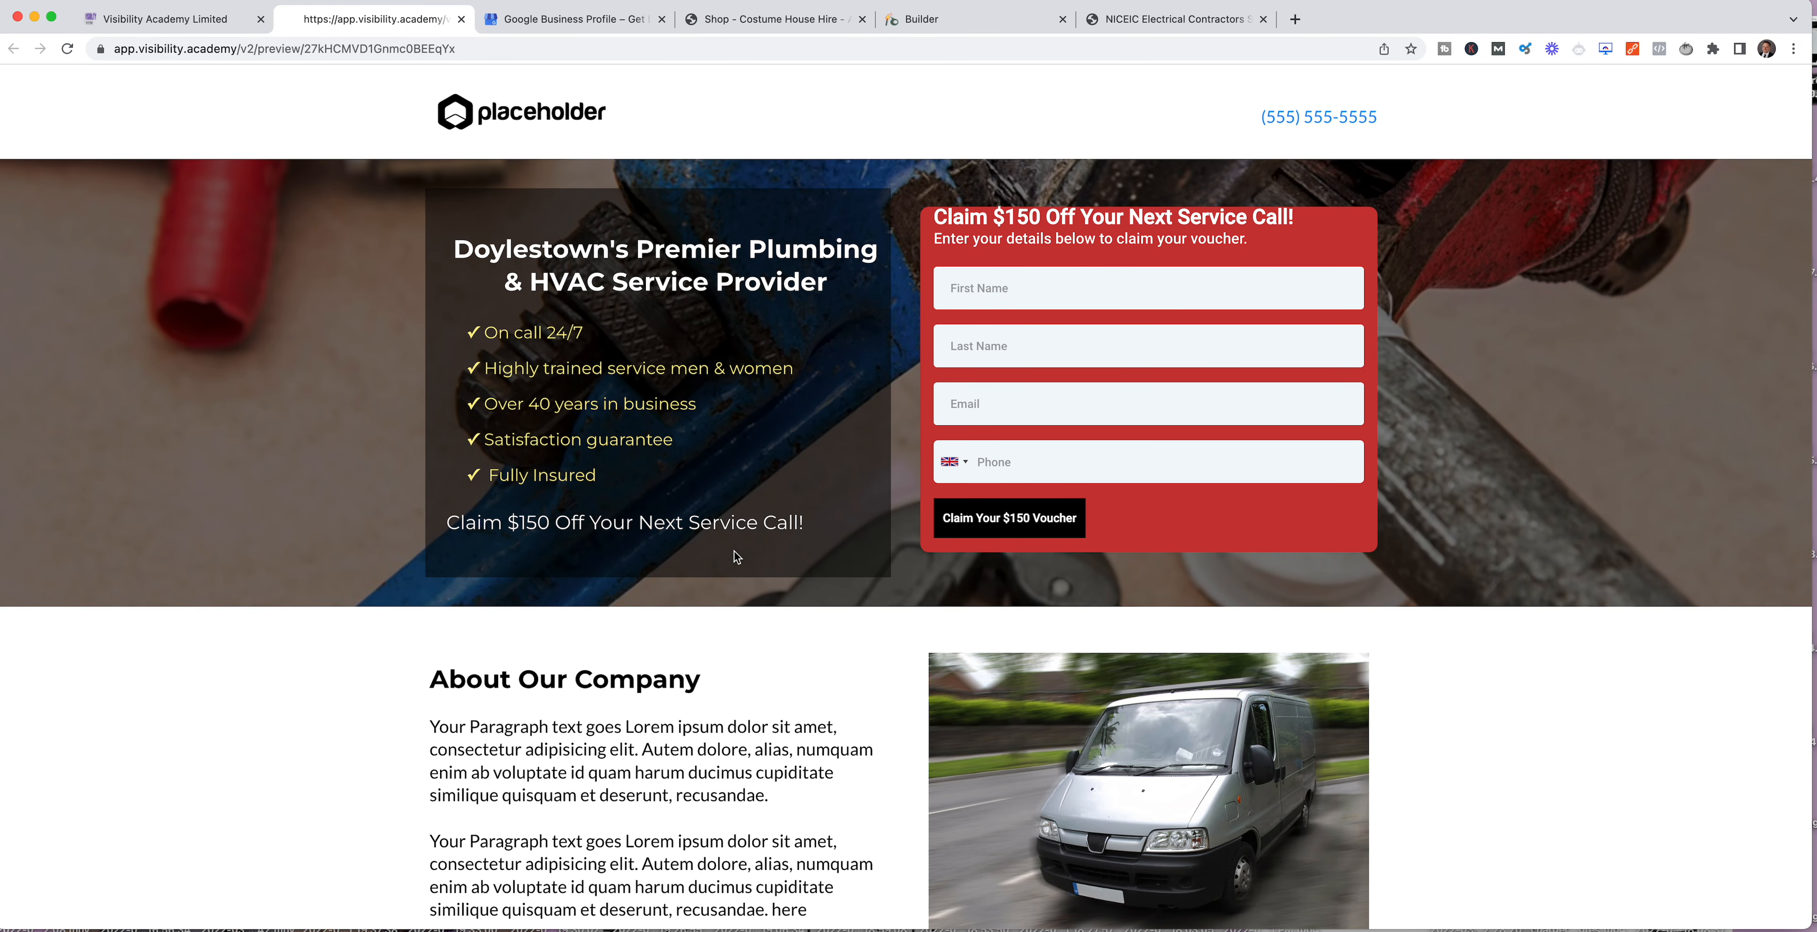
scroll(734, 552, "down", 15)
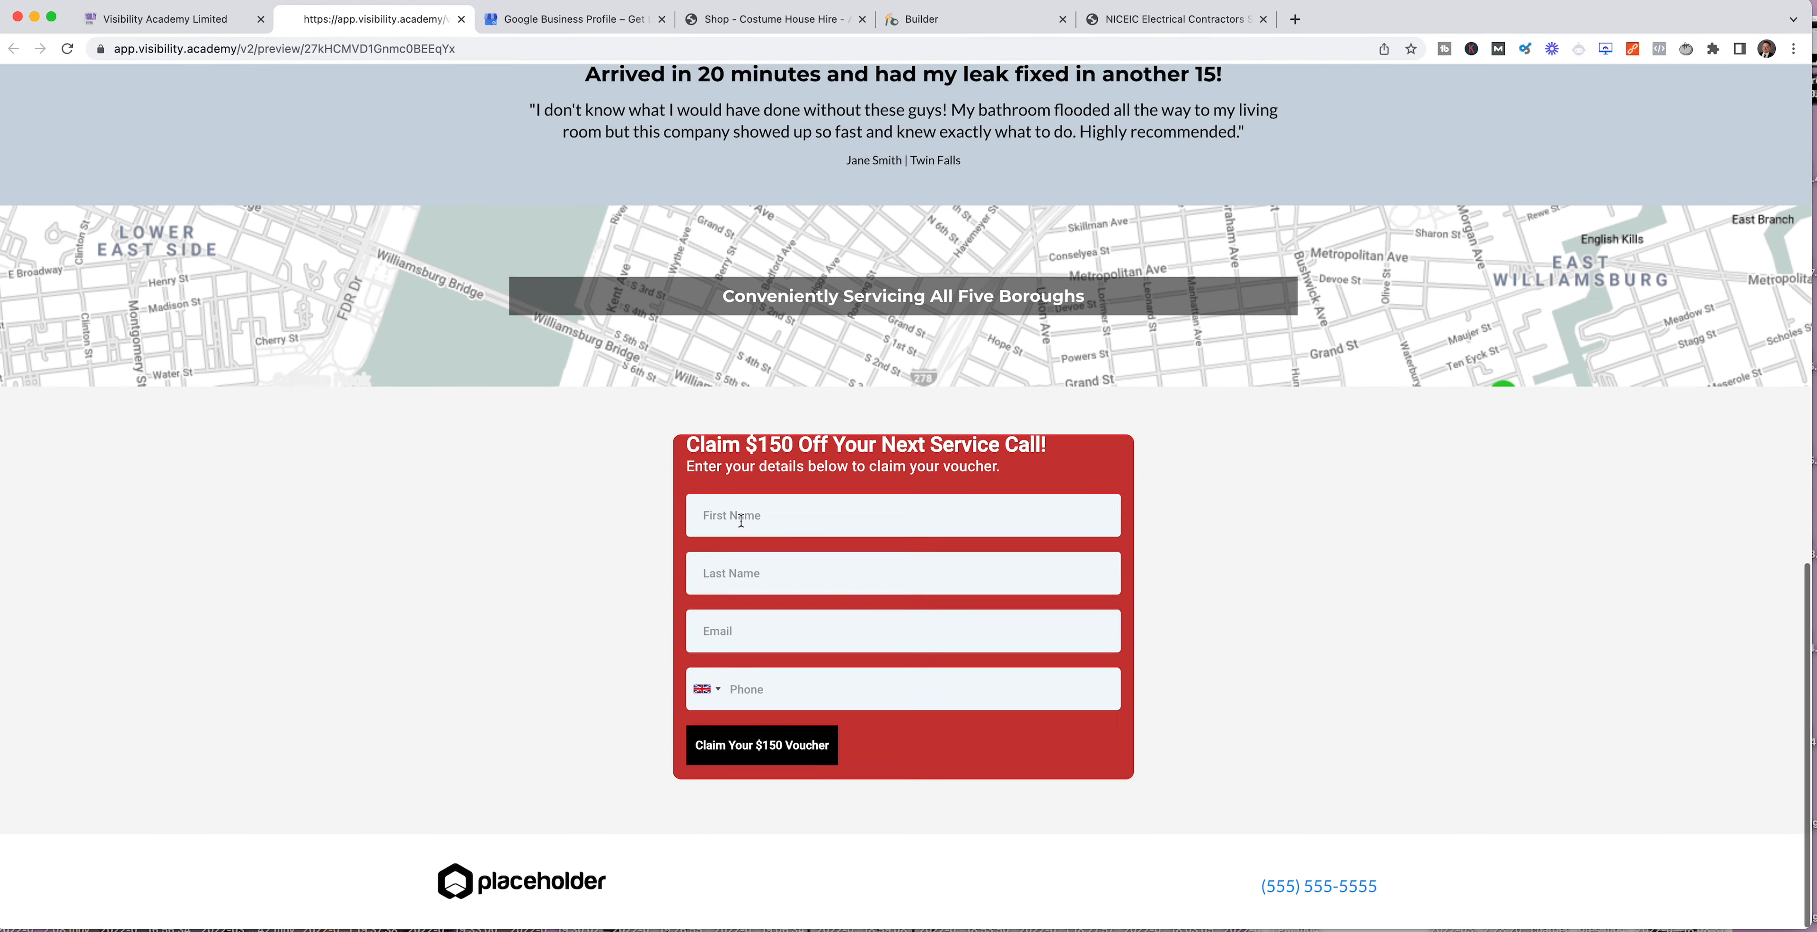
scroll(740, 521, "up", 15)
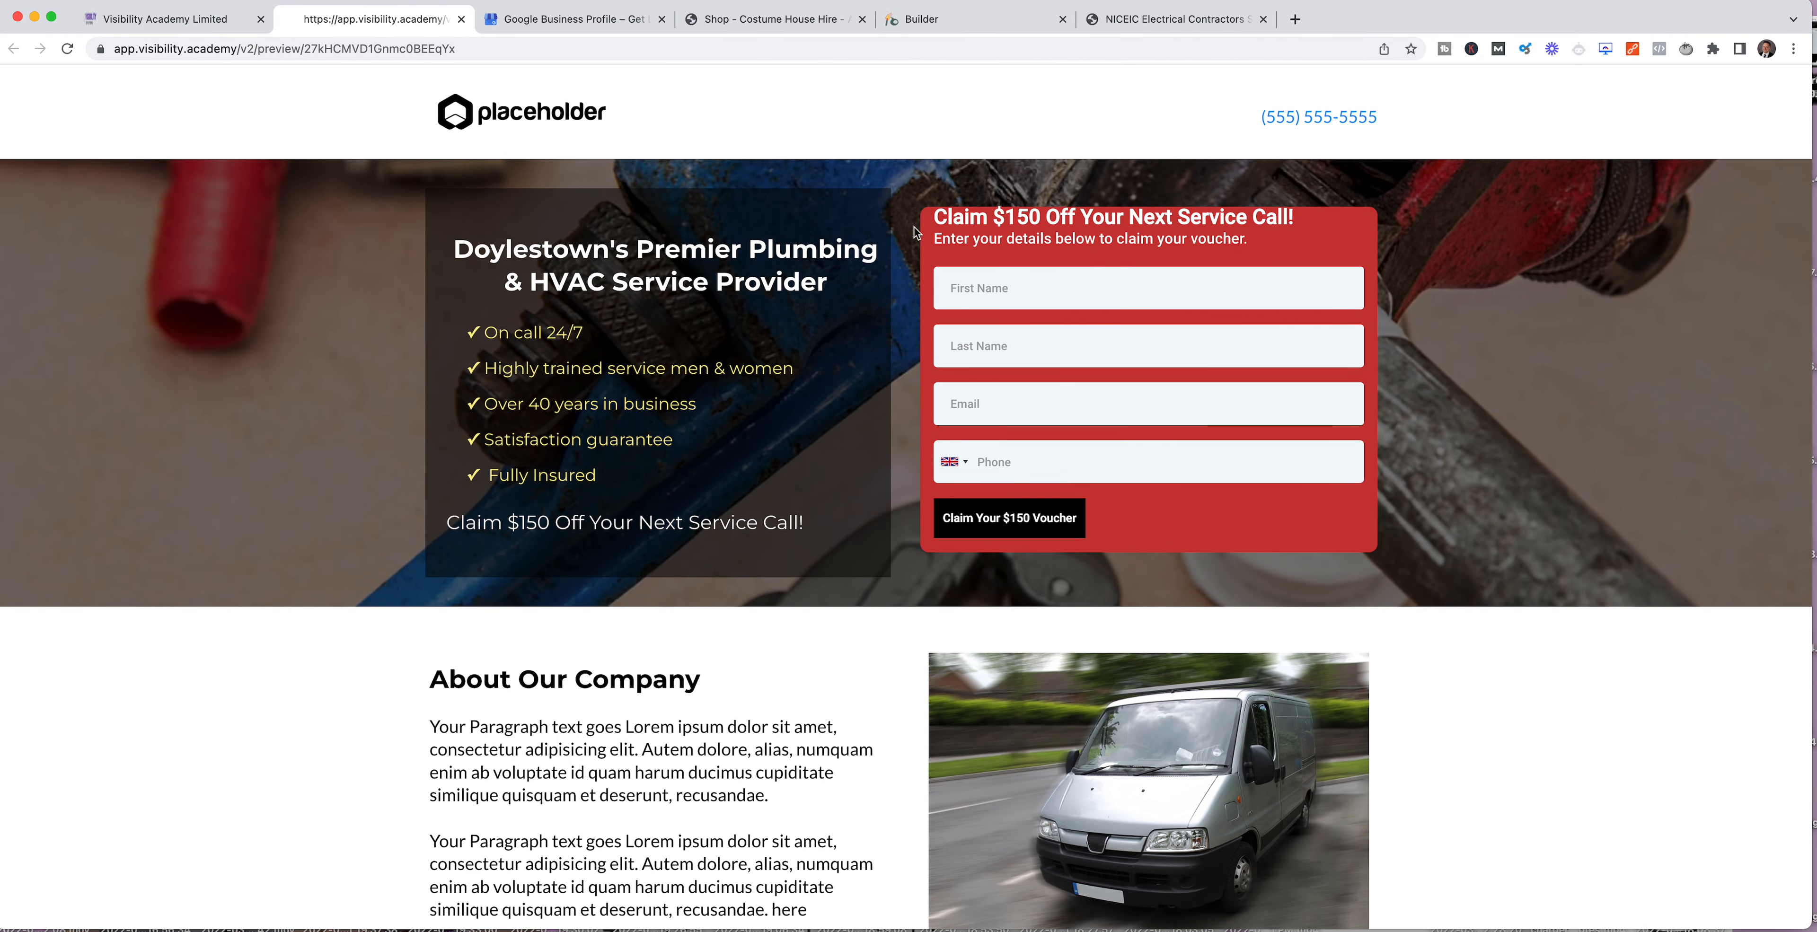
left_click_drag(491, 248, 870, 300)
left_click(601, 353)
left_click_drag(681, 493, 473, 335)
left_click_drag(802, 520, 344, 484)
left_click(766, 509)
left_click_drag(804, 519, 328, 512)
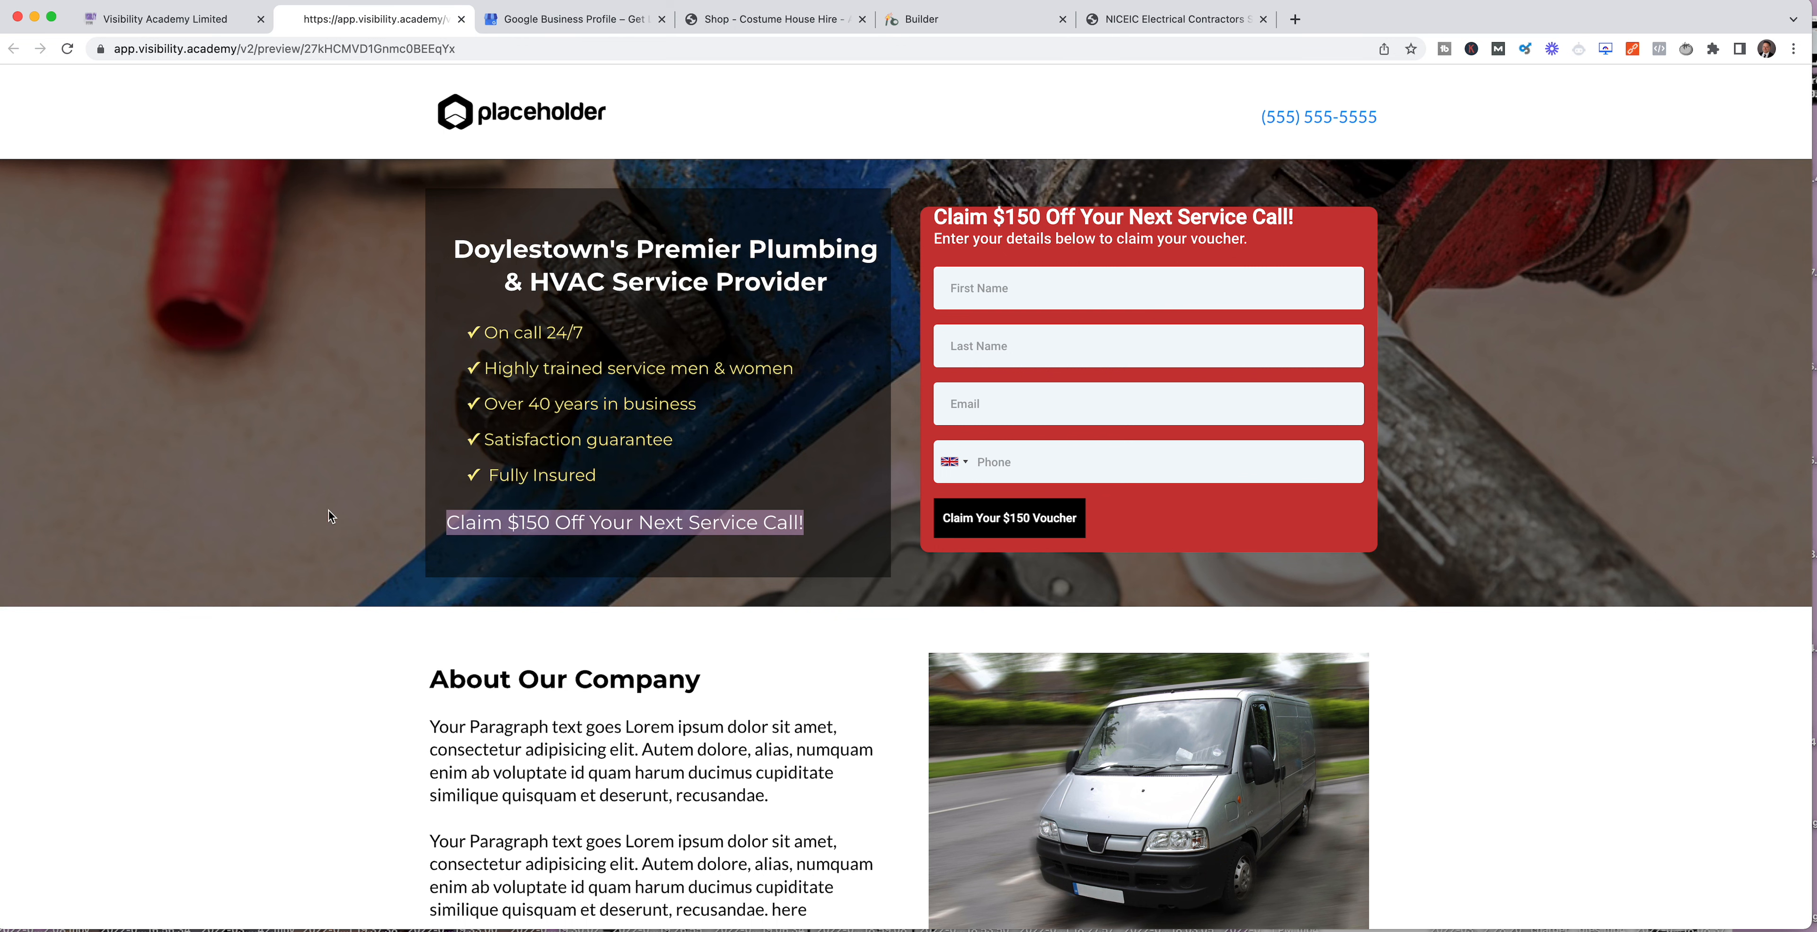
Step: Examine the voucher claim form at the head of the Claim Page and its repeat near the footer
left_click(978, 291)
left_click(985, 348)
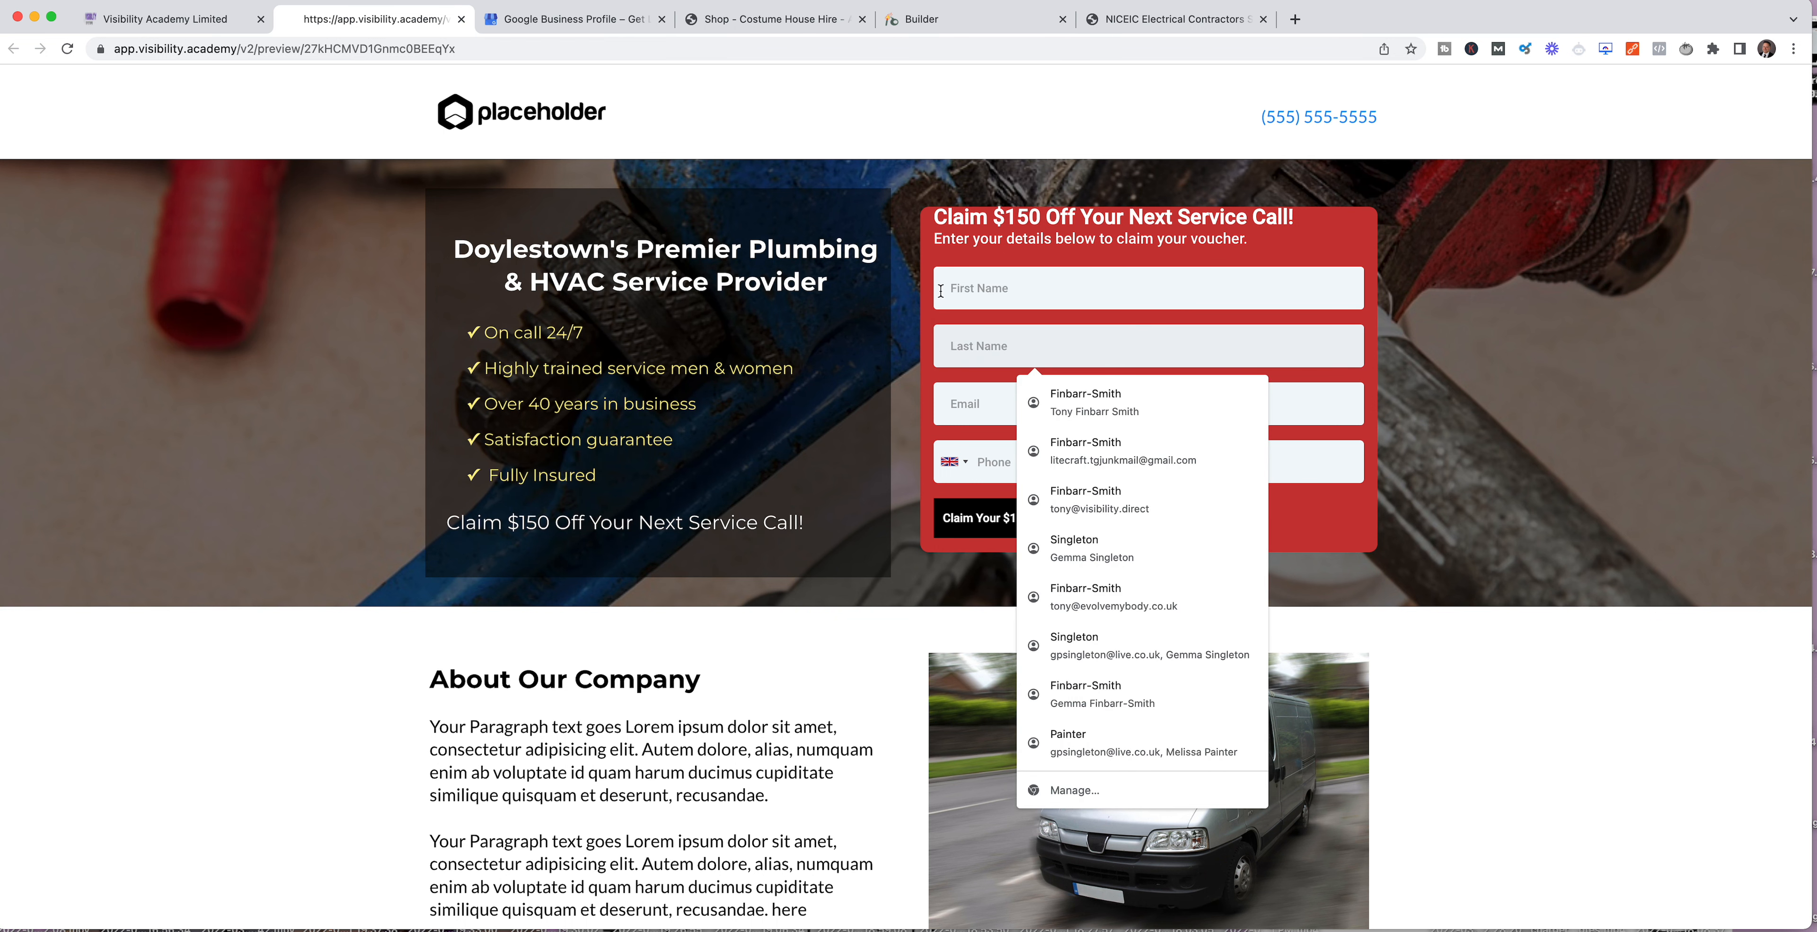
left_click(1087, 239)
scroll(1232, 362, "down", 10)
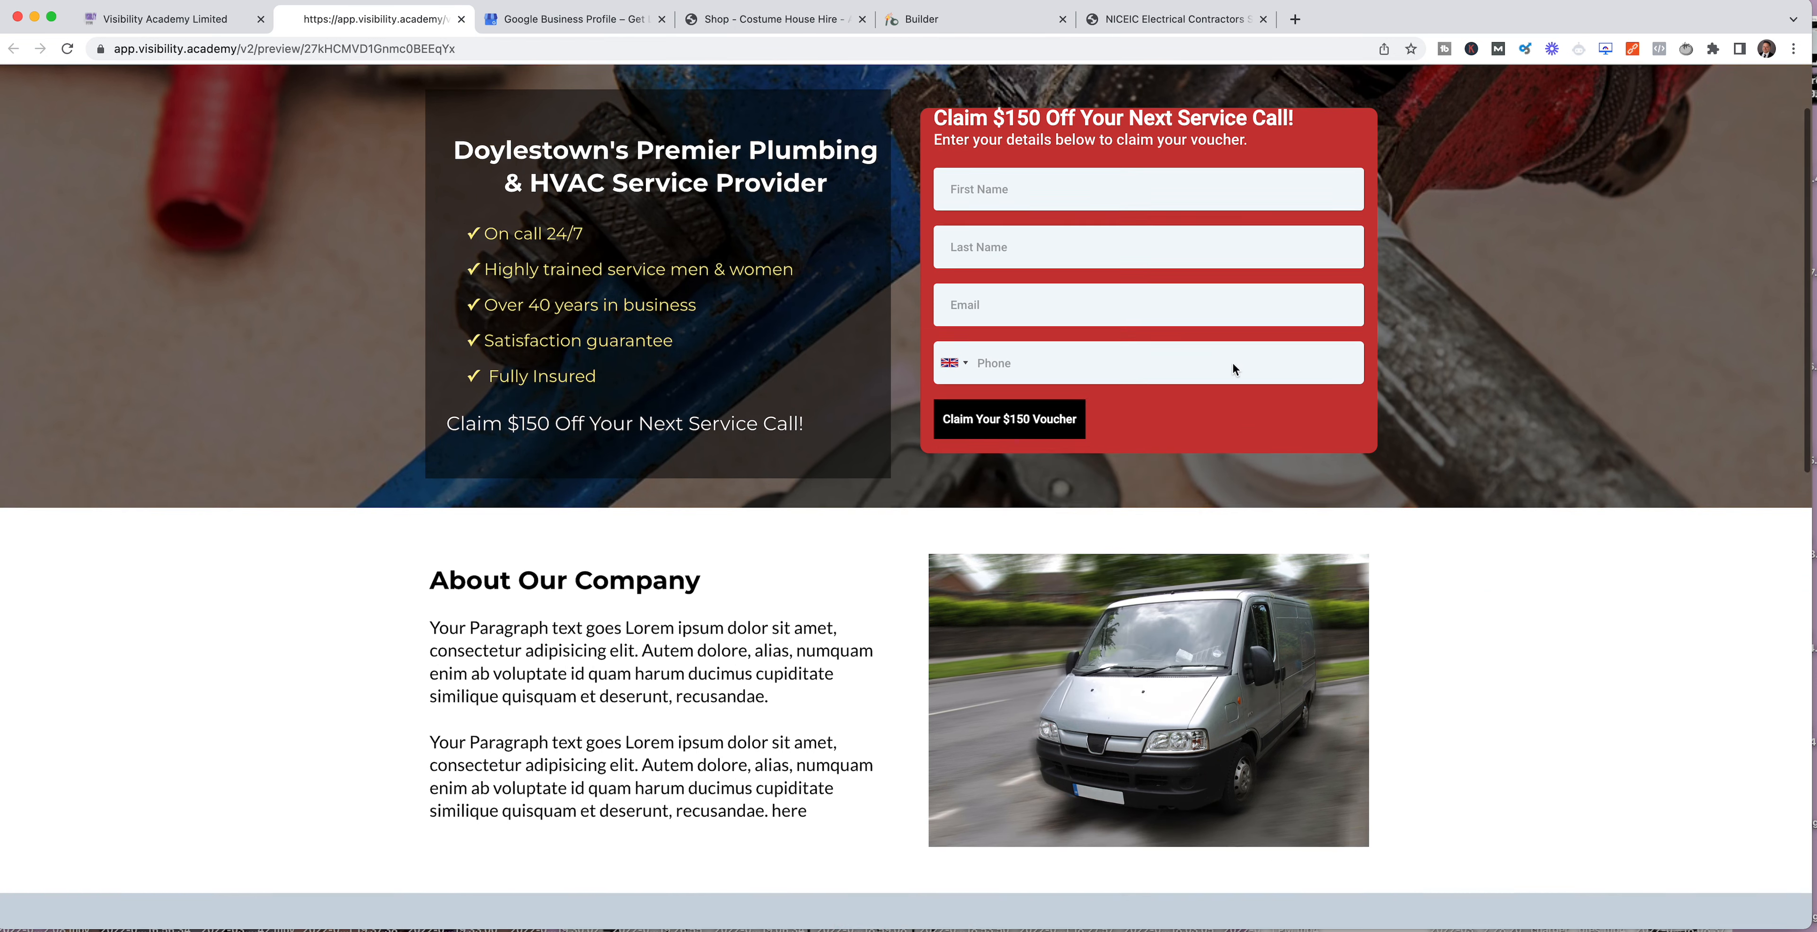
scroll(1234, 364, "down", 3)
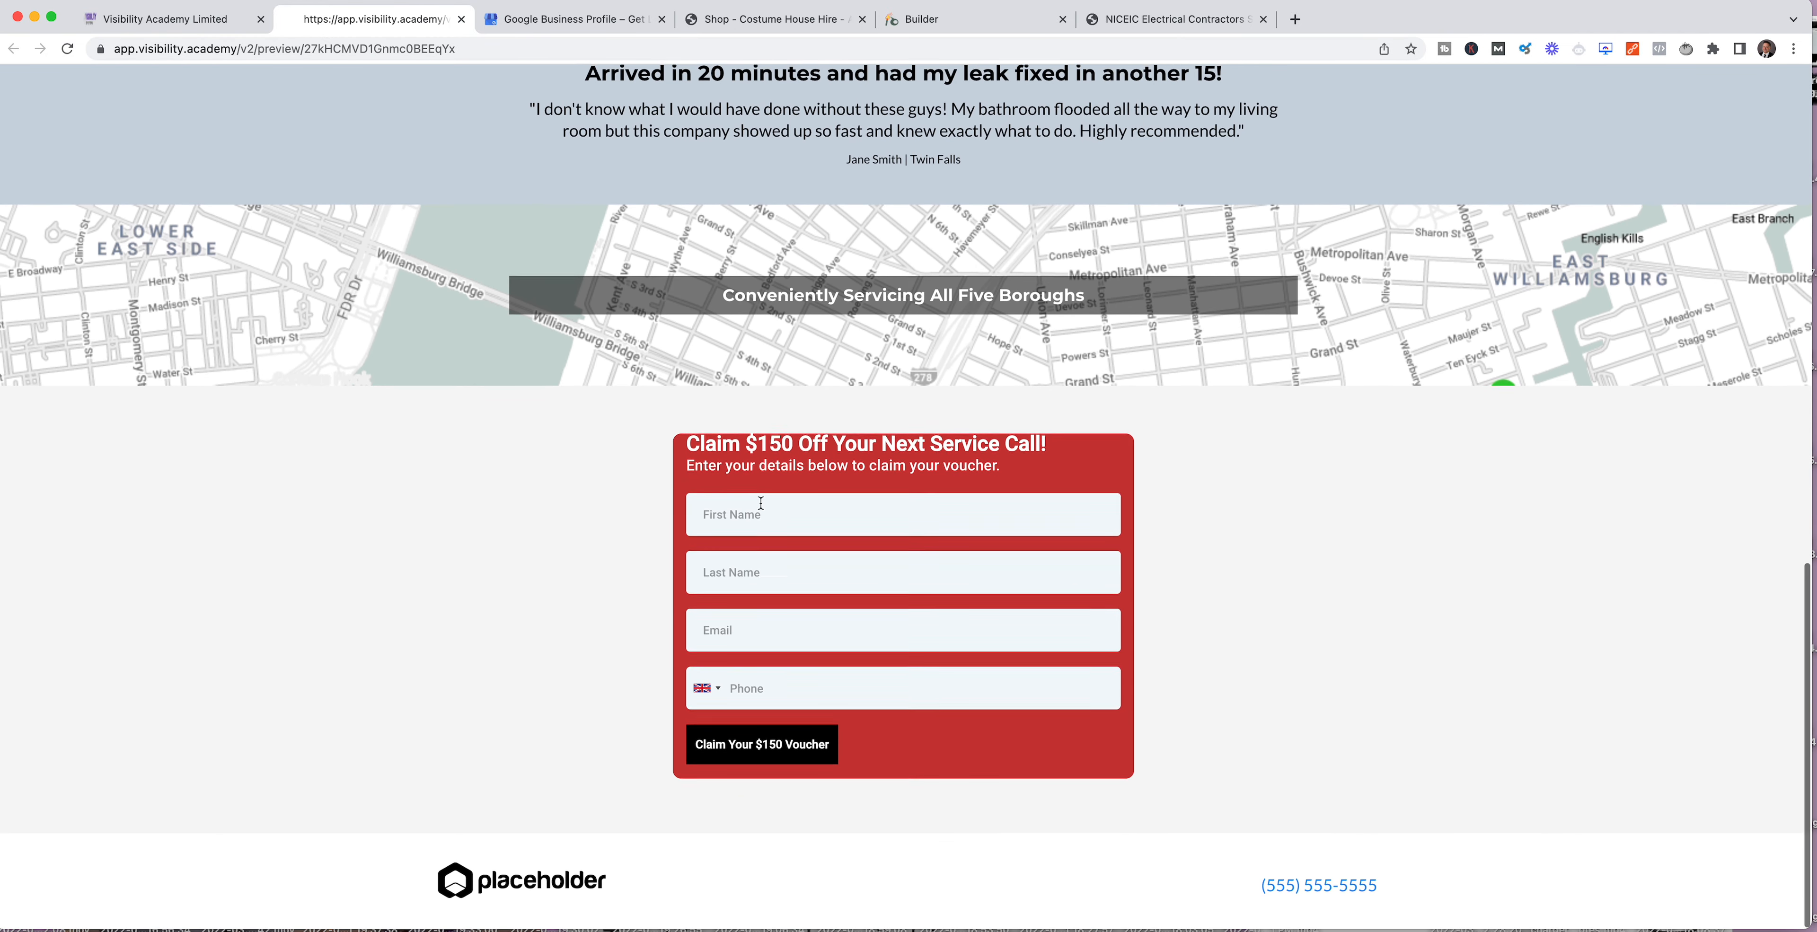
scroll(785, 527, "up", 13)
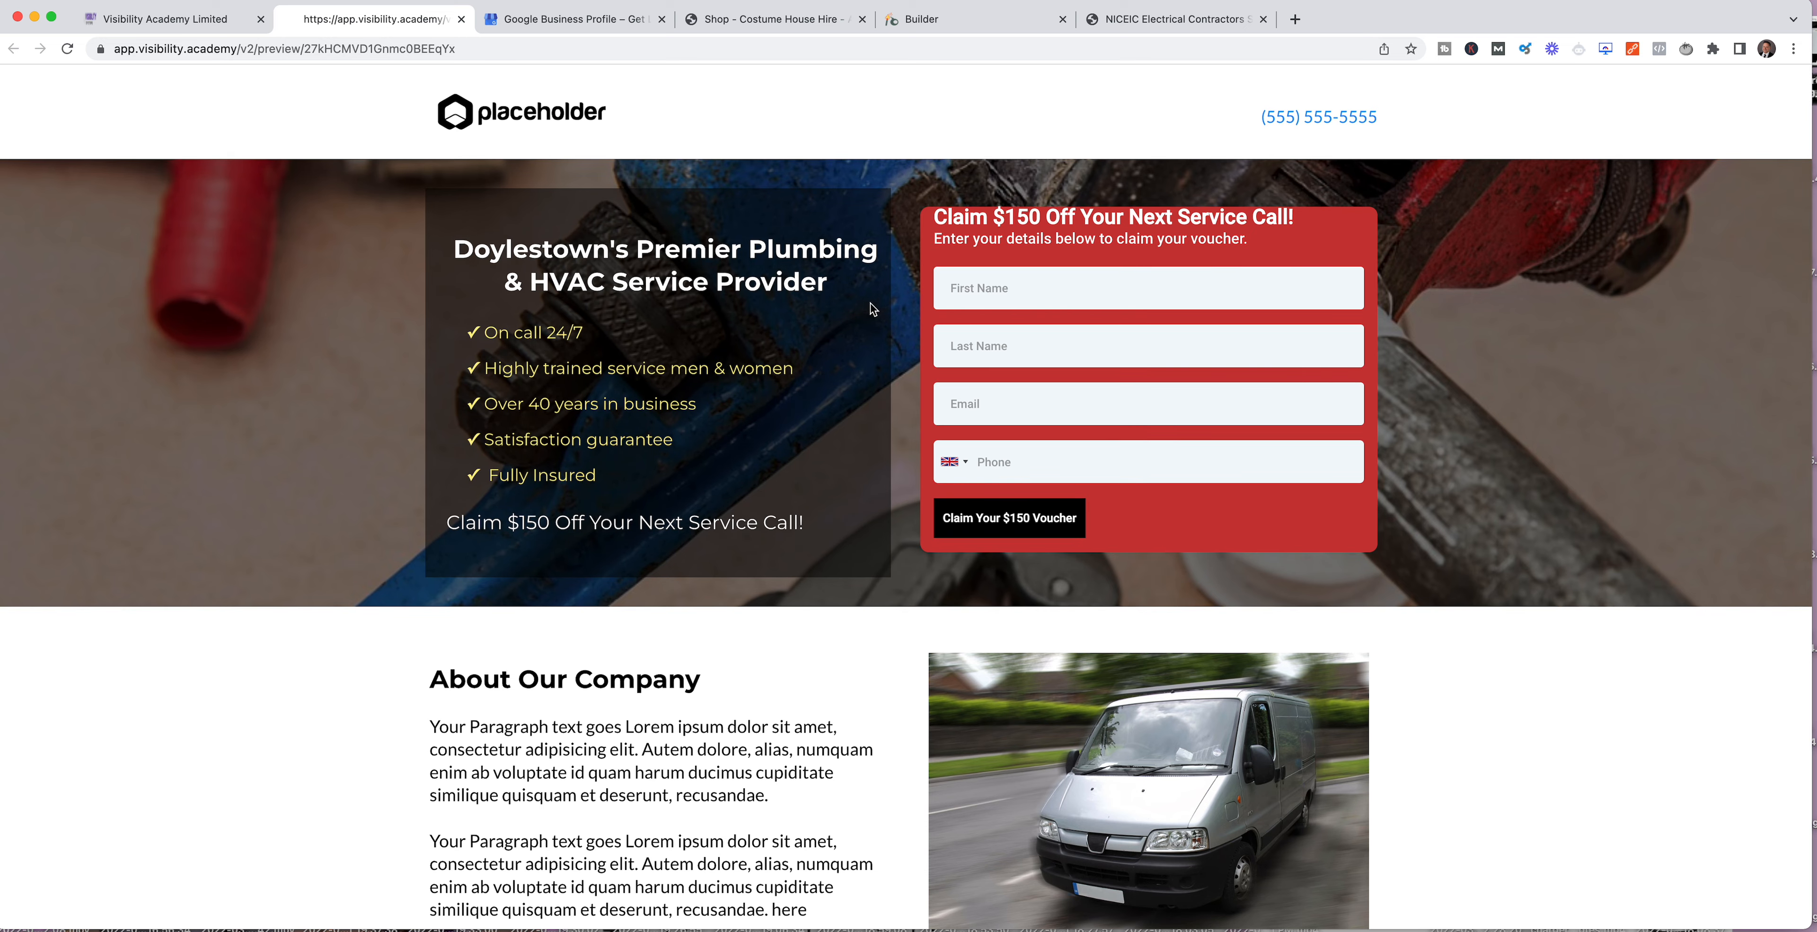
scroll(804, 451, "down", 15)
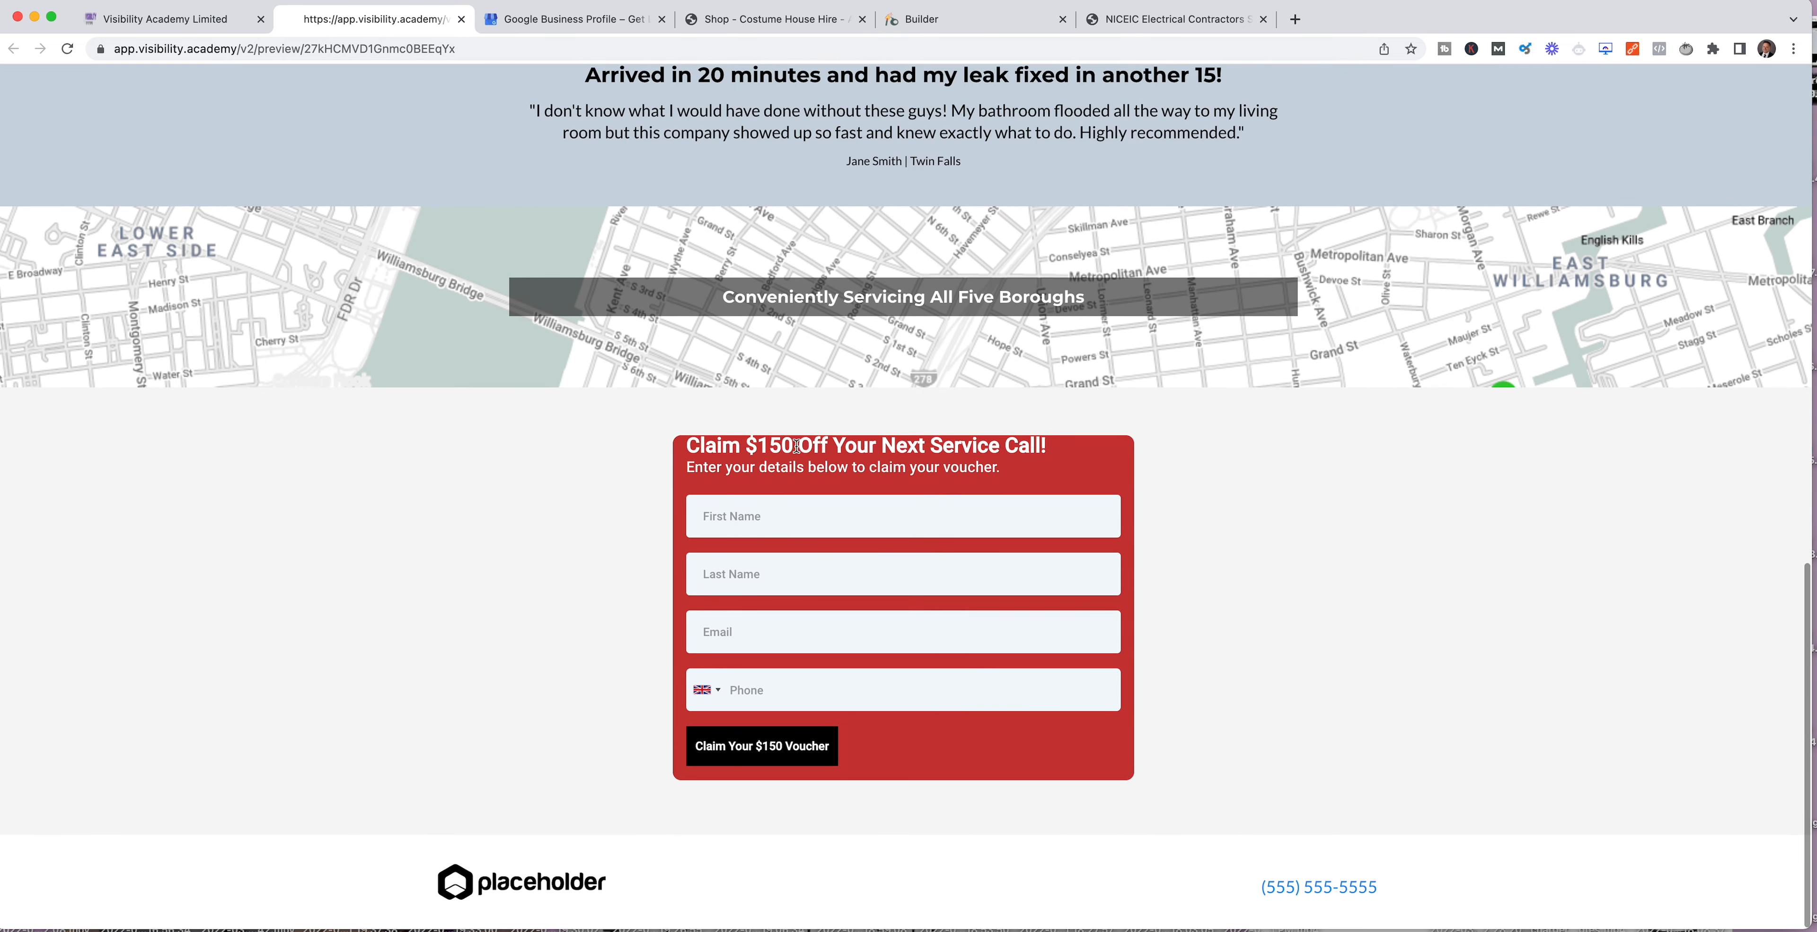
scroll(801, 440, "up", 12)
scroll(799, 438, "up", 5)
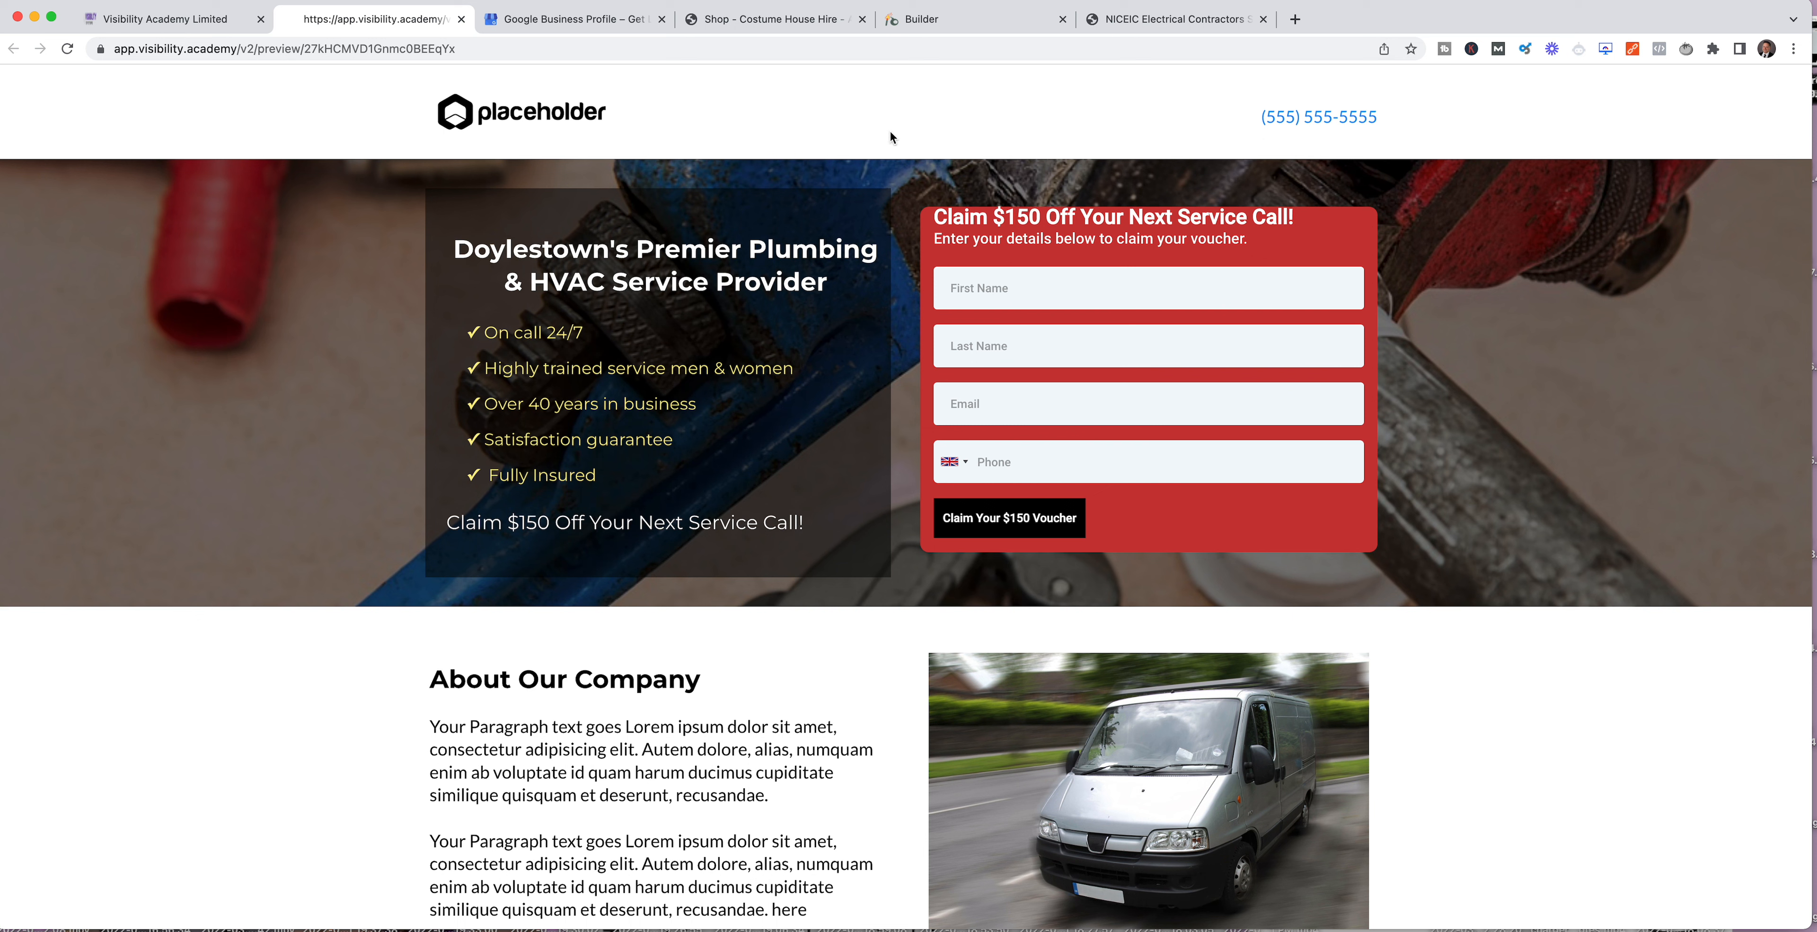
Step: Go through the claim form's name, email and phone fields and close the Claim Page preview
left_click(1035, 308)
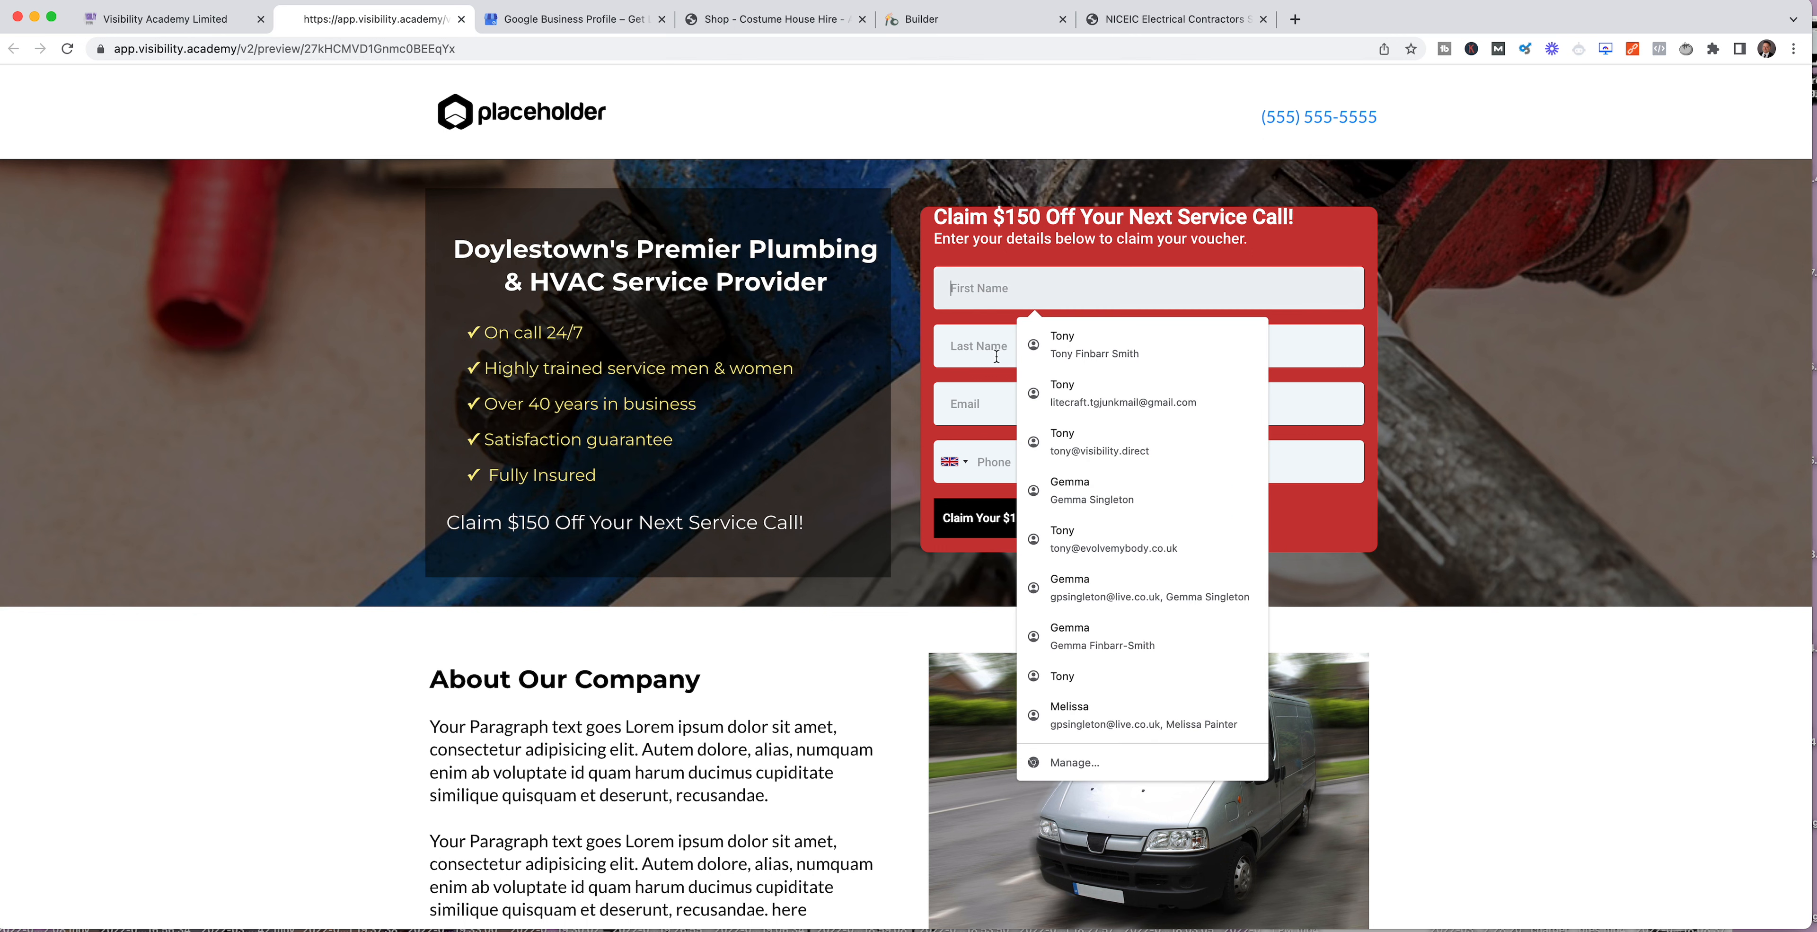
key("Tab")
key("Tab")
key("Tab")
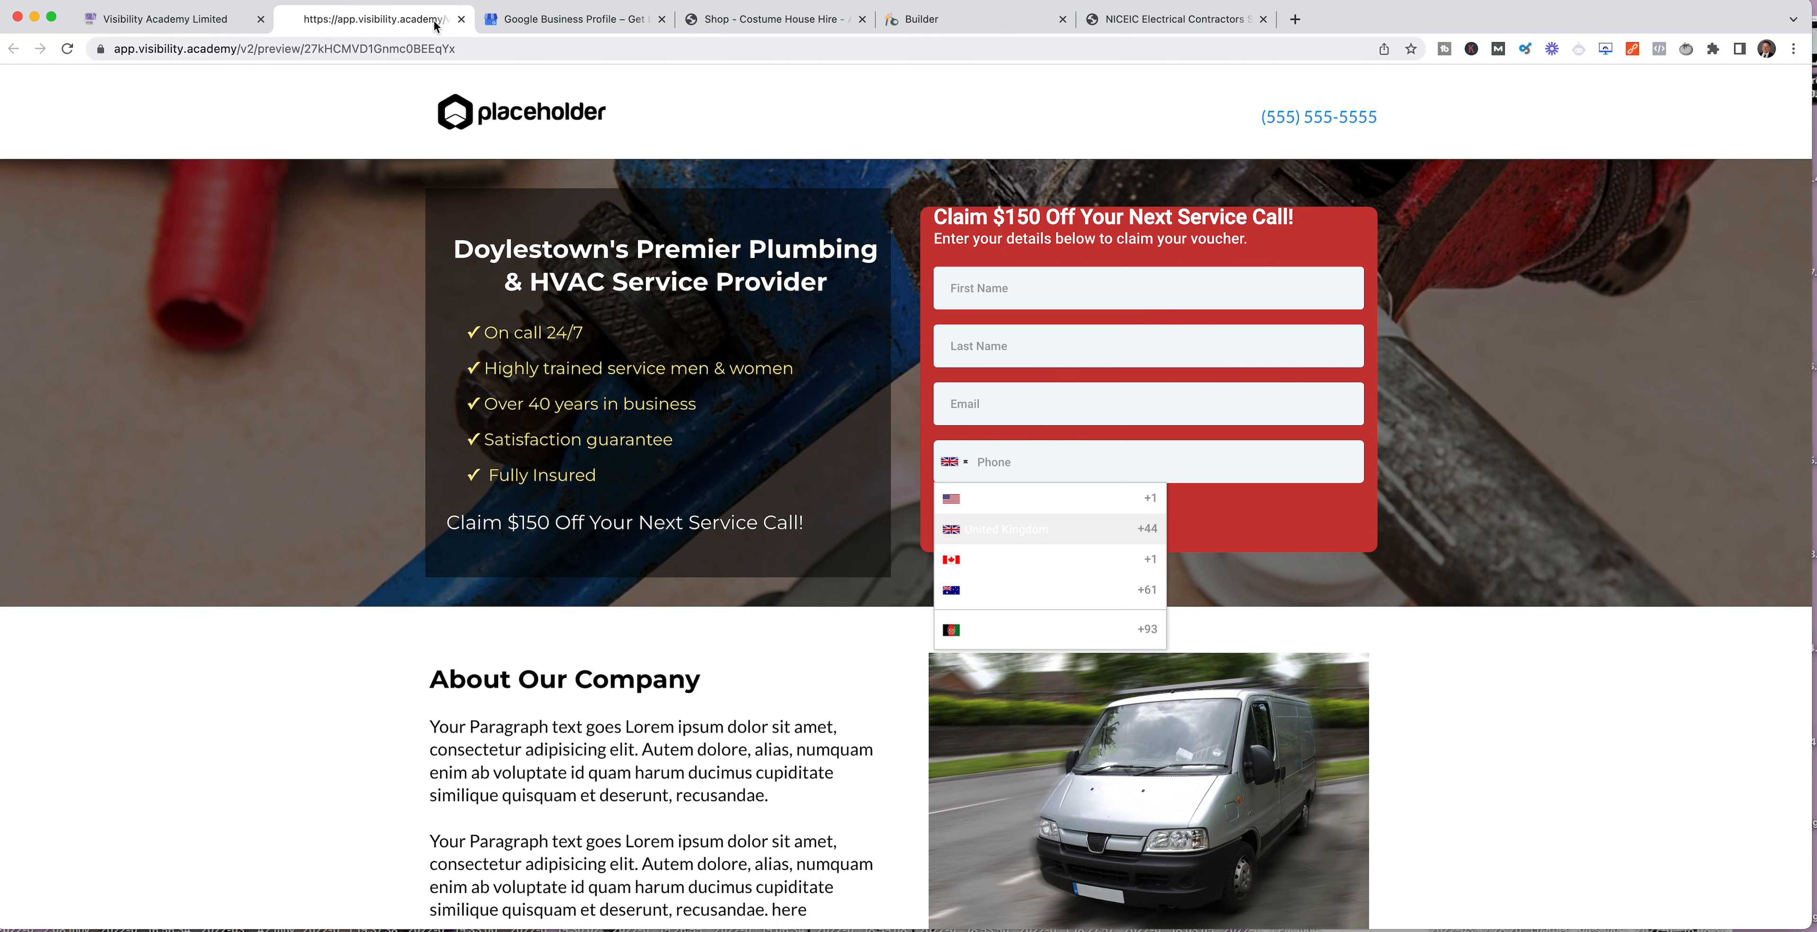
left_click(461, 20)
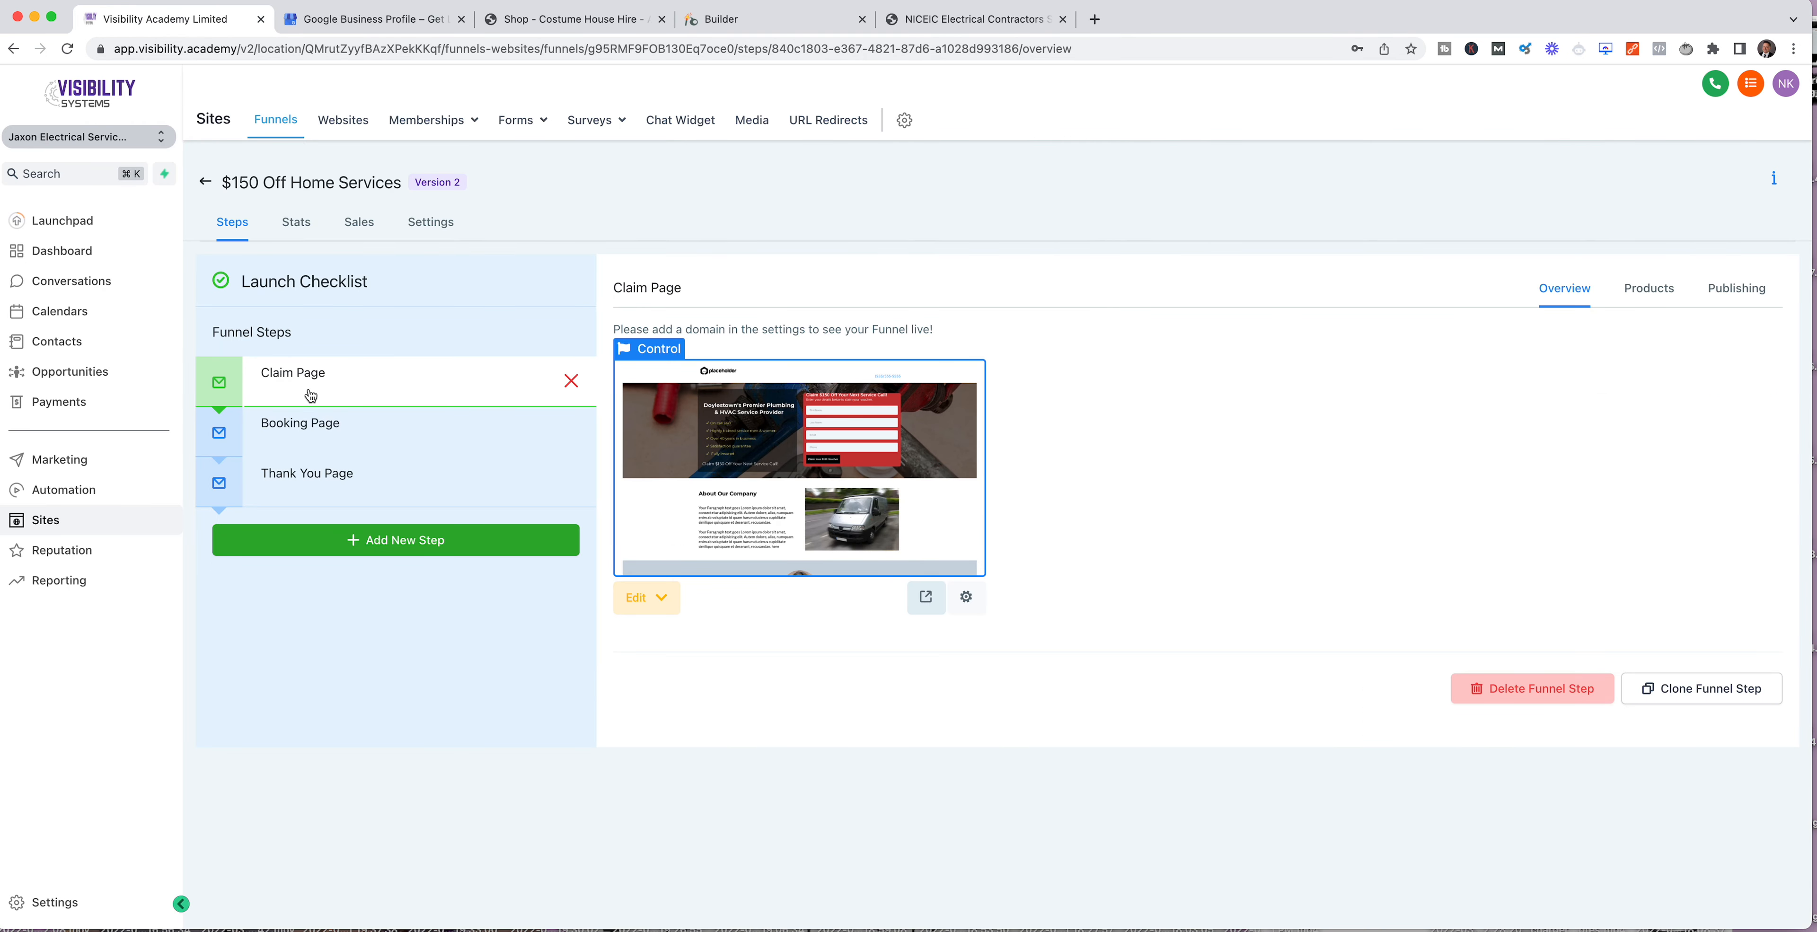
Step: Preview the funnel's Booking Page with its appointment calendar and close the preview
left_click(296, 428)
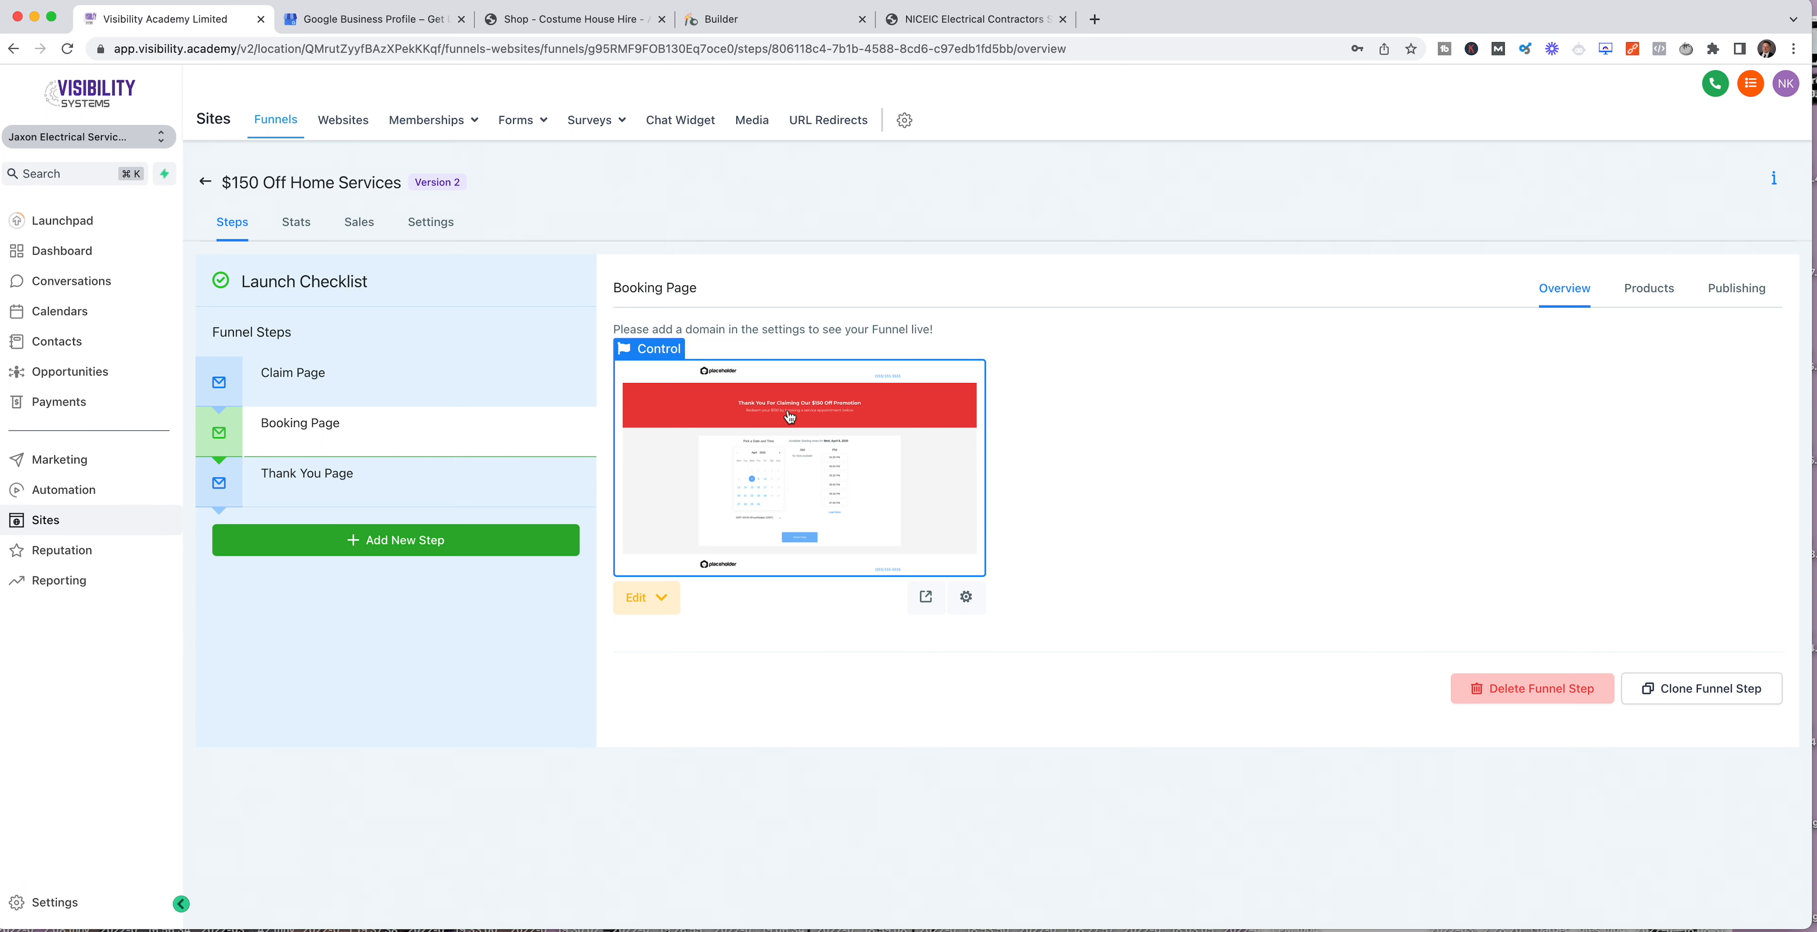
left_click(925, 596)
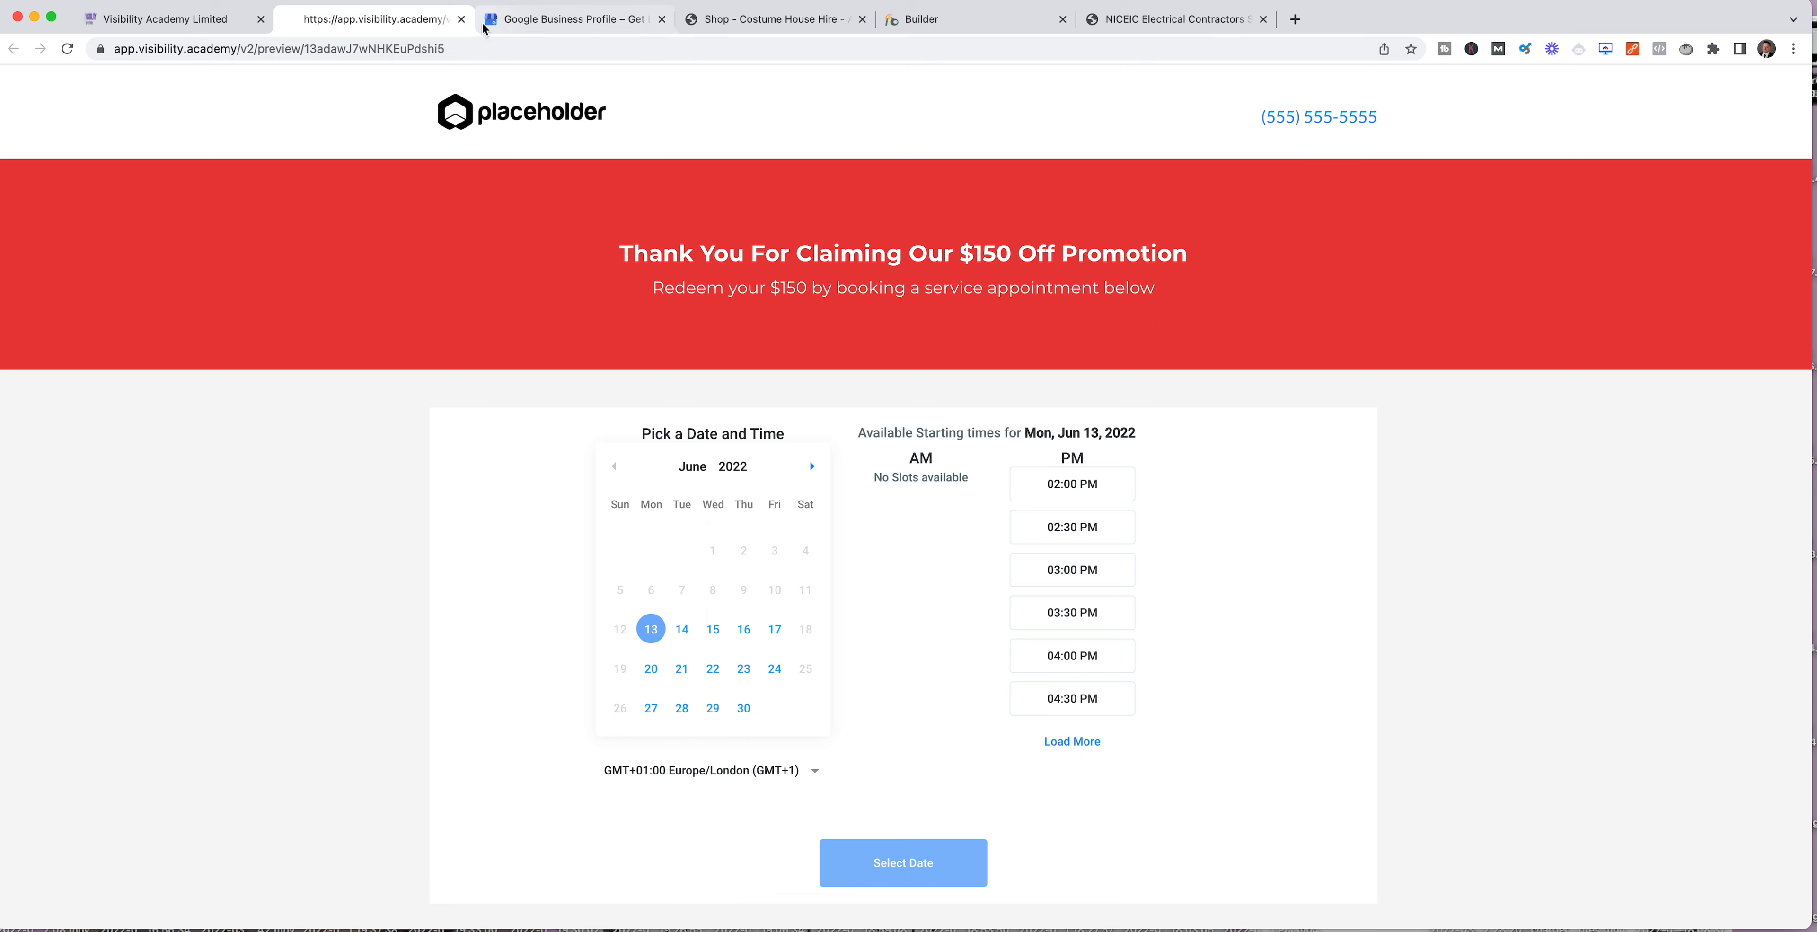
left_click(461, 19)
Step: View the Thank You Page in the funnel builder, return to the funnel steps and review the Claim Page and Booking Page
left_click(402, 504)
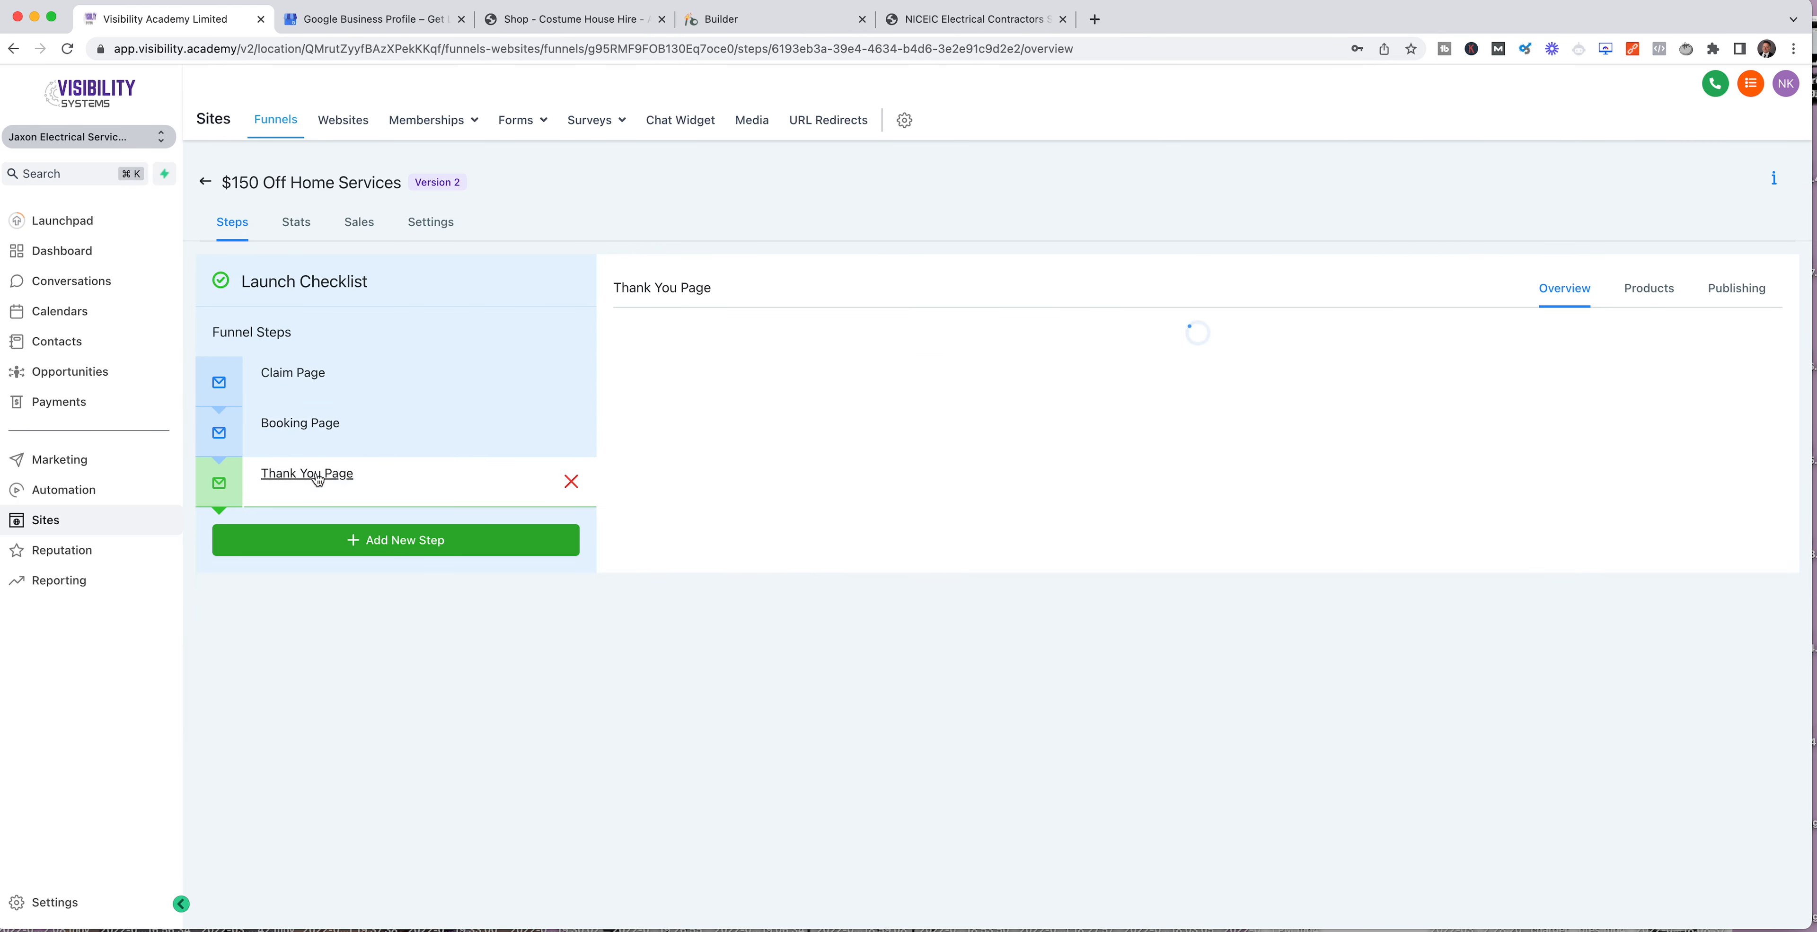
left_click(815, 439)
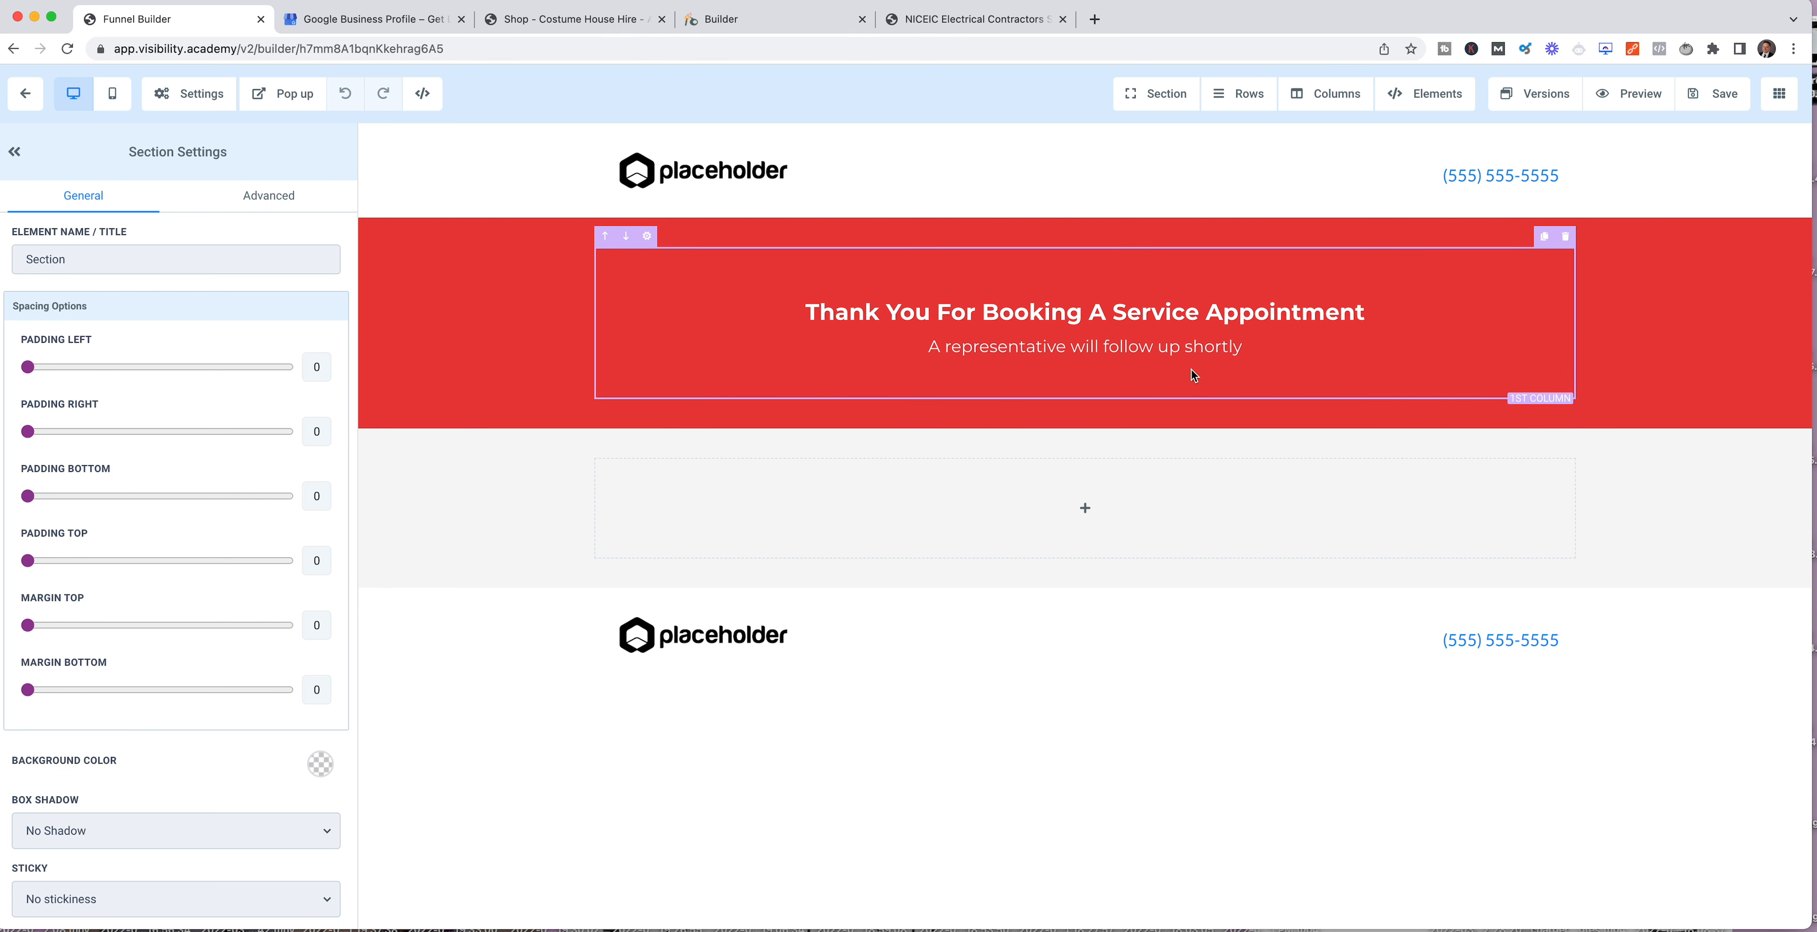
left_click(15, 50)
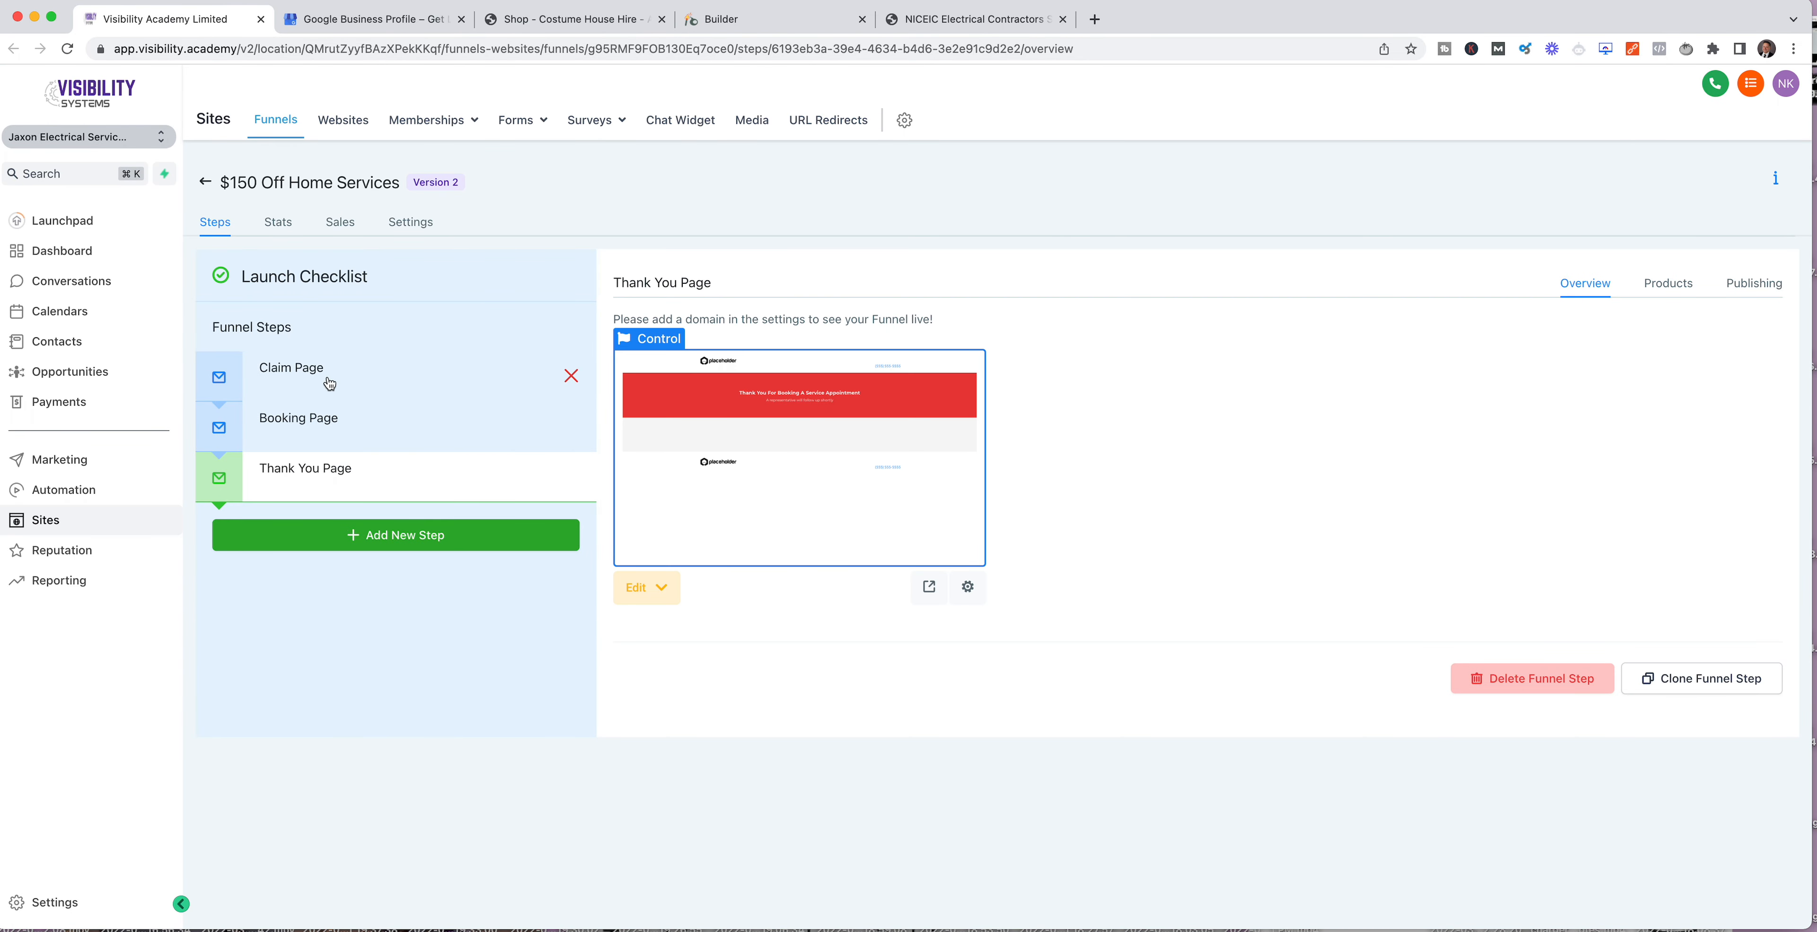
left_click(284, 373)
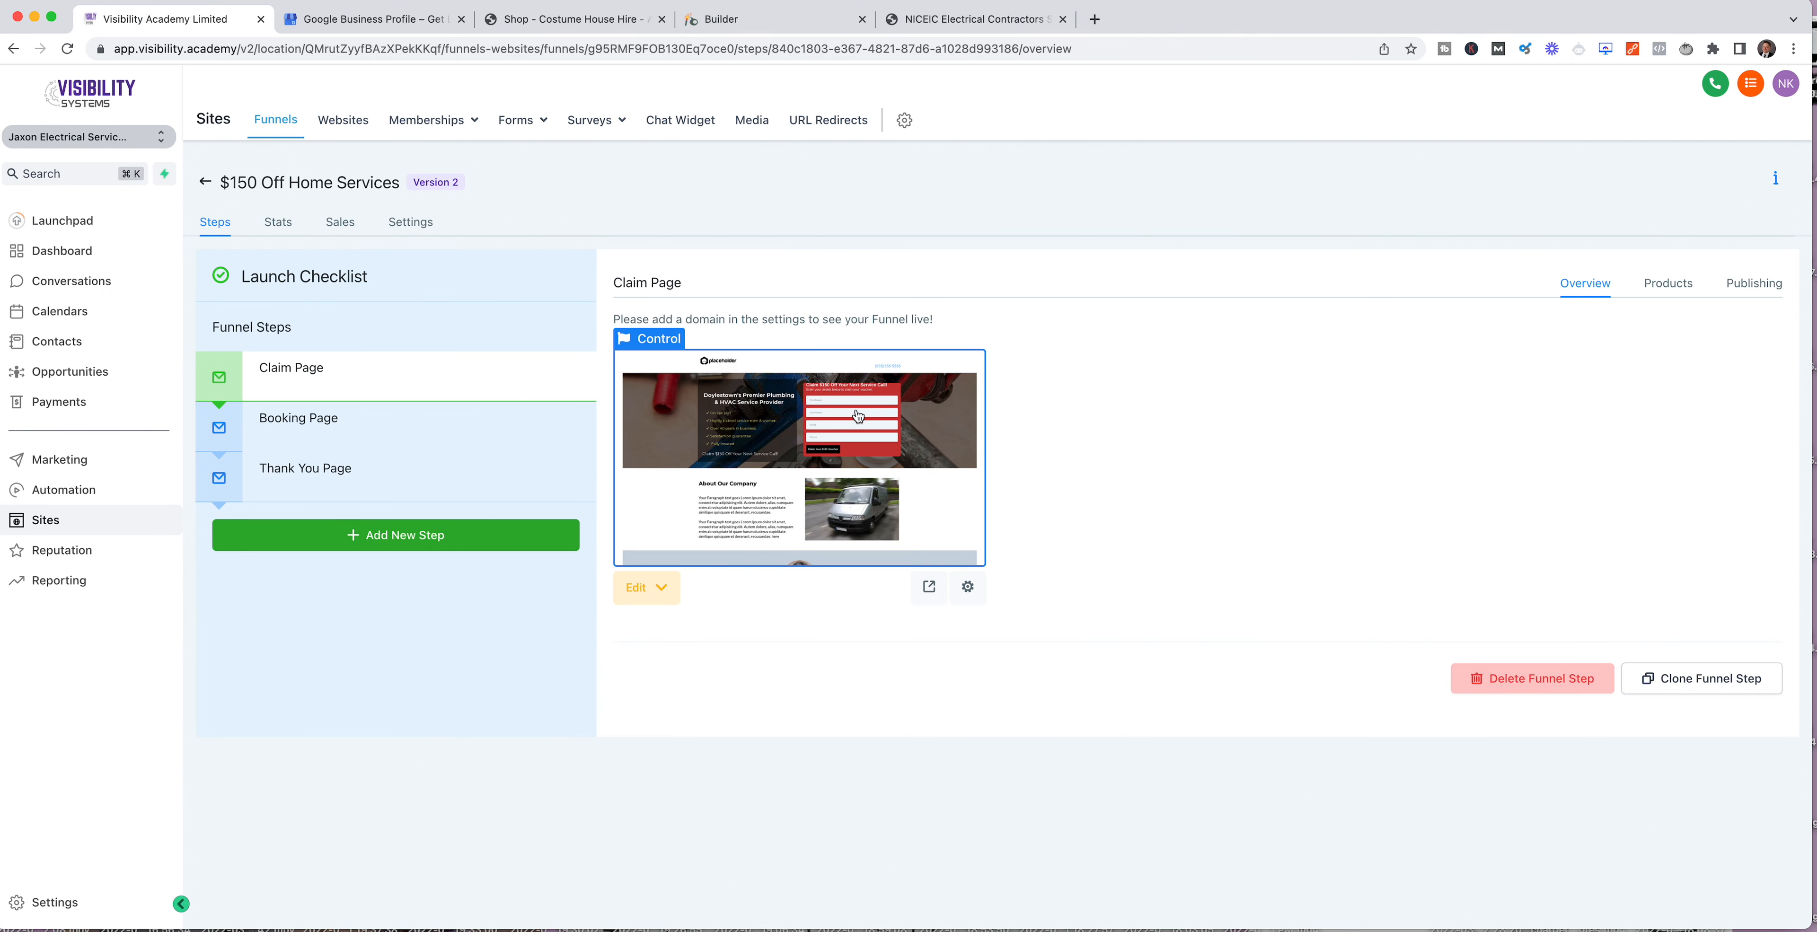
left_click(301, 426)
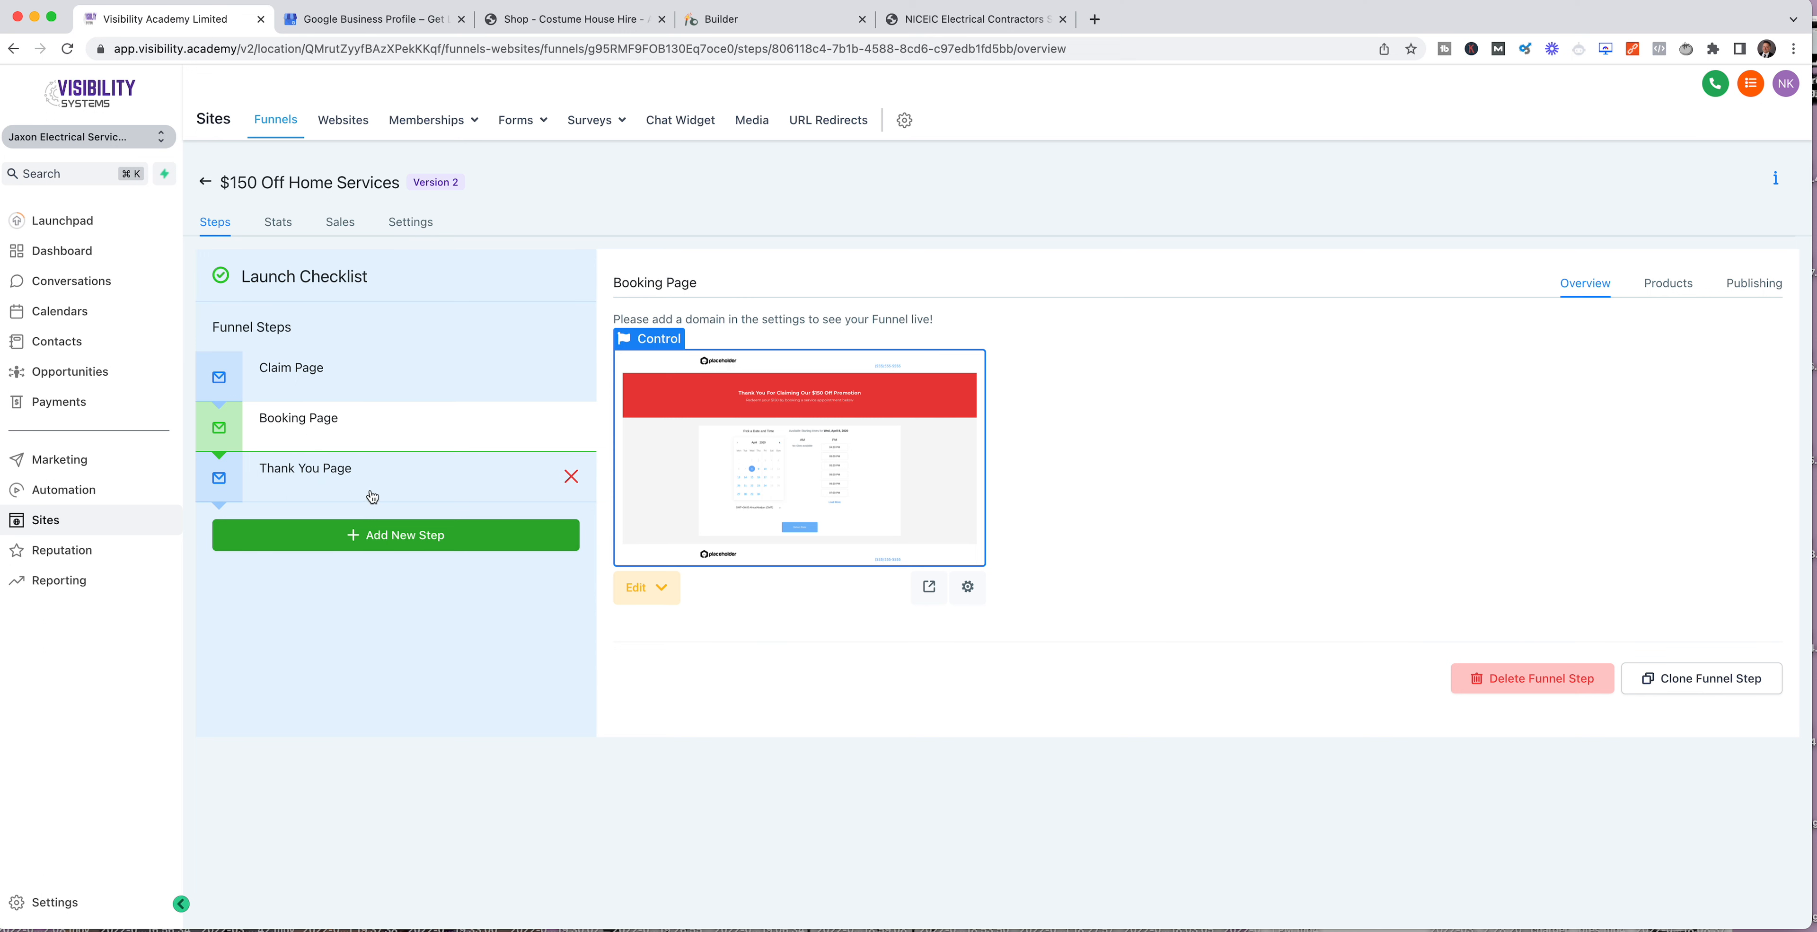
left_click(376, 539)
left_click(940, 488)
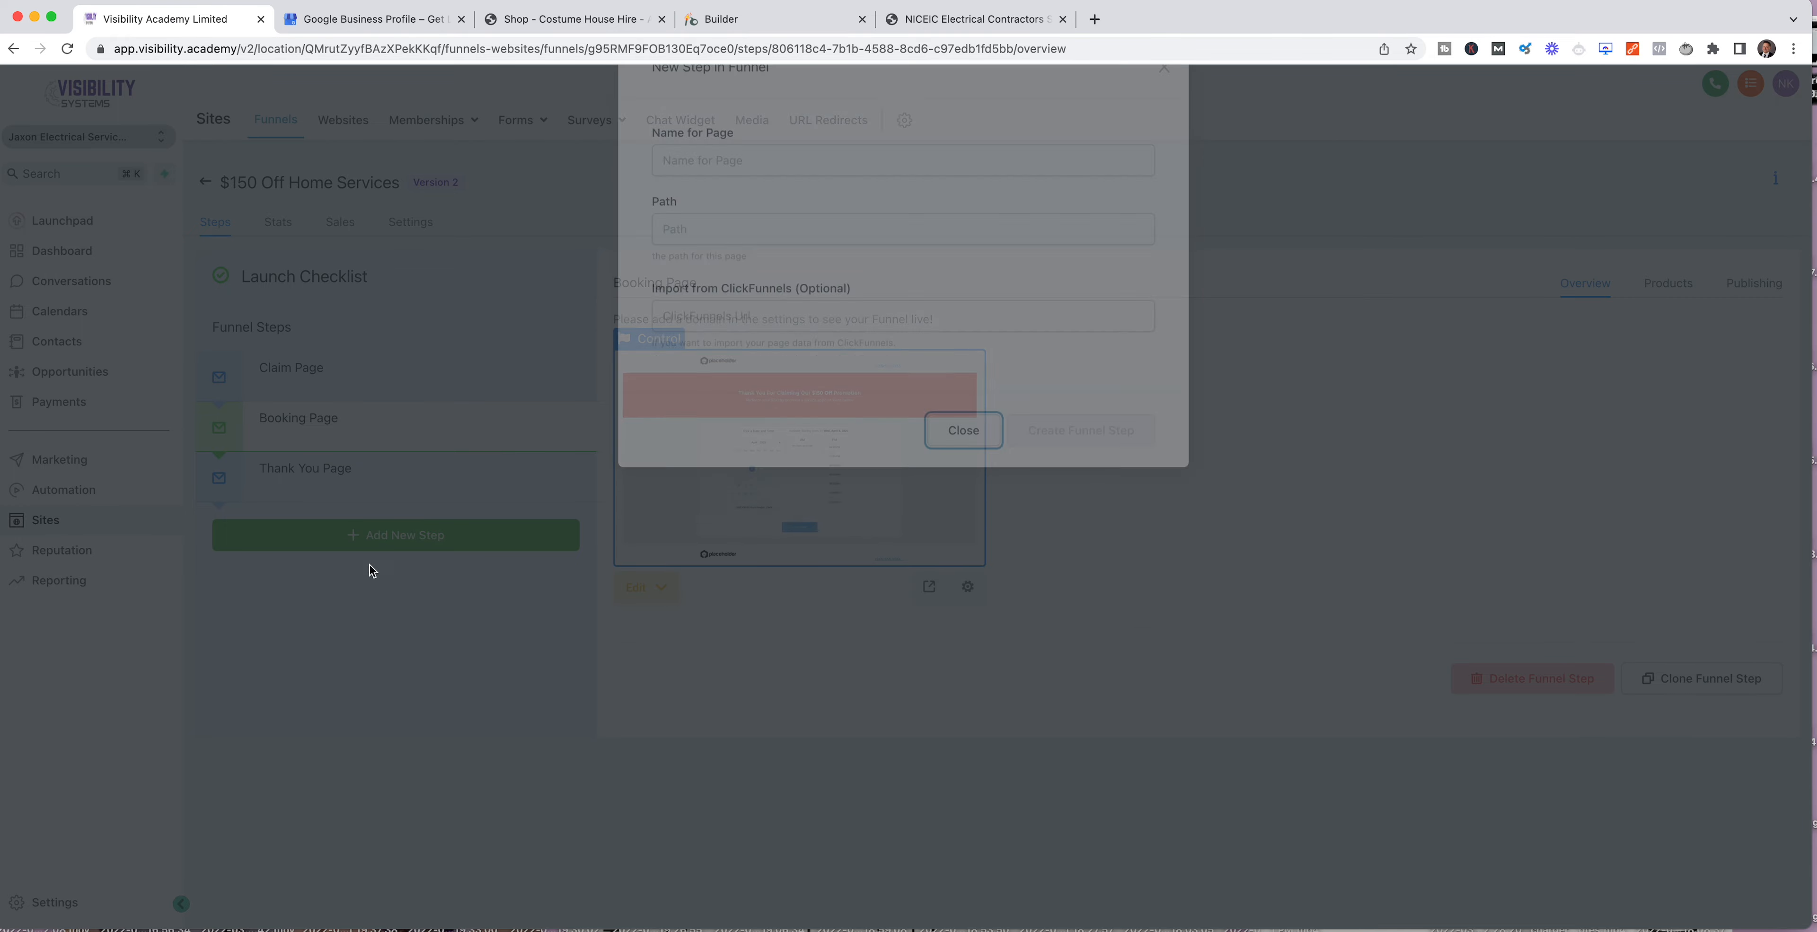
left_click(356, 547)
left_click(717, 367)
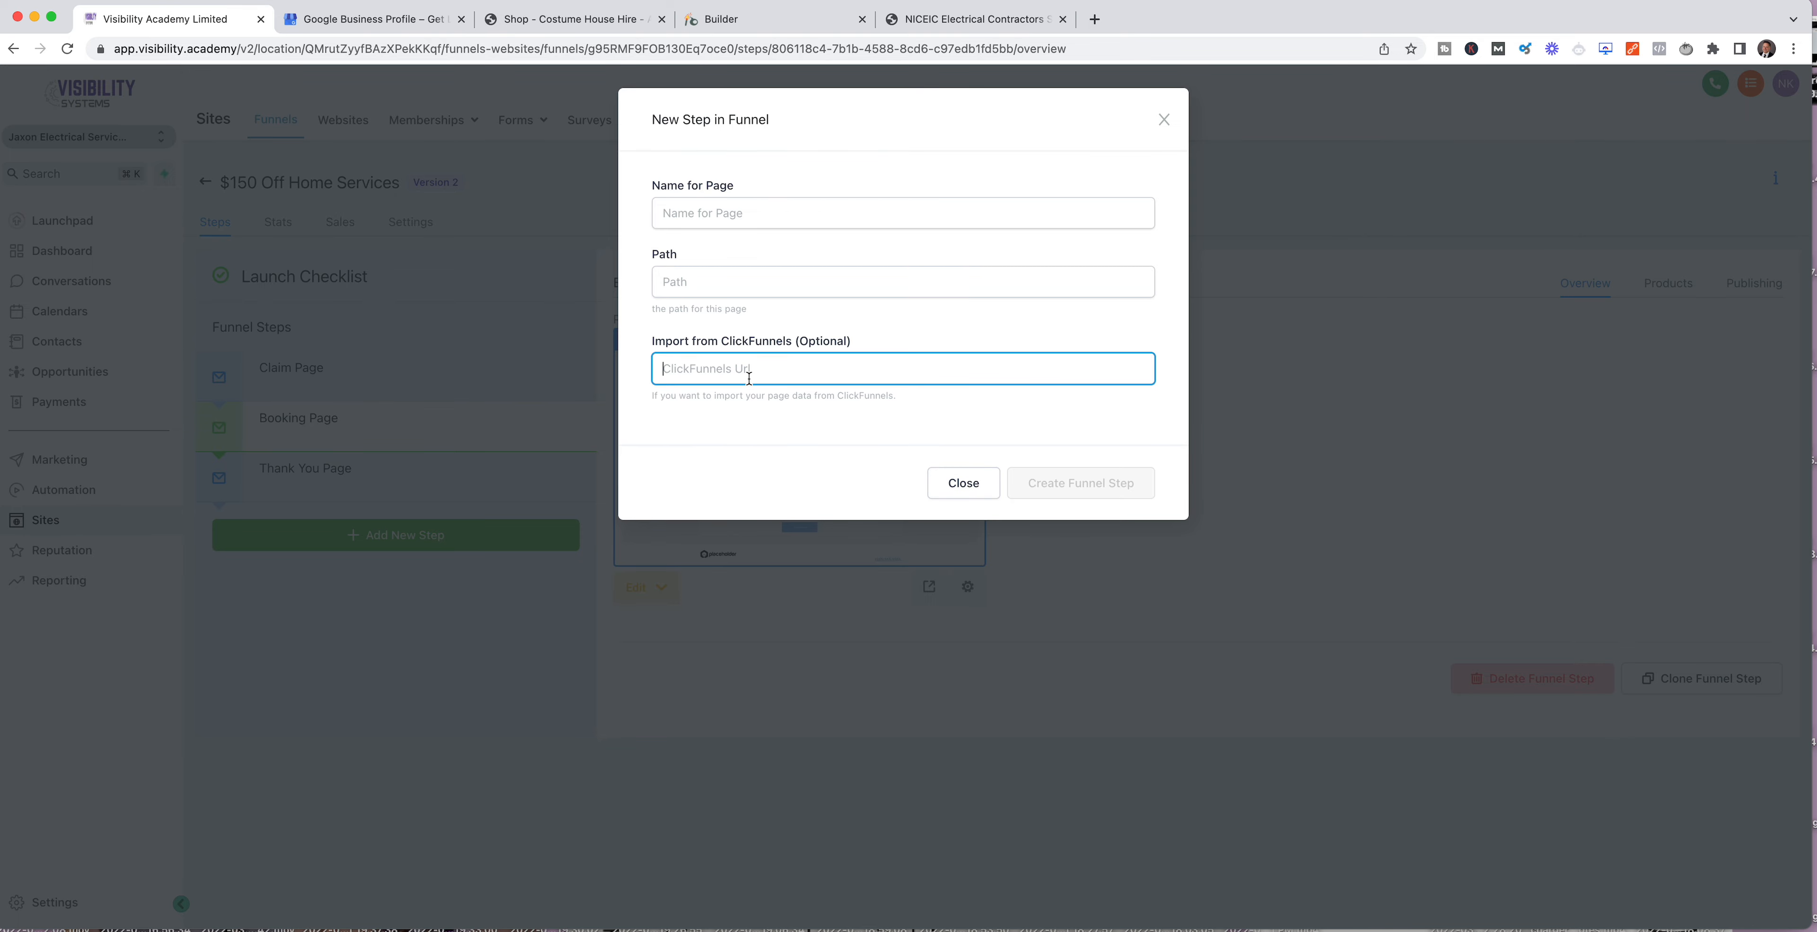
left_click(953, 494)
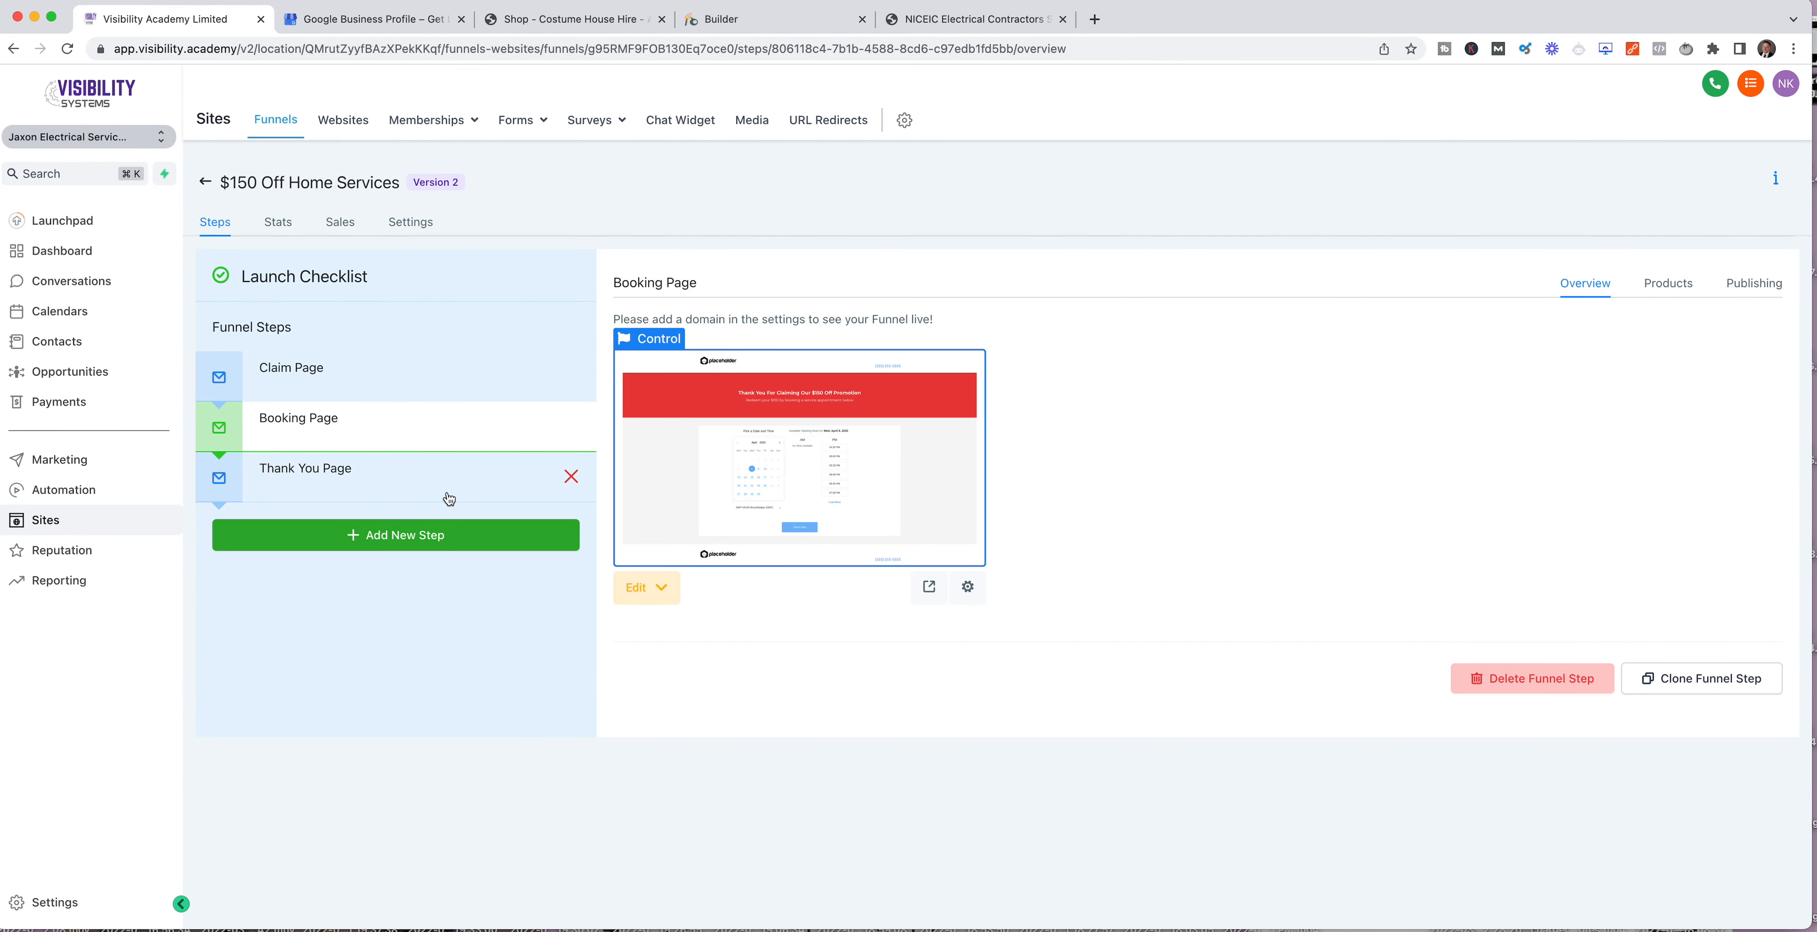
Step: Return to the funnel list and create a new funnel named "TEst Funnelt"
left_click(292, 372)
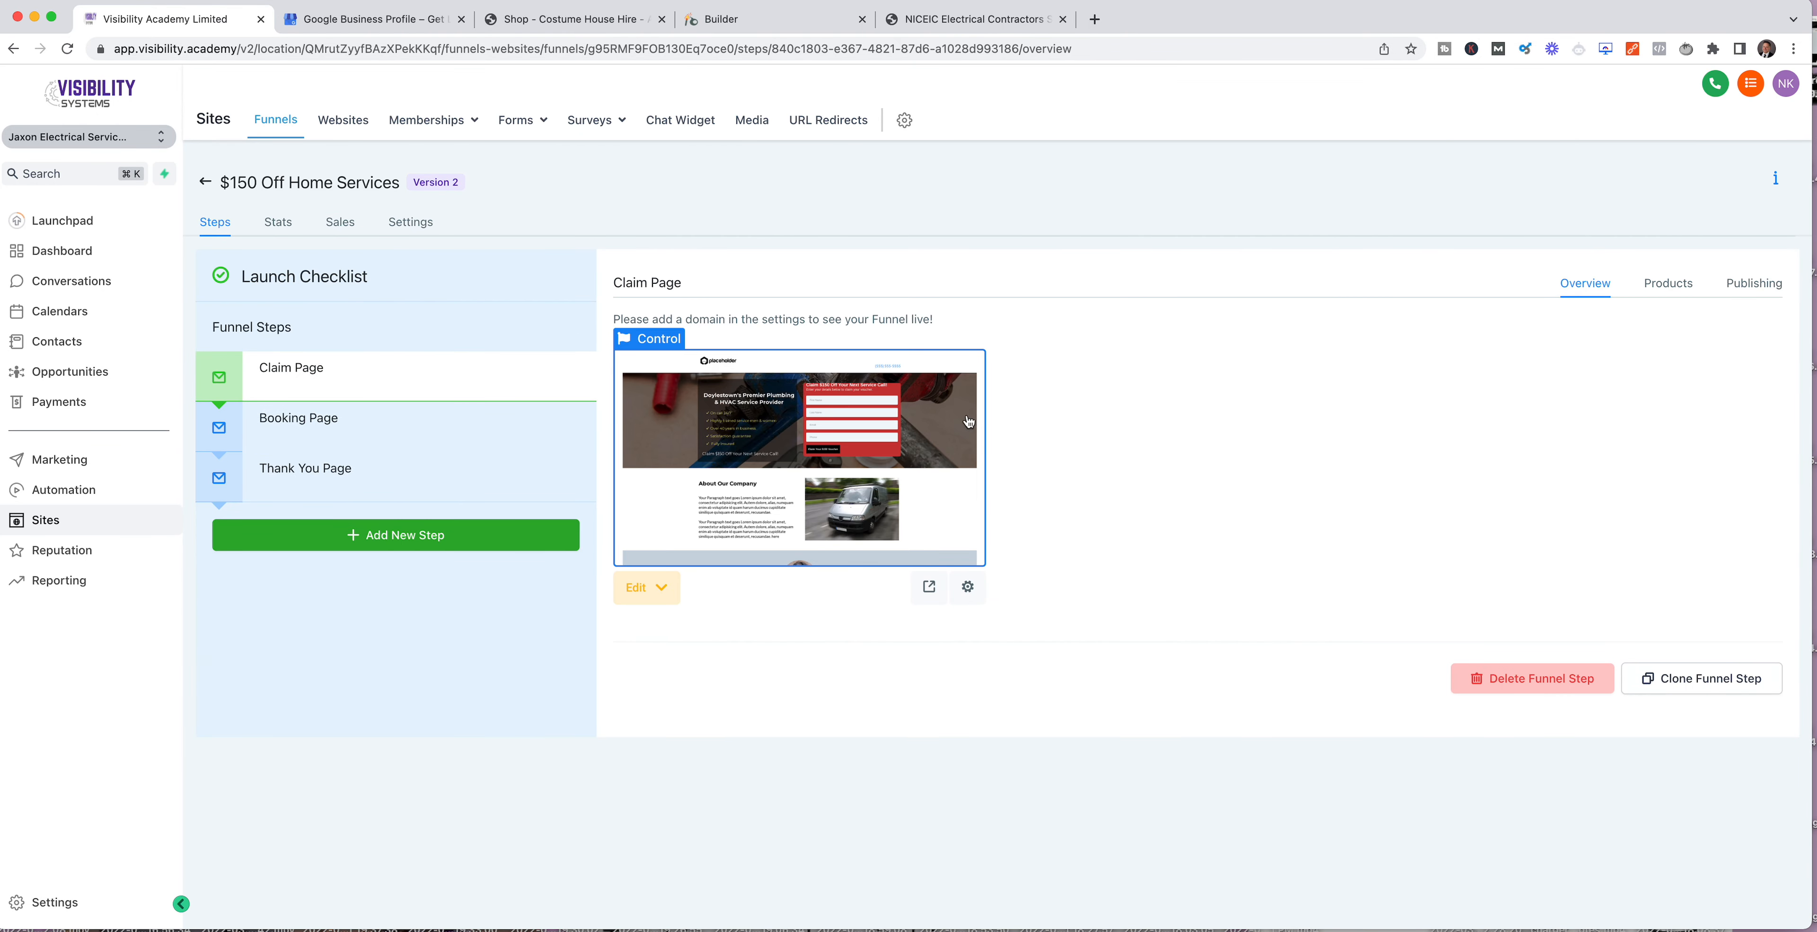
left_click(204, 181)
left_click(1428, 200)
left_click(887, 217)
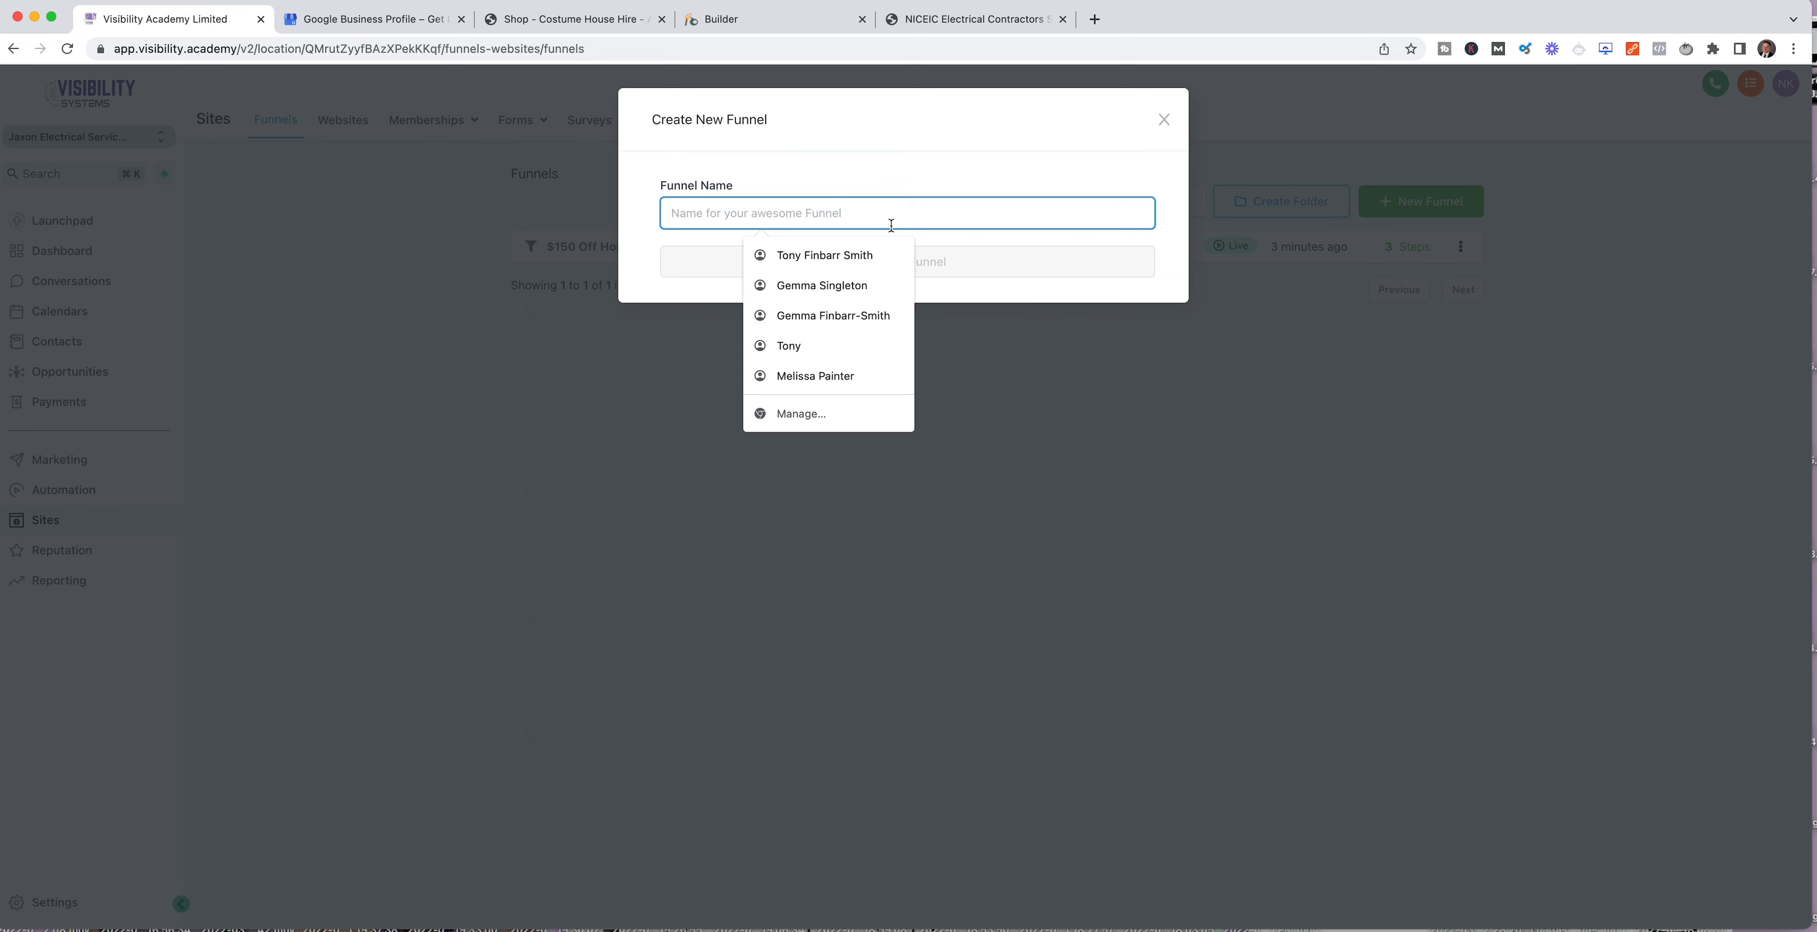
type("TEst Funnelt")
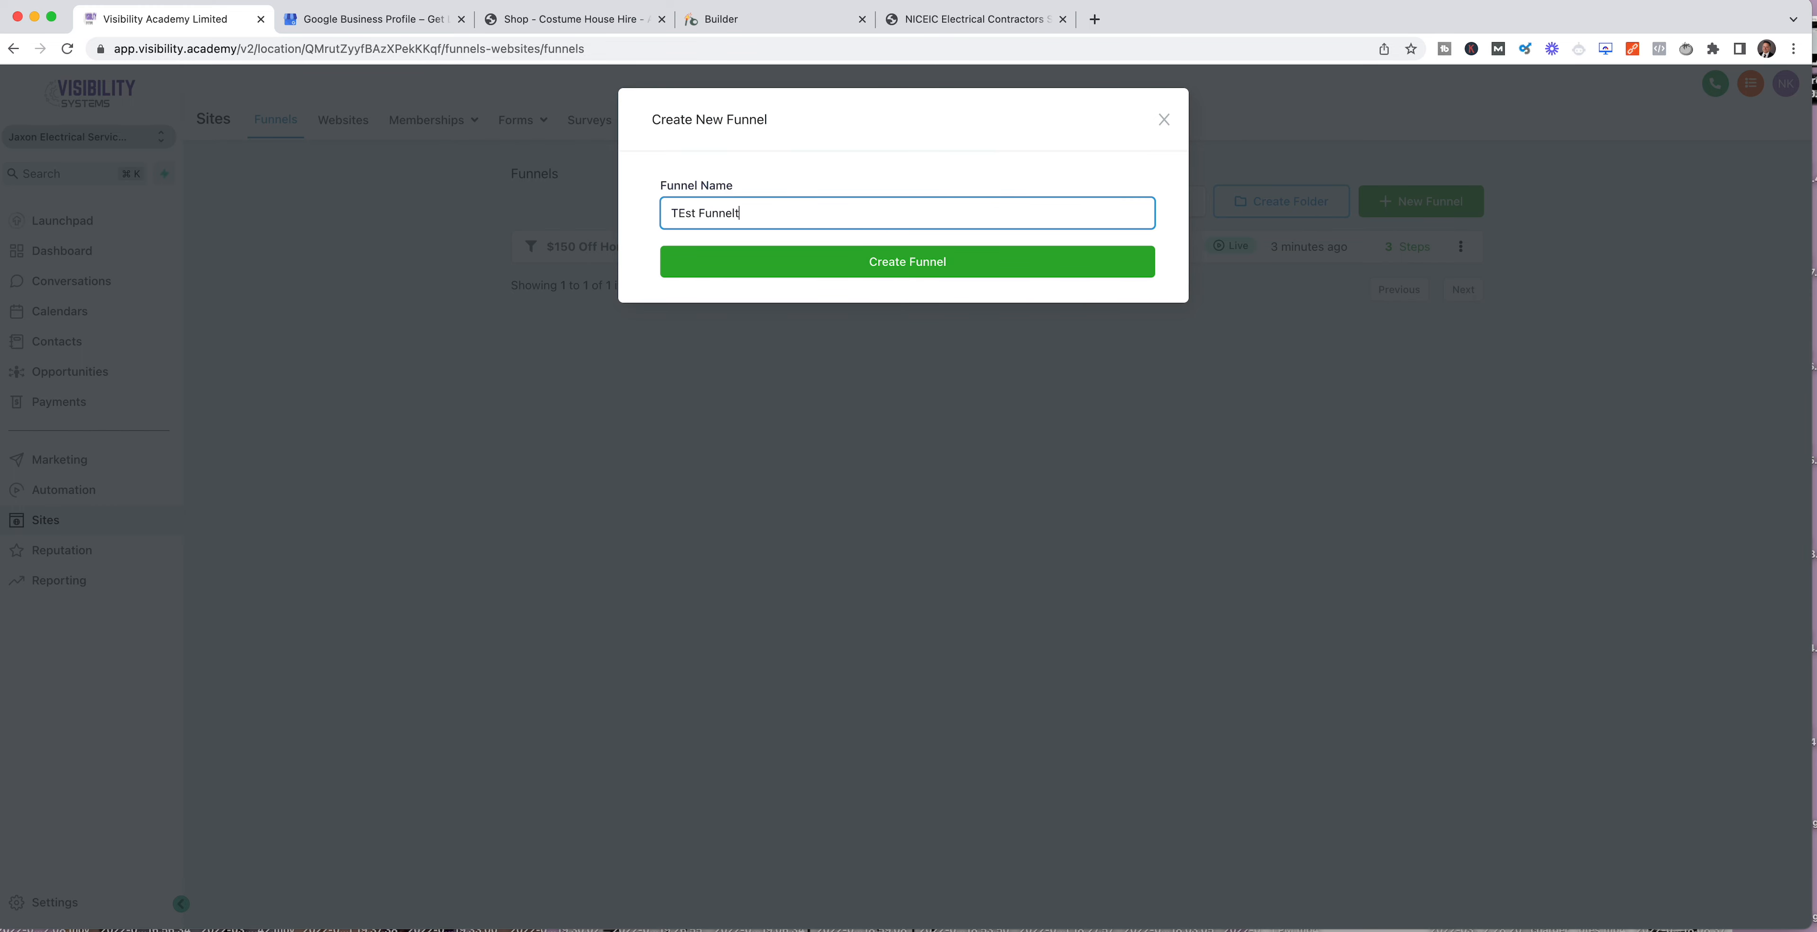
left_click(945, 267)
Step: Add a funnel step to the new funnel with the page name "Free Inspection Landing Page"
left_click(427, 399)
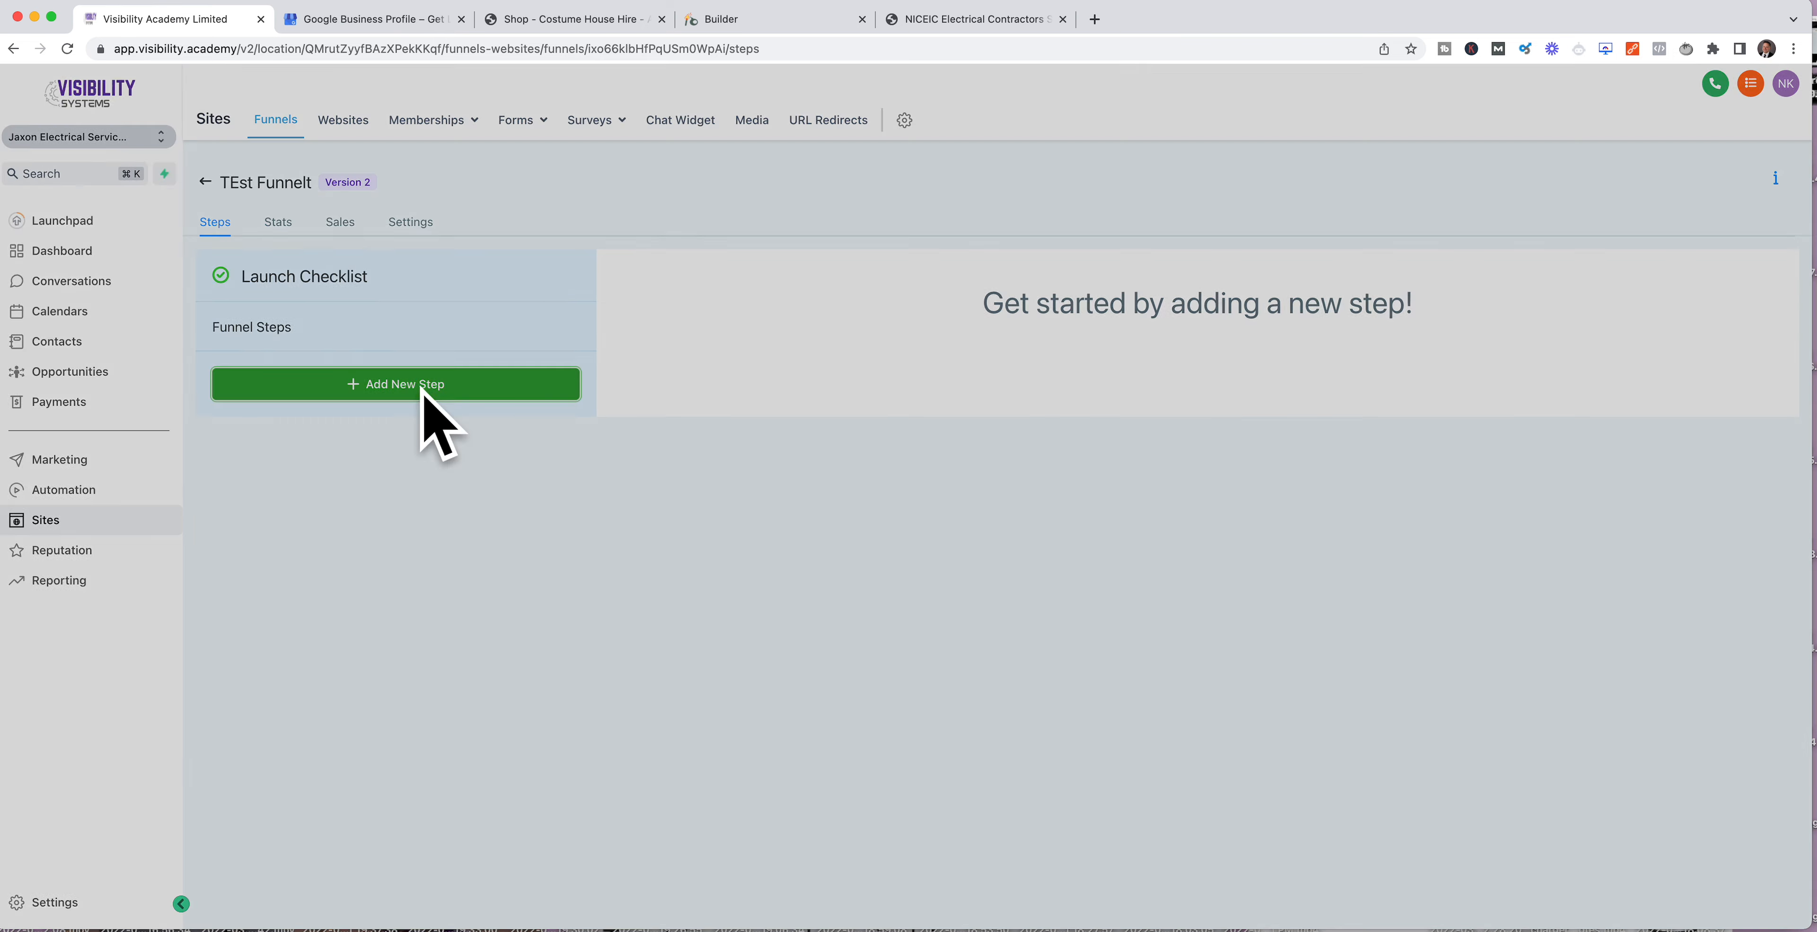
left_click(715, 208)
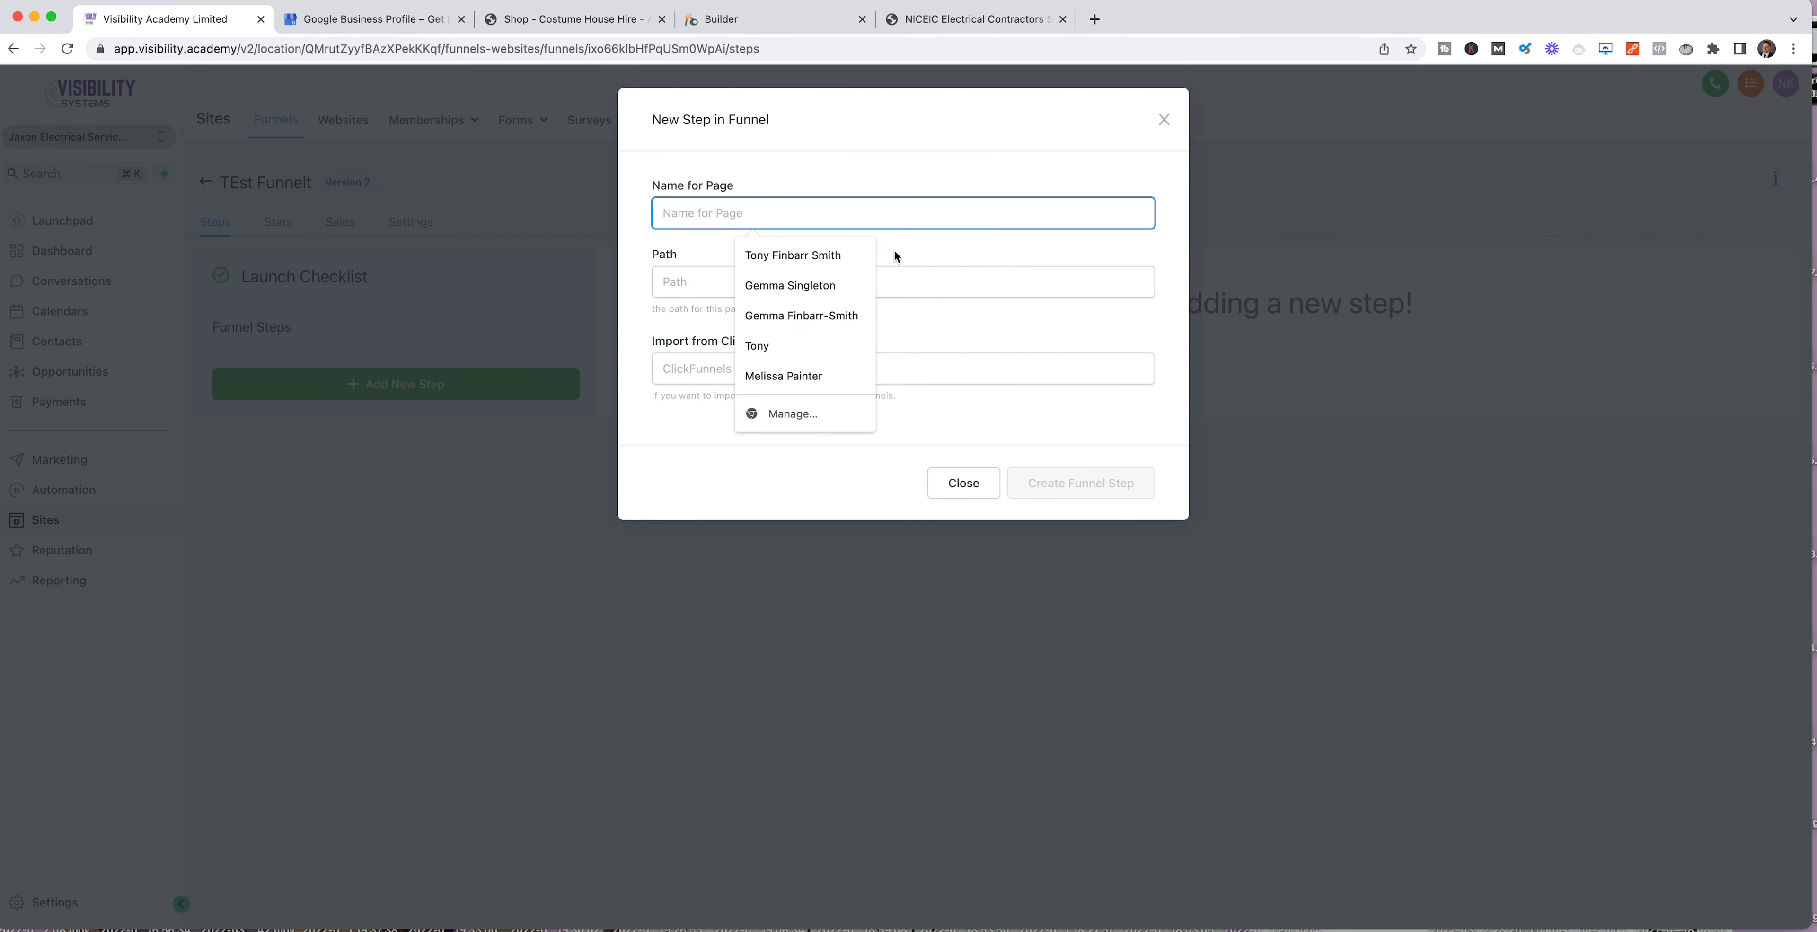
type("LAnding PAge")
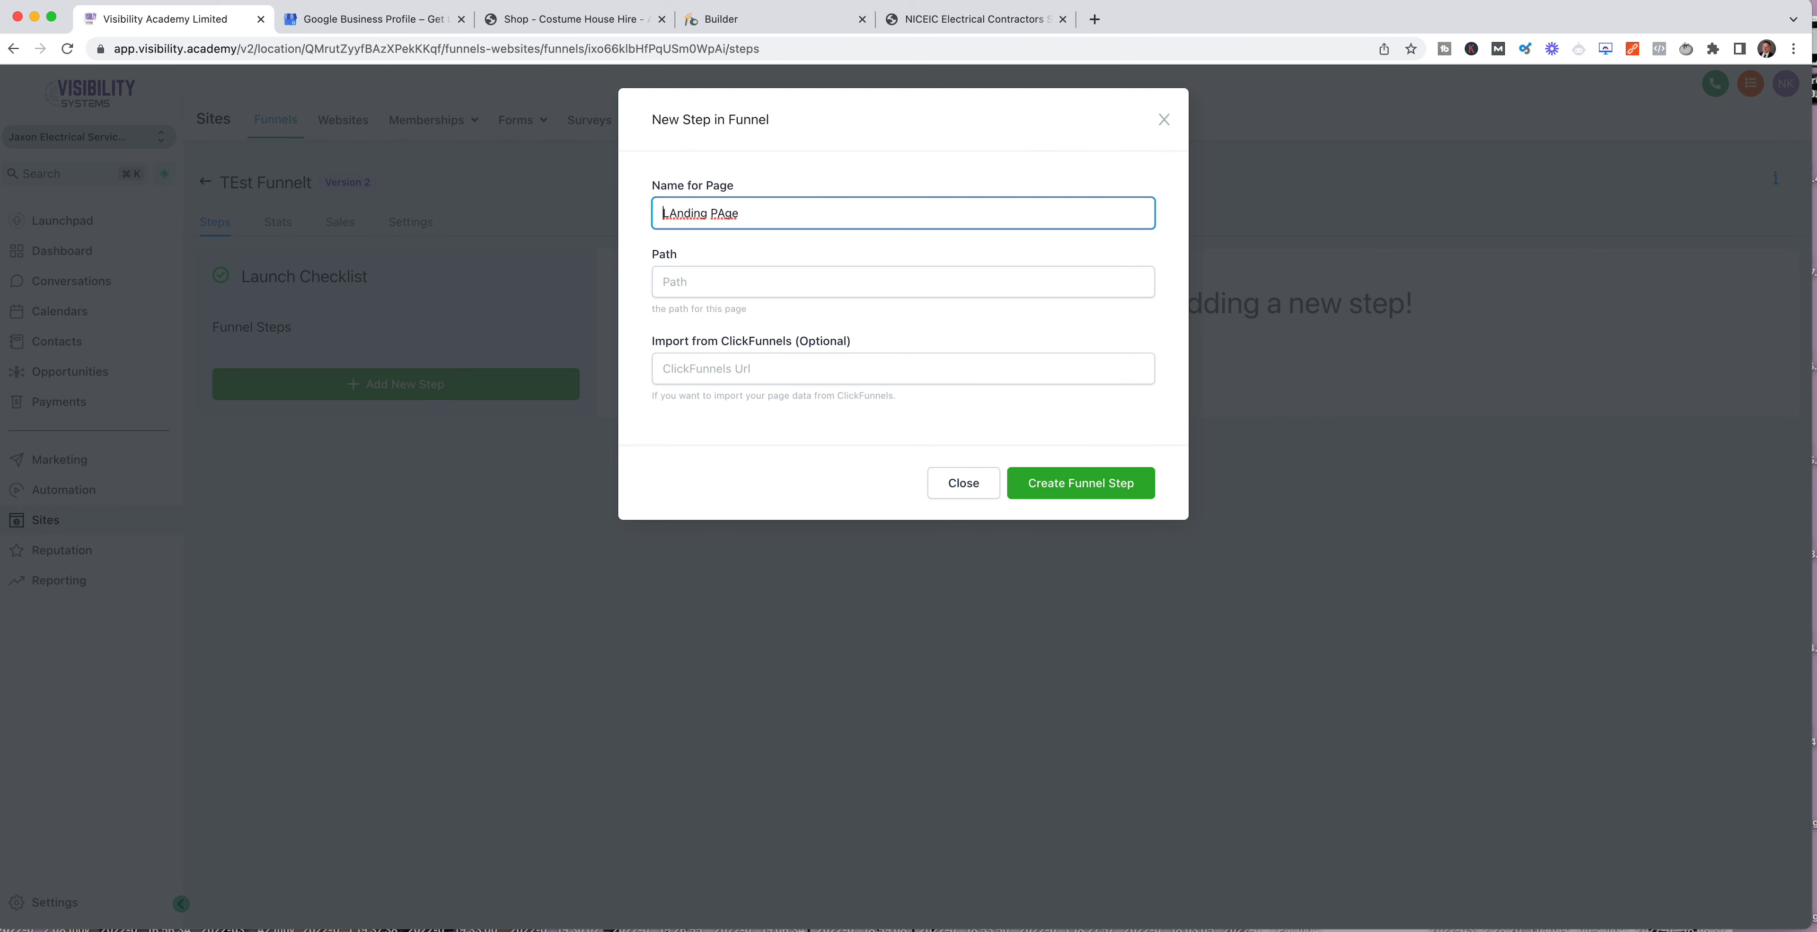
type("a")
type("a")
type("Free ")
type("Inspection")
left_click(1089, 490)
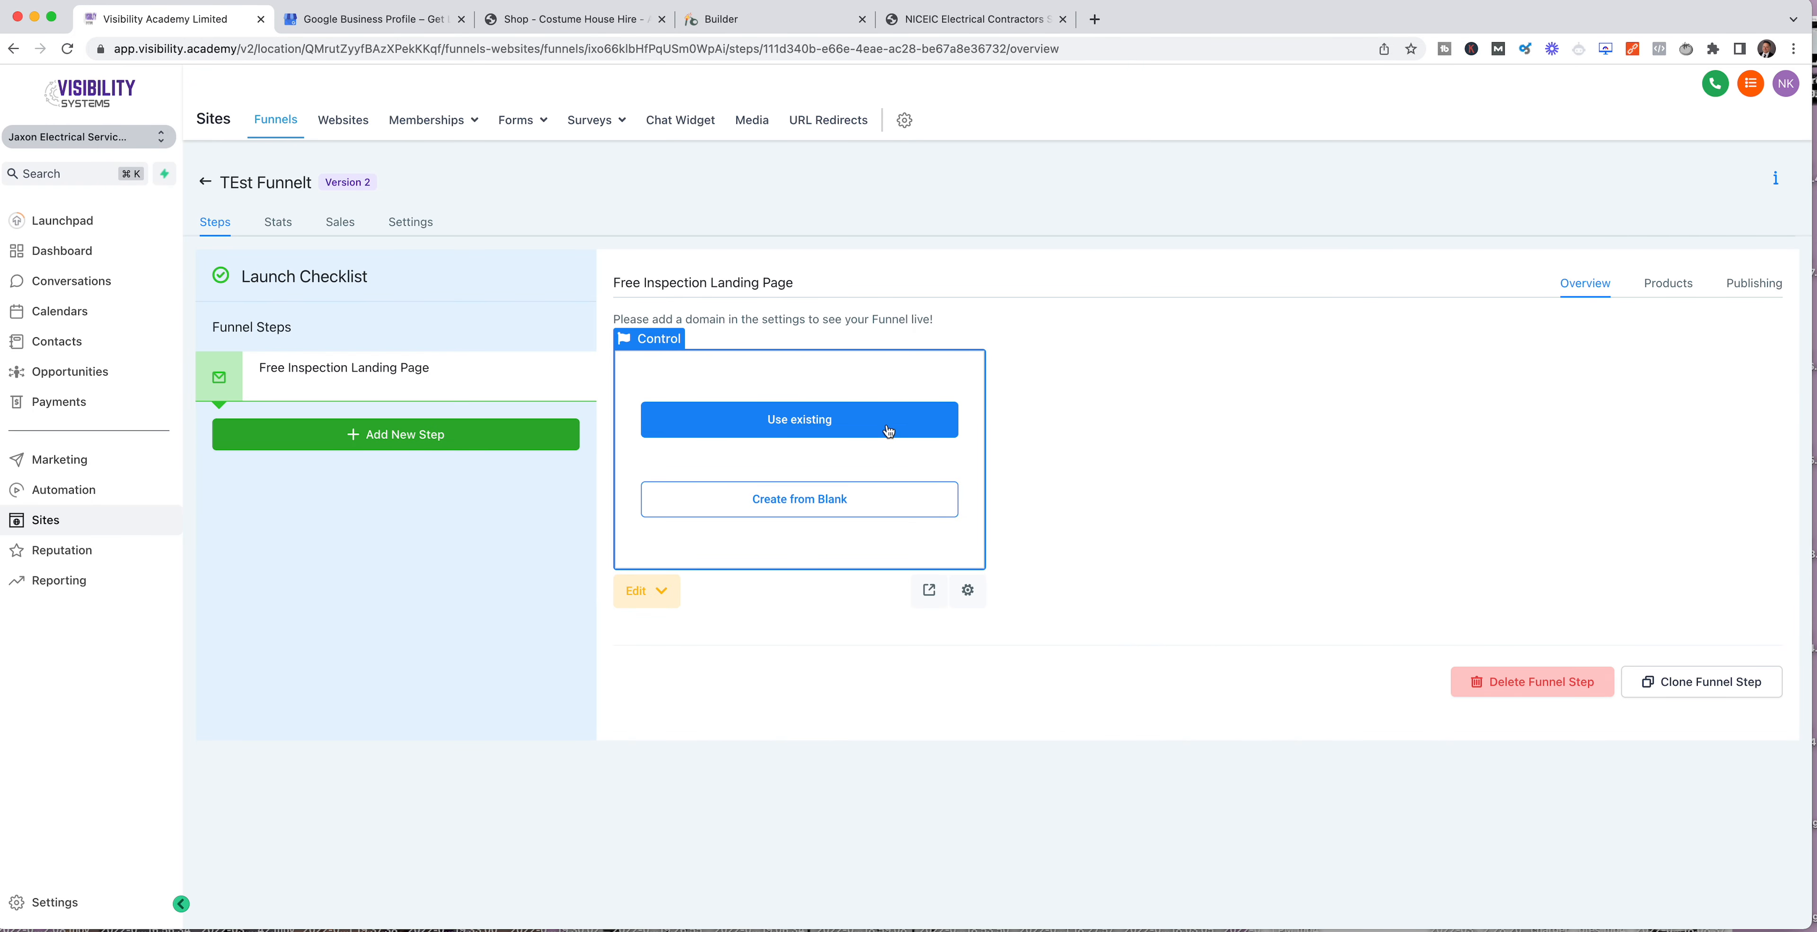
Step: Create the landing page from blank and add a wide section to it
left_click(799, 501)
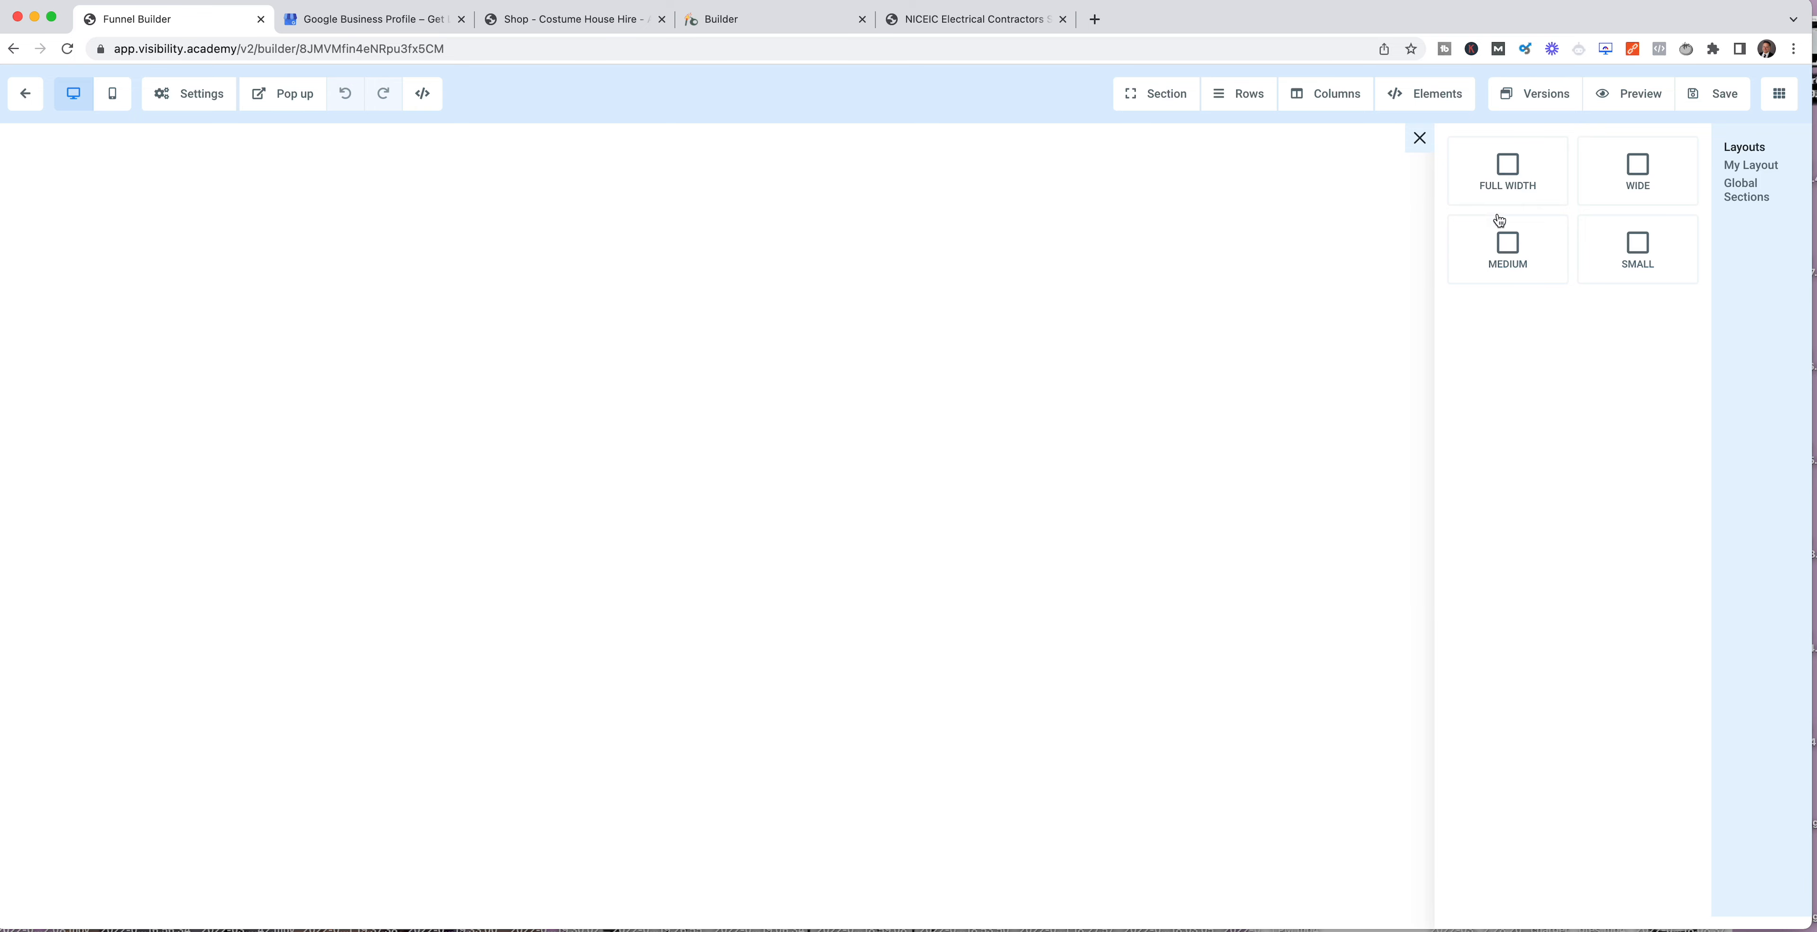
left_click(1638, 173)
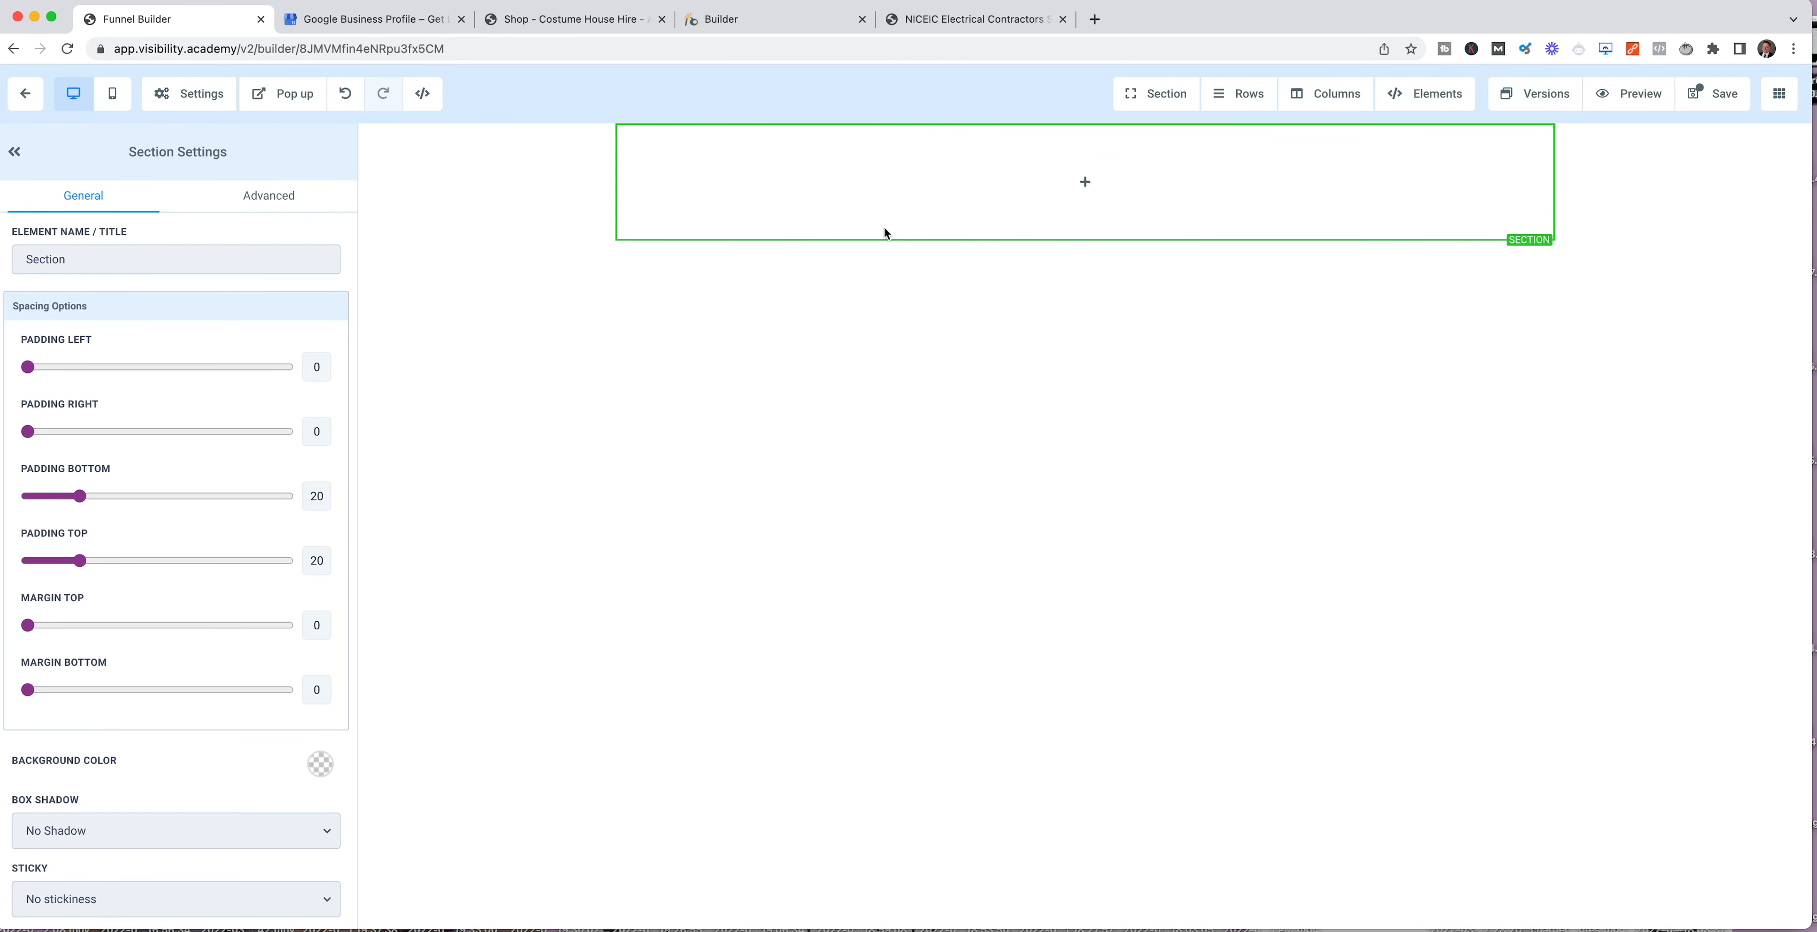
Step: Add a 1-column row to the empty section and place a headline element in its column
mouse_move(1220, 201)
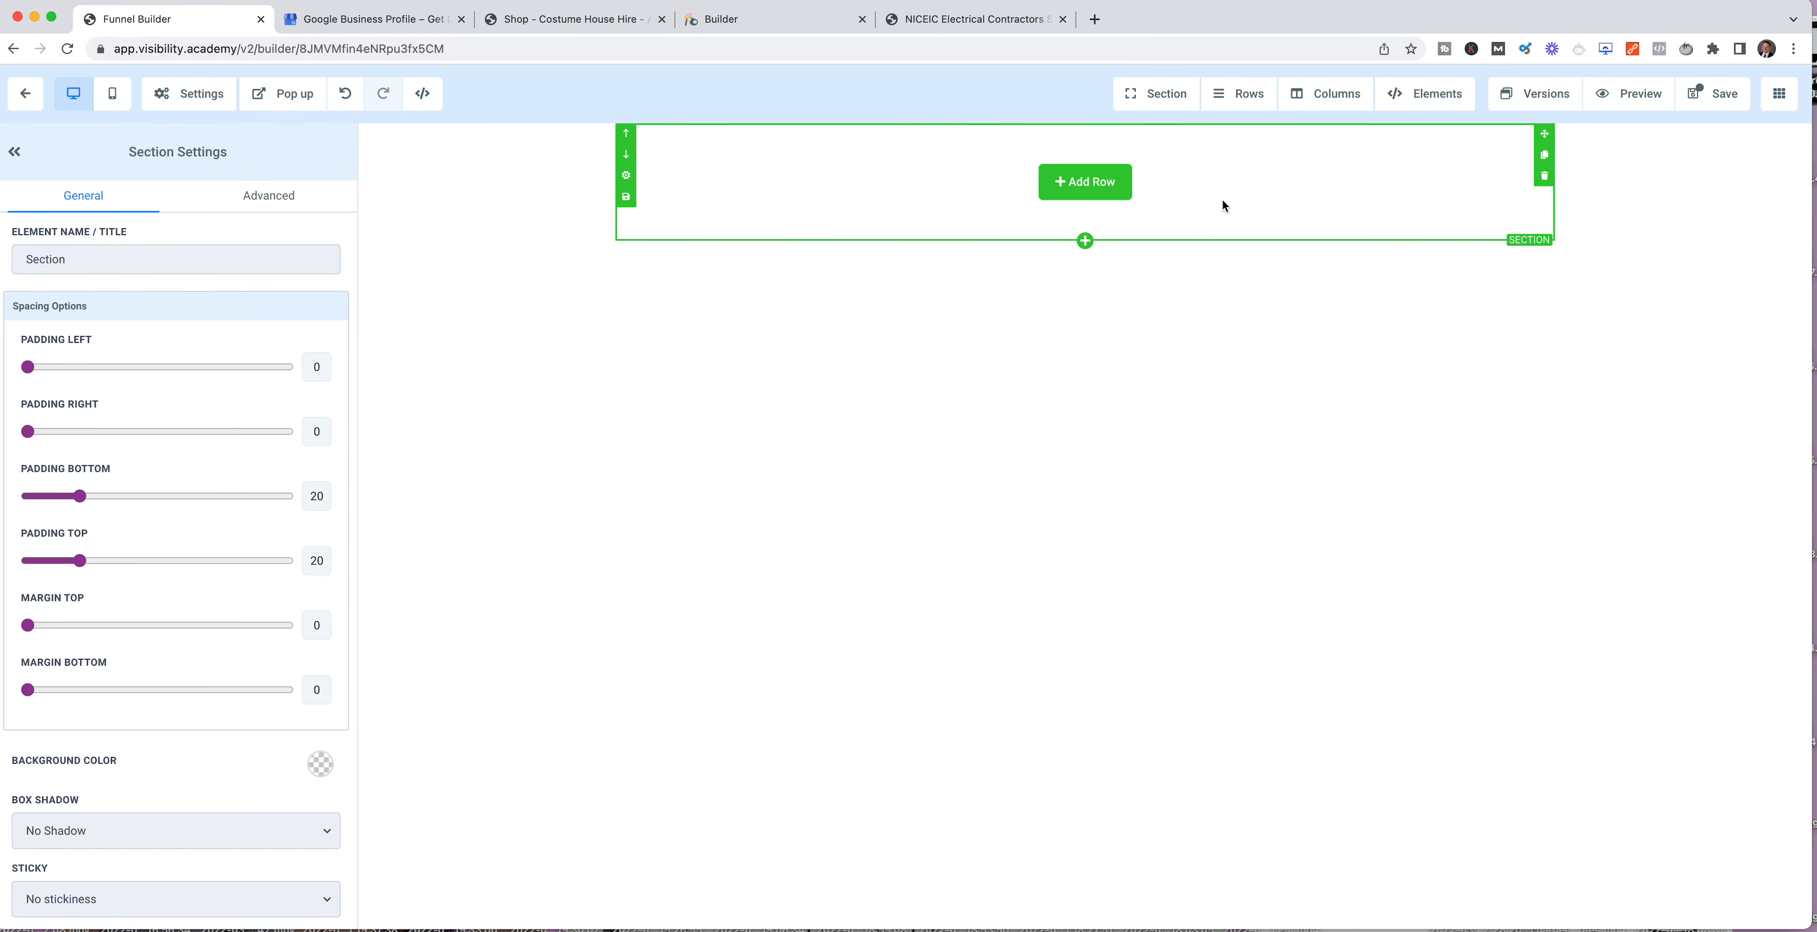
left_click(1098, 189)
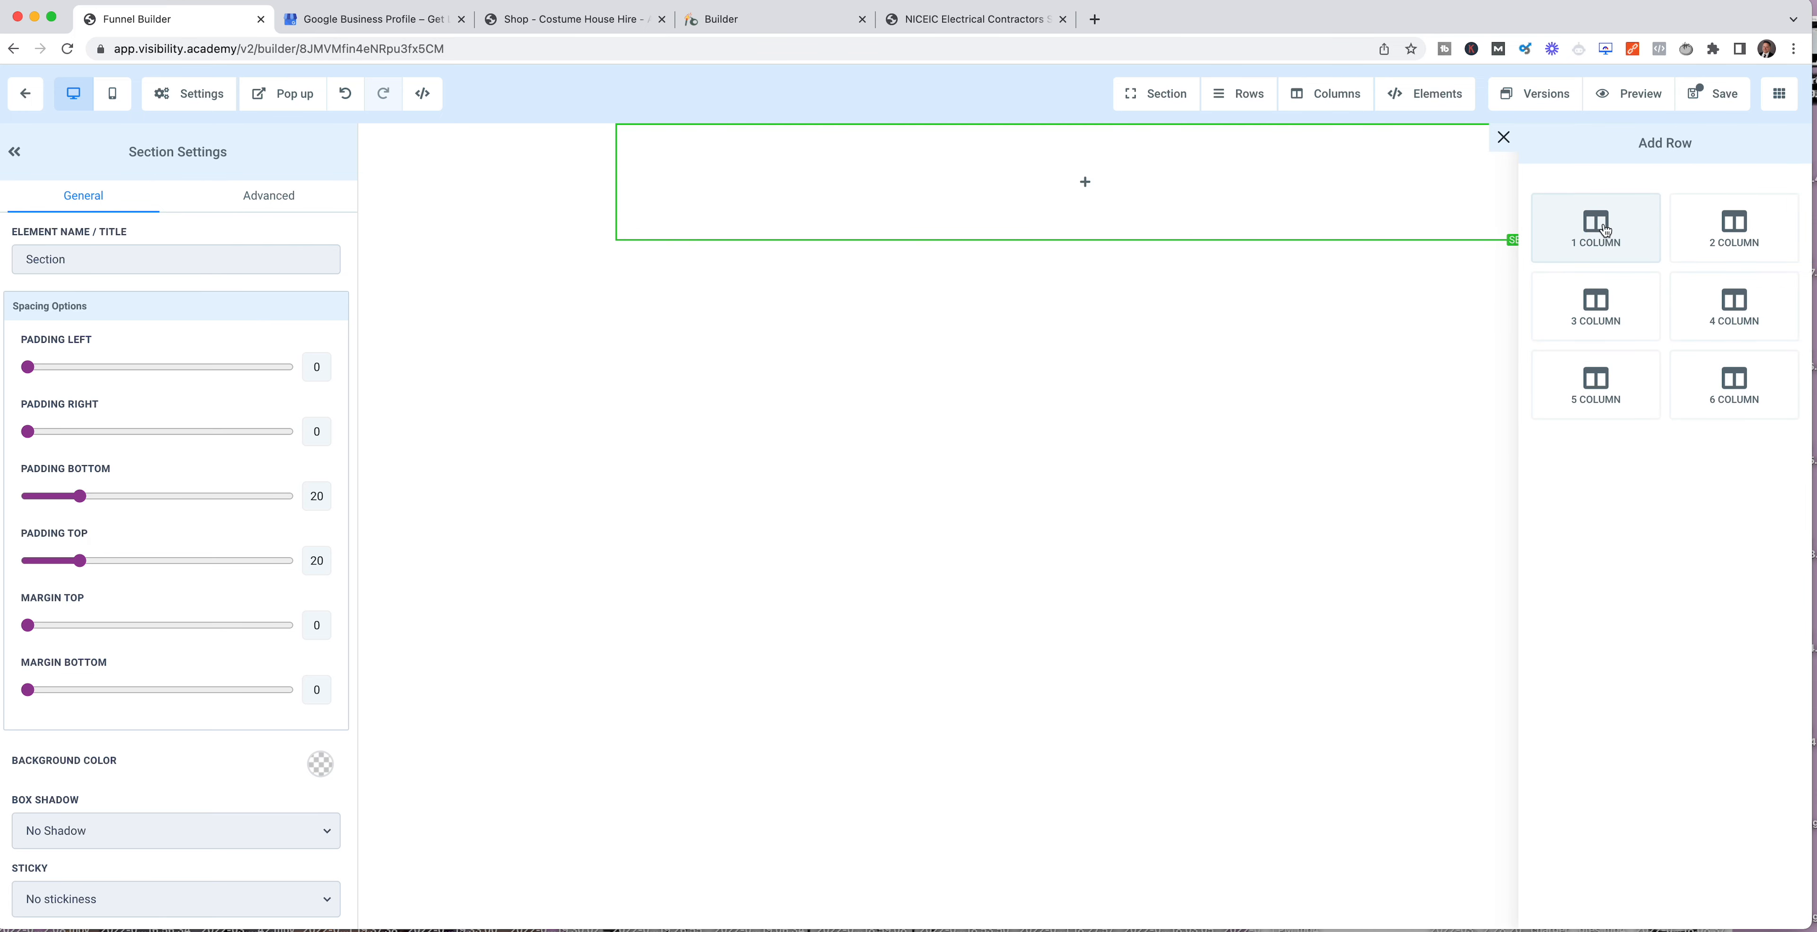
left_click(1598, 225)
left_click(1100, 203)
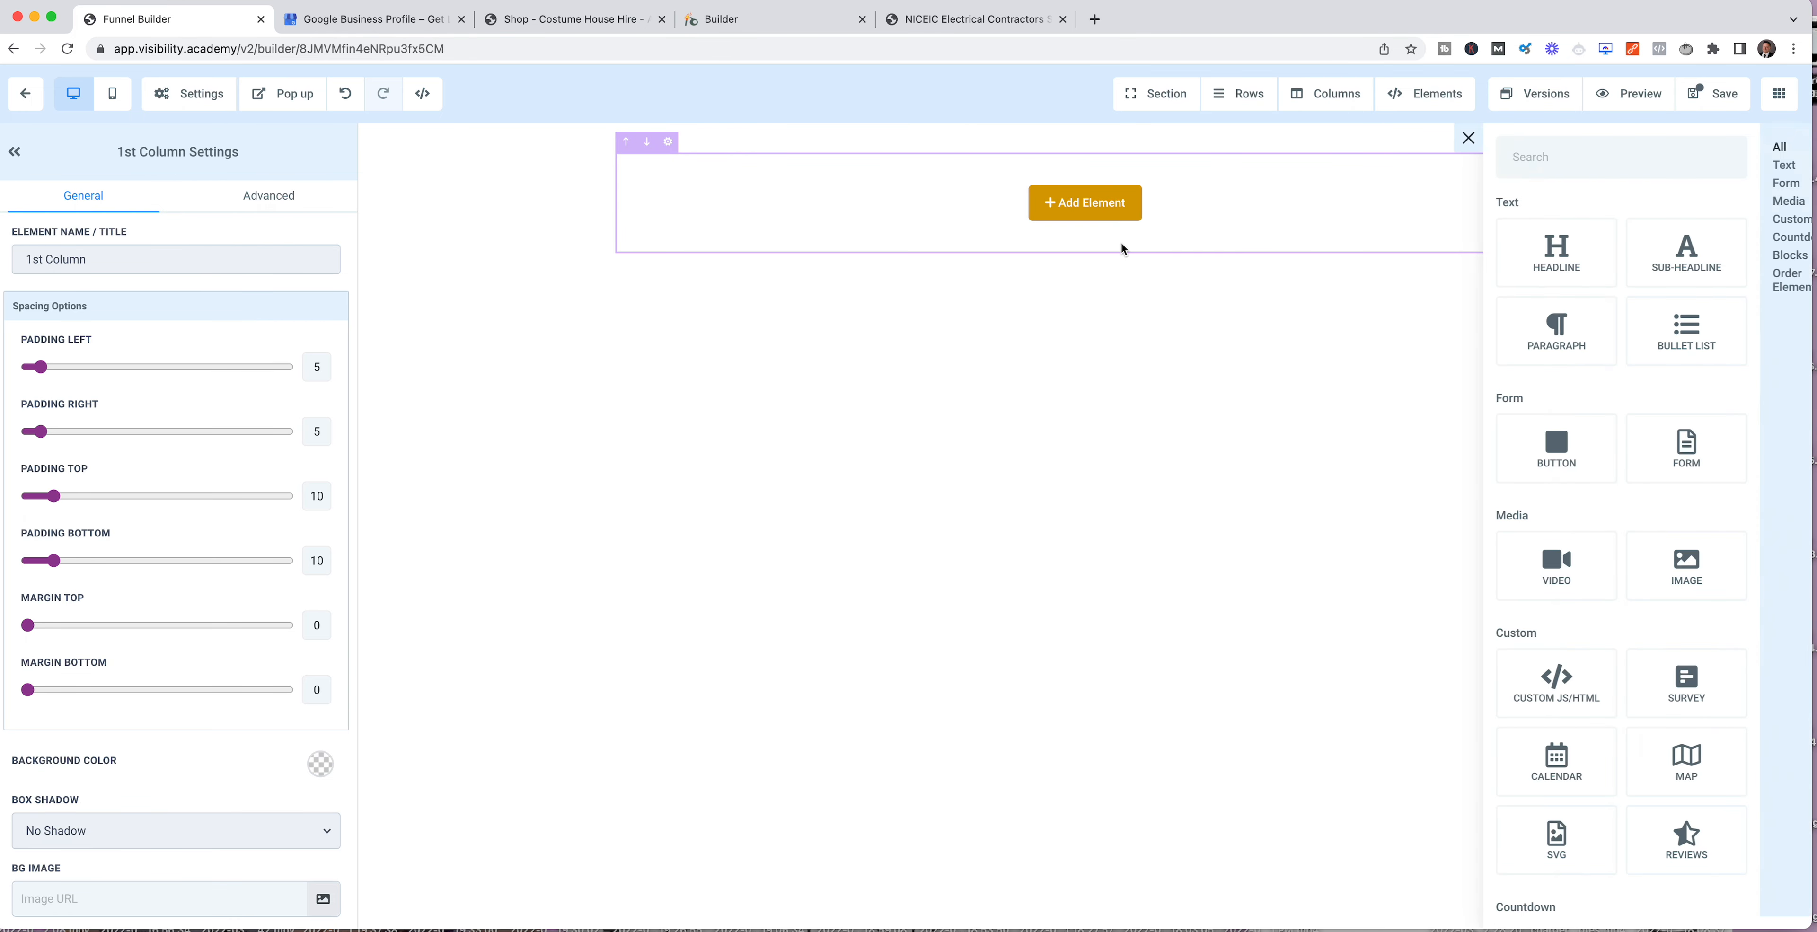
left_click(1510, 252)
Step: Replace the headline's placeholder text with "Get Your Free Home Electrical Safety Inspection"
left_click(1063, 193)
left_click_drag(1303, 180, 791, 174)
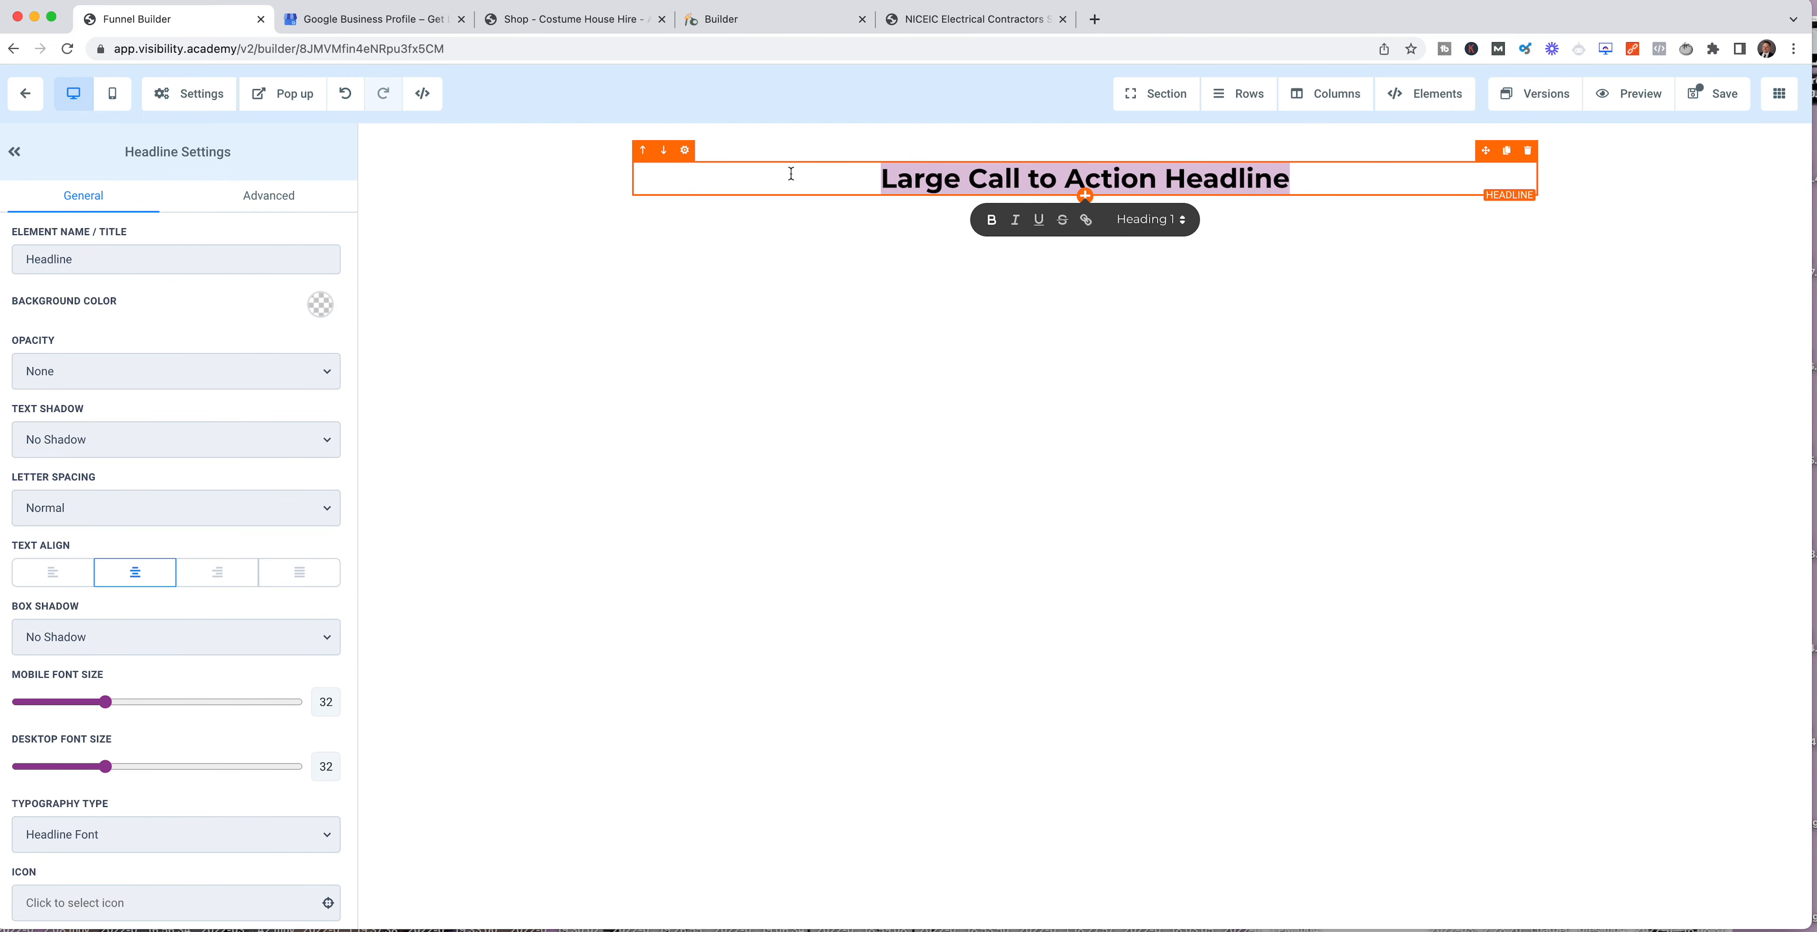
type("Get Your FRee")
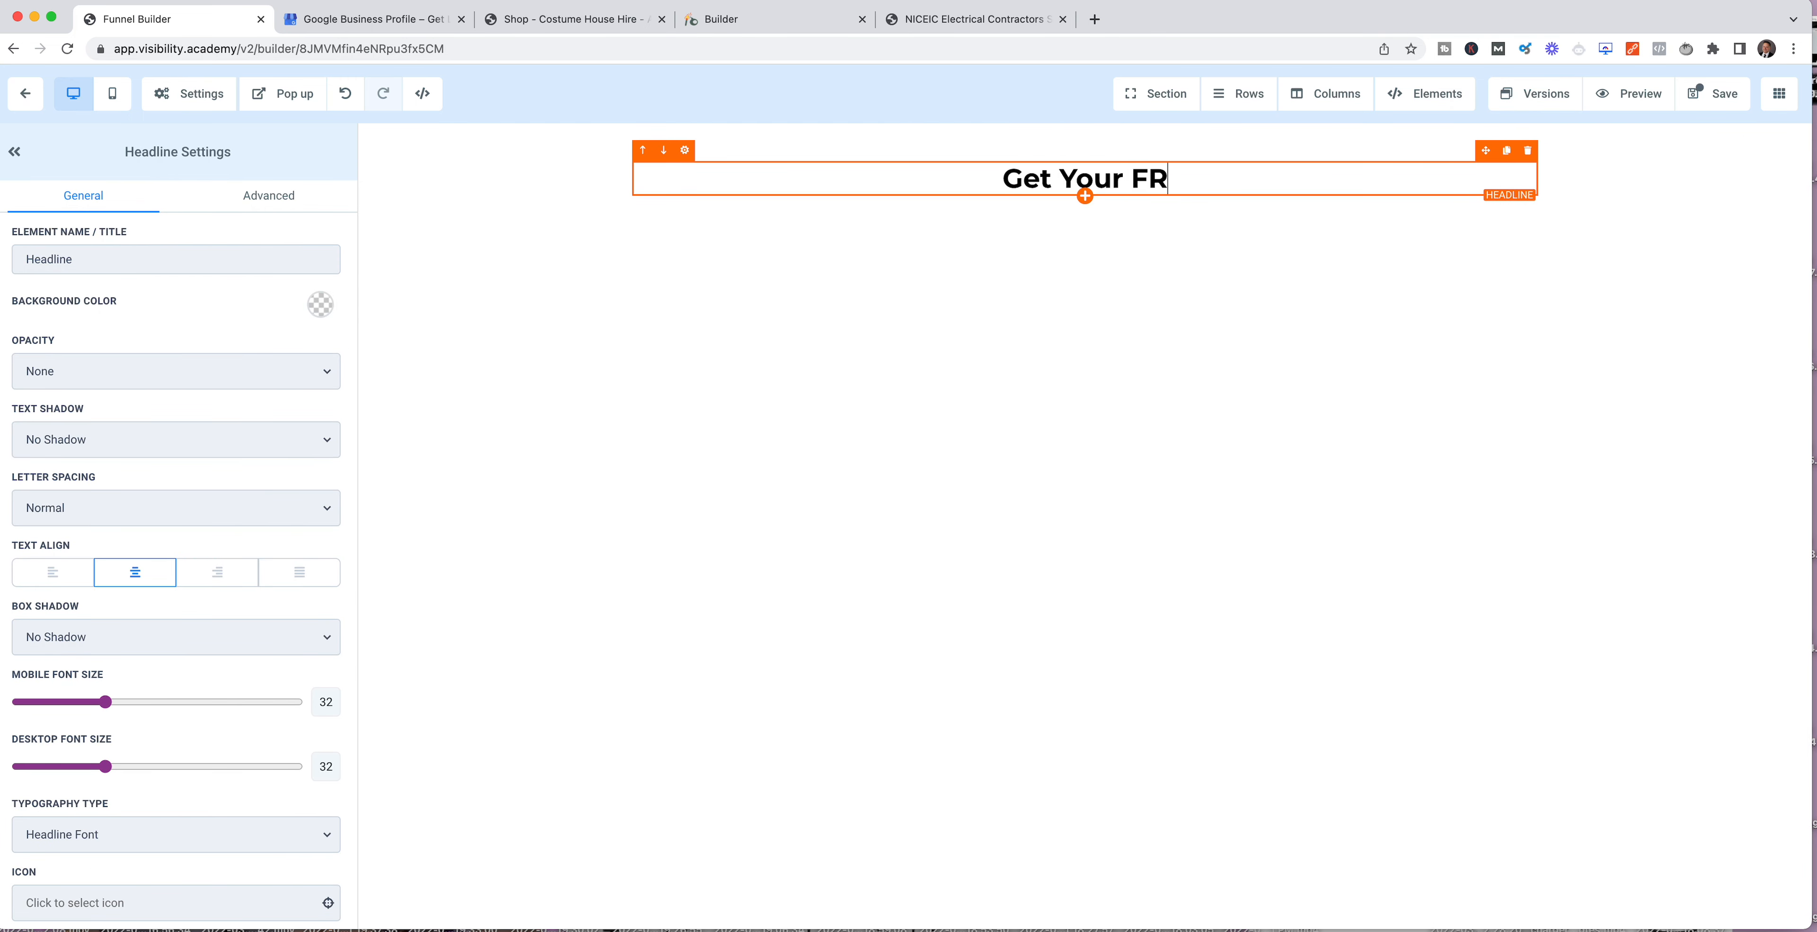
key("BackSpace")
key("BackSpace")
key("BackSpace")
key("BackSpace")
type("ree ")
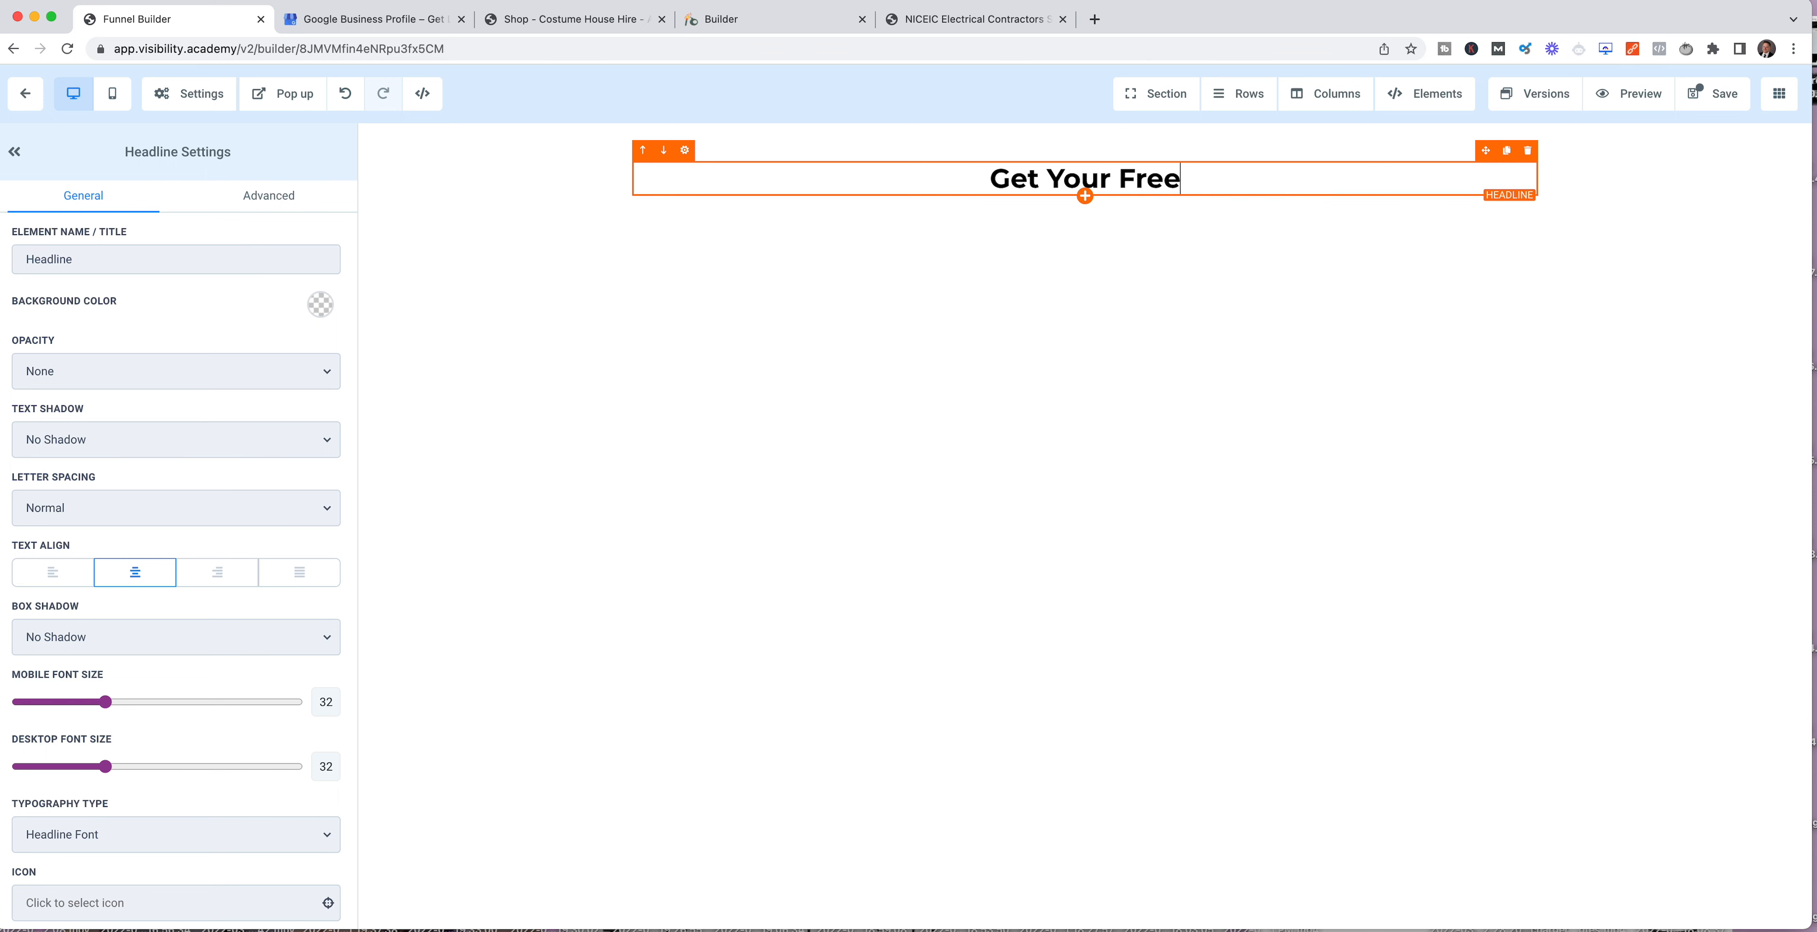
type("Home LE")
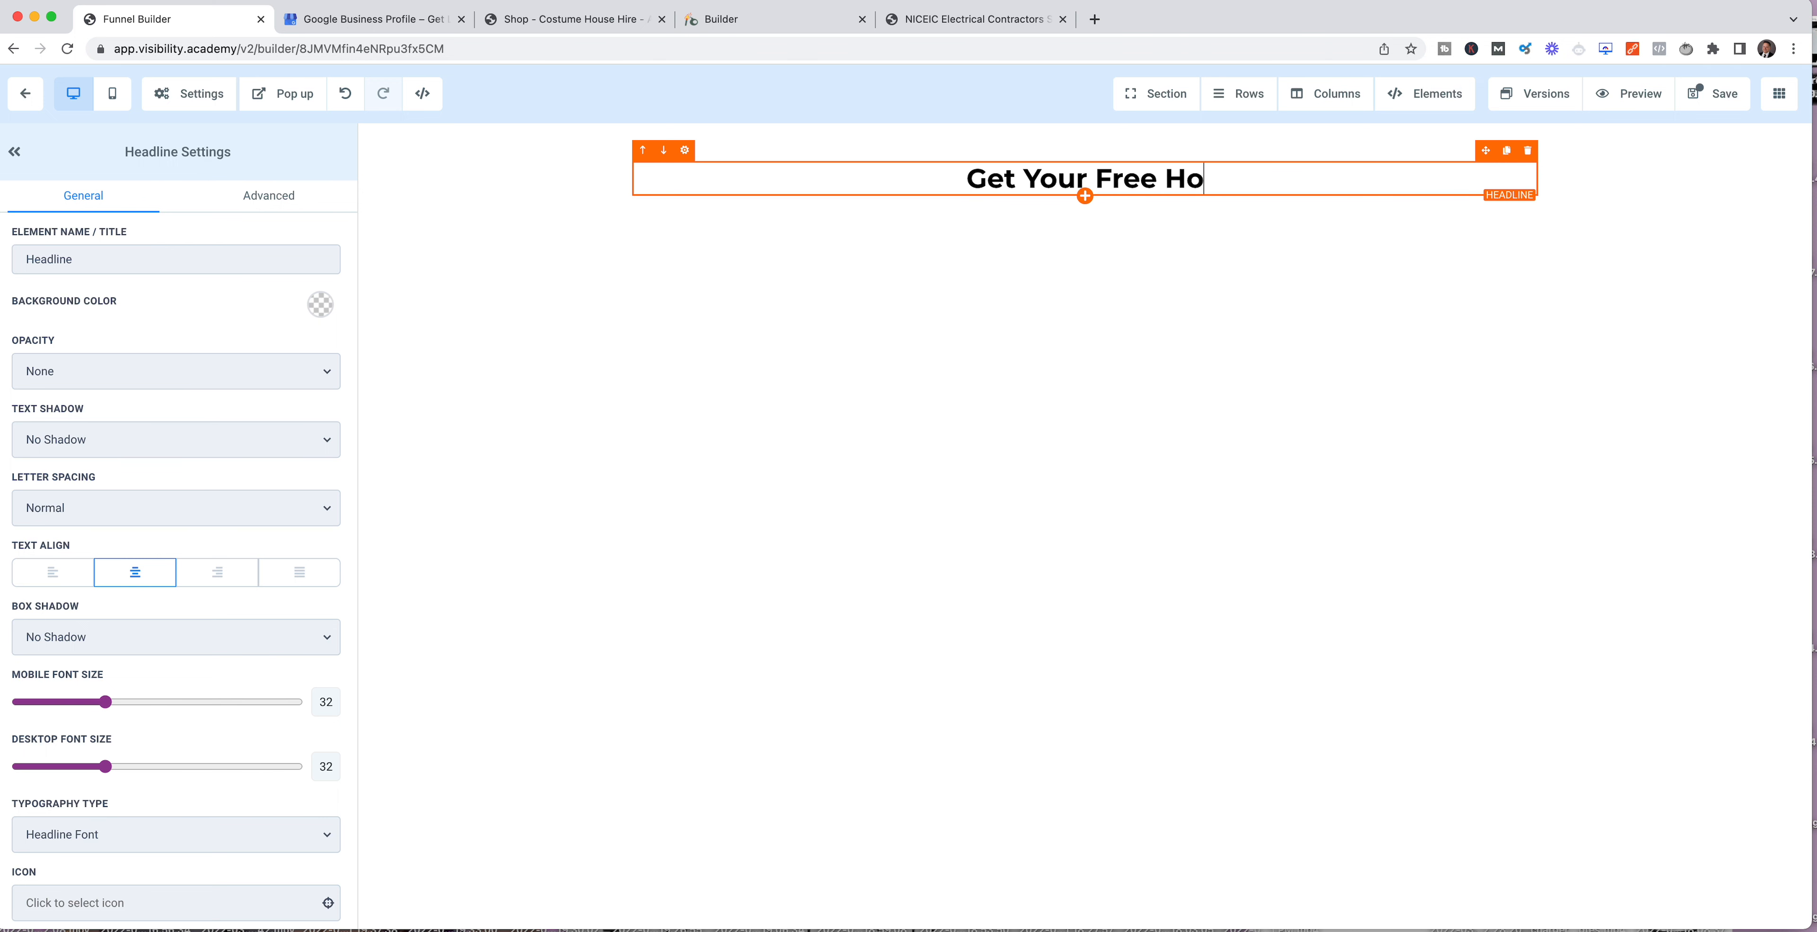
key("BackSpace")
key("BackSpace")
type("El")
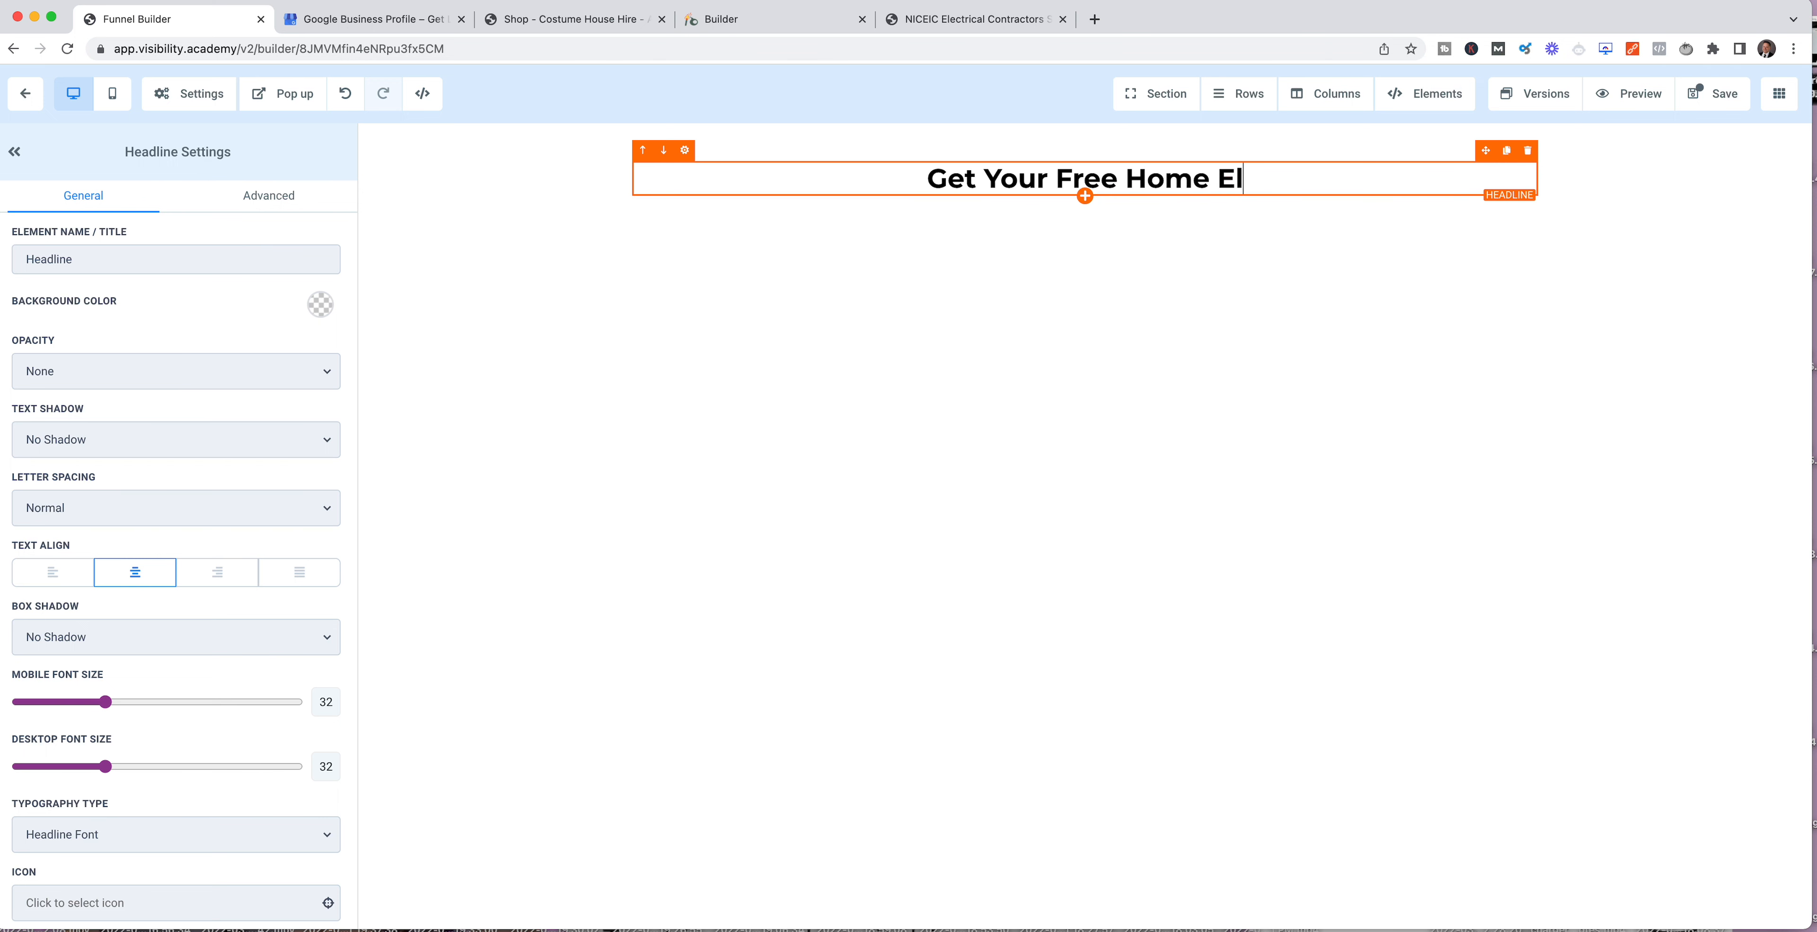
type("ectrical Sagety")
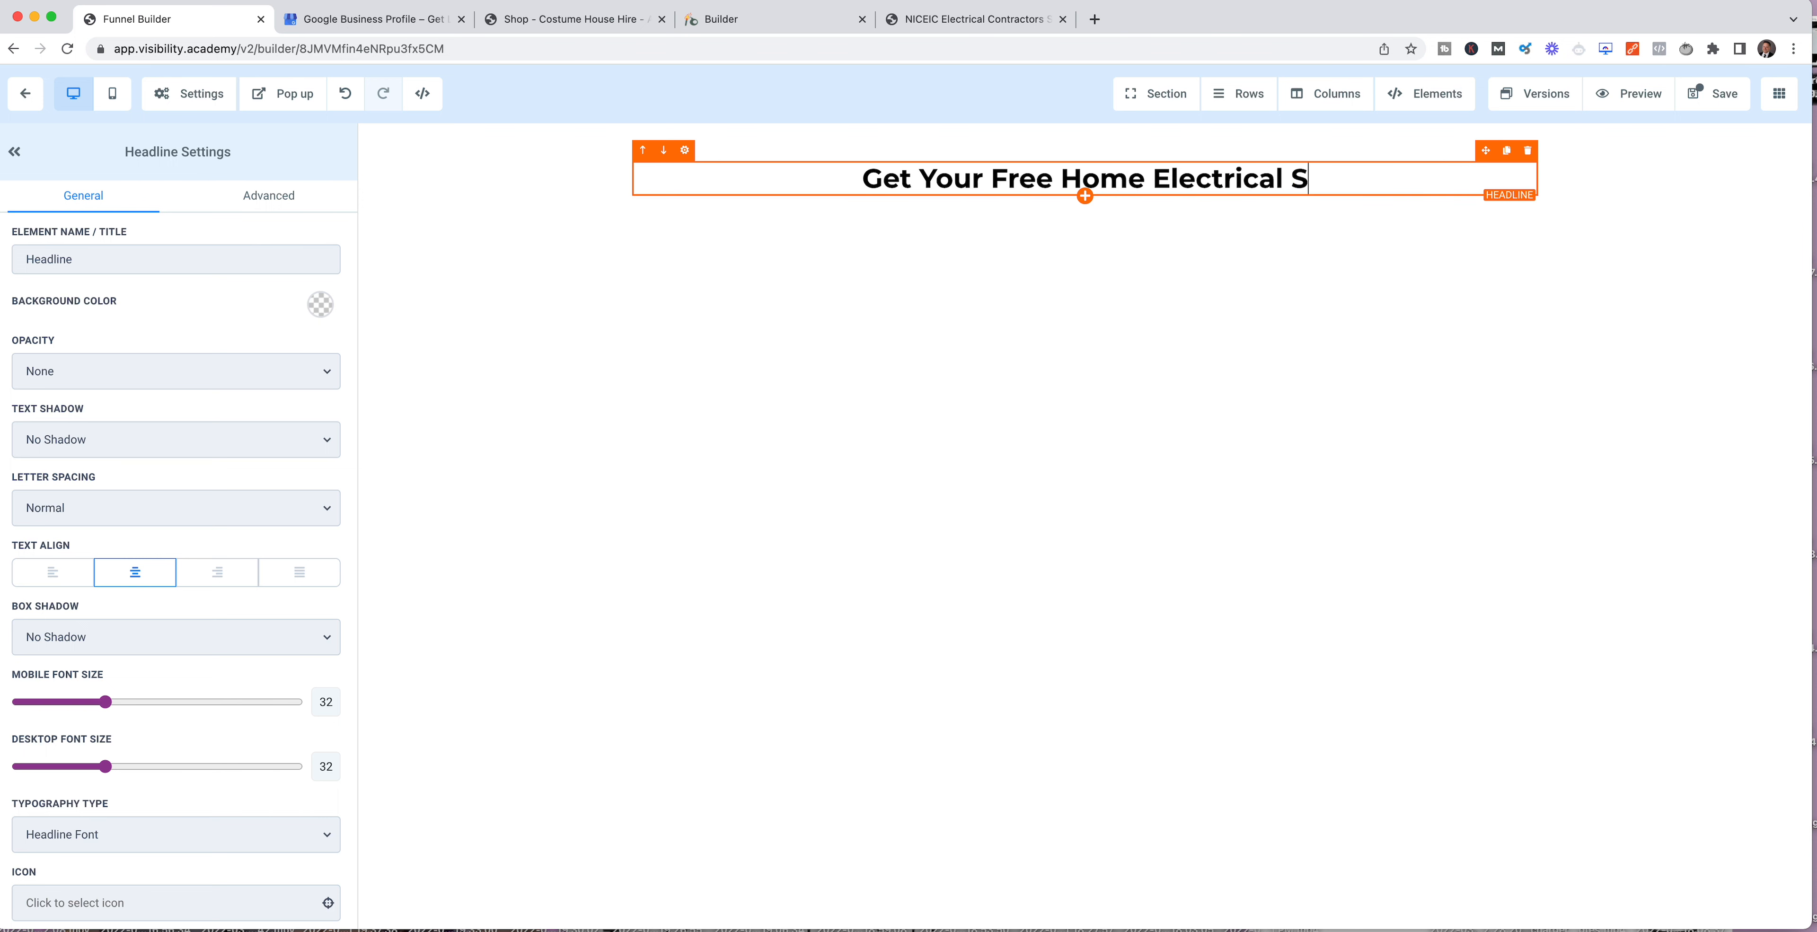
key("BackSpace")
key("BackSpace")
key("BackSpace")
key("BackSpace")
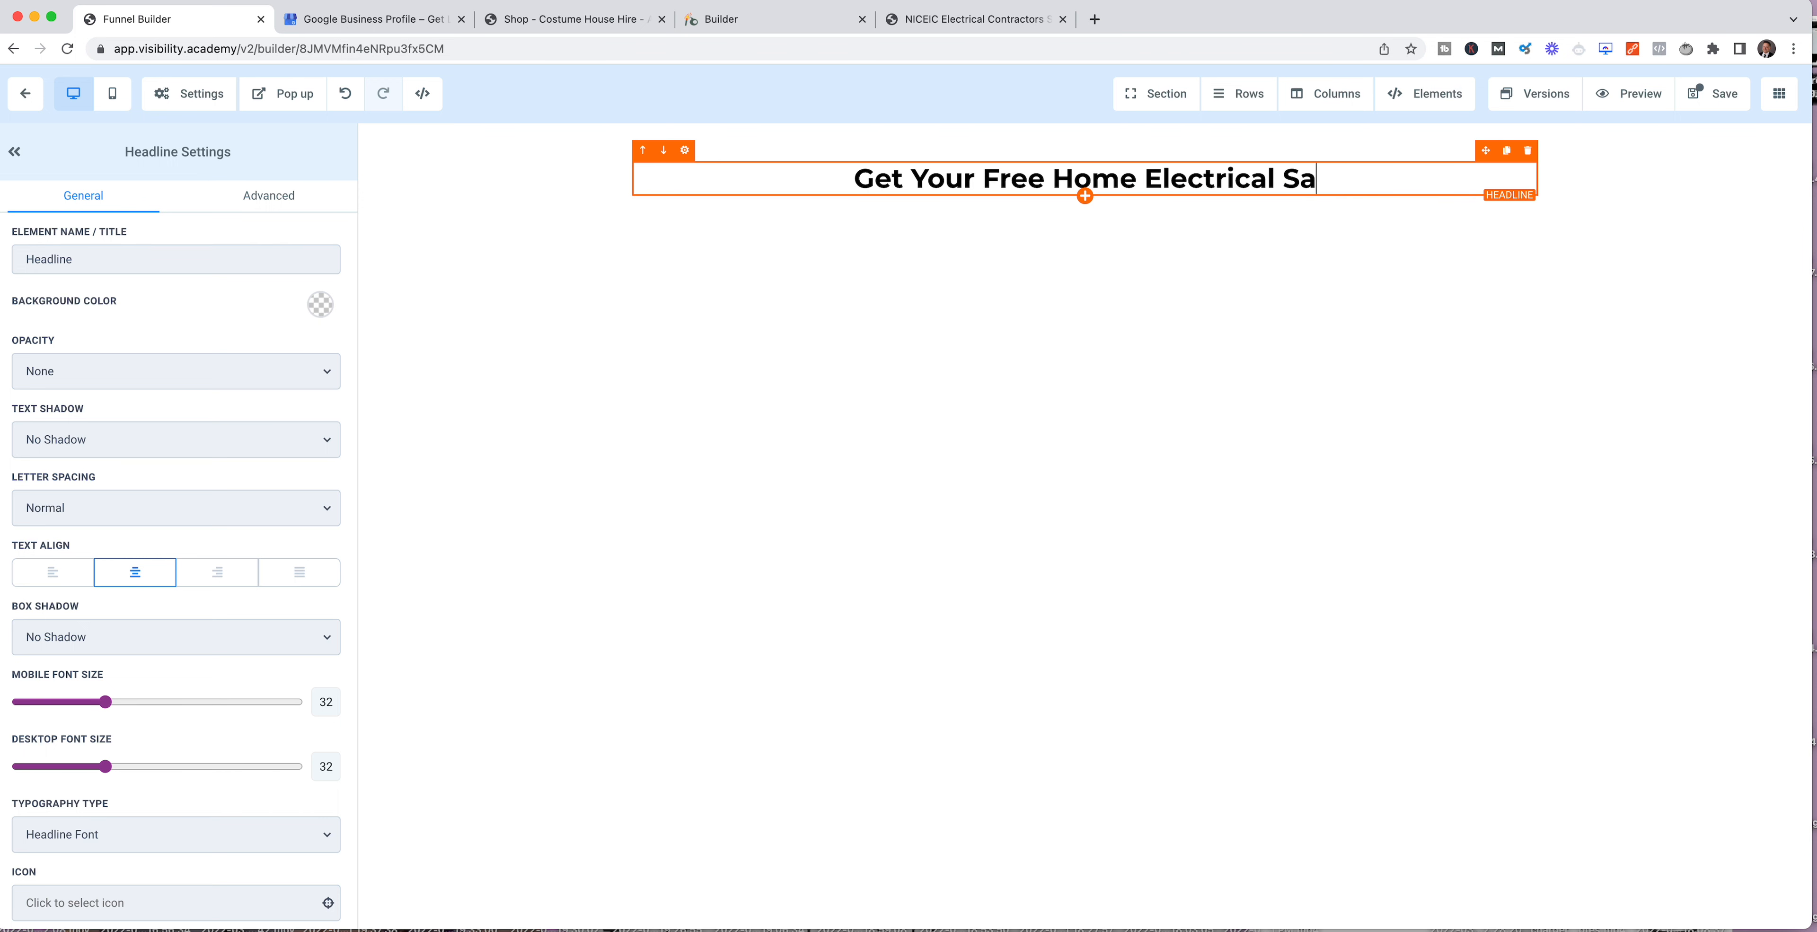
type("fetty Ins")
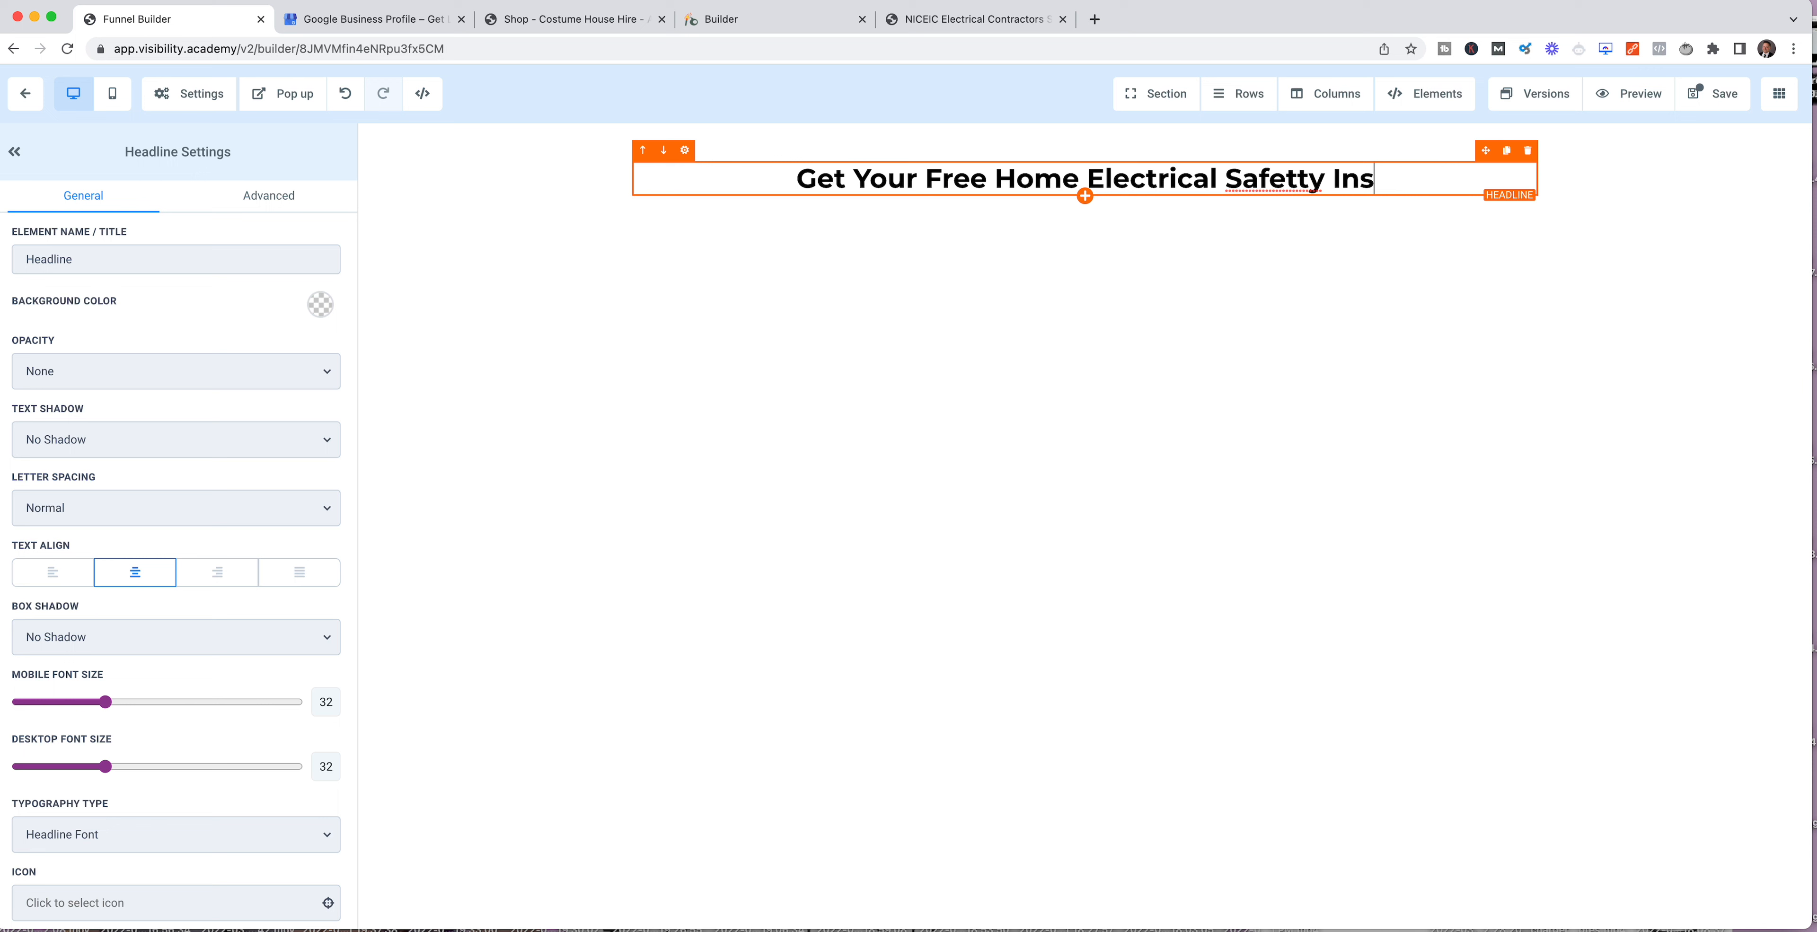
type("pection")
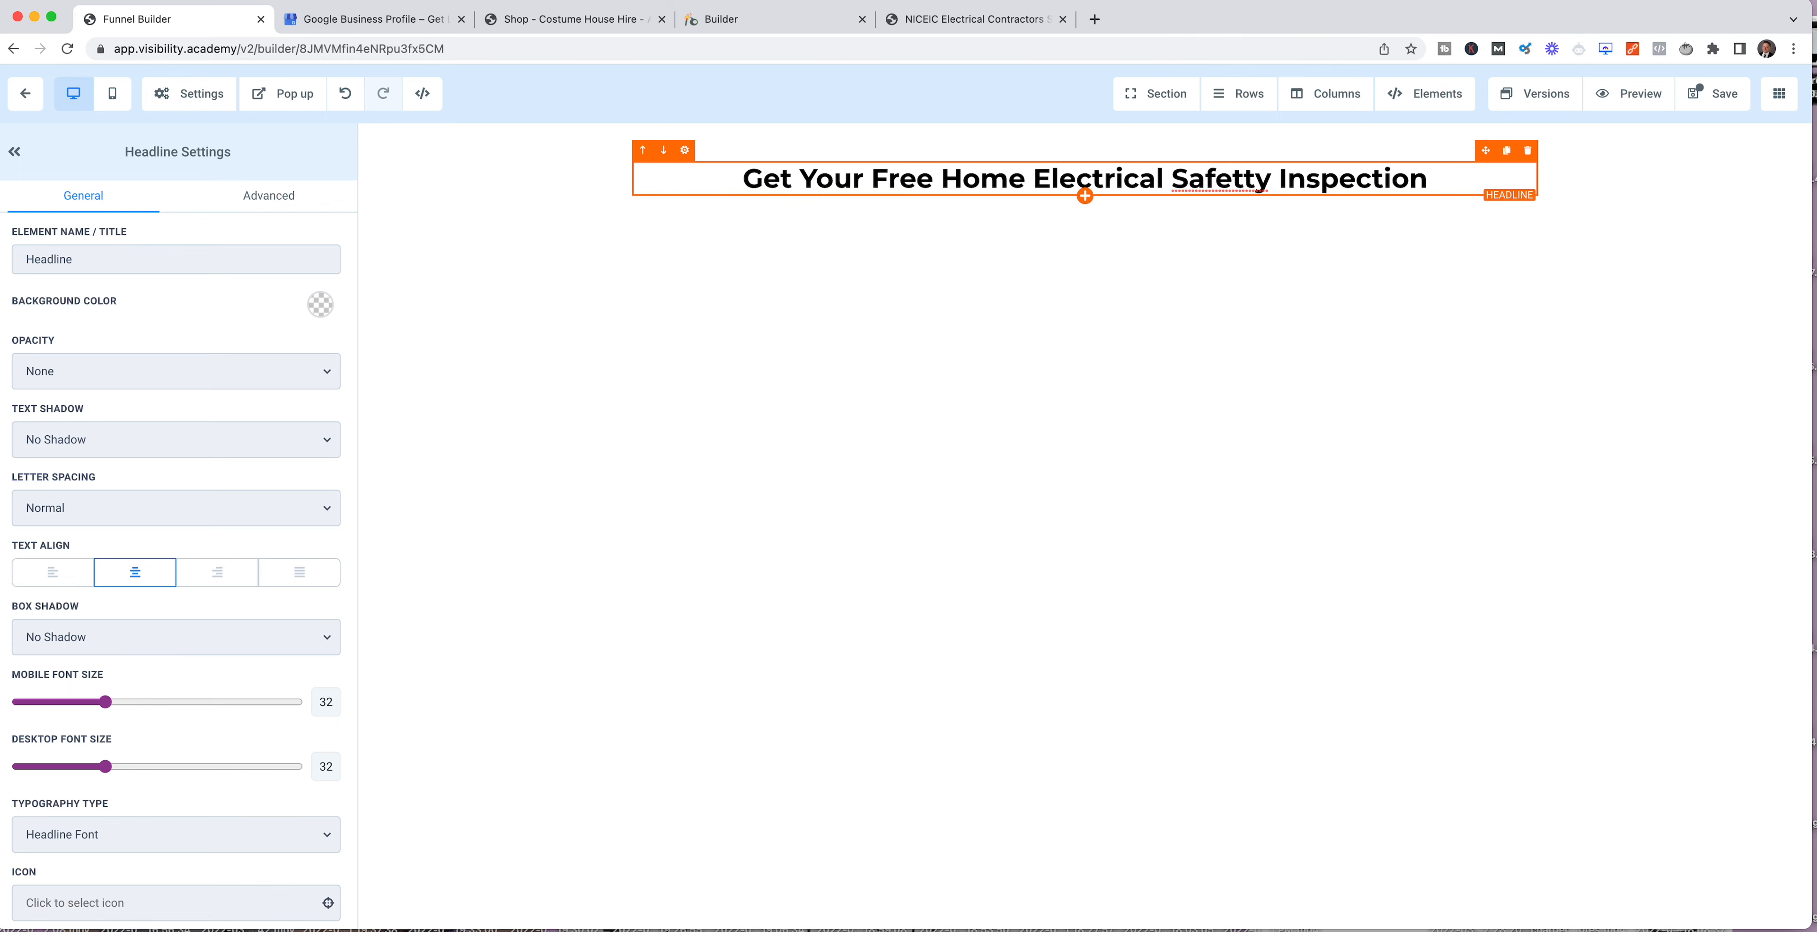
key("BackSpace")
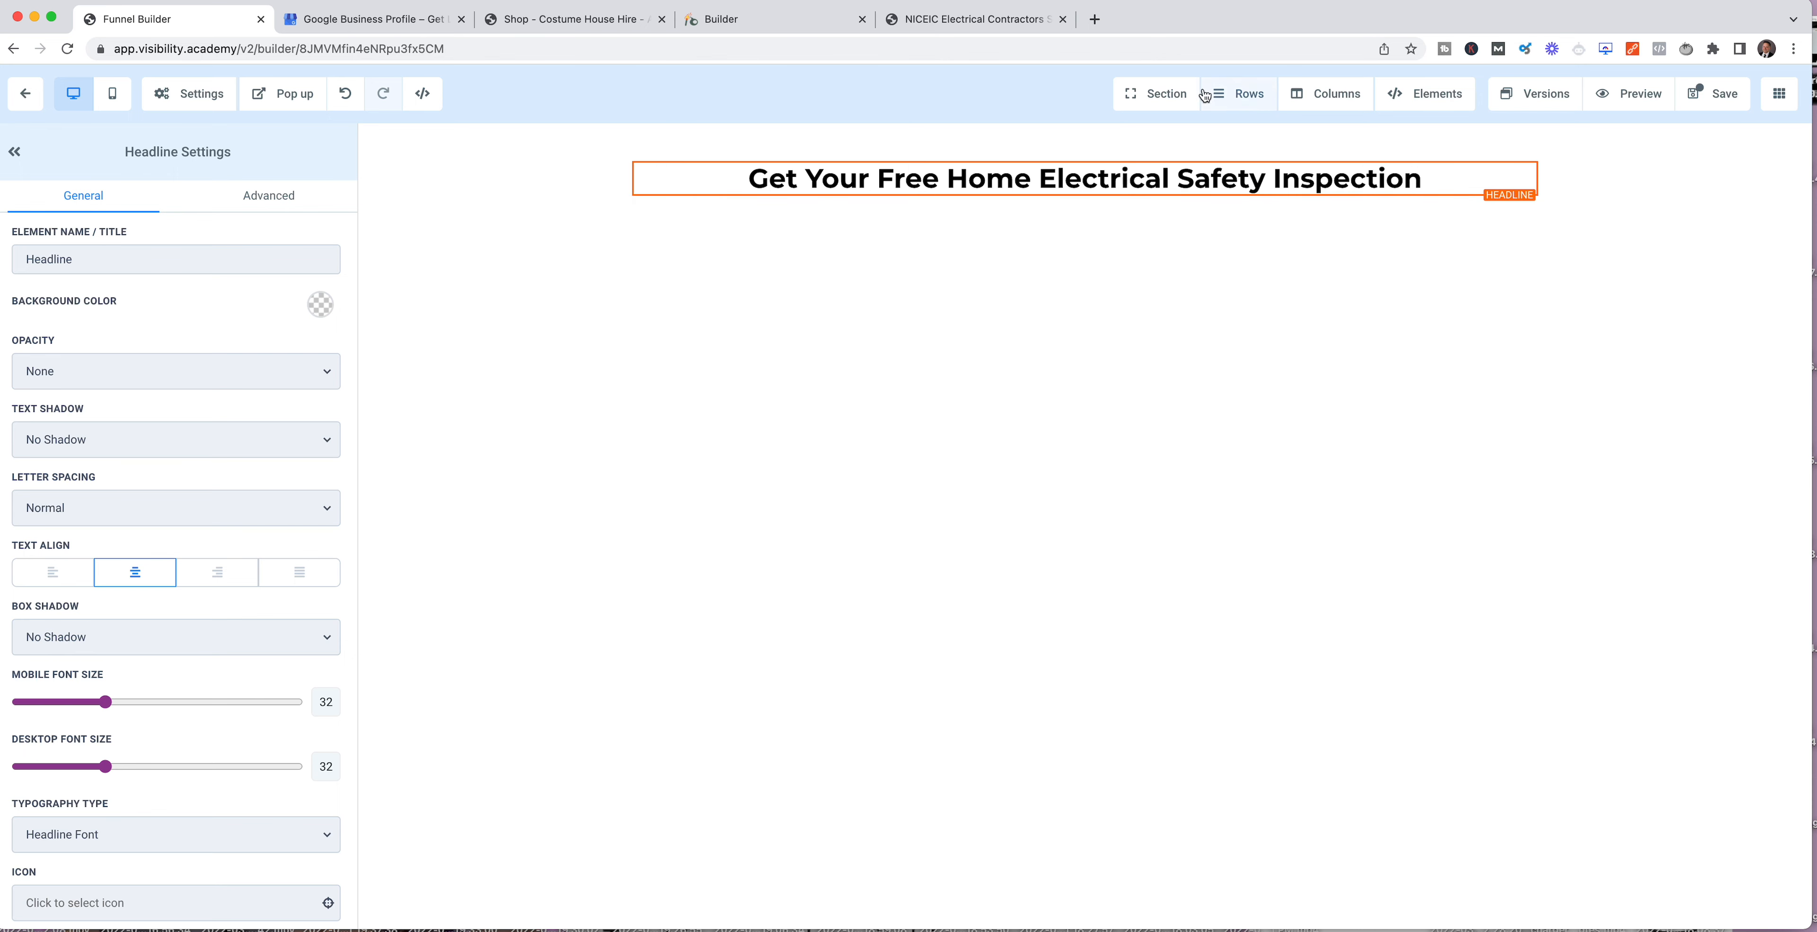
Step: Add a wide section below the headline and insert a 2-column row in it
left_click(1157, 94)
left_click(1179, 131)
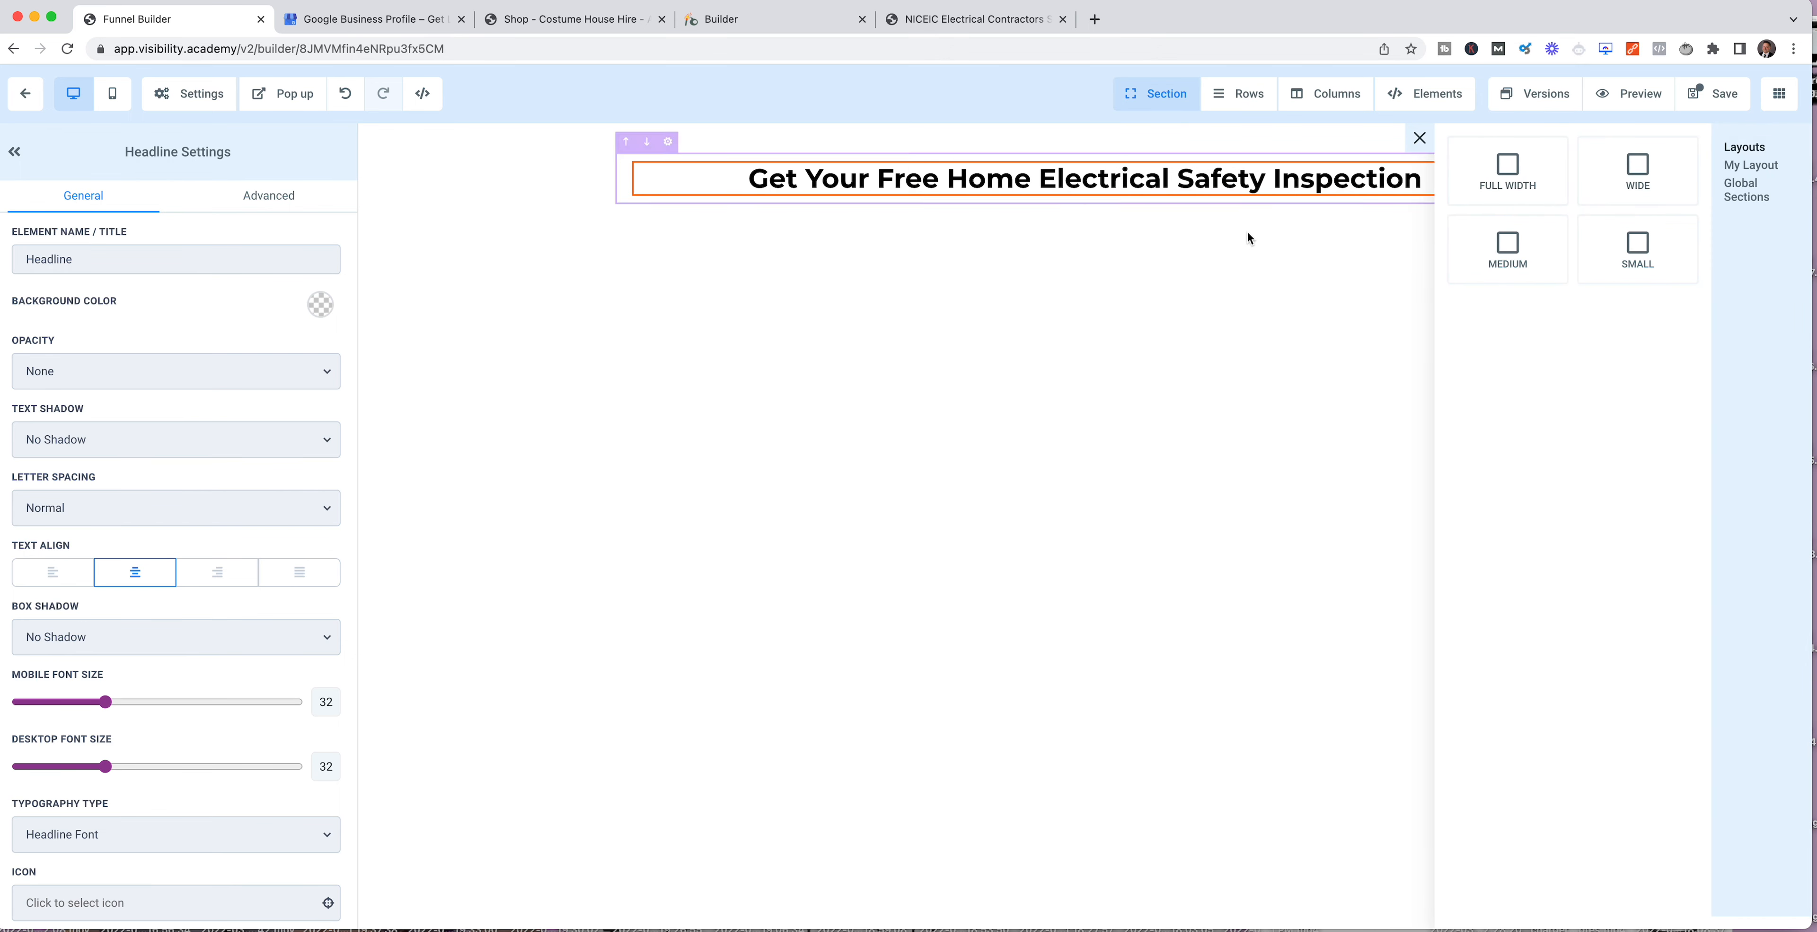
left_click(1623, 172)
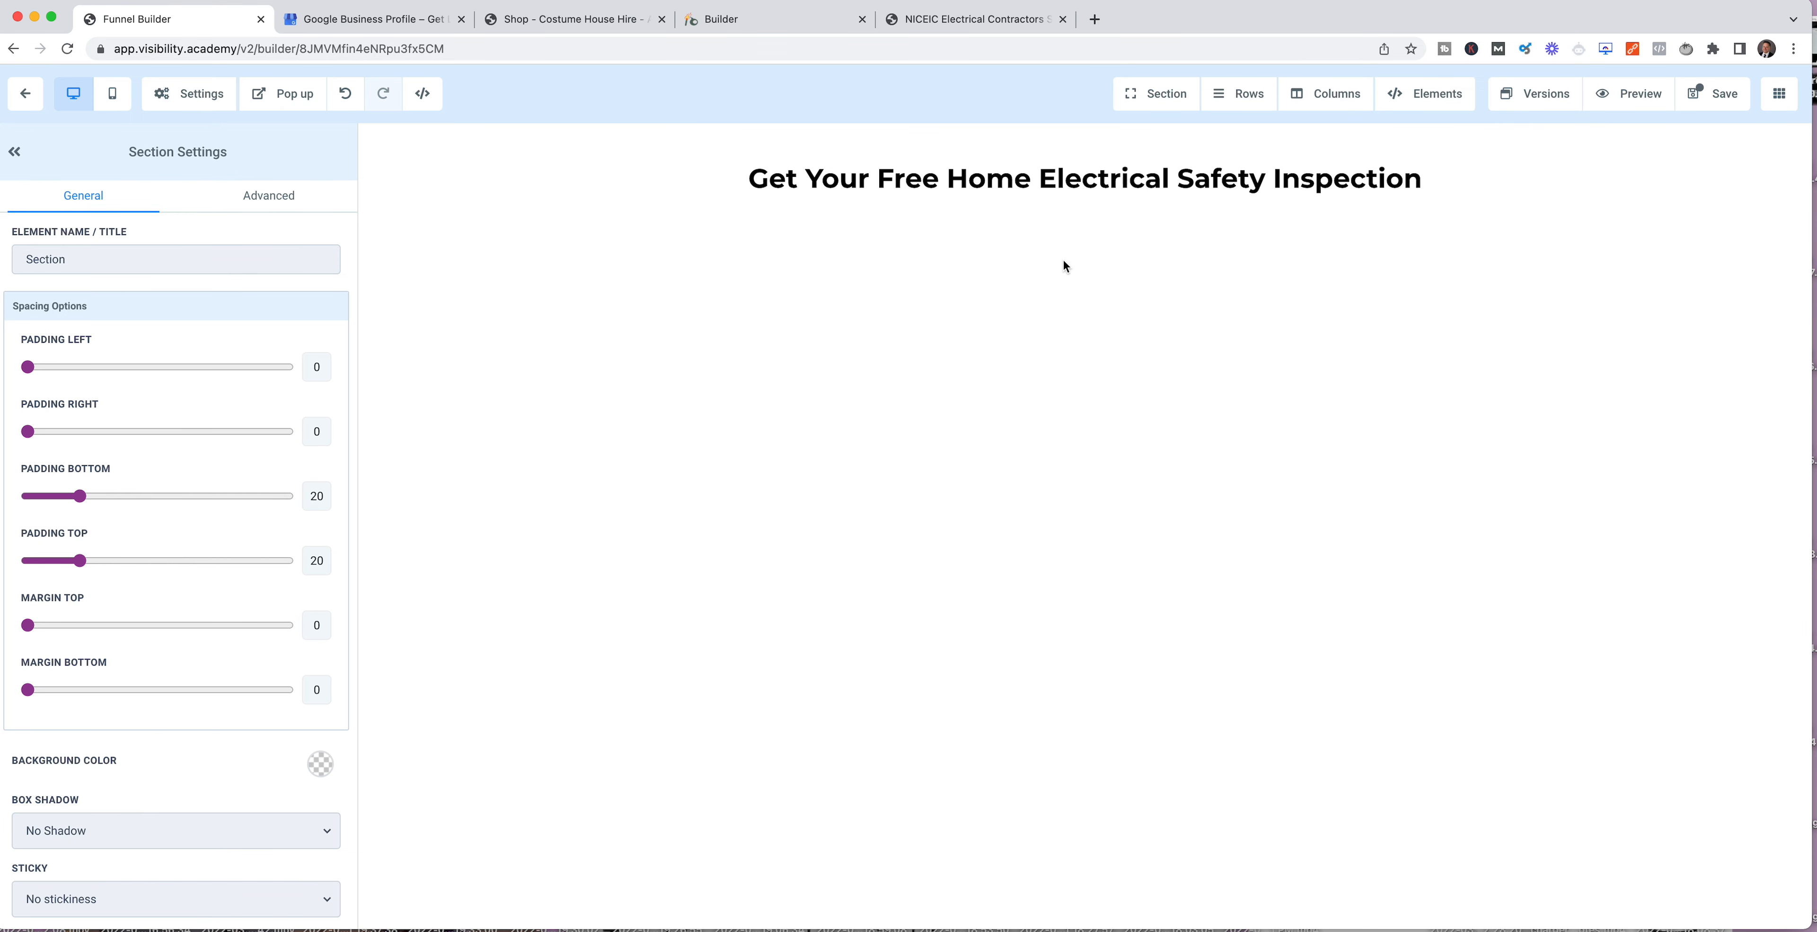
left_click(1086, 234)
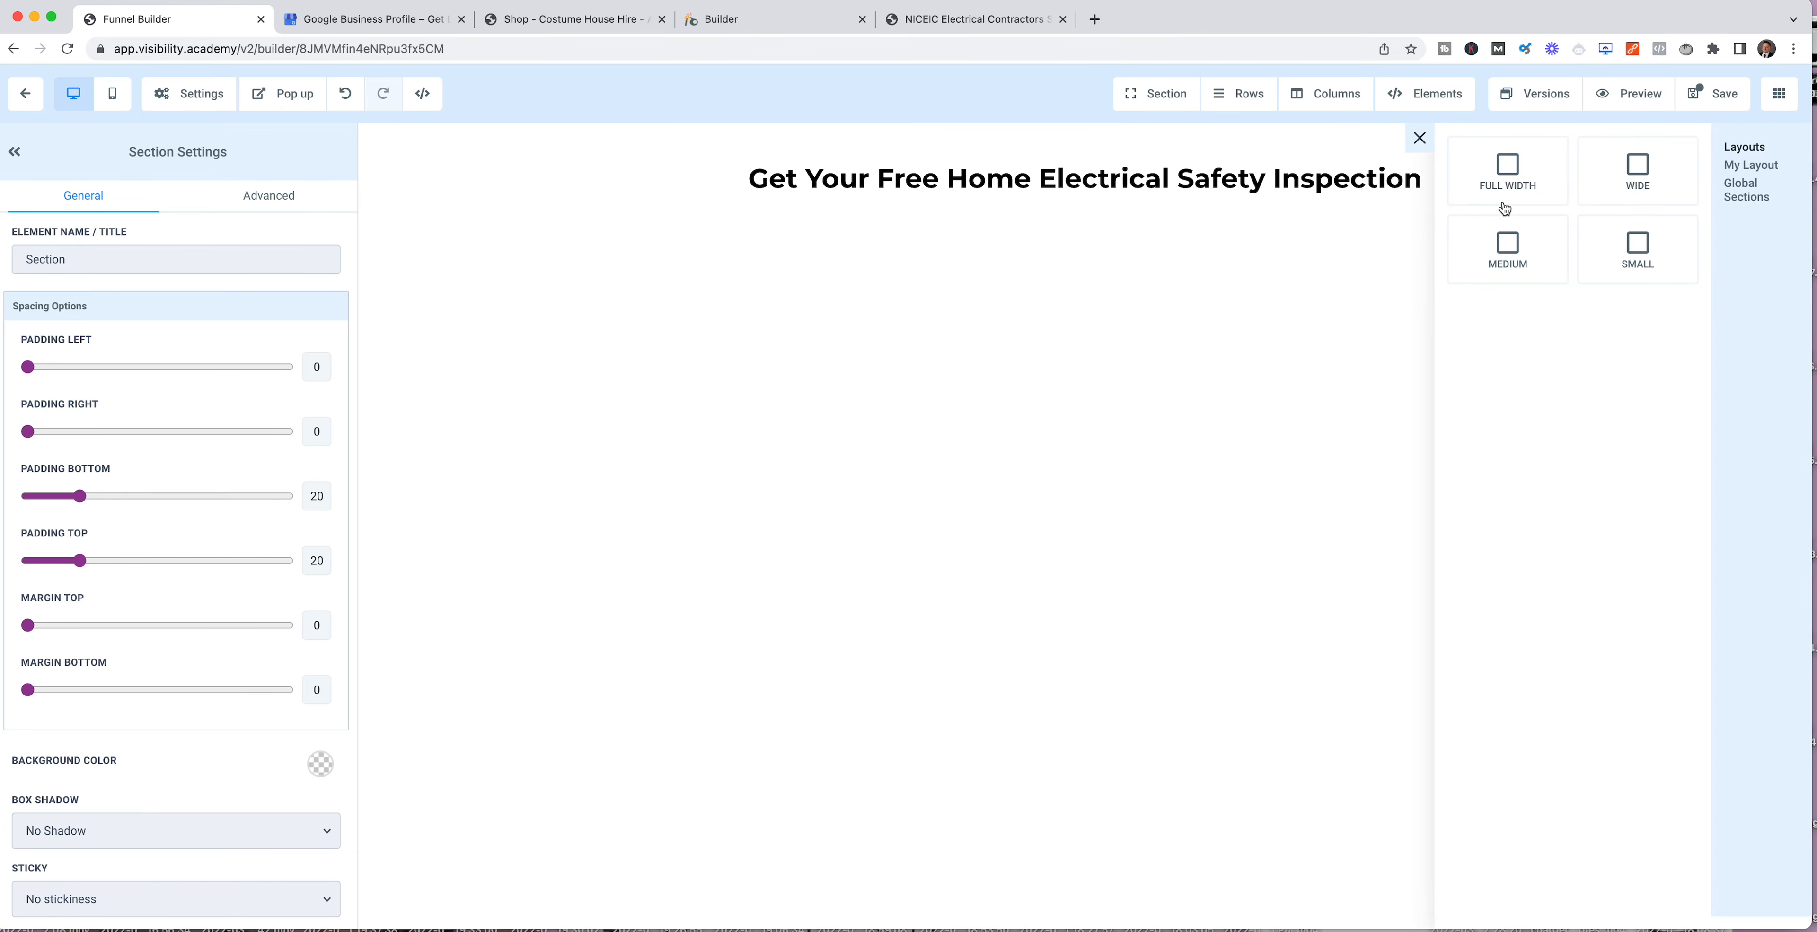
left_click(1654, 168)
left_click(1100, 296)
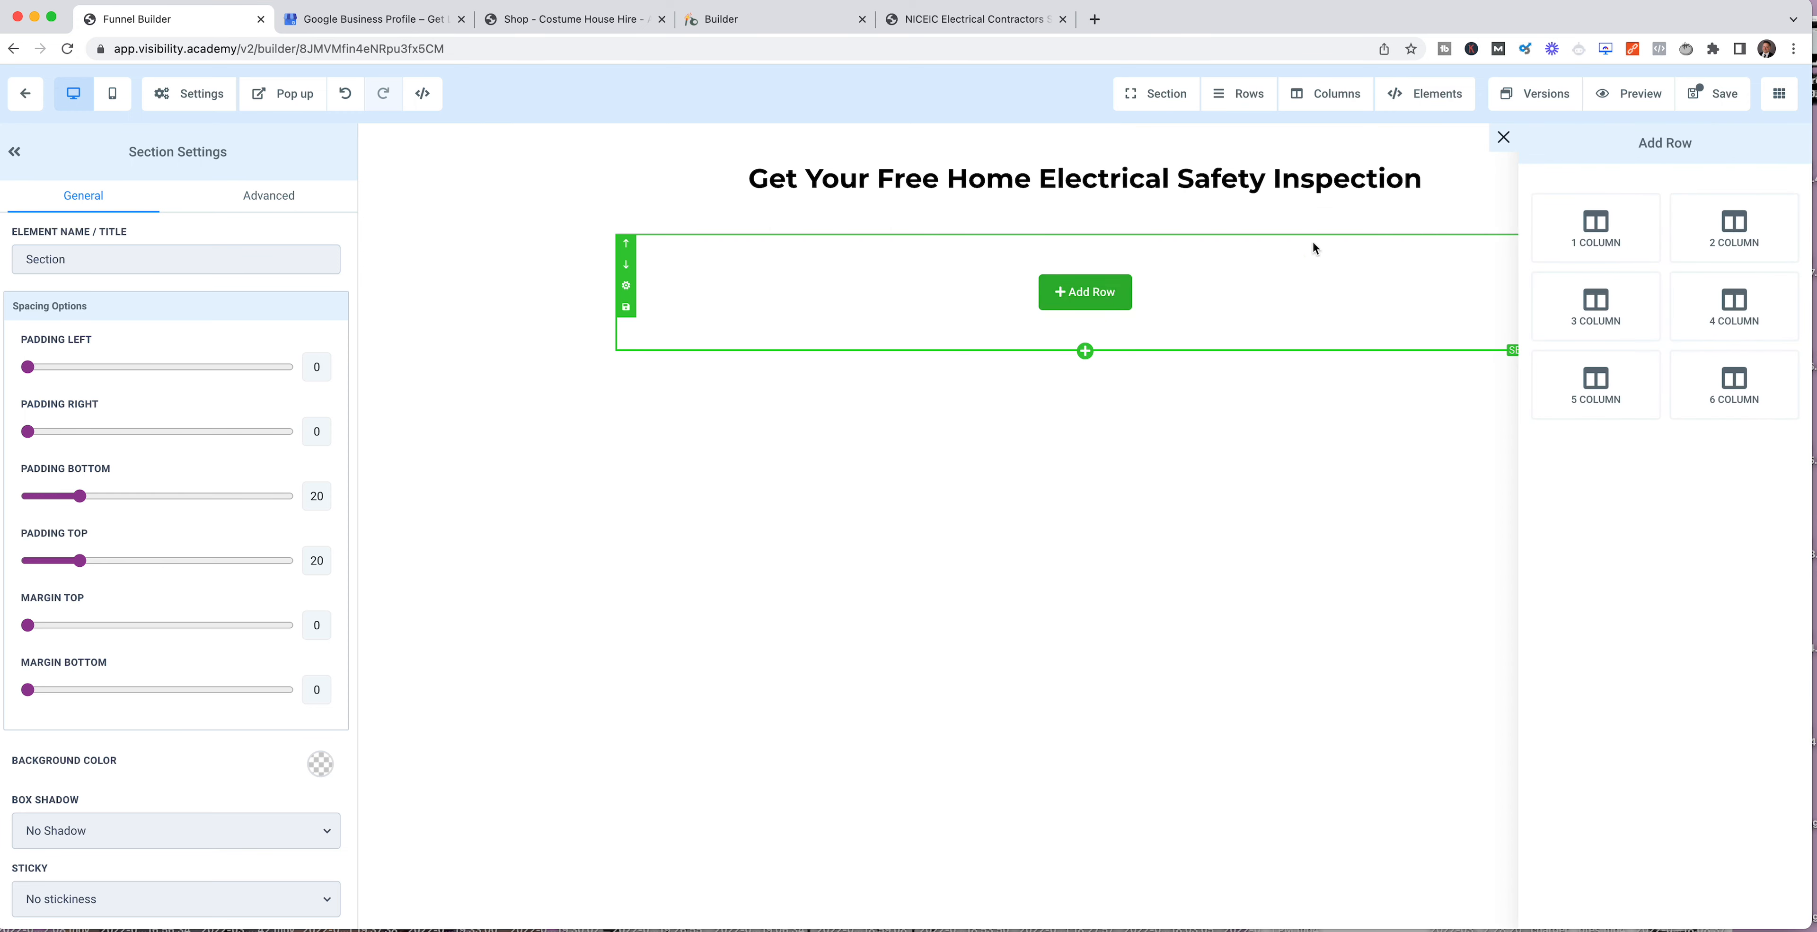
left_click(1713, 233)
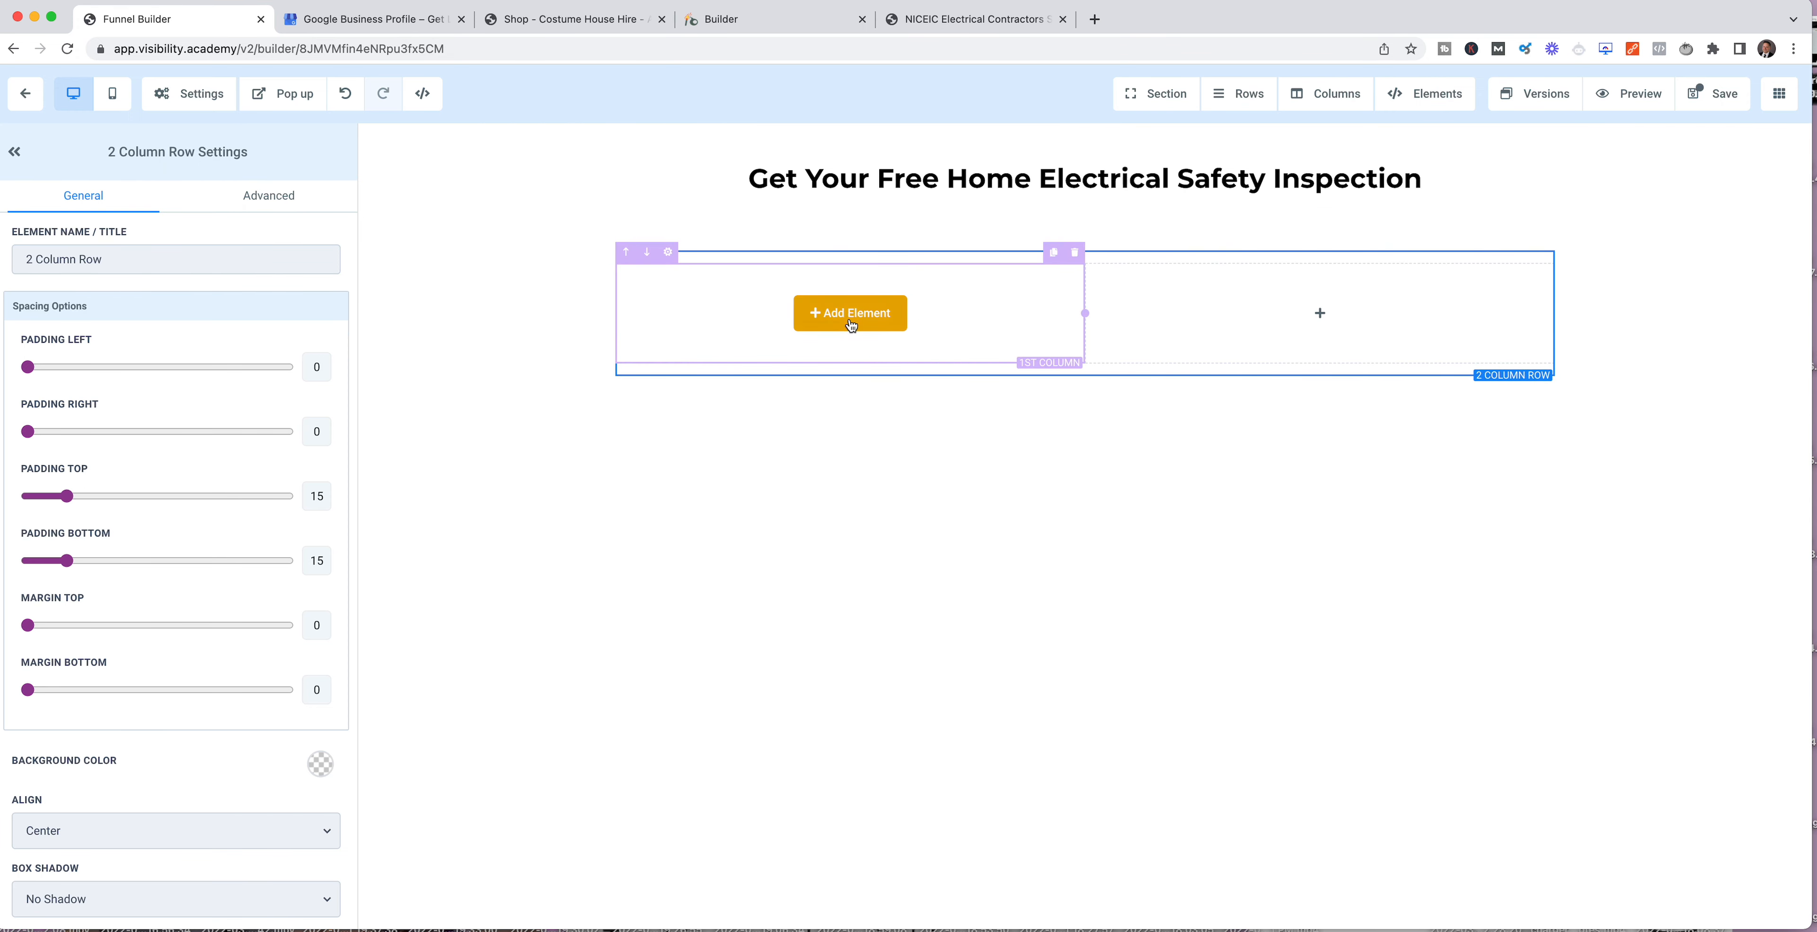
Step: Add a video element to the first column of the 2-column row
left_click(850, 313)
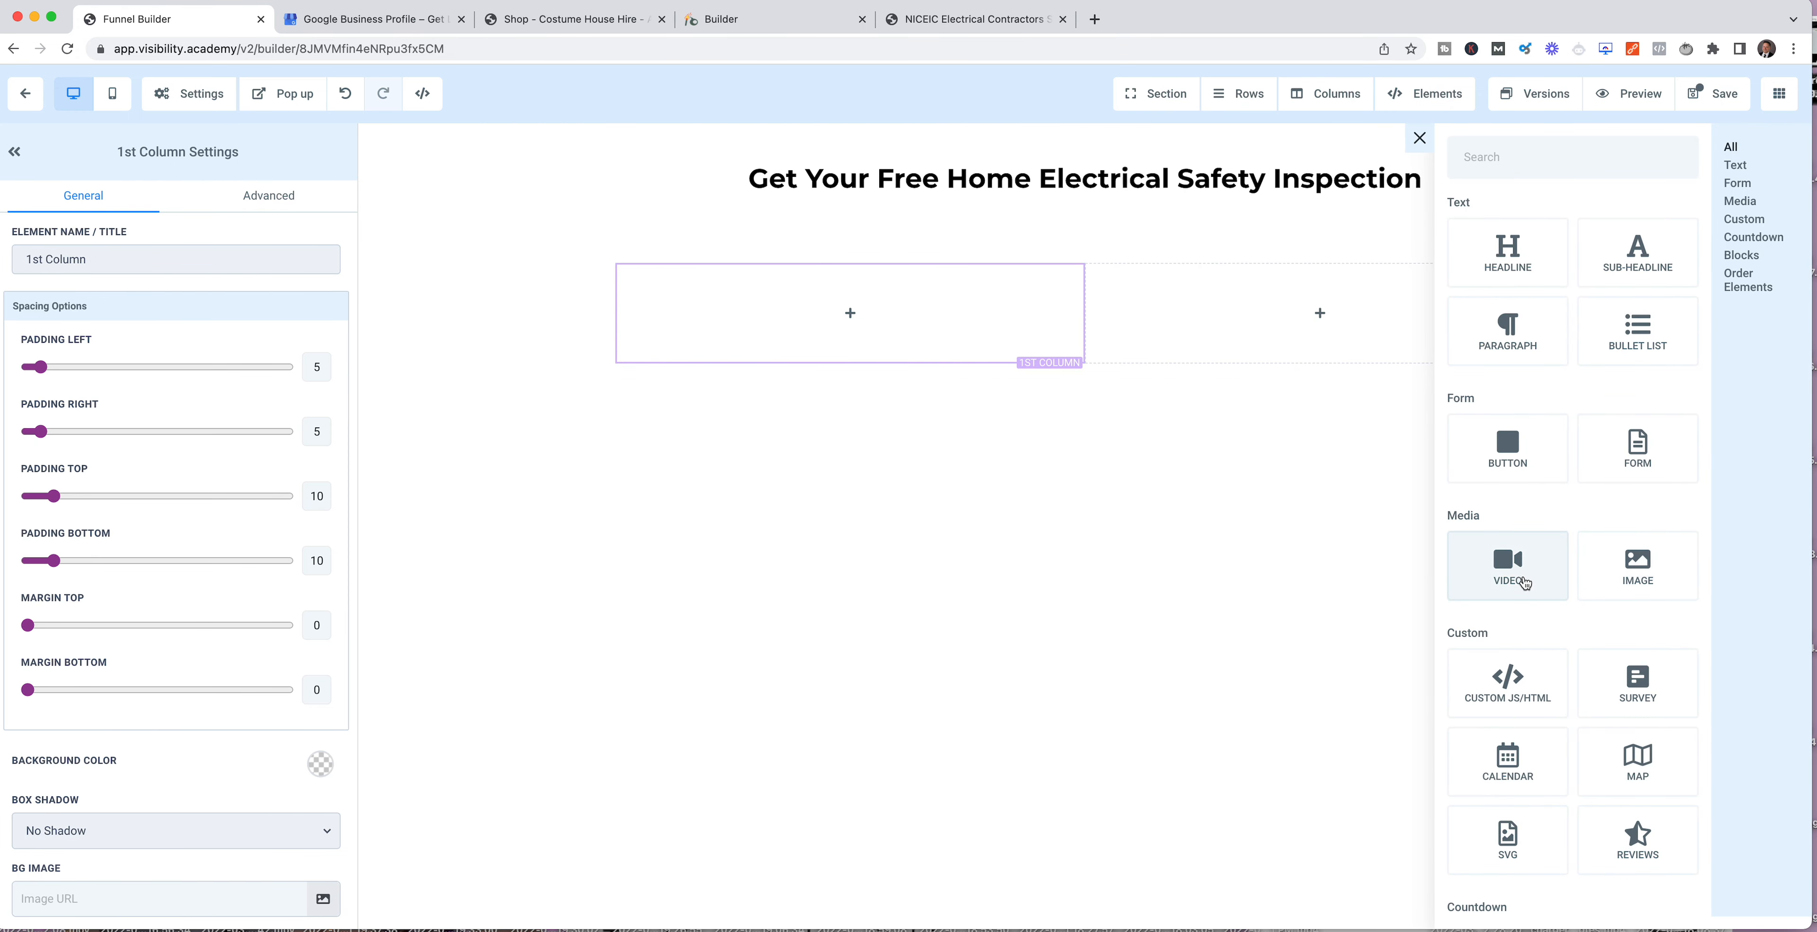
left_click(1300, 488)
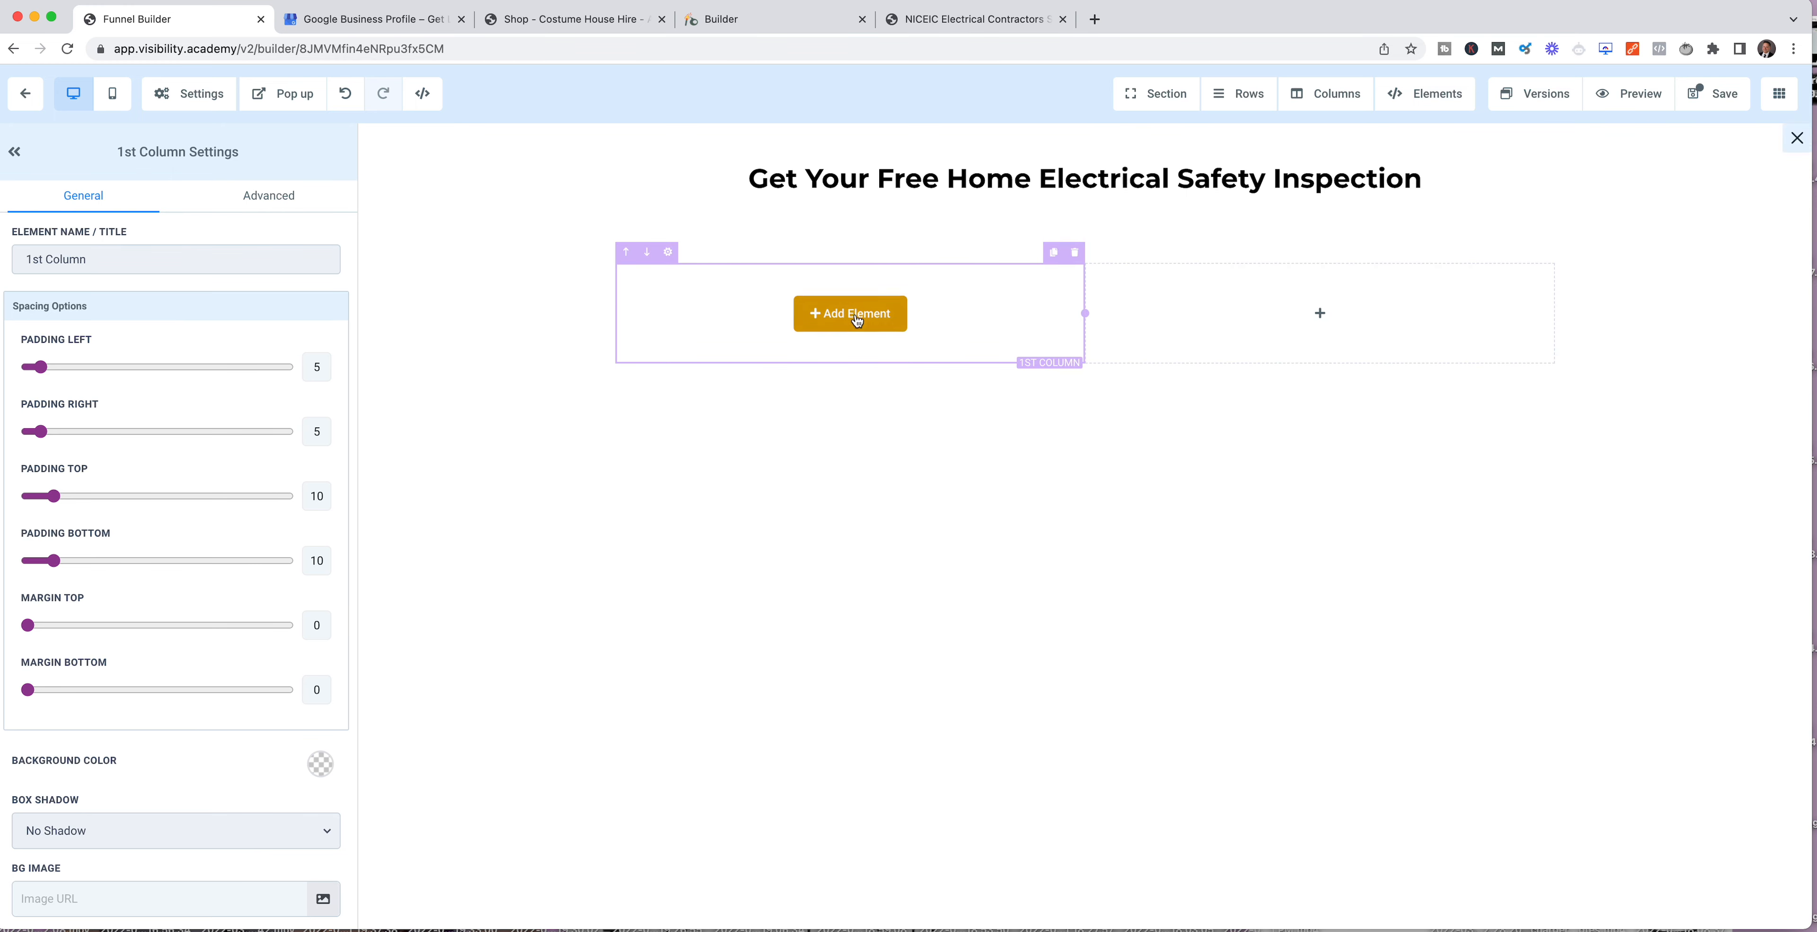
left_click(849, 312)
left_click(1513, 562)
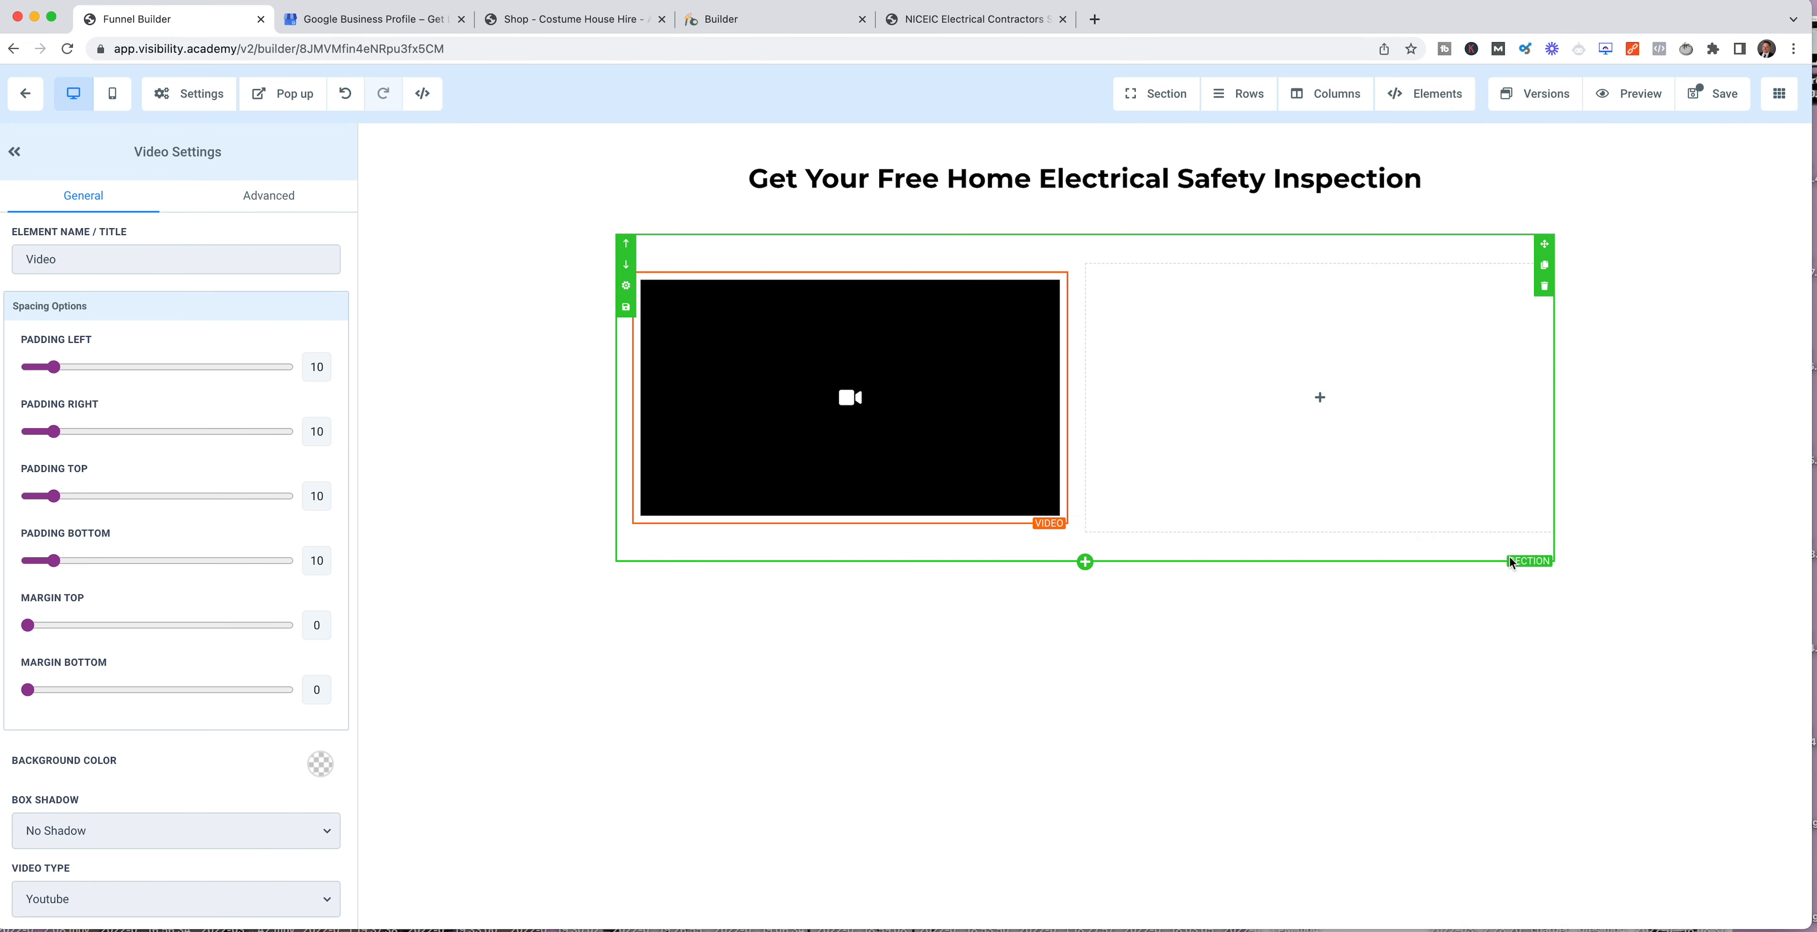
Step: Add a form element to the second column beside the video, without choosing a form
left_click(1341, 408)
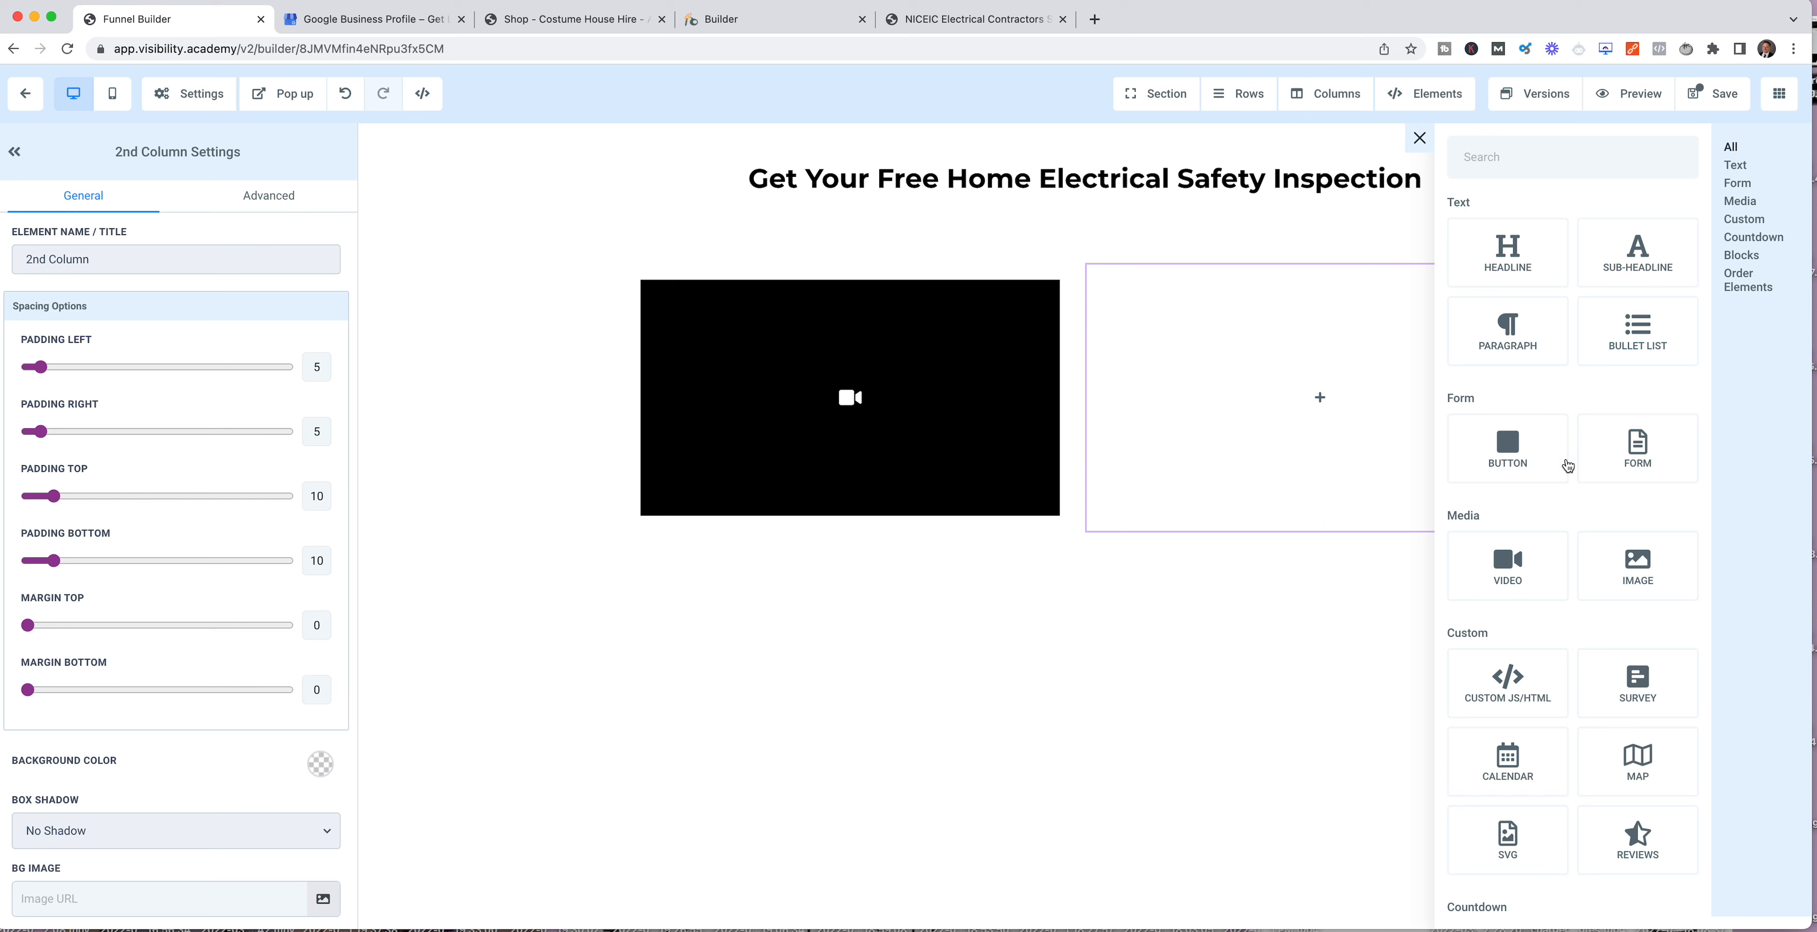
left_click(1640, 459)
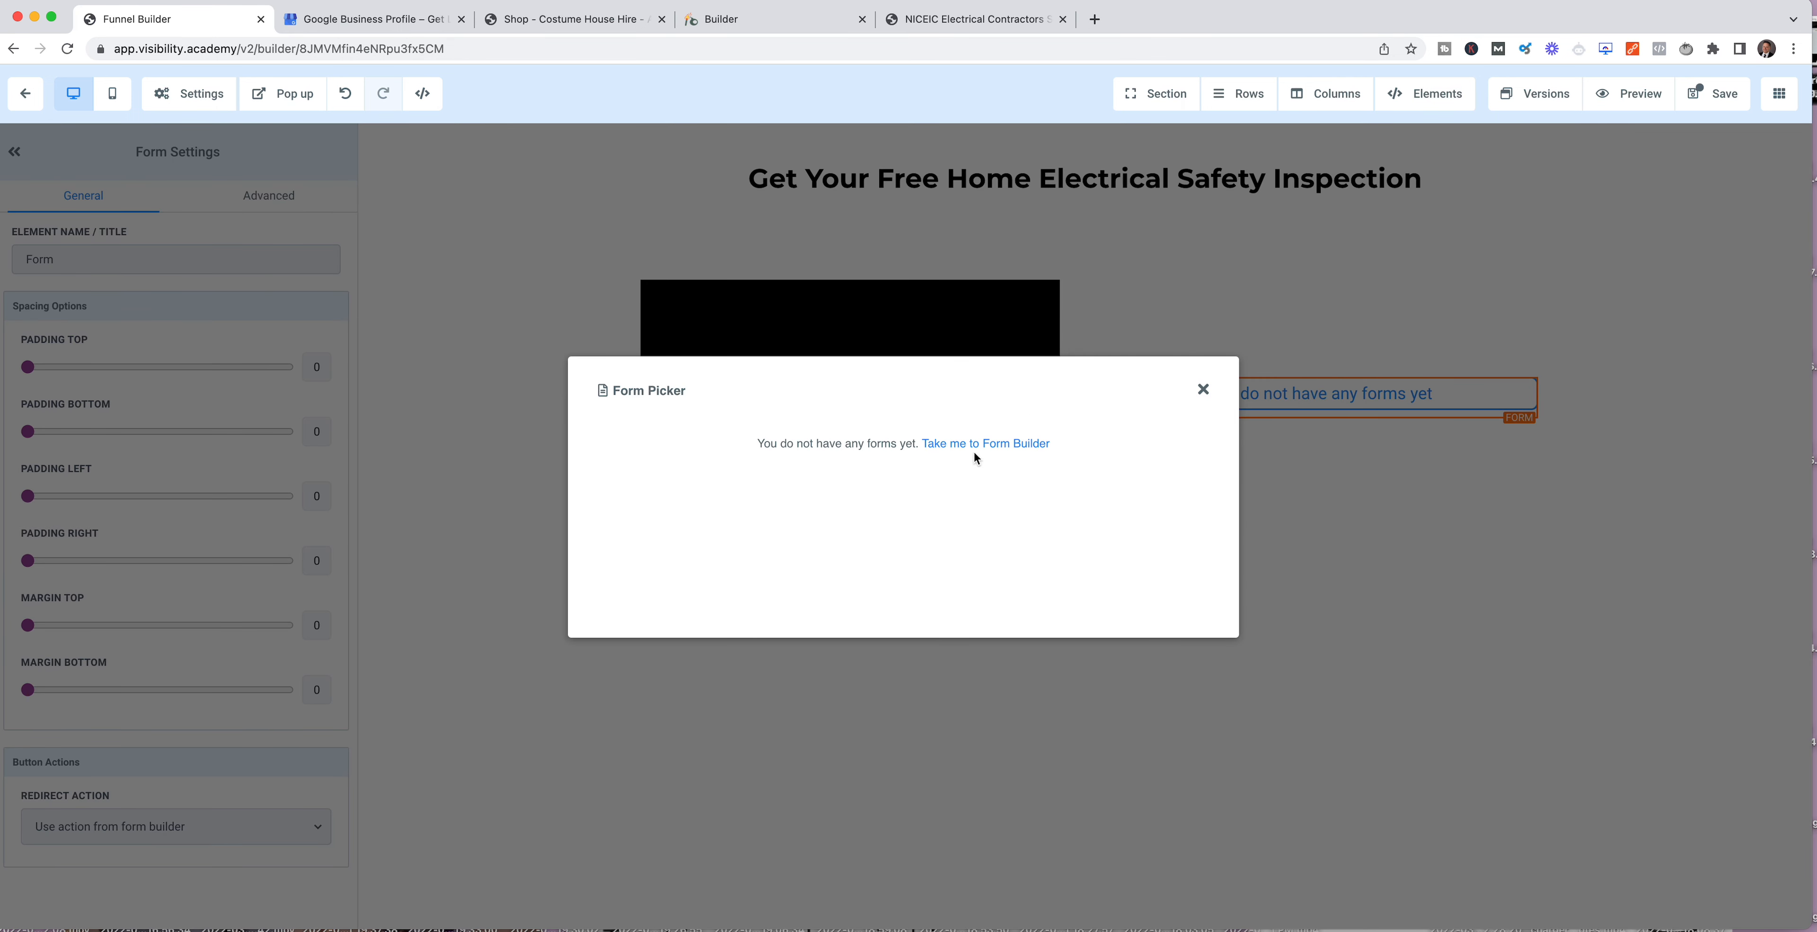
left_click(1203, 389)
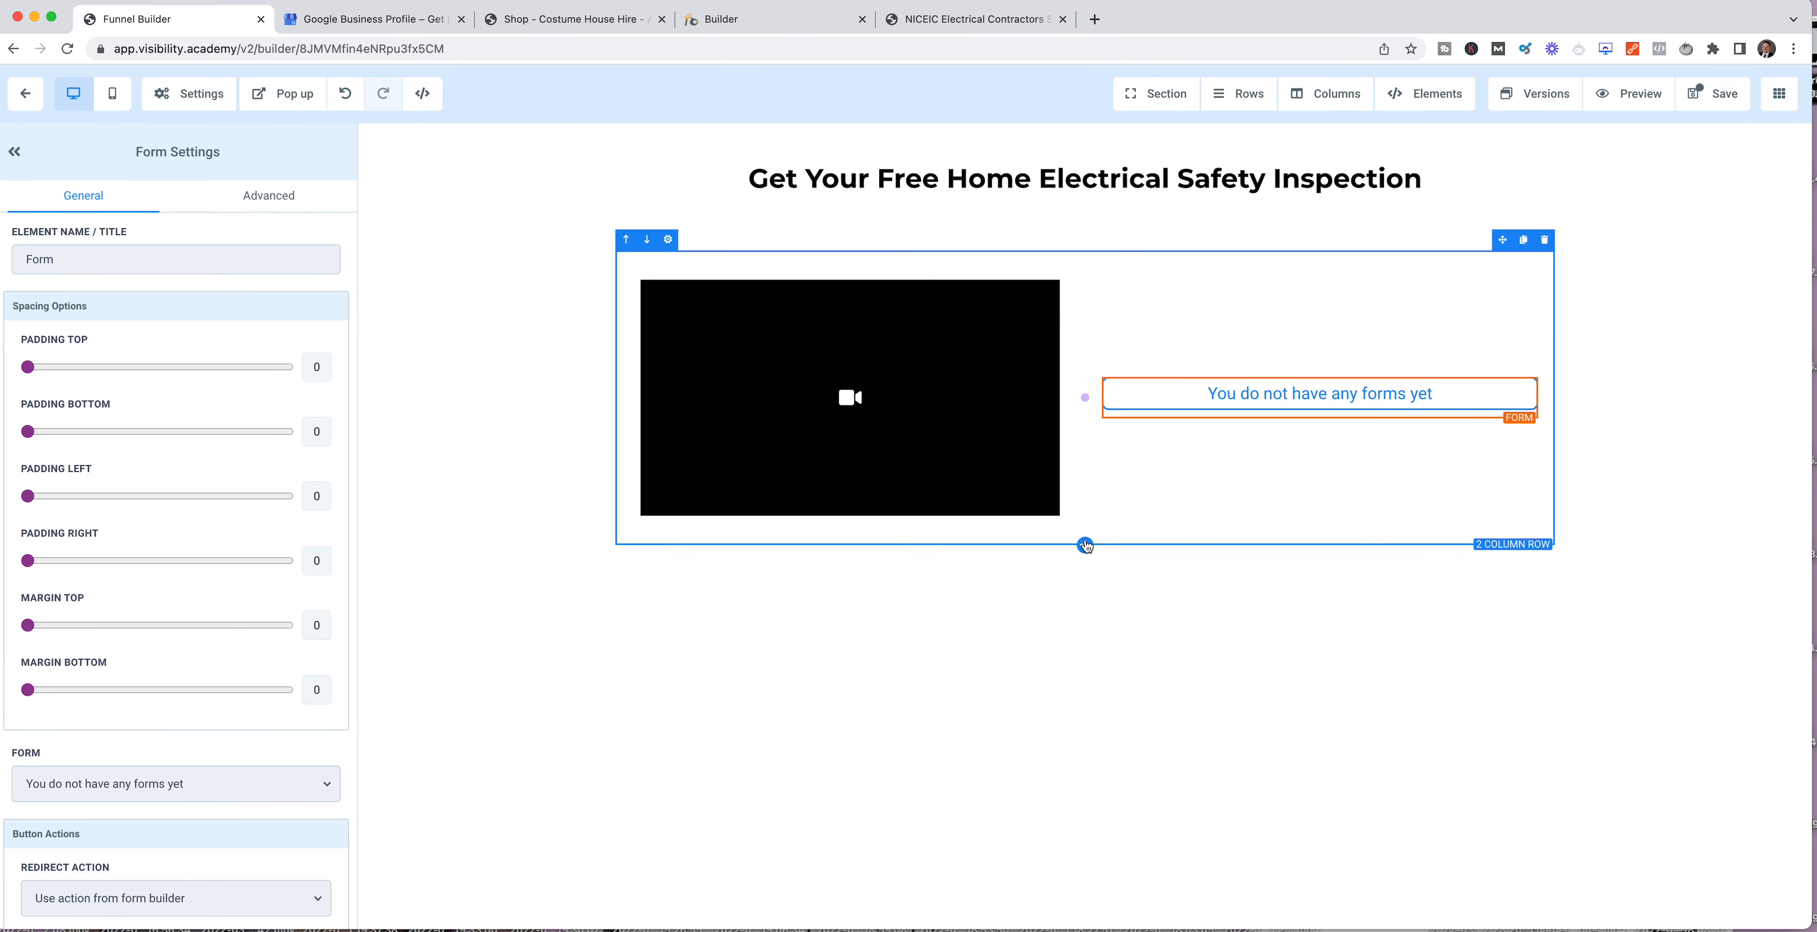
Step: Add a wide section below the video and form, containing a 1-column row
left_click(1085, 562)
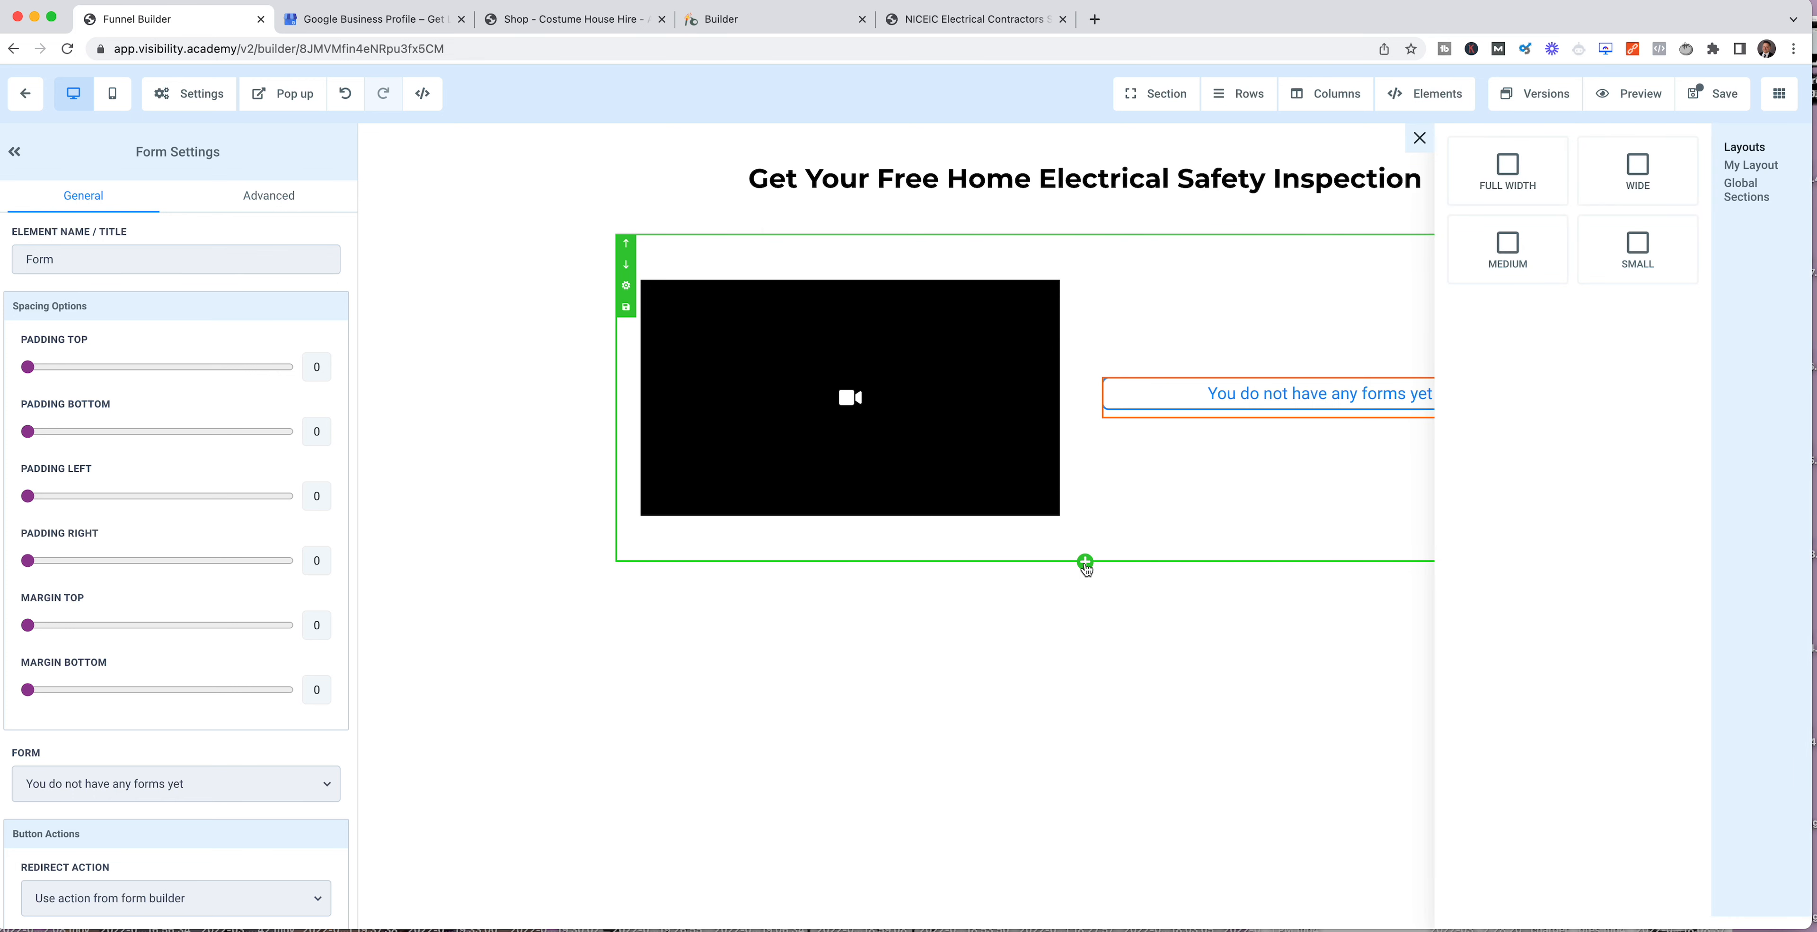
left_click(1637, 172)
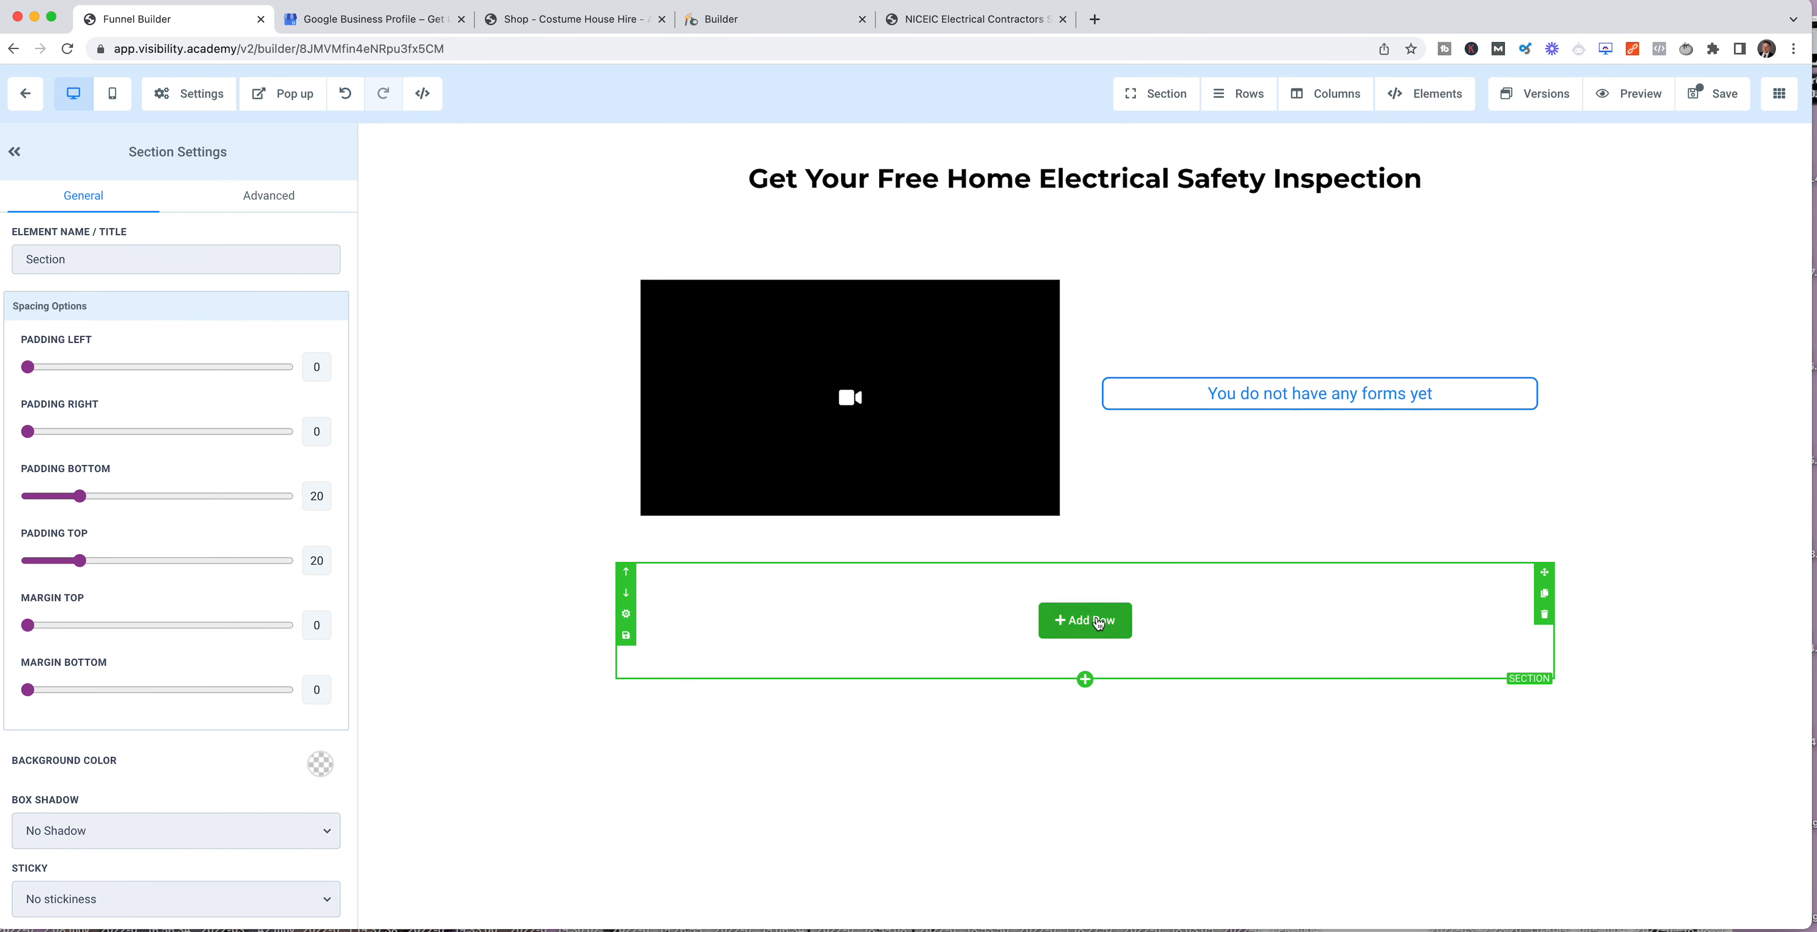
left_click(1098, 622)
left_click(1597, 226)
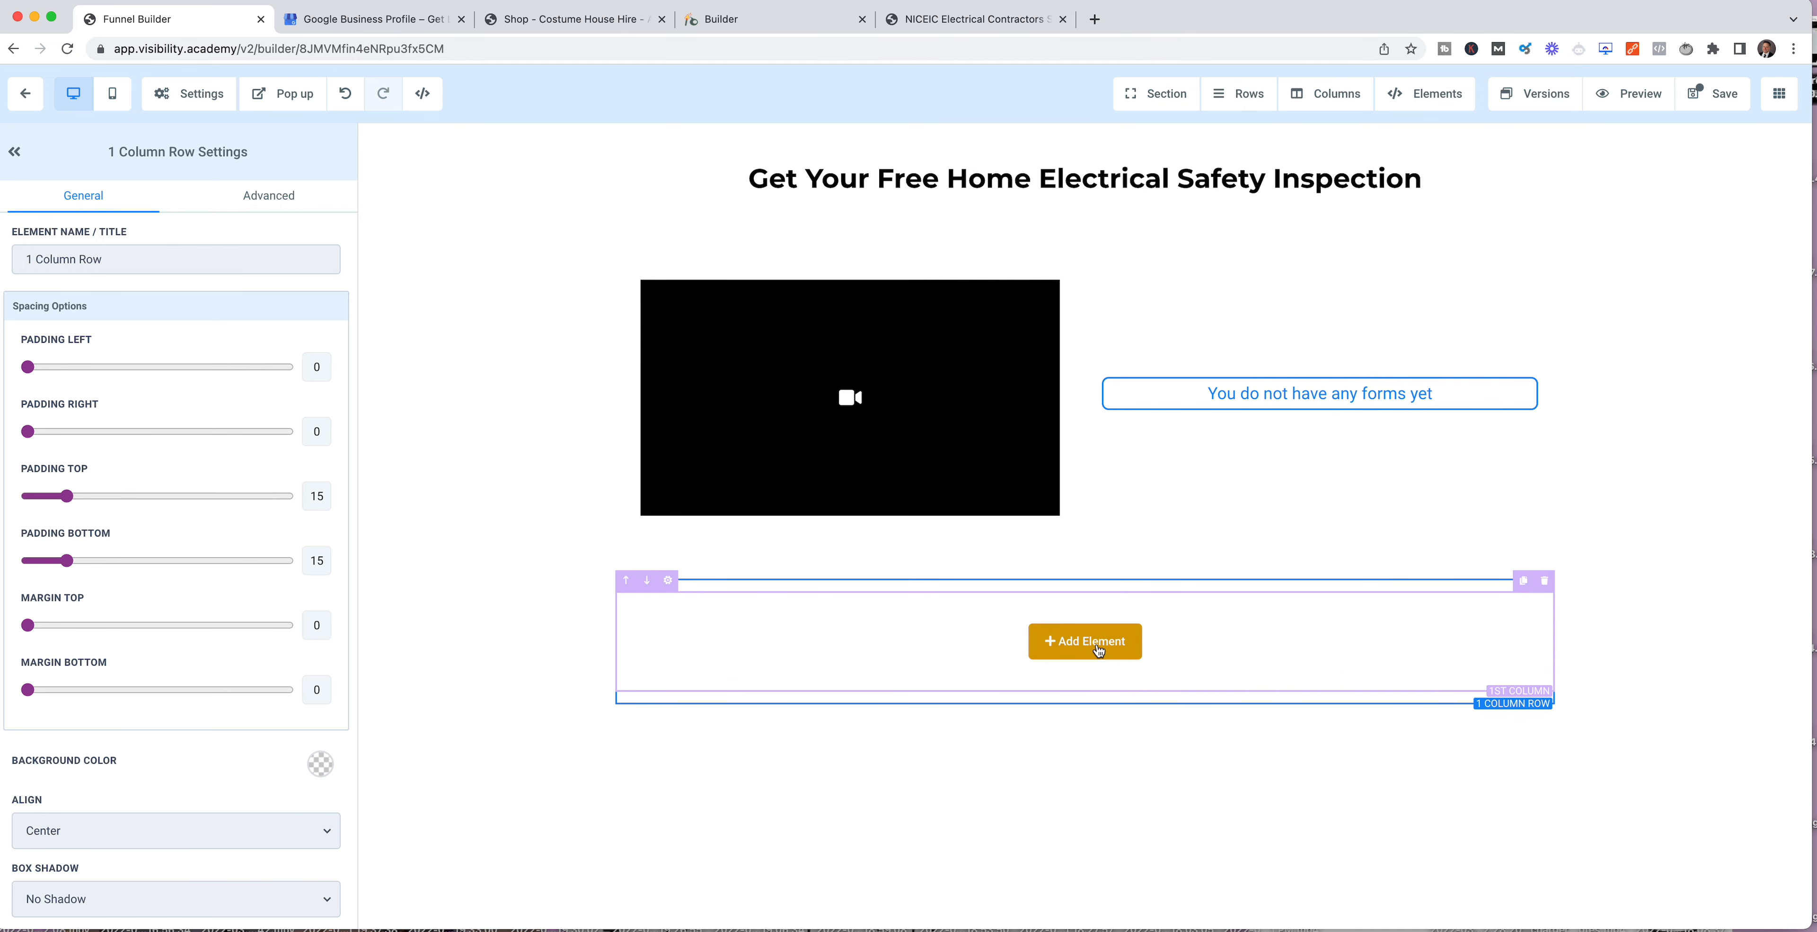
Step: Add a countdown element to the 1-column row below the video
left_click(1096, 648)
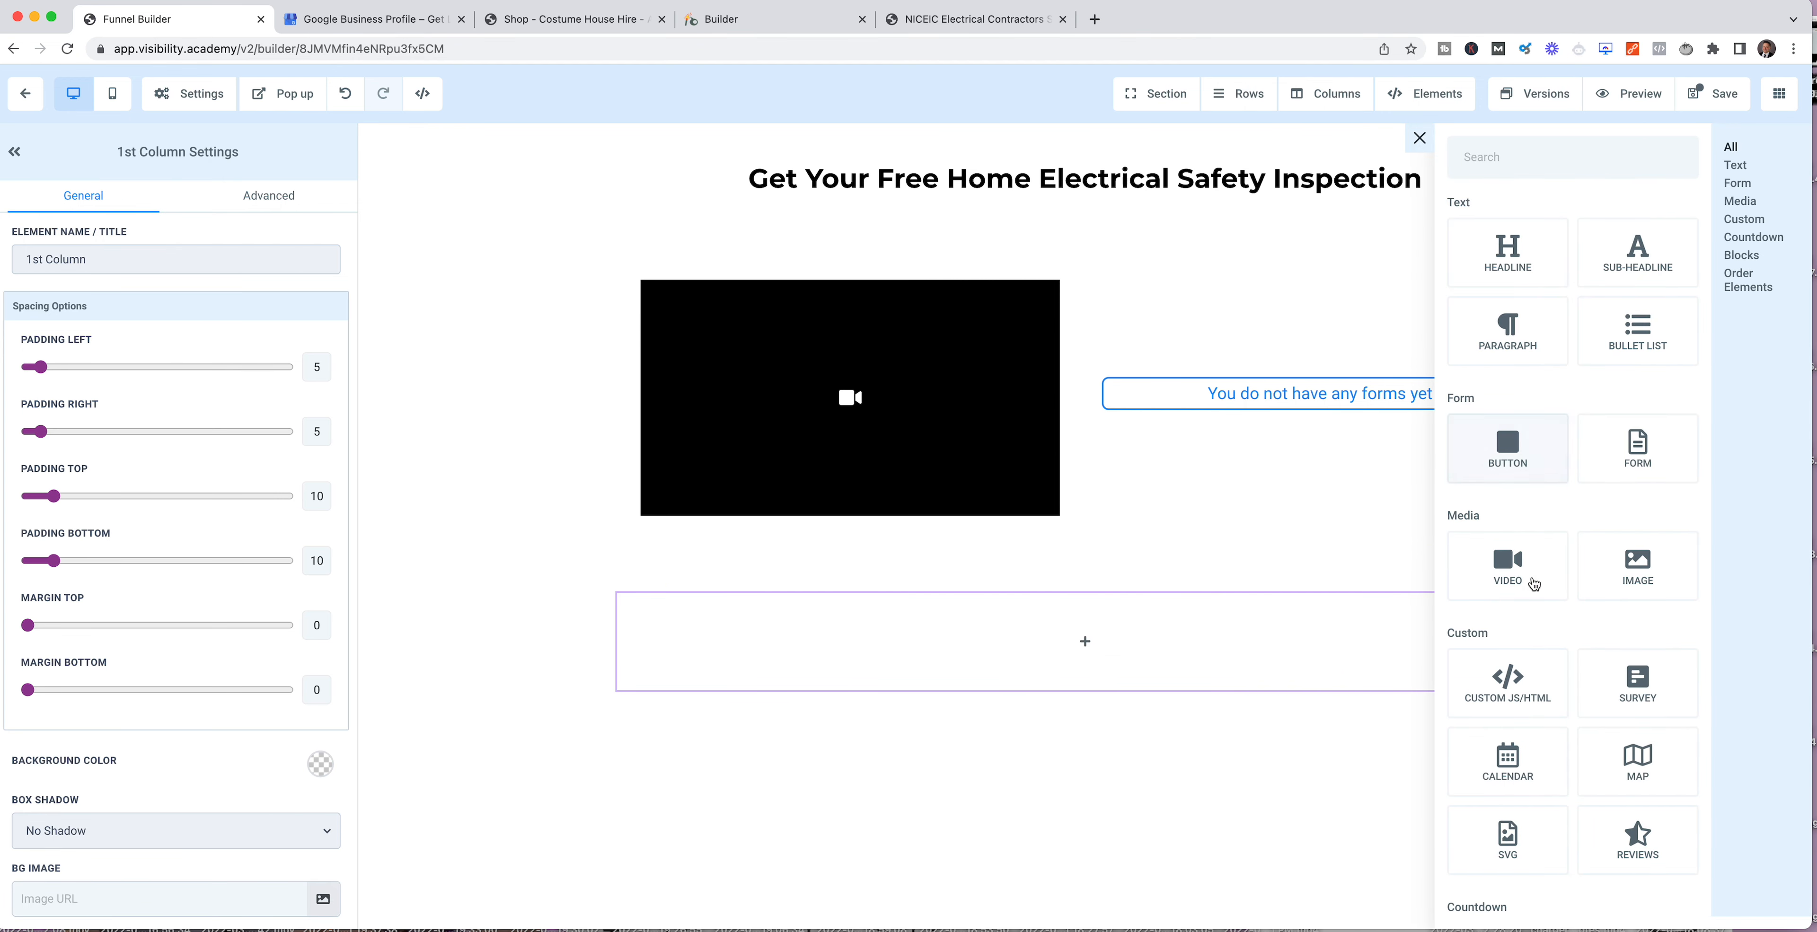
scroll(1615, 683, "down", 6)
scroll(1617, 685, "down", 1)
left_click(1512, 507)
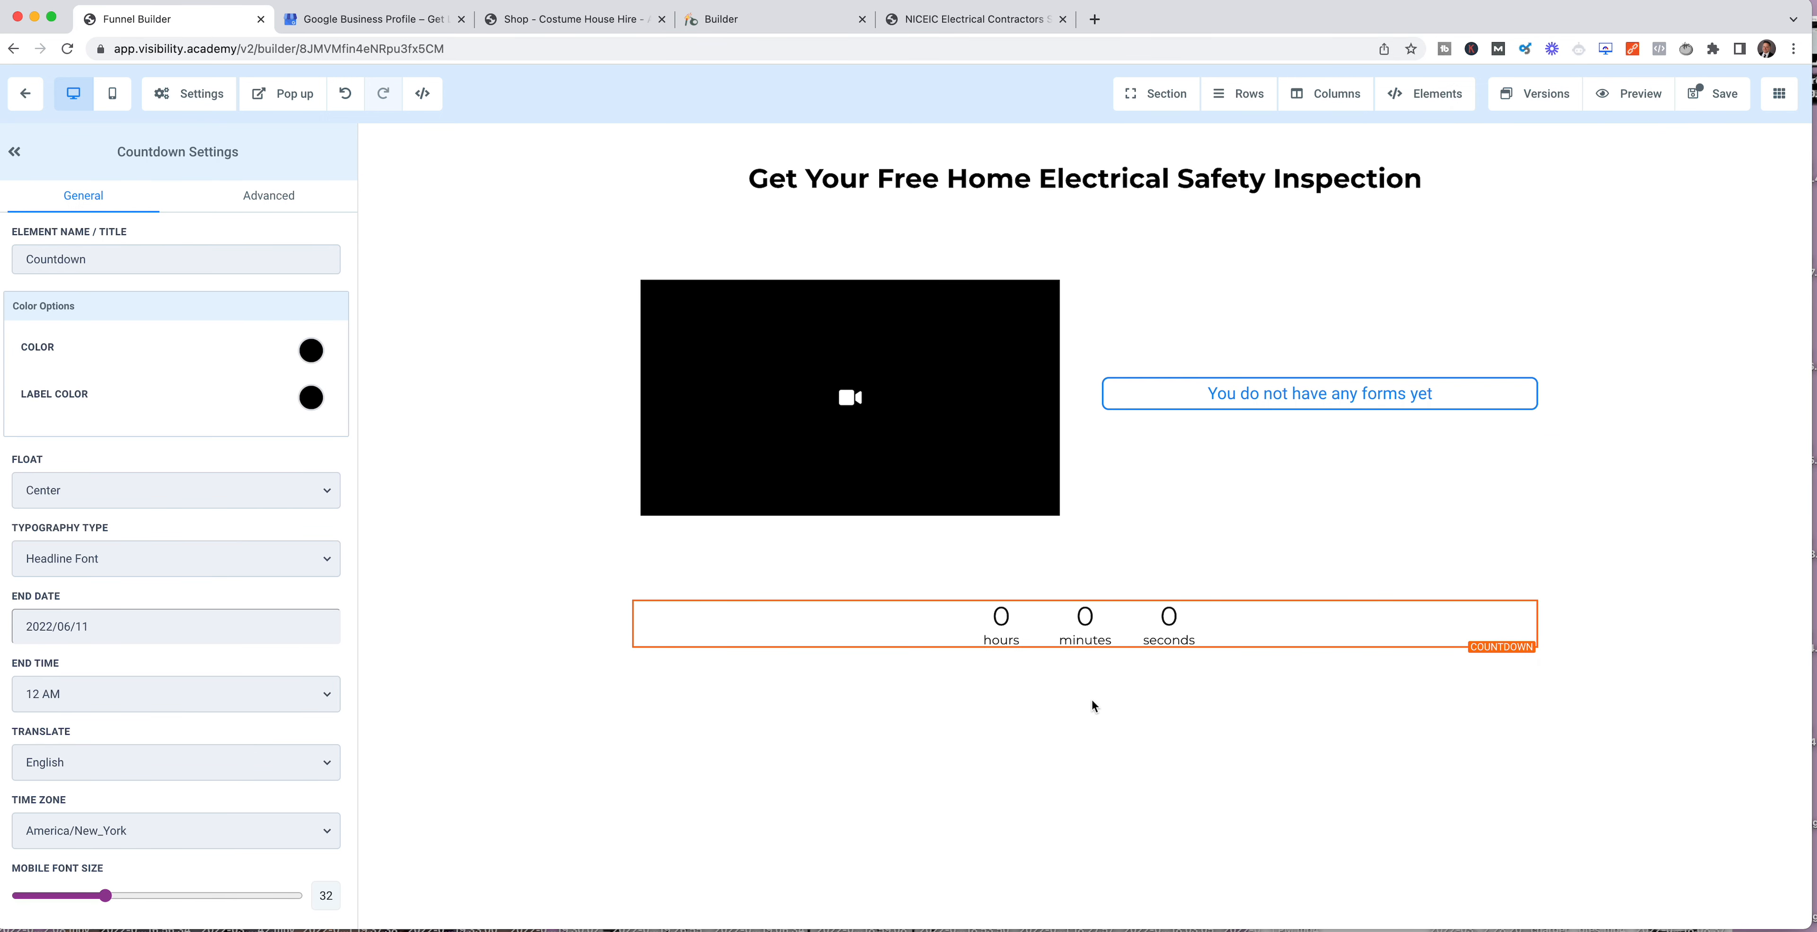
Step: Add a wide section below the countdown and insert a 3-column row in it
left_click(1085, 688)
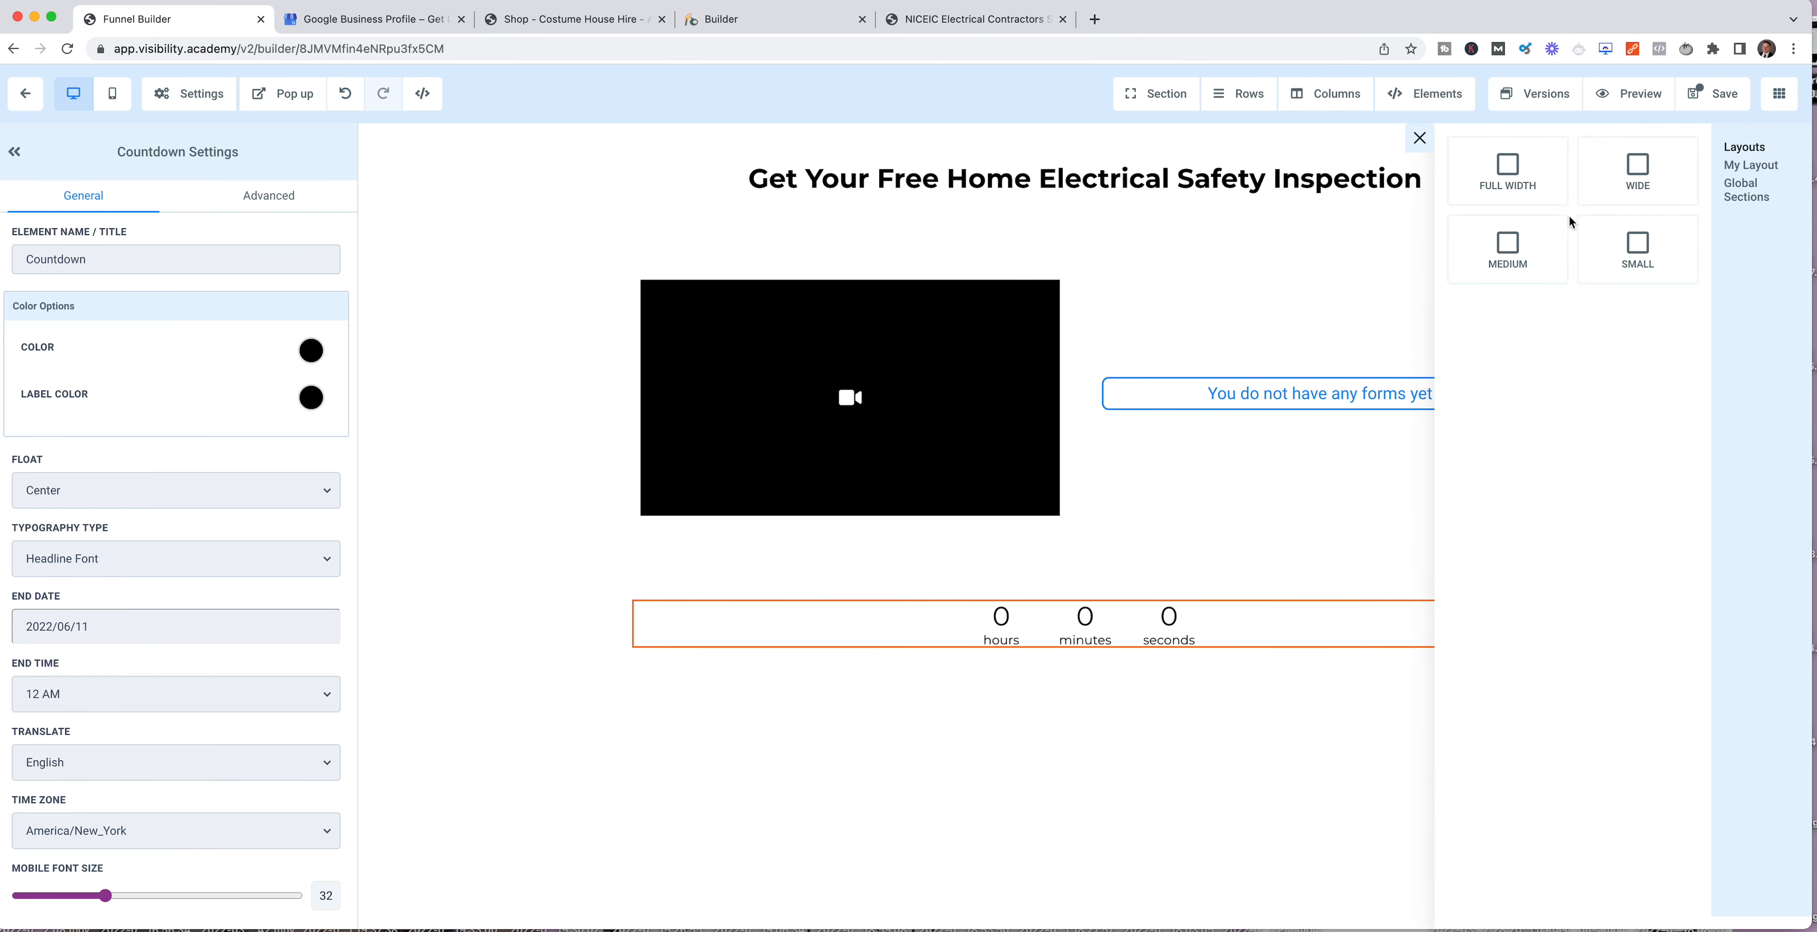
left_click(1642, 182)
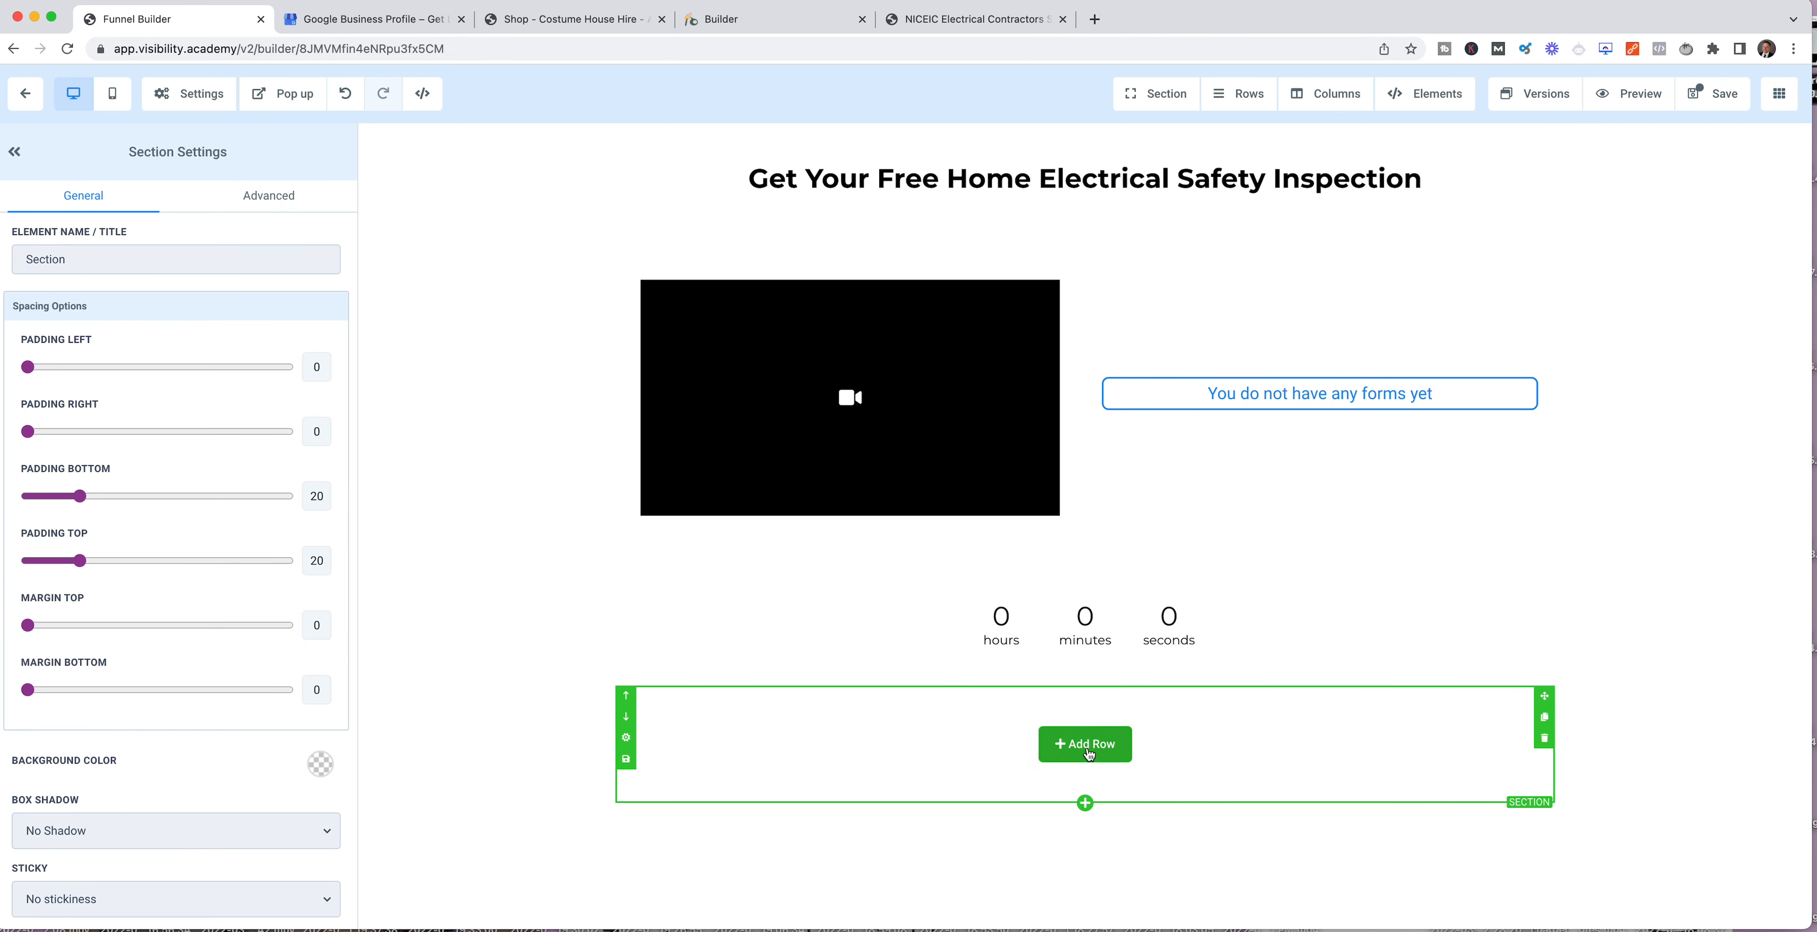
left_click(1084, 744)
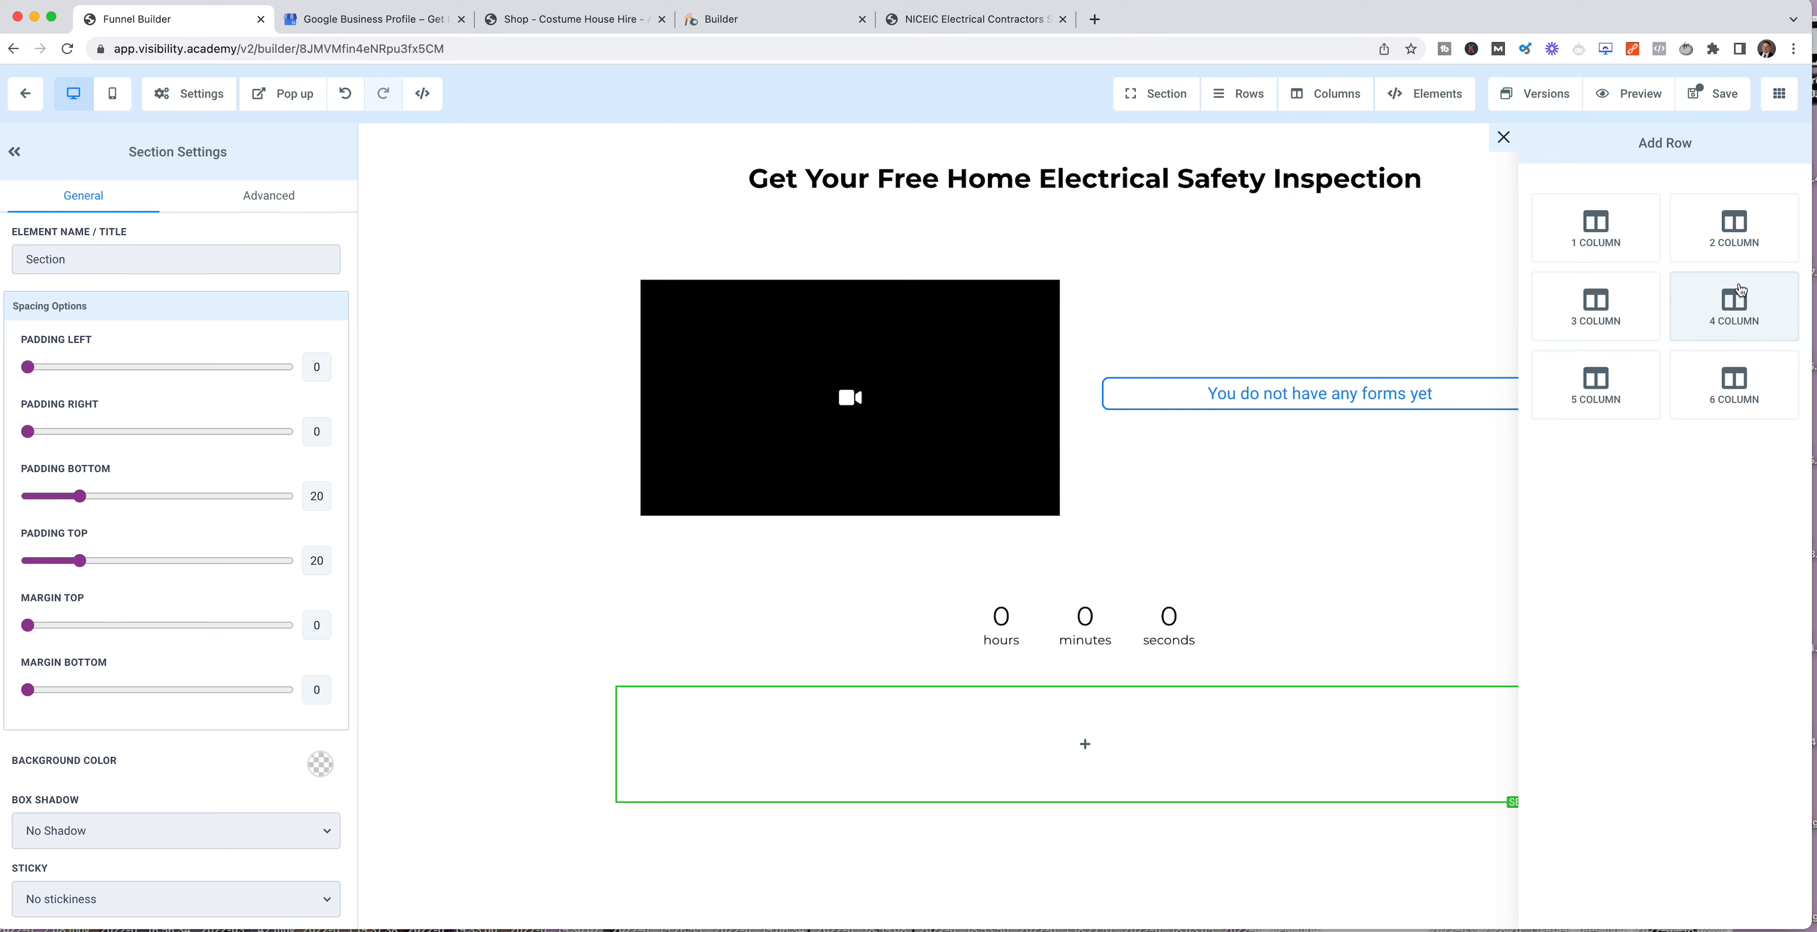
left_click(1599, 303)
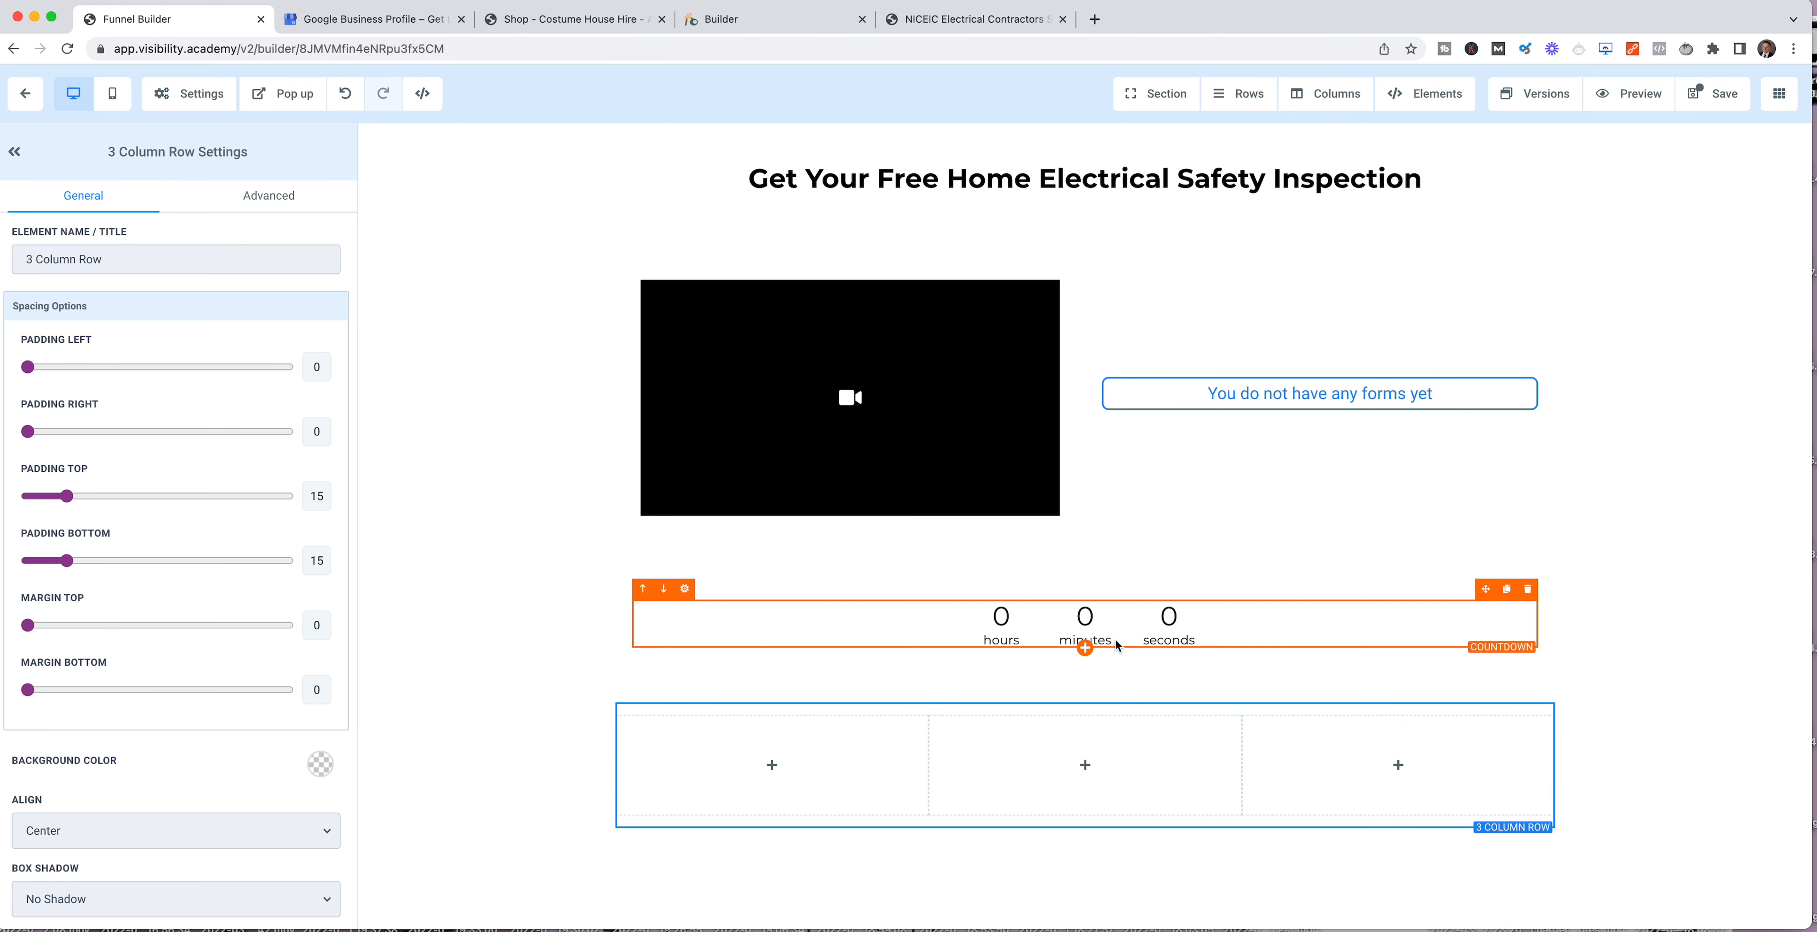
Step: Add a button element to each of the three columns in the row below the countdown
left_click(775, 765)
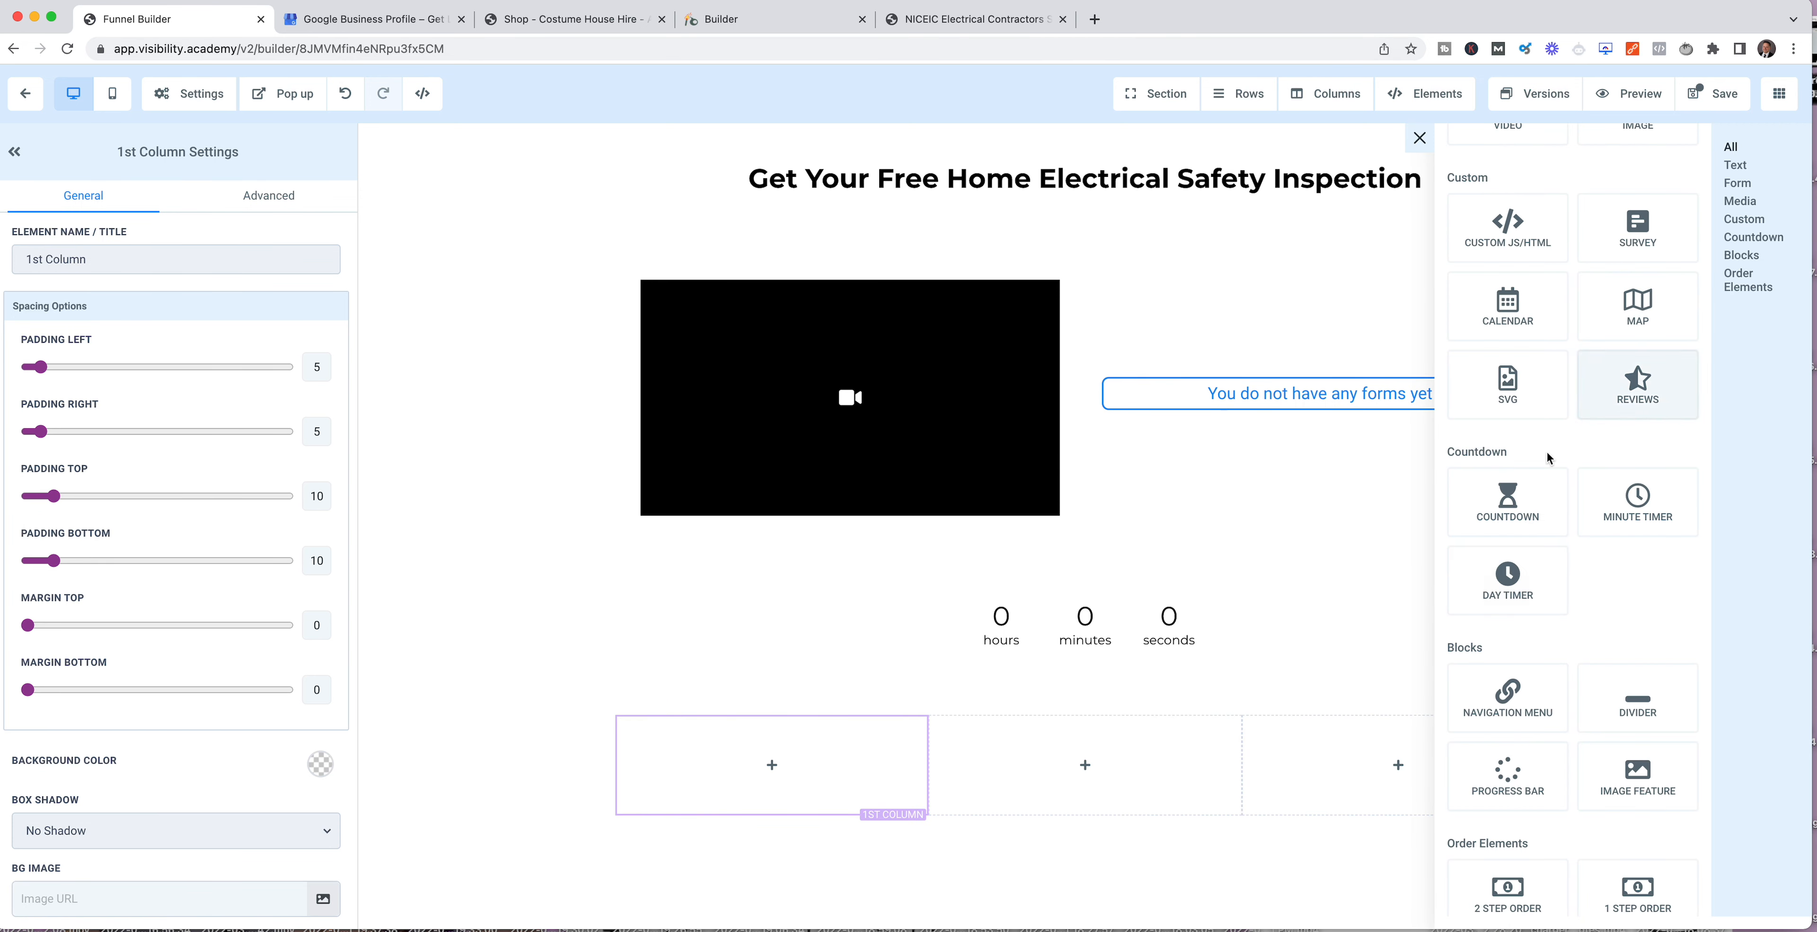
scroll(1633, 659, "down", 2)
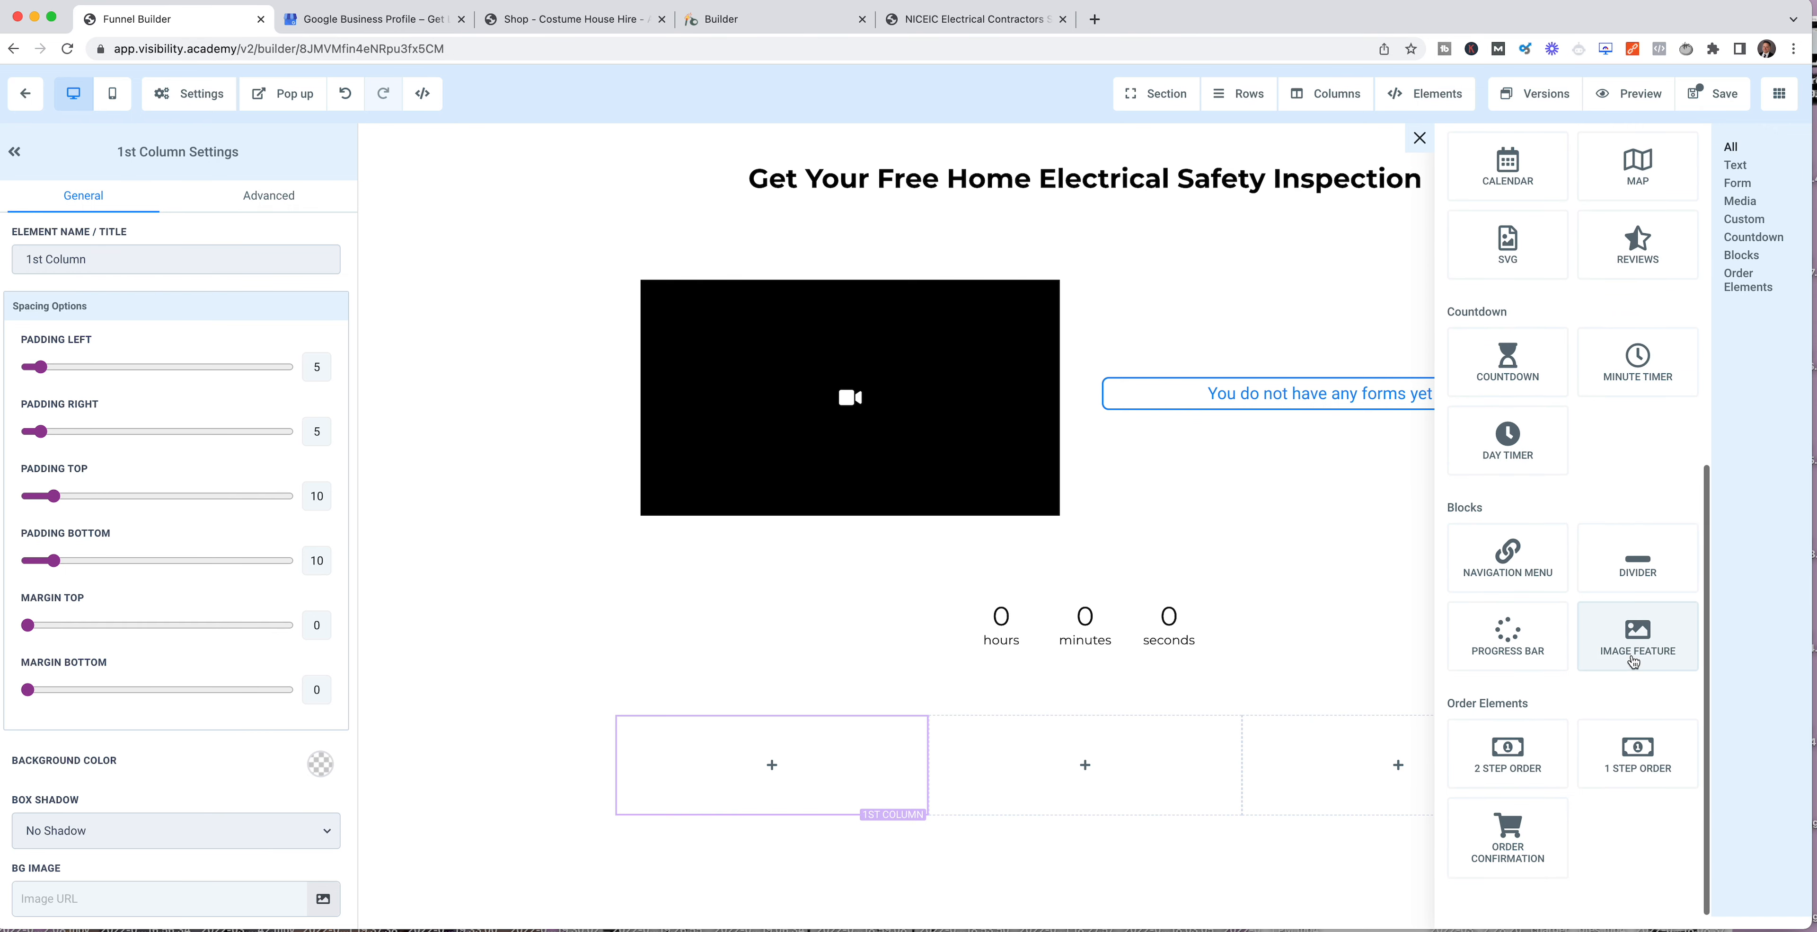
scroll(1636, 635, "up", 5)
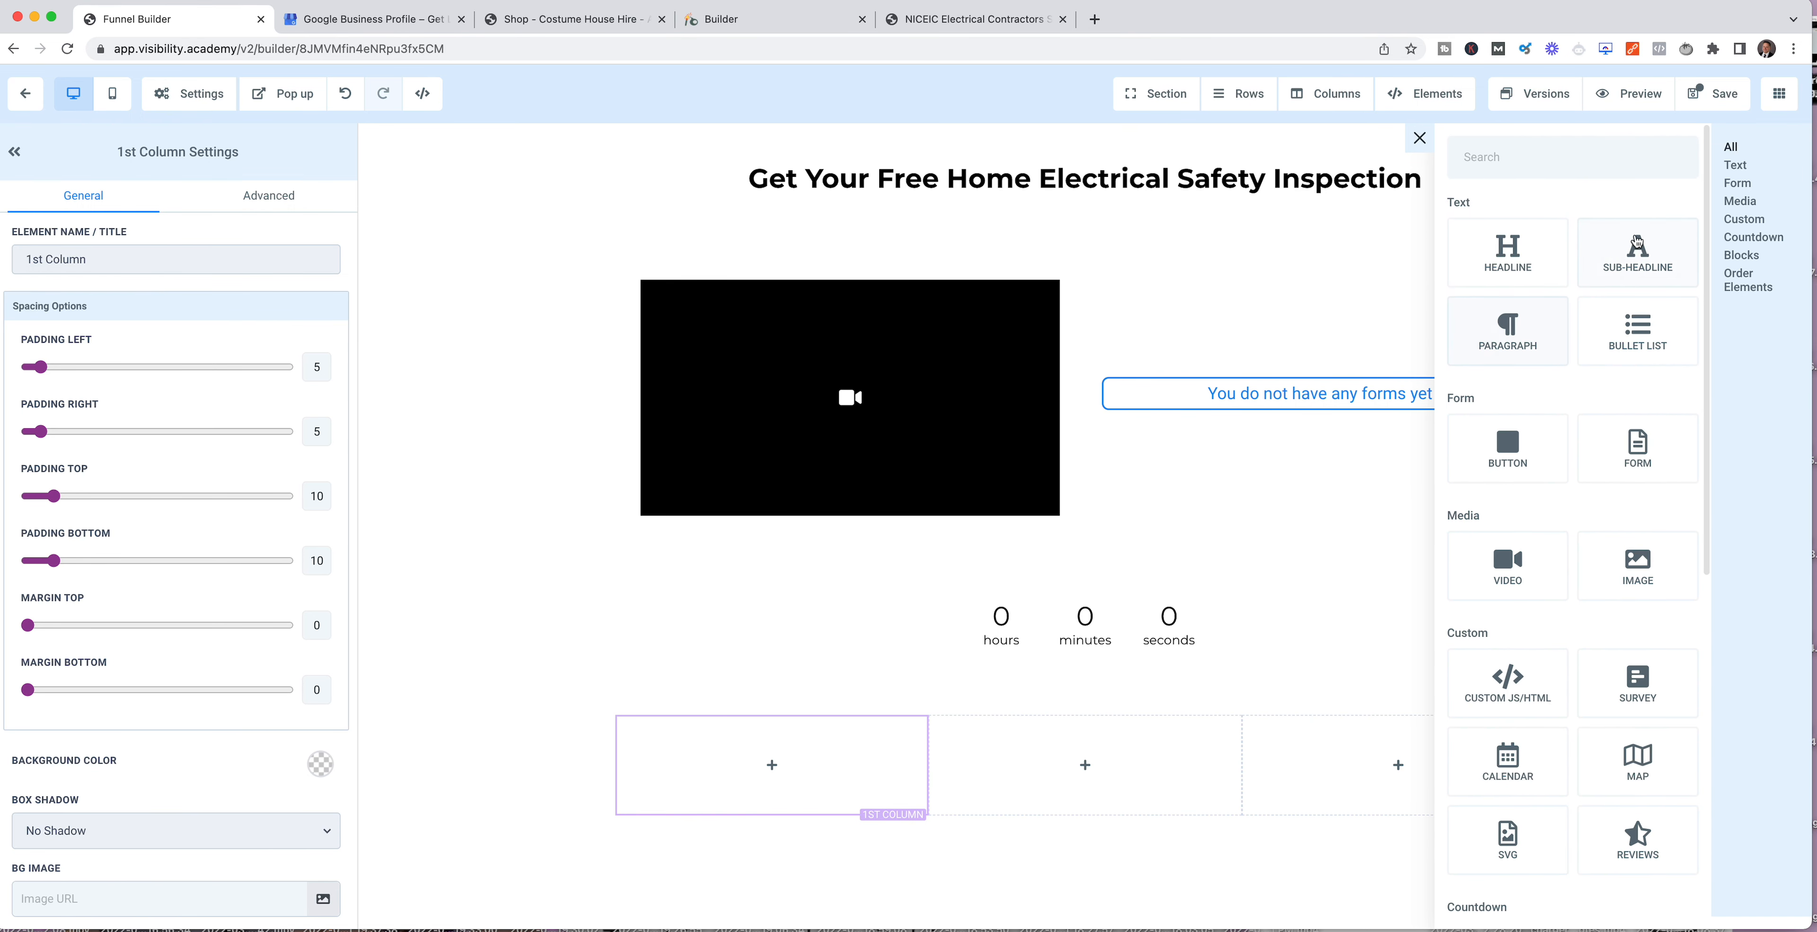
left_click(1516, 449)
left_click(1085, 765)
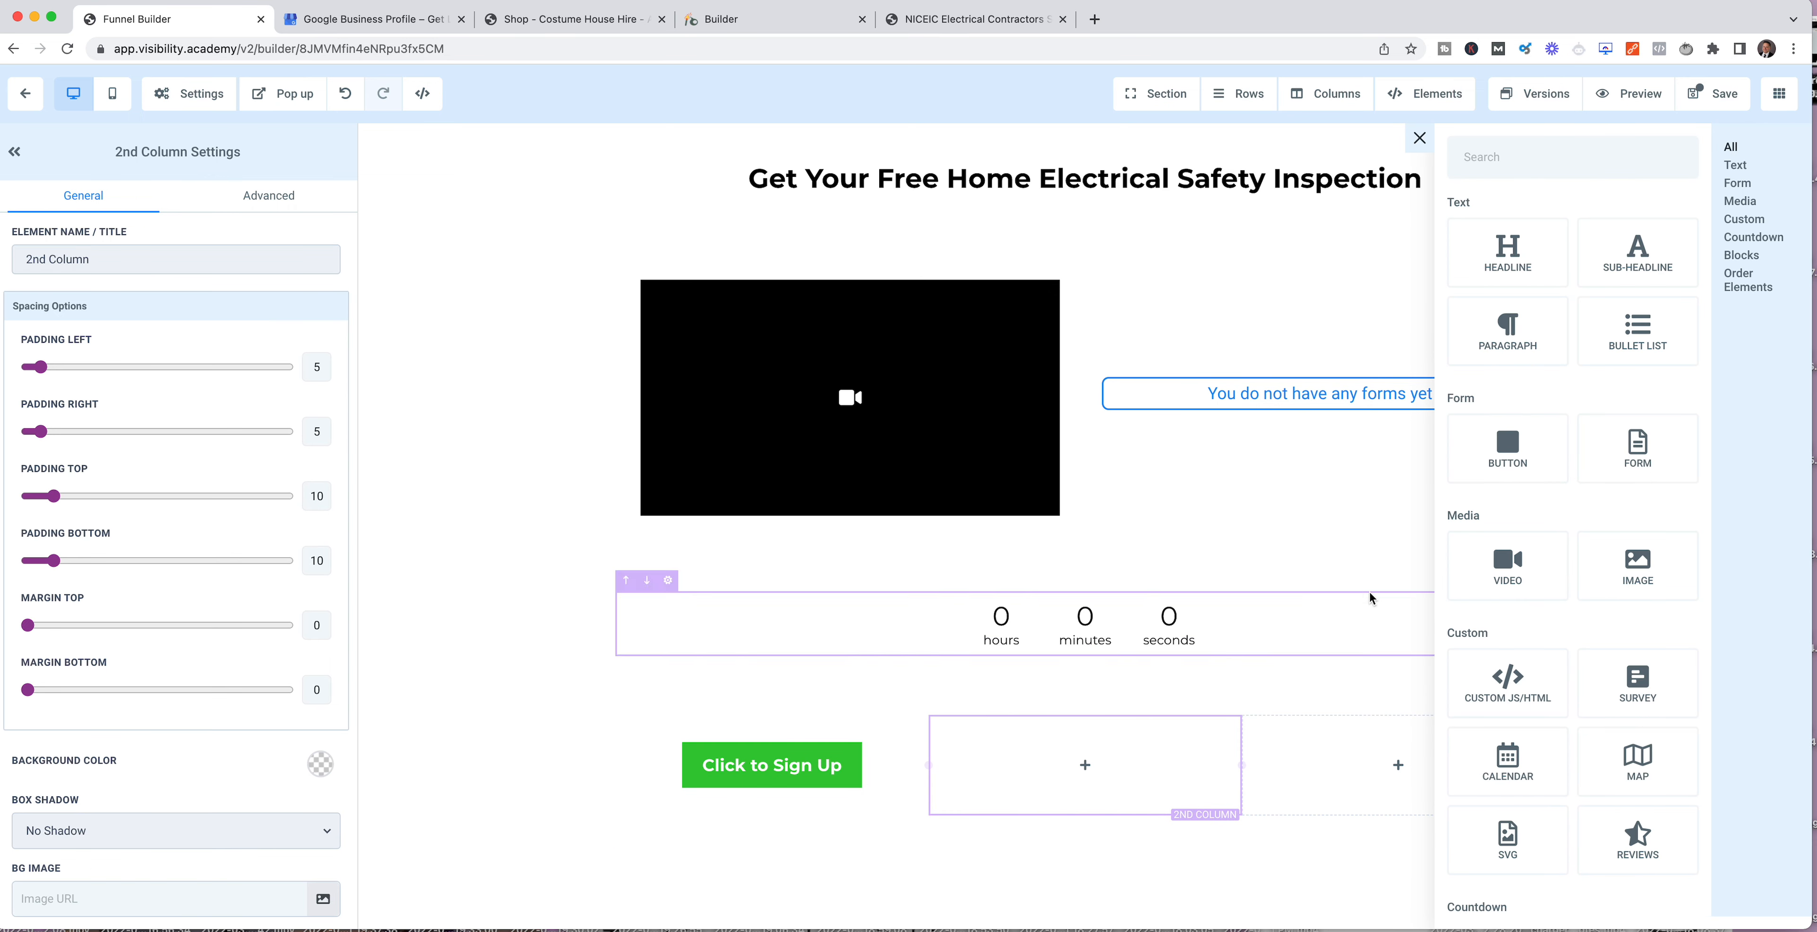
left_click(1509, 444)
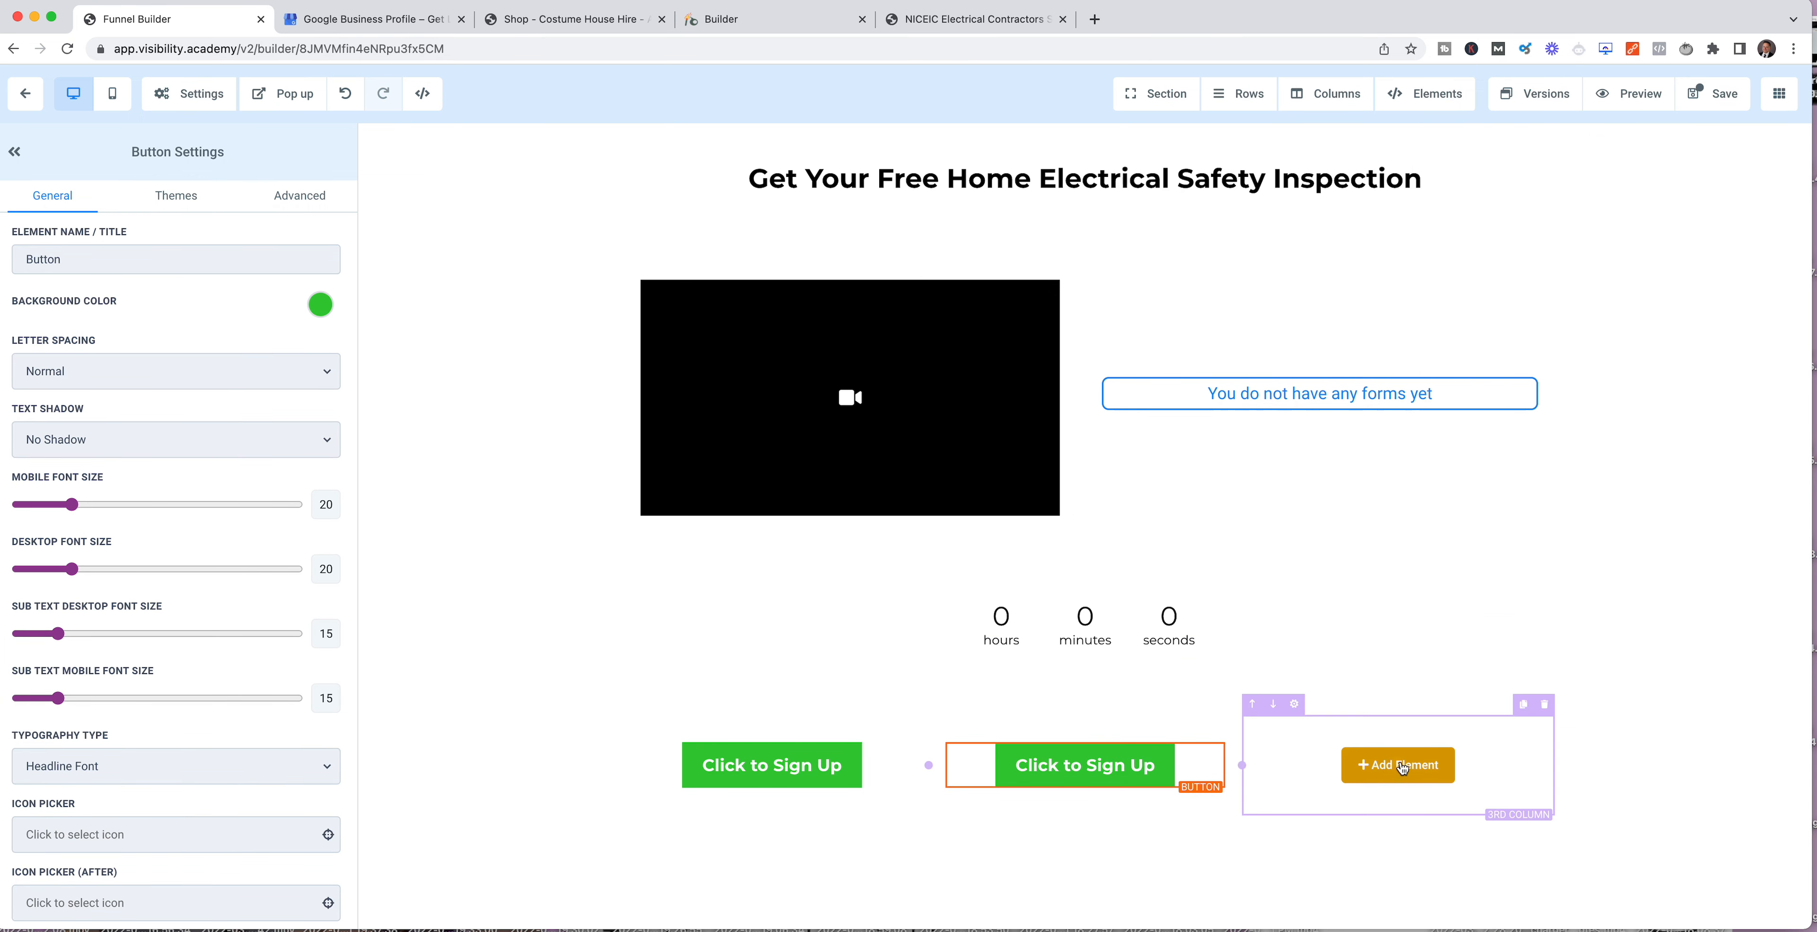
left_click(1395, 765)
left_click(1508, 446)
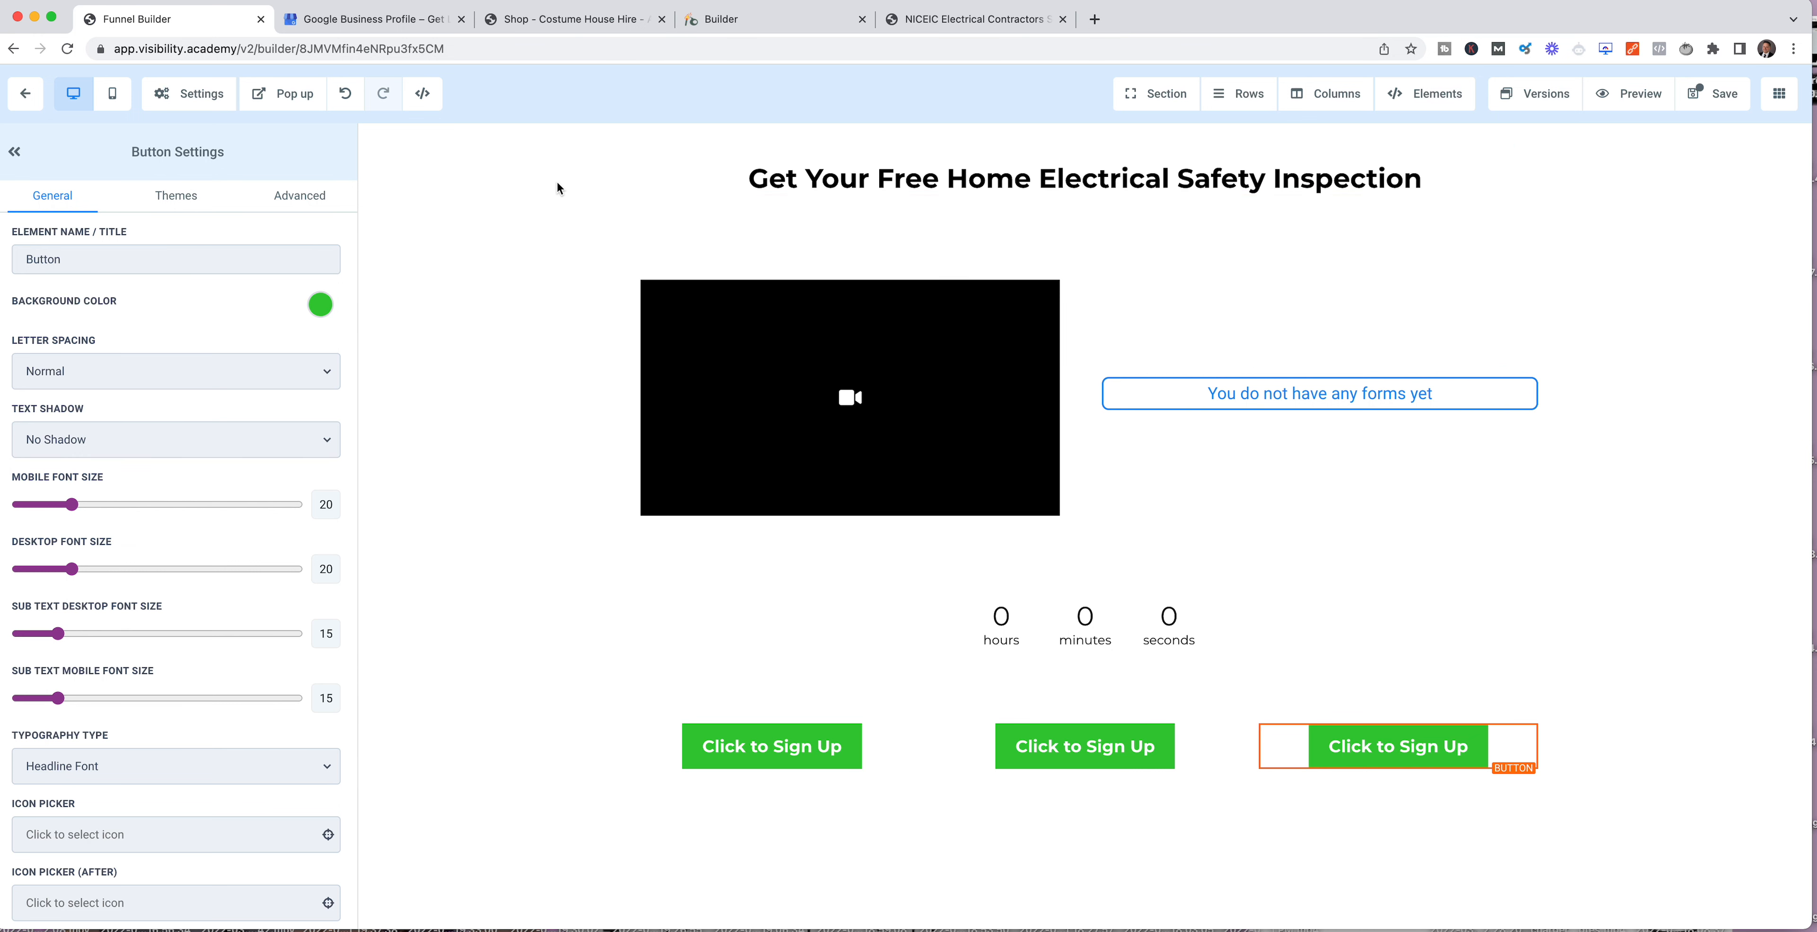
Step: Set the background color of the column containing the headline to orange
left_click(621, 174)
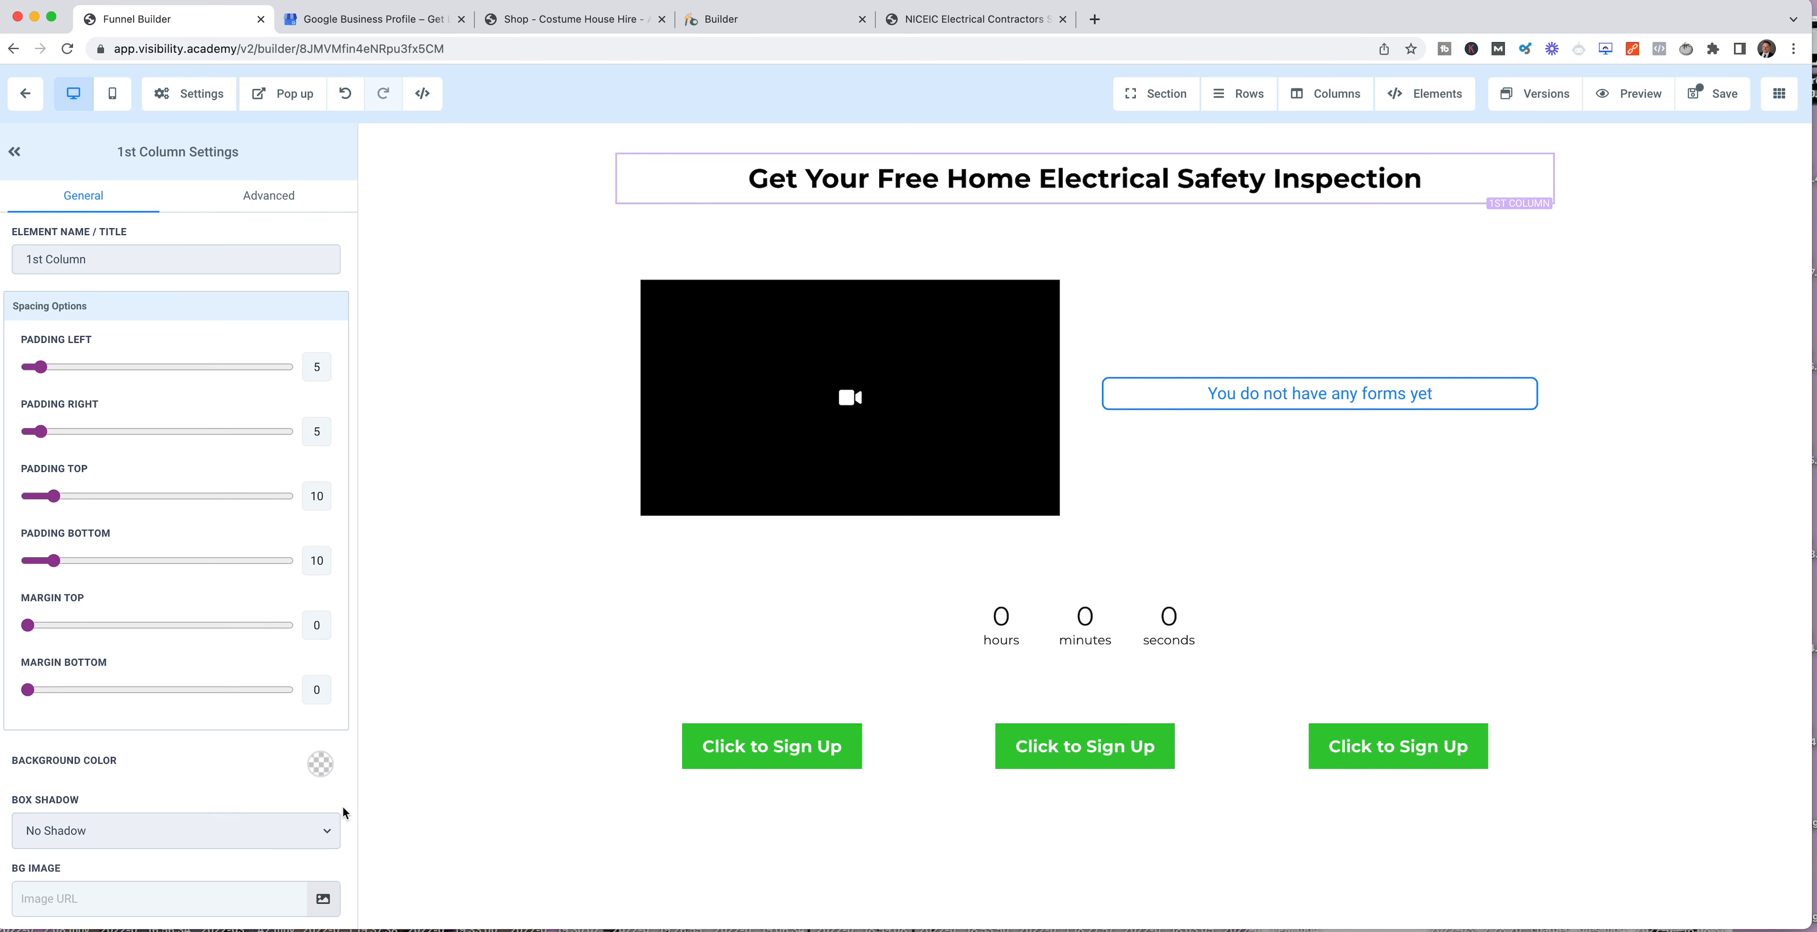
left_click(322, 766)
left_click(118, 803)
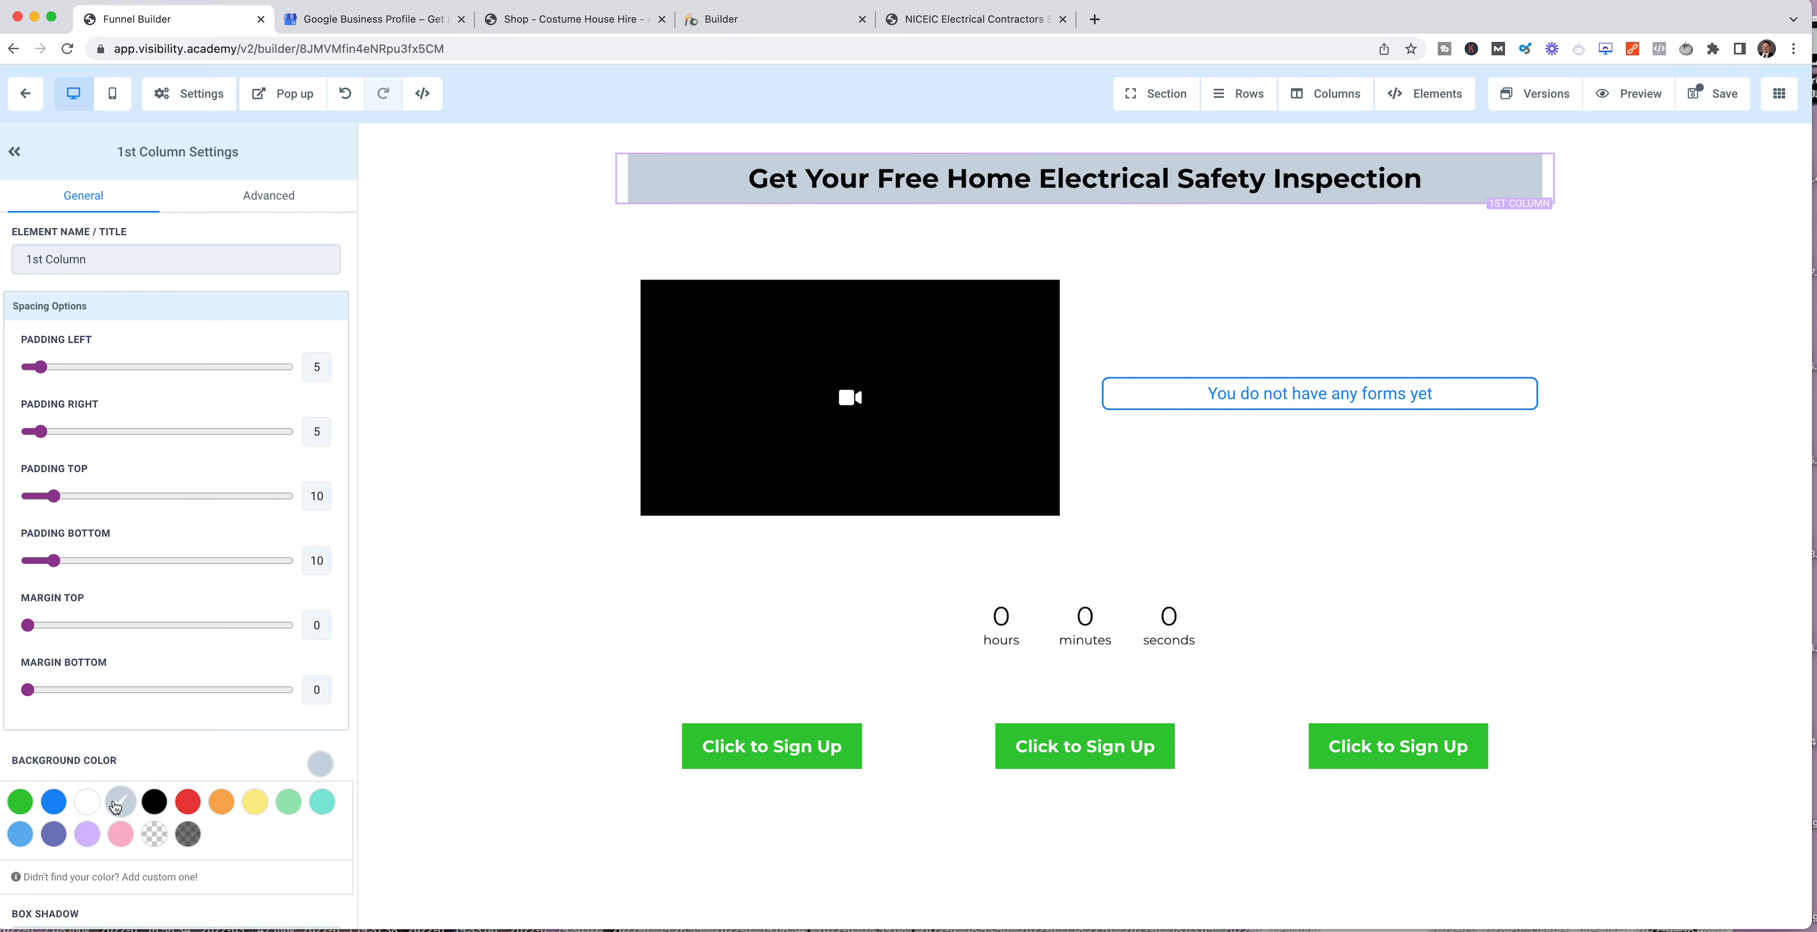
left_click(189, 803)
left_click(223, 807)
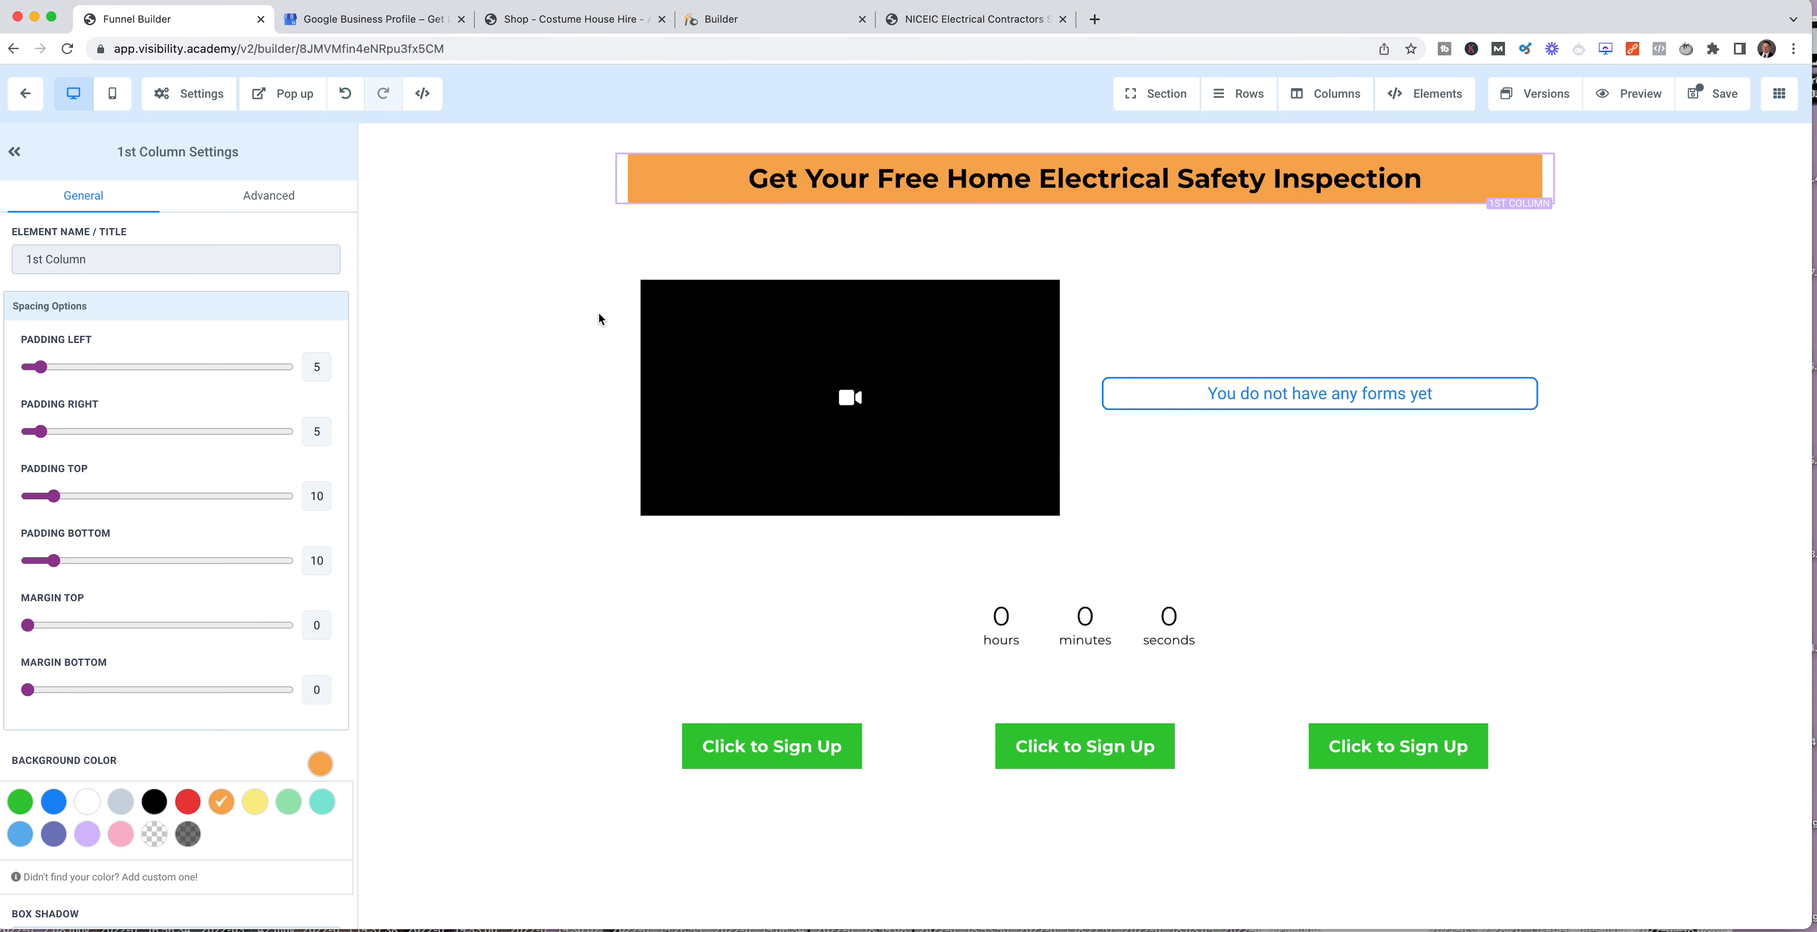
Step: Try yellow and green backgrounds on the section around the headline, and settle on orange
left_click(618, 289)
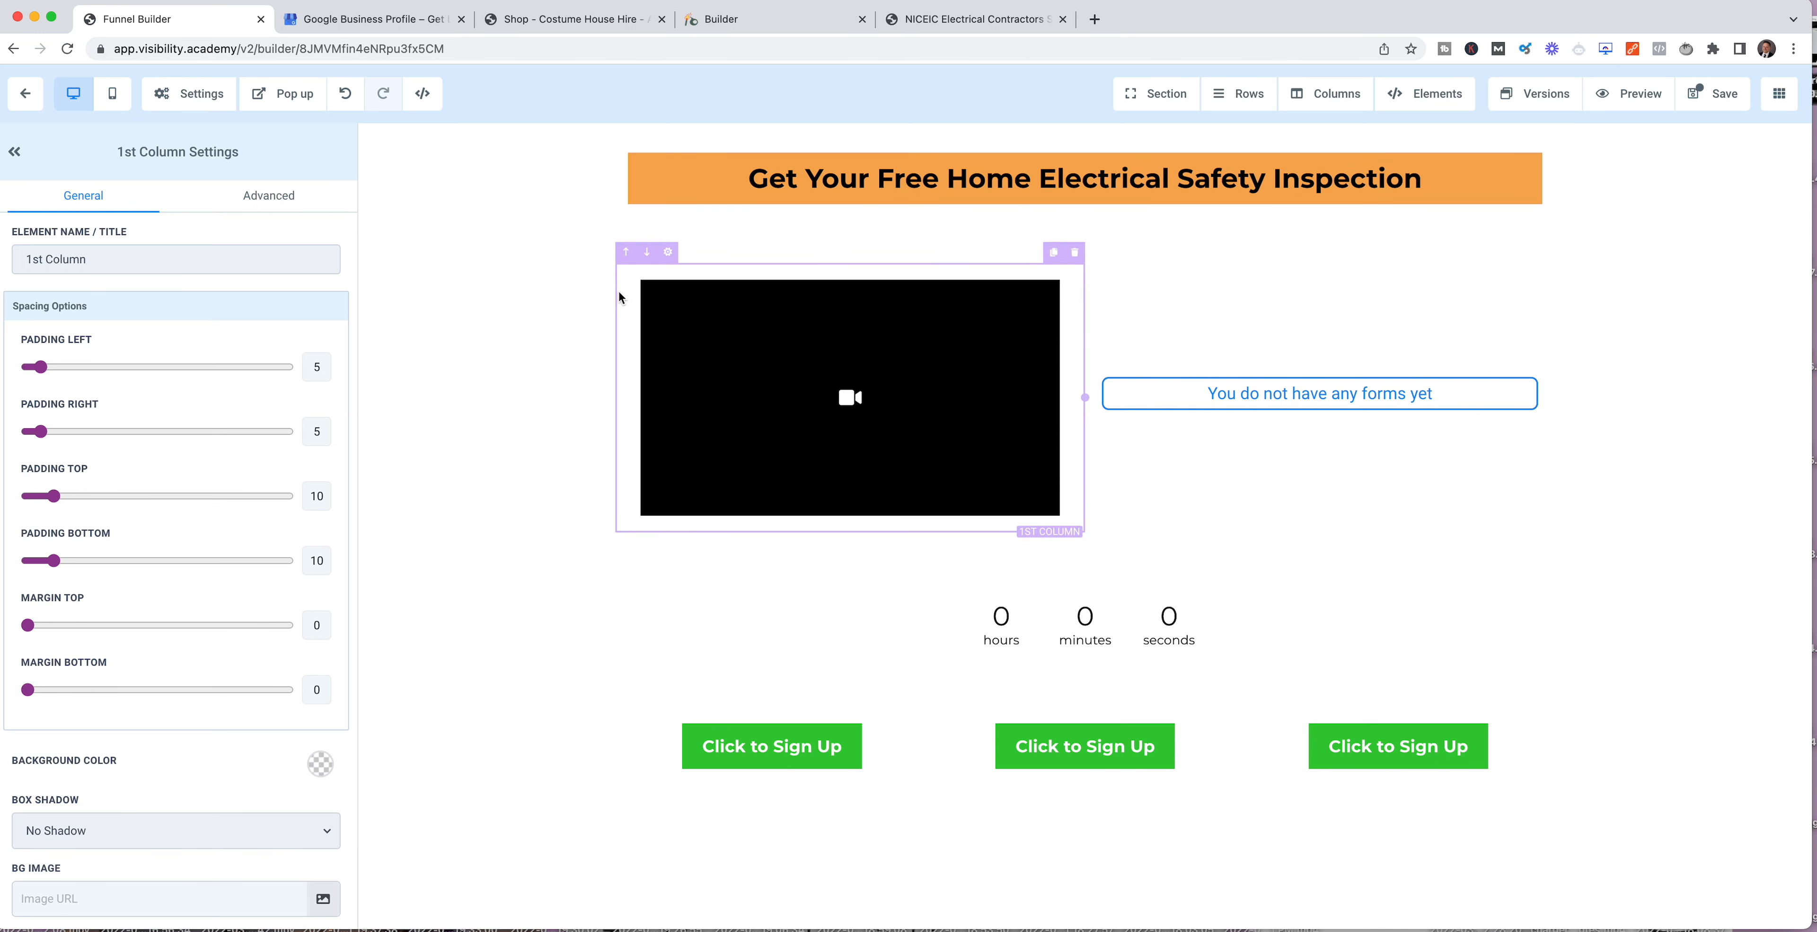
left_click(676, 228)
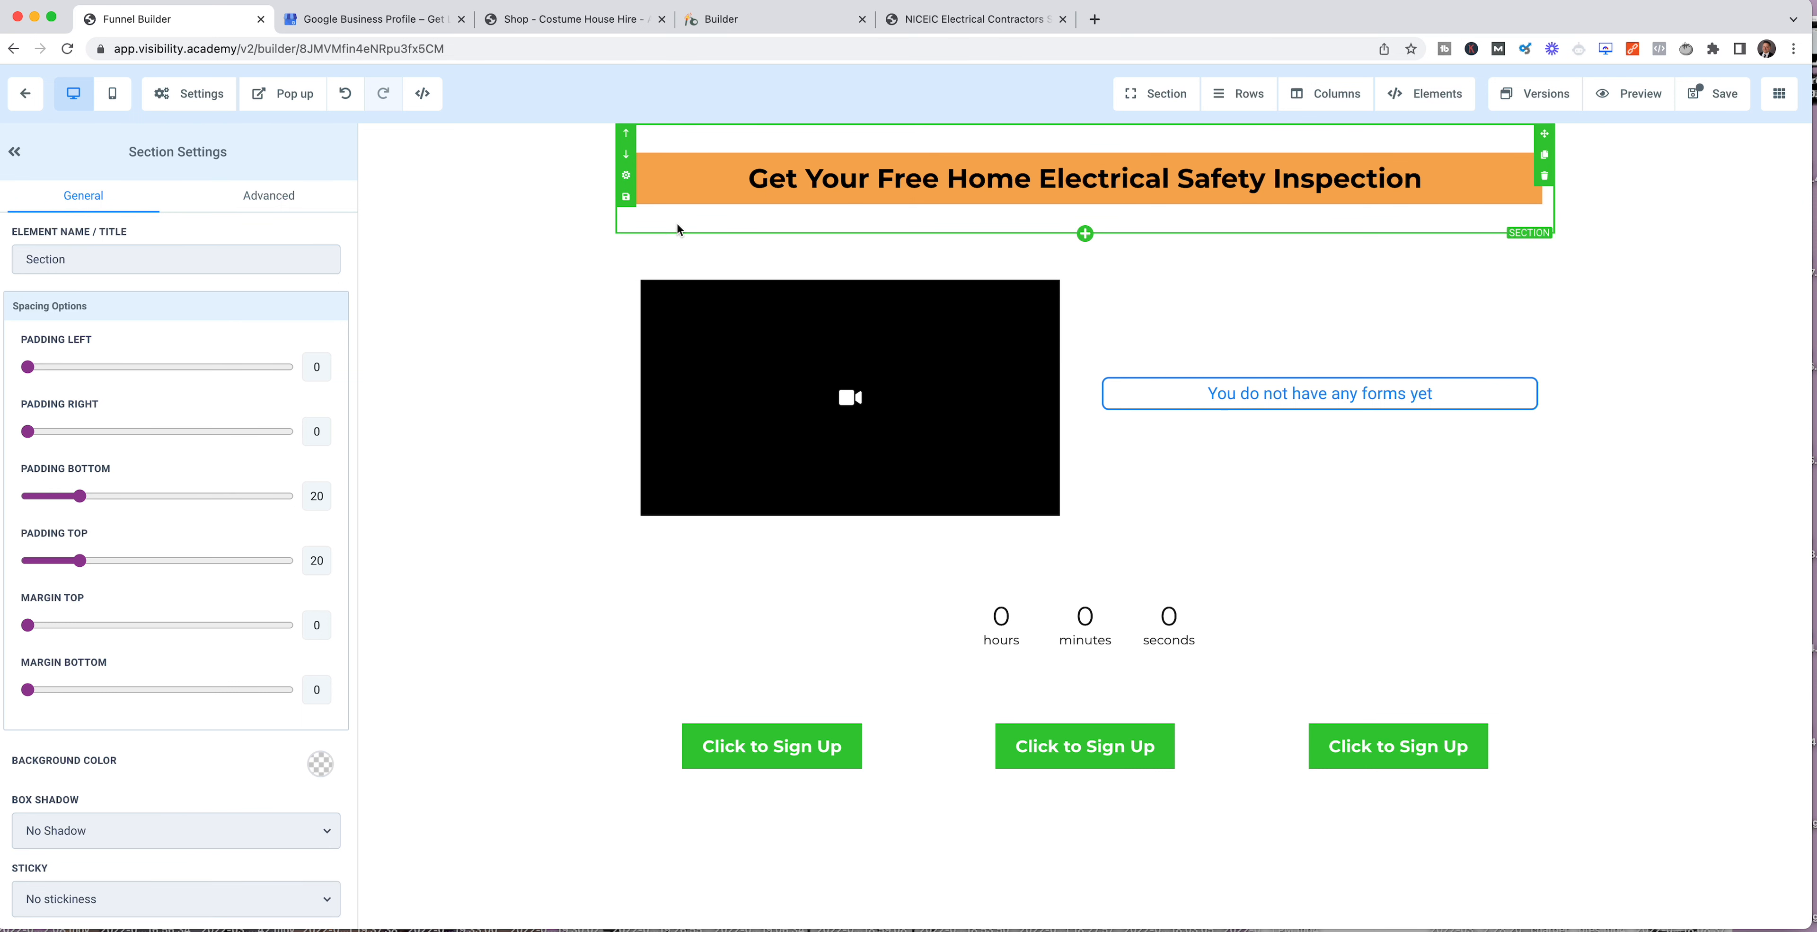
left_click(320, 773)
left_click(221, 805)
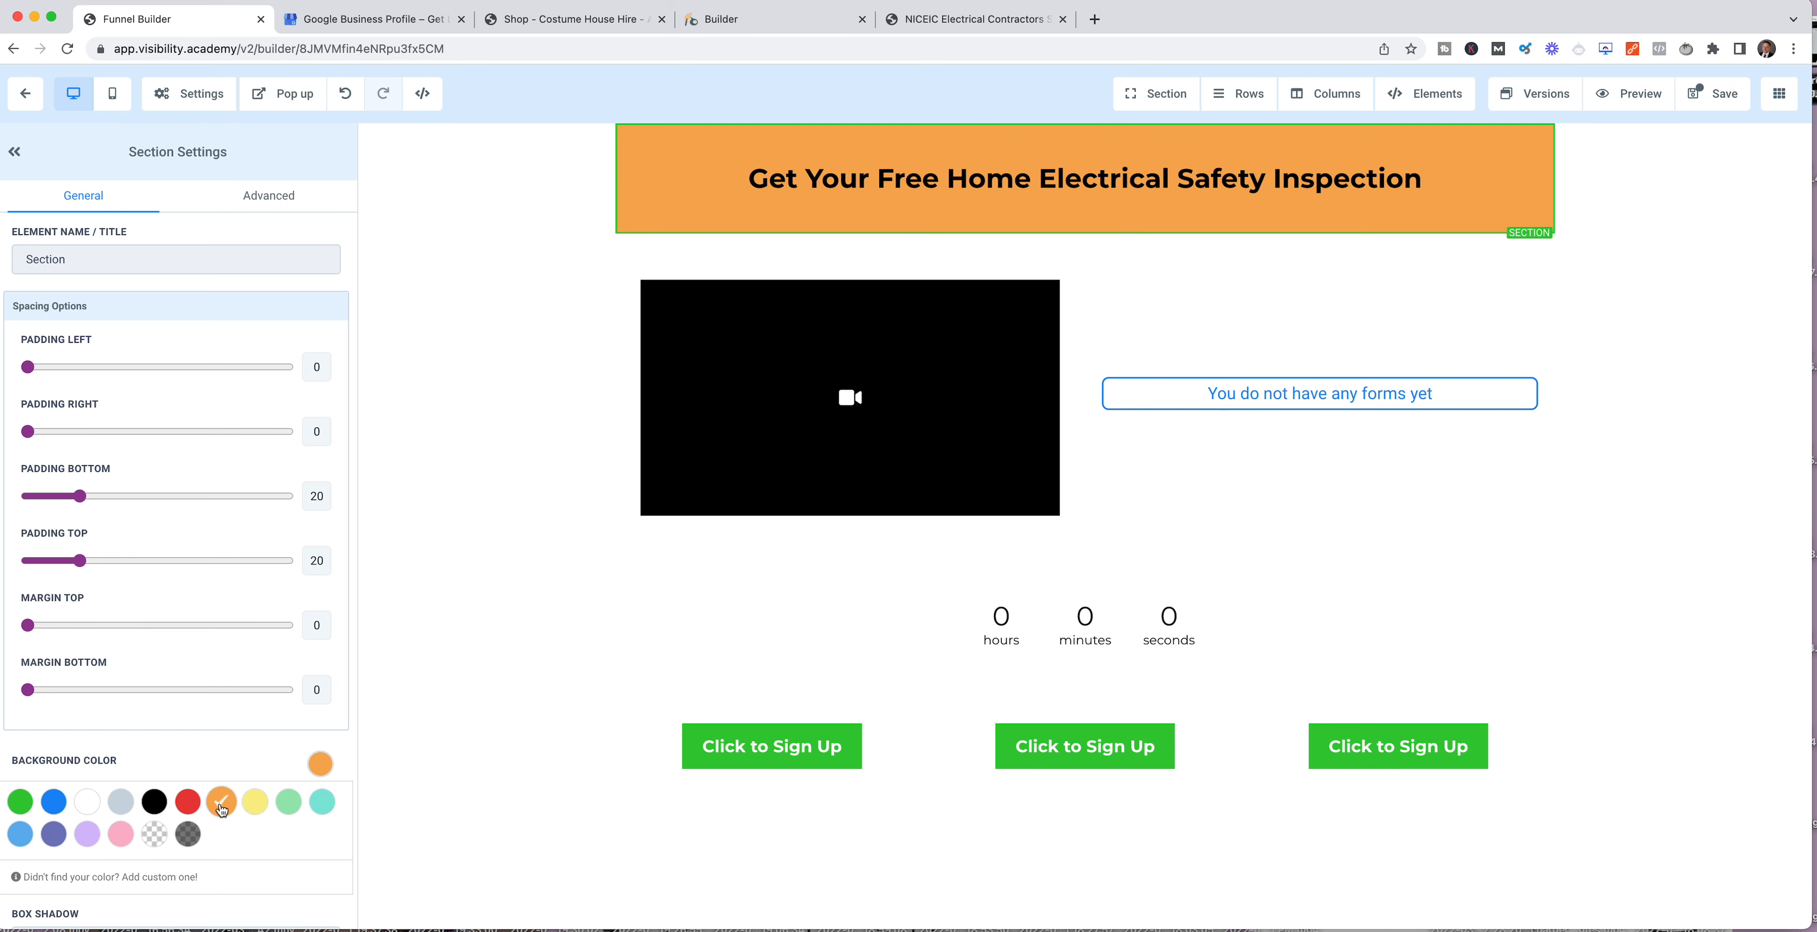
left_click(254, 804)
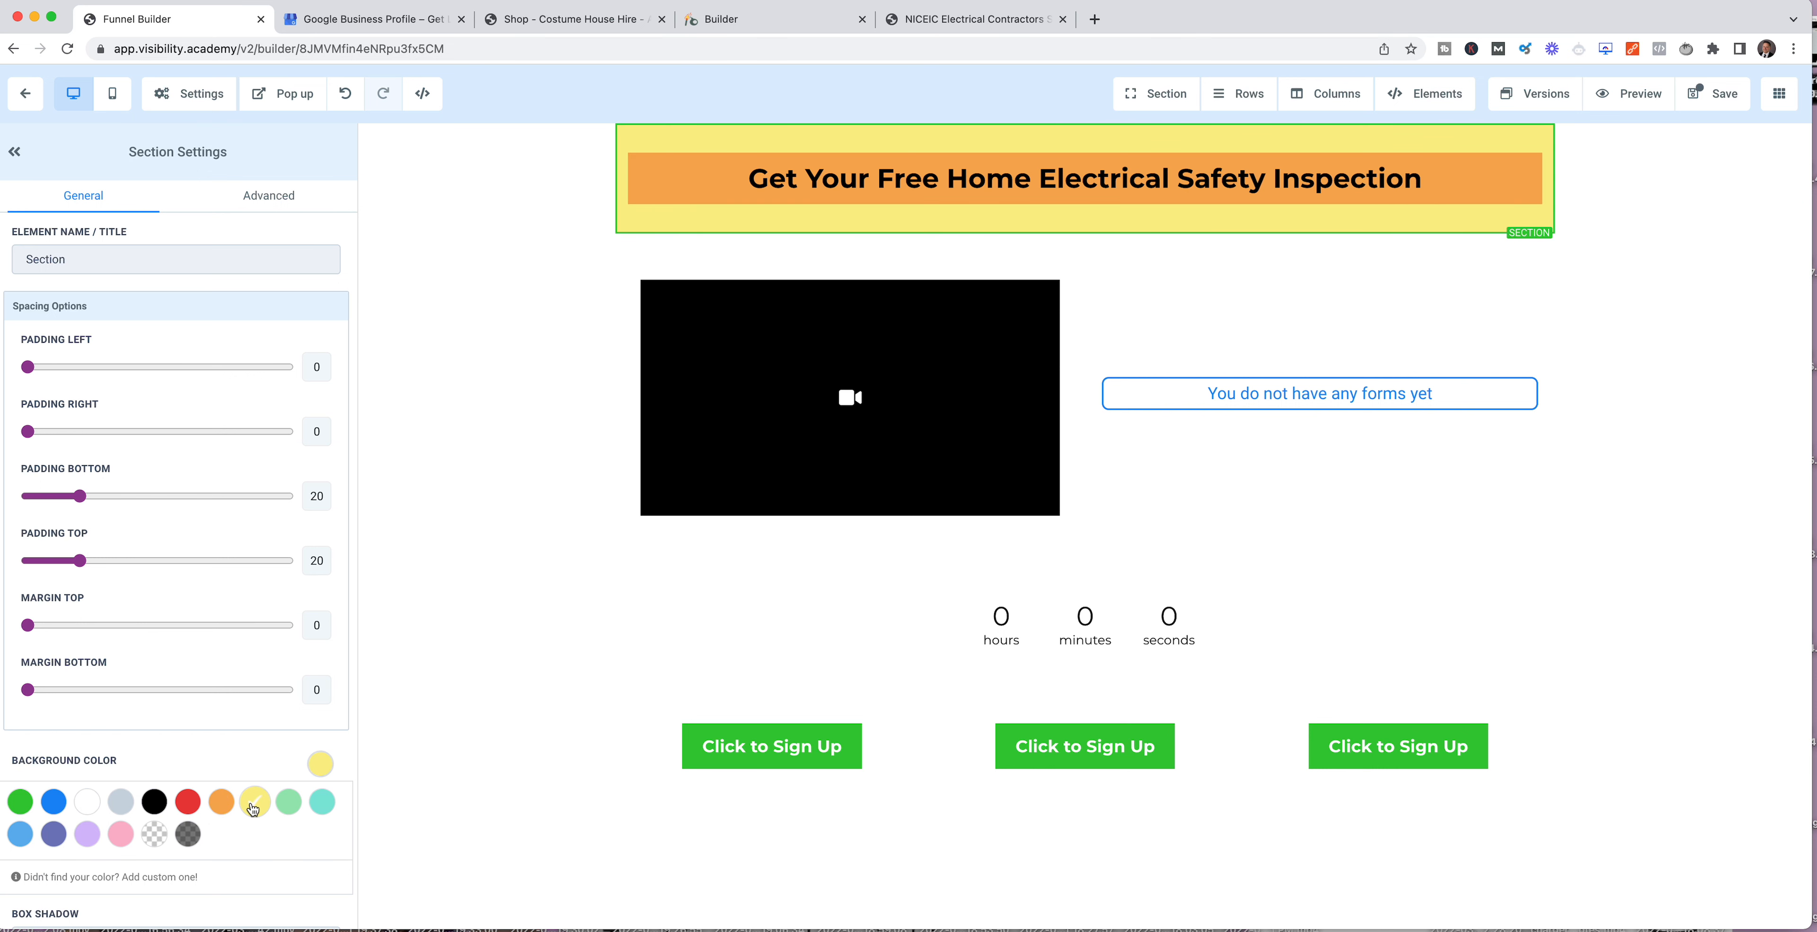
left_click(215, 809)
left_click(256, 807)
left_click(289, 802)
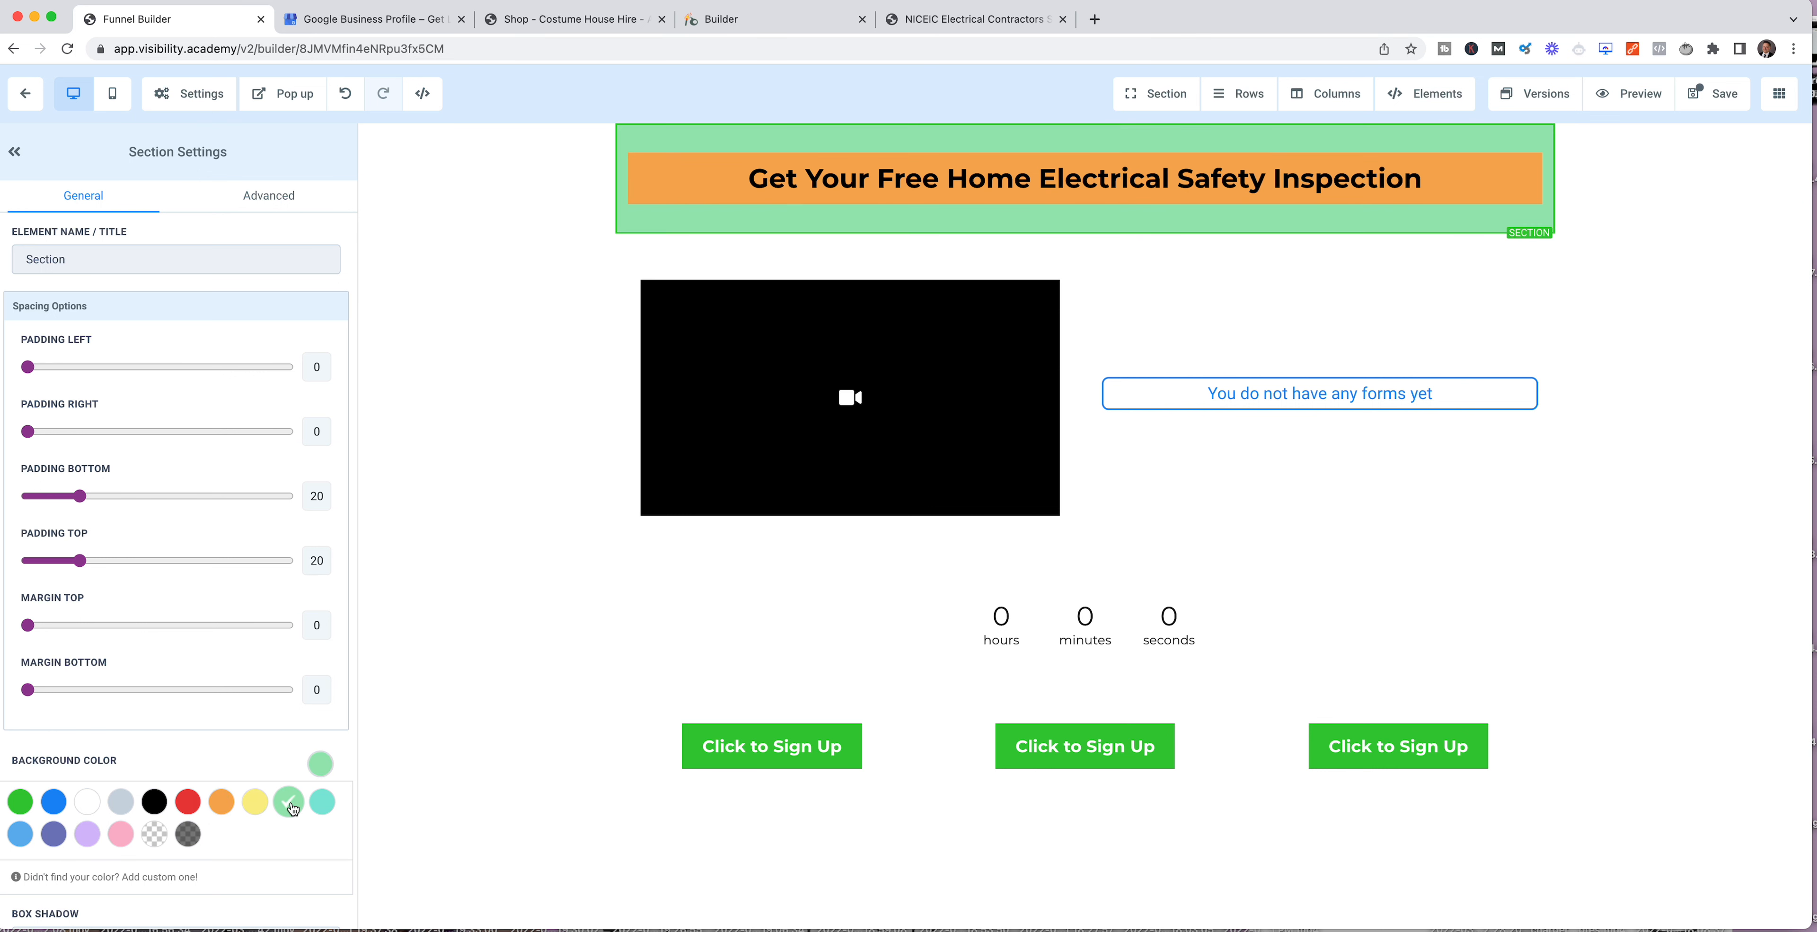
left_click(255, 806)
left_click(221, 809)
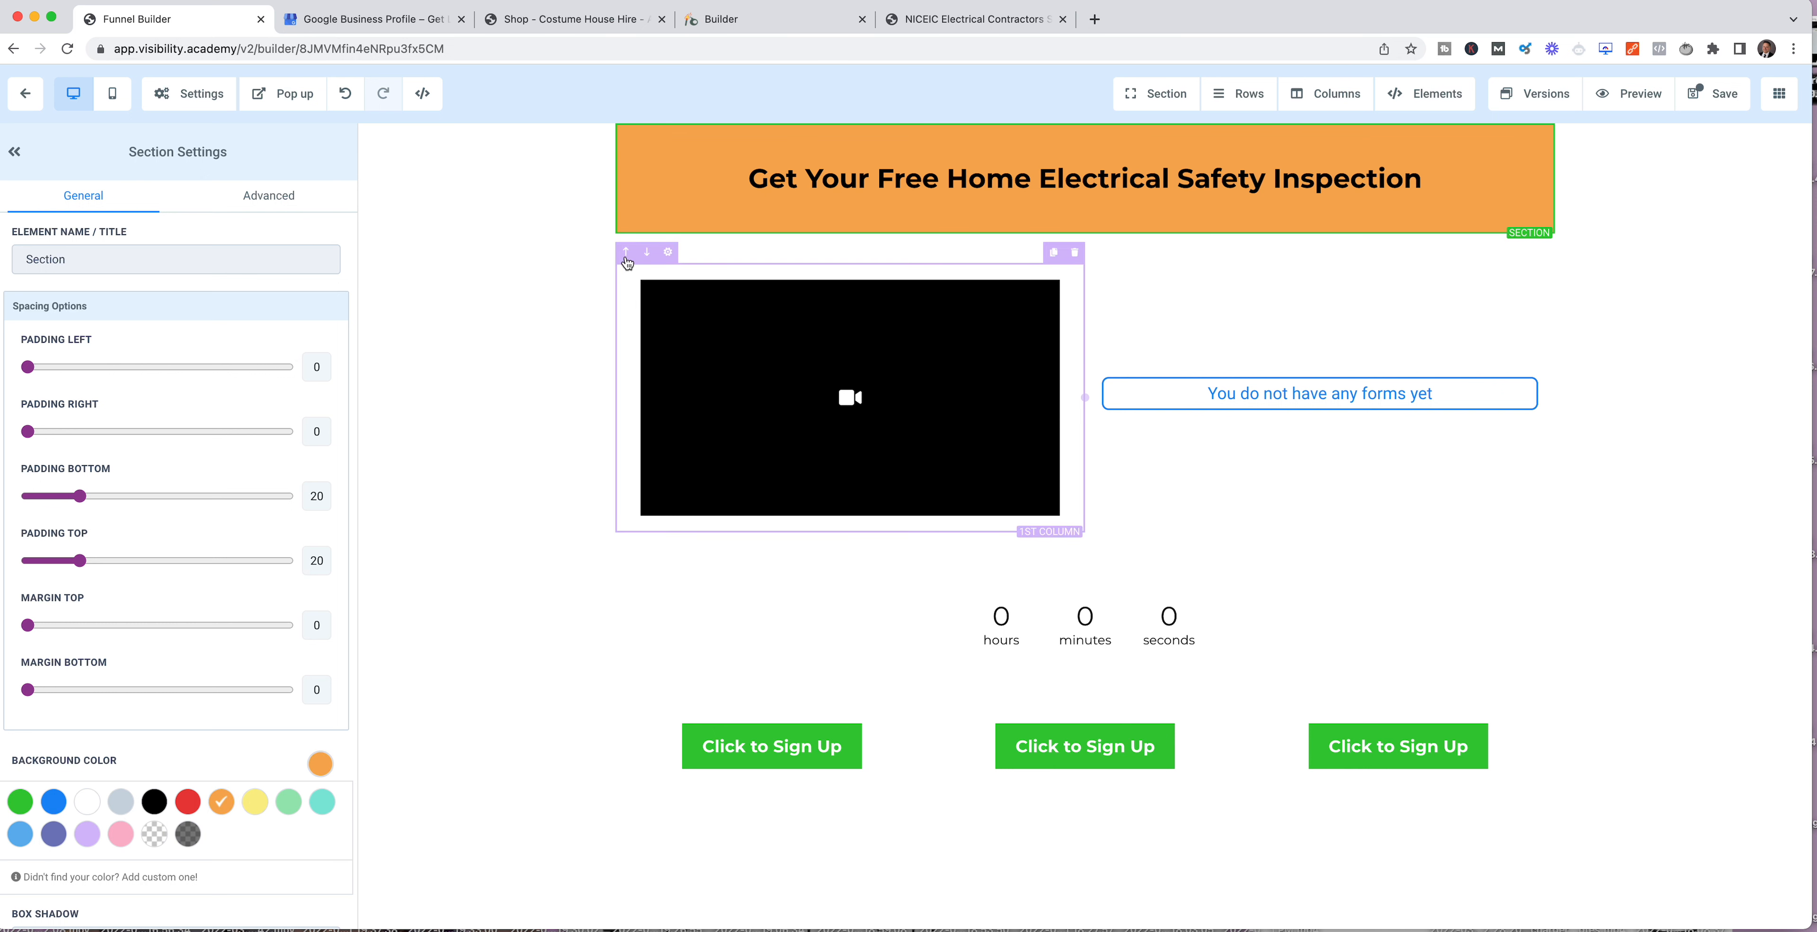
Step: Set KatMatt.jpg from the media library as the background image of the section holding the video and form
left_click(666, 238)
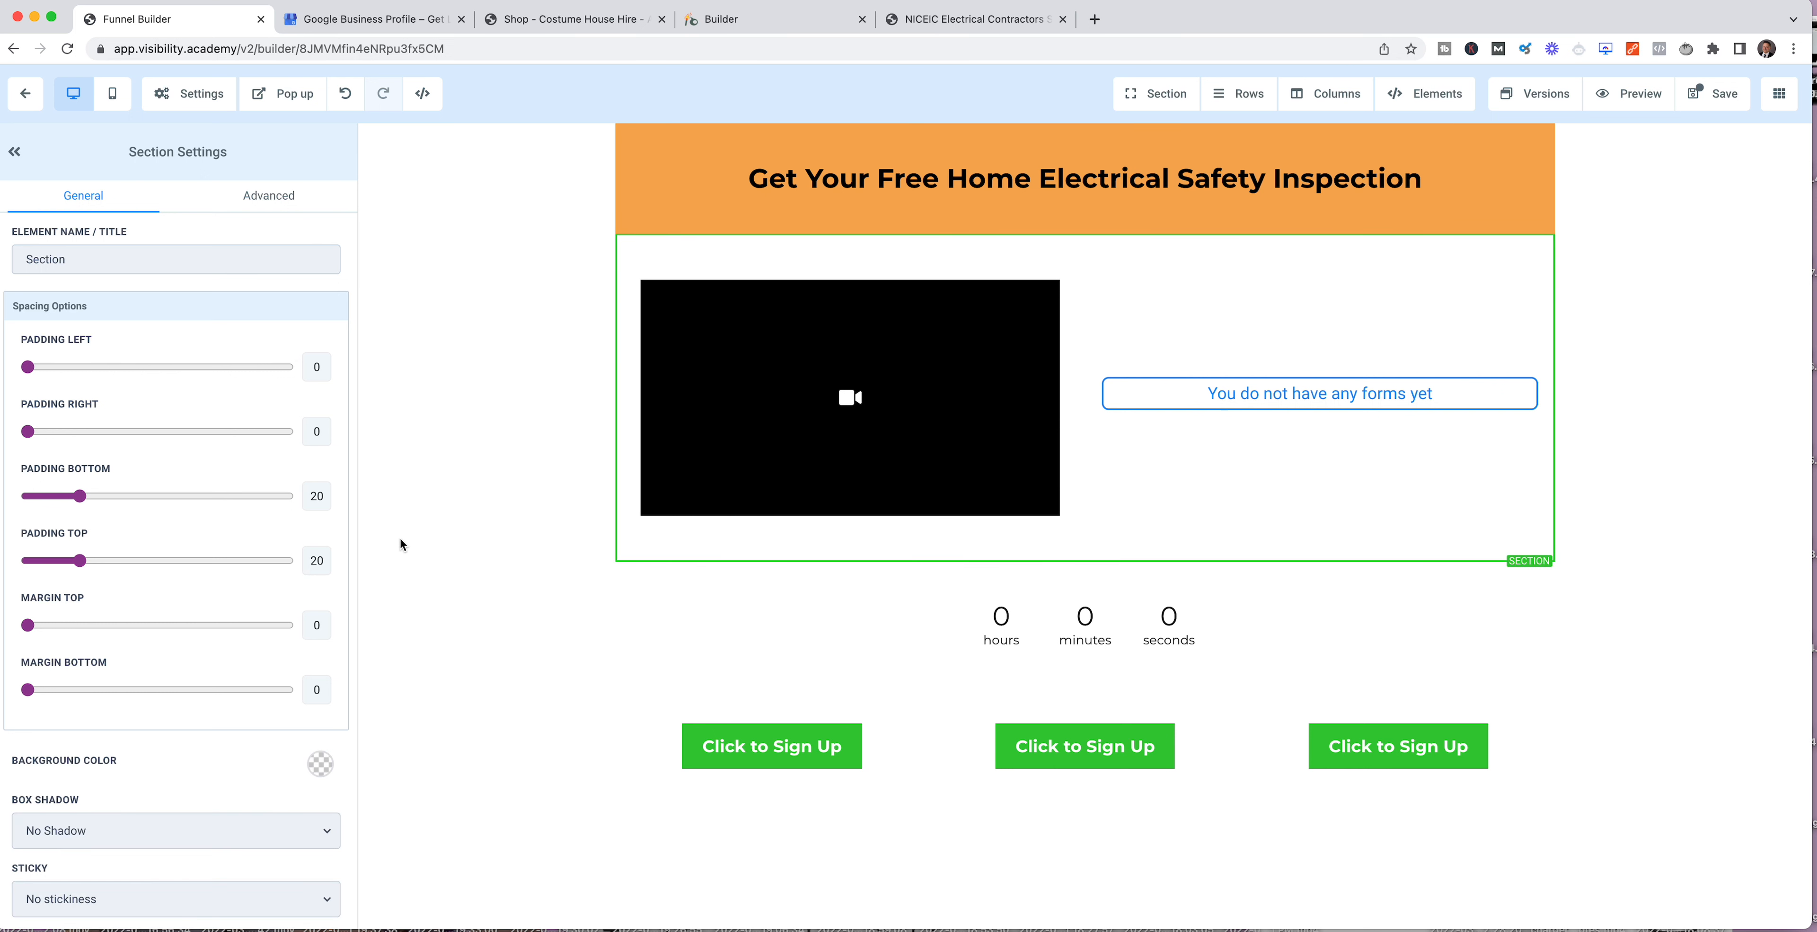
scroll(169, 642, "down", 3)
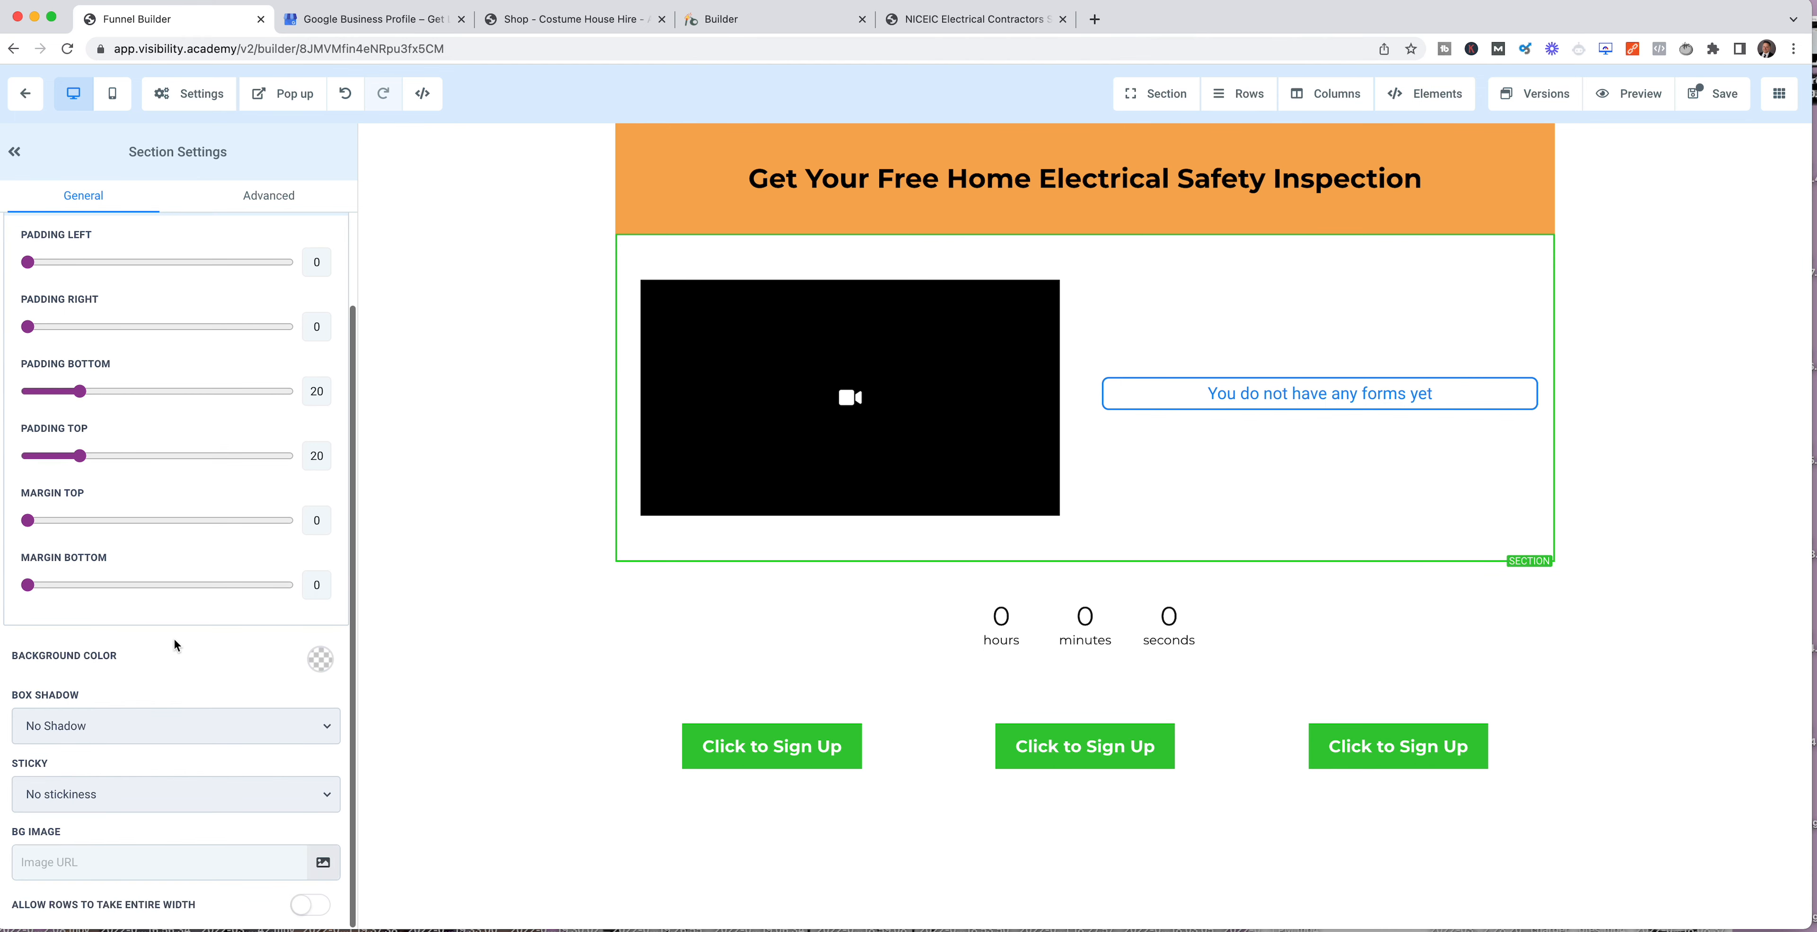
left_click(220, 860)
left_click(321, 863)
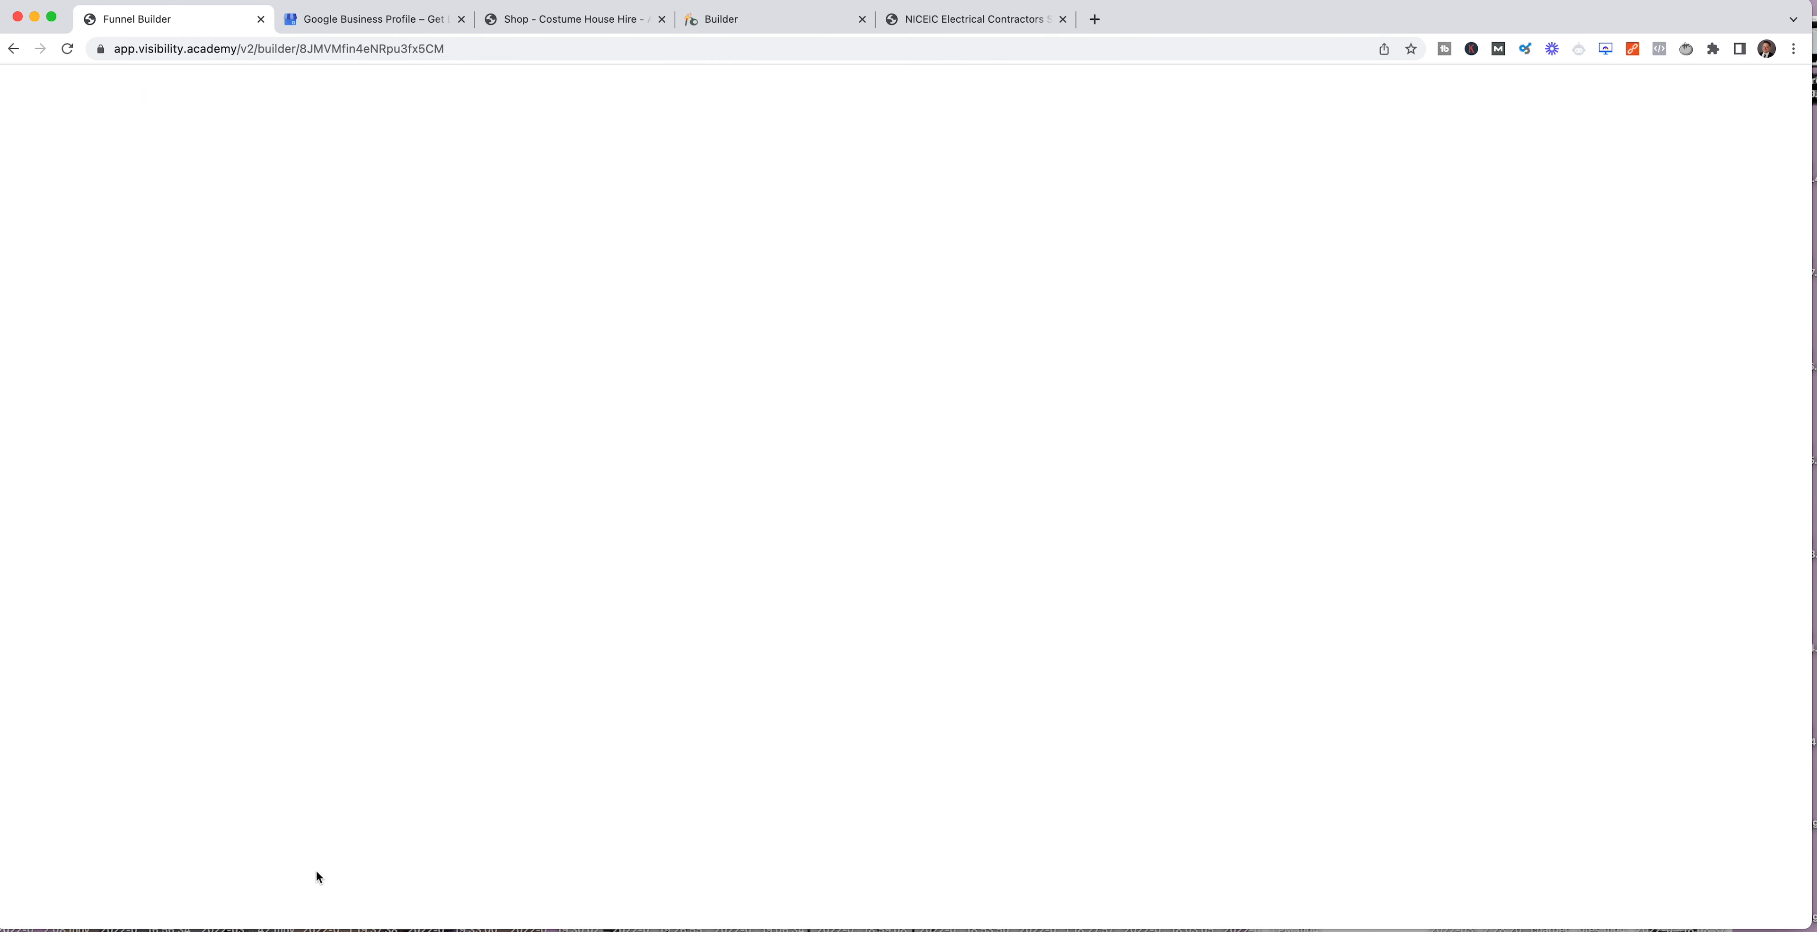
left_click(161, 340)
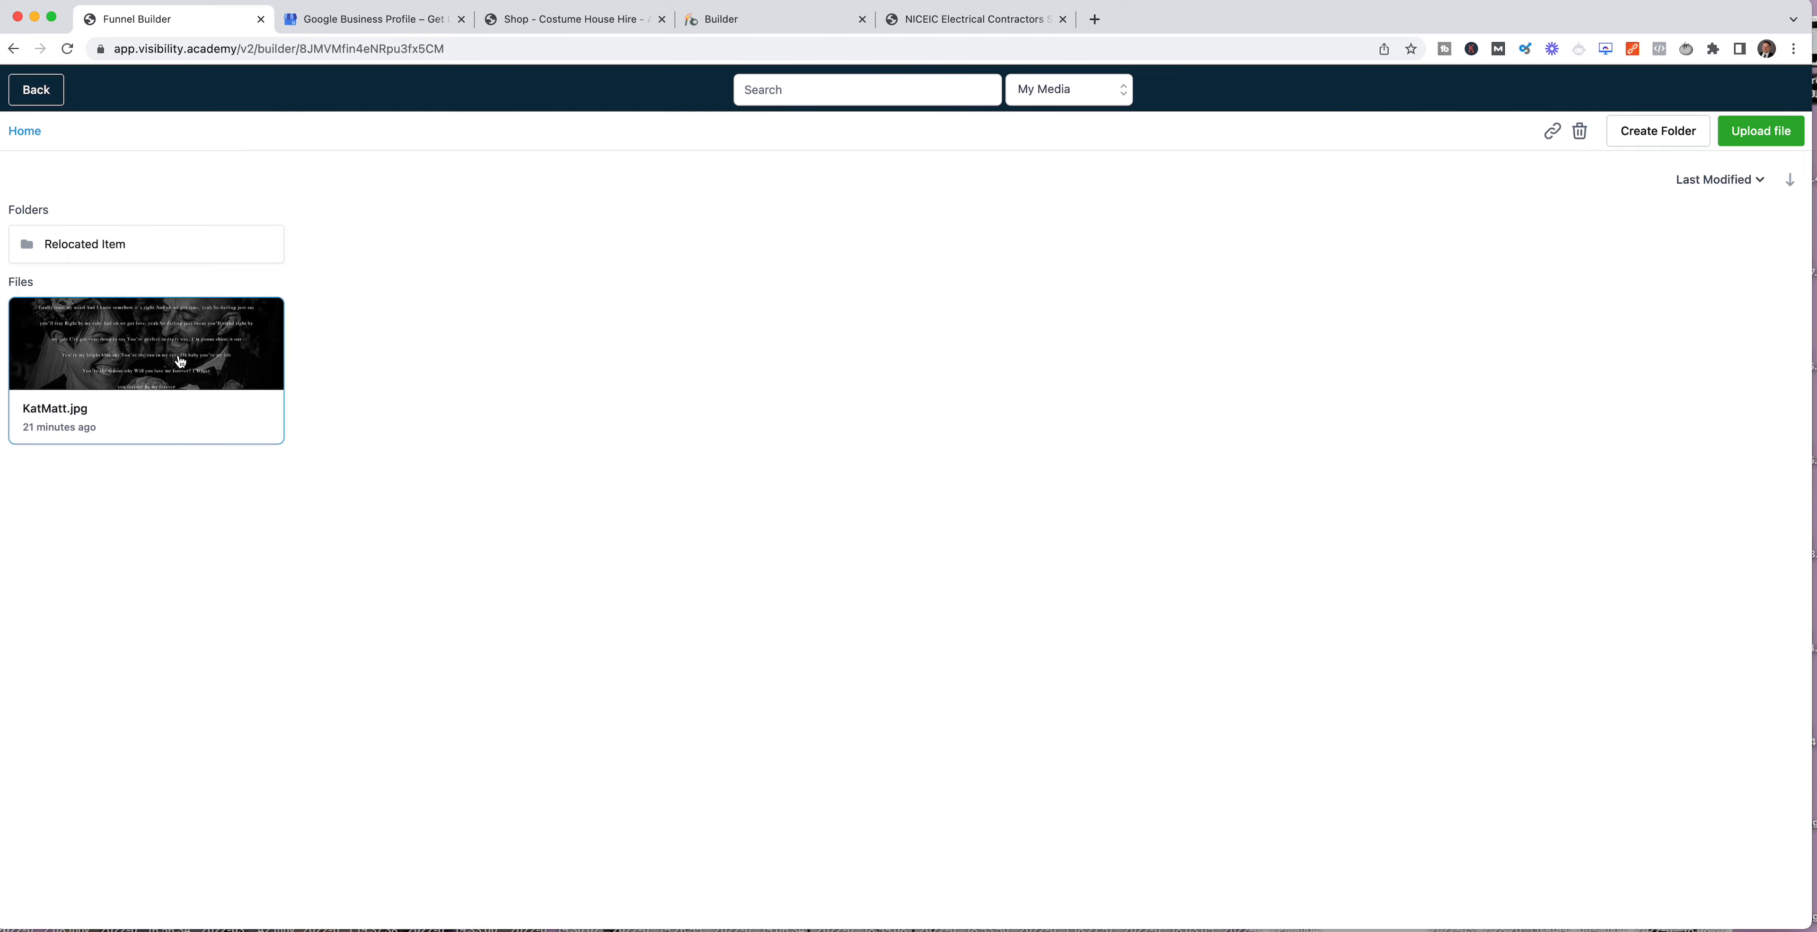
double_click(157, 354)
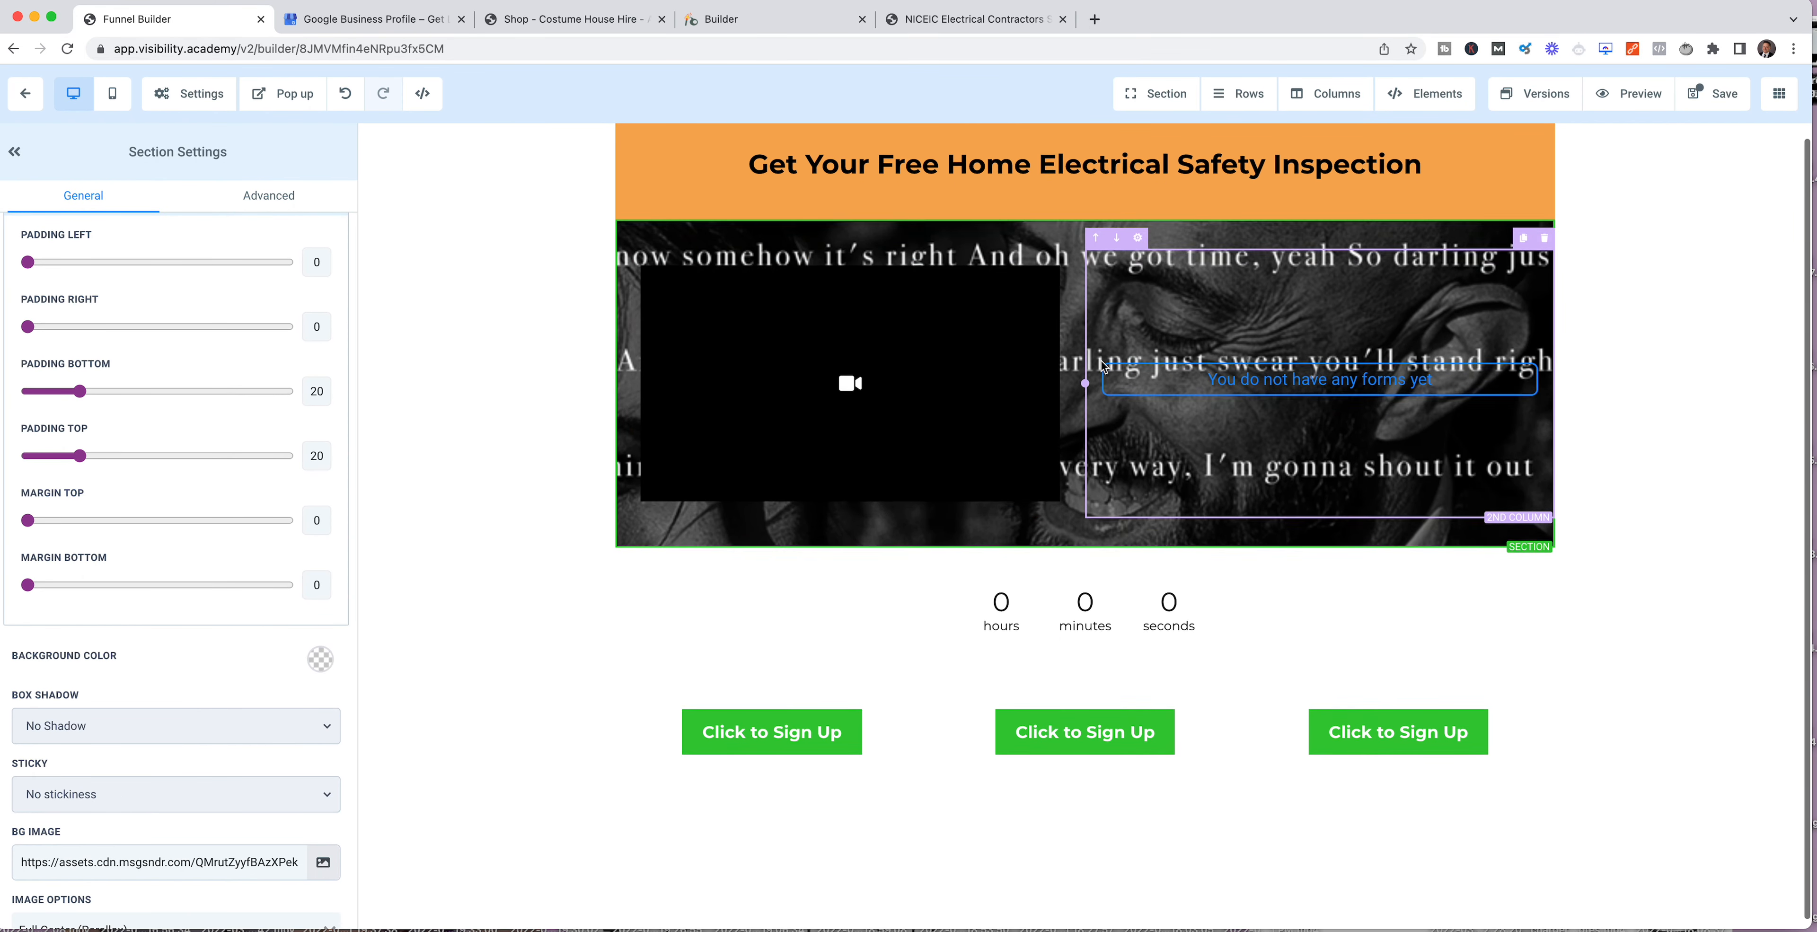
Step: Remove the background image from the video and form section and show its background color choices
triple_click(263, 853)
key("BackSpace")
scroll(495, 860, "down", 1)
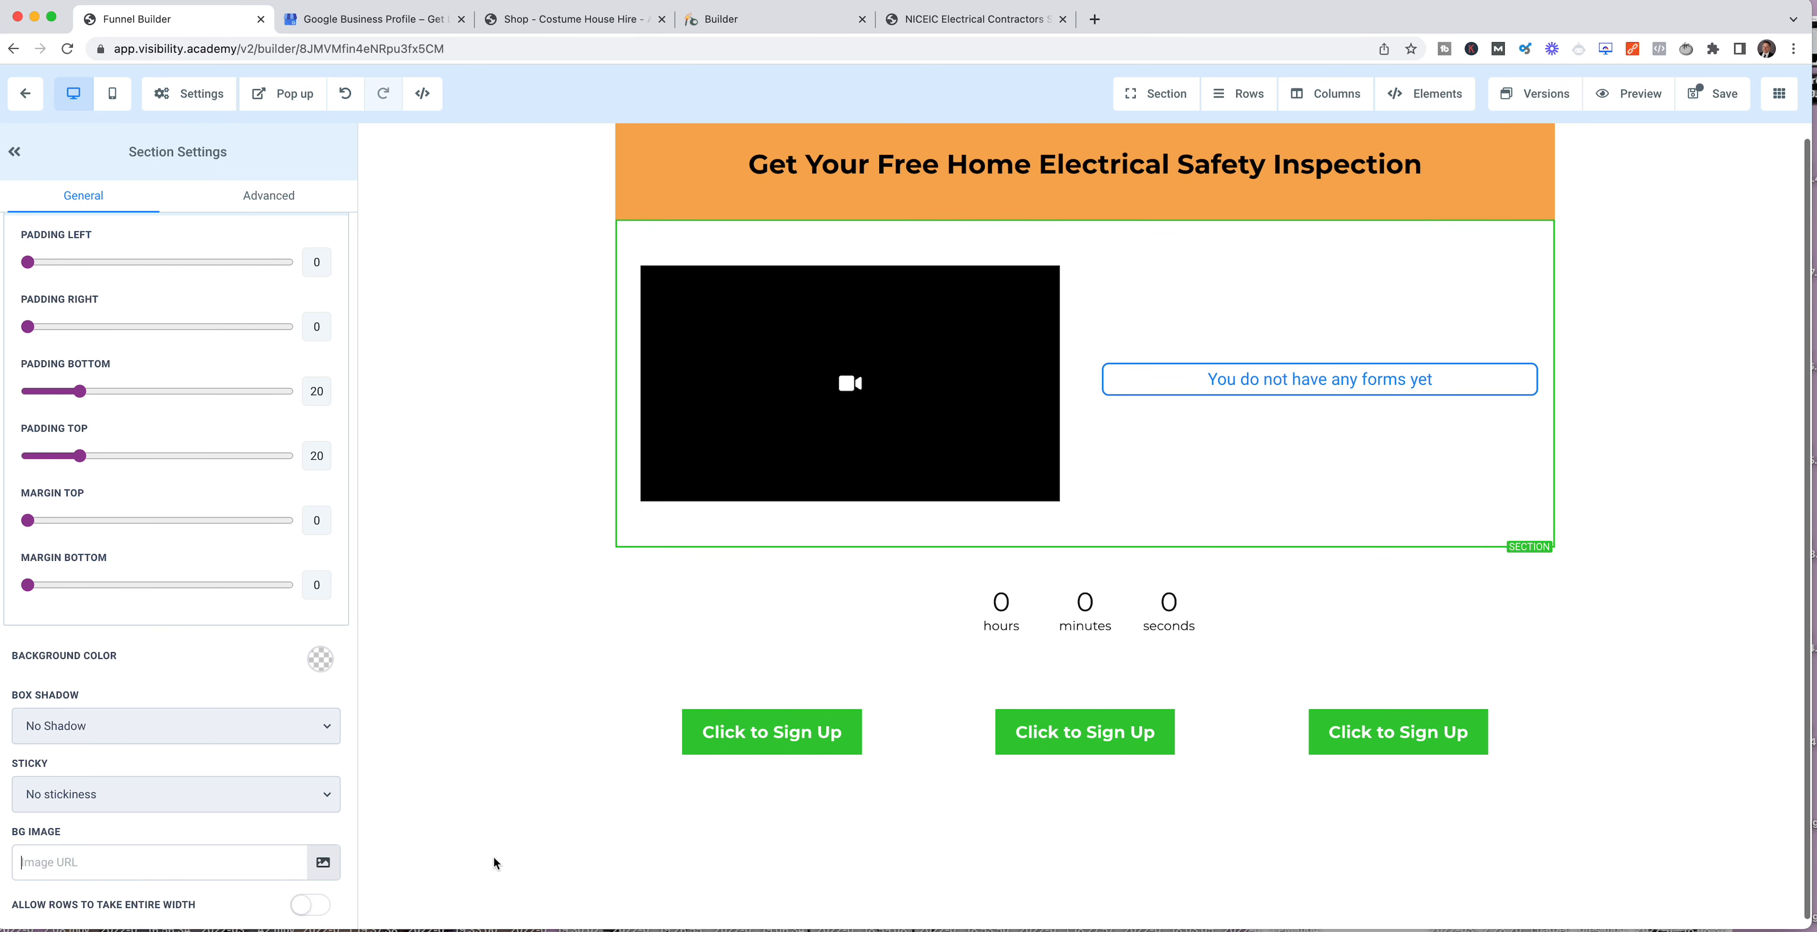
left_click(320, 659)
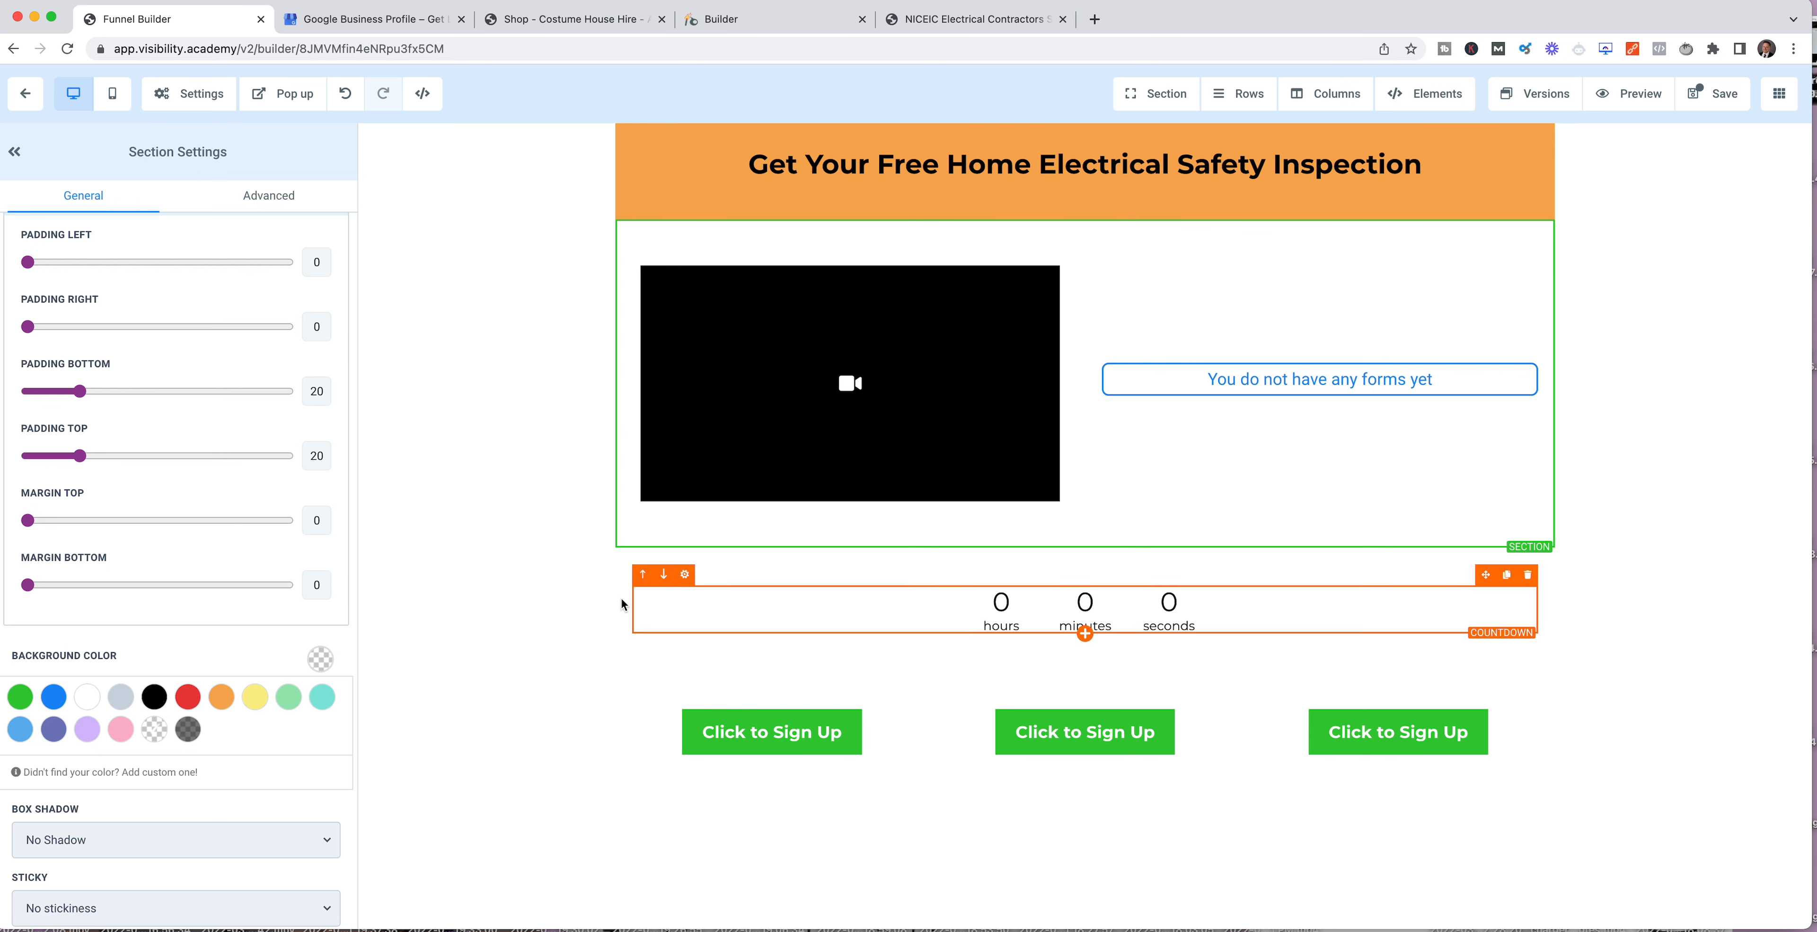
Step: Set the countdown's end date to 2022/06/15 and its end time to 9 AM
left_click(789, 607)
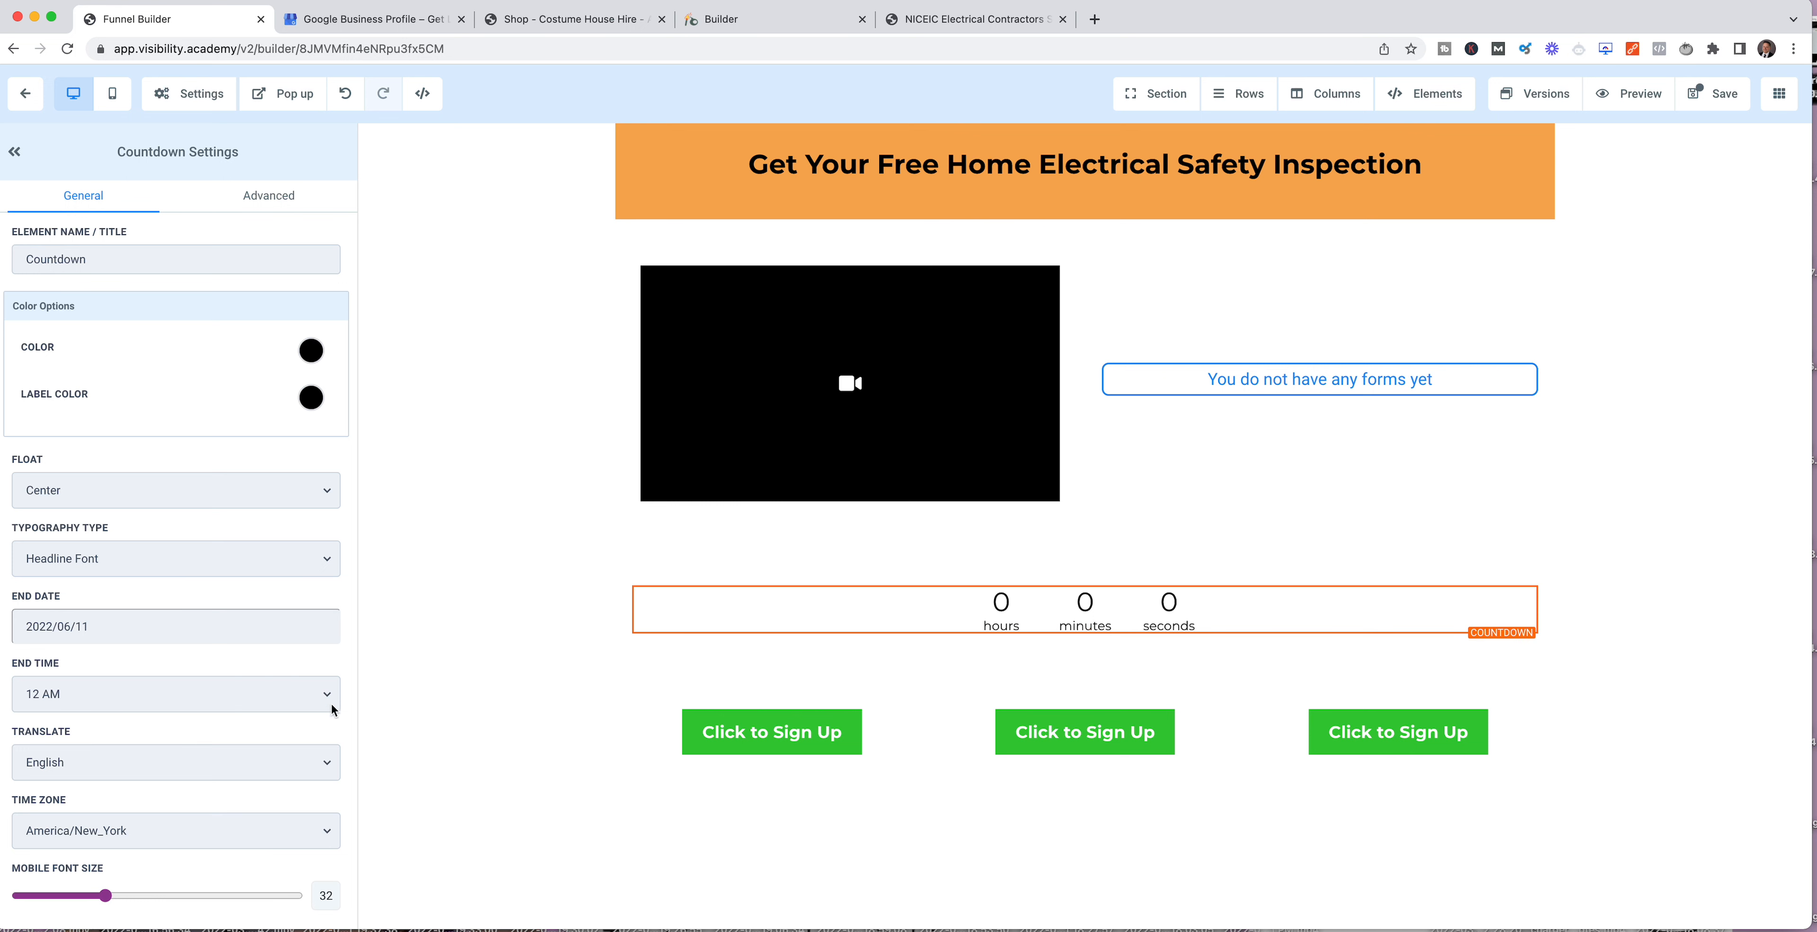
left_click(85, 631)
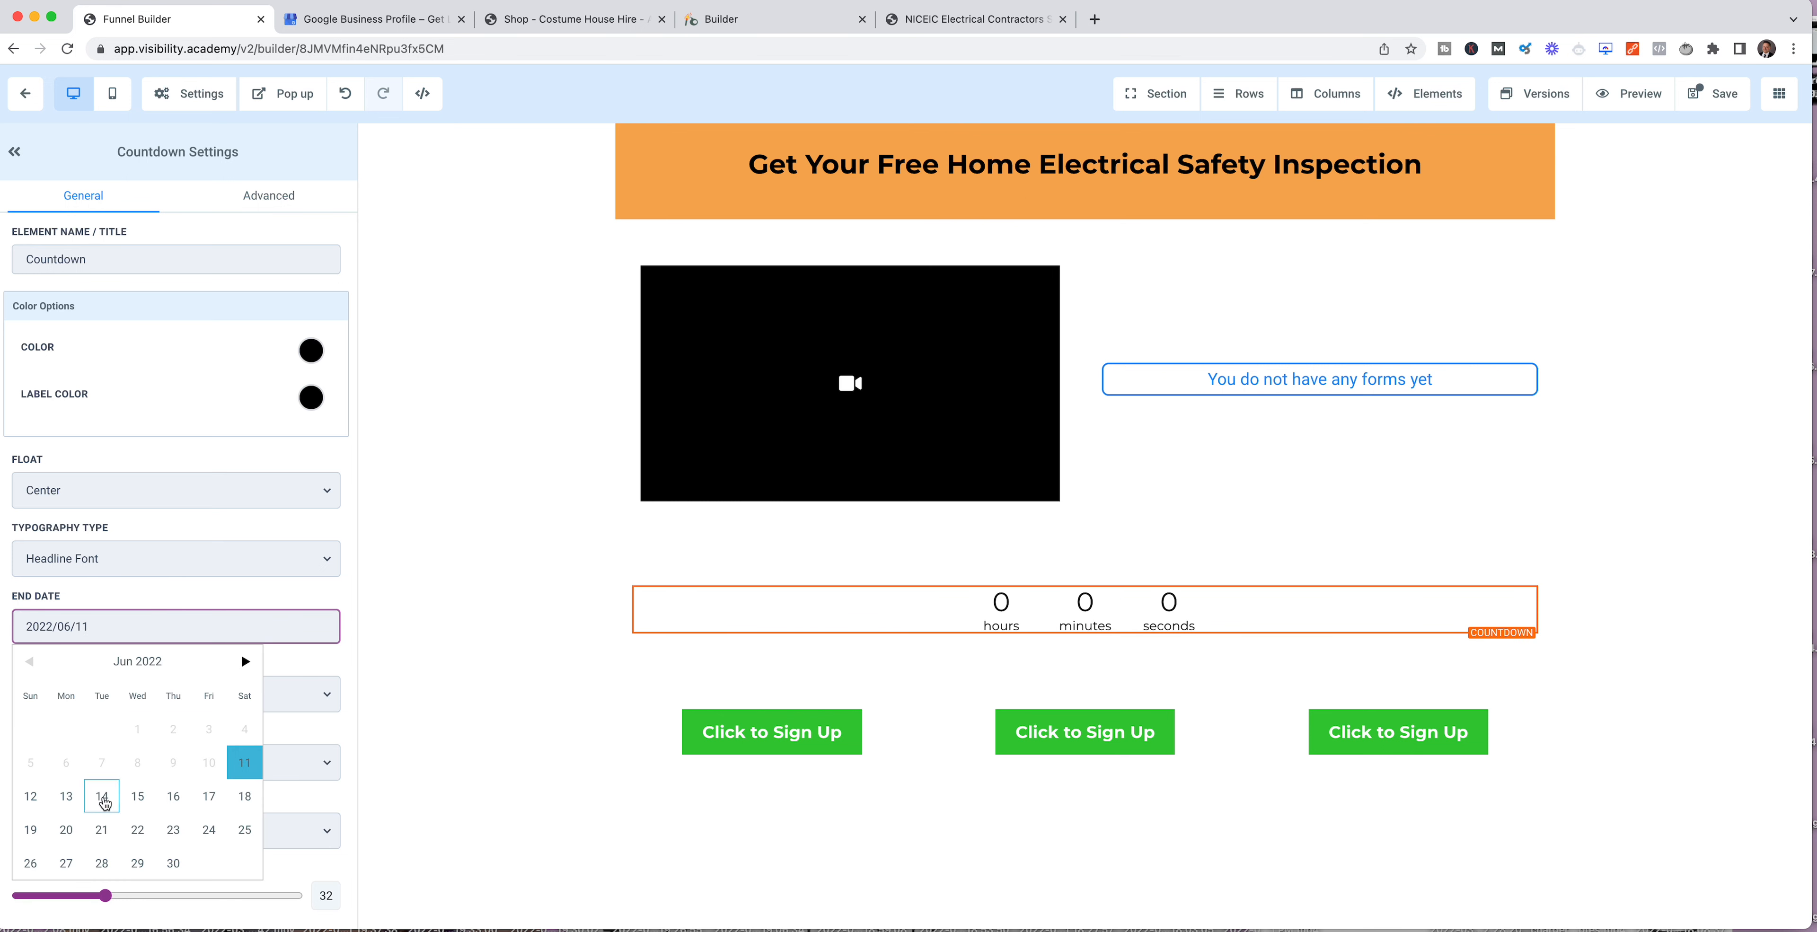
left_click(139, 801)
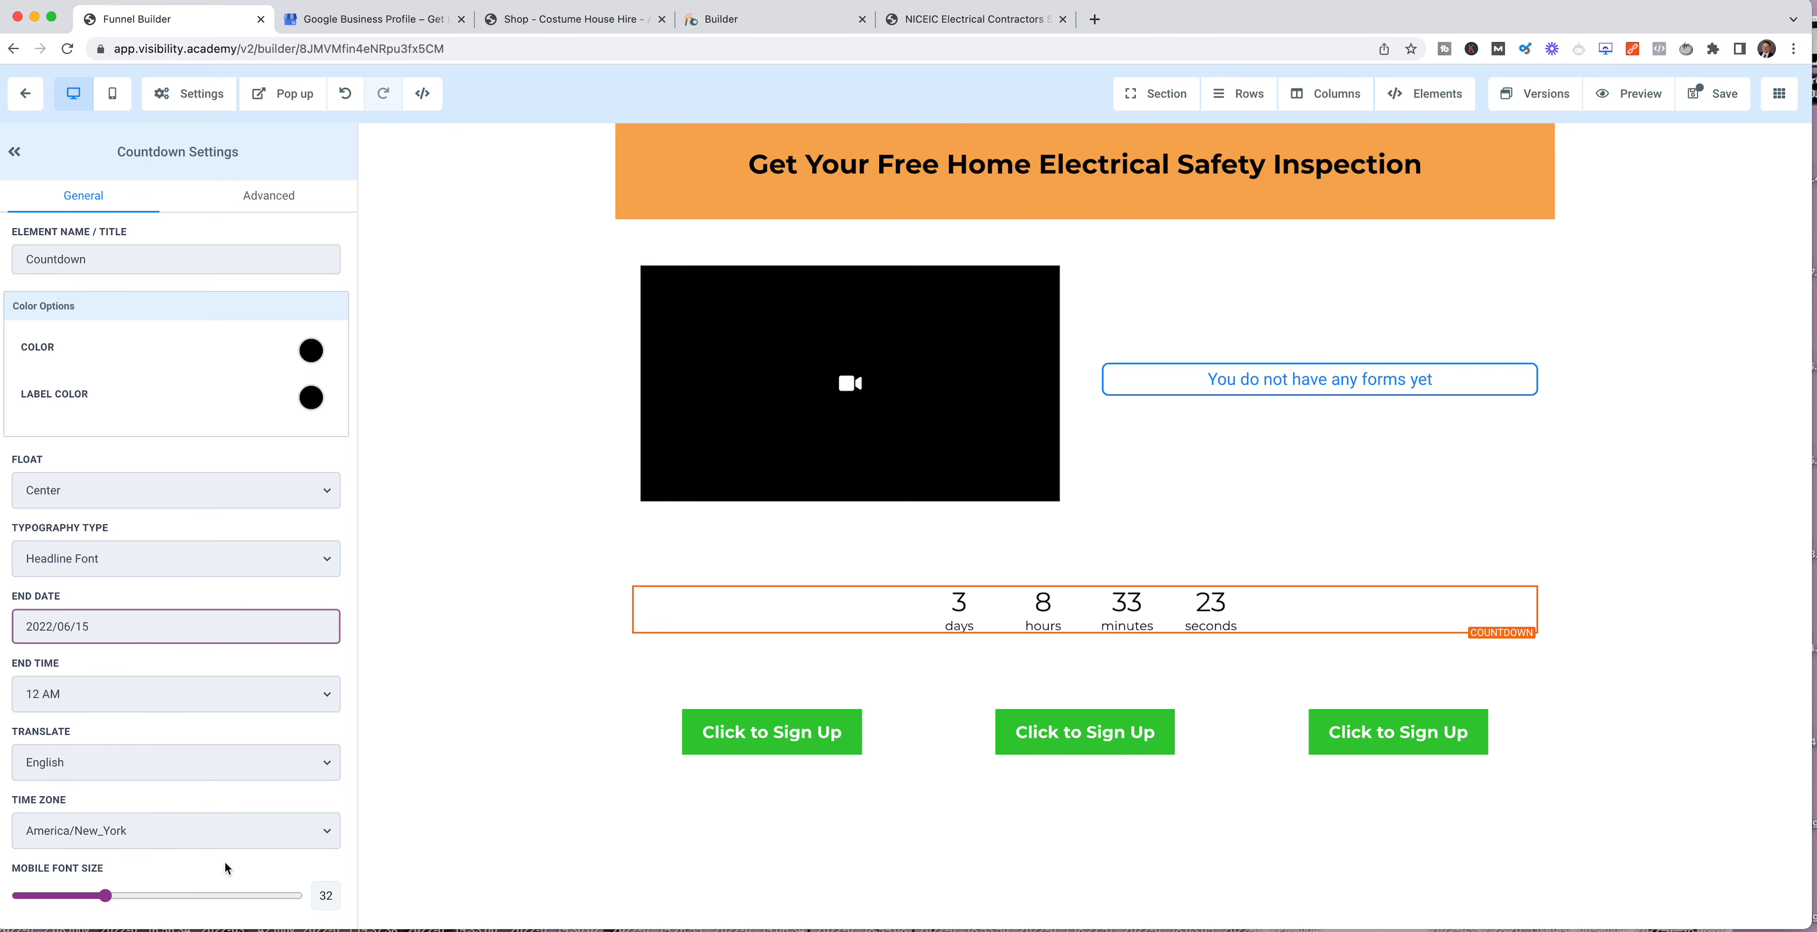
left_click(58, 695)
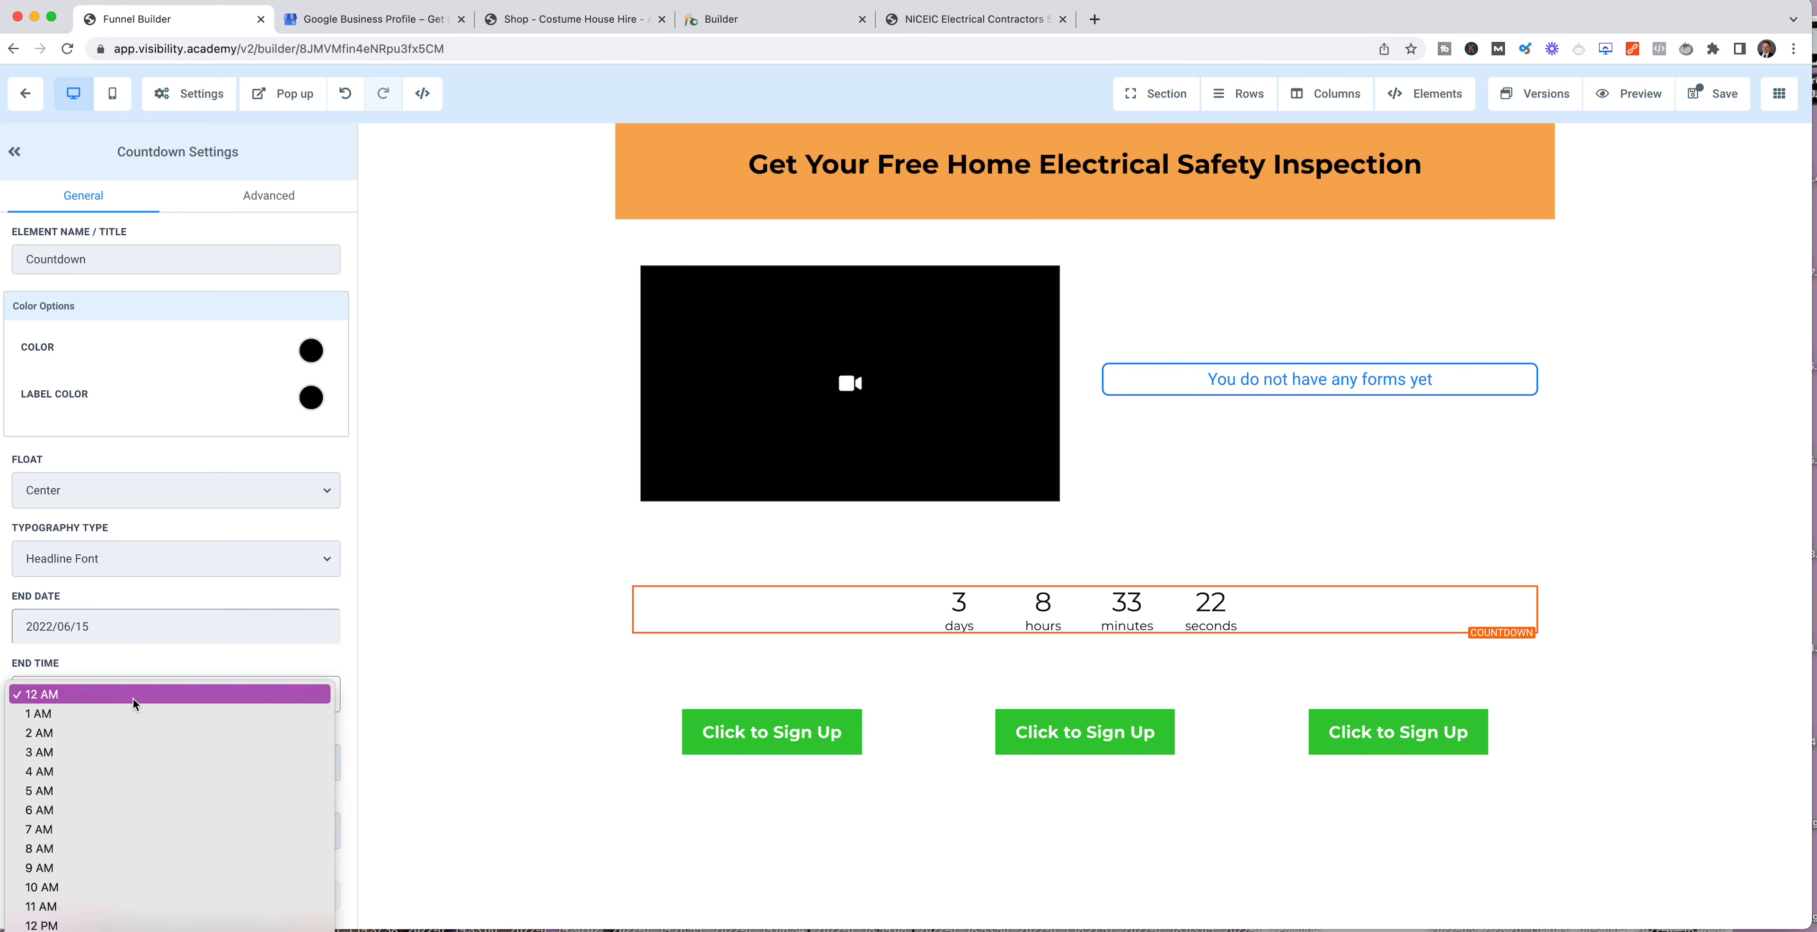
left_click(55, 875)
Step: Set the countdown's time zone to Europe/London
scroll(305, 732, "down", 2)
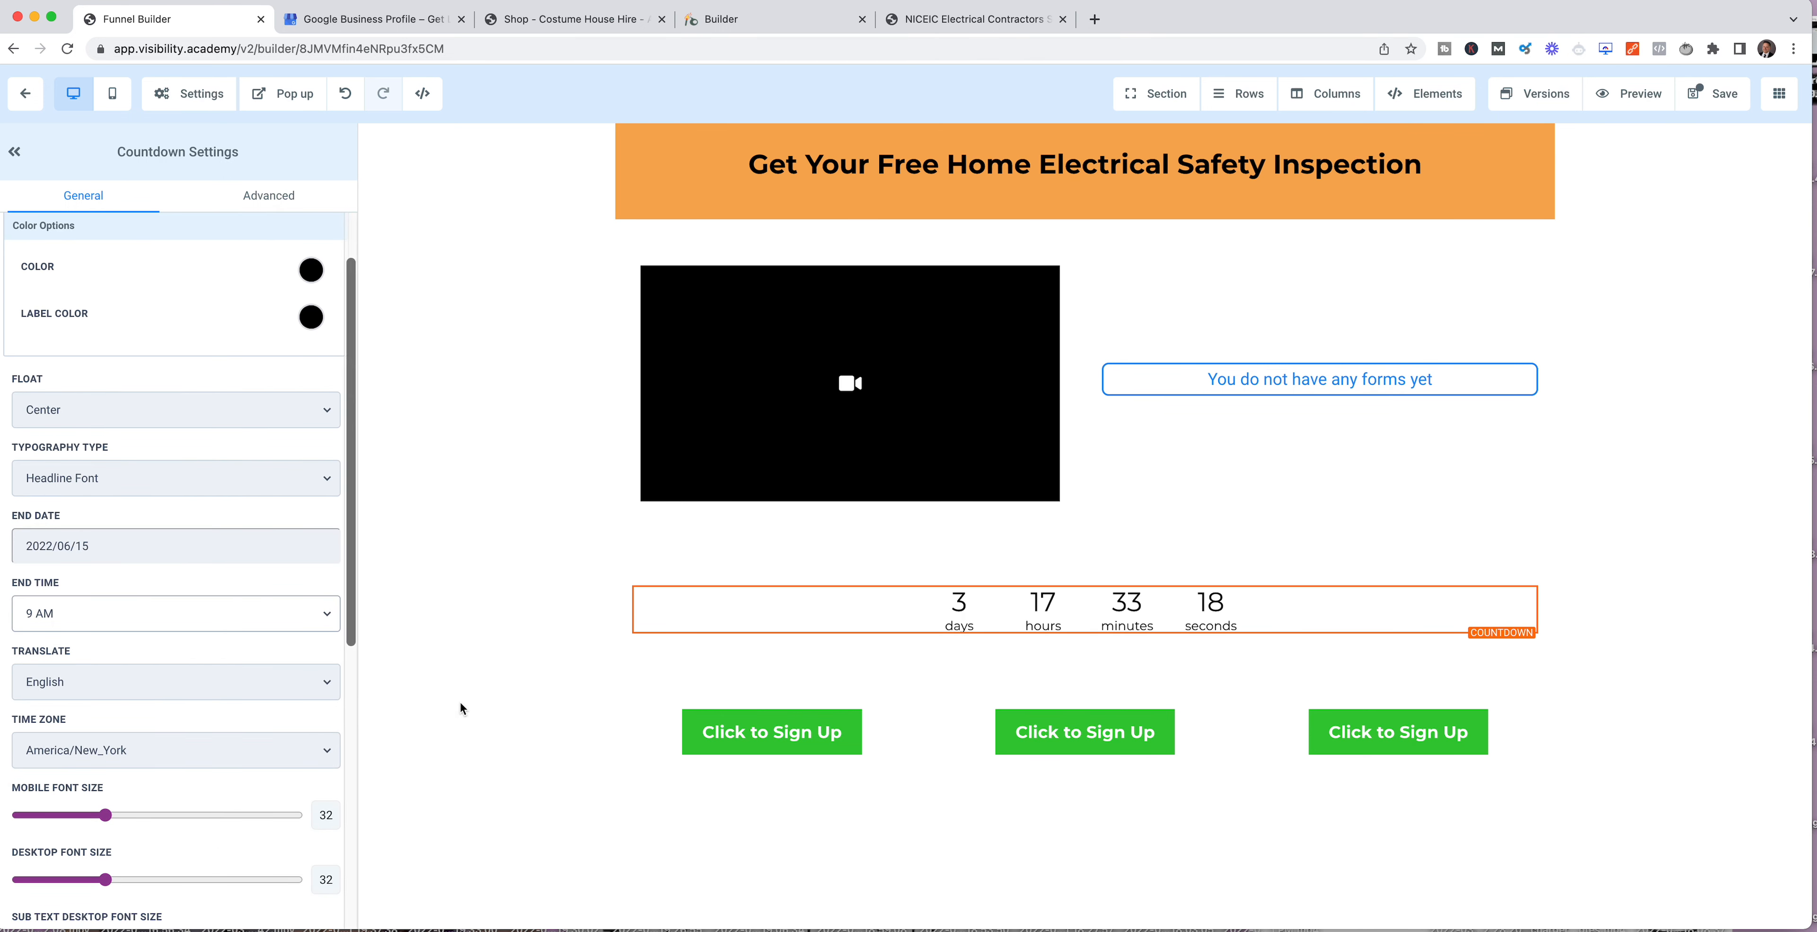
left_click(314, 762)
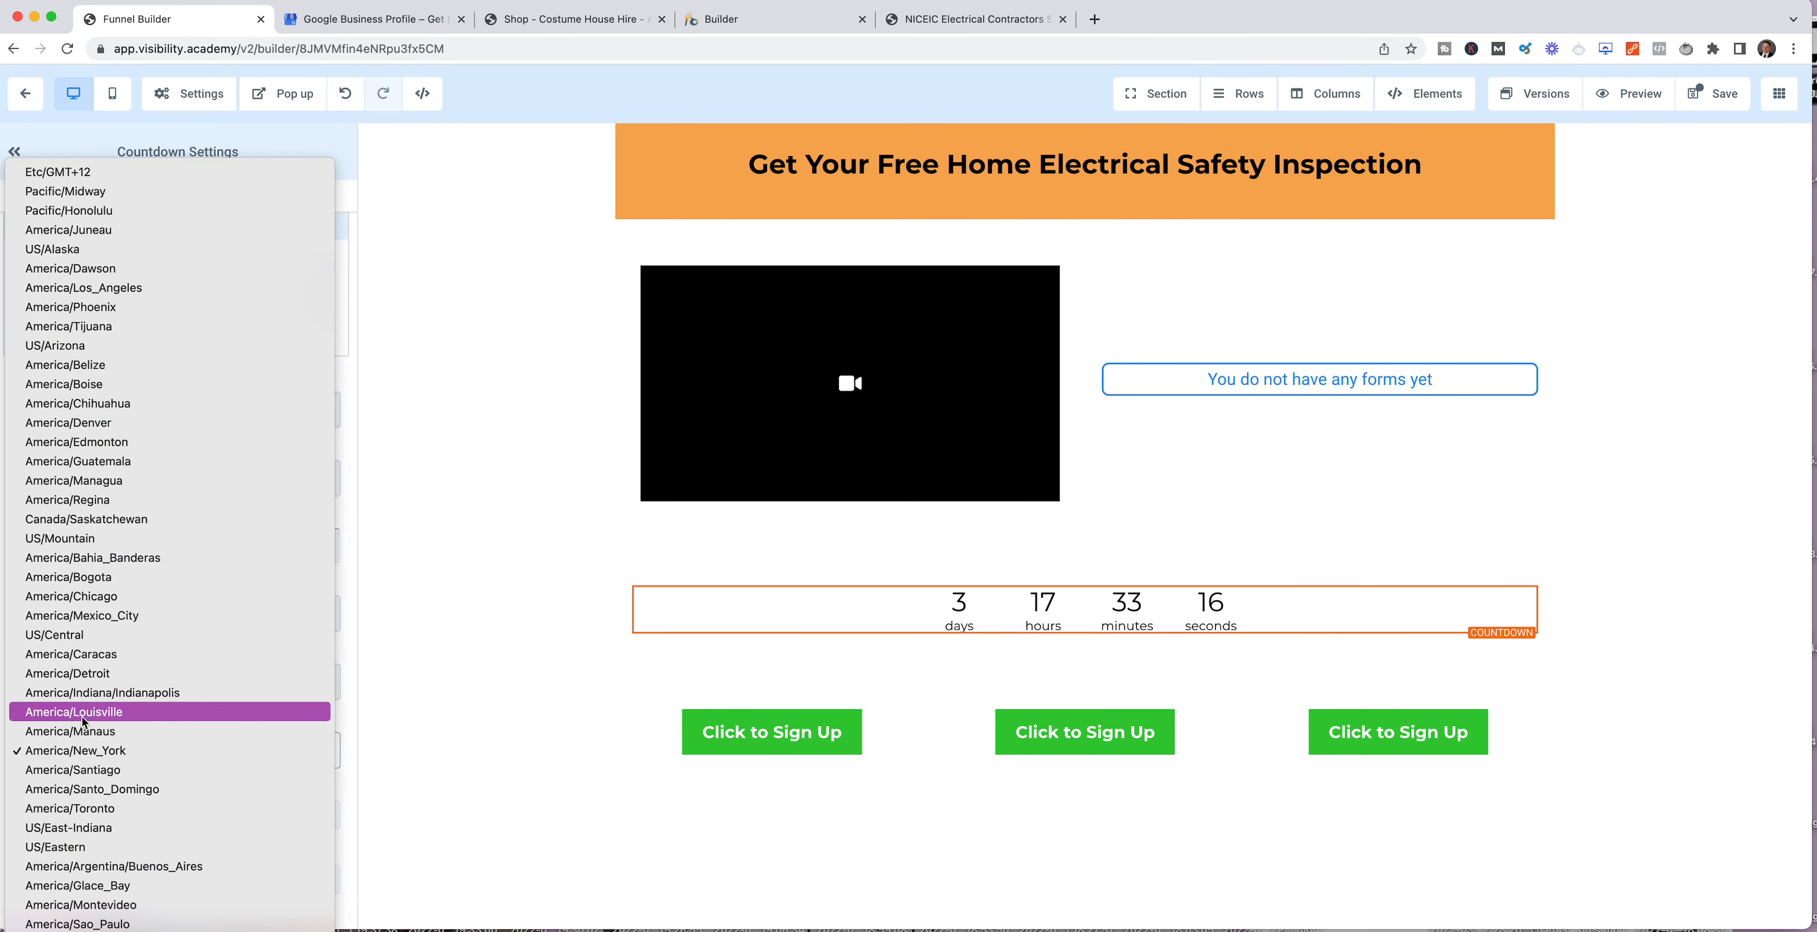
scroll(83, 486, "down", 10)
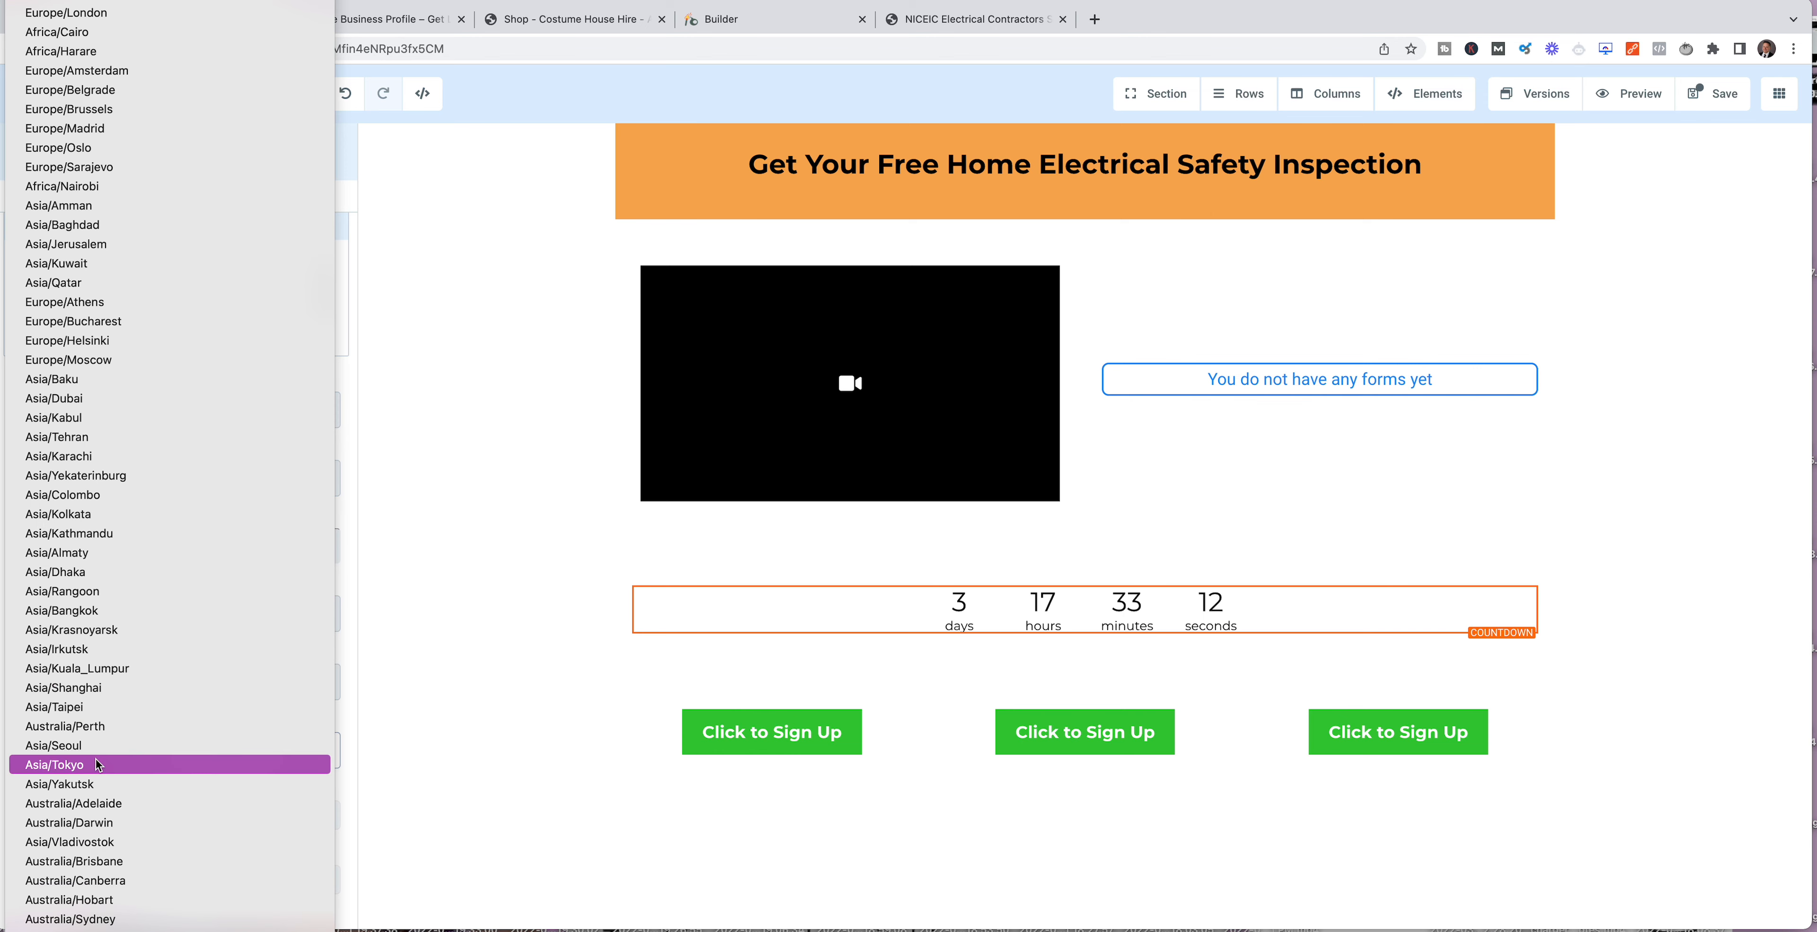
scroll(111, 310, "up", 5)
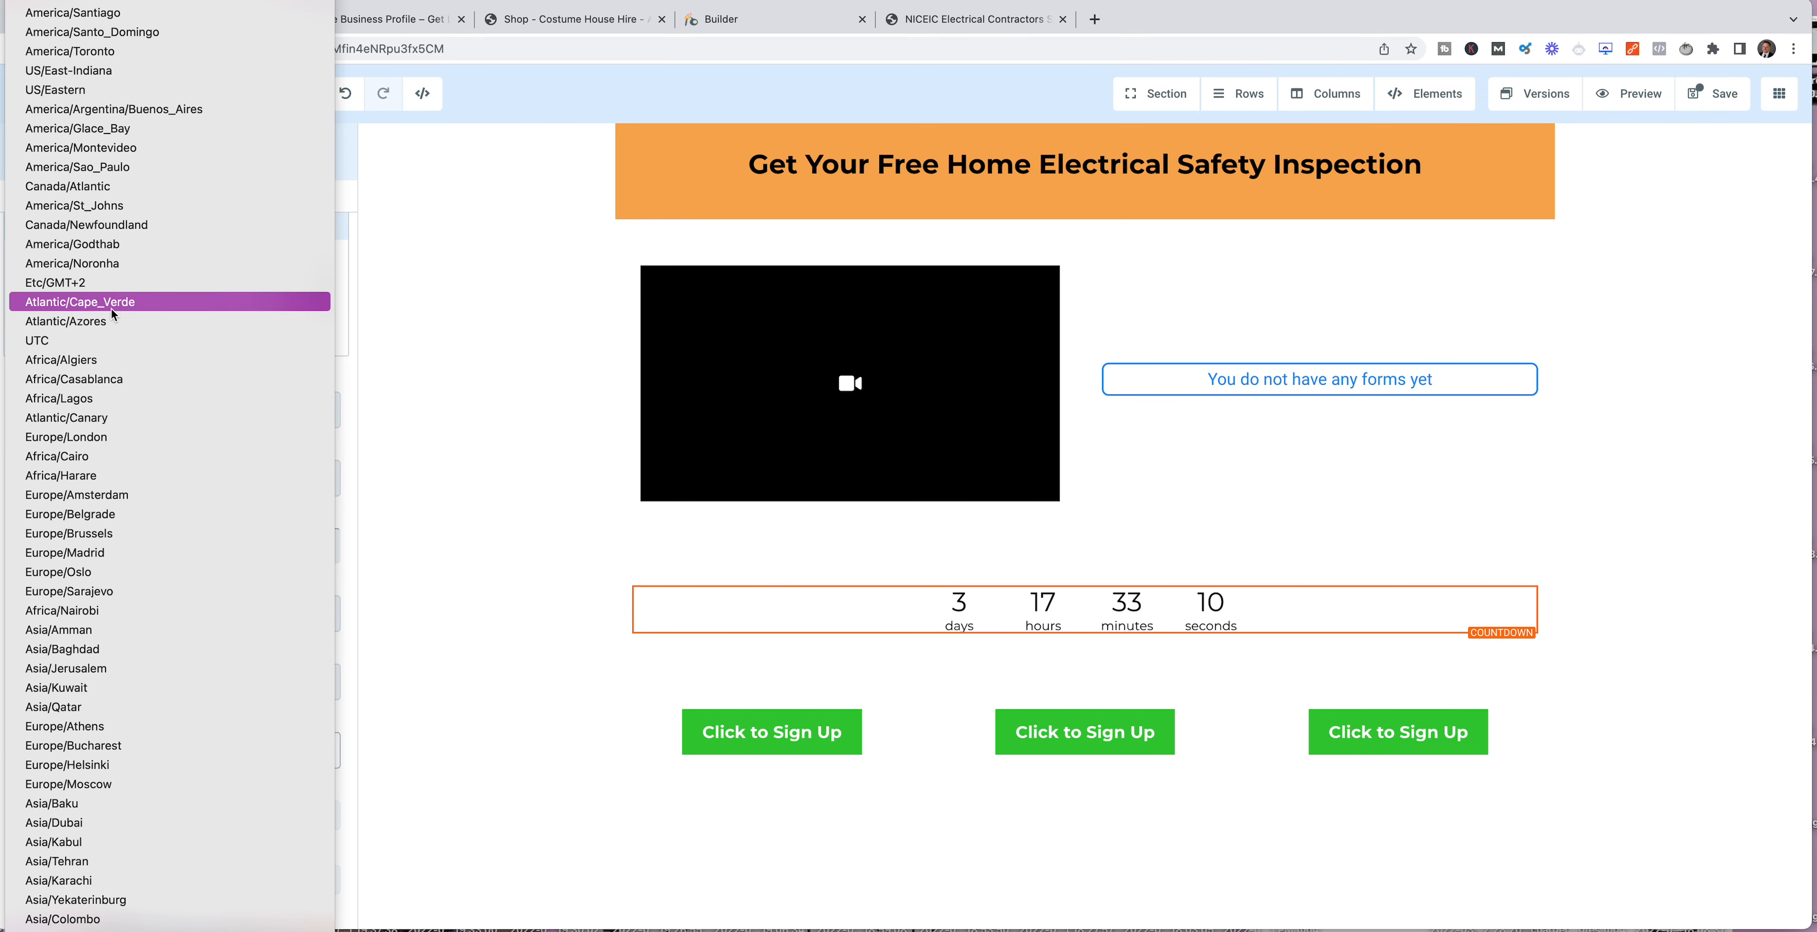
left_click(67, 436)
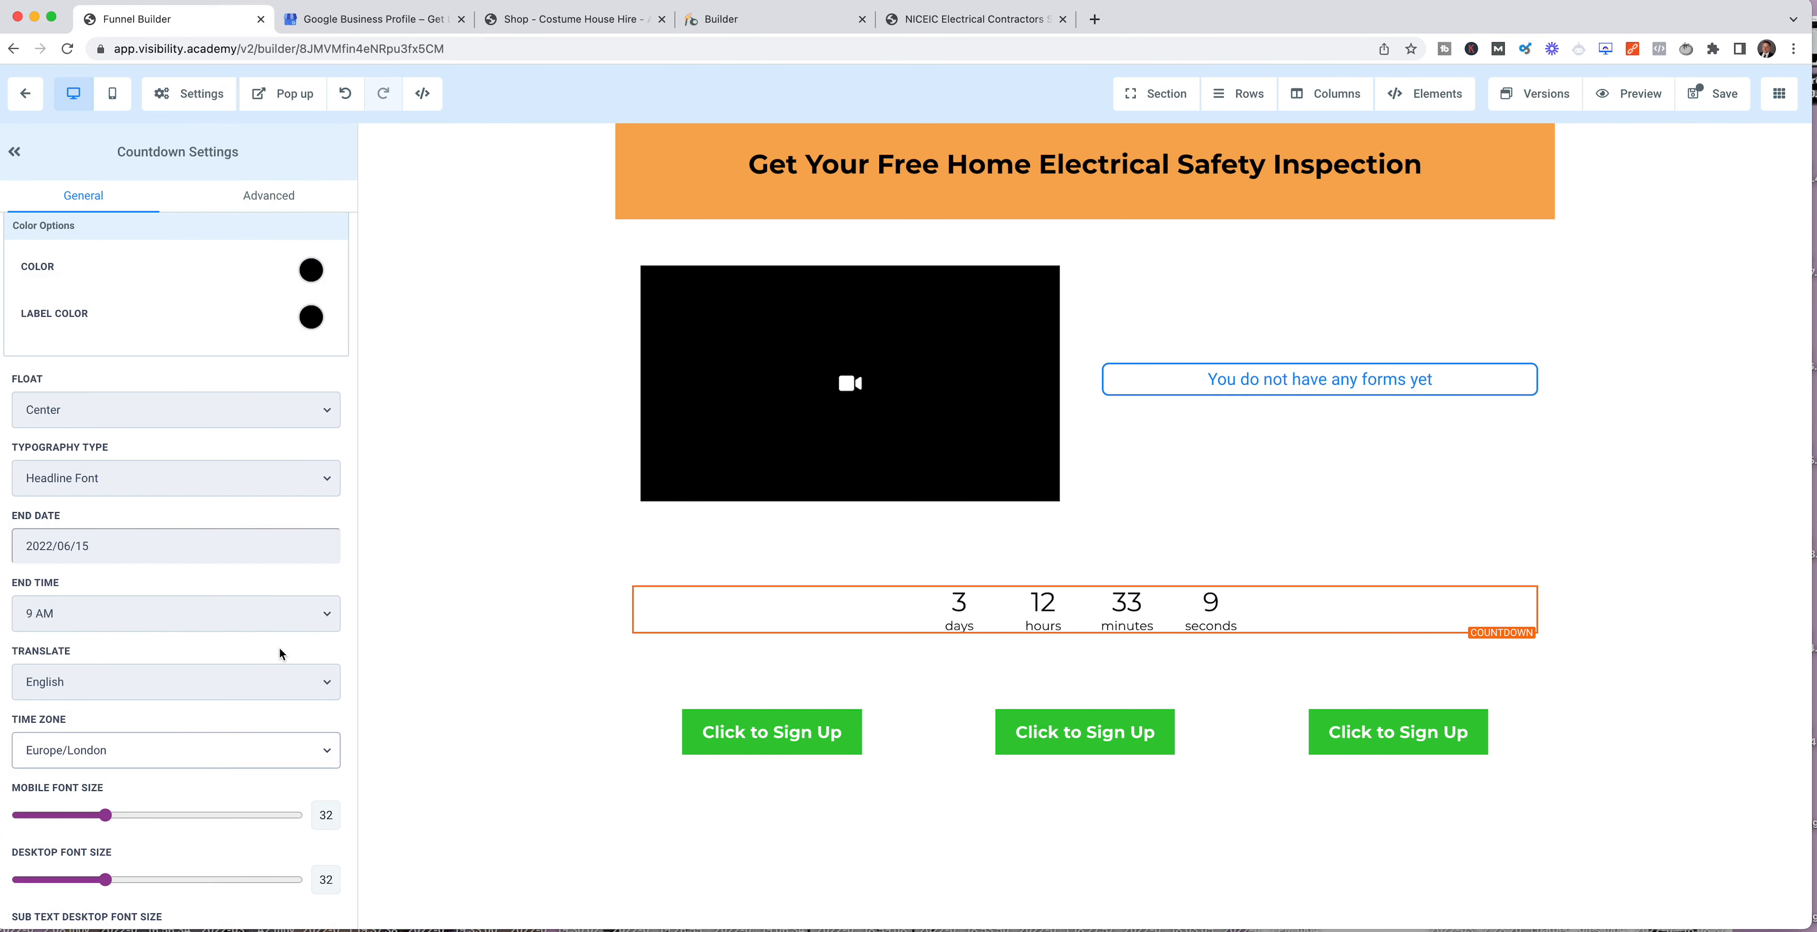
Step: Set the countdown's expire action to Show & Hide Element
scroll(230, 832, "down", 6)
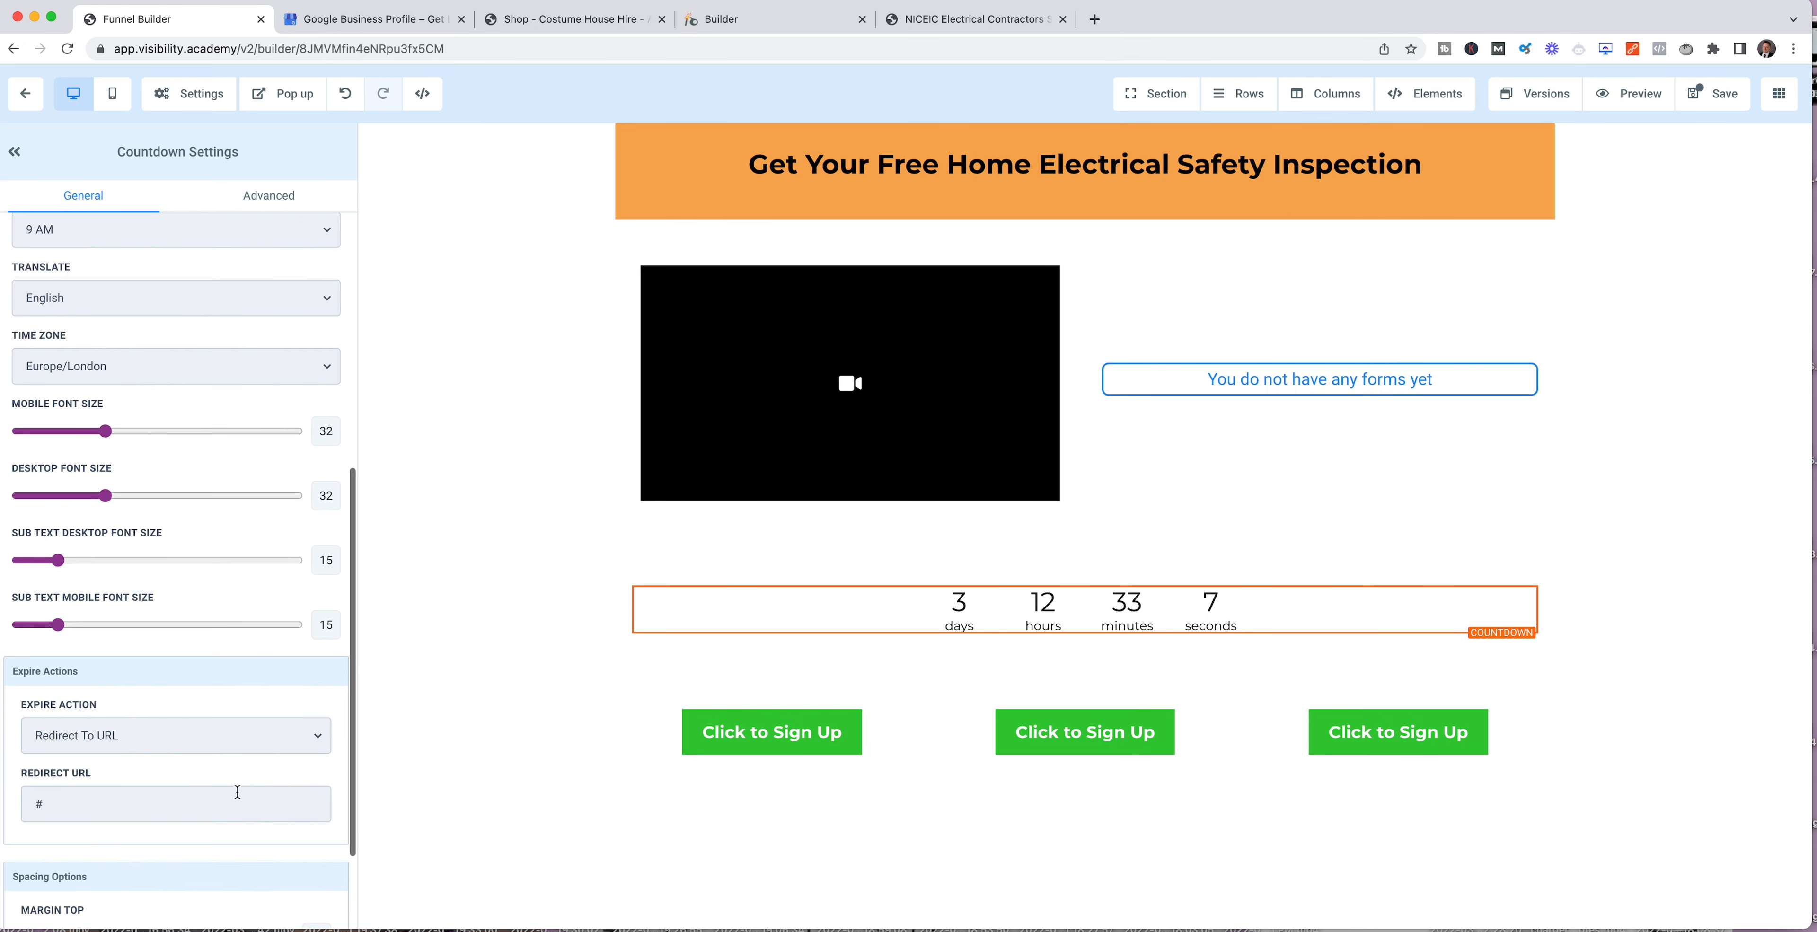
scroll(186, 623, "down", 2)
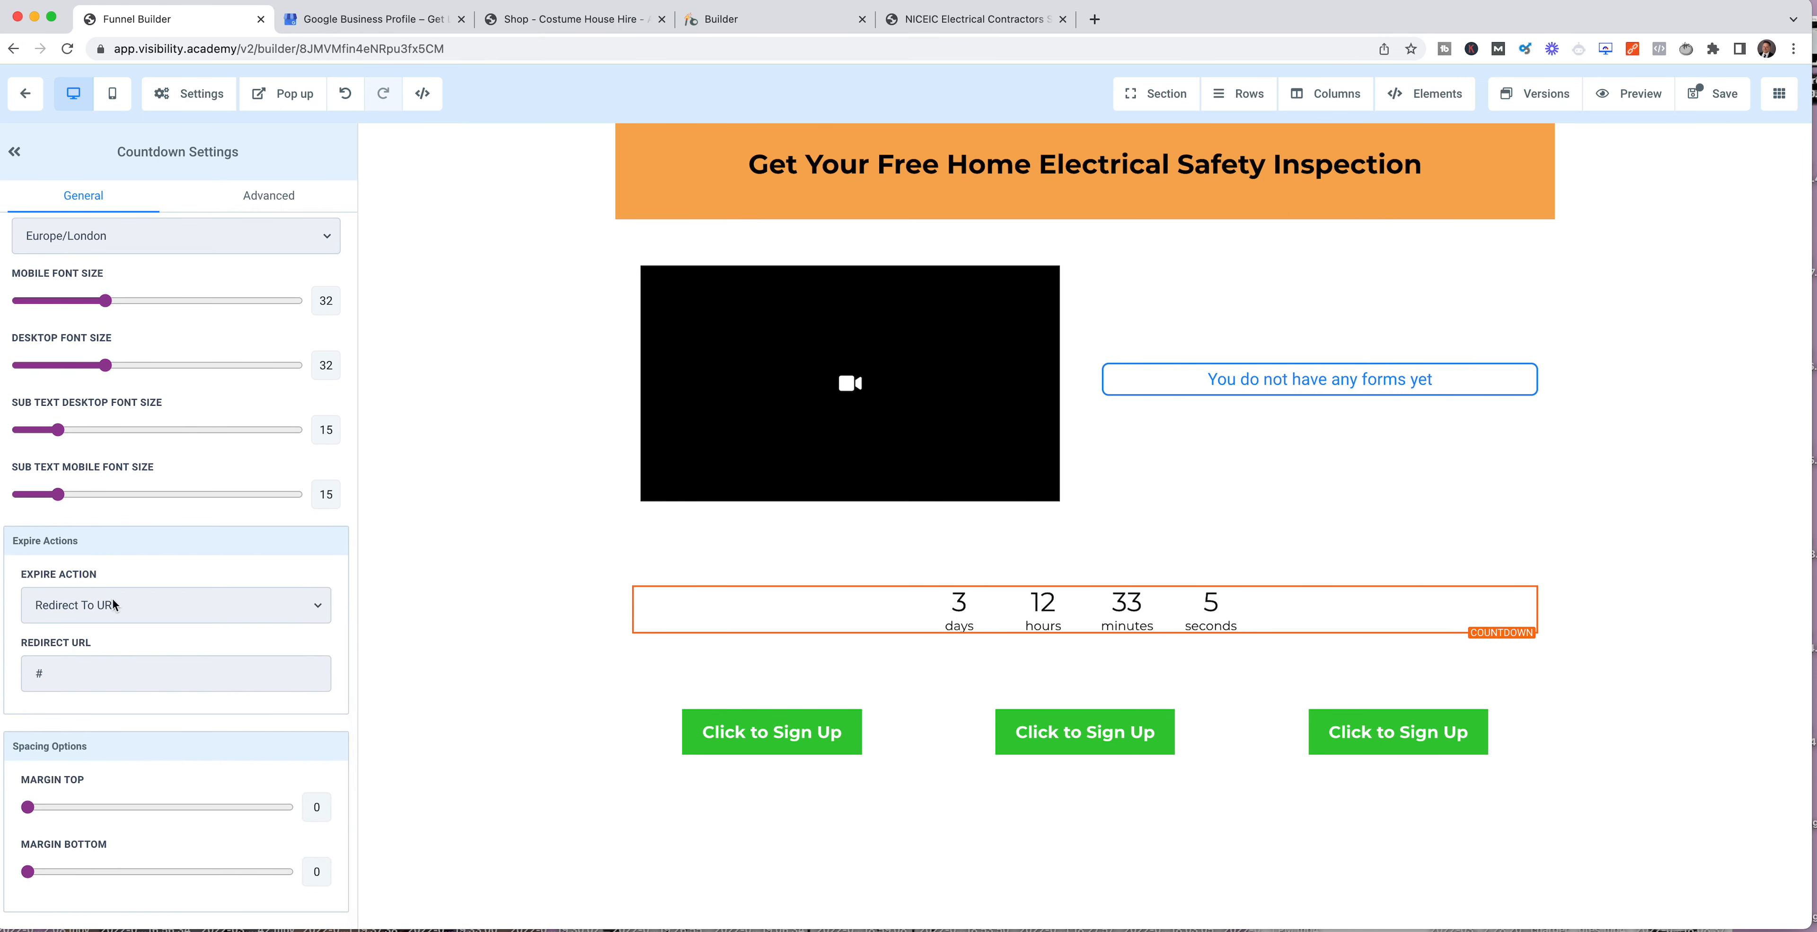
left_click(225, 612)
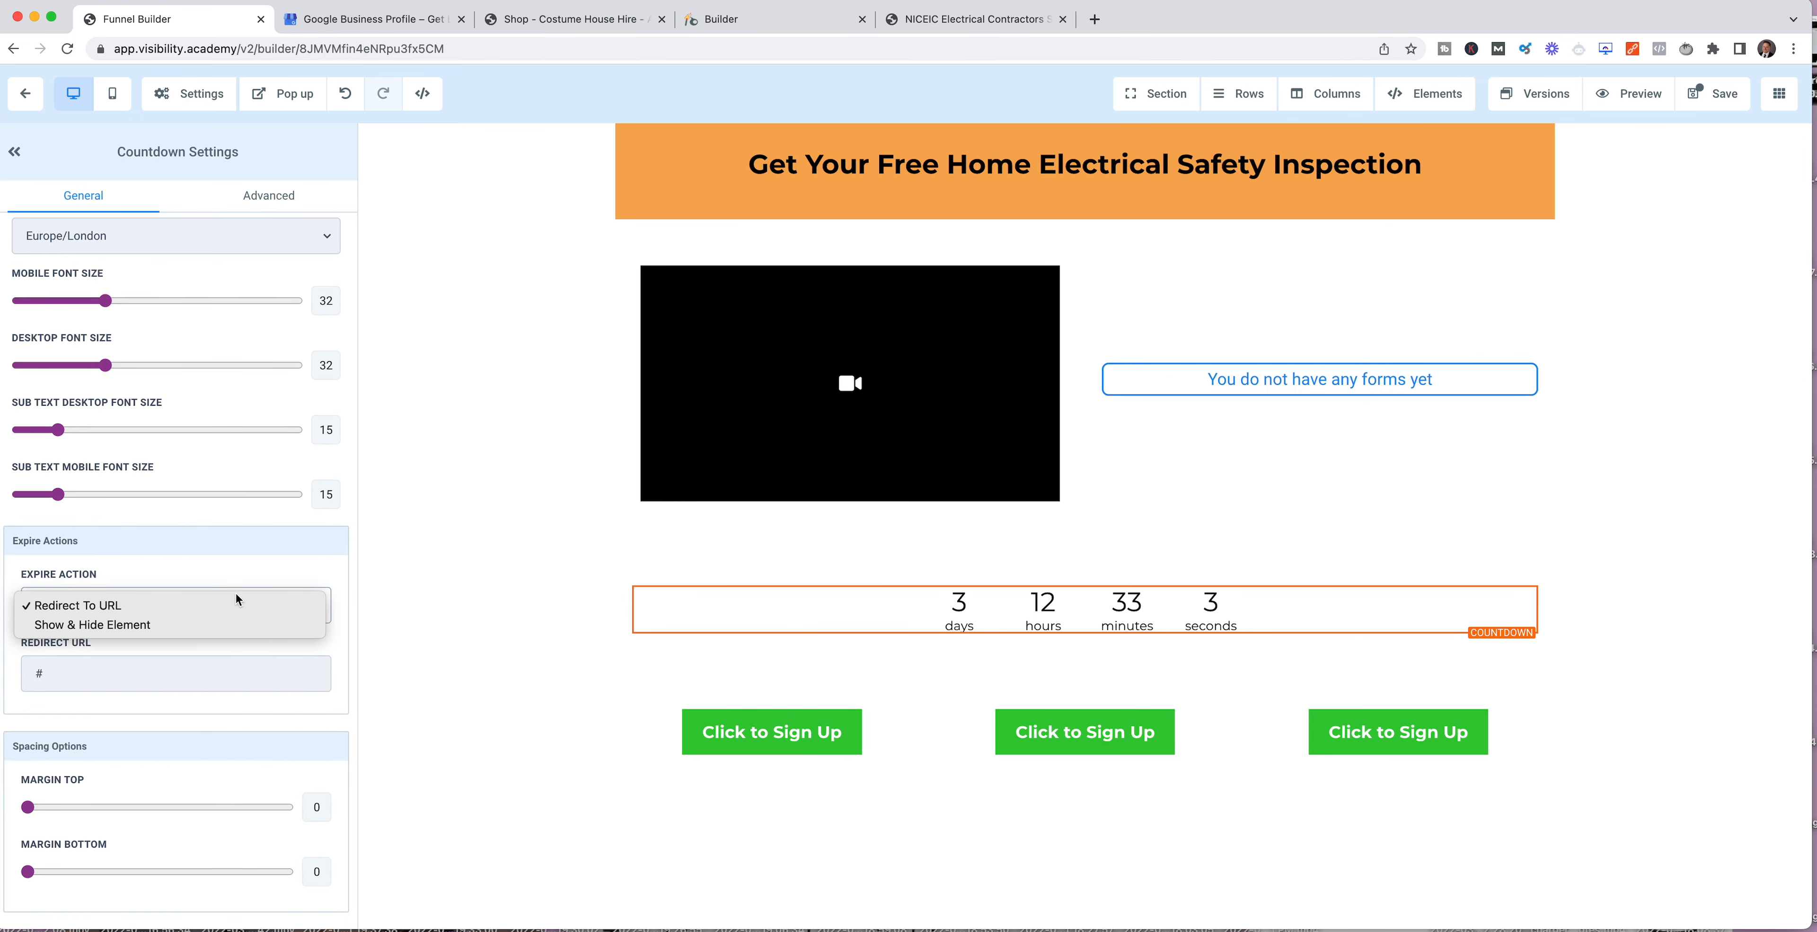
left_click(148, 626)
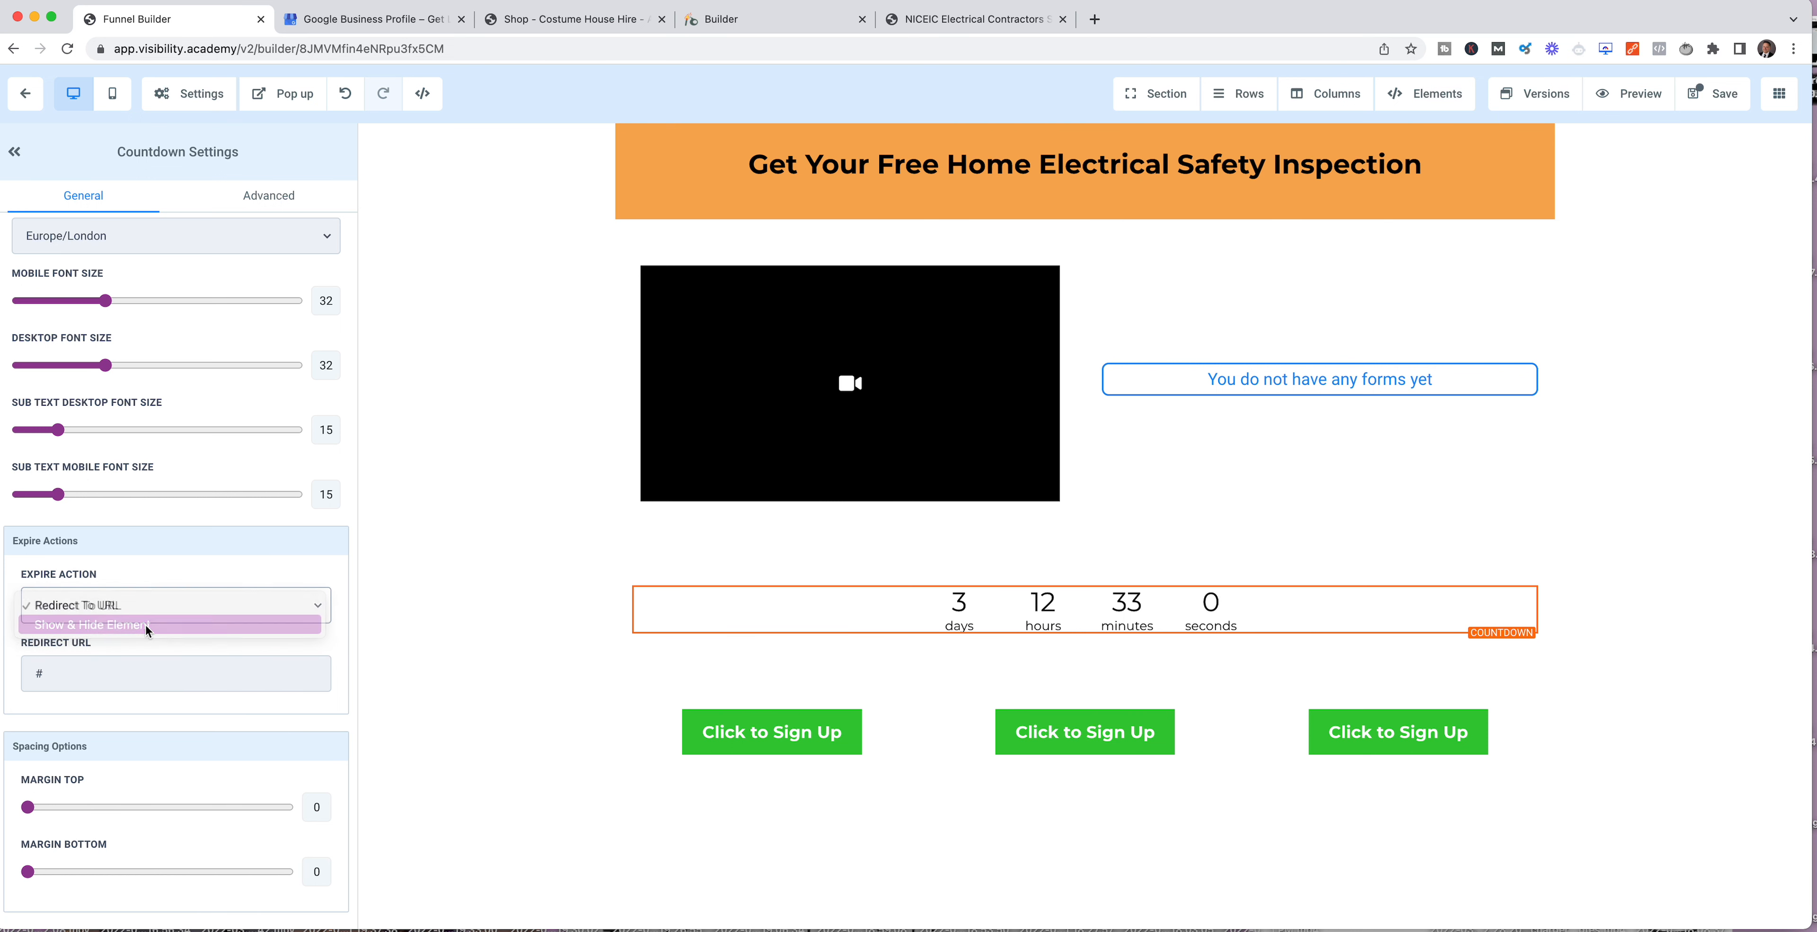
Step: Try out the 3 Column Row as the element to hide when the countdown expires, and clear the selection
left_click(184, 677)
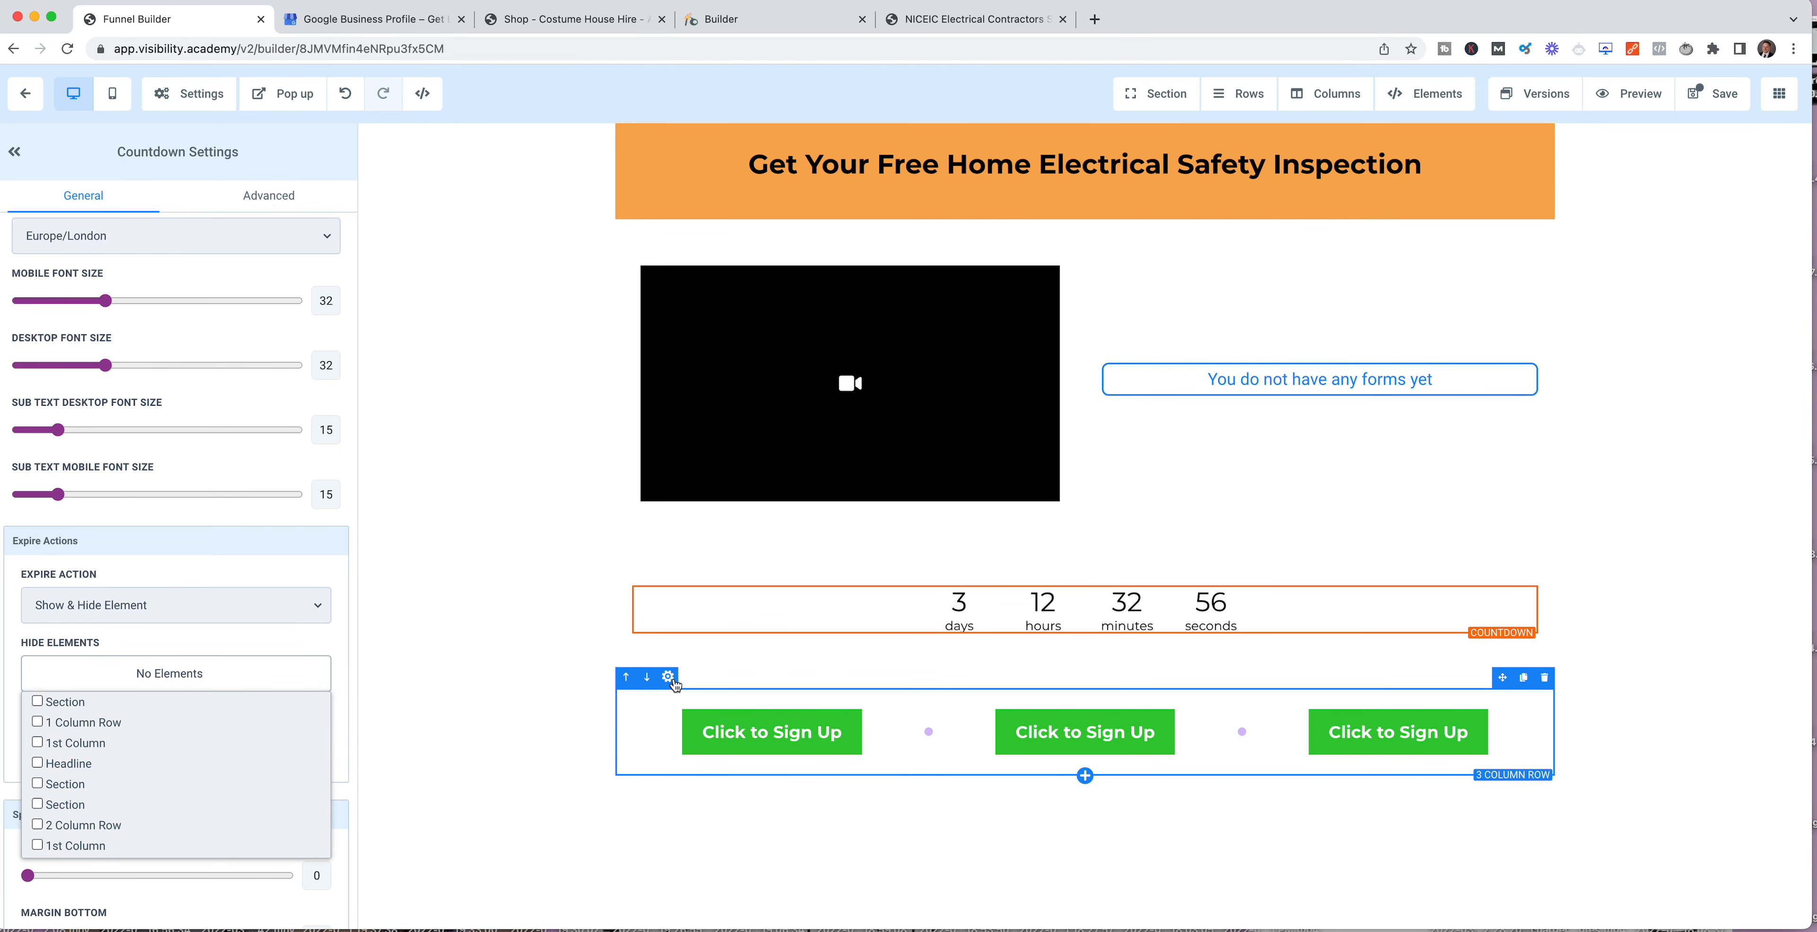
scroll(145, 792, "down", 3)
scroll(150, 785, "down", 3)
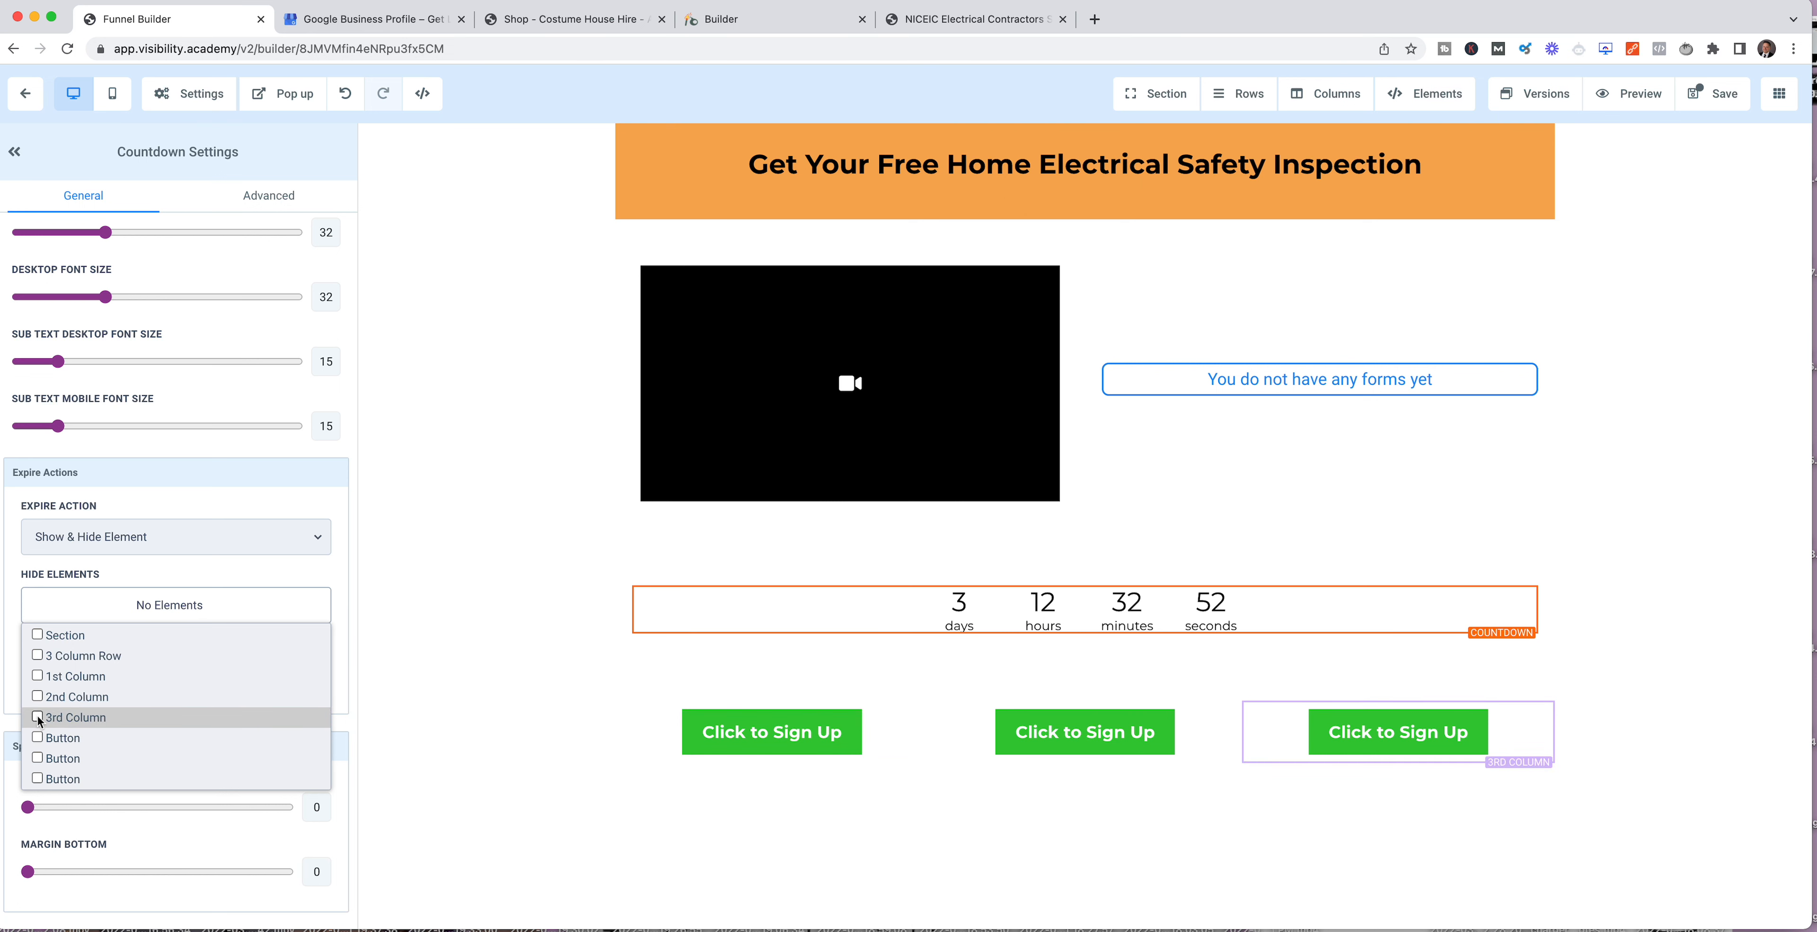
left_click(37, 718)
left_click(38, 718)
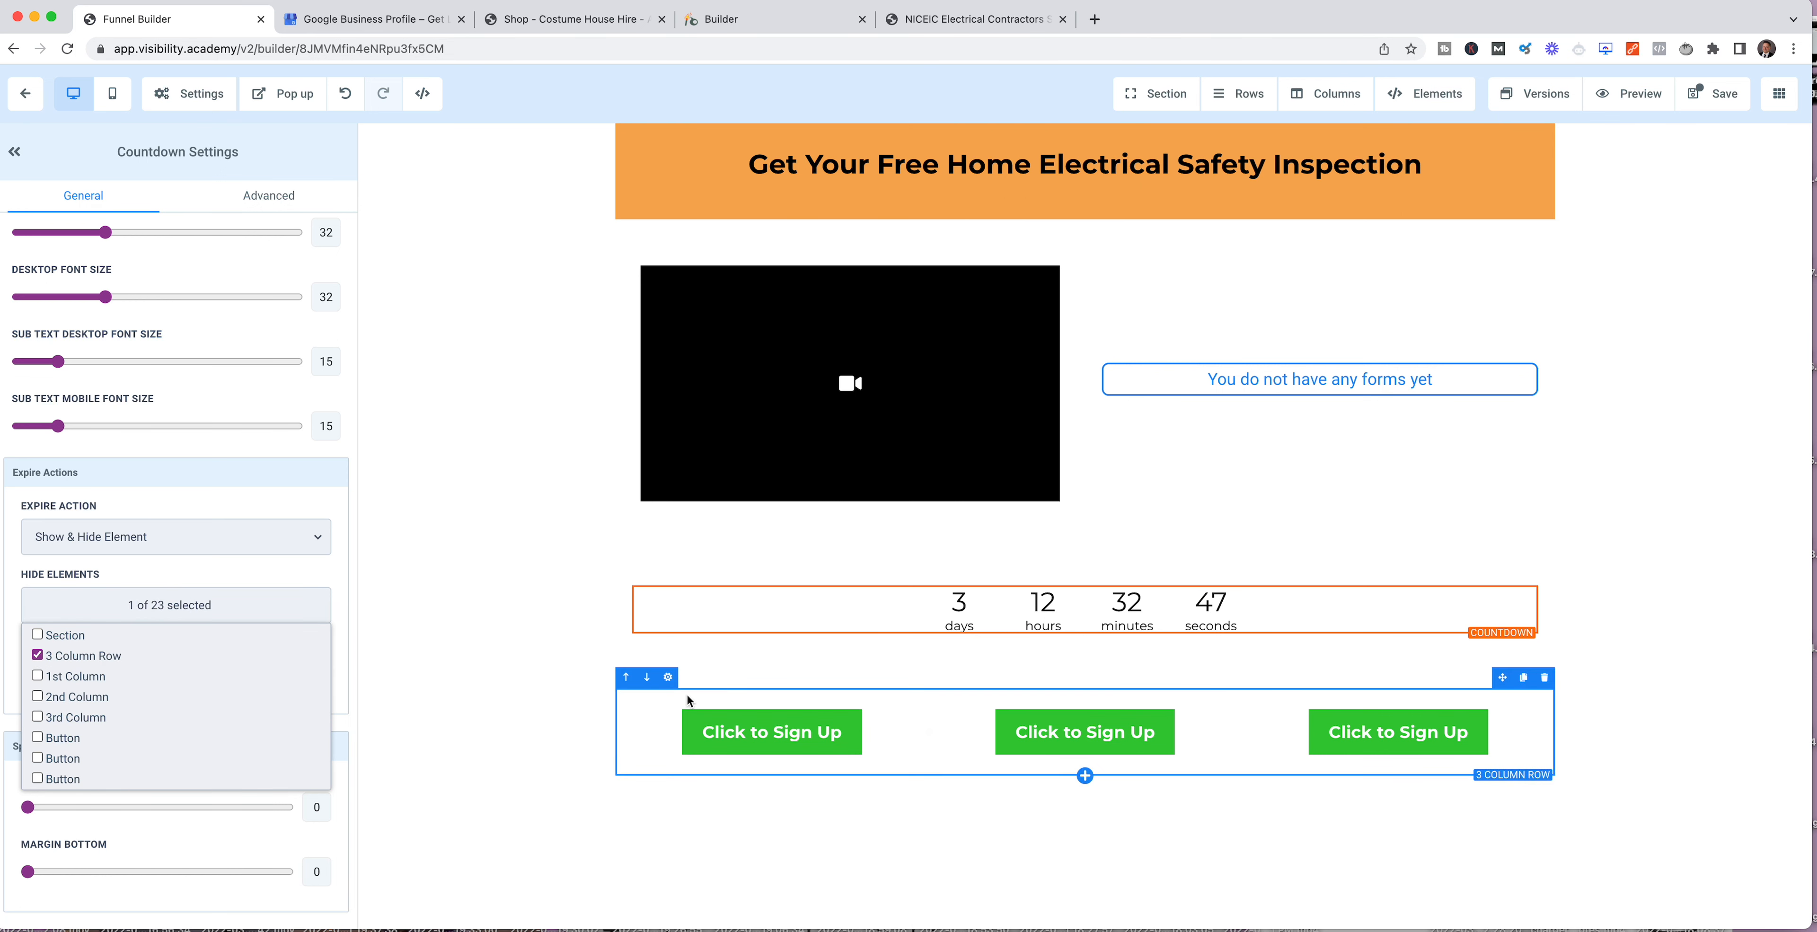
left_click(38, 656)
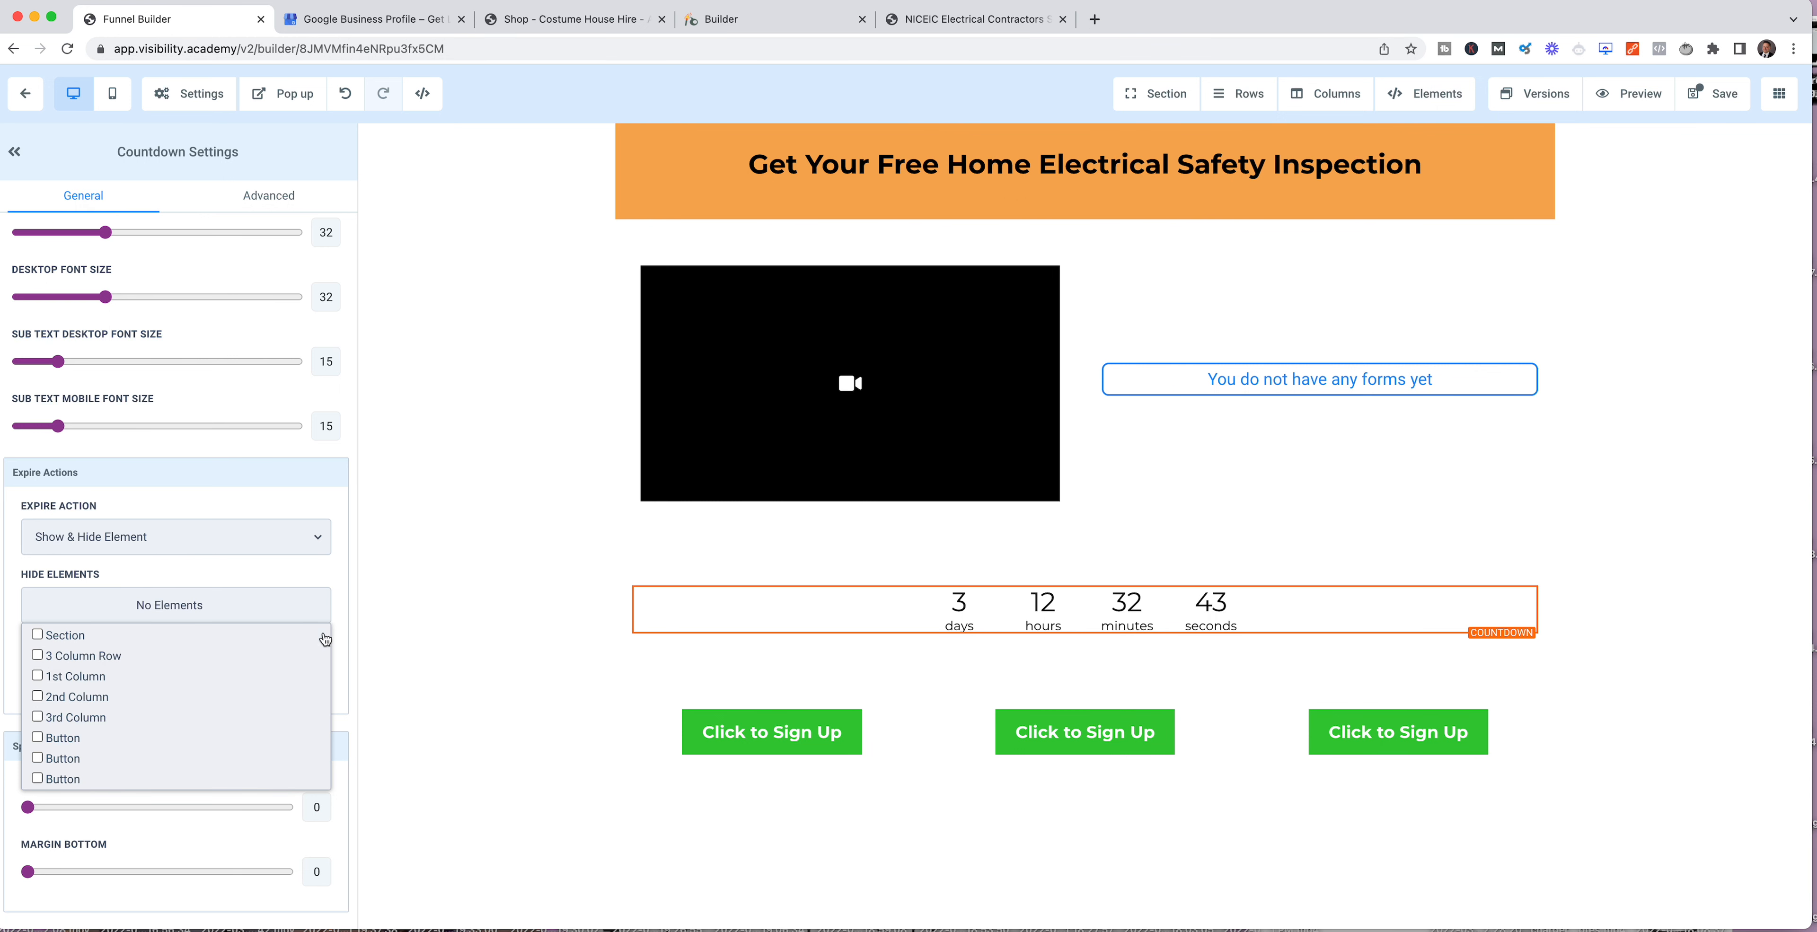
left_click(304, 607)
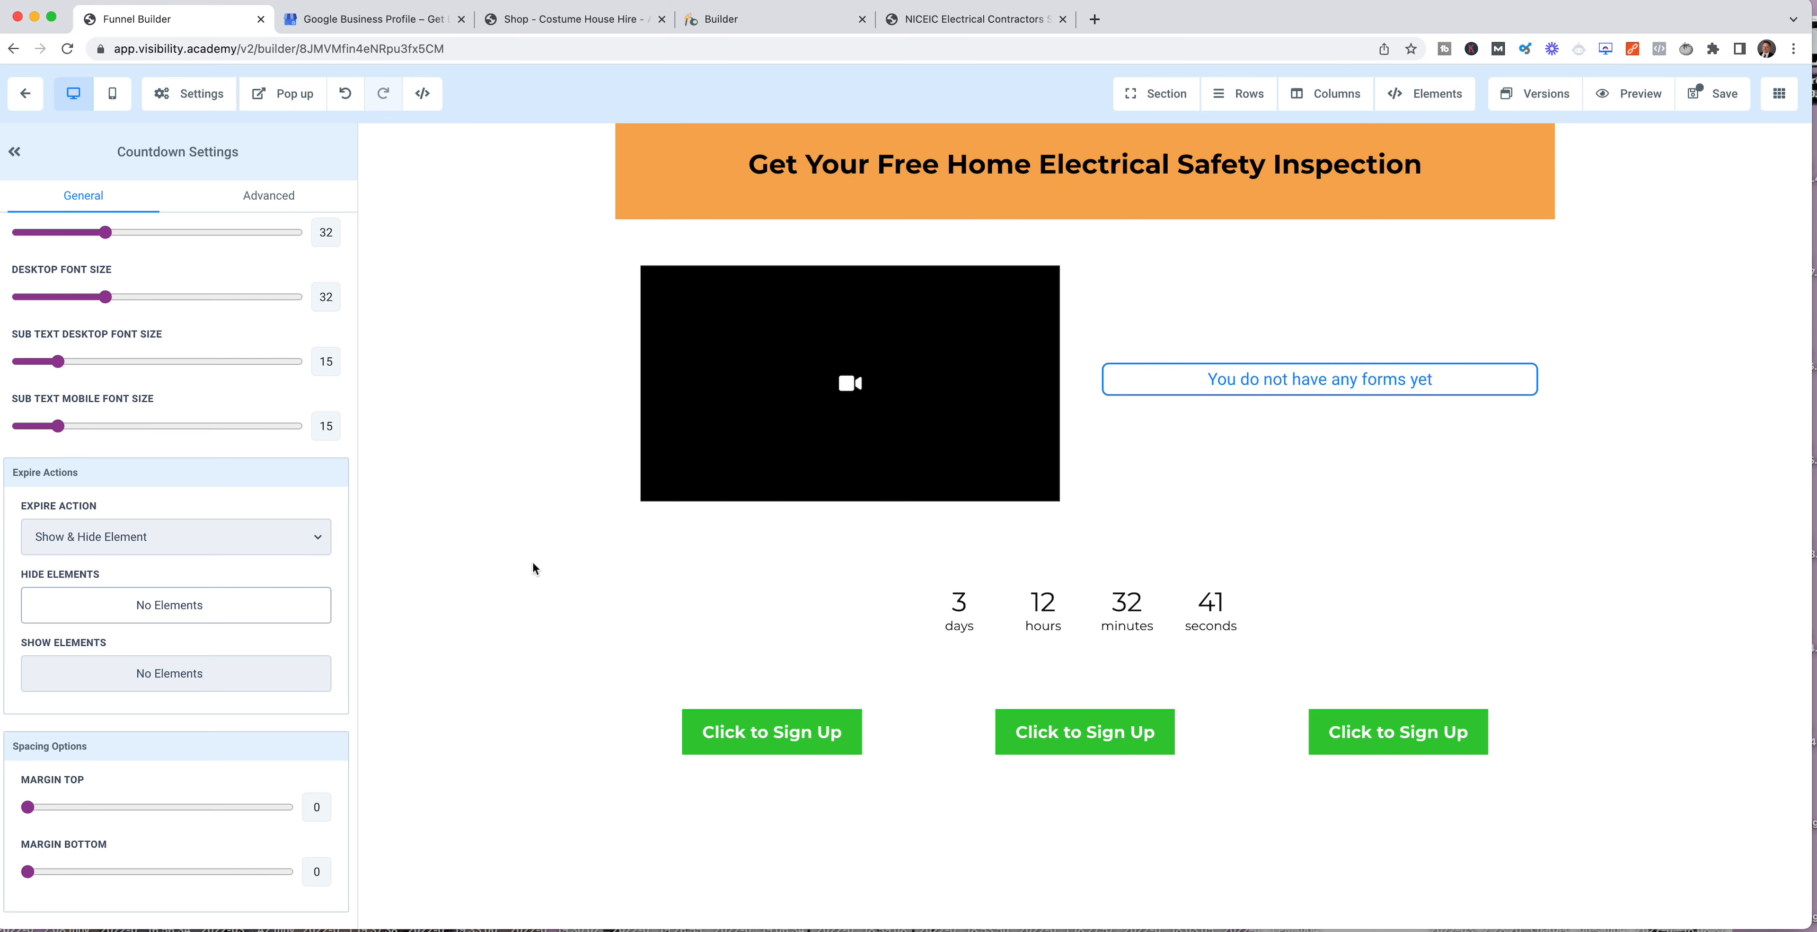
Step: Set the countdown's expire action to Redirect To URL with sorry.com as the redirect address
left_click(148, 543)
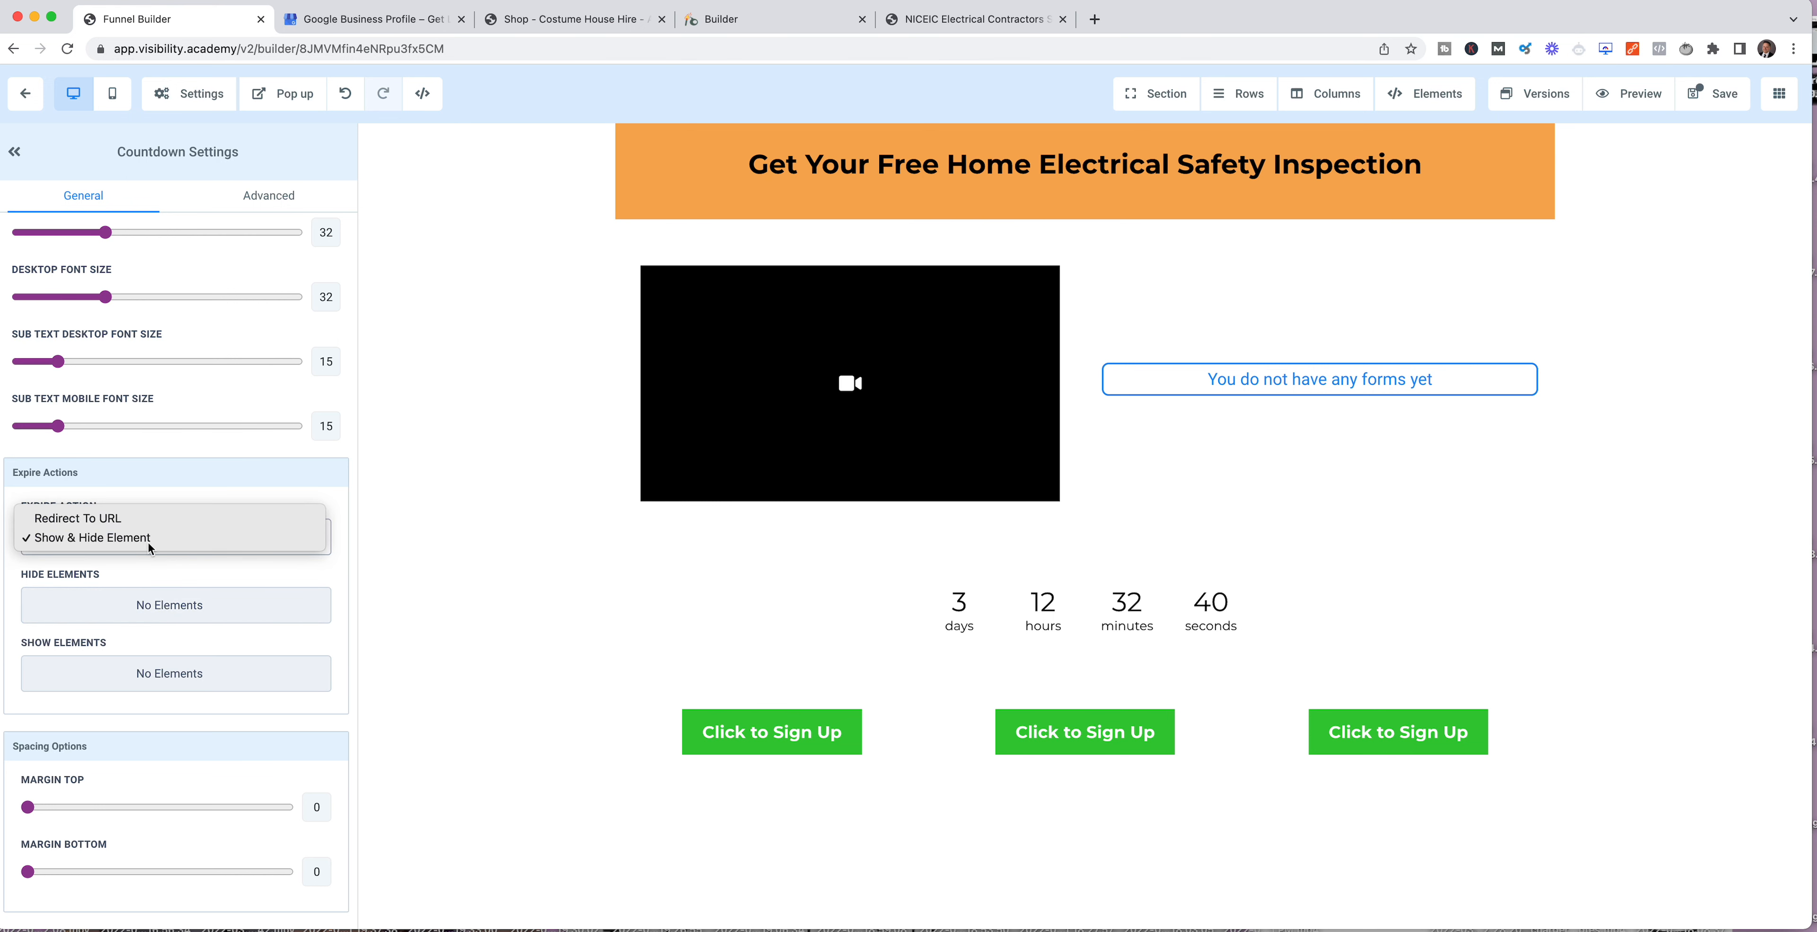
left_click(145, 513)
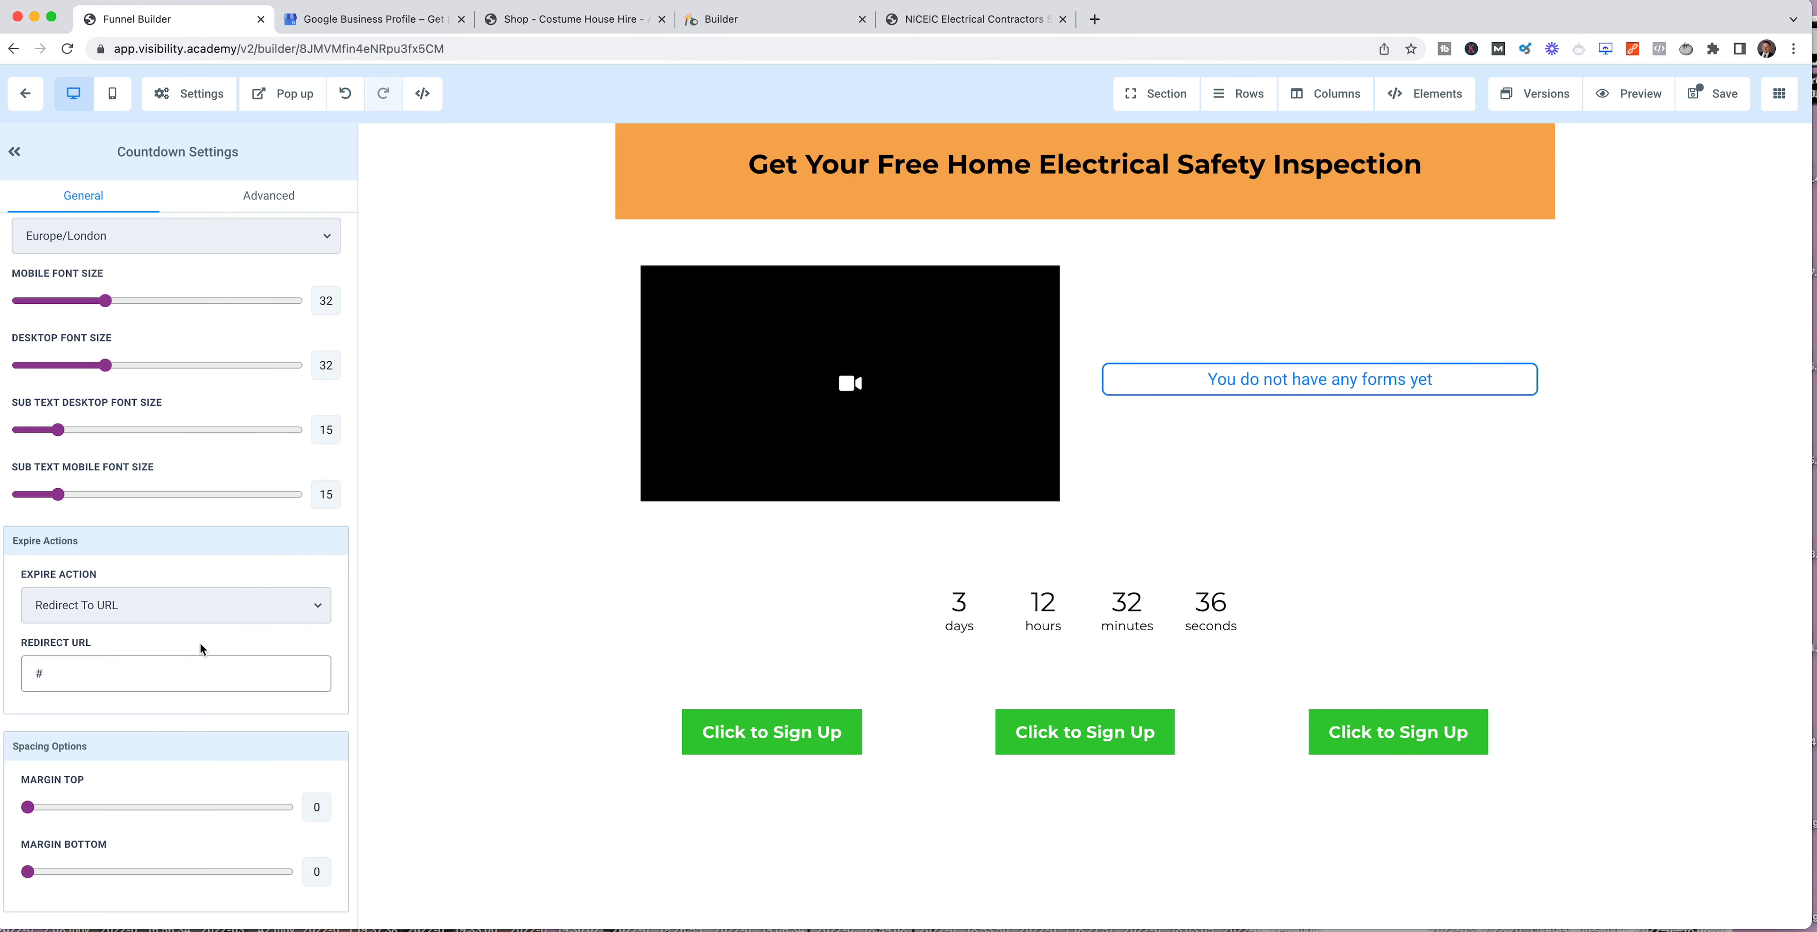
key("BackSpace")
type("sorry.com")
left_click(339, 664)
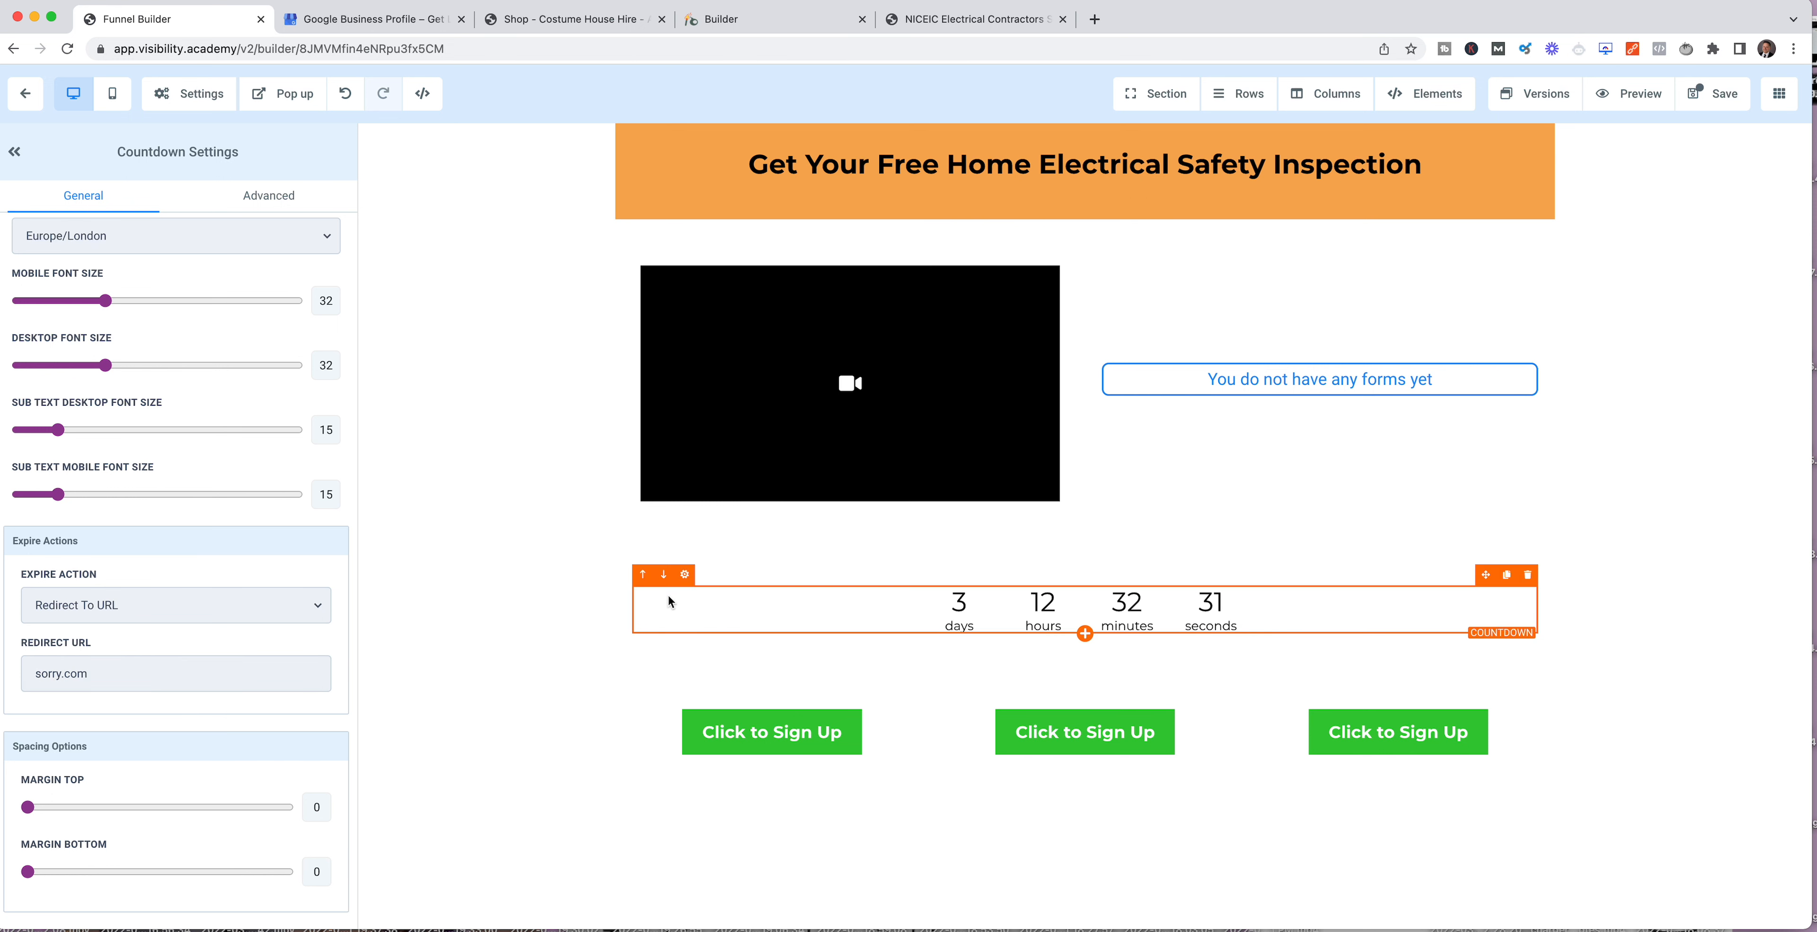
scroll(569, 620, "up", 1)
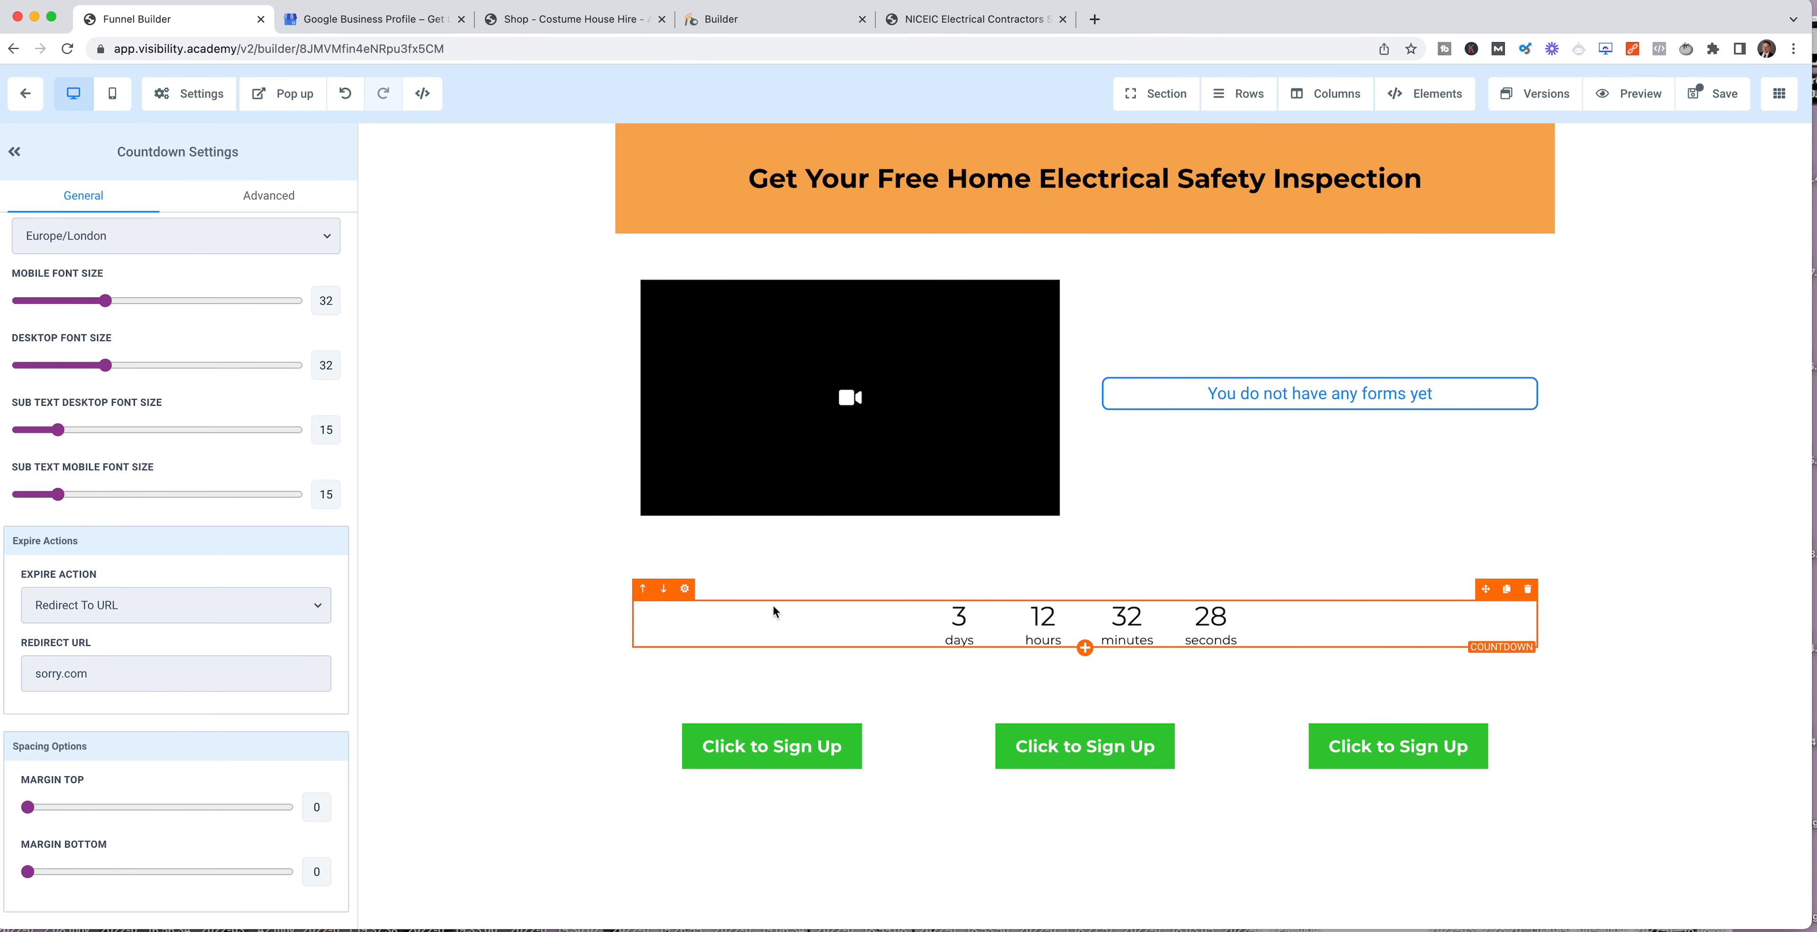
scroll(496, 648, "down", 1)
scroll(459, 649, "up", 1)
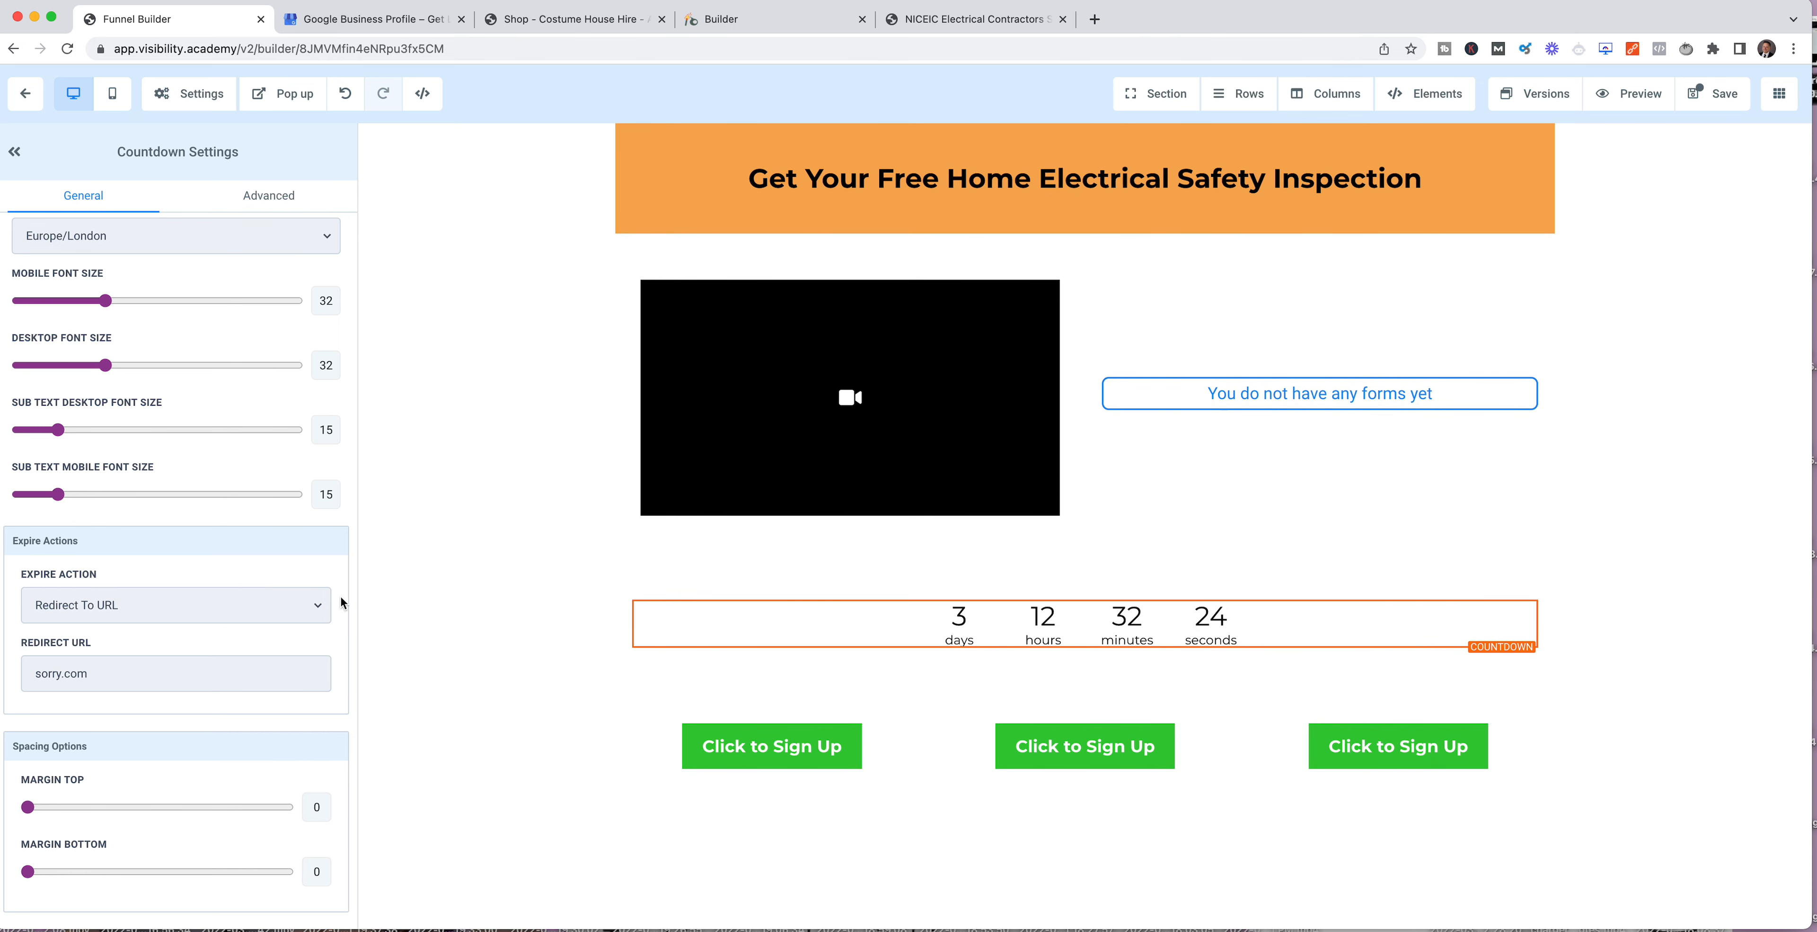
scroll(339, 595, "down", 1)
scroll(339, 596, "up", 1)
Step: Add a youtube icon before the text of the first Click to Sign Up button
left_click(822, 726)
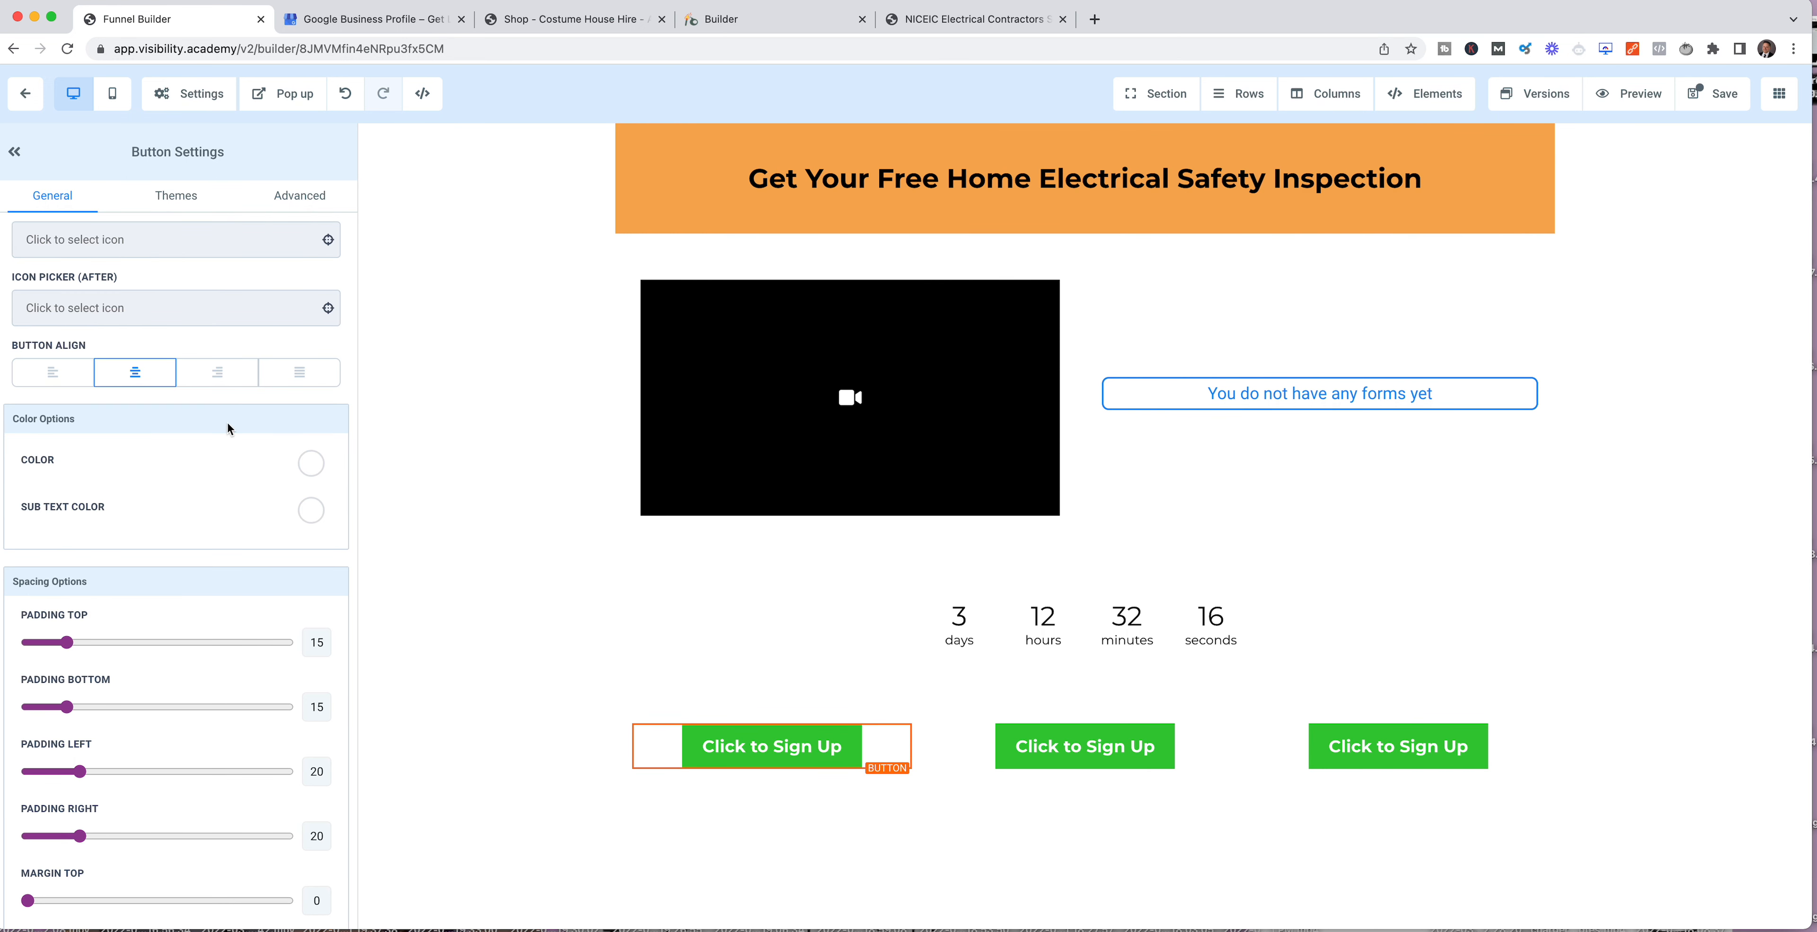
left_click(116, 310)
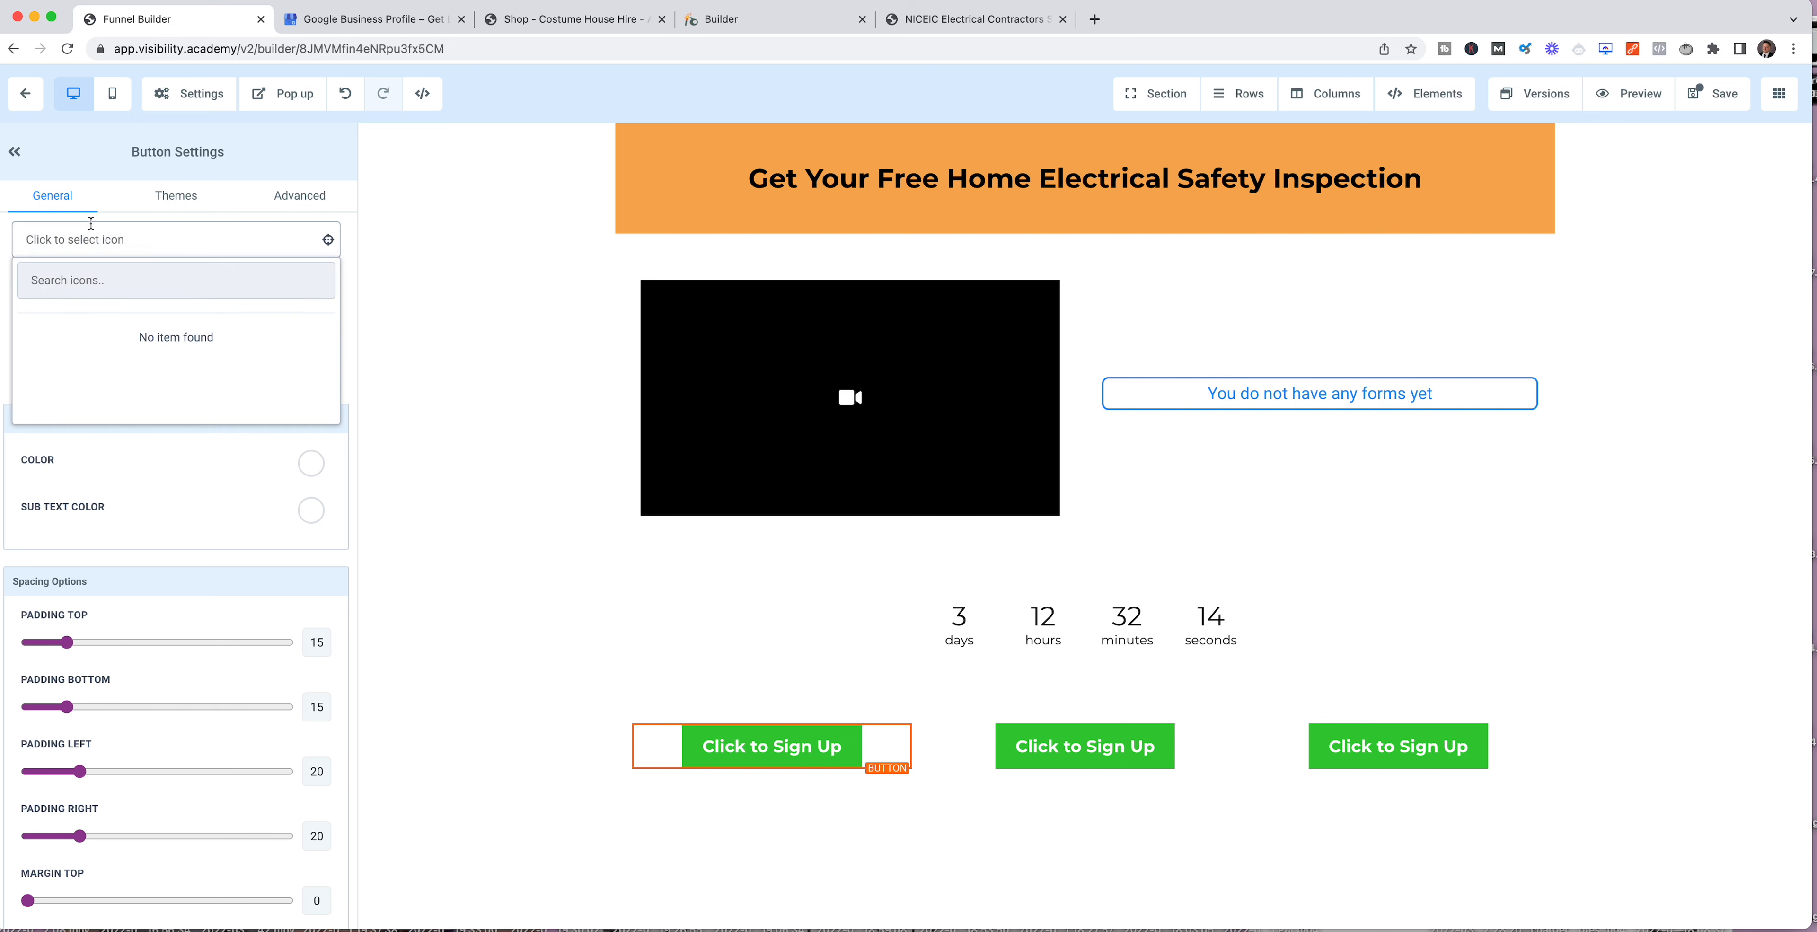
left_click(103, 343)
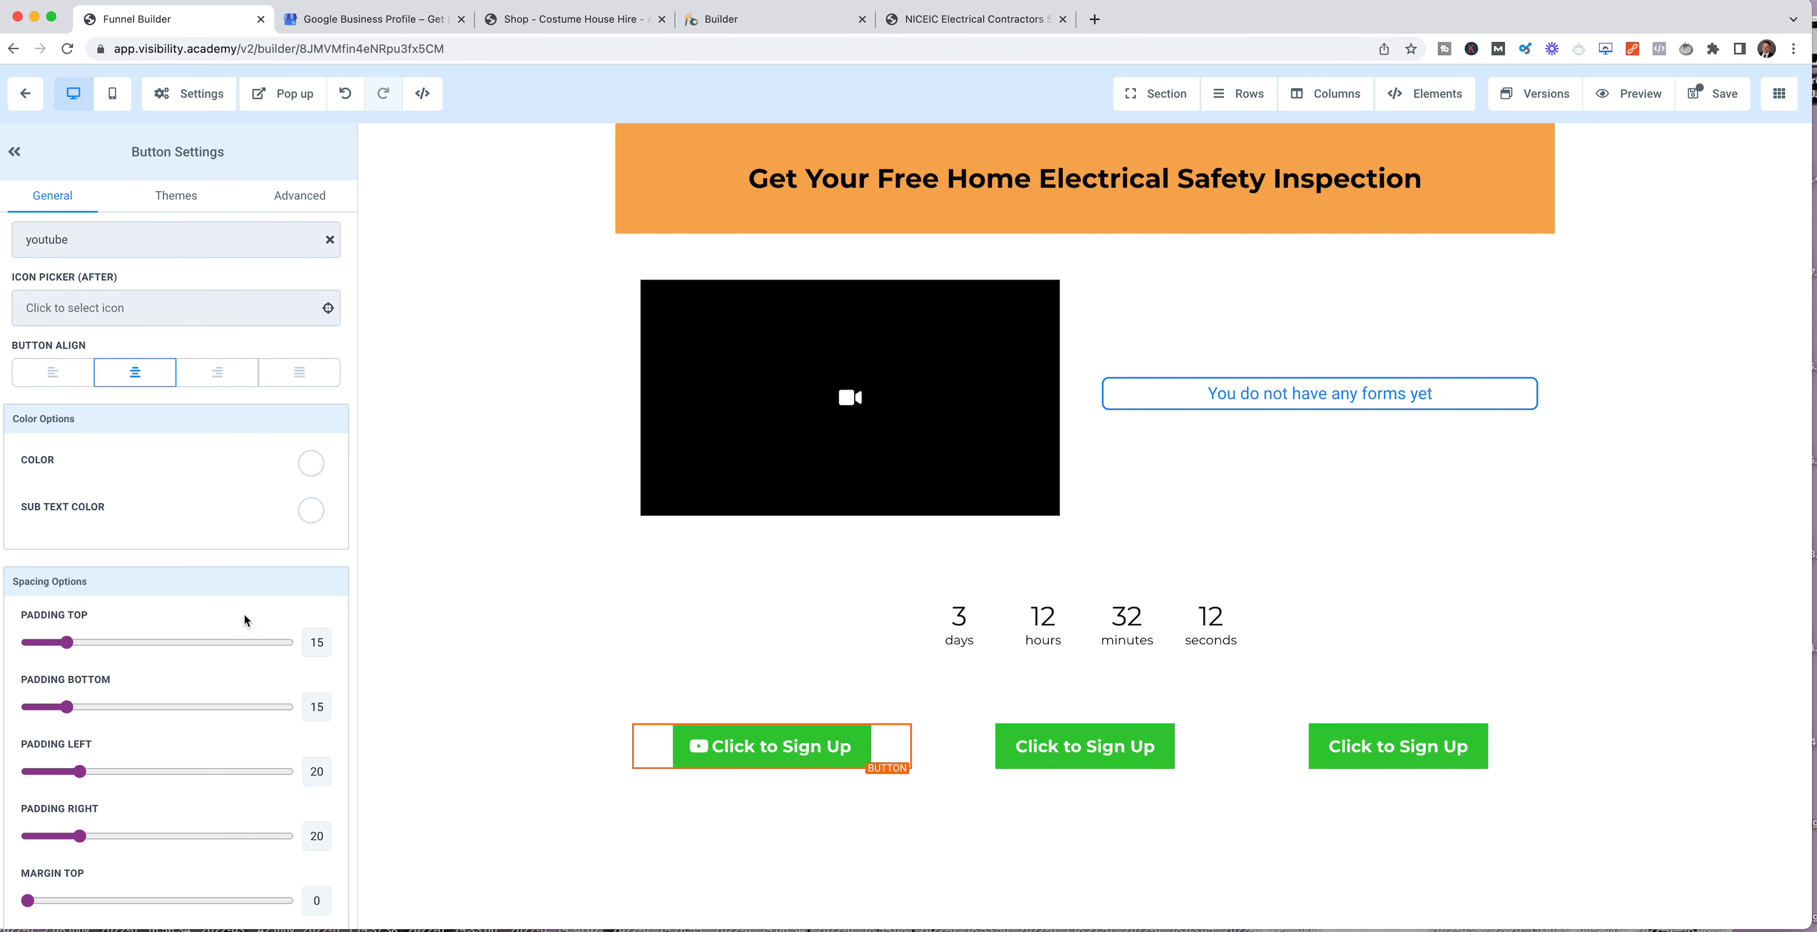
Step: Try purple and red as the text color of the first sign-up button
scroll(254, 599, "down", 3)
scroll(254, 599, "up", 1)
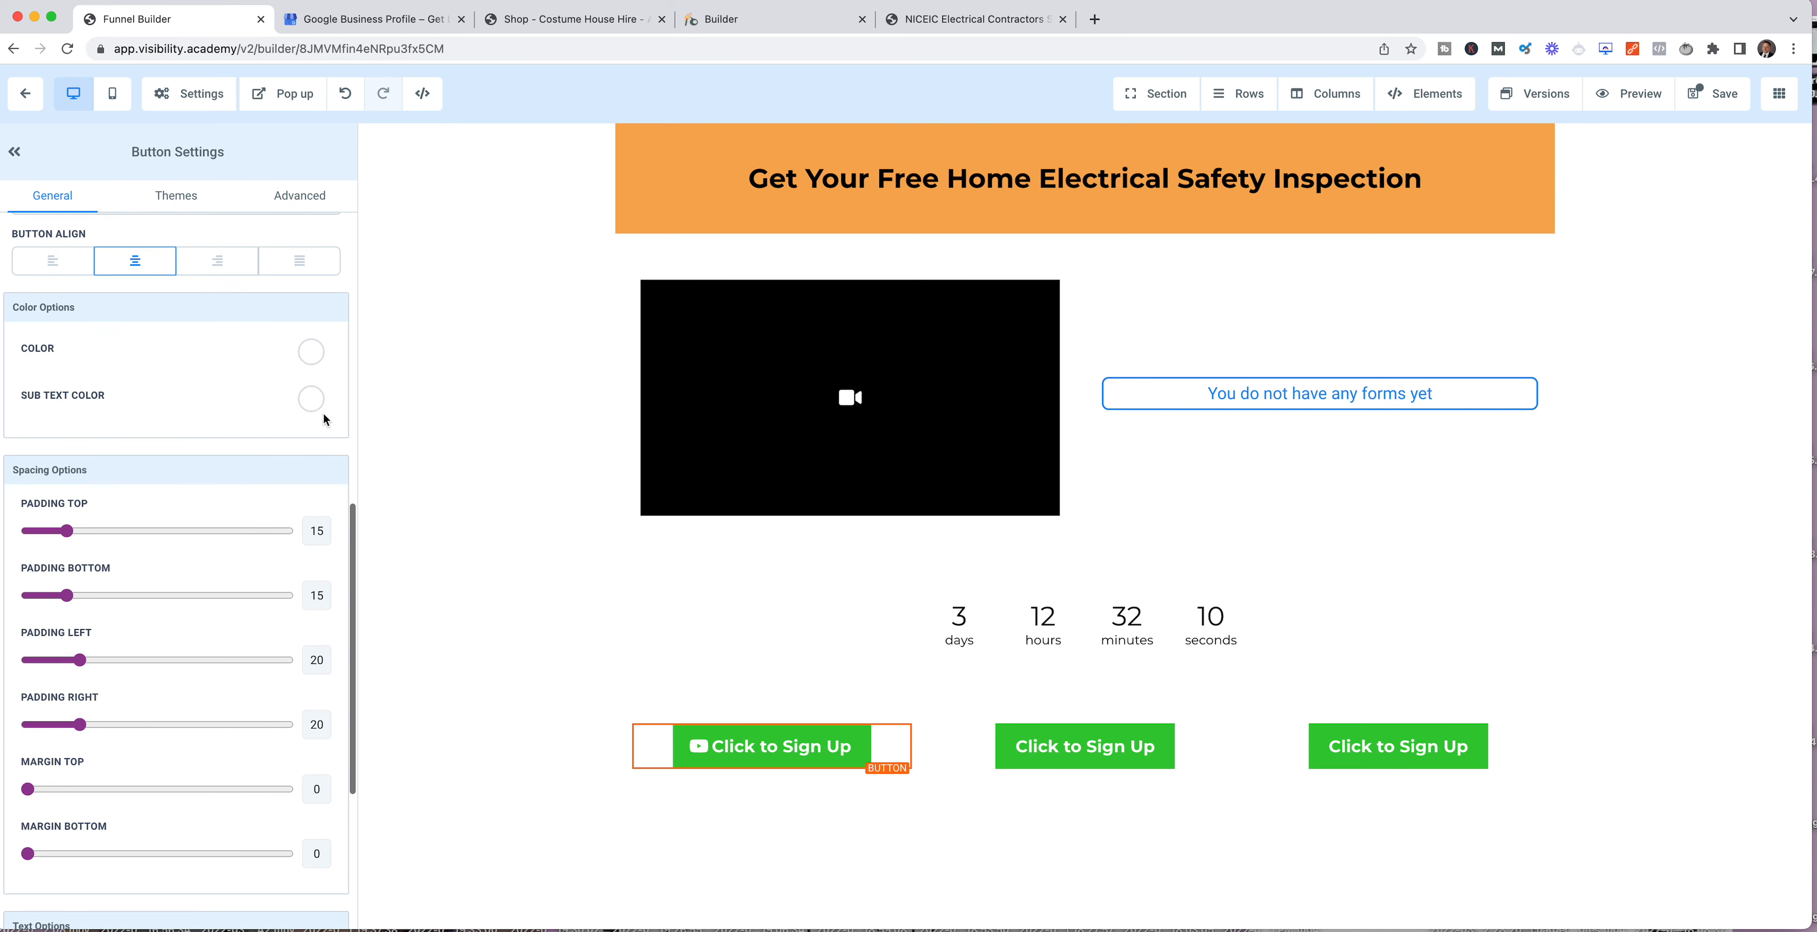
left_click(311, 353)
left_click(96, 421)
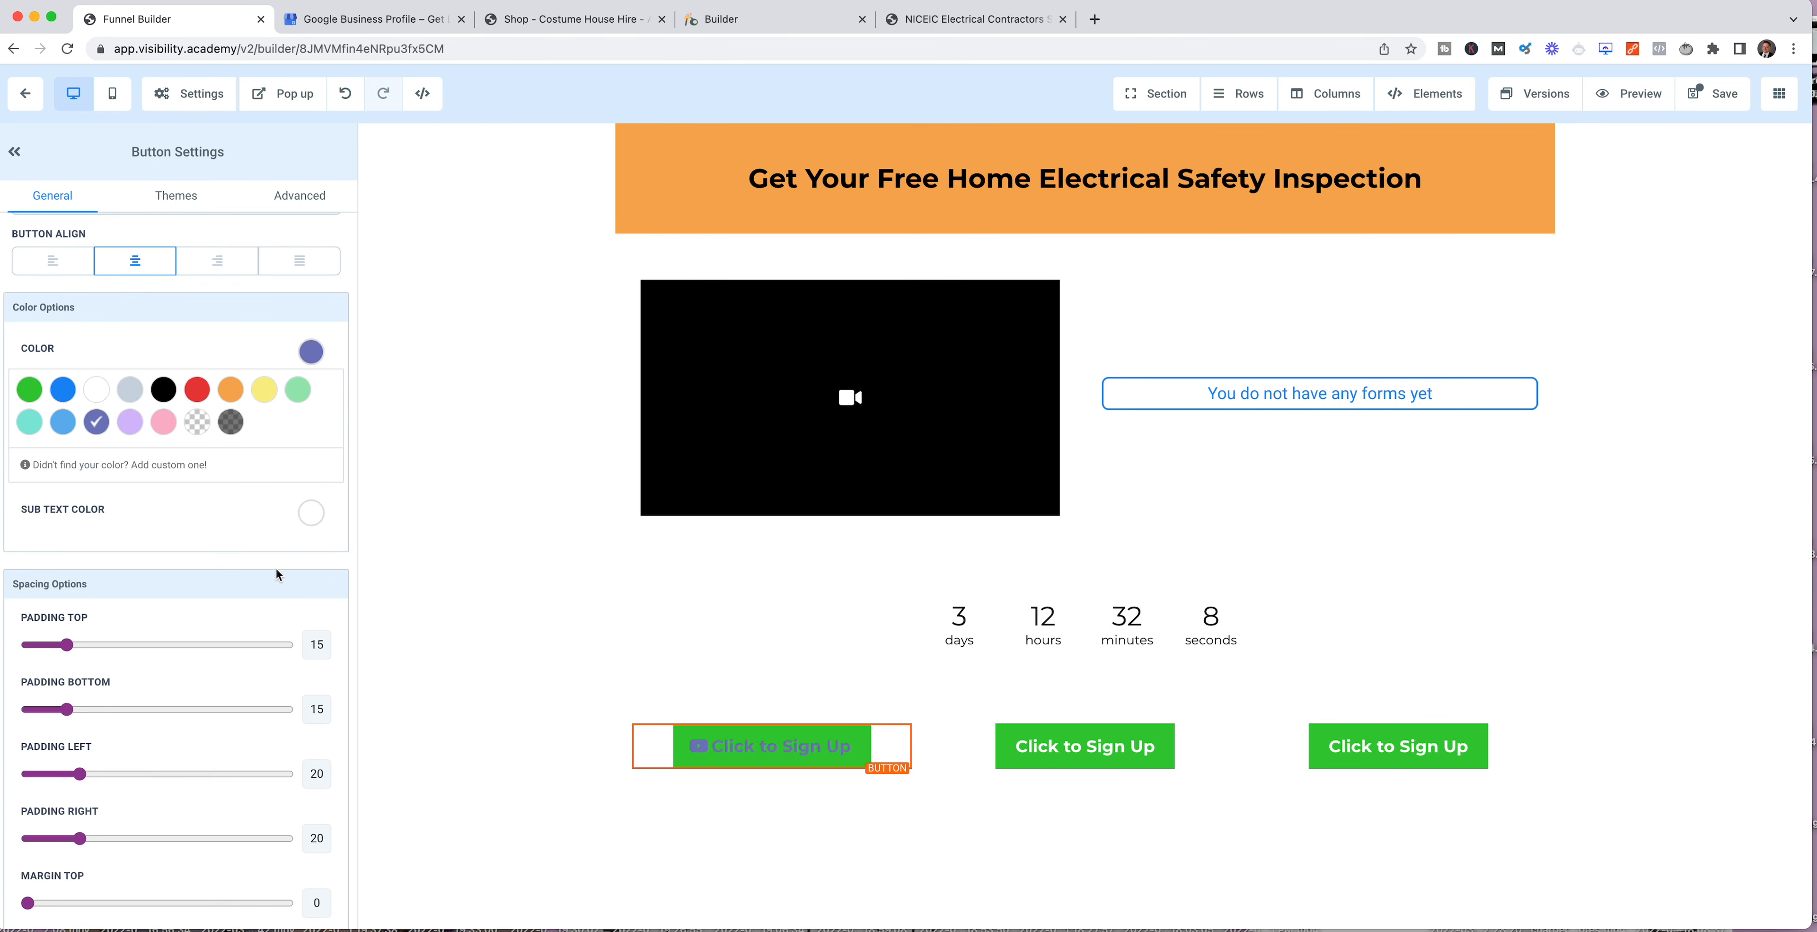
left_click(196, 389)
Step: Change the first button's text to "Let's Go!" and set its text color to white
scroll(230, 527, "down", 6)
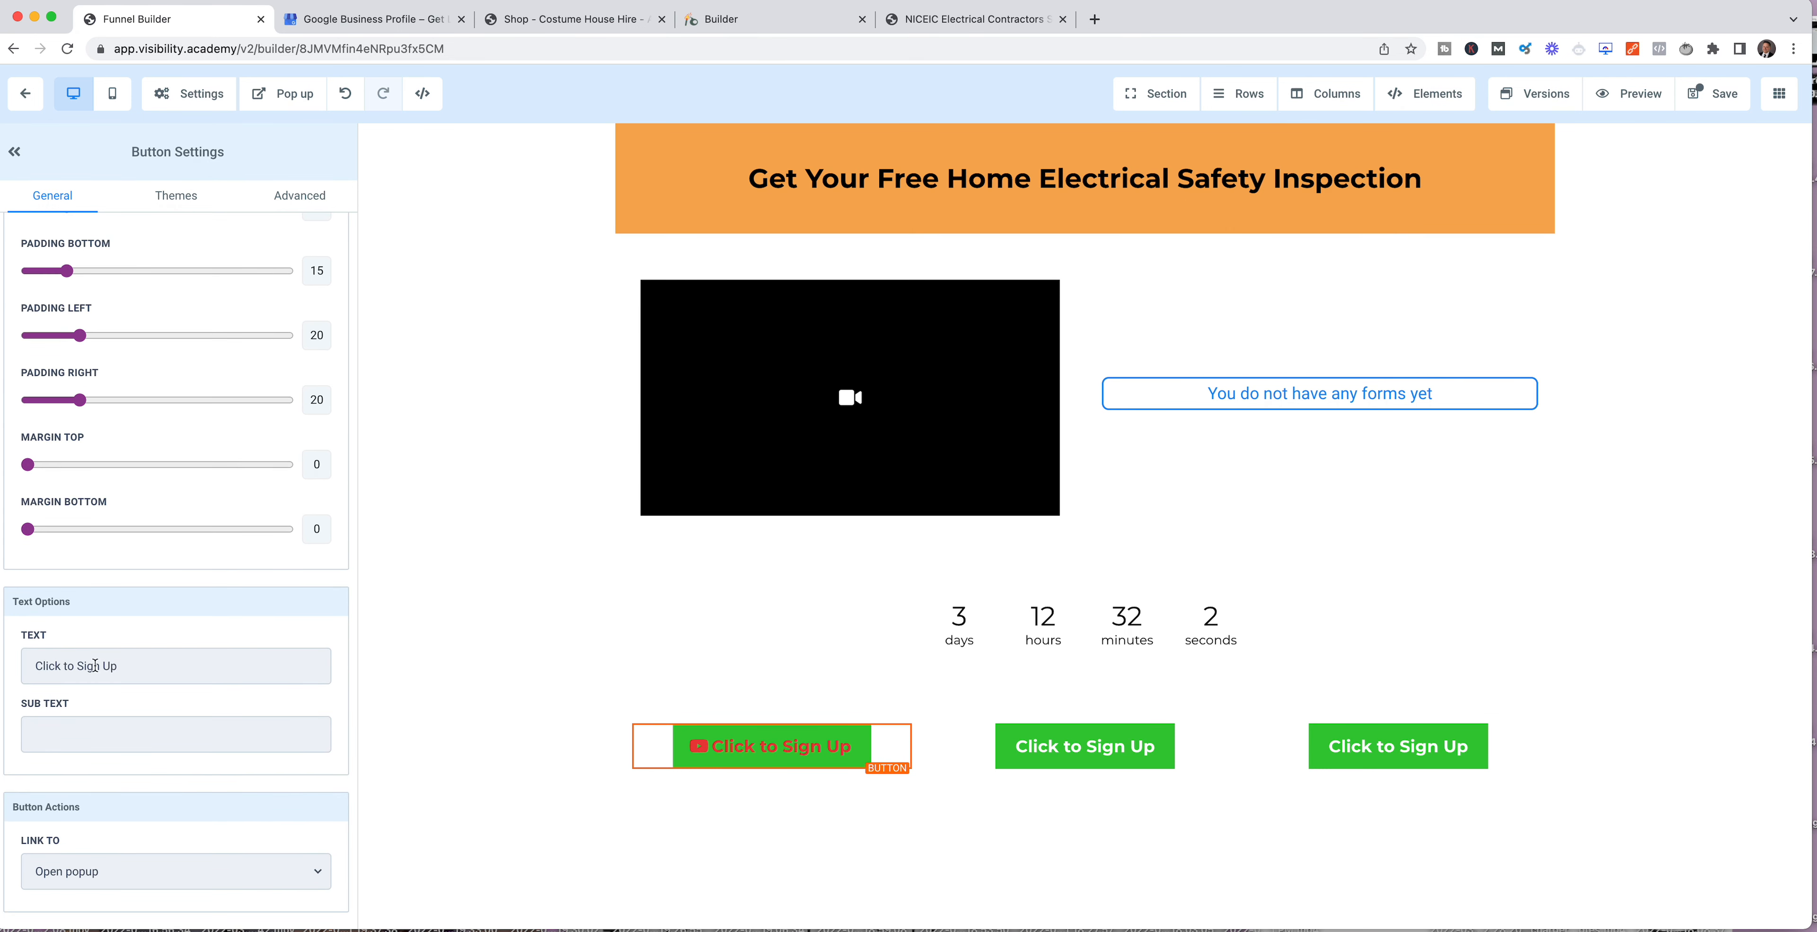
triple_click(126, 666)
type("Keep")
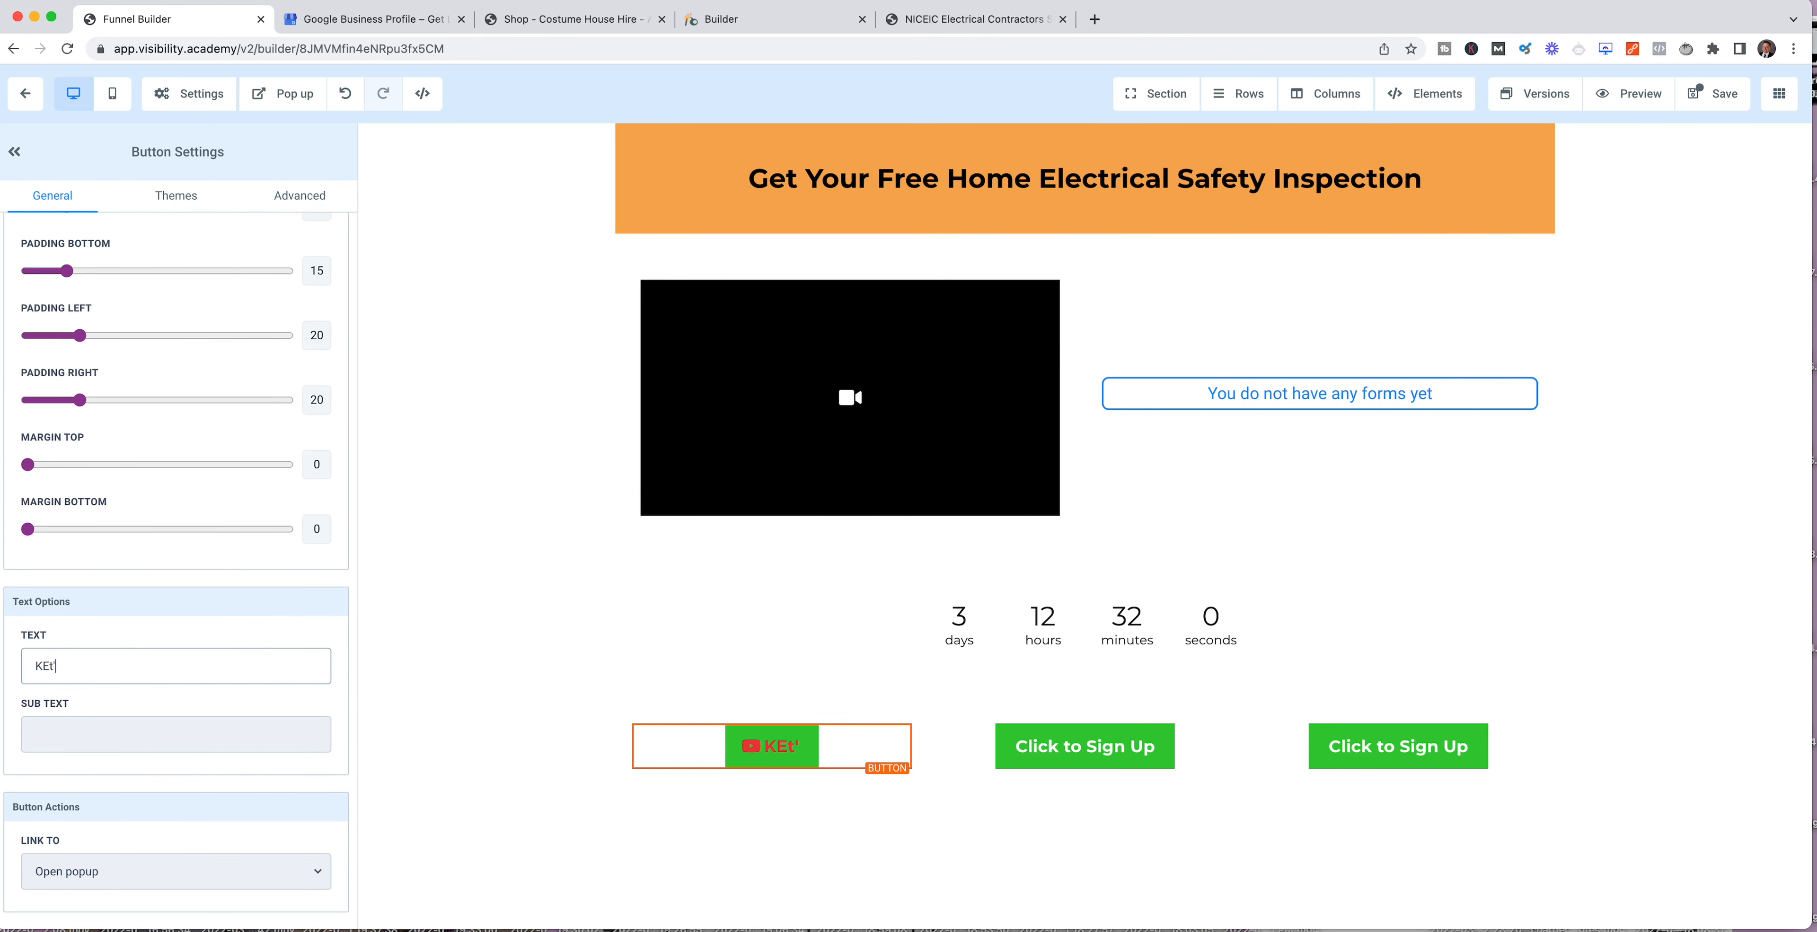
key("BackSpace")
key("BackSpace")
key("BackSpace")
key("BackSpace")
type("Let's Go!")
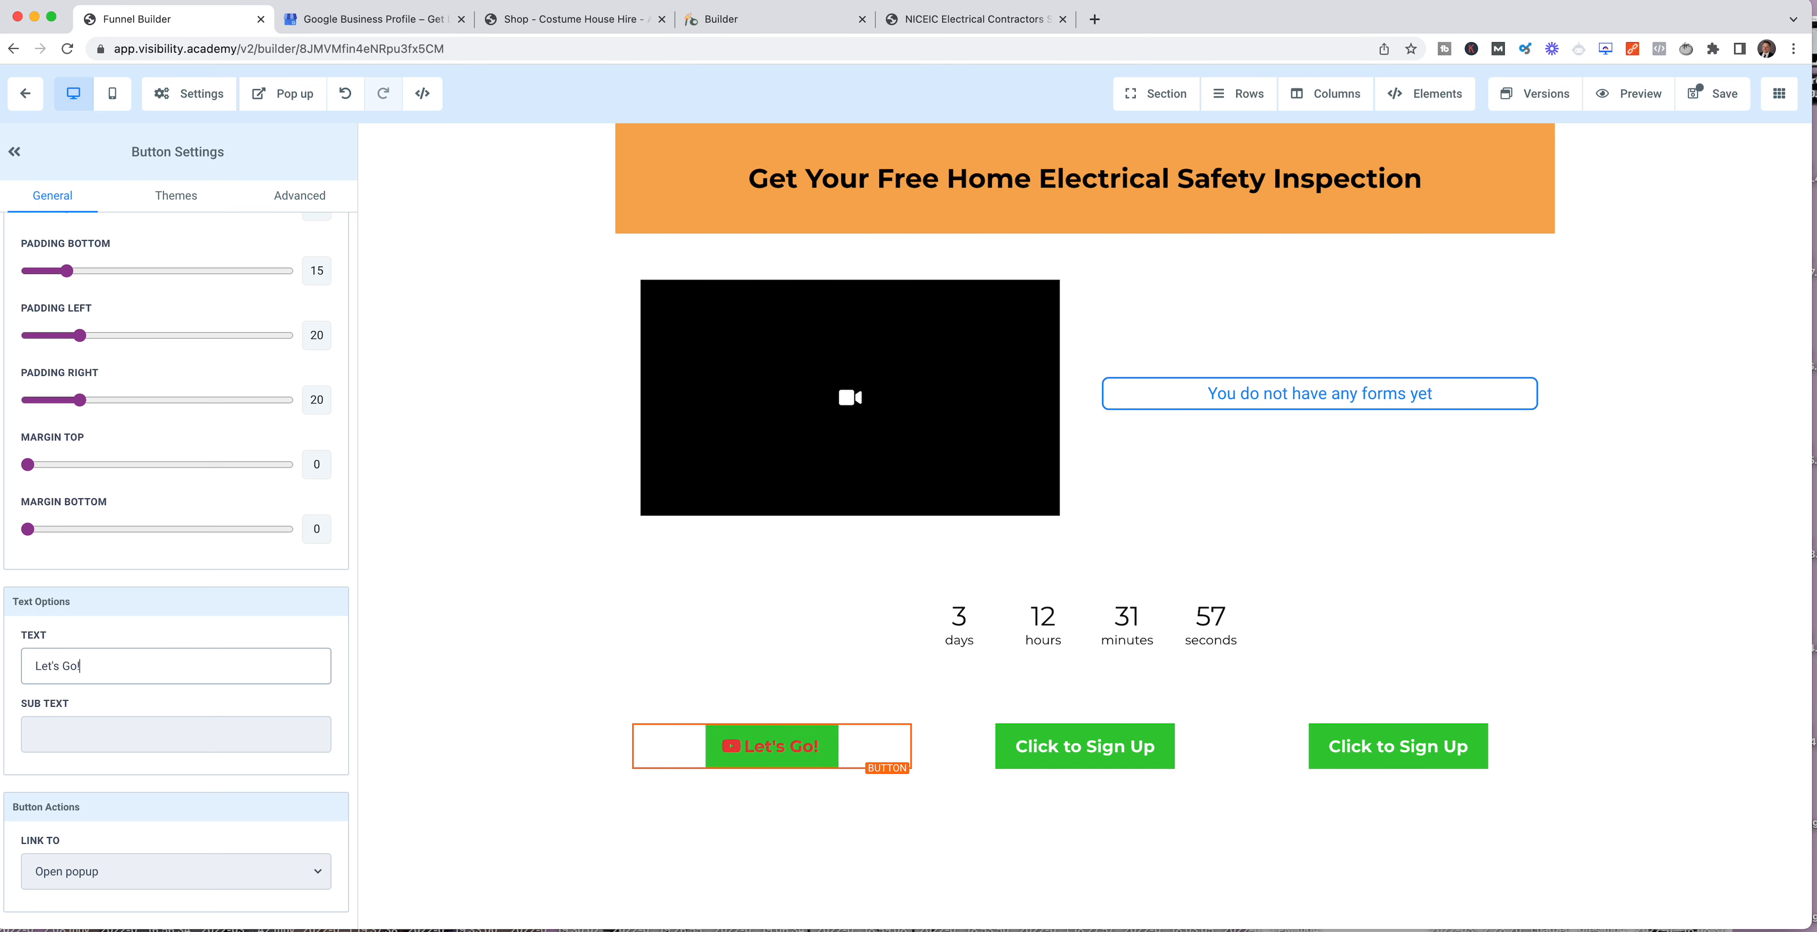
scroll(143, 577, "up", 10)
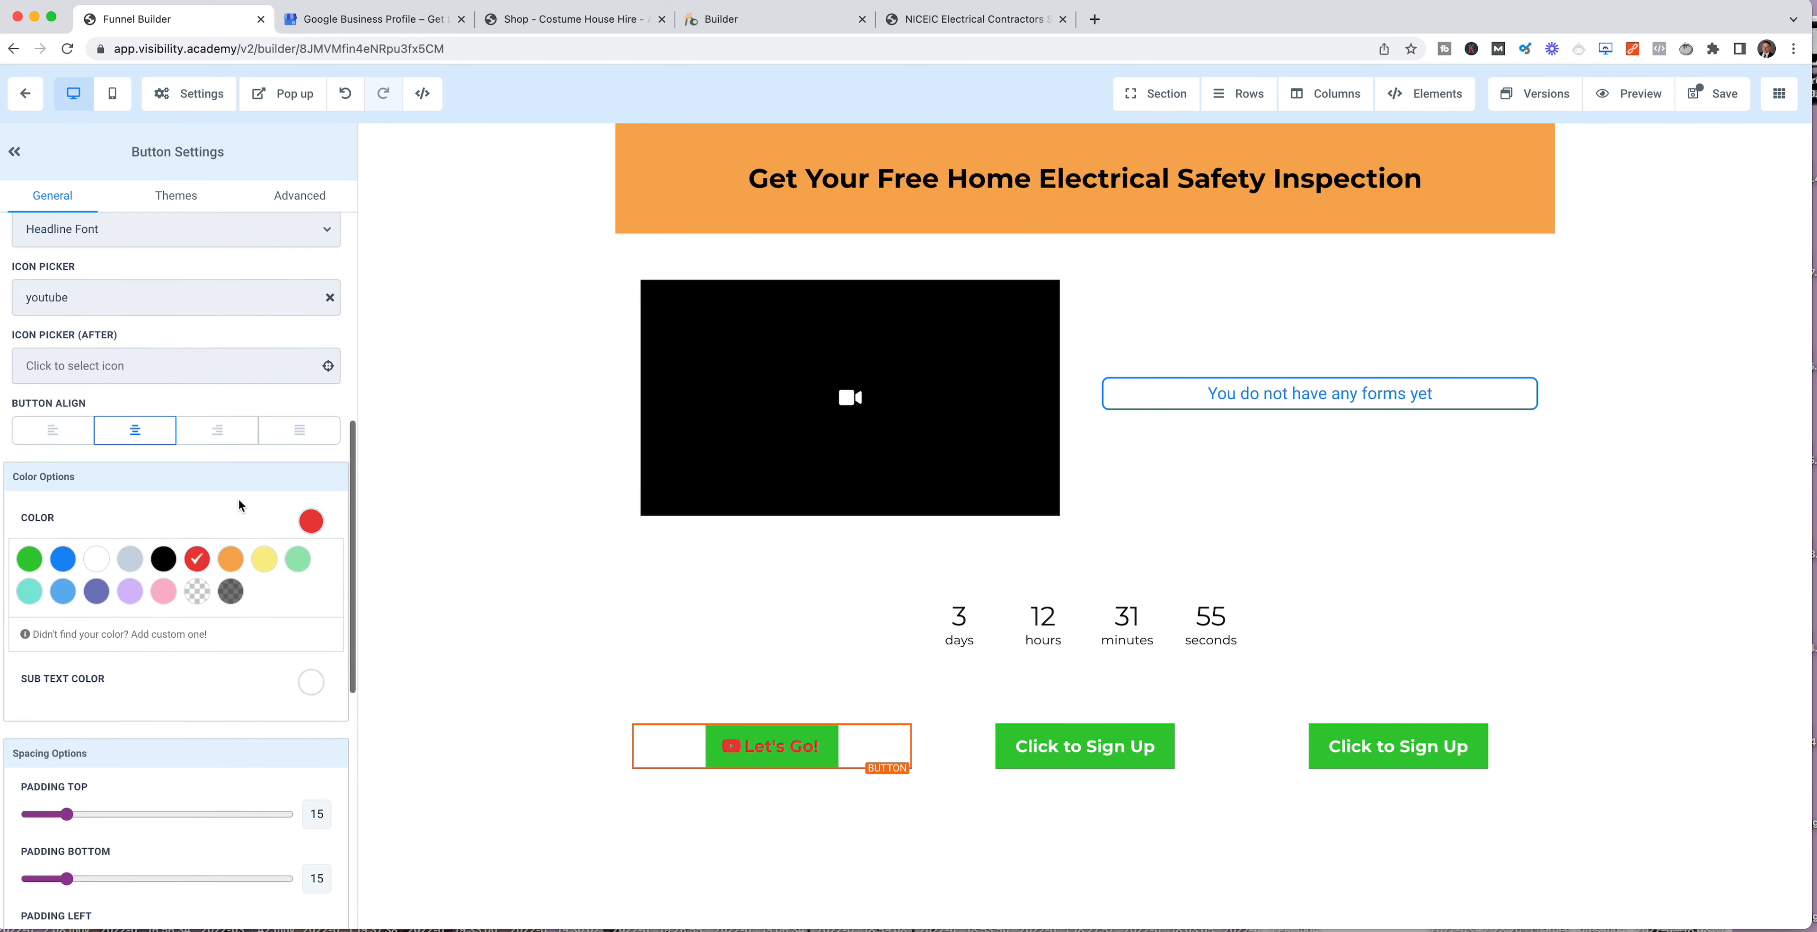
left_click(90, 633)
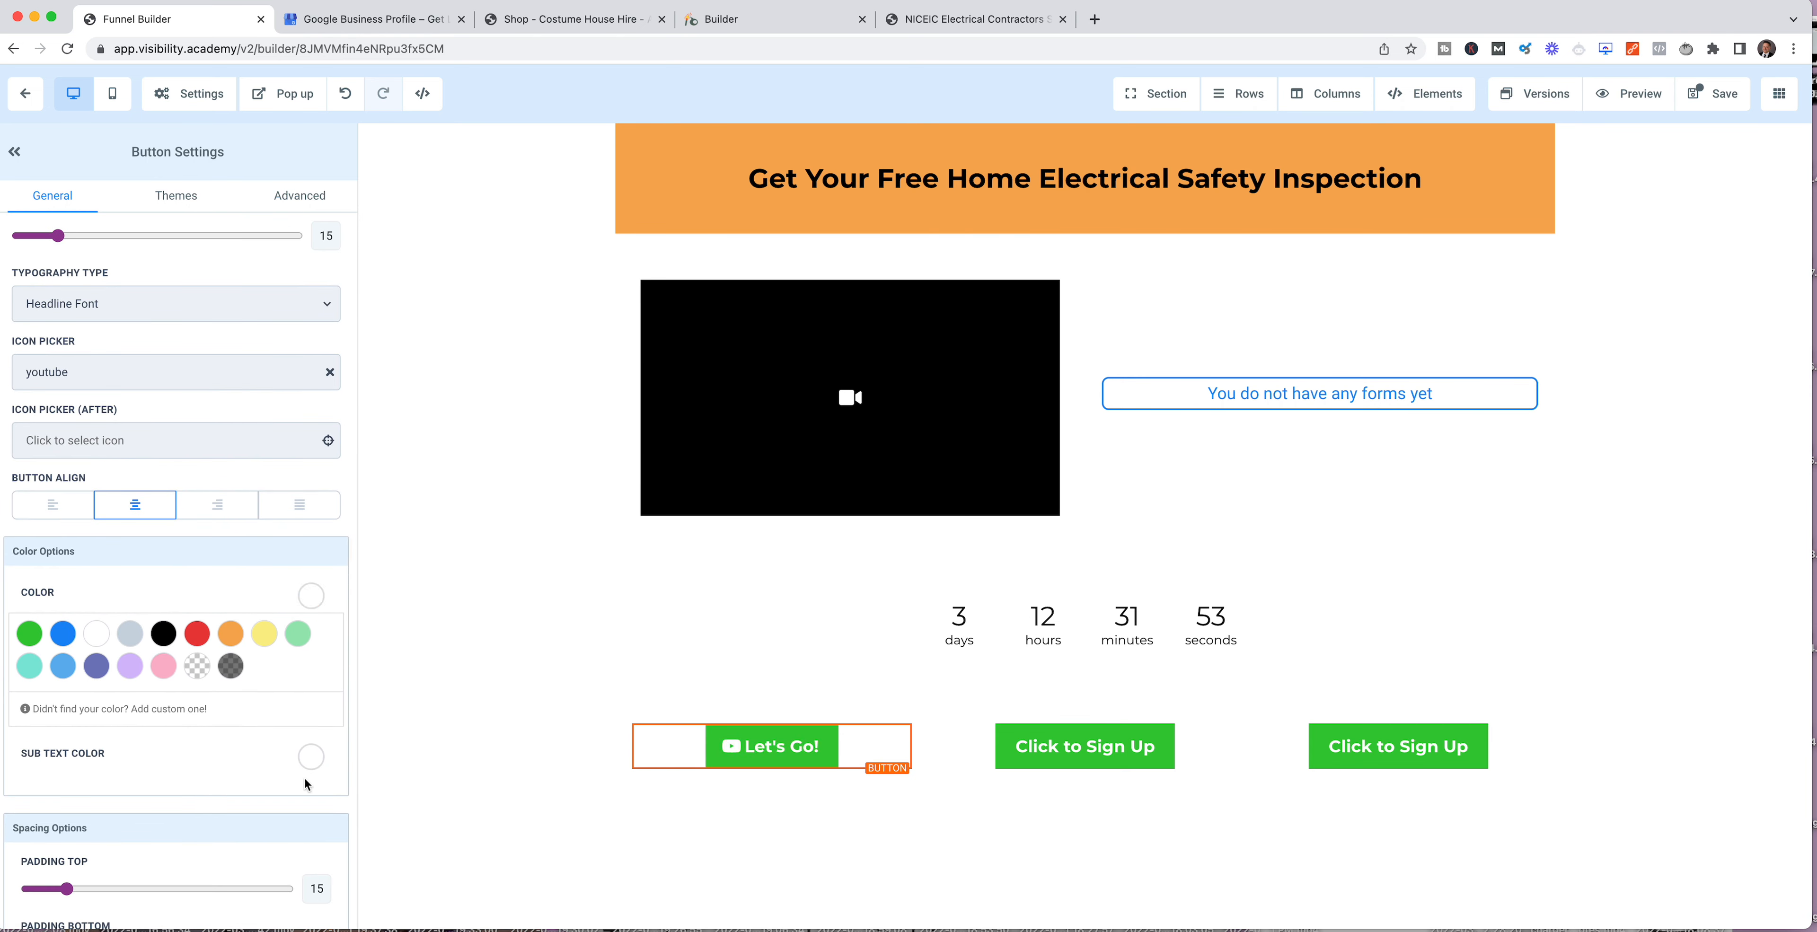
Step: Review the link options available for the Let's Go! button, keeping Open popup
scroll(247, 778, "down", 6)
scroll(246, 777, "down", 4)
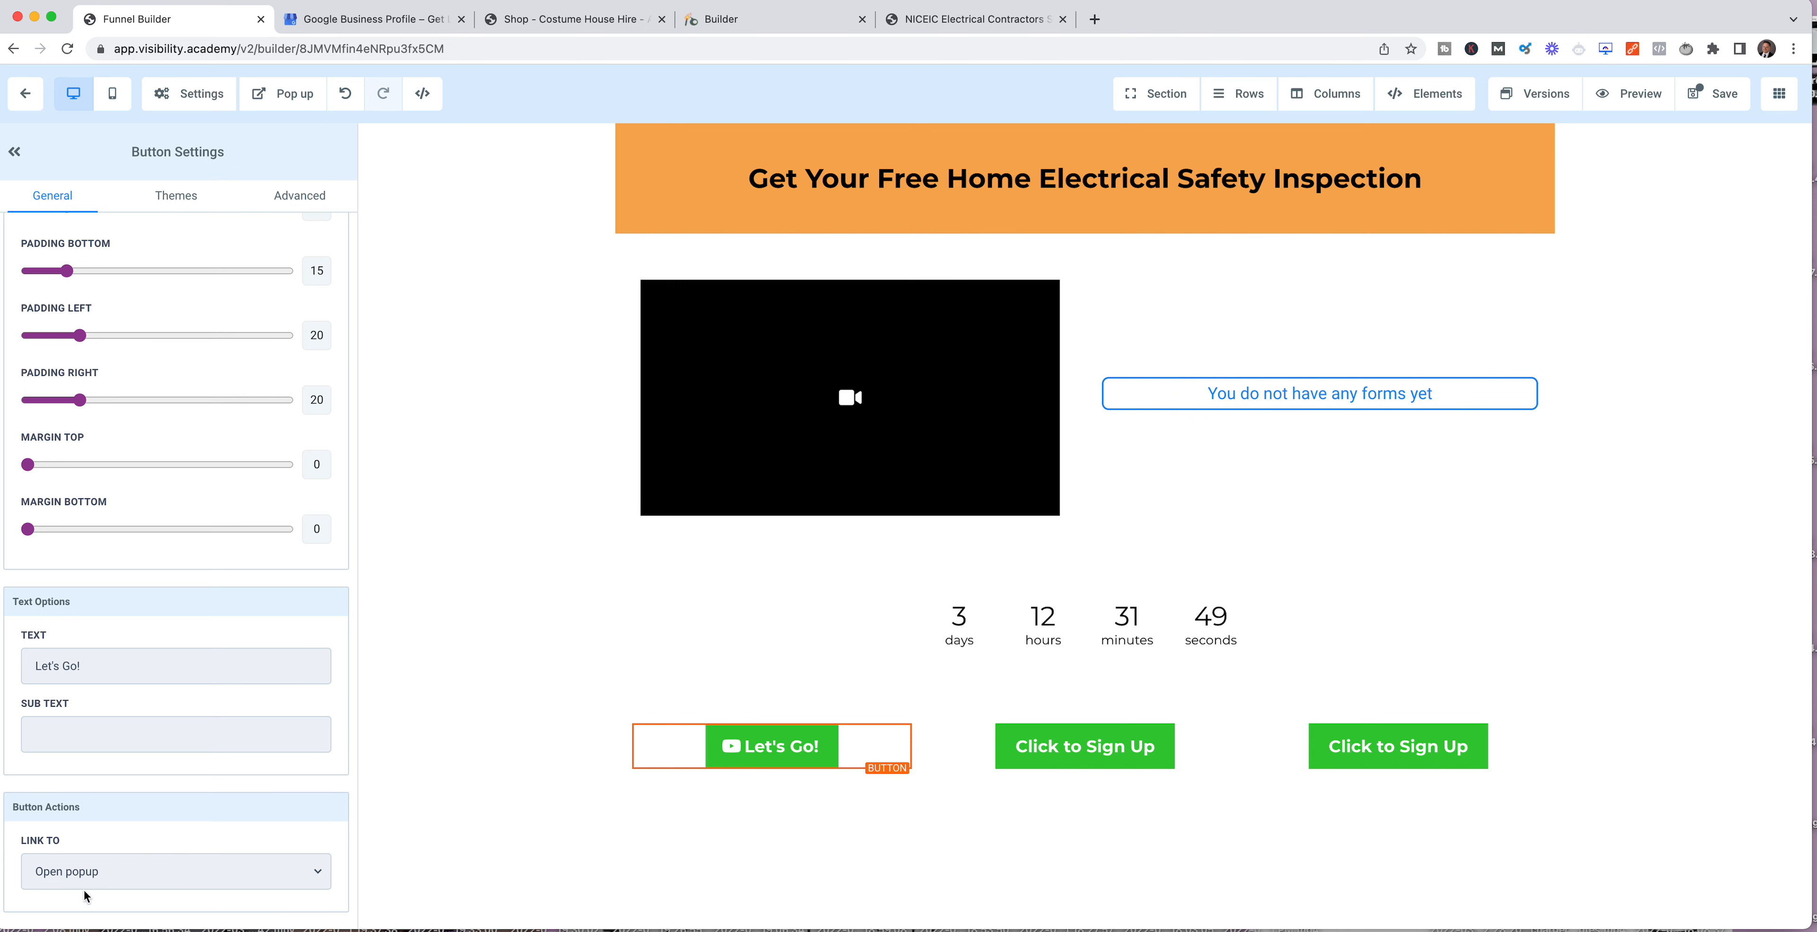
left_click(84, 874)
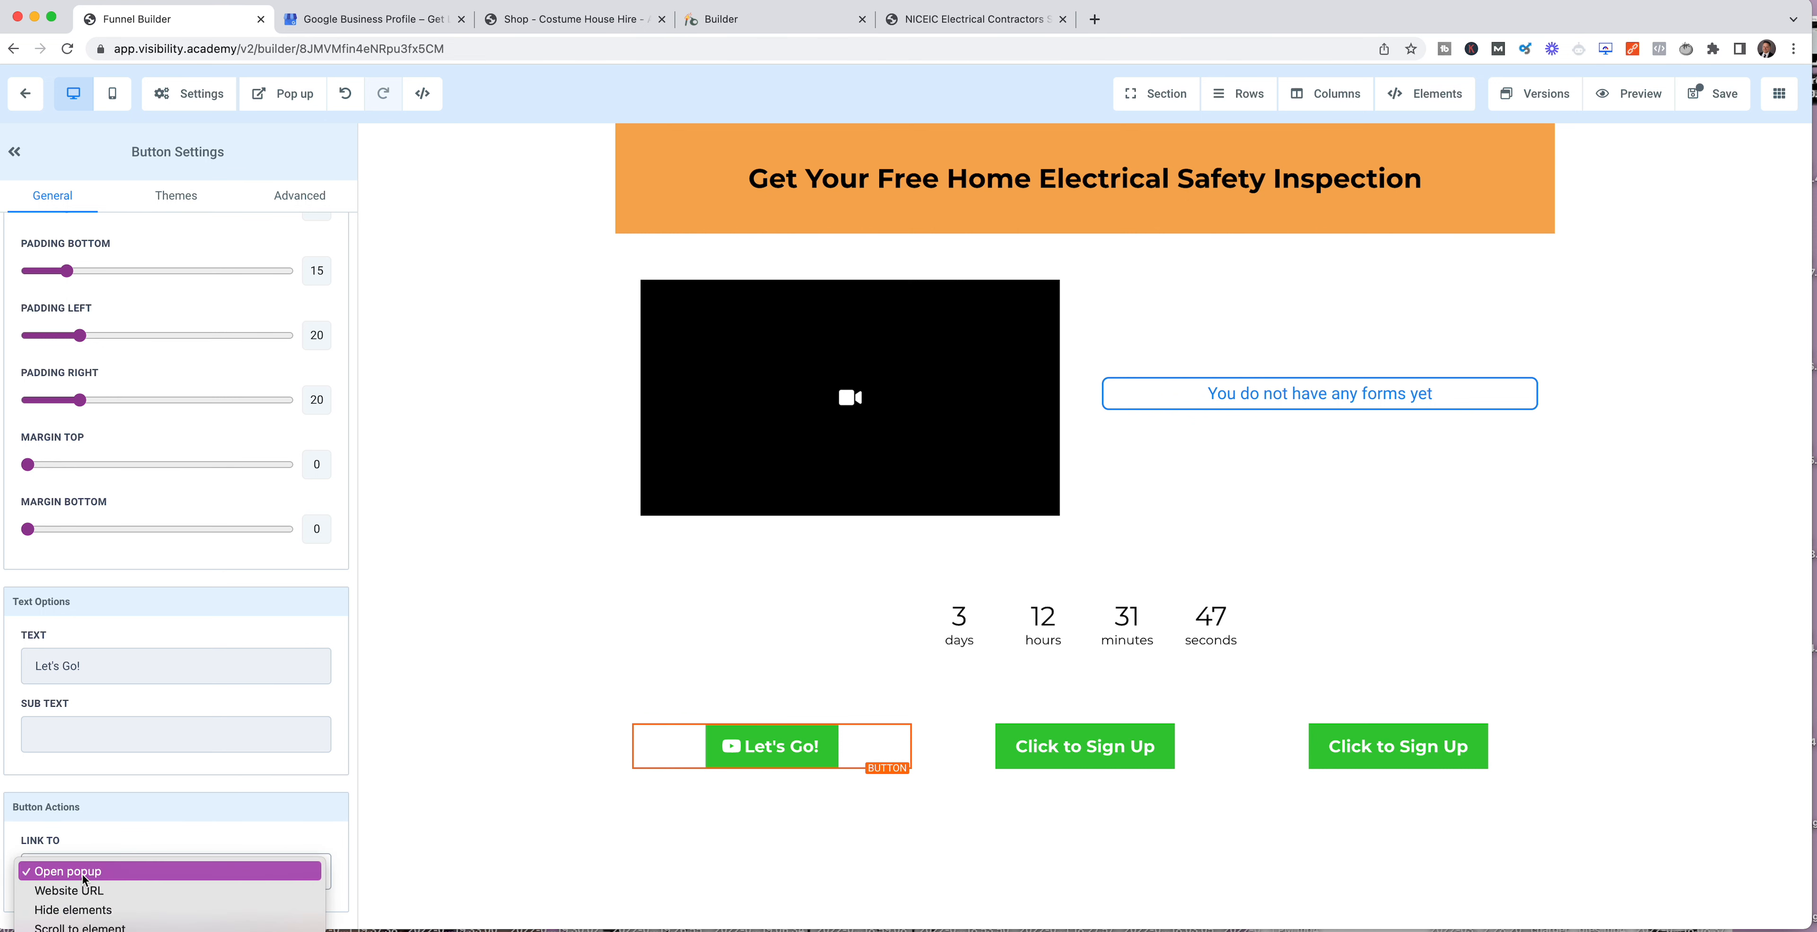
scroll(238, 889, "down", 2)
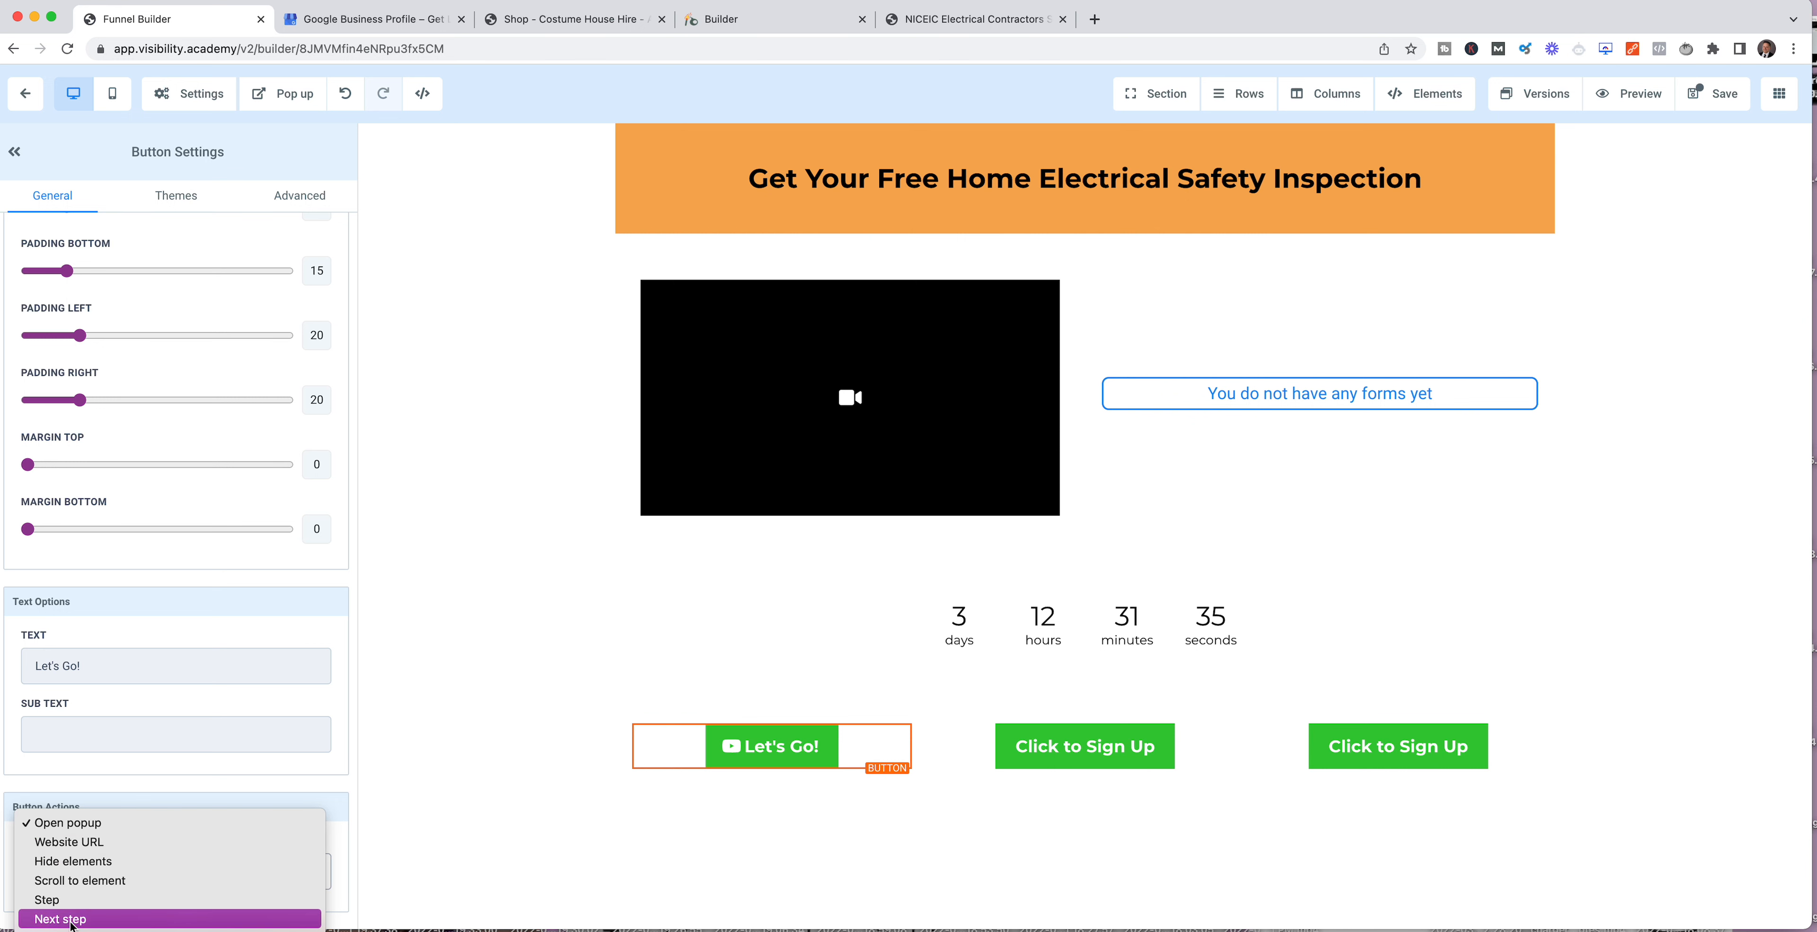
left_click(349, 843)
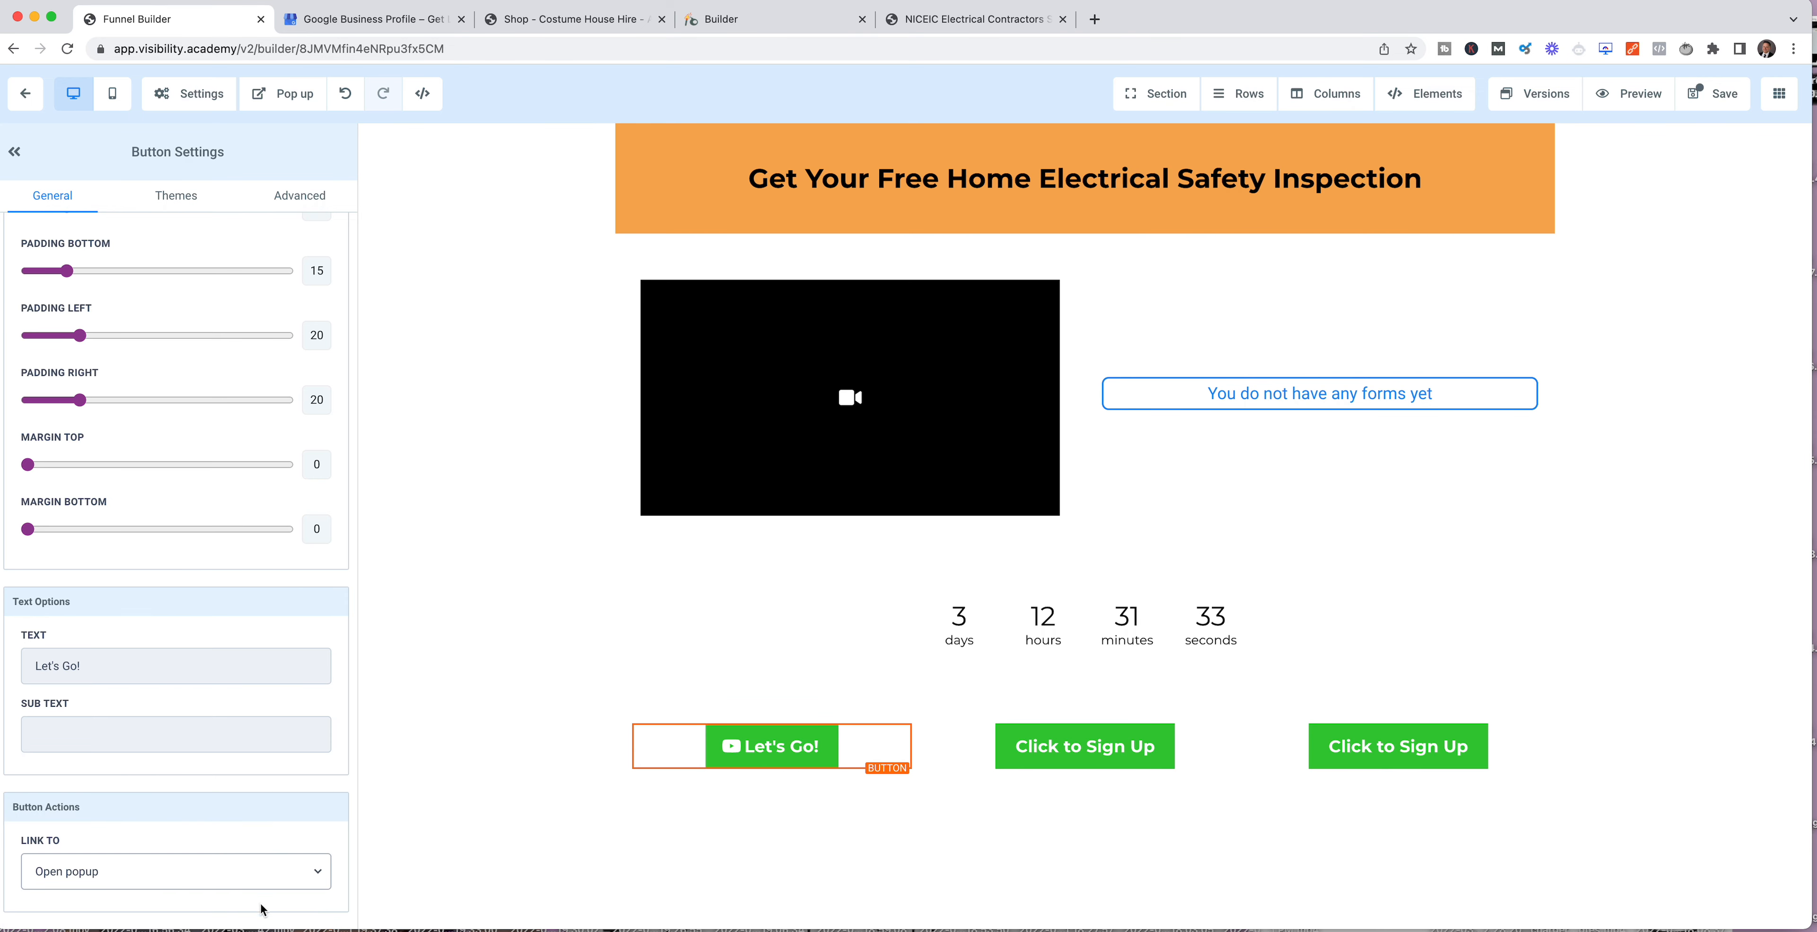
Step: Open the page's popup and review its settings and the row layouts that can be added to it
scroll(575, 429, "up", 1)
left_click(283, 99)
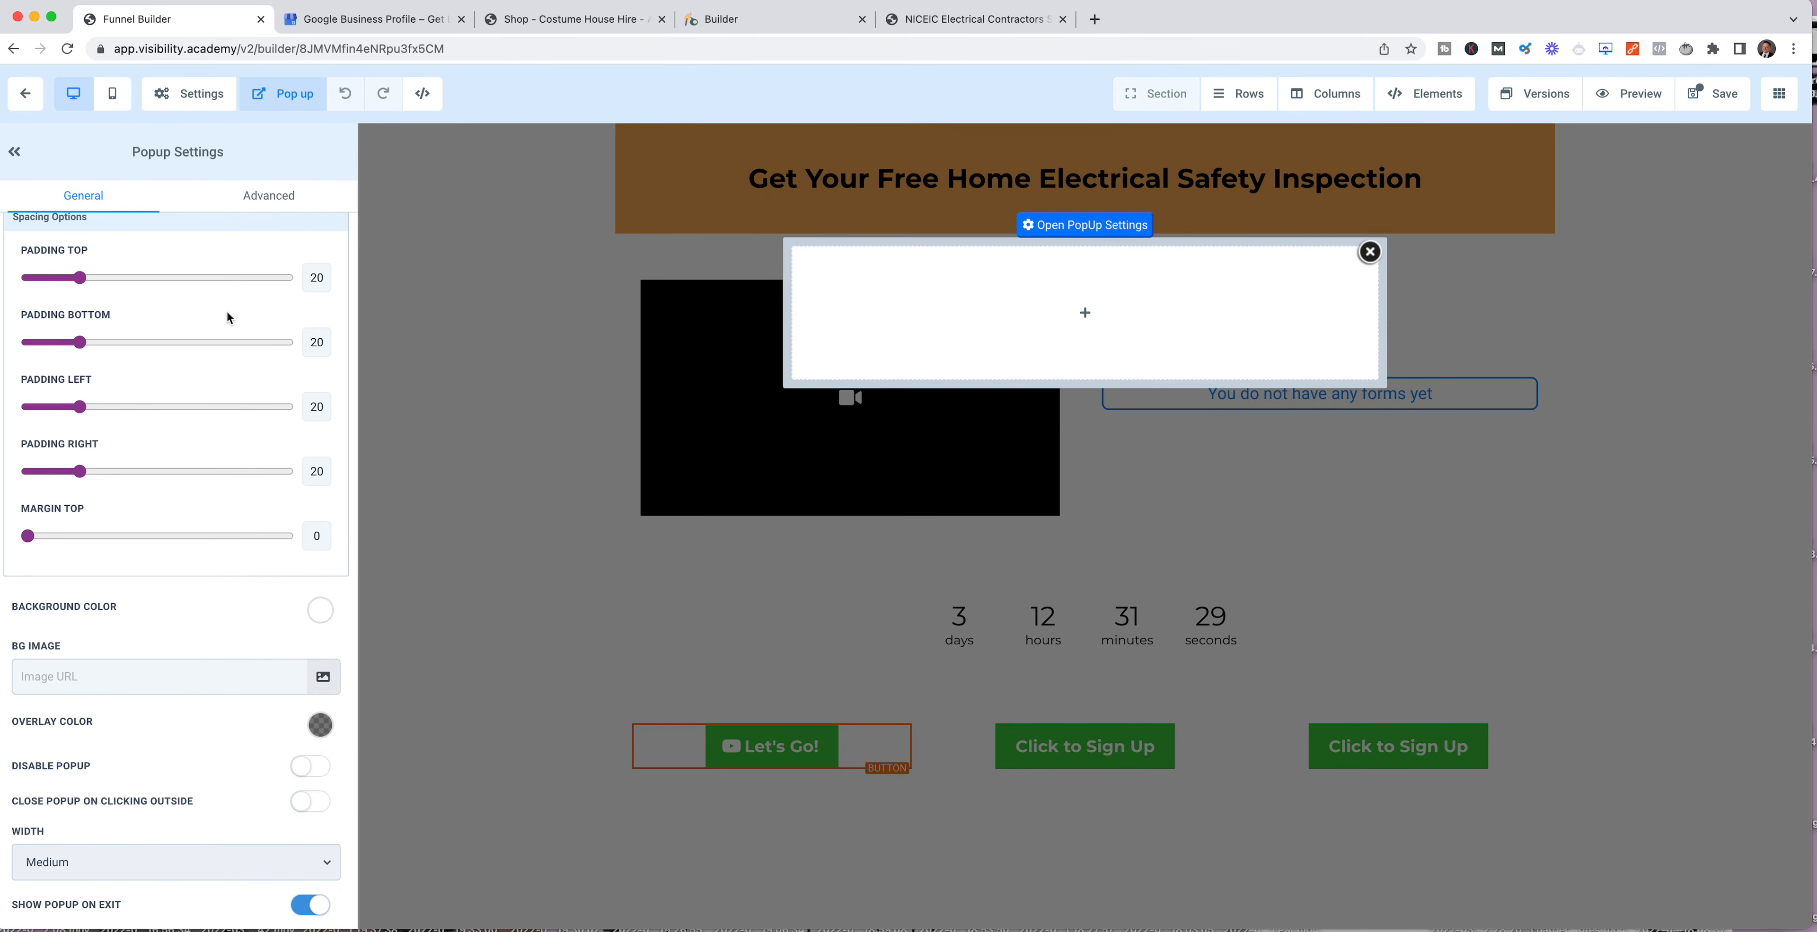
mouse_move(834, 277)
scroll(232, 470, "up", 2)
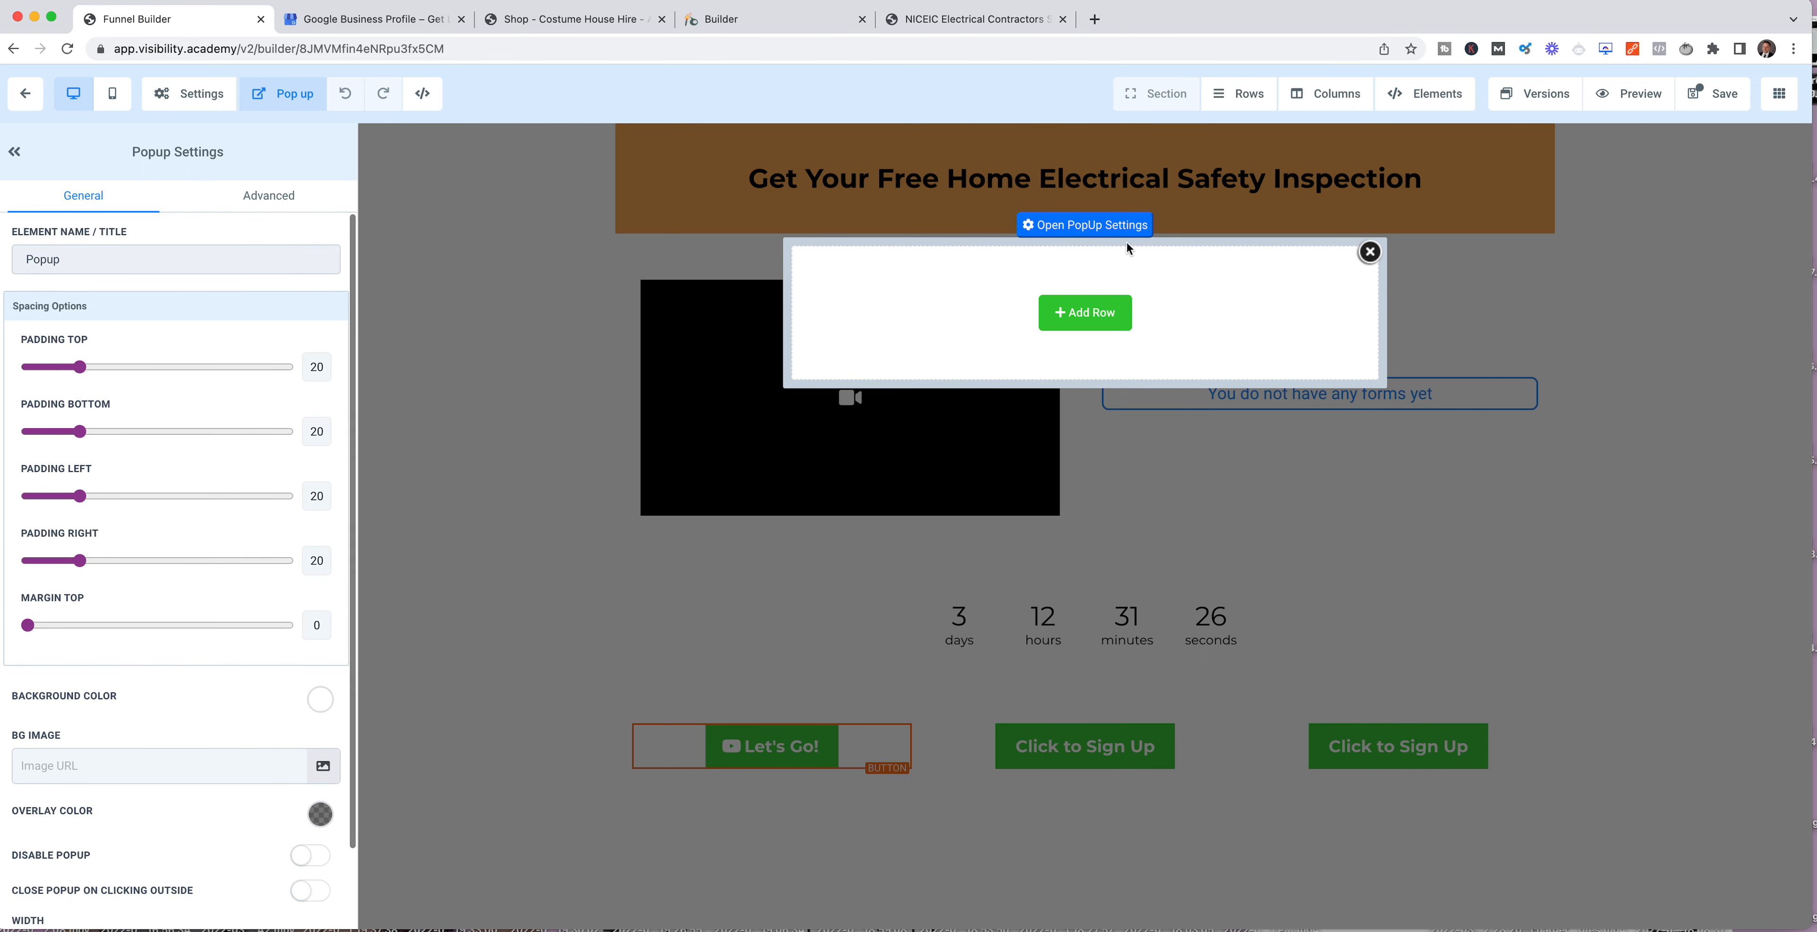
left_click(1112, 233)
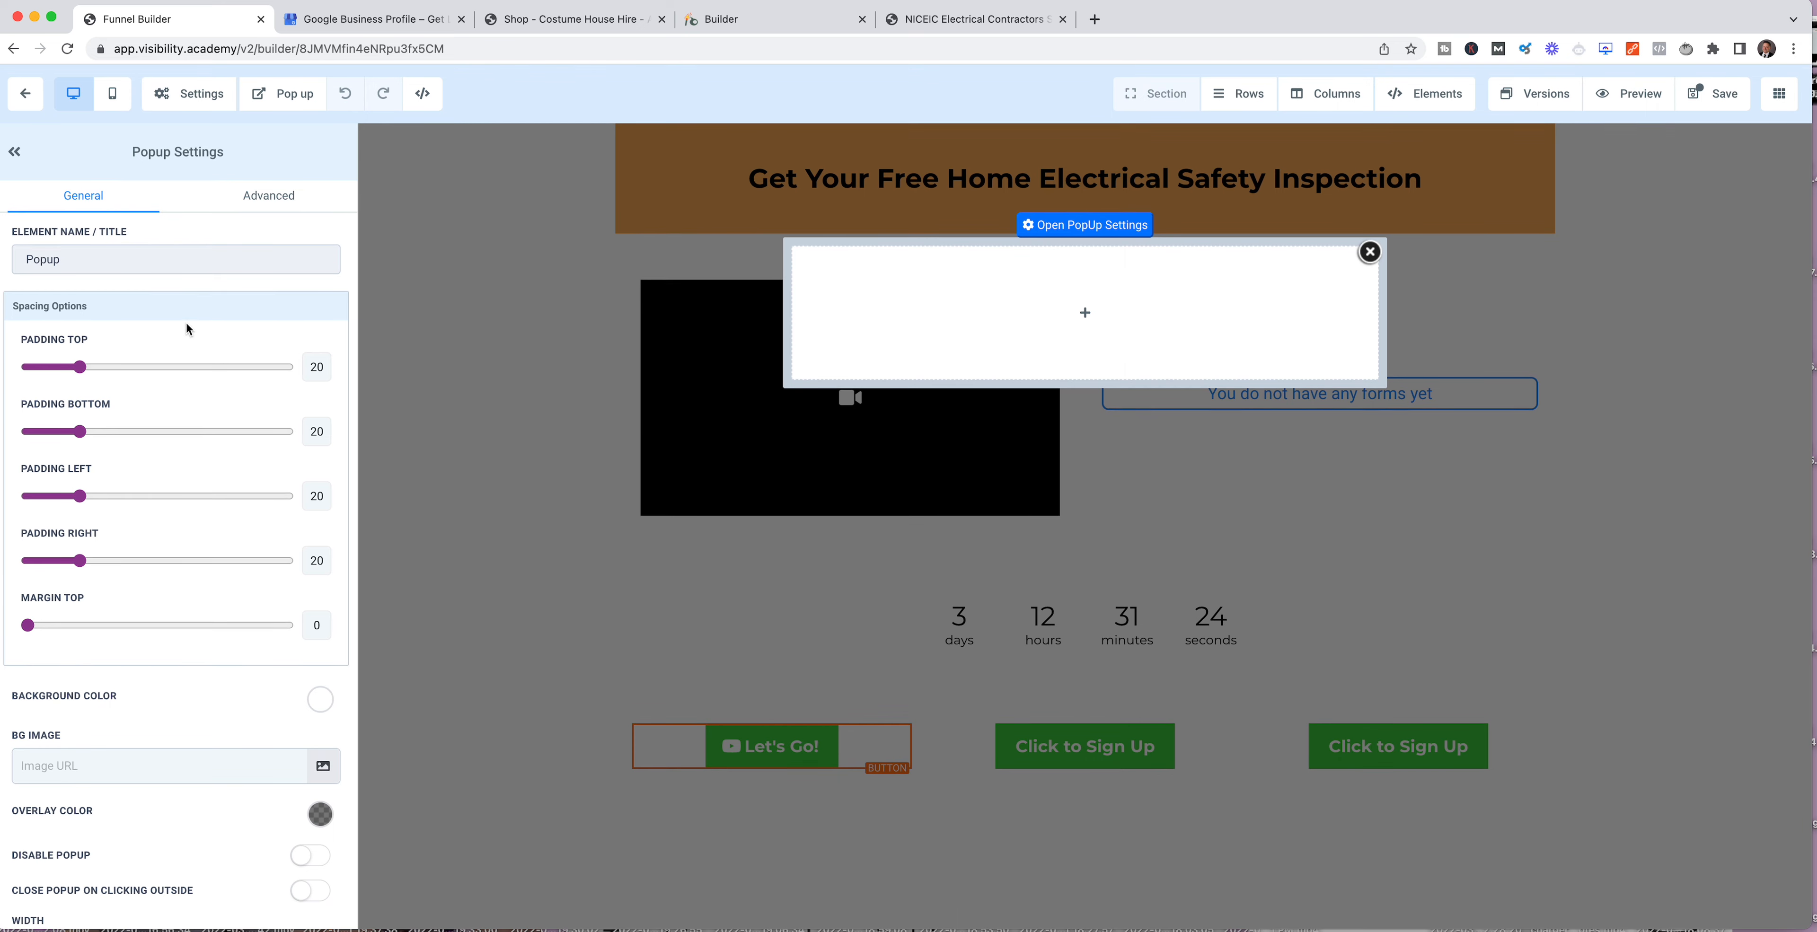
scroll(211, 475, "down", 2)
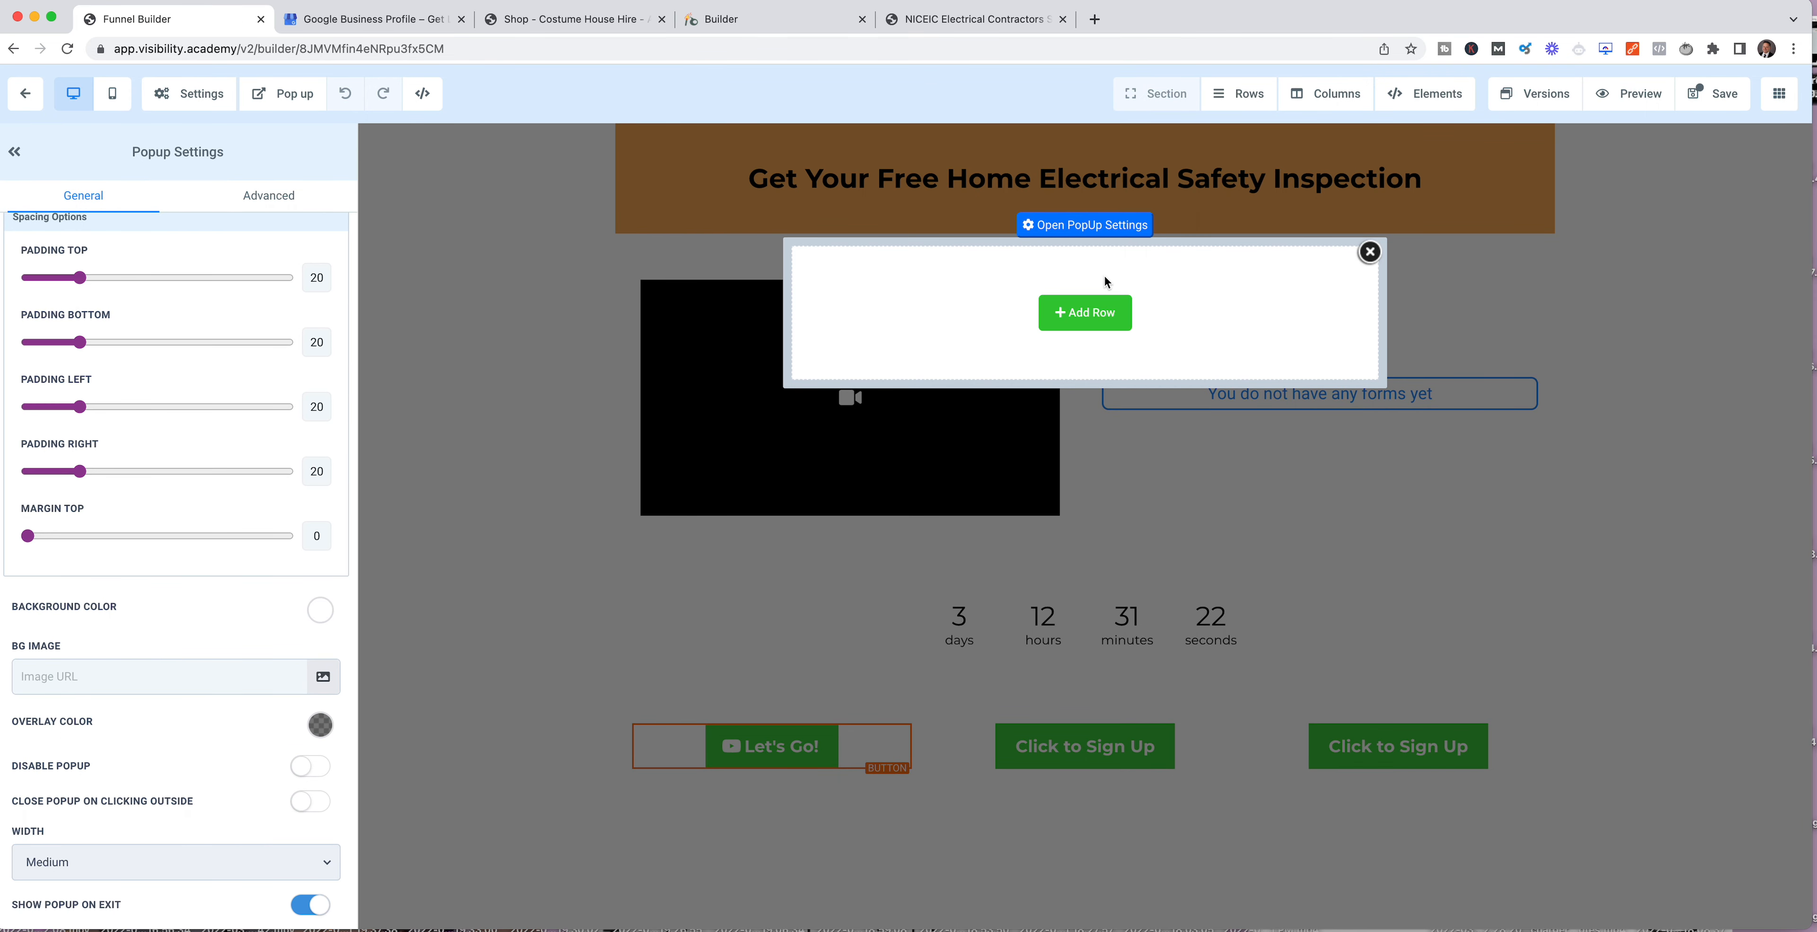
left_click(1085, 312)
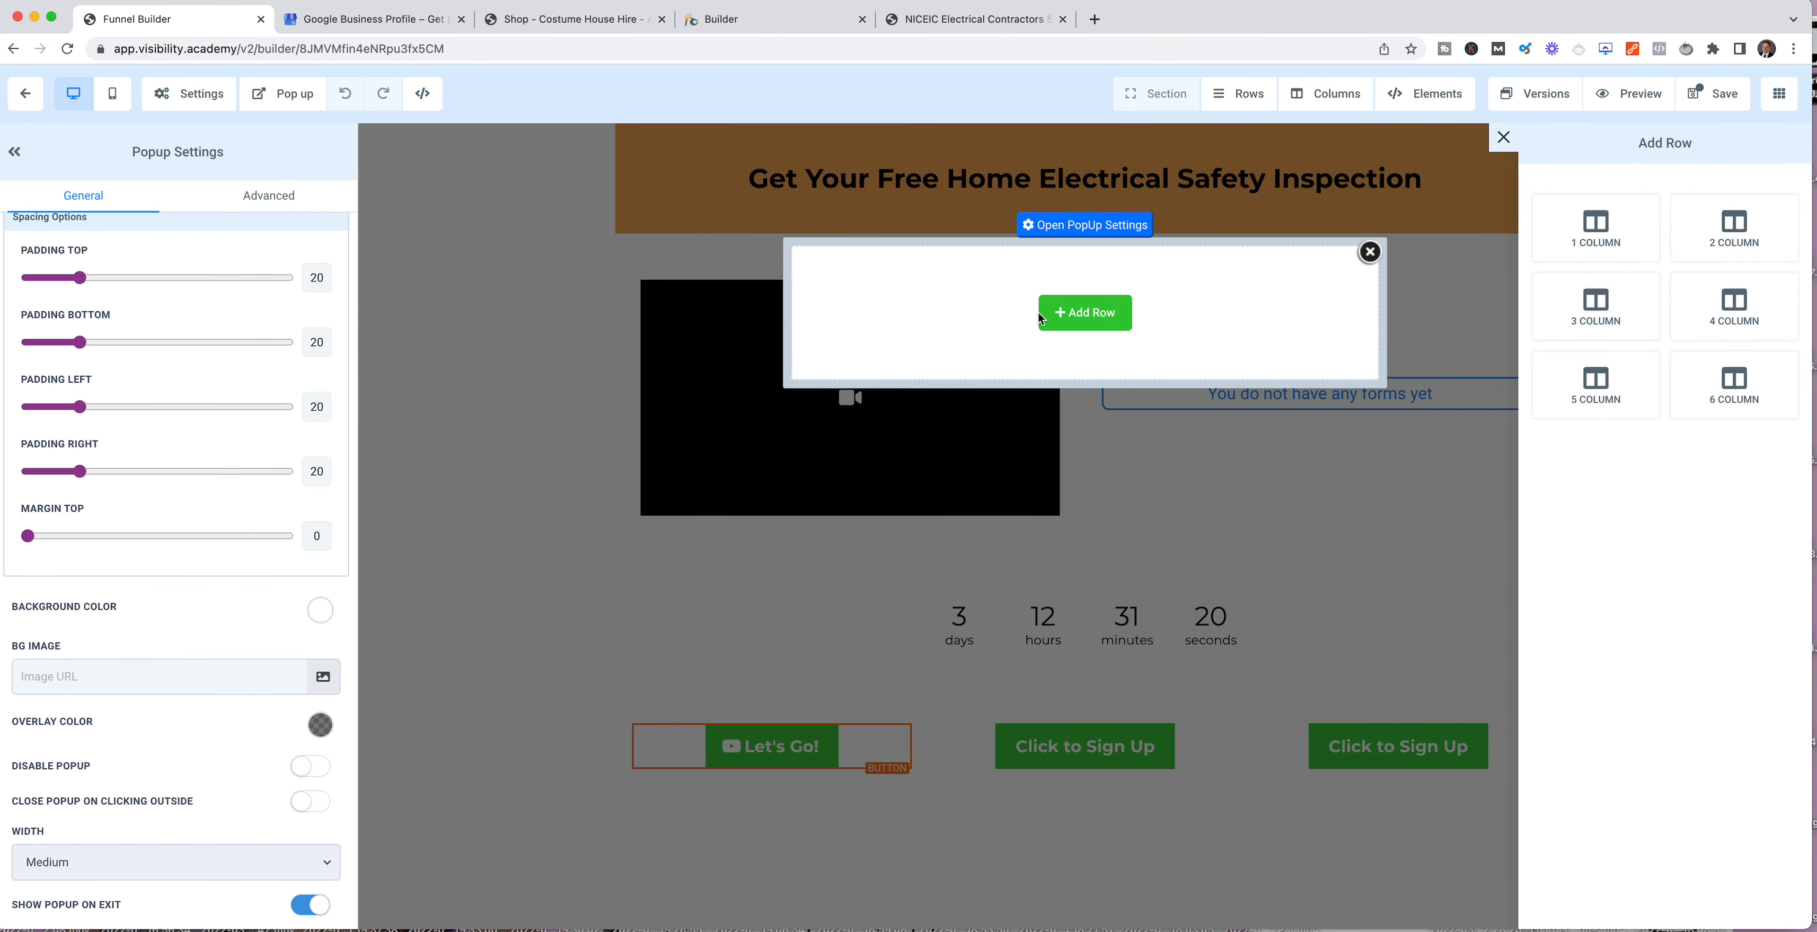
left_click(967, 306)
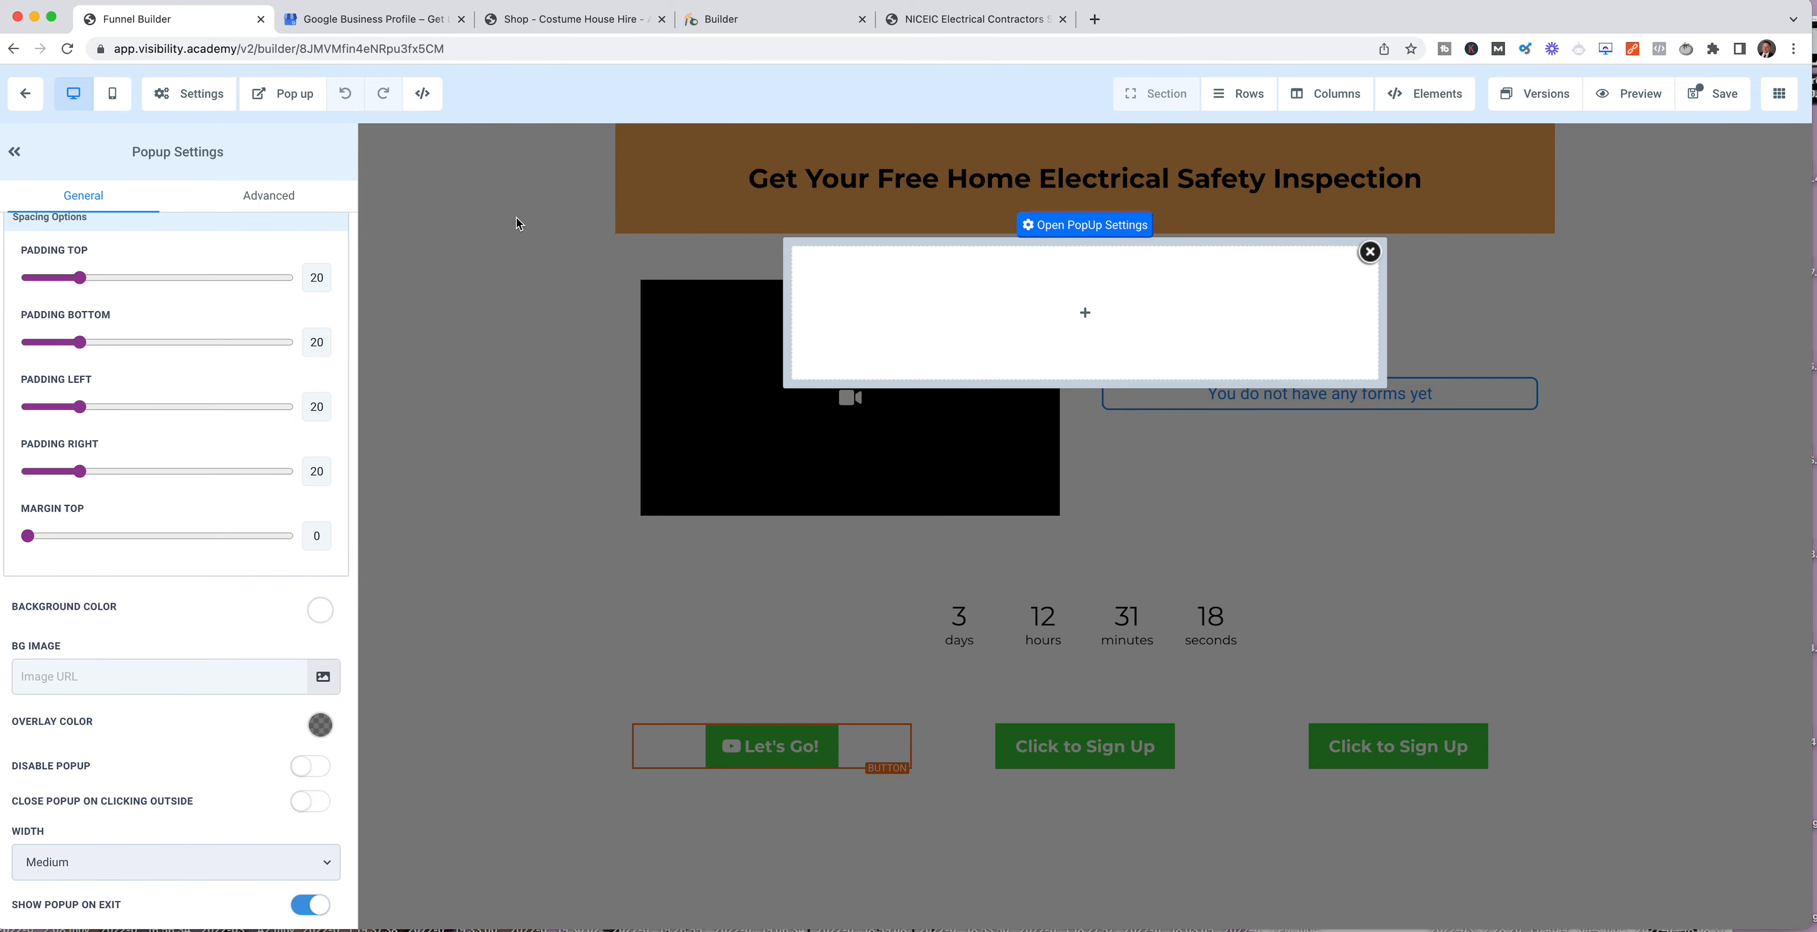
Step: Open demo.visibility.academy in a new browser tab and examine its booking popup as an example
left_click(1094, 19)
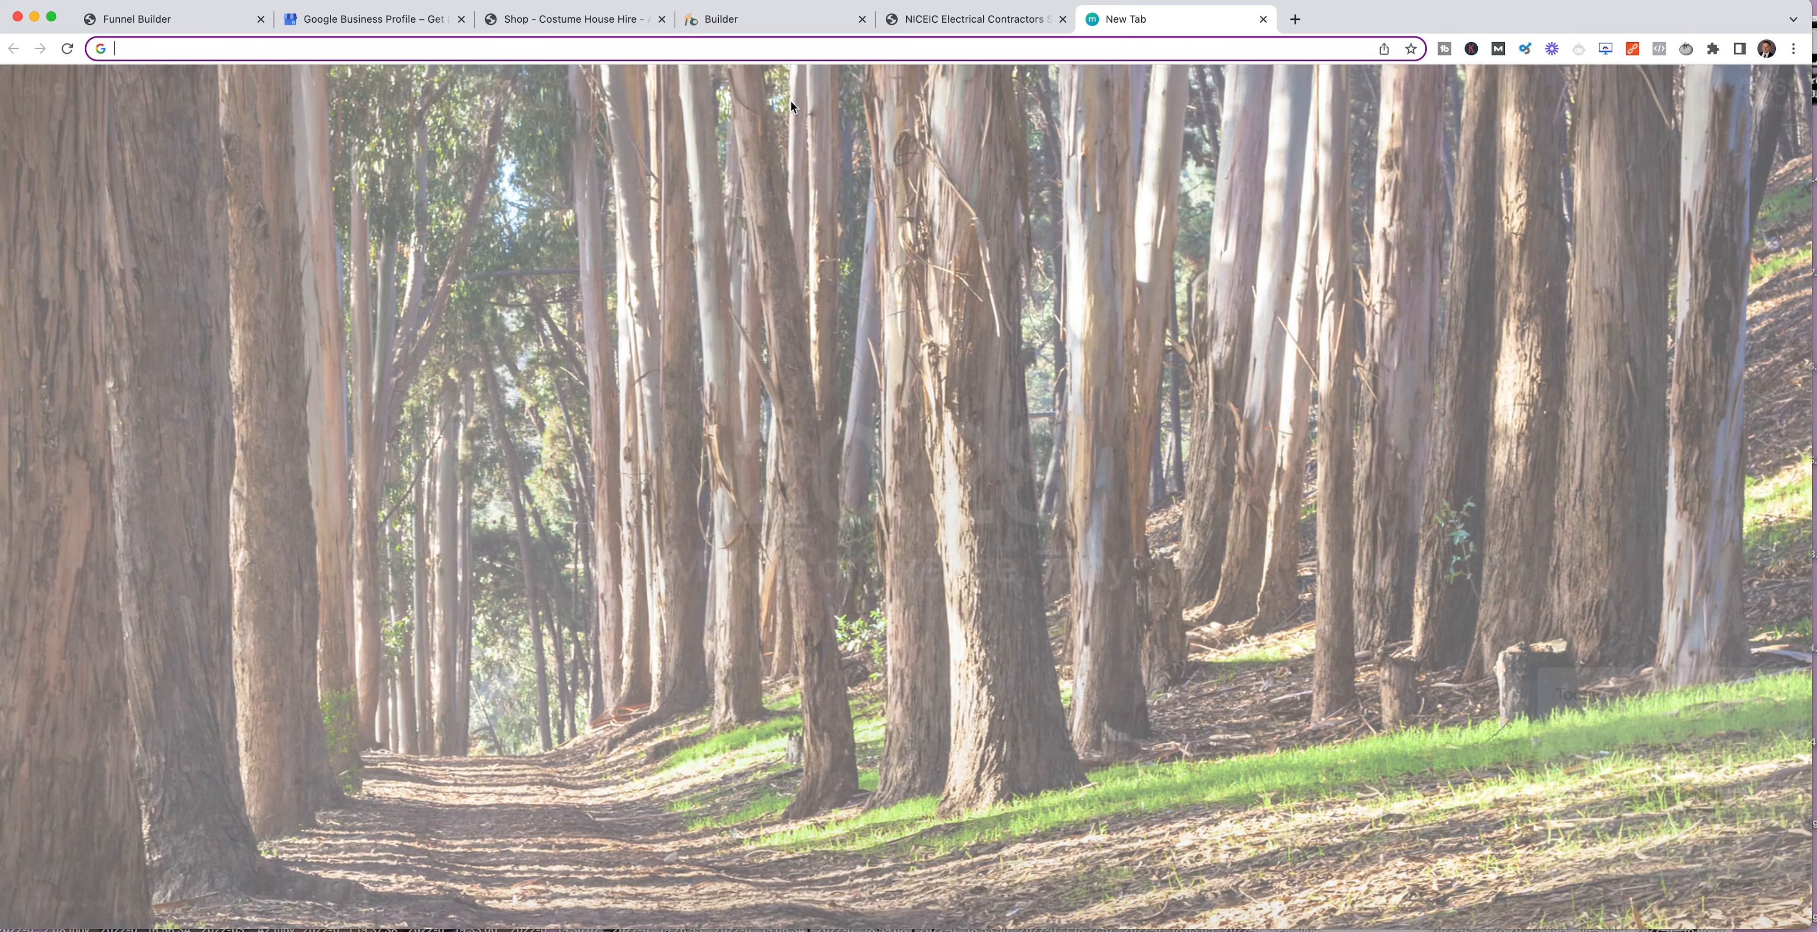
type("demo.visi")
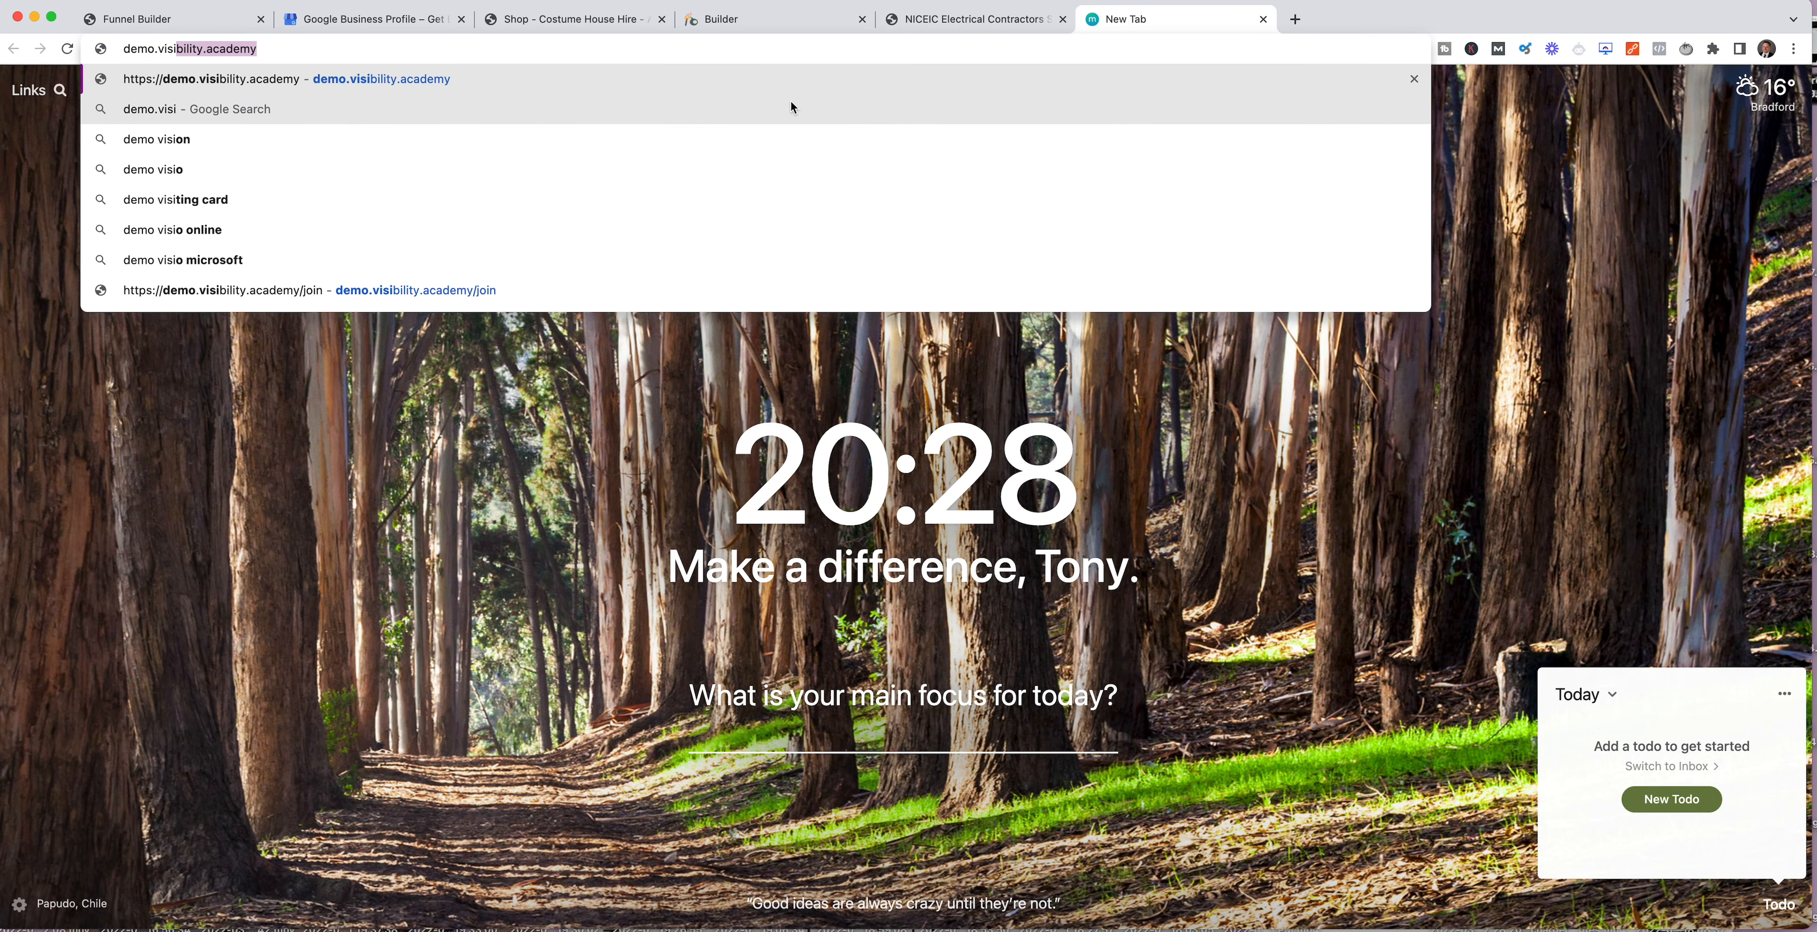
key("Return")
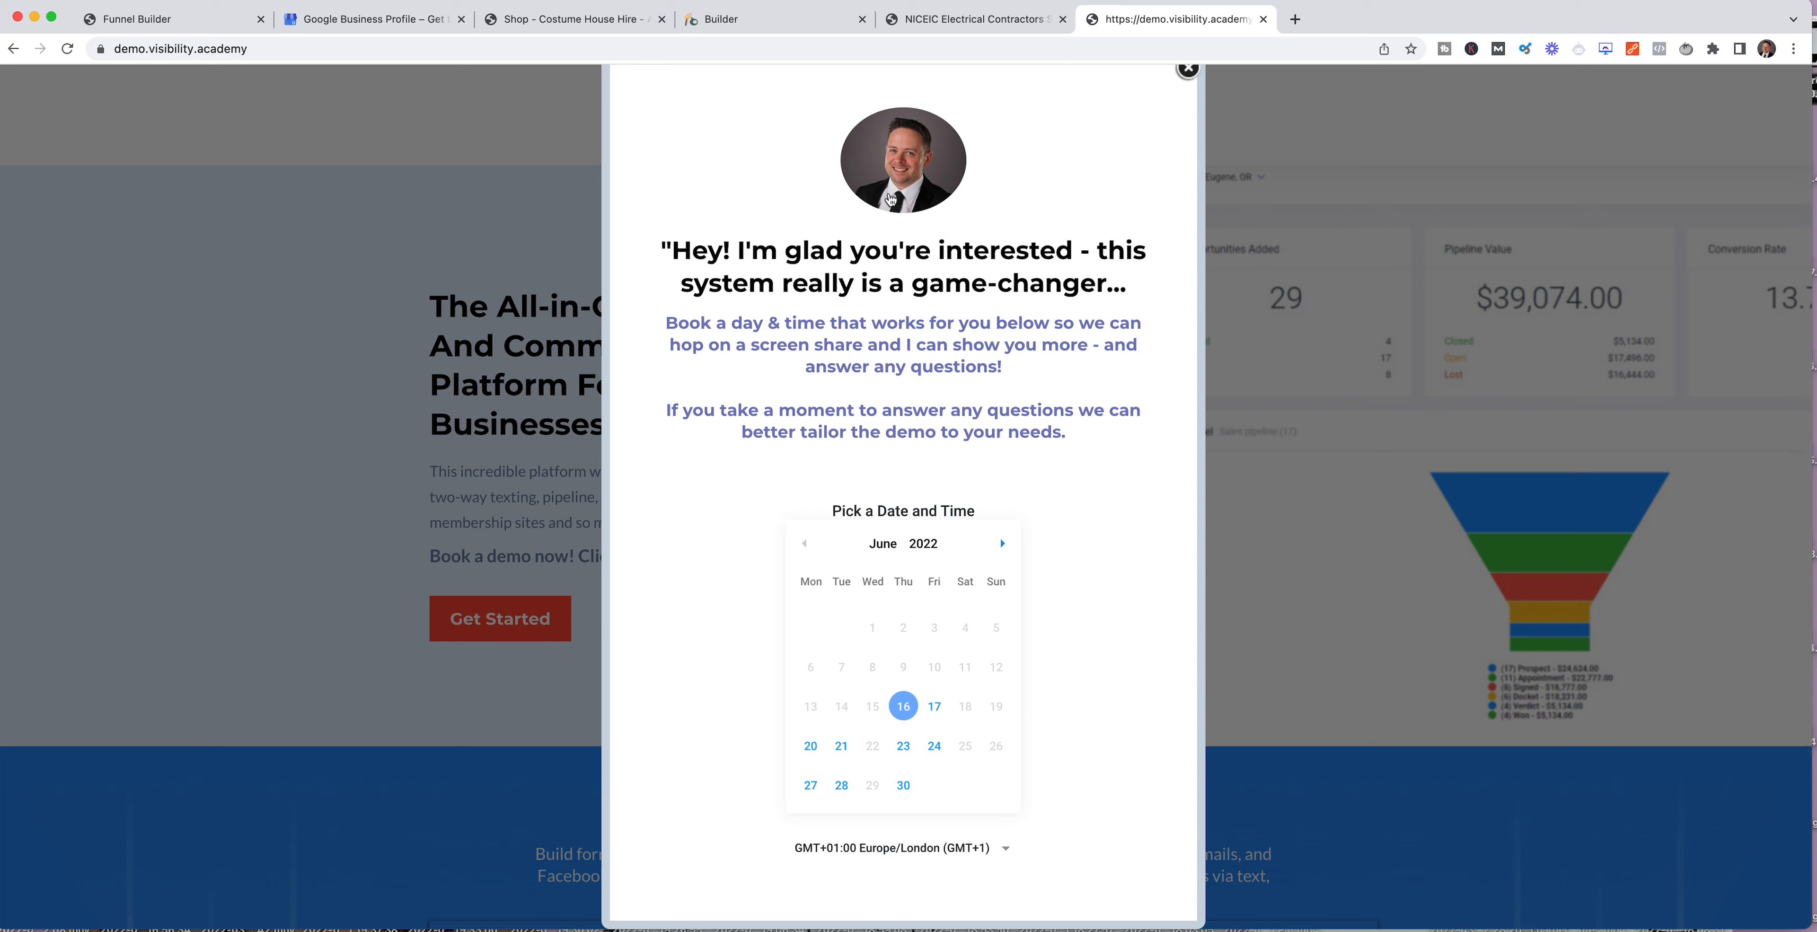
left_click_drag(685, 261, 1163, 331)
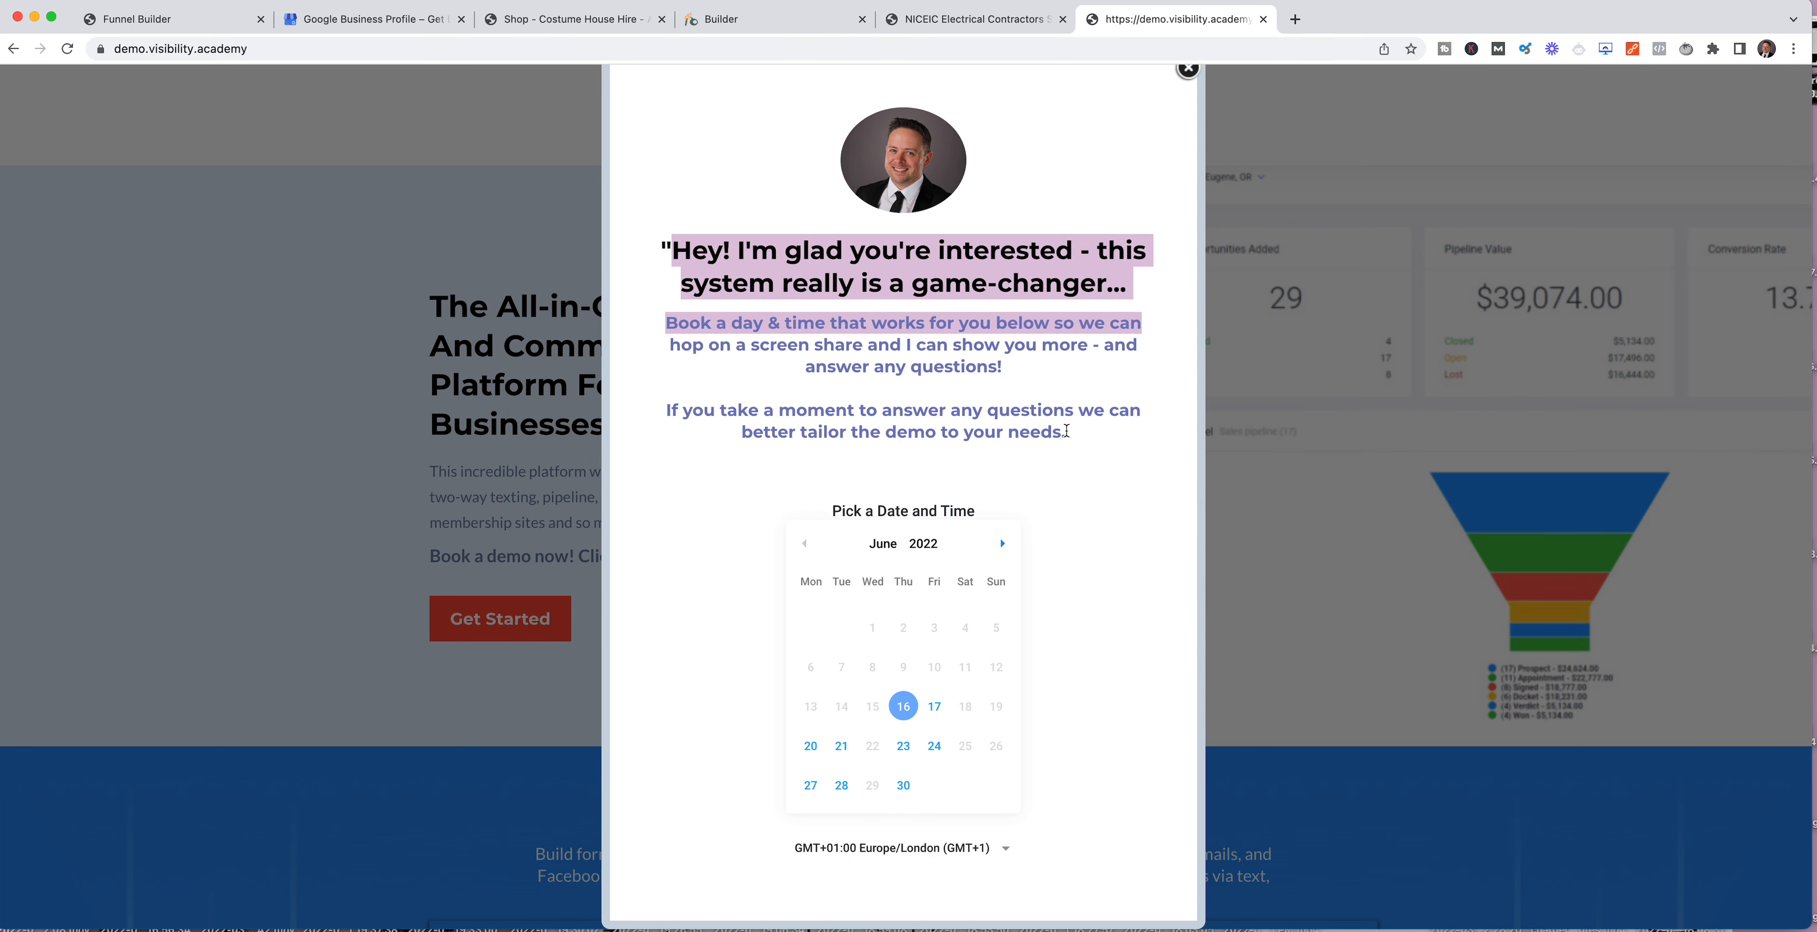
scroll(1099, 668, "down", 3)
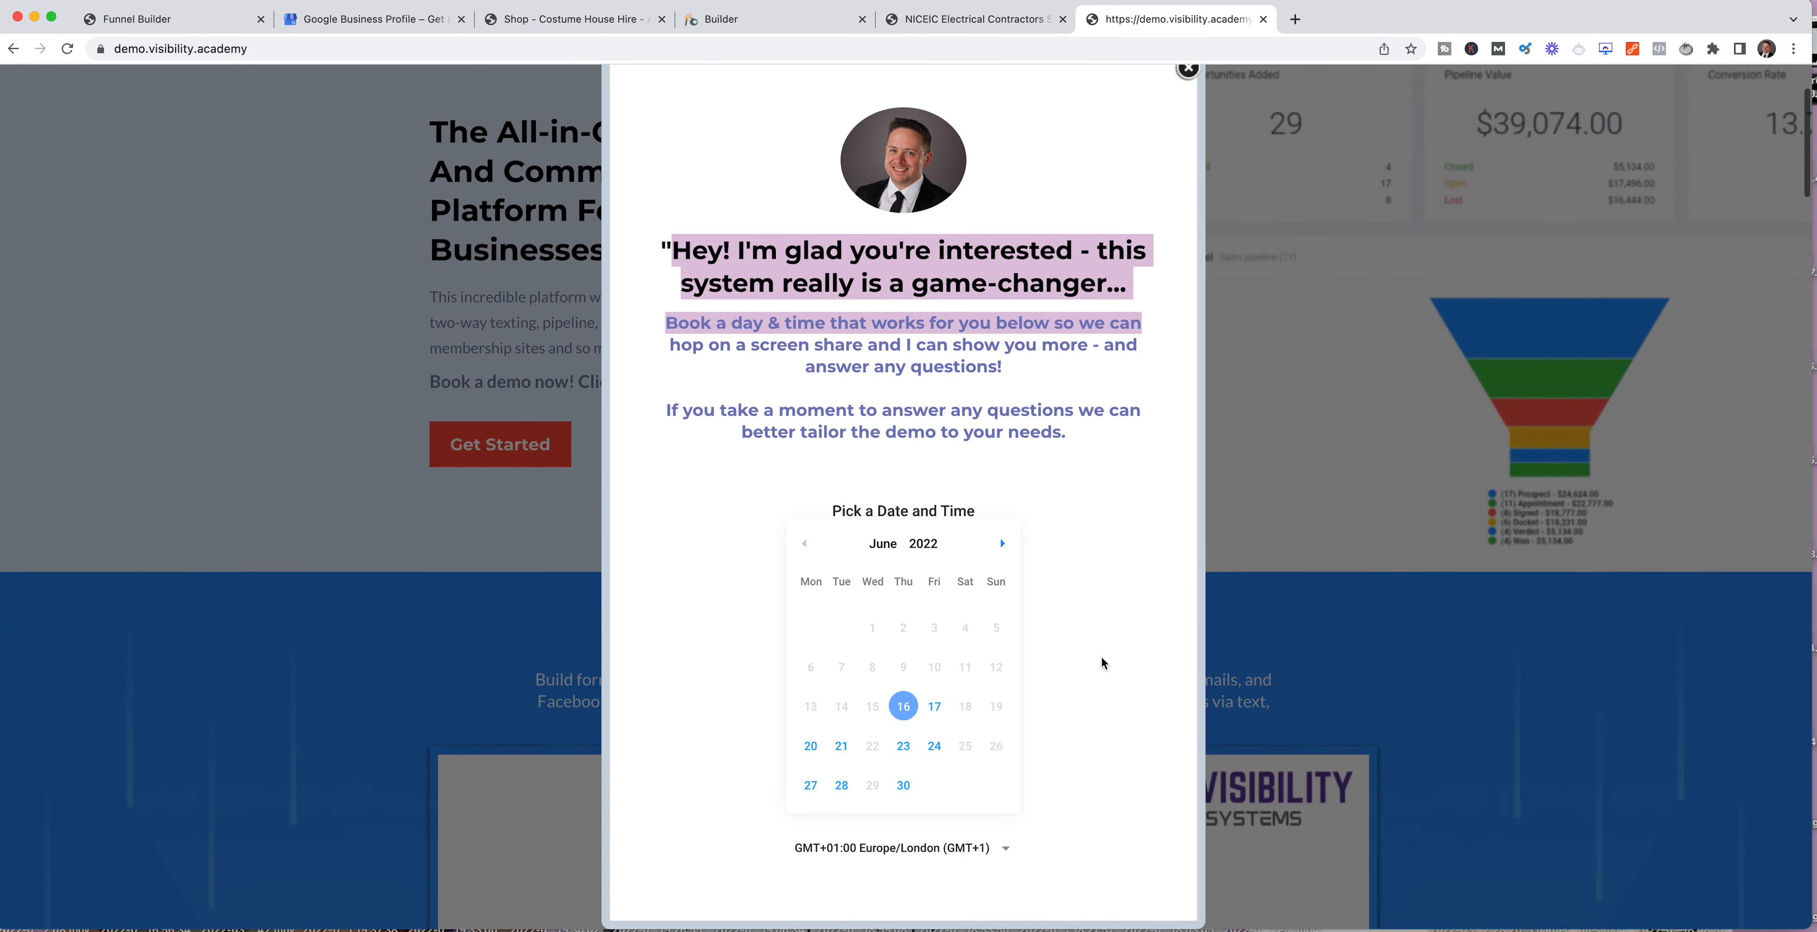
Step: Try the demo popup's booking calendar by choosing Friday 17 June 2022 at 10:15 AM, and close the popup
left_click(934, 707)
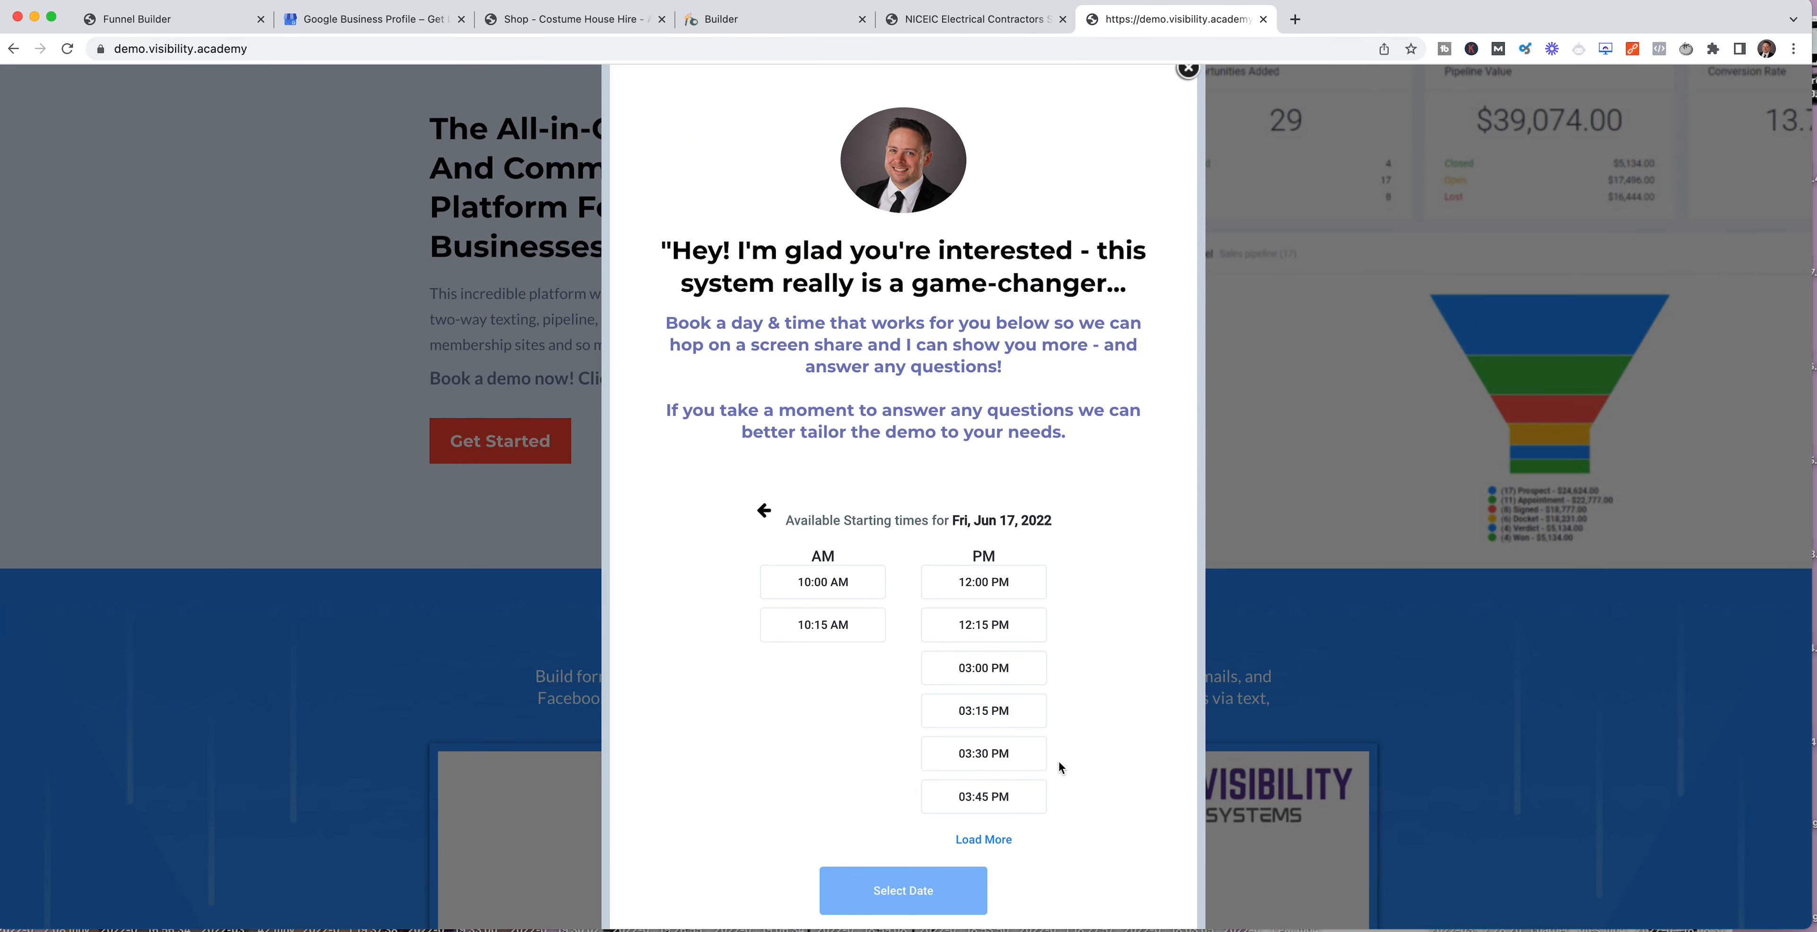
left_click(861, 641)
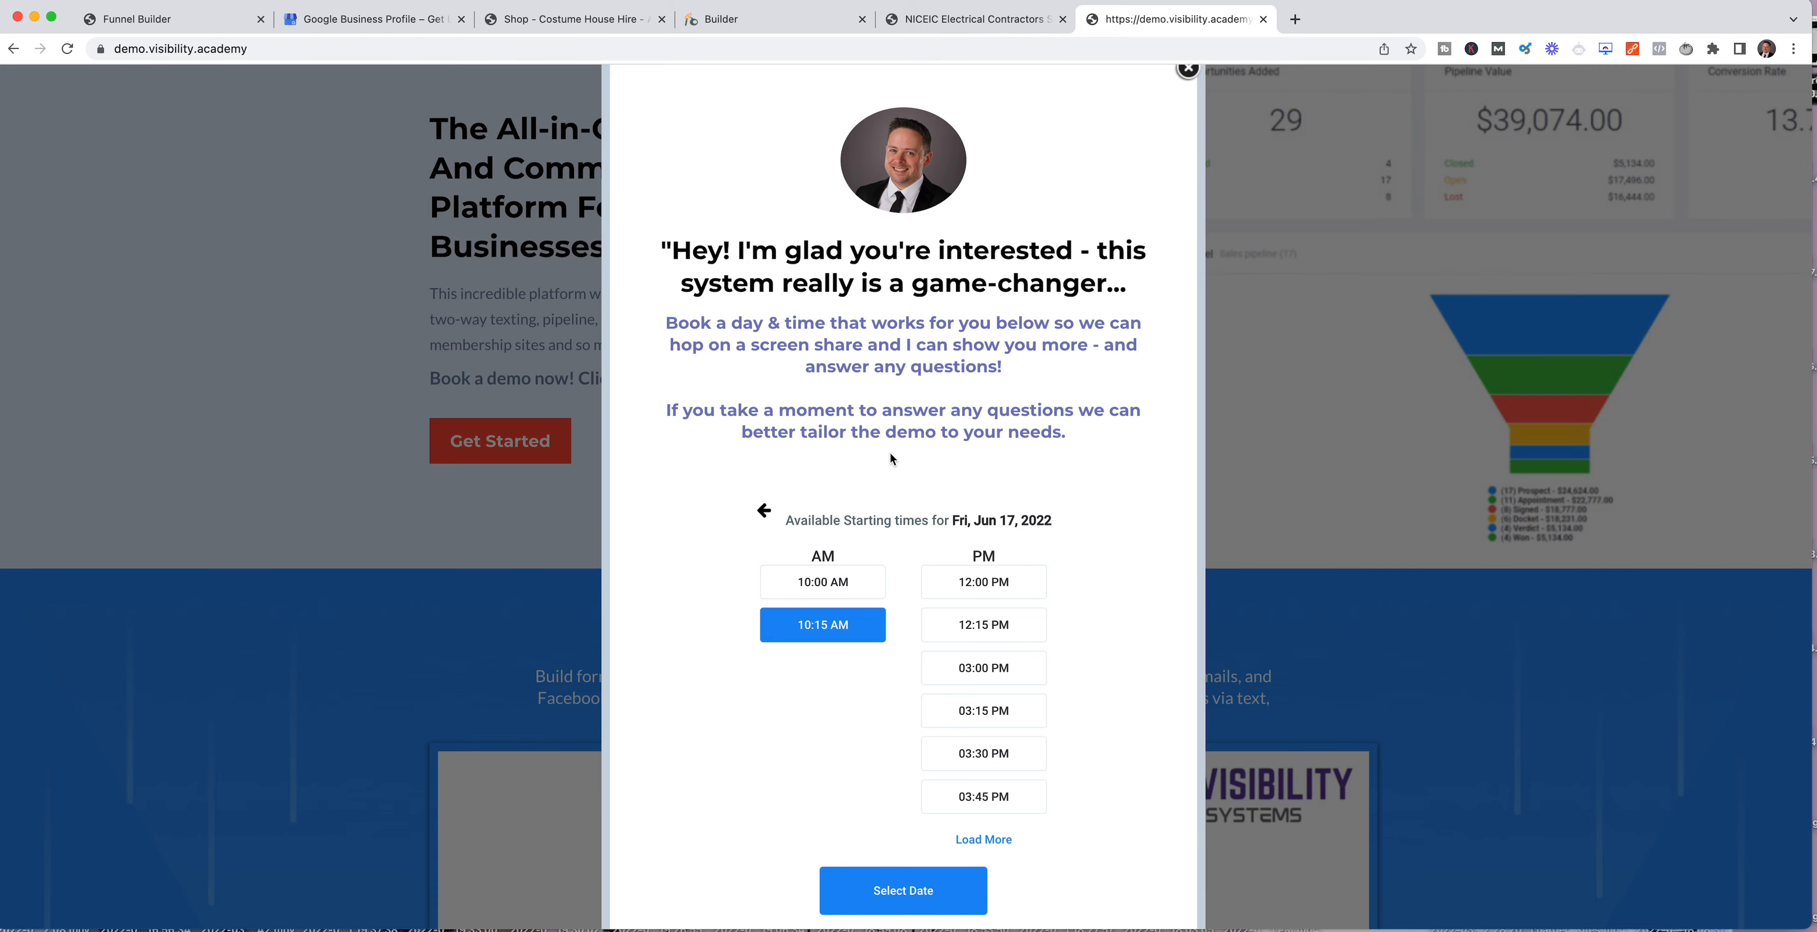
scroll(889, 458, "up", 2)
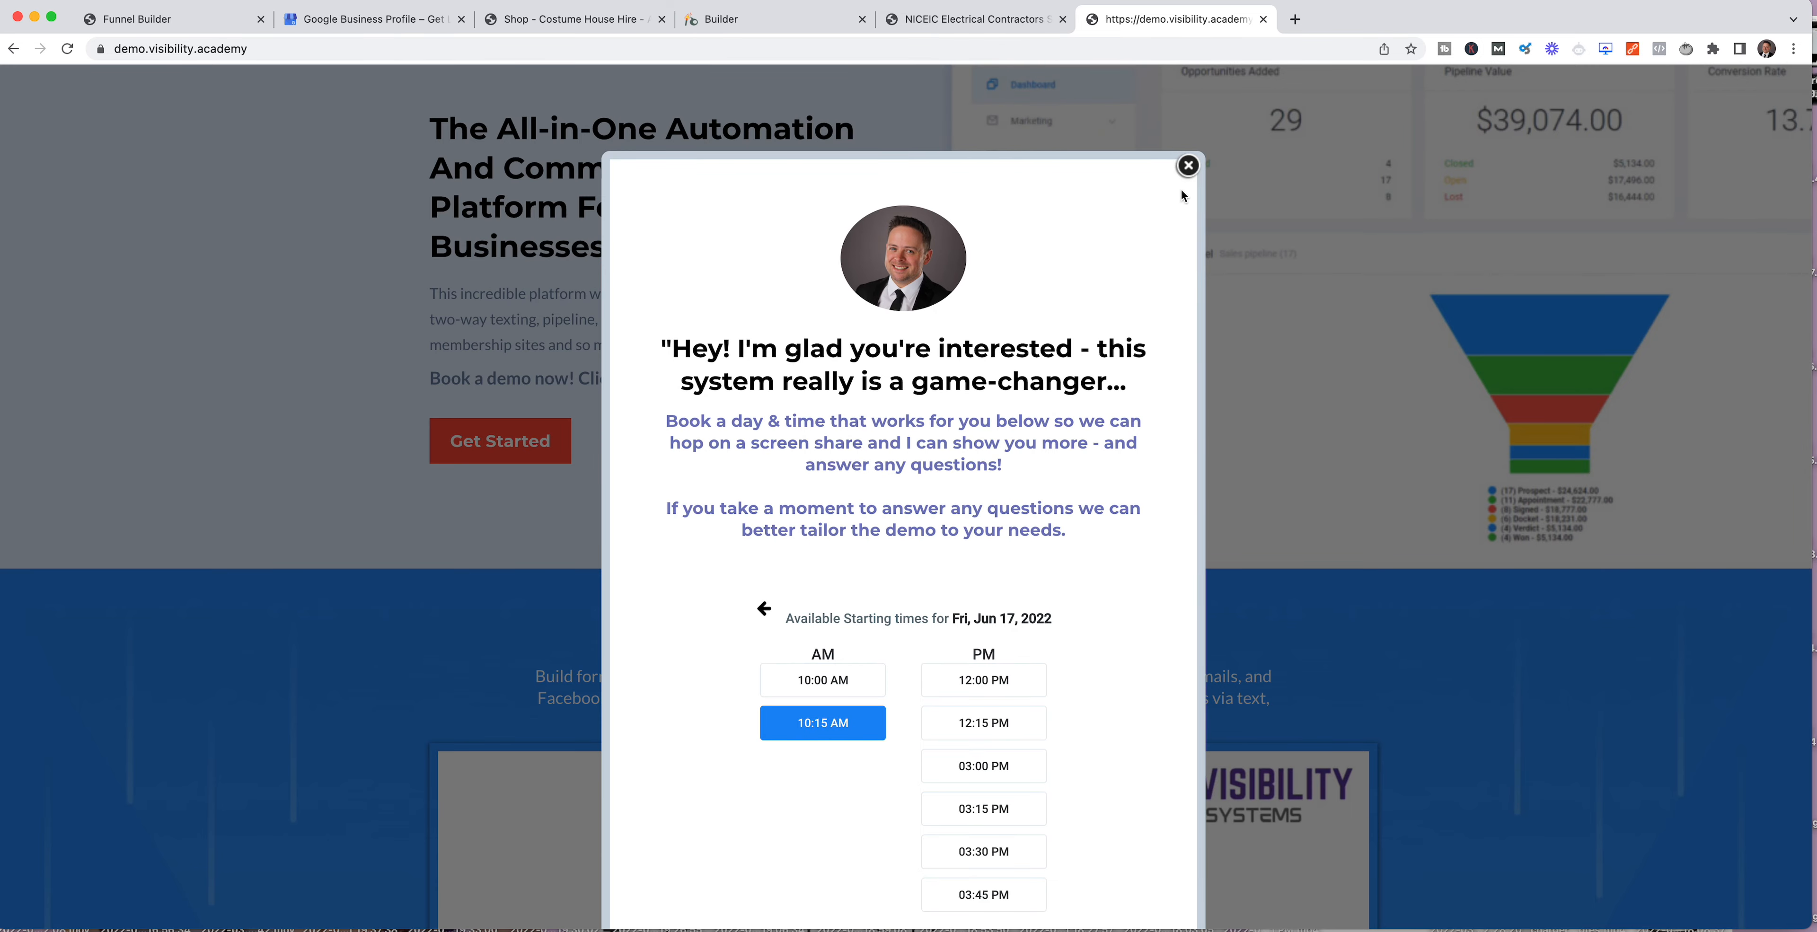
left_click(1187, 168)
Step: Open and close the popup from the Build Forms & Landing Pages section's Get Started button, and look through the demo page
scroll(882, 361, "down", 15)
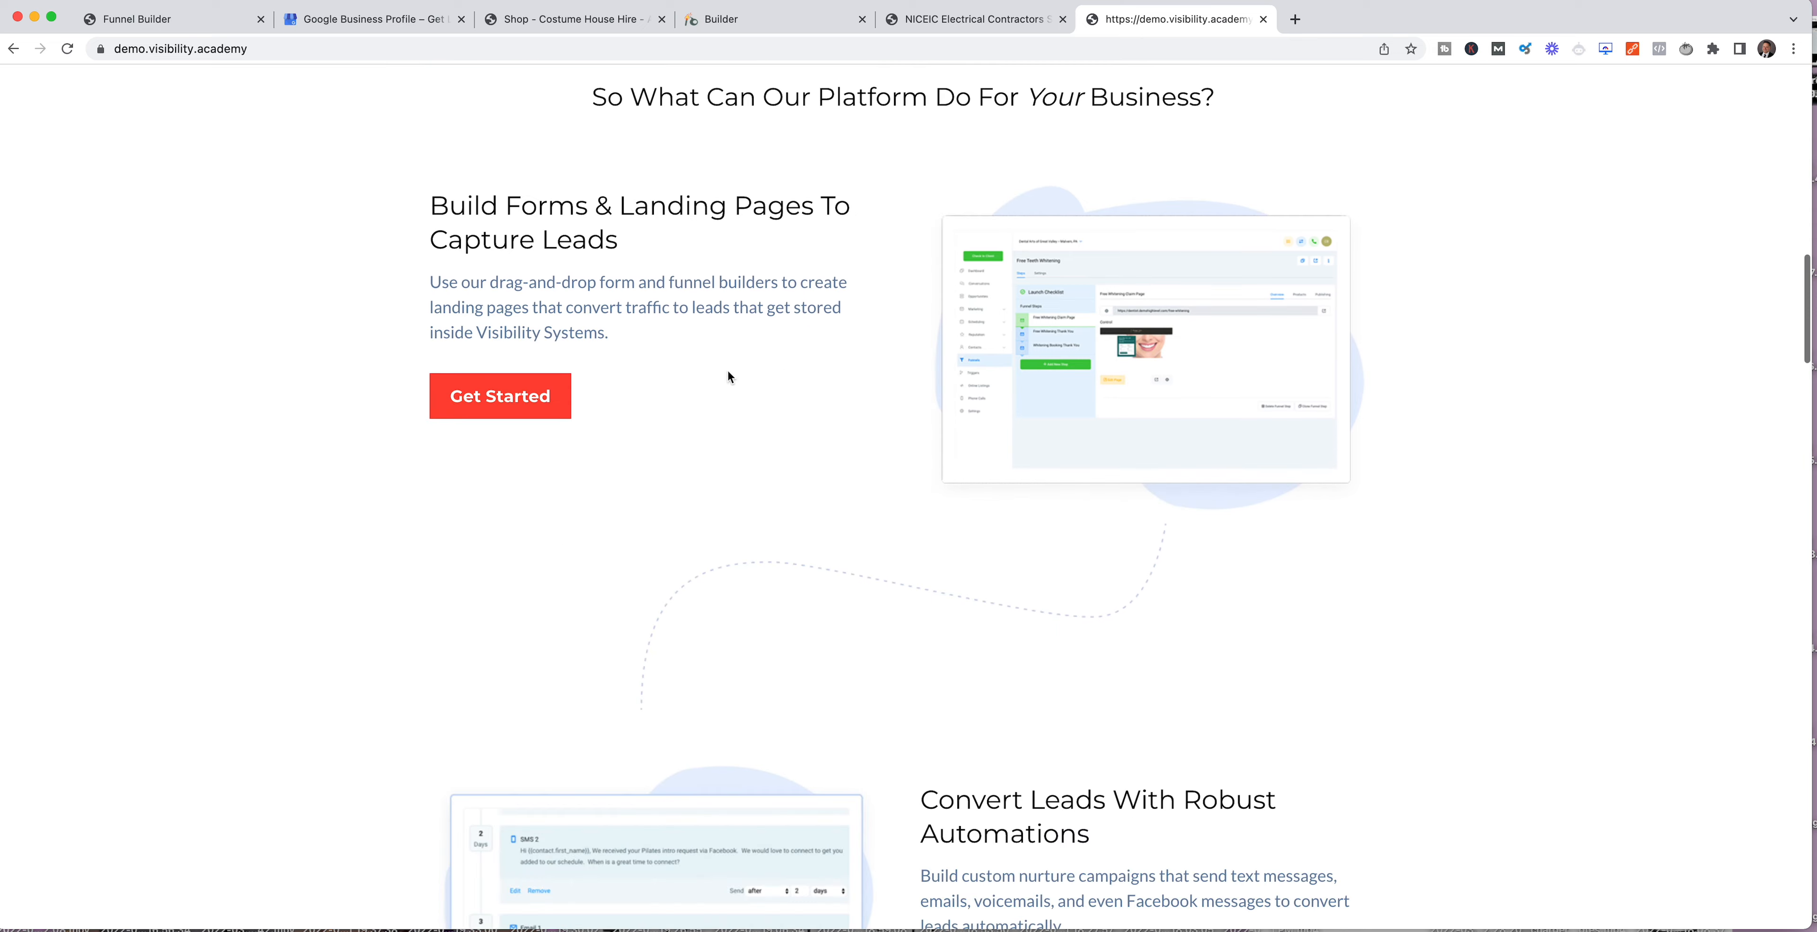
left_click(525, 404)
left_click(1188, 165)
scroll(585, 92, "down", 15)
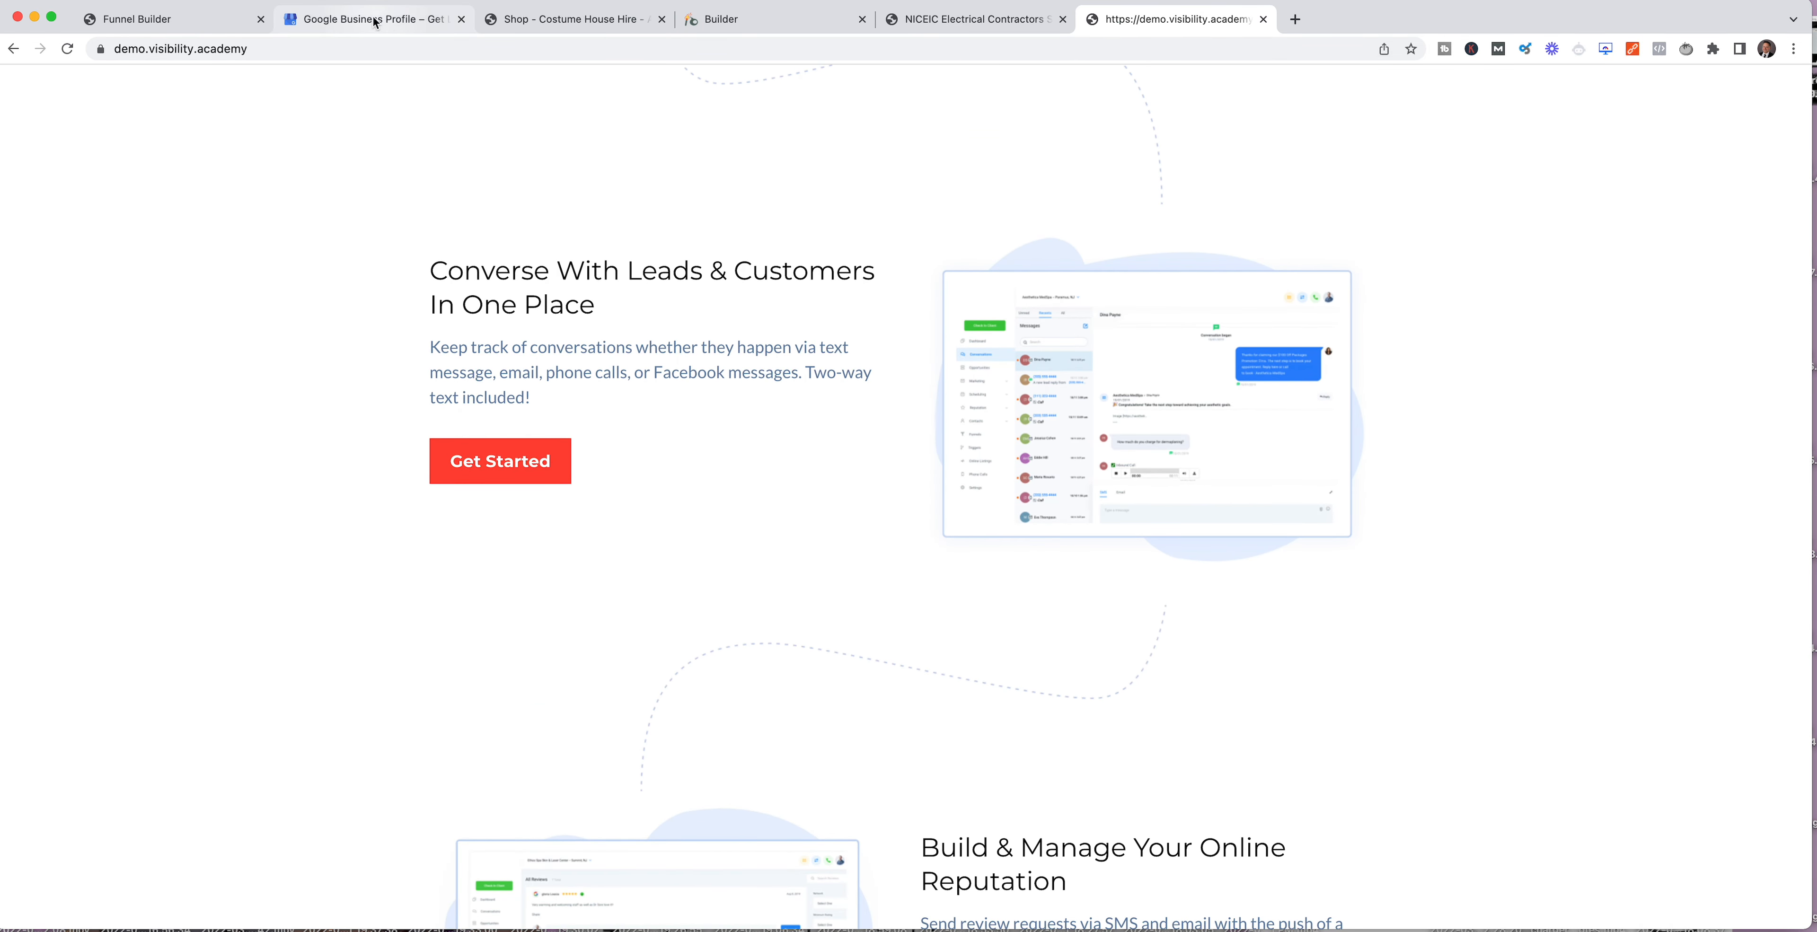
Step: Return to the funnel builder, close the page's popup and leave the builder without saving
left_click(575, 19)
left_click(141, 19)
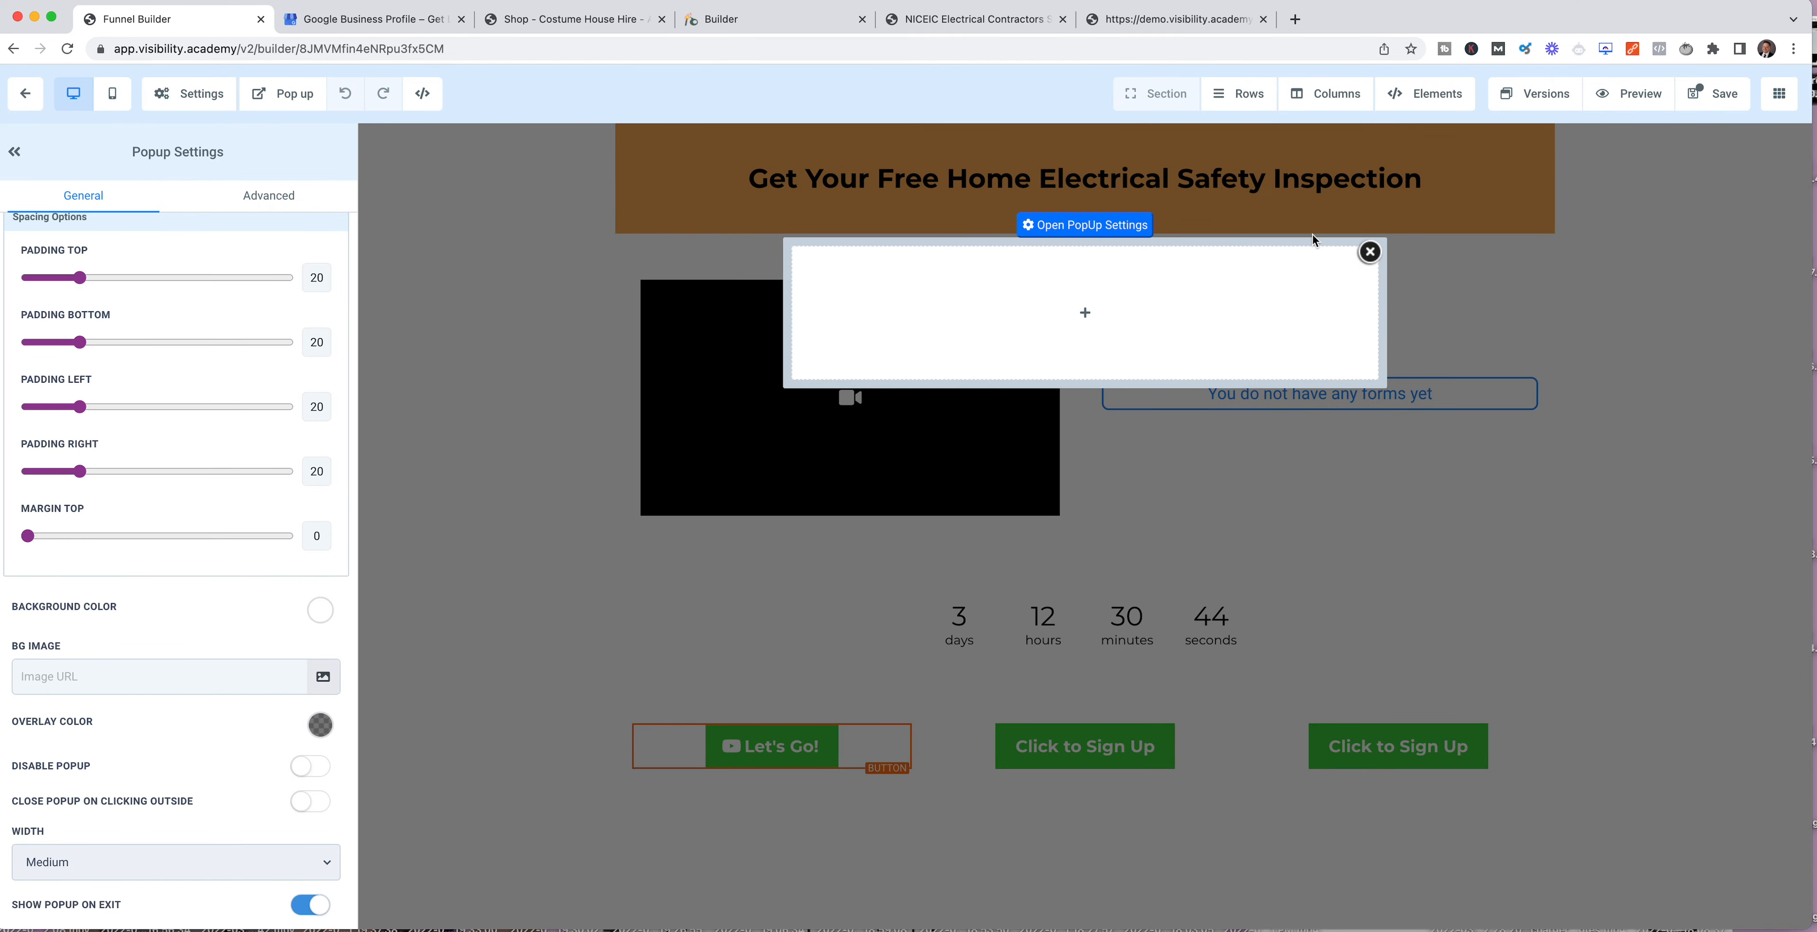
left_click(1370, 251)
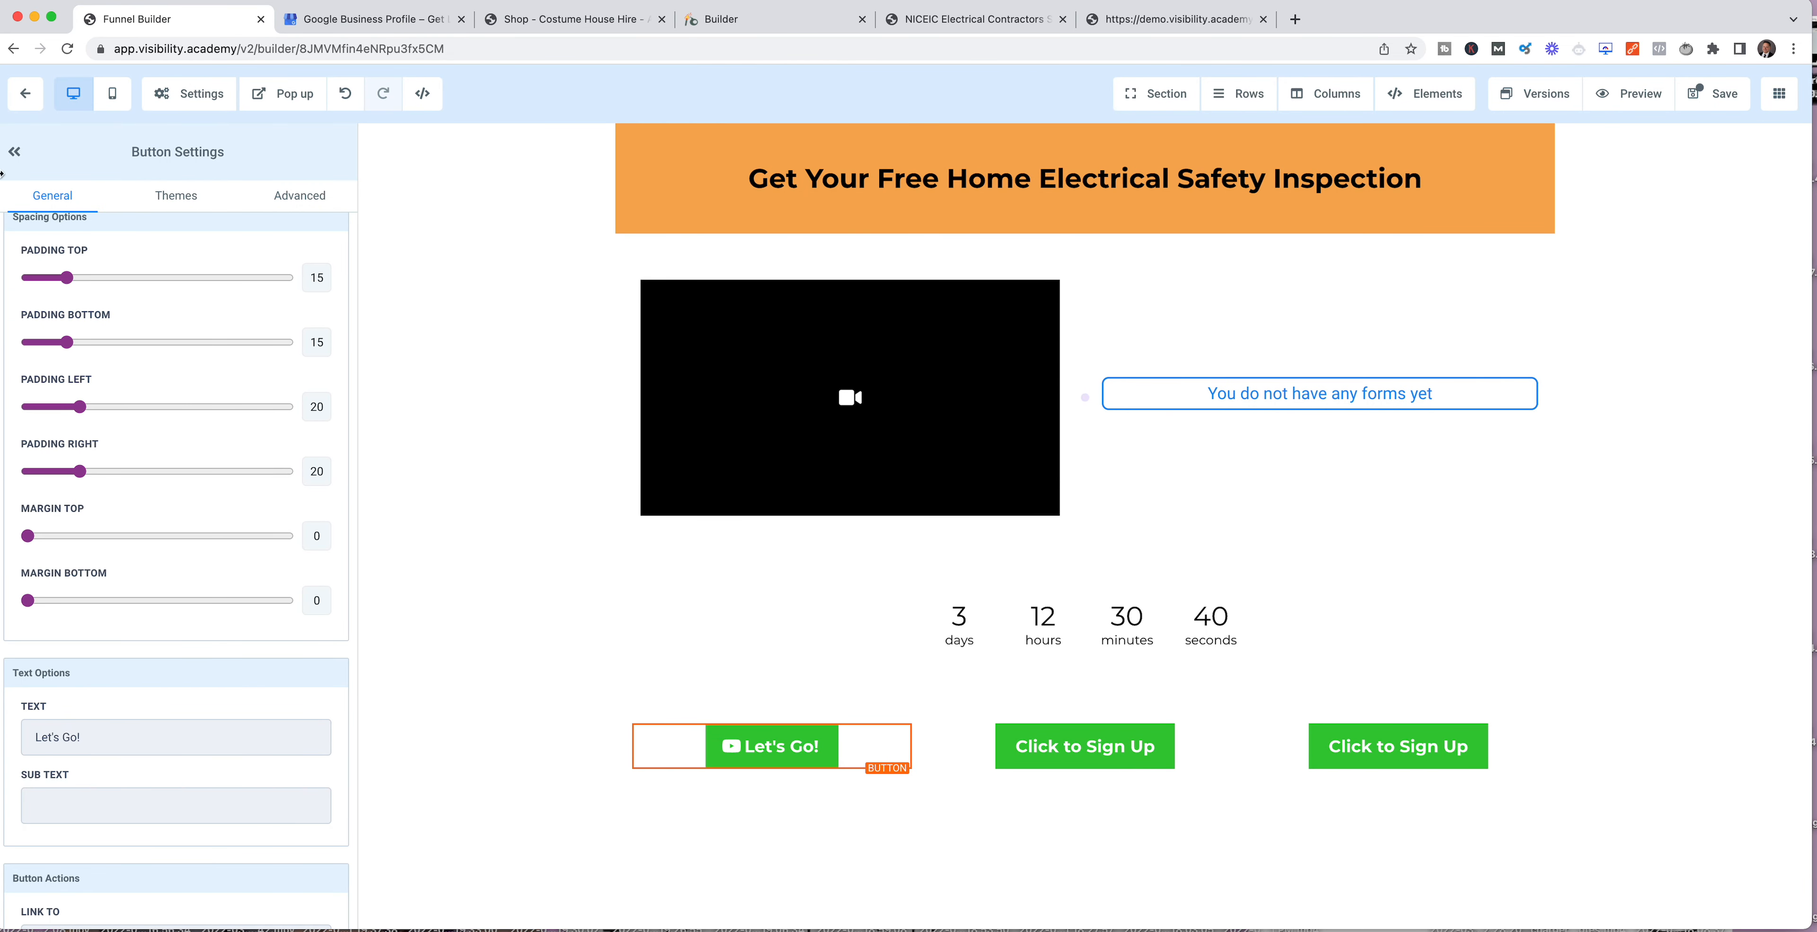
left_click(14, 151)
left_click(13, 49)
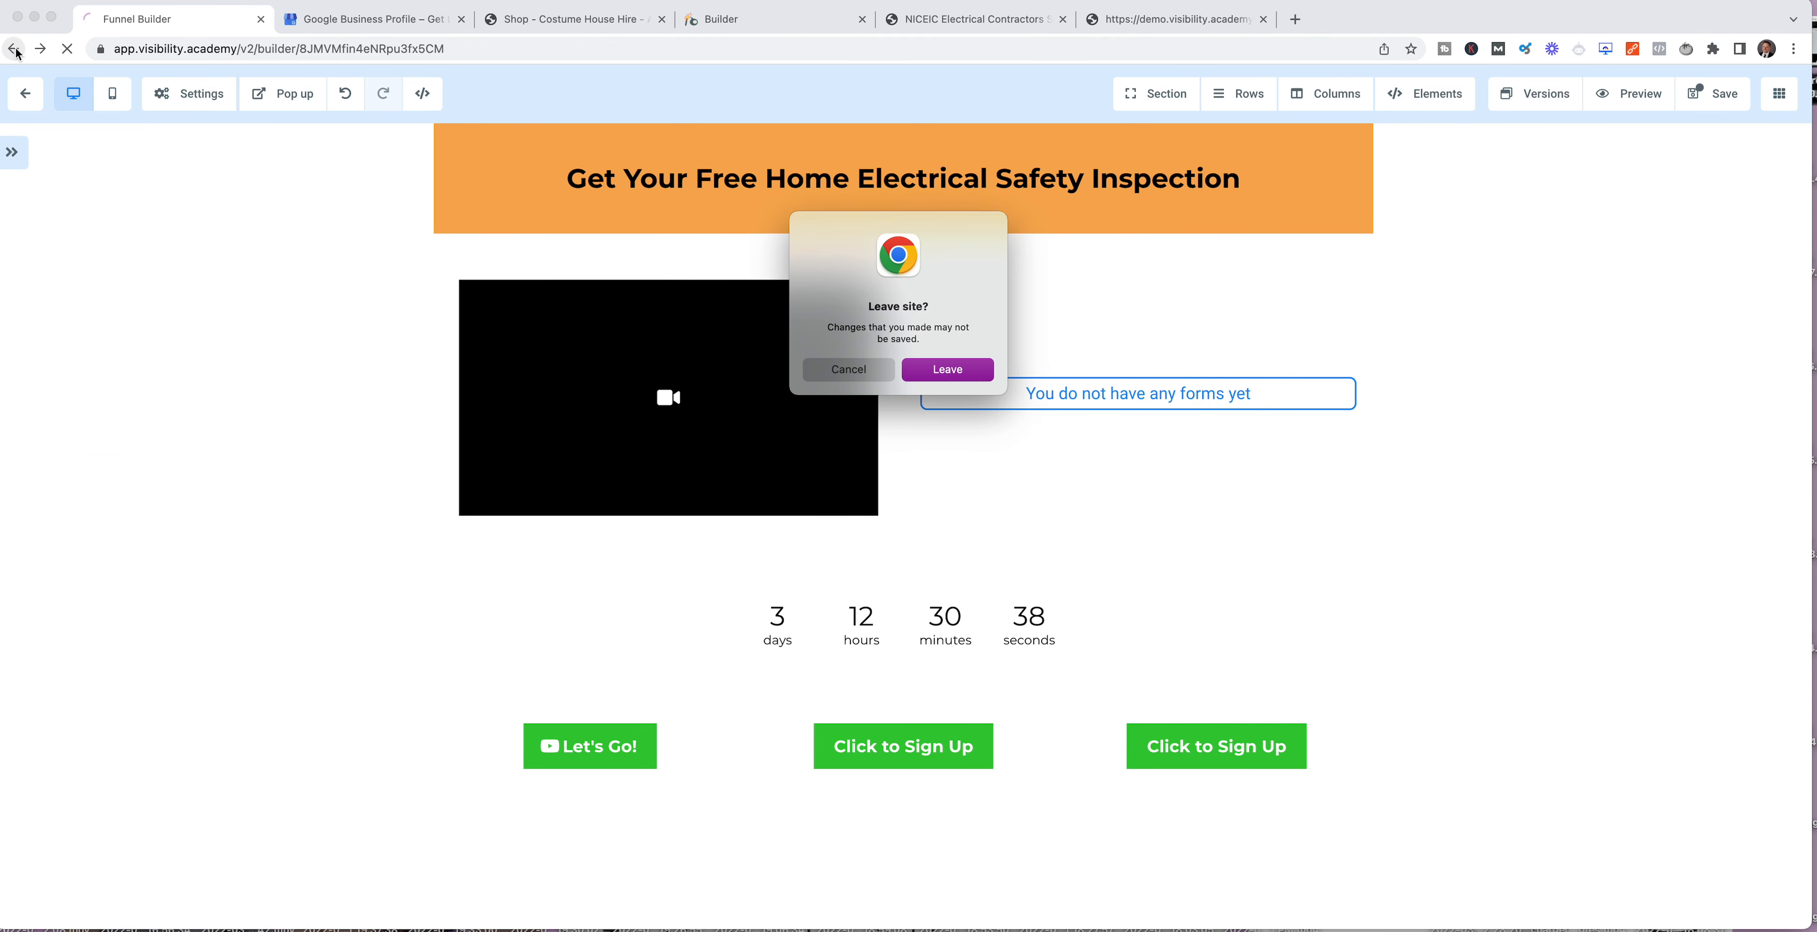
left_click(967, 366)
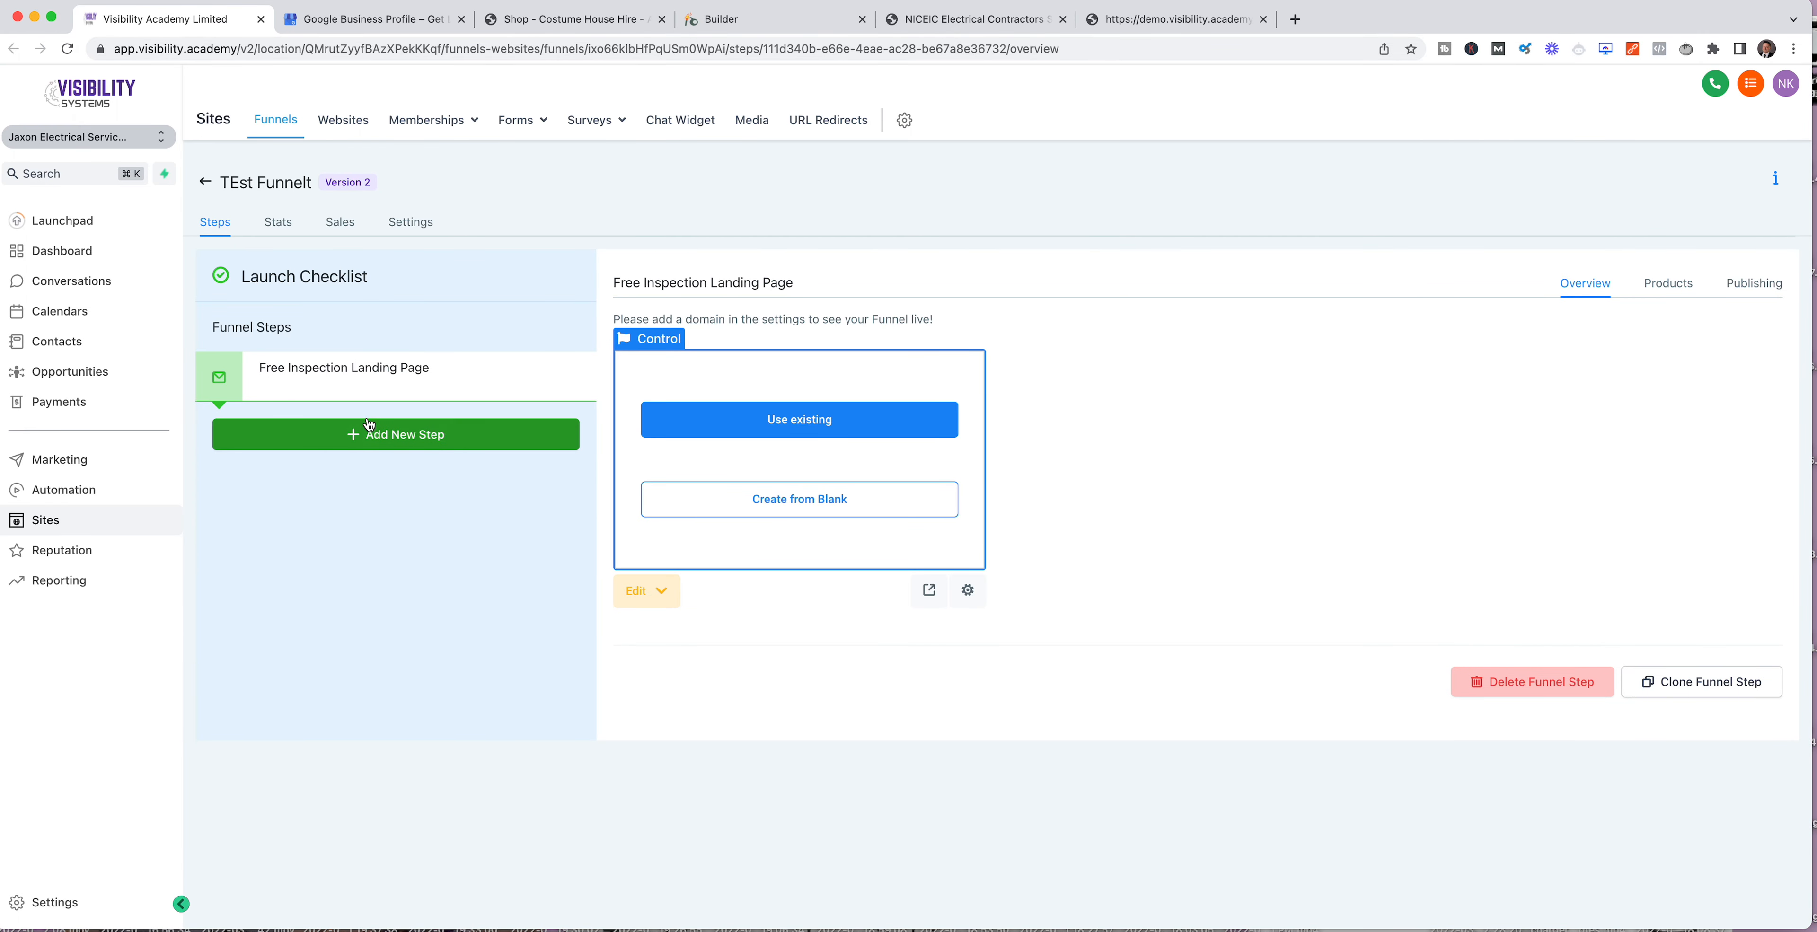
Step: Look again at the demo site's booking popup and the Jaxon Electrical Services website, and return to the funnel overview
left_click(1114, 18)
scroll(1082, 426, "down", 6)
scroll(1083, 416, "up", 10)
left_click(1008, 494)
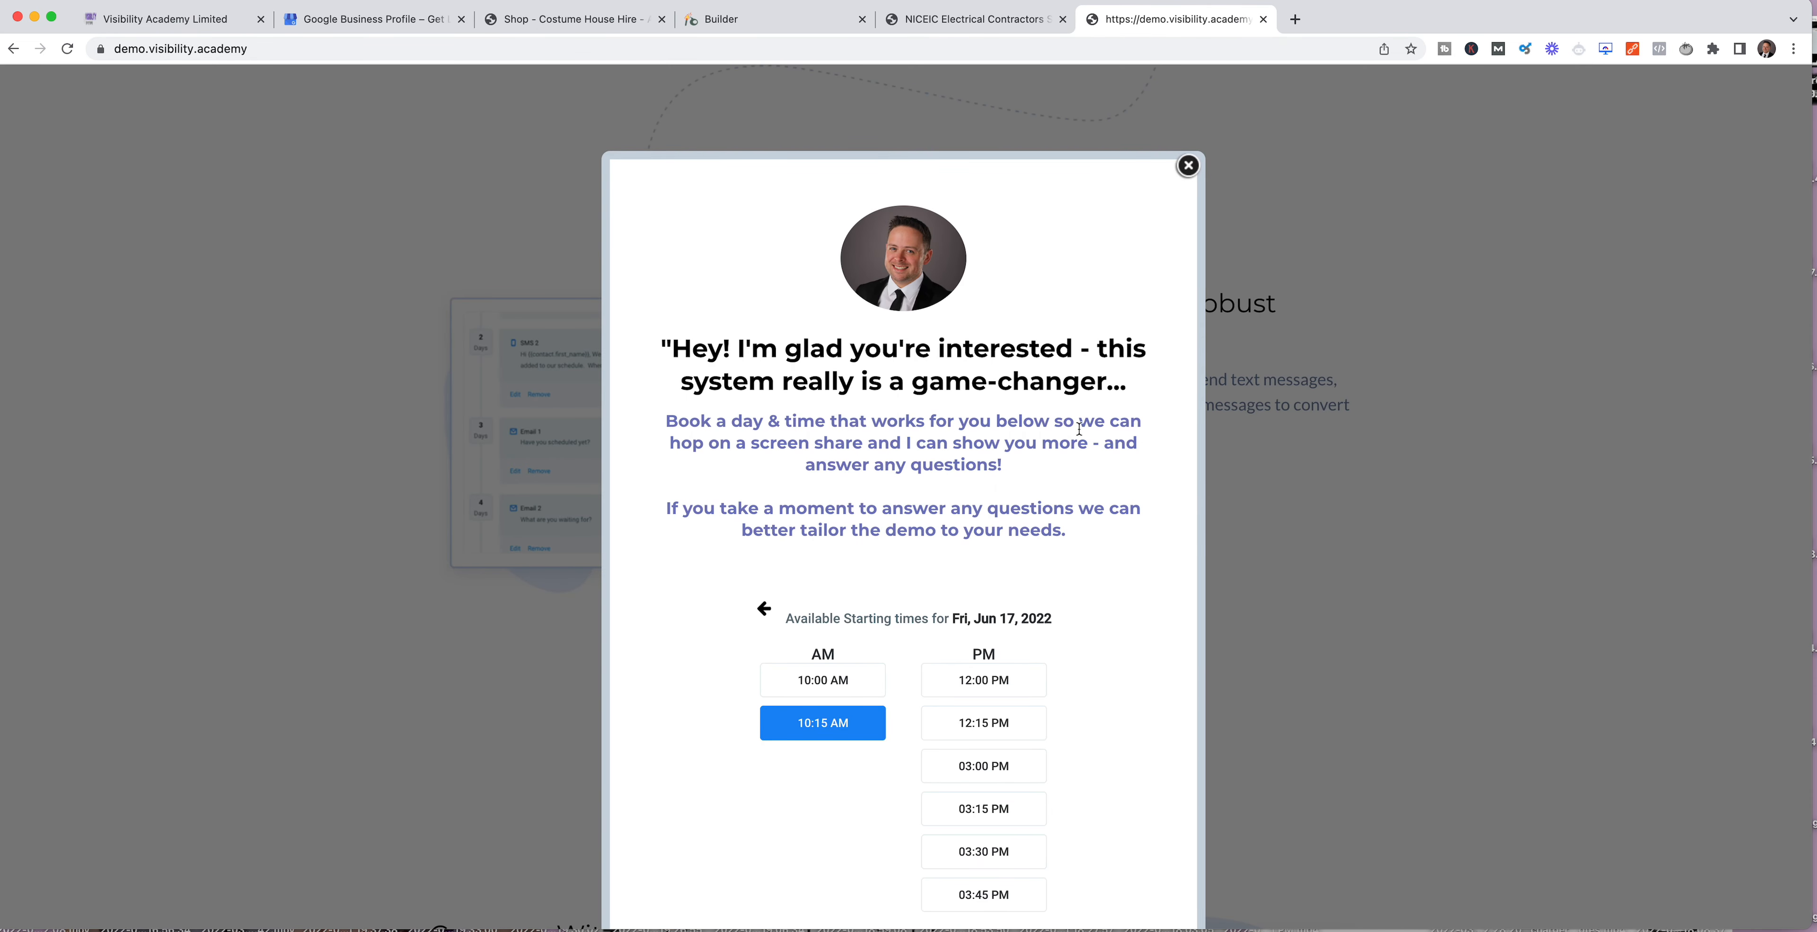
left_click(973, 19)
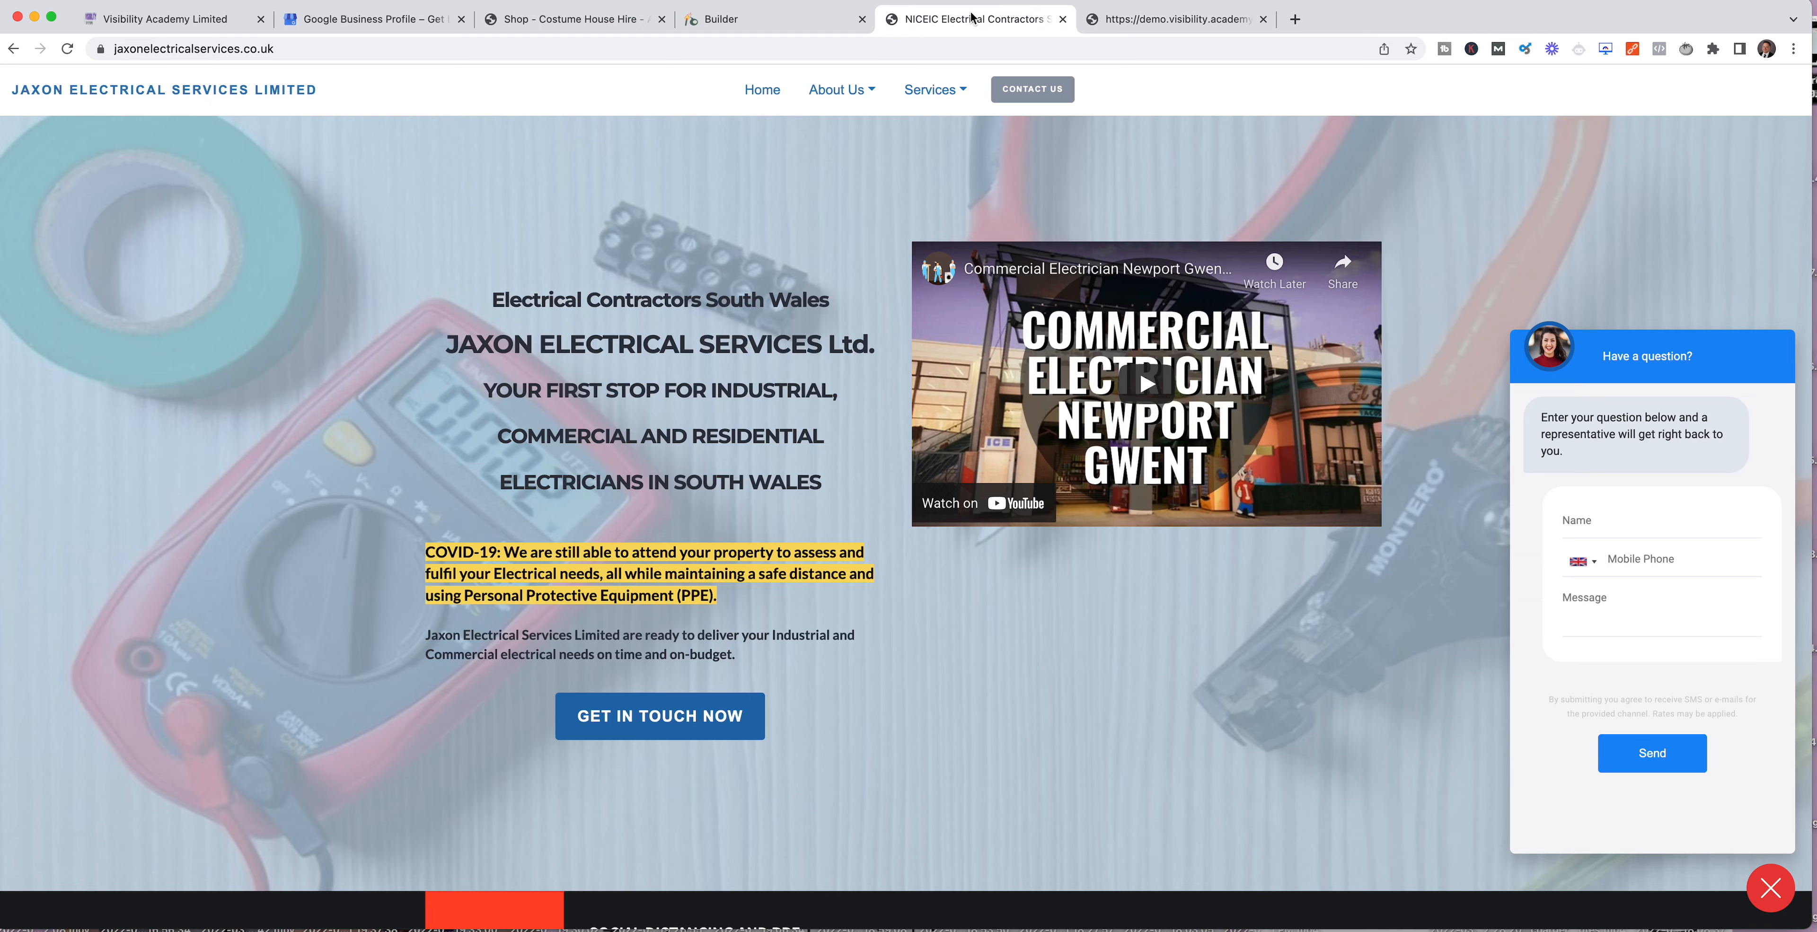
left_click(754, 20)
left_click(233, 19)
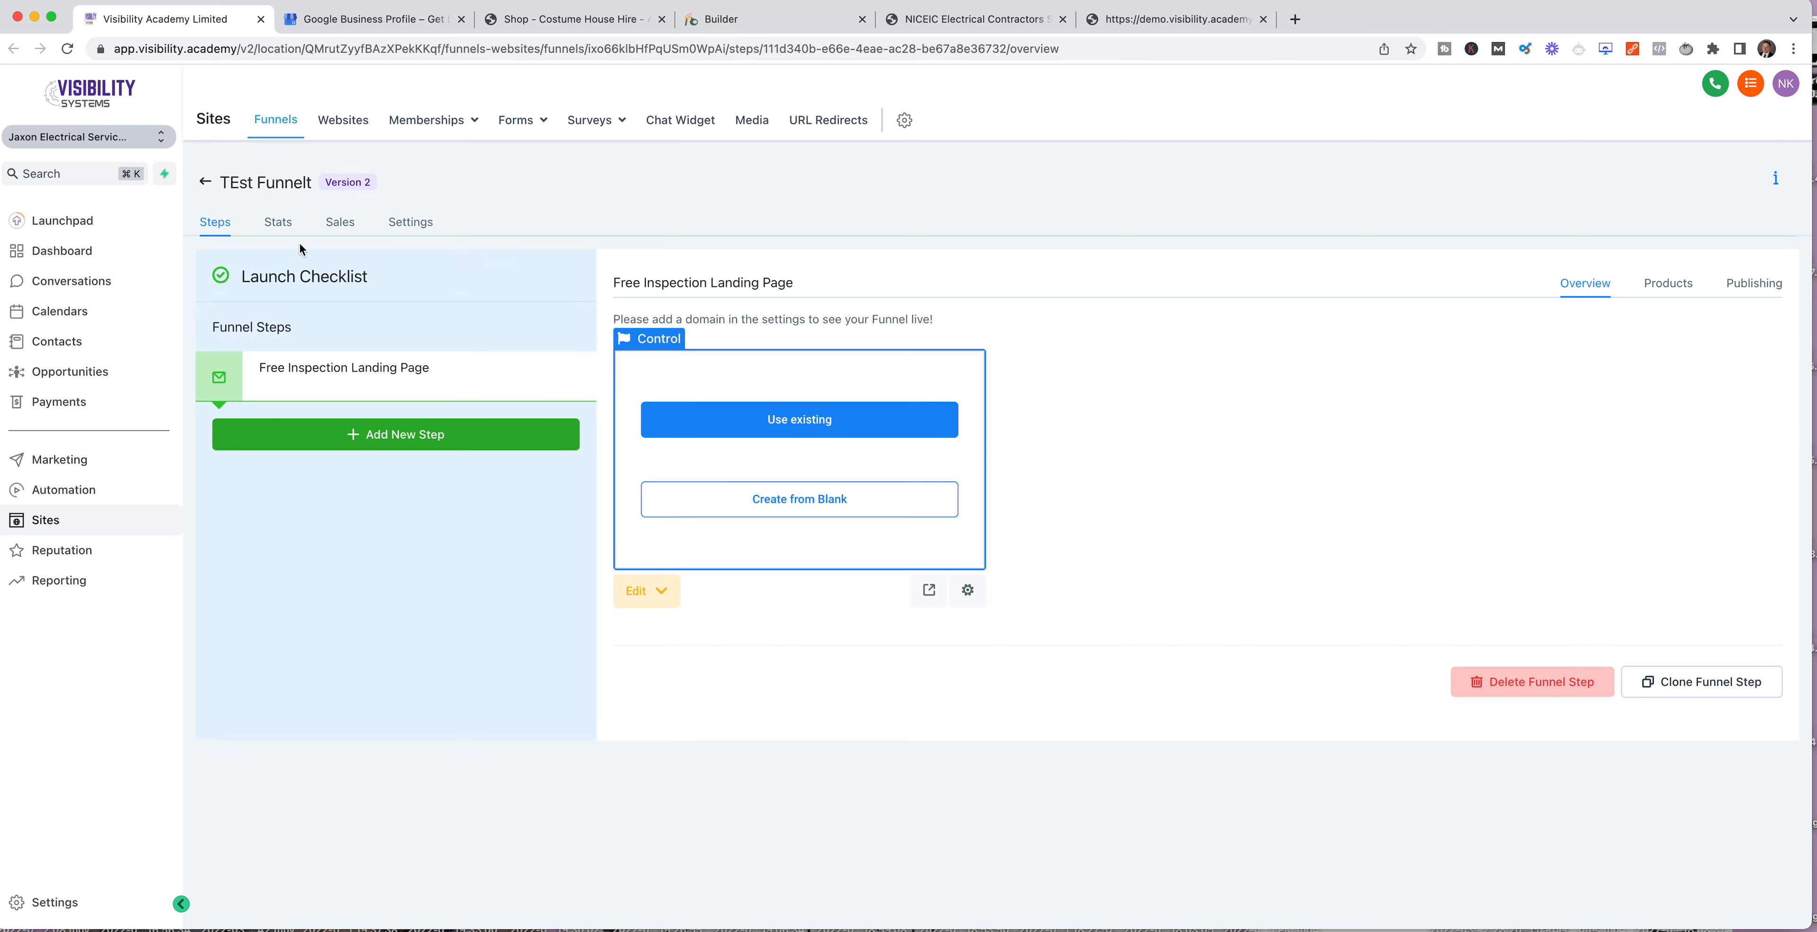
Step: Review the funnel's name, path and available domain choices in its settings
left_click(407, 225)
left_click_drag(351, 324, 215, 323)
left_click_drag(332, 414, 196, 422)
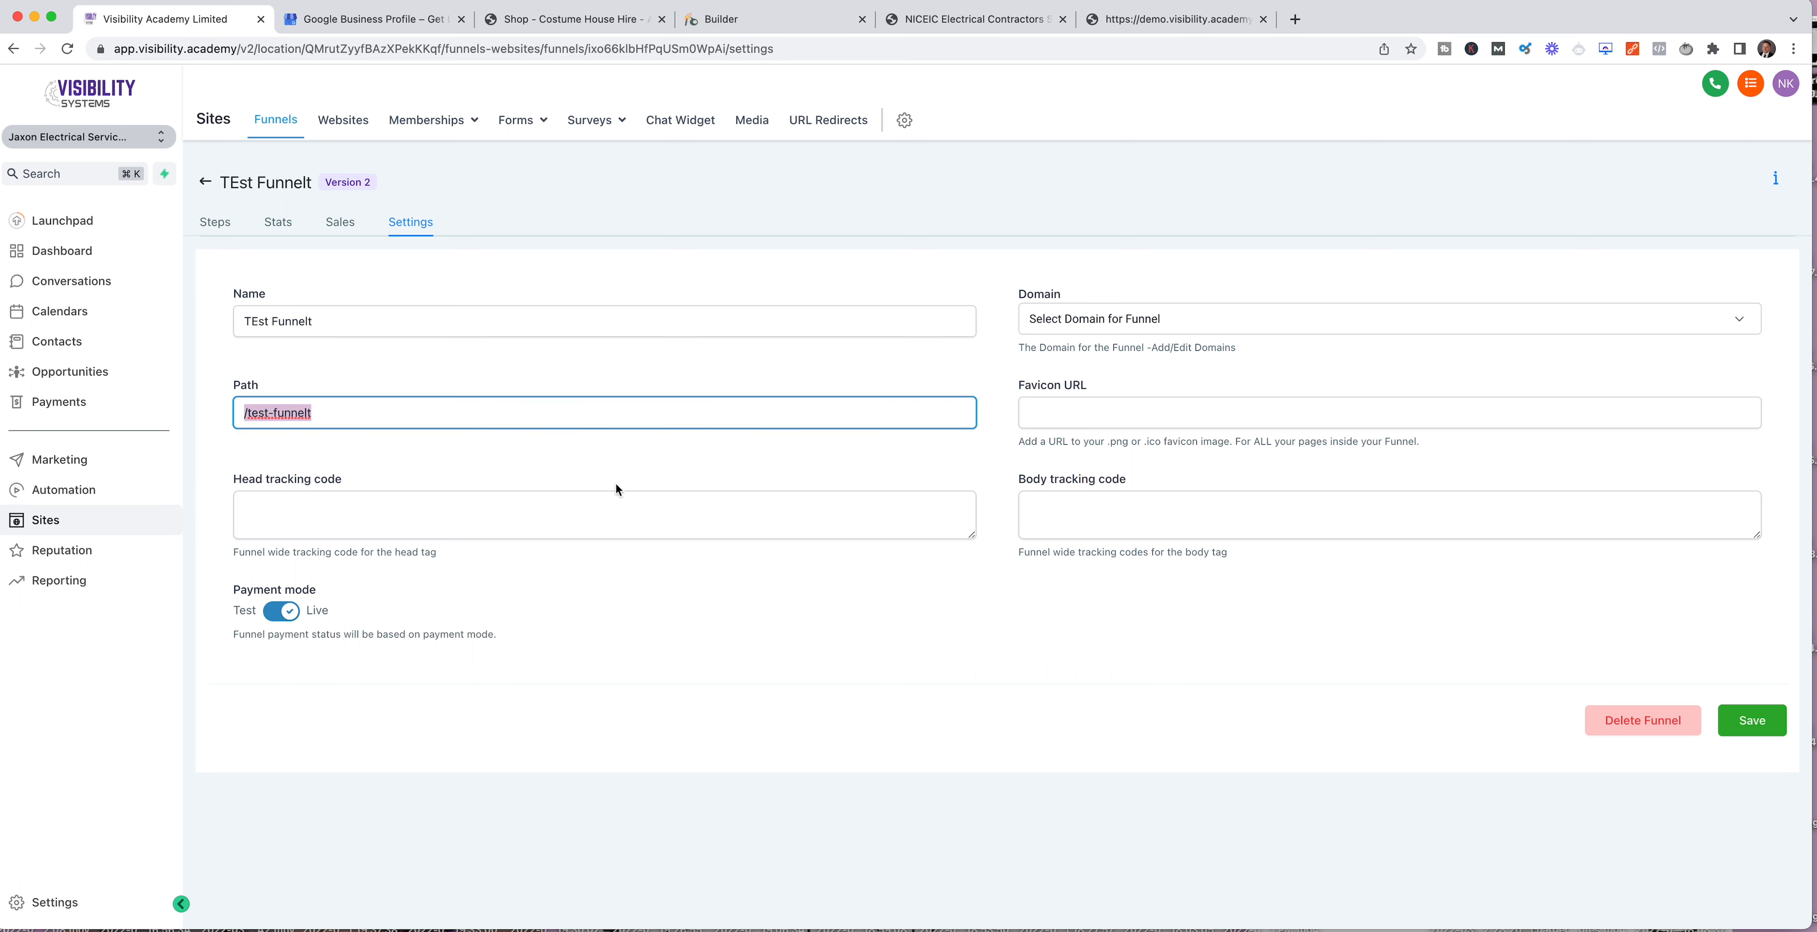
left_click(1215, 322)
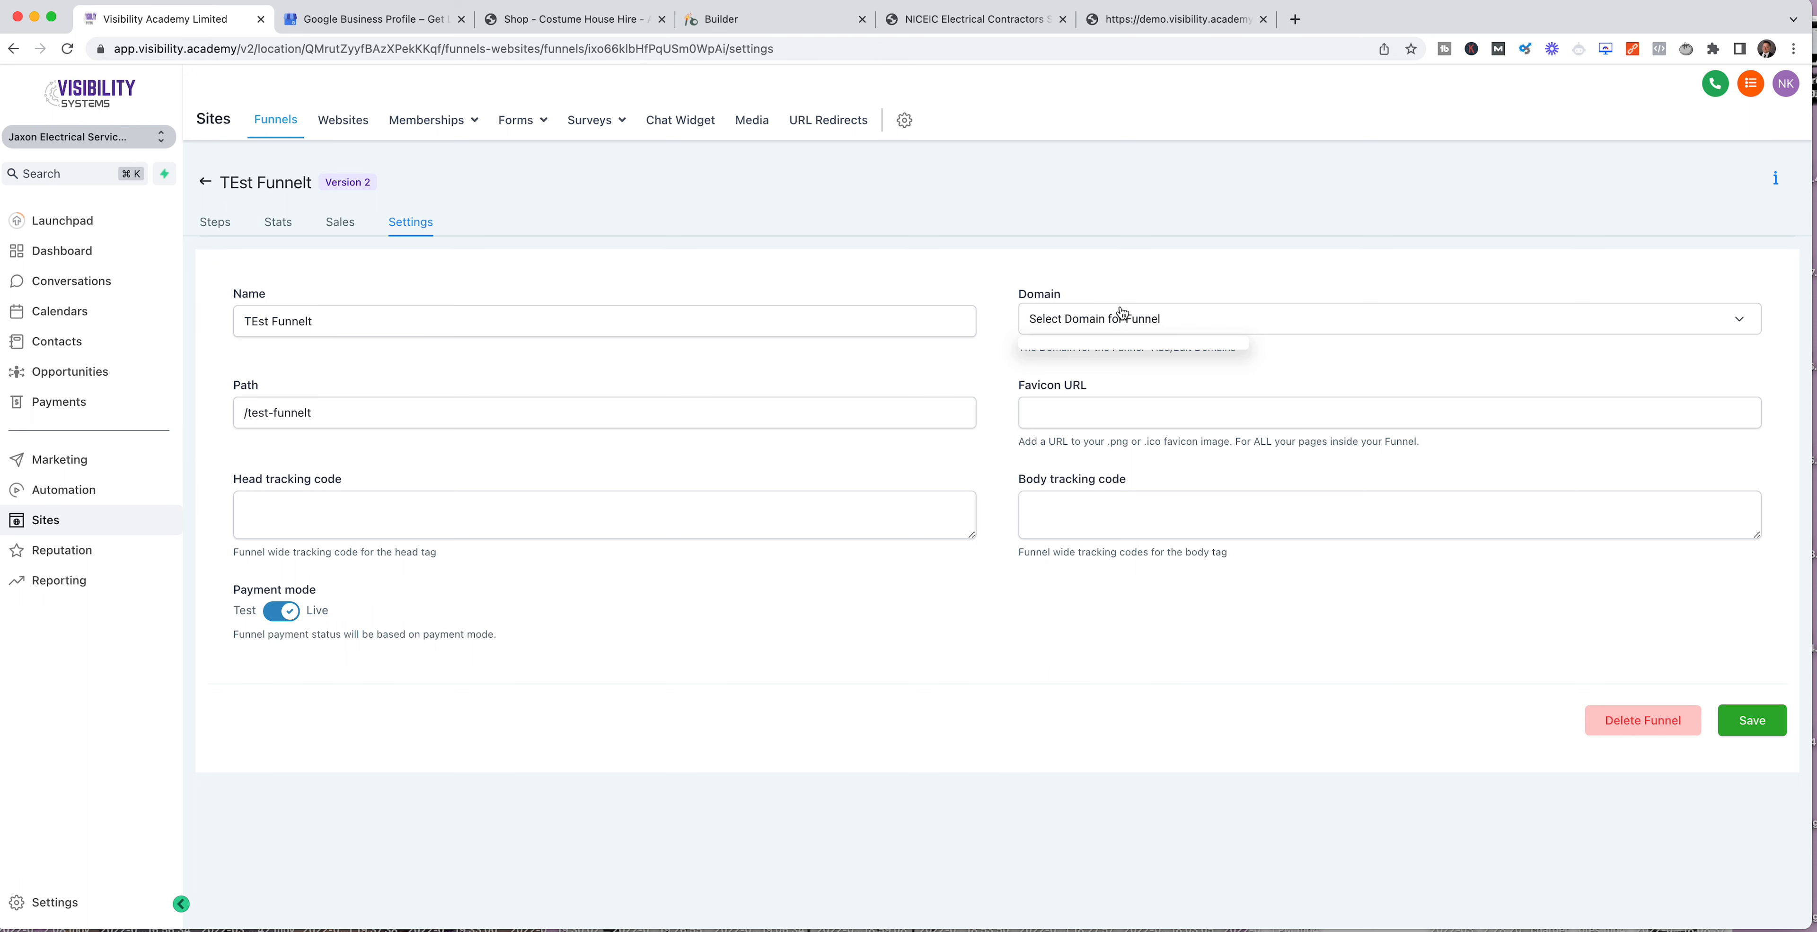
left_click(1212, 319)
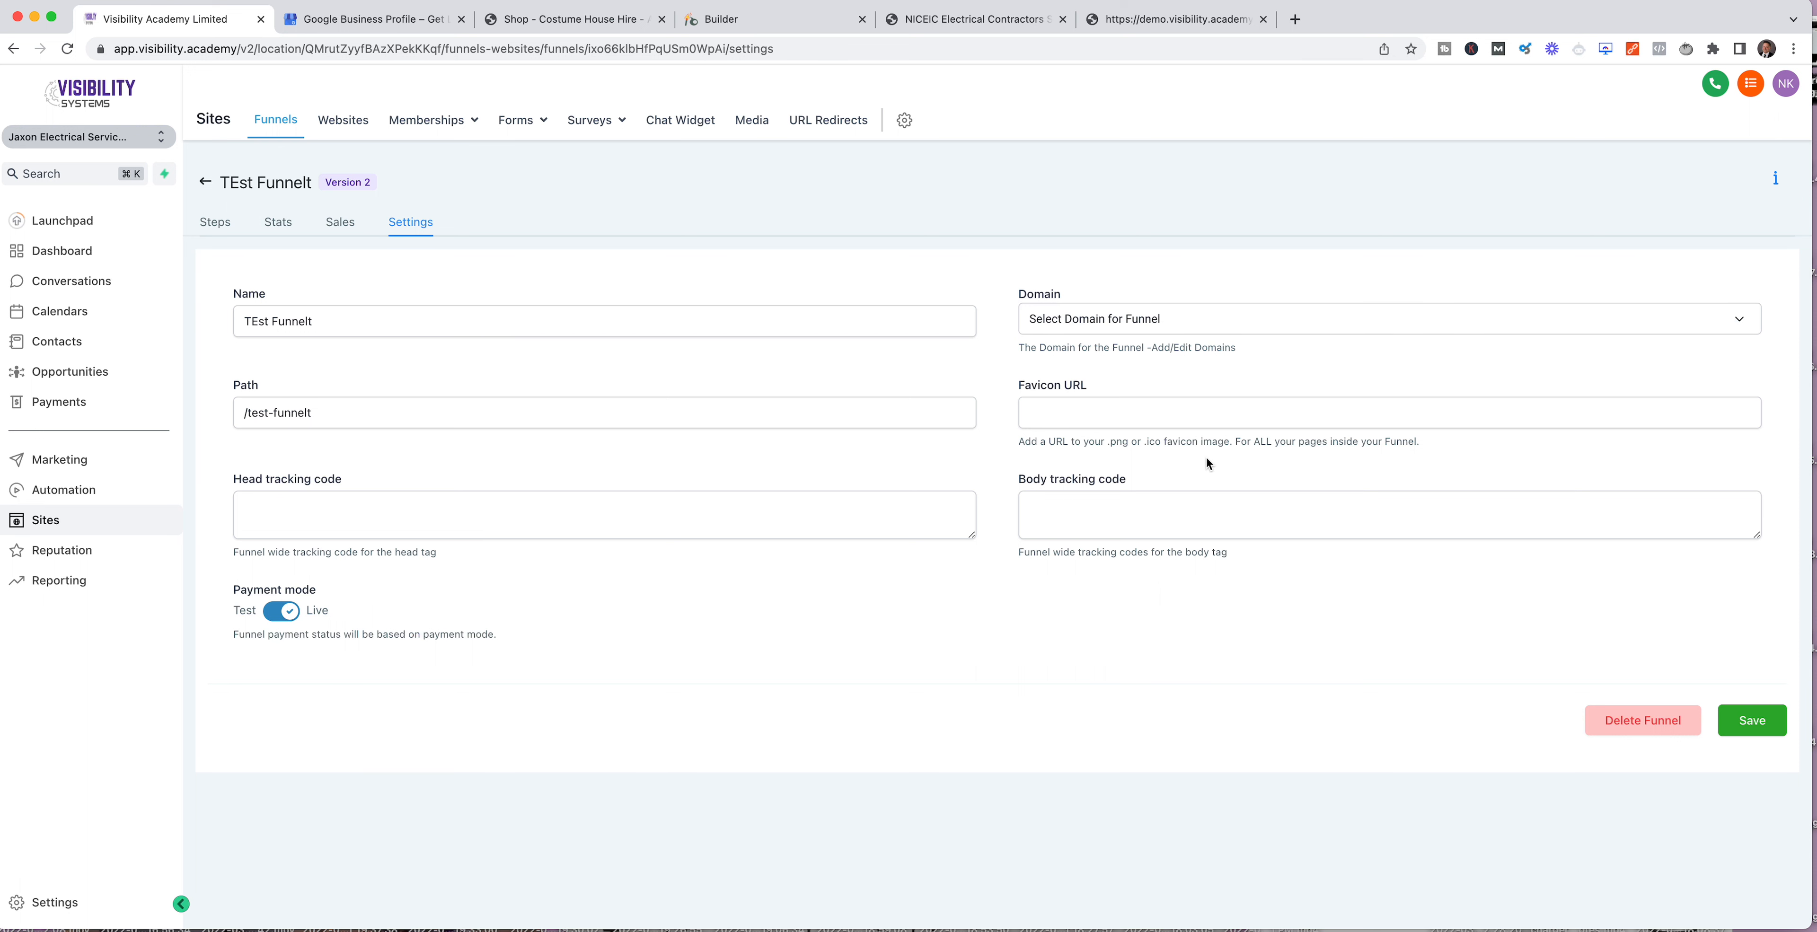
Step: Preview the Free Inspection Landing Page in a new browser tab and return to the funnel's steps
left_click(206, 223)
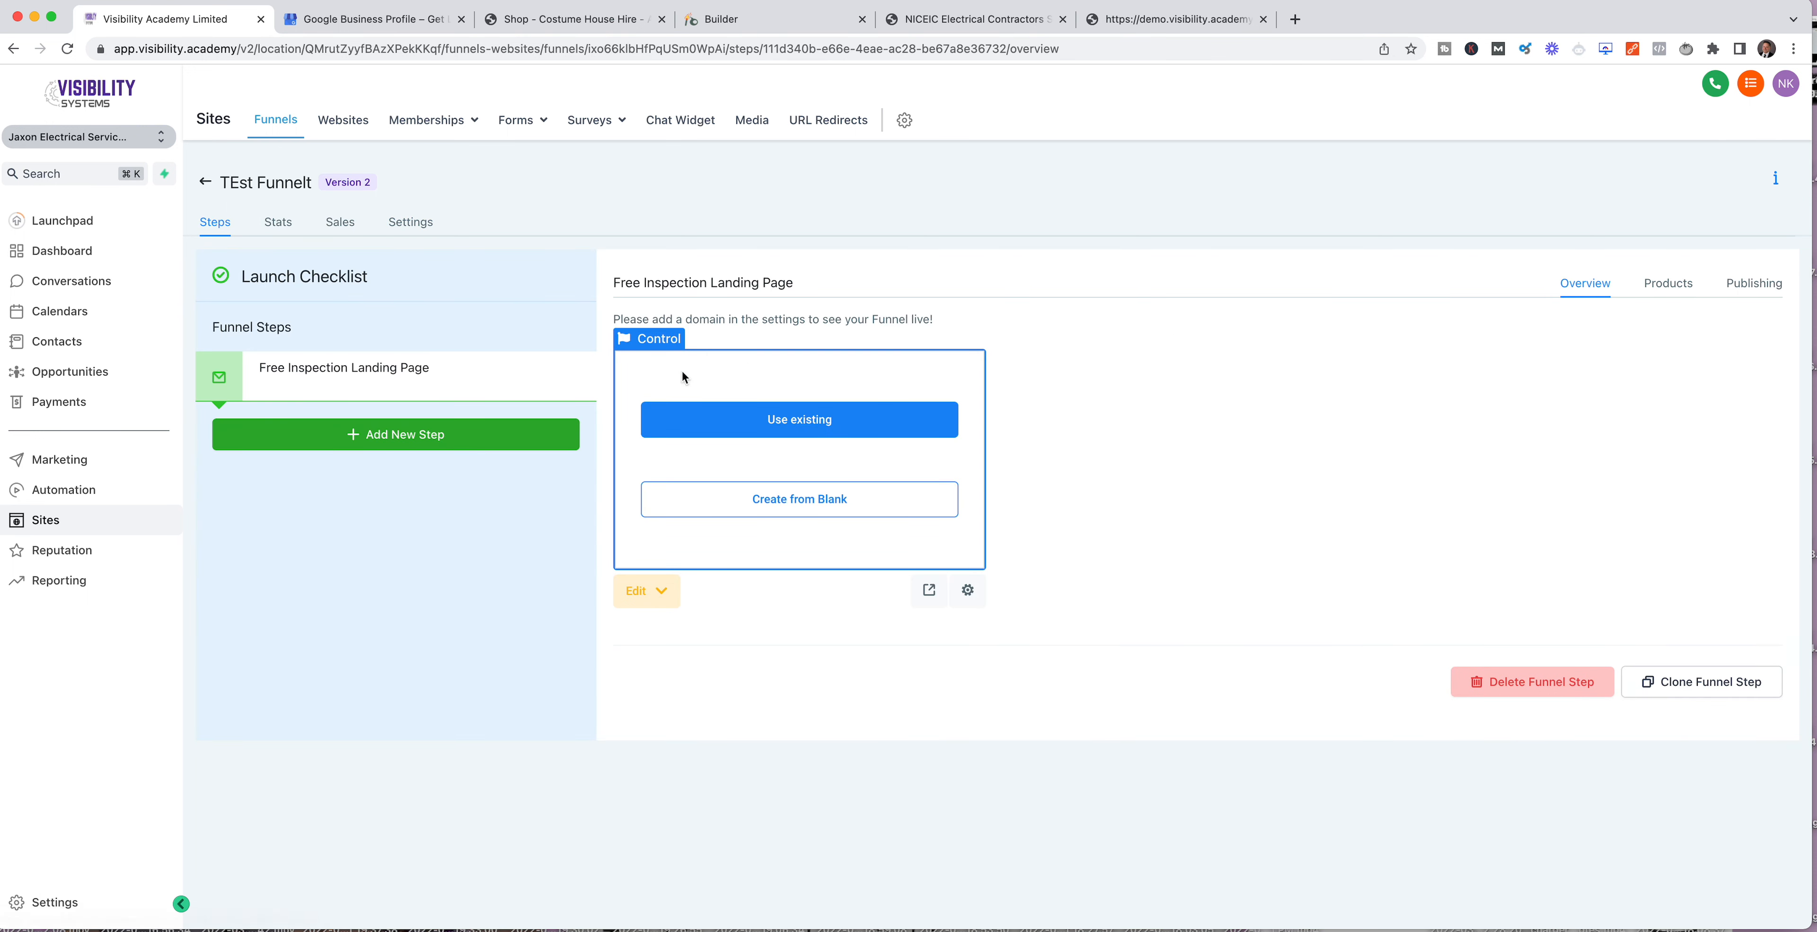
left_click(929, 590)
left_click(137, 40)
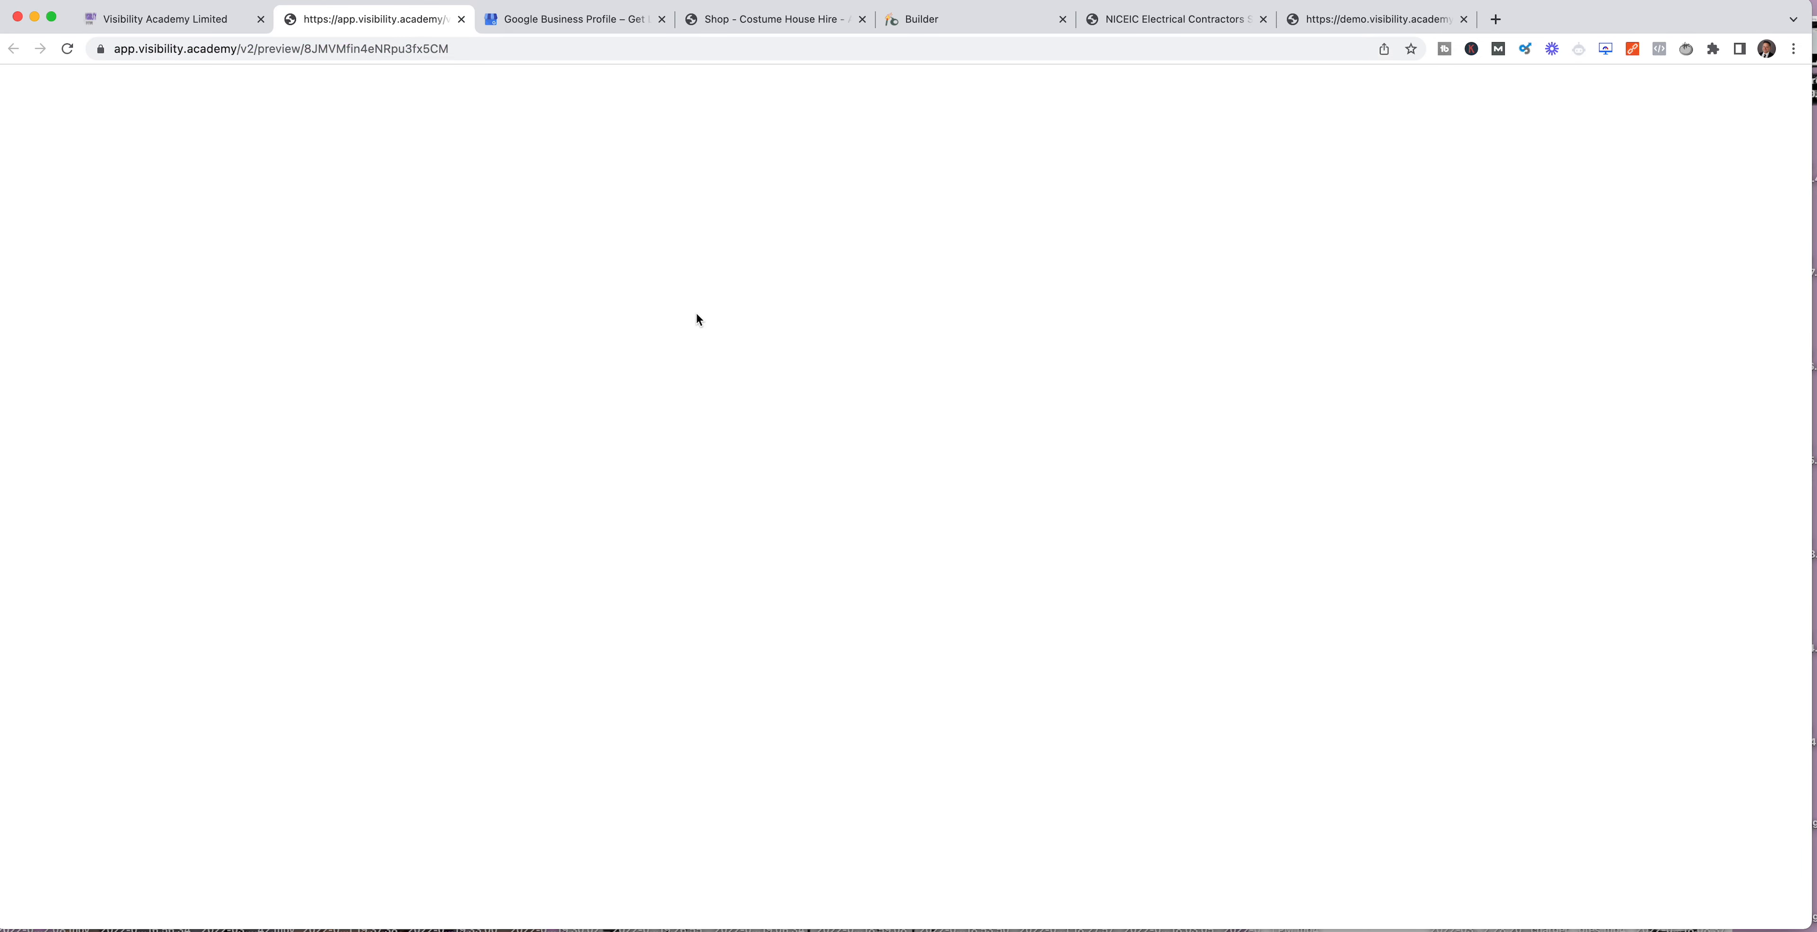
left_click(133, 28)
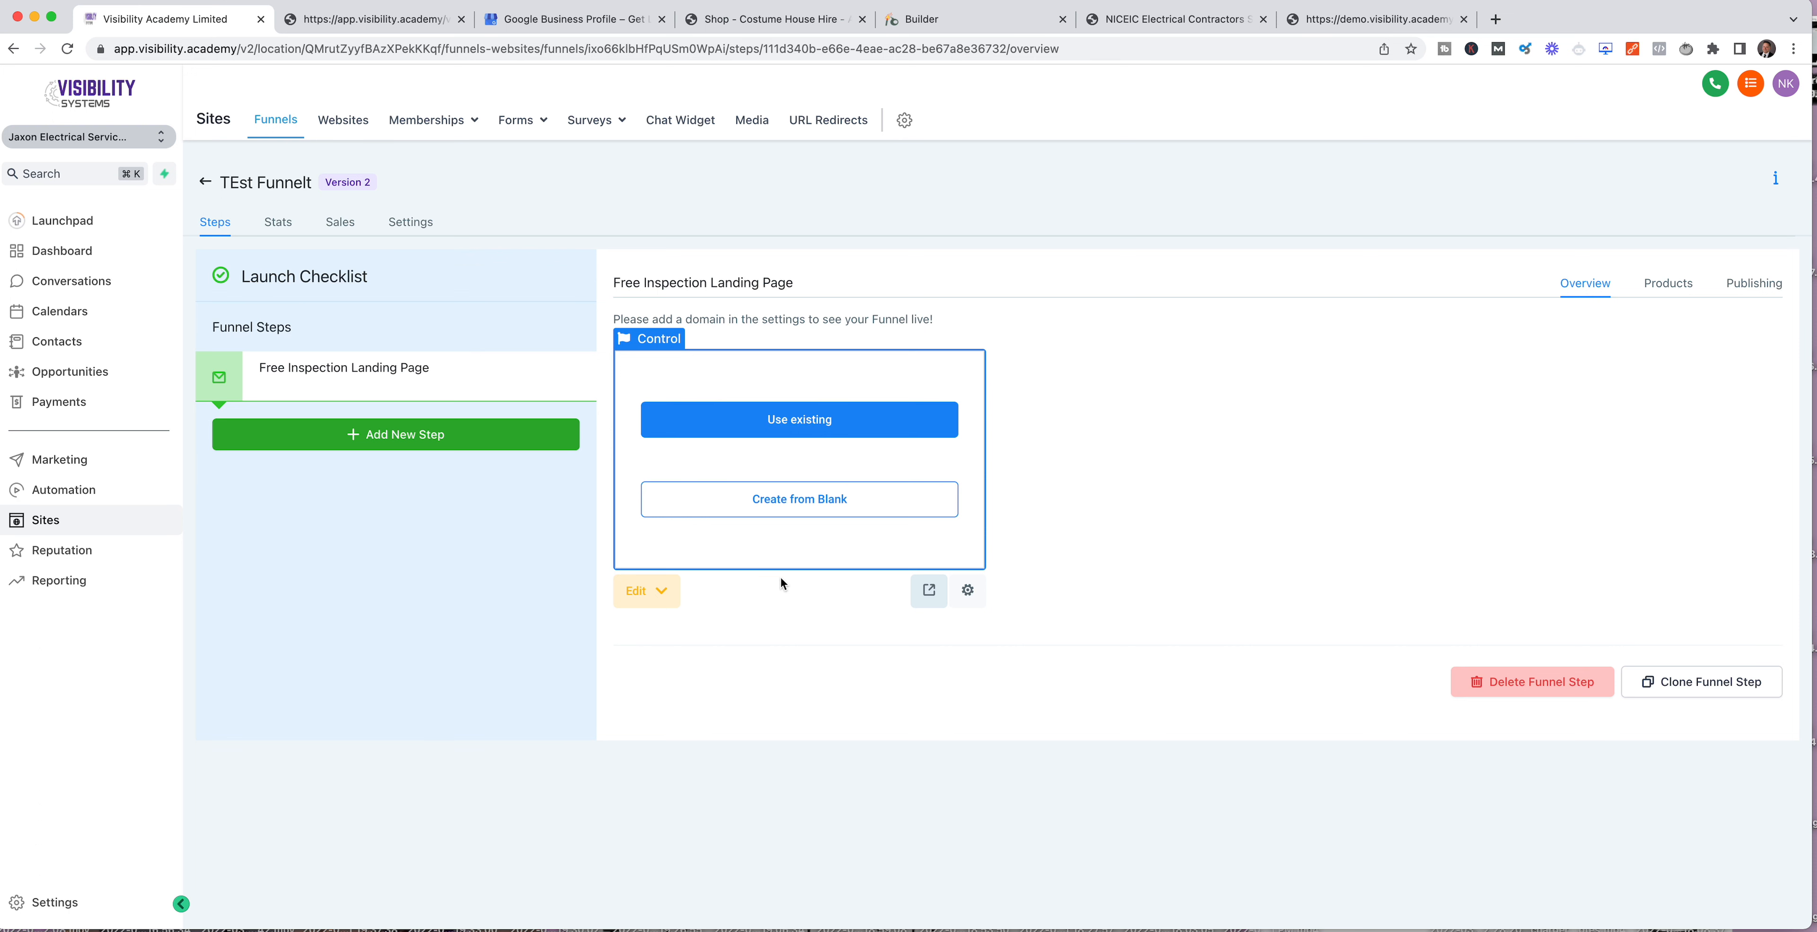
Step: Examine the form for adding a product to the Free Inspection Landing Page step
left_click(1673, 285)
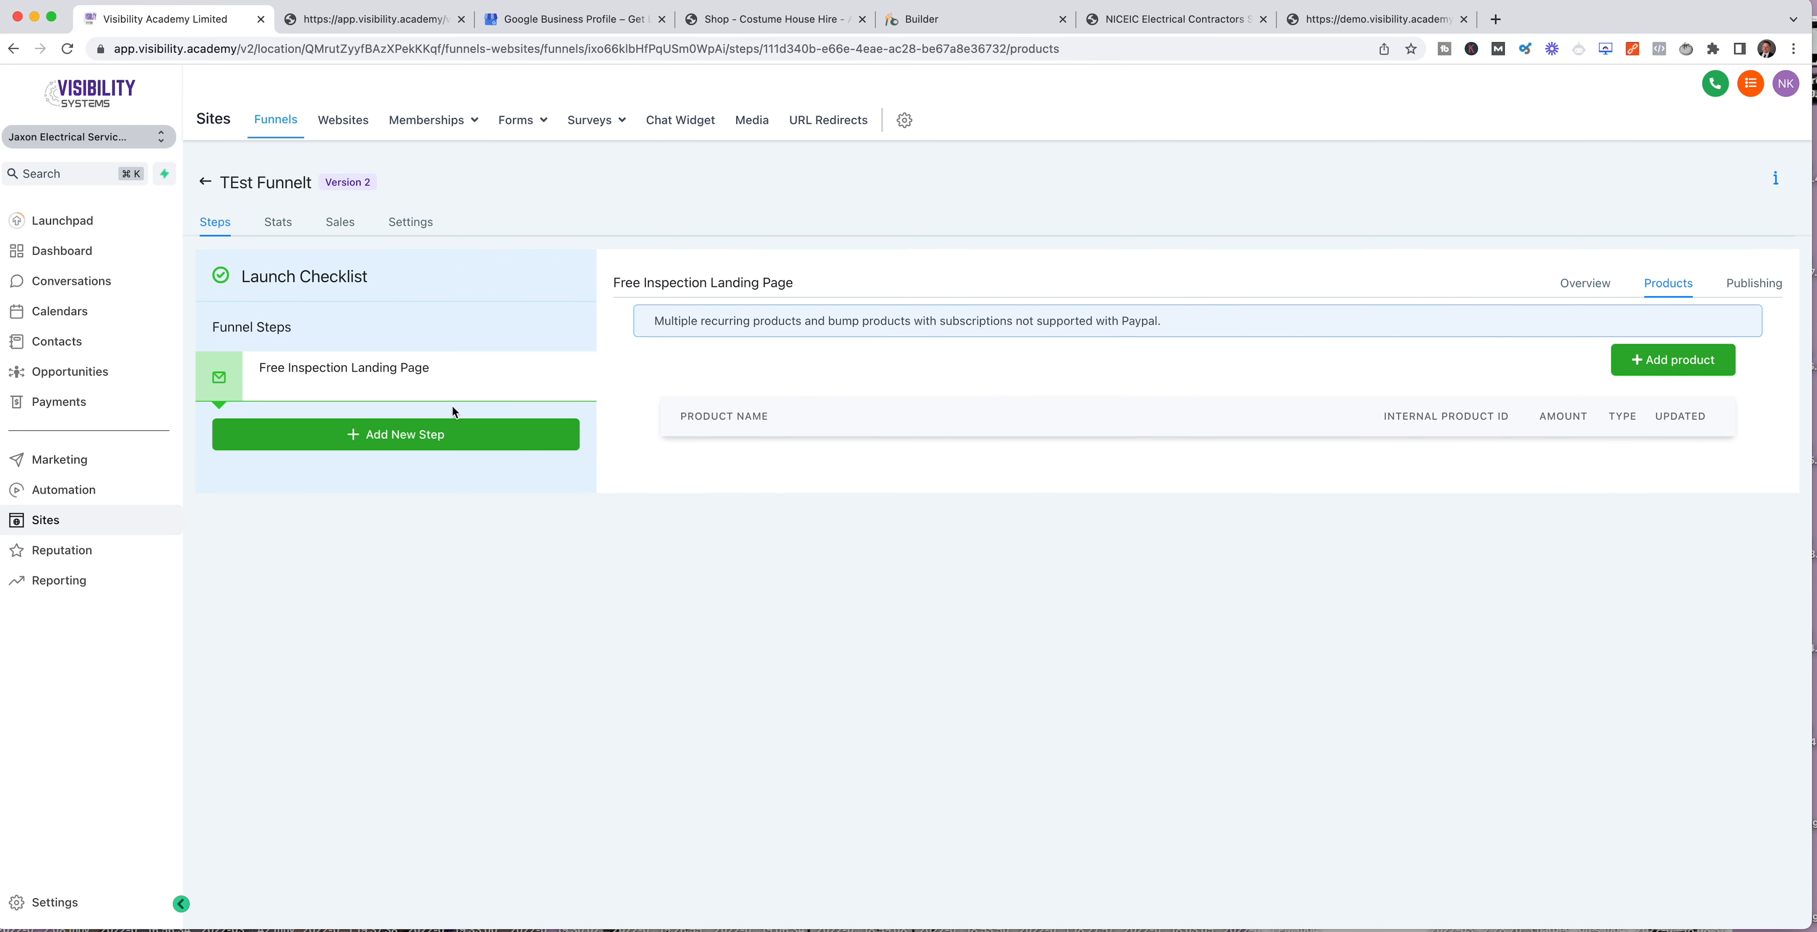
mouse_move(561, 380)
left_click(1668, 361)
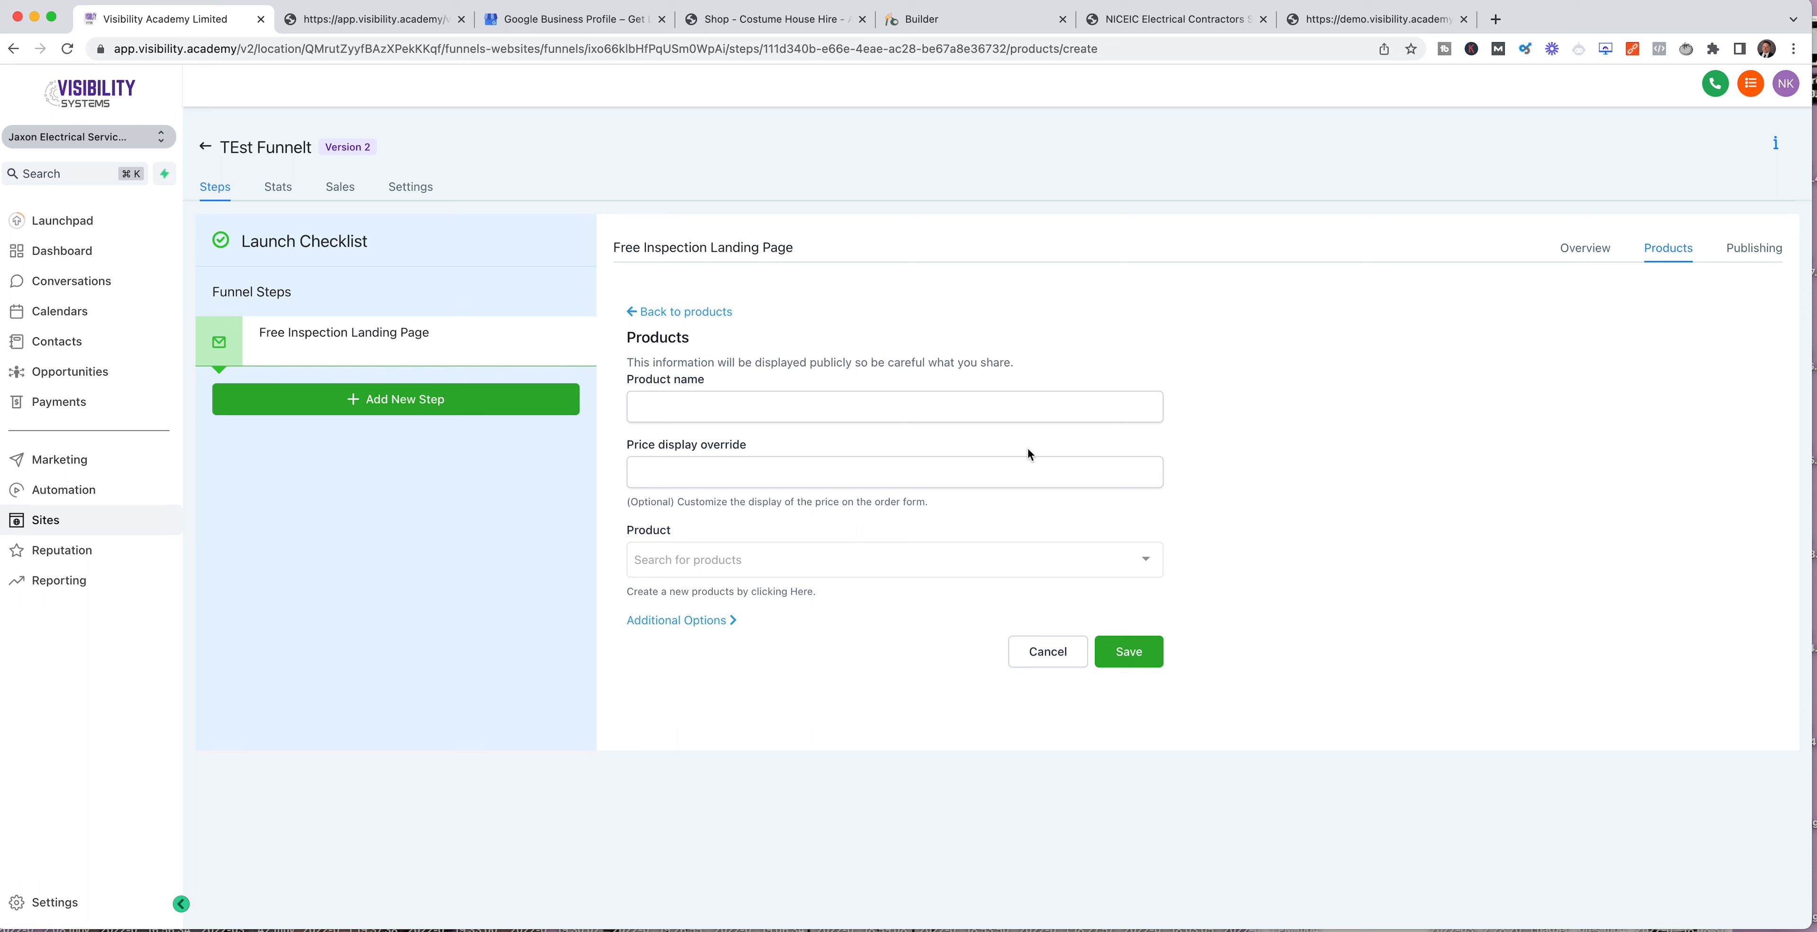
left_click(716, 405)
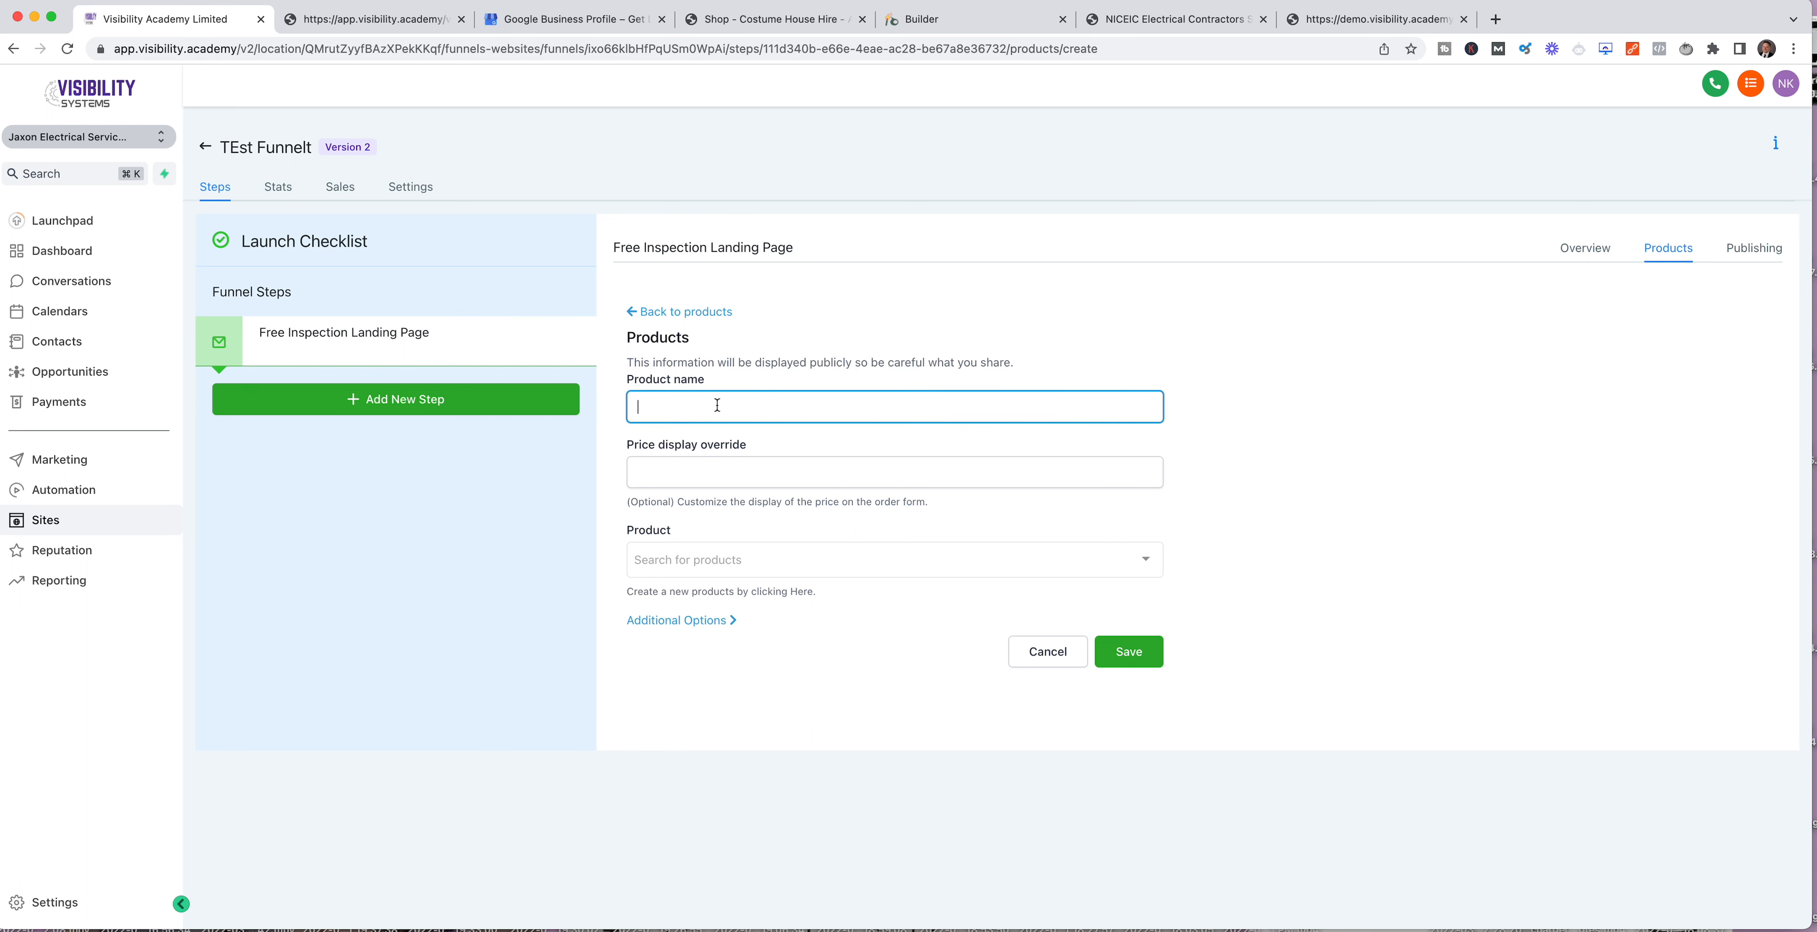
left_click(1306, 473)
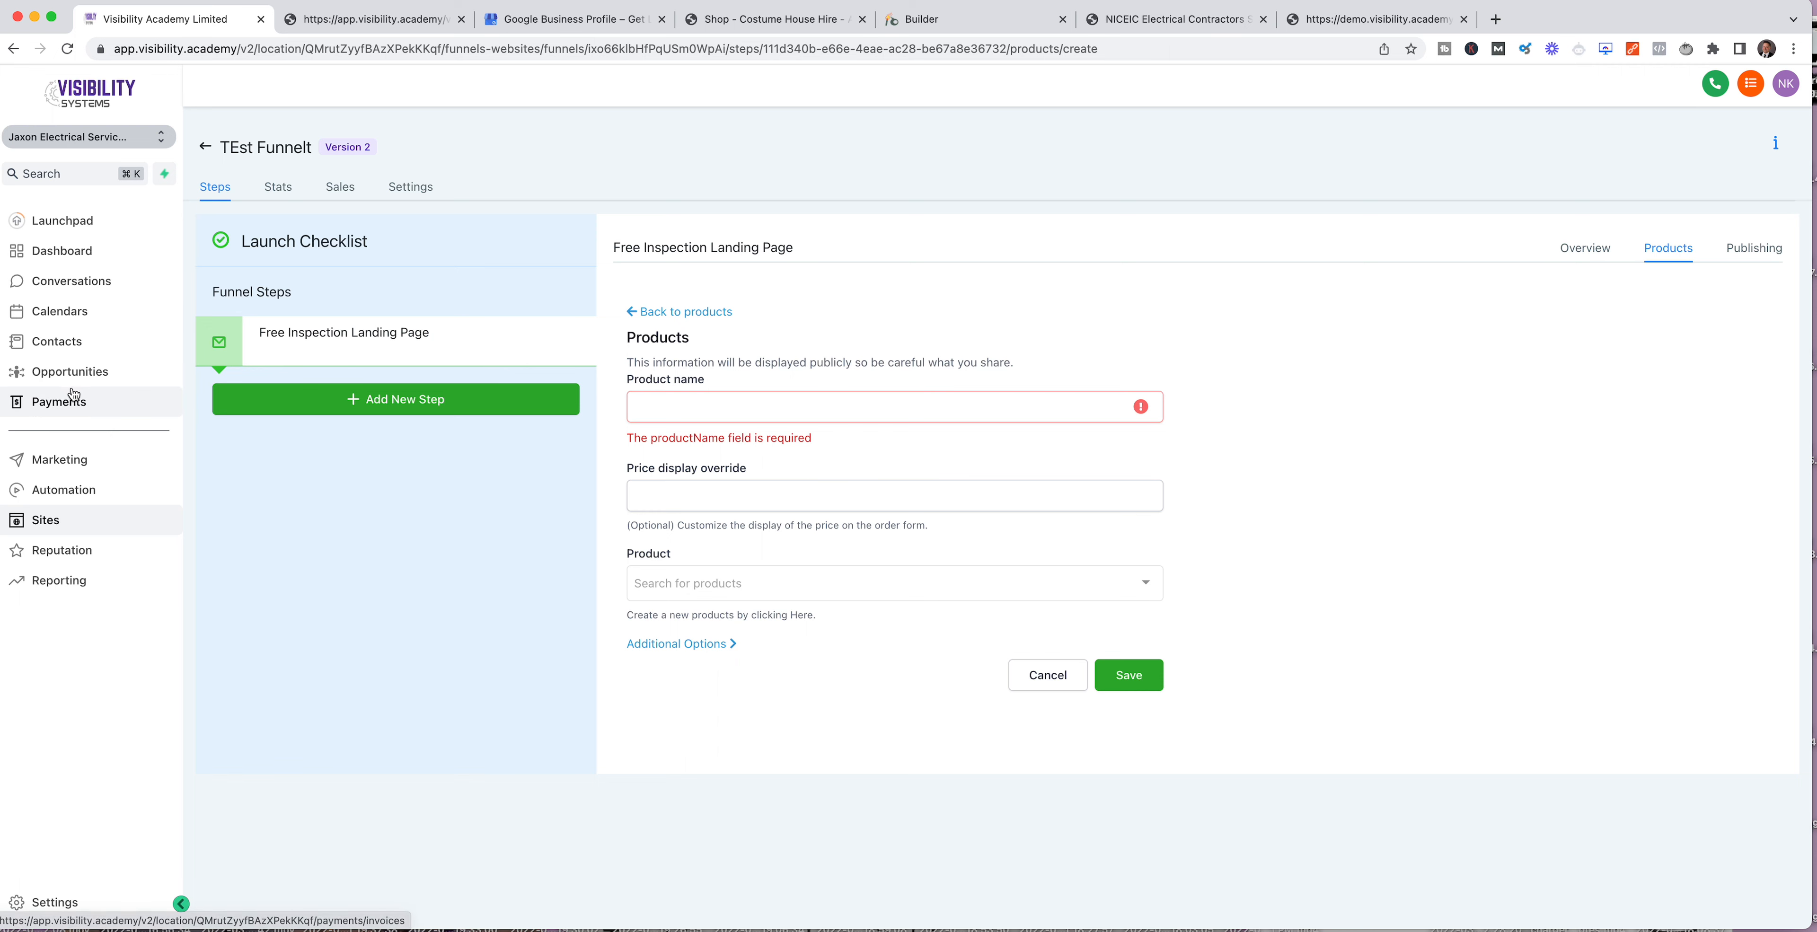
Step: Go to the products list in Payments, dismissing the Stripe Connect notice, and start a new product
left_click(56, 402)
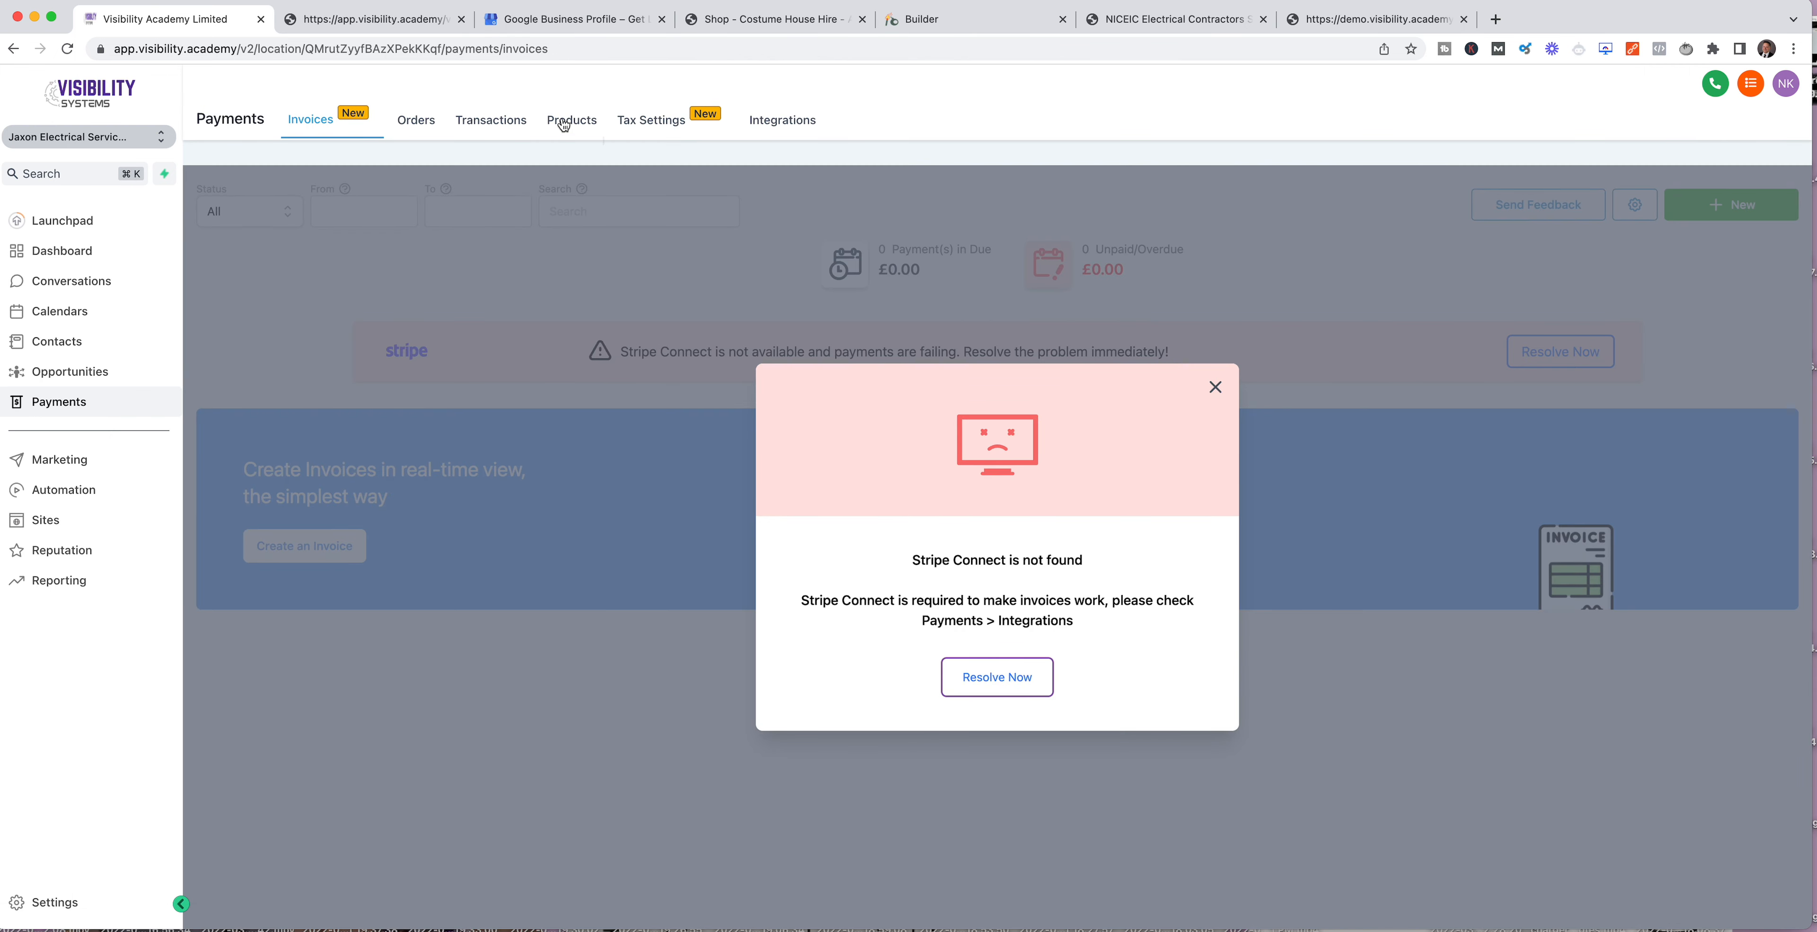
left_click(1214, 387)
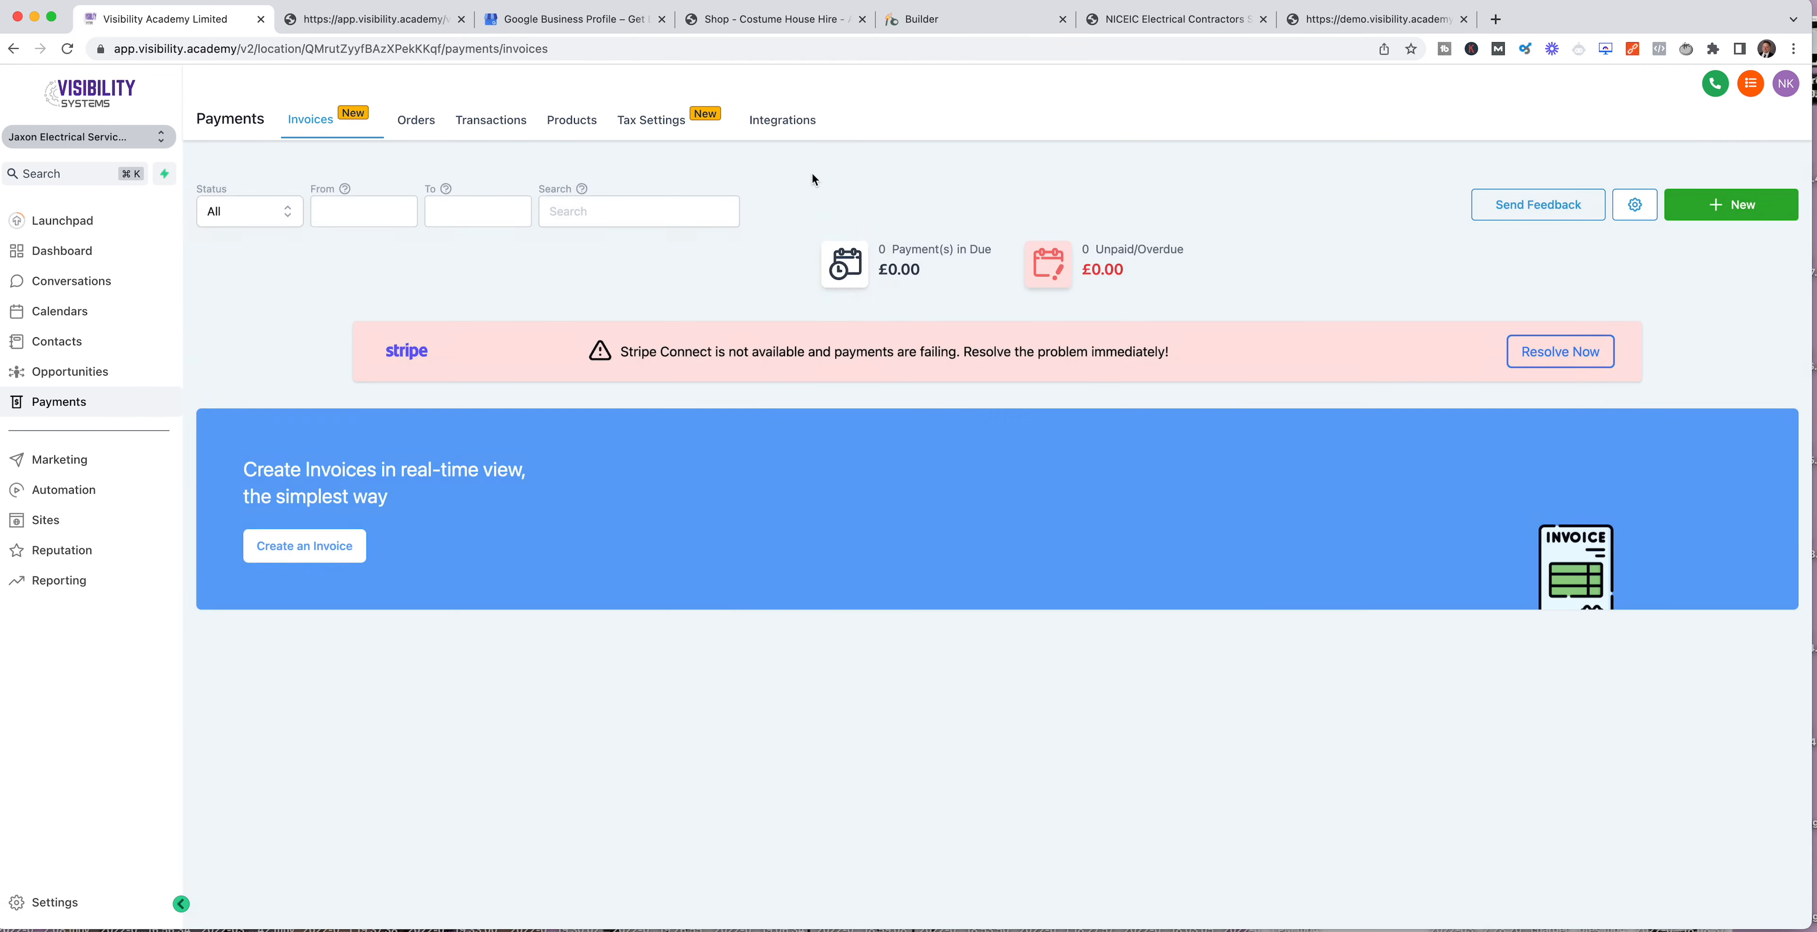
left_click(569, 126)
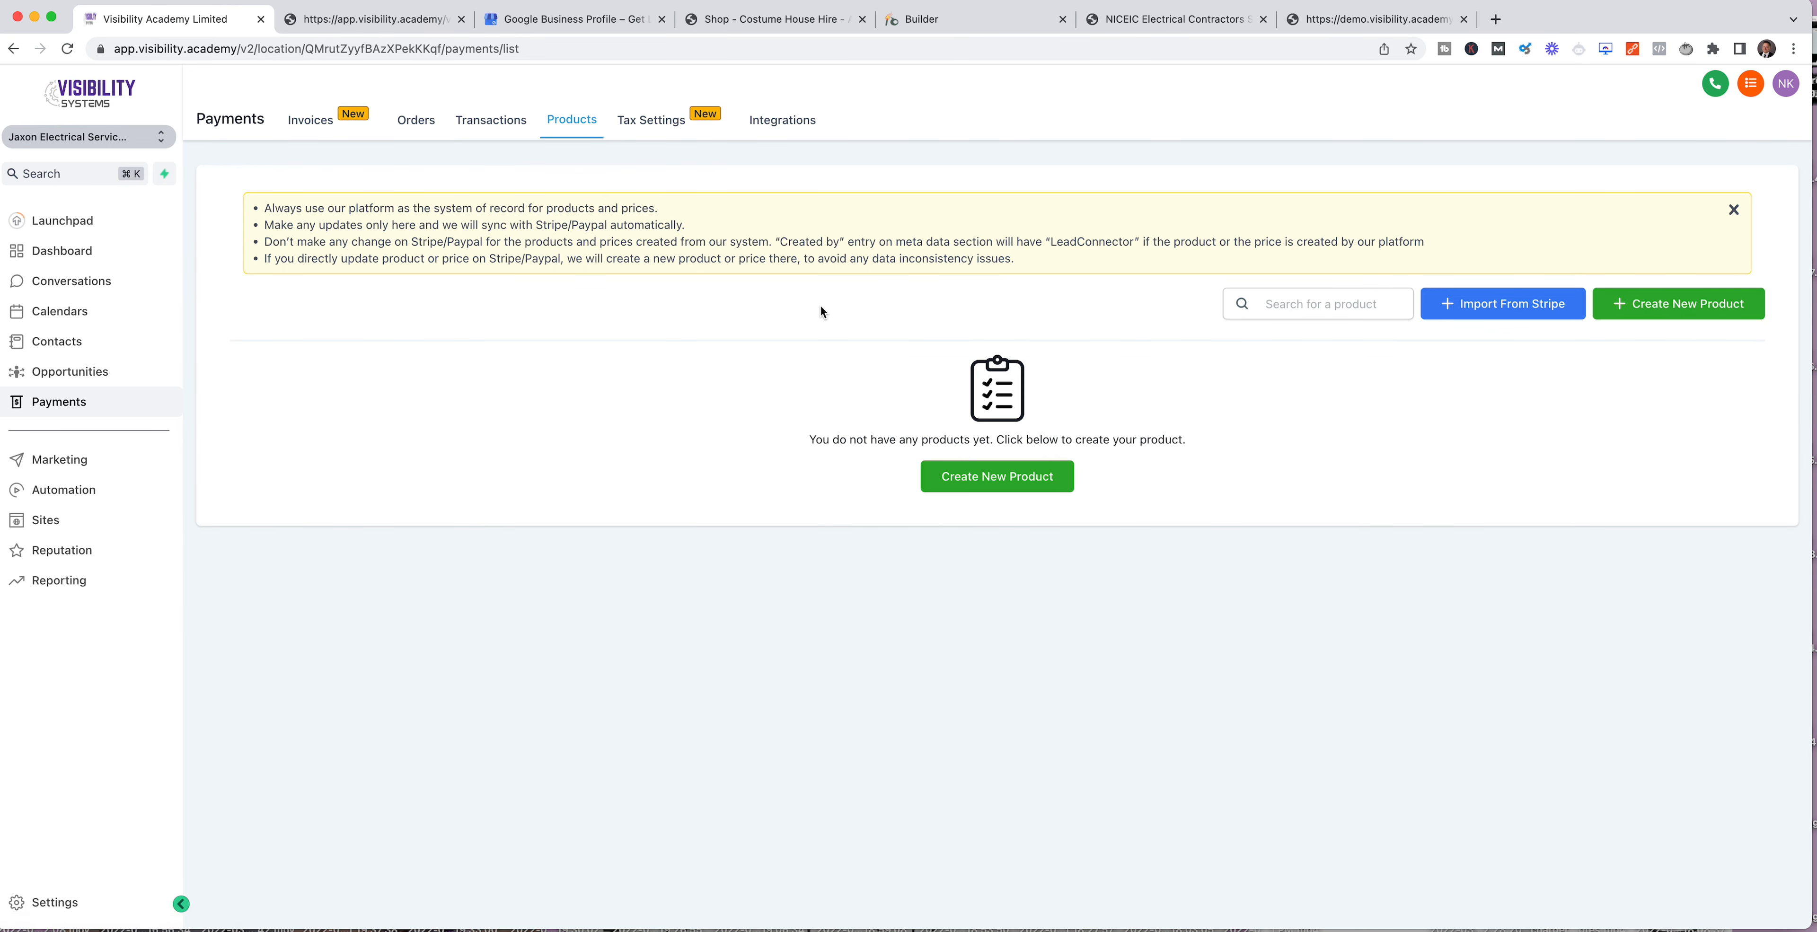
left_click(1001, 478)
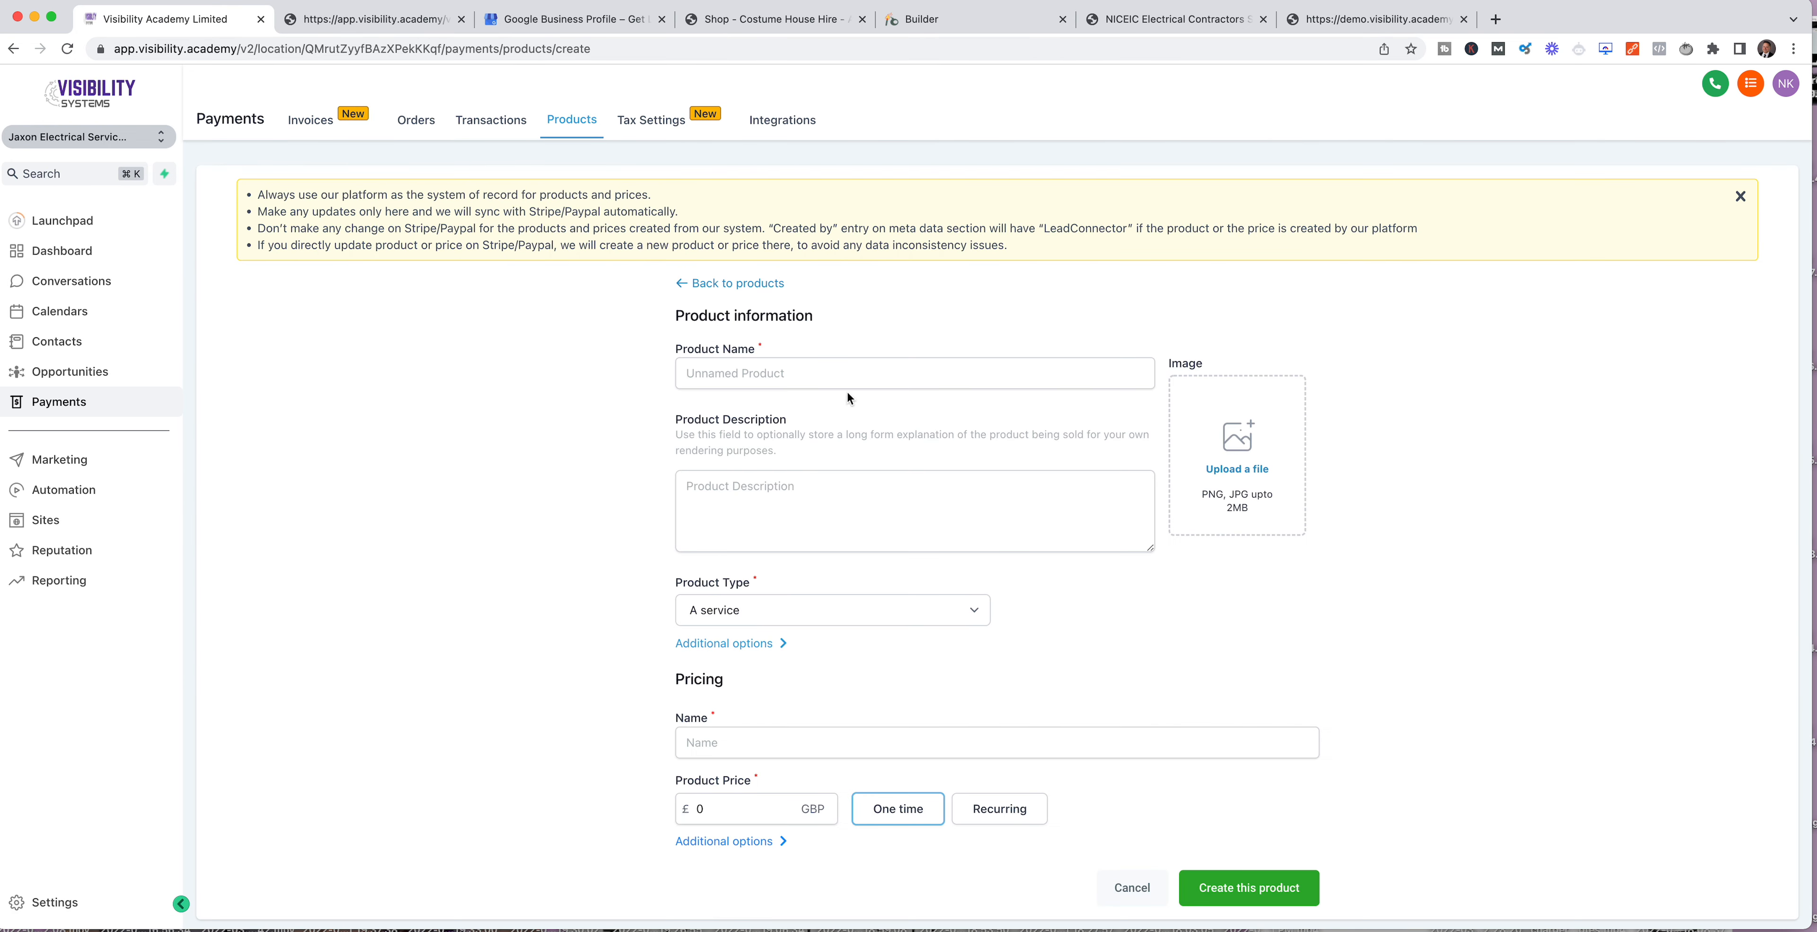
Step: Name the product "free ebook" and set its product type to Digital goods
left_click(800, 373)
type("free")
left_click(800, 497)
left_click(836, 611)
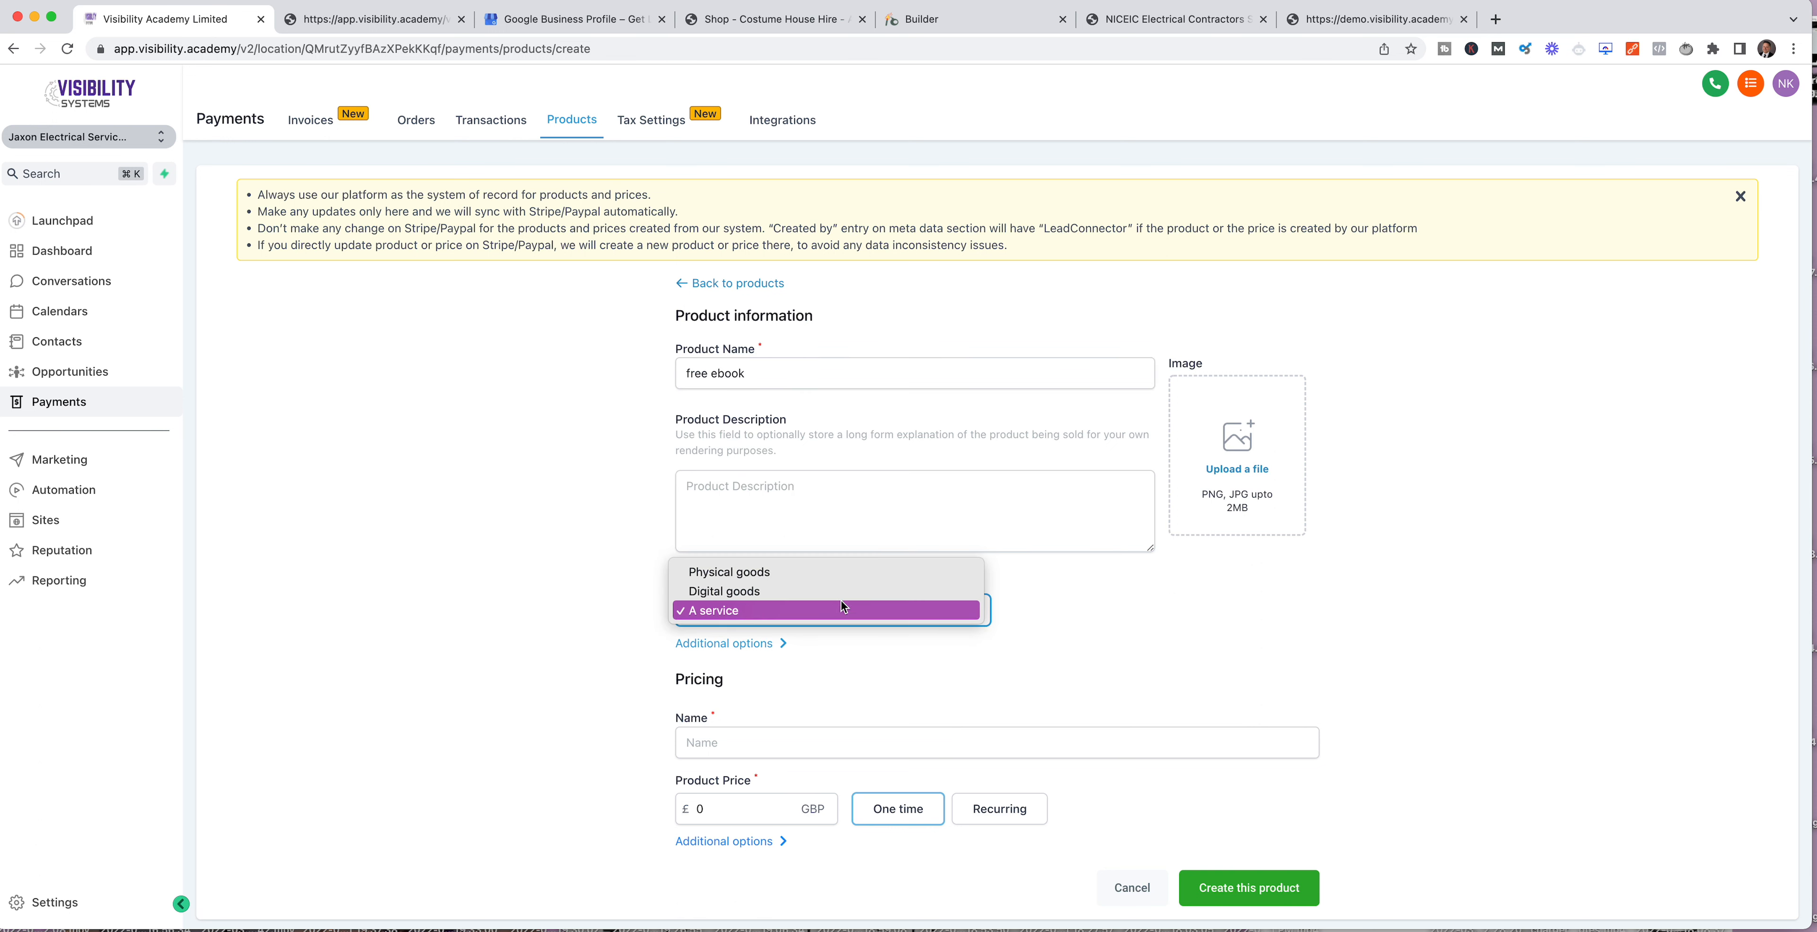
left_click(749, 592)
Step: Enter "free ebook" as the pricing name
scroll(1015, 643, "down", 1)
left_click(853, 731)
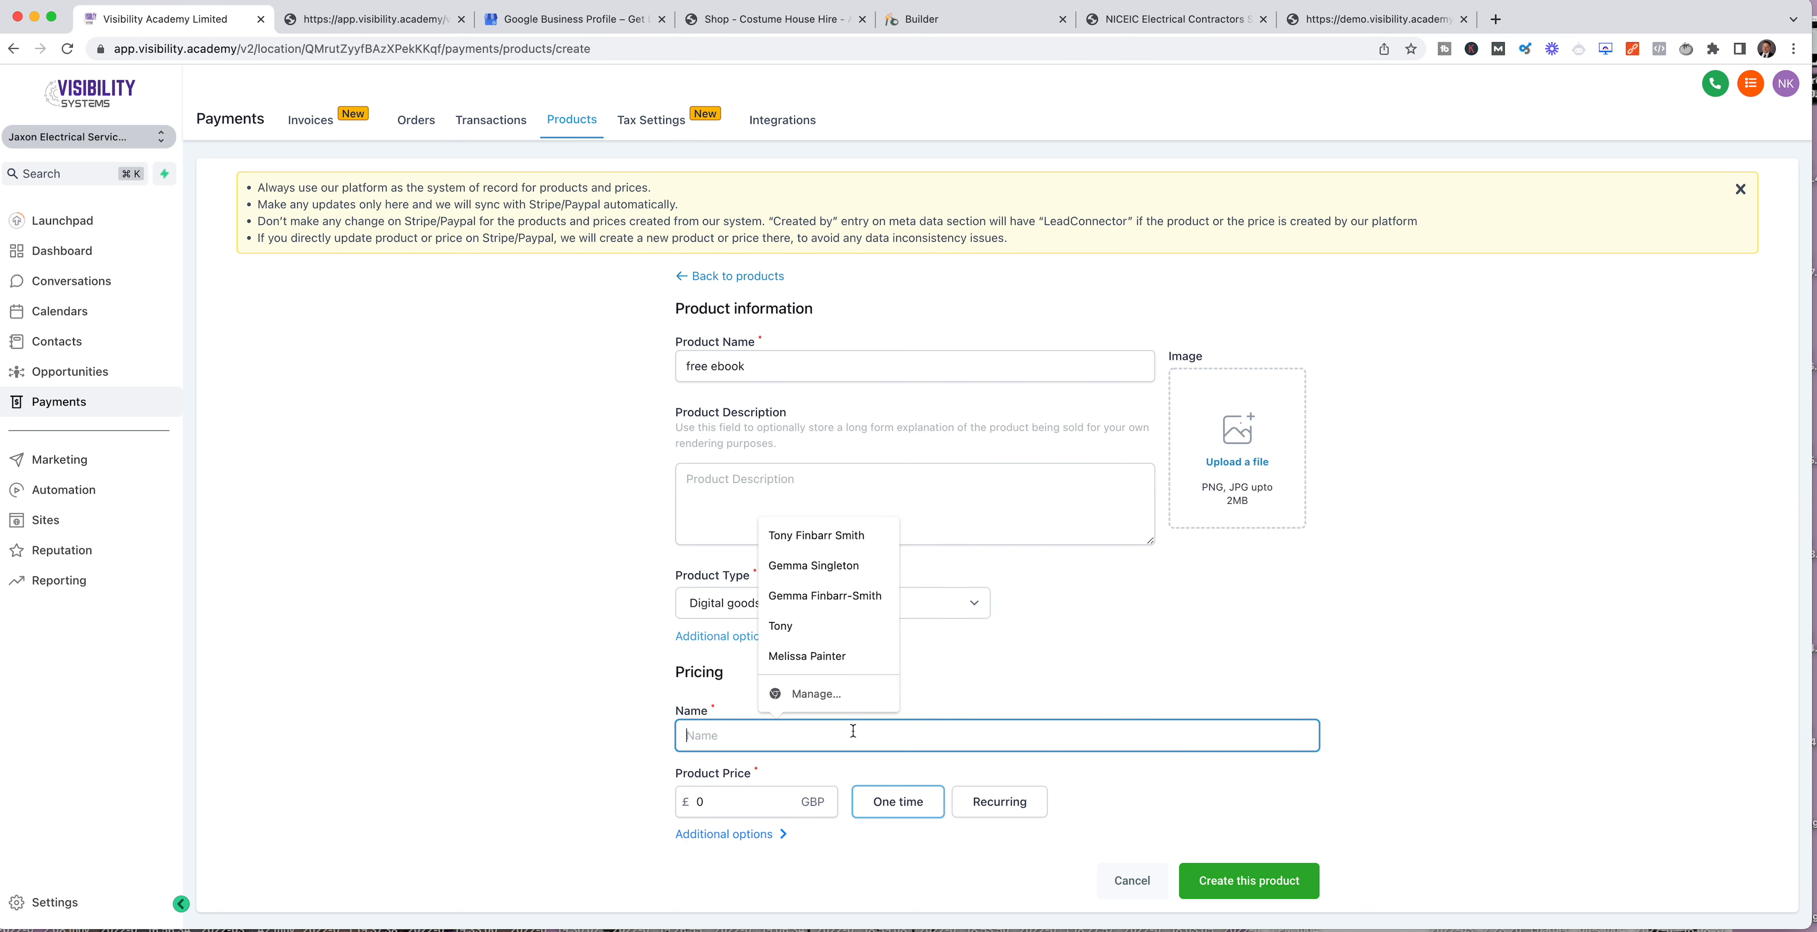
type("free ebook")
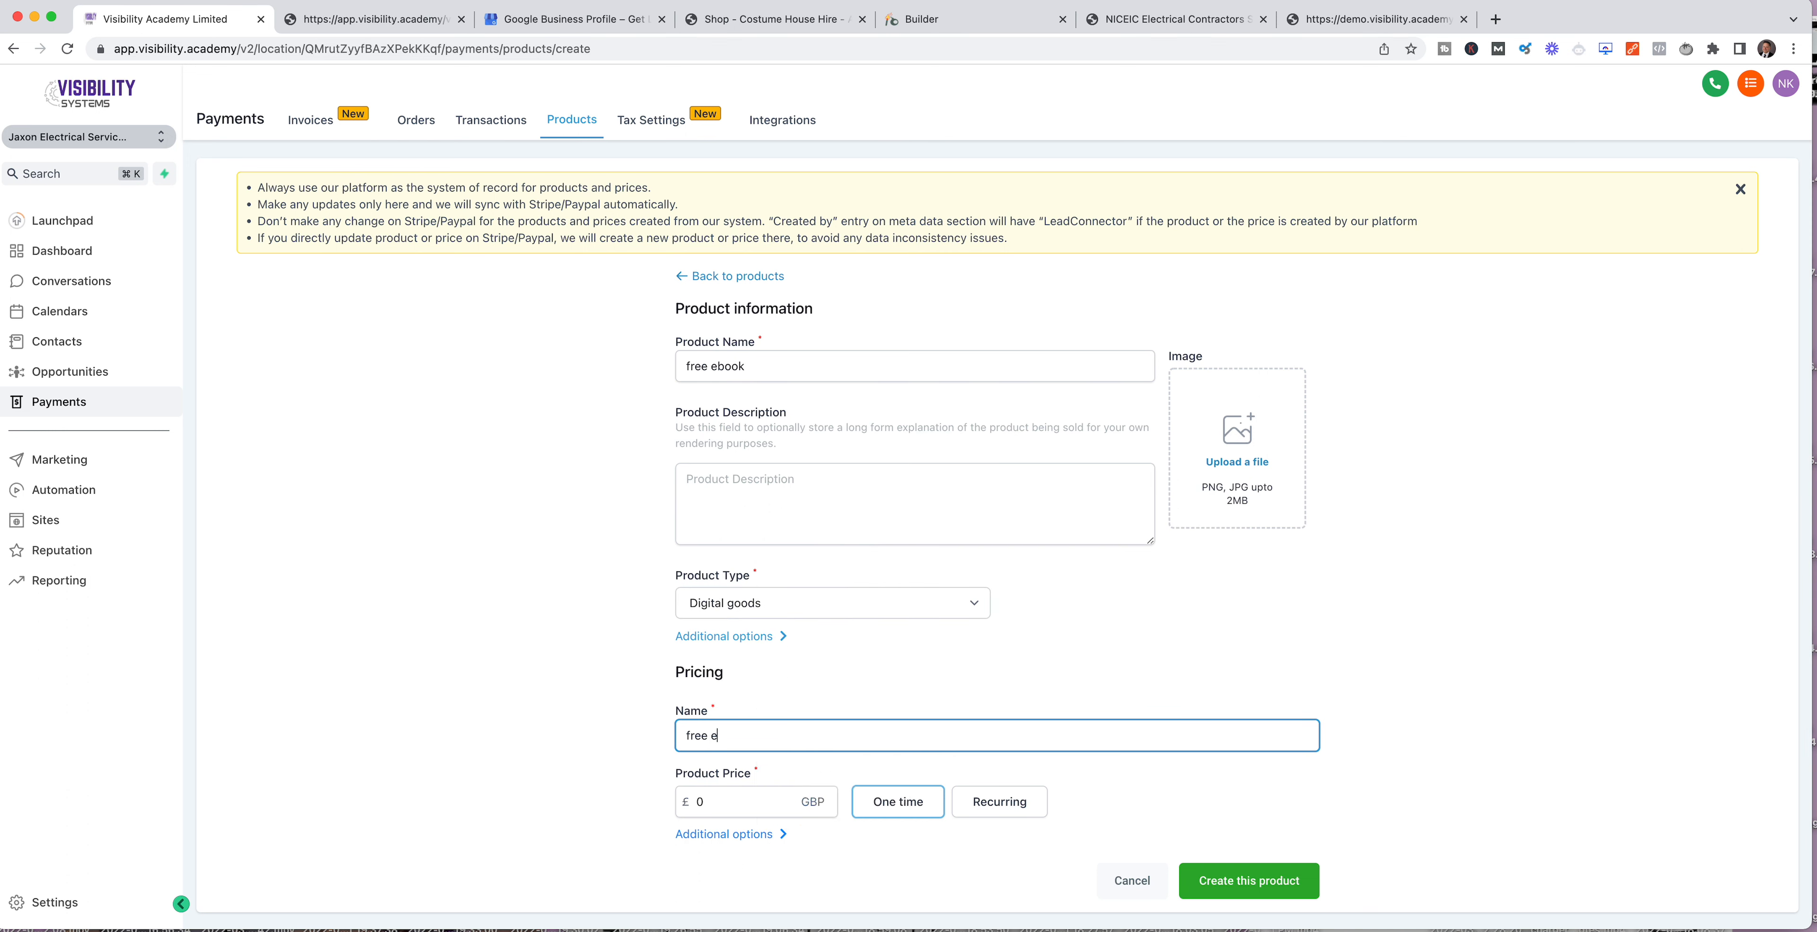
left_click(720, 807)
Step: Upload santorini-square.png from the Documents folder as the product image
scroll(1097, 785, "down", 1)
left_click(1238, 461)
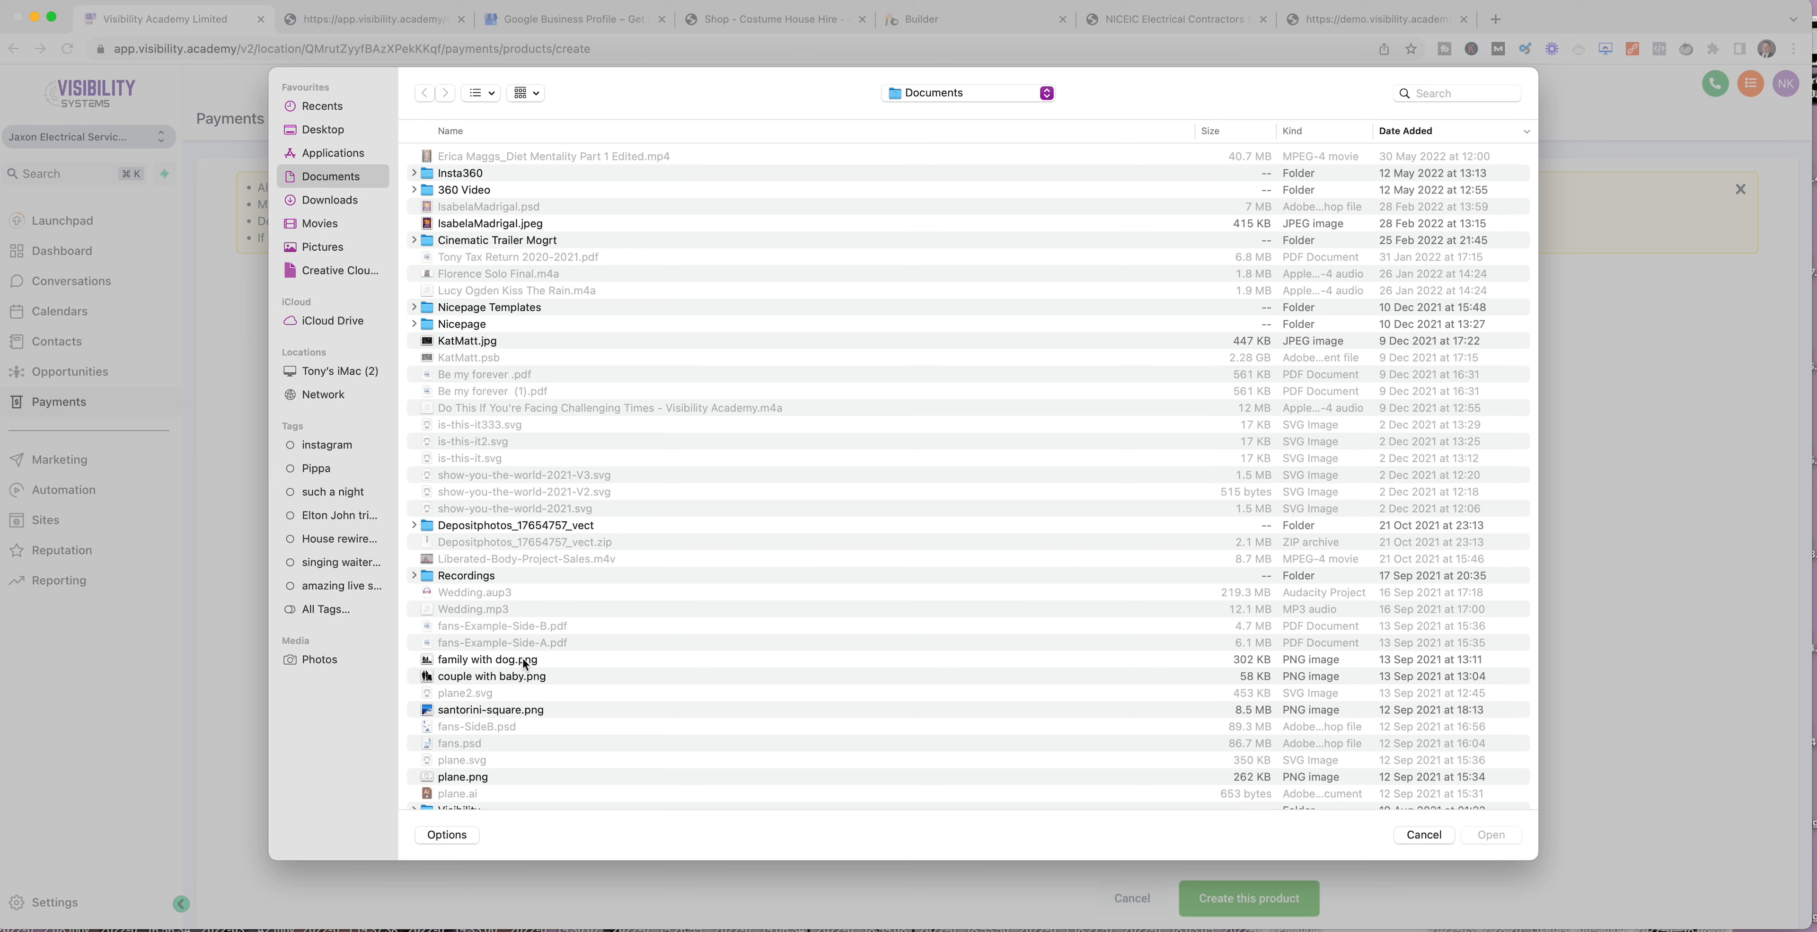
left_click(476, 711)
left_click(1483, 833)
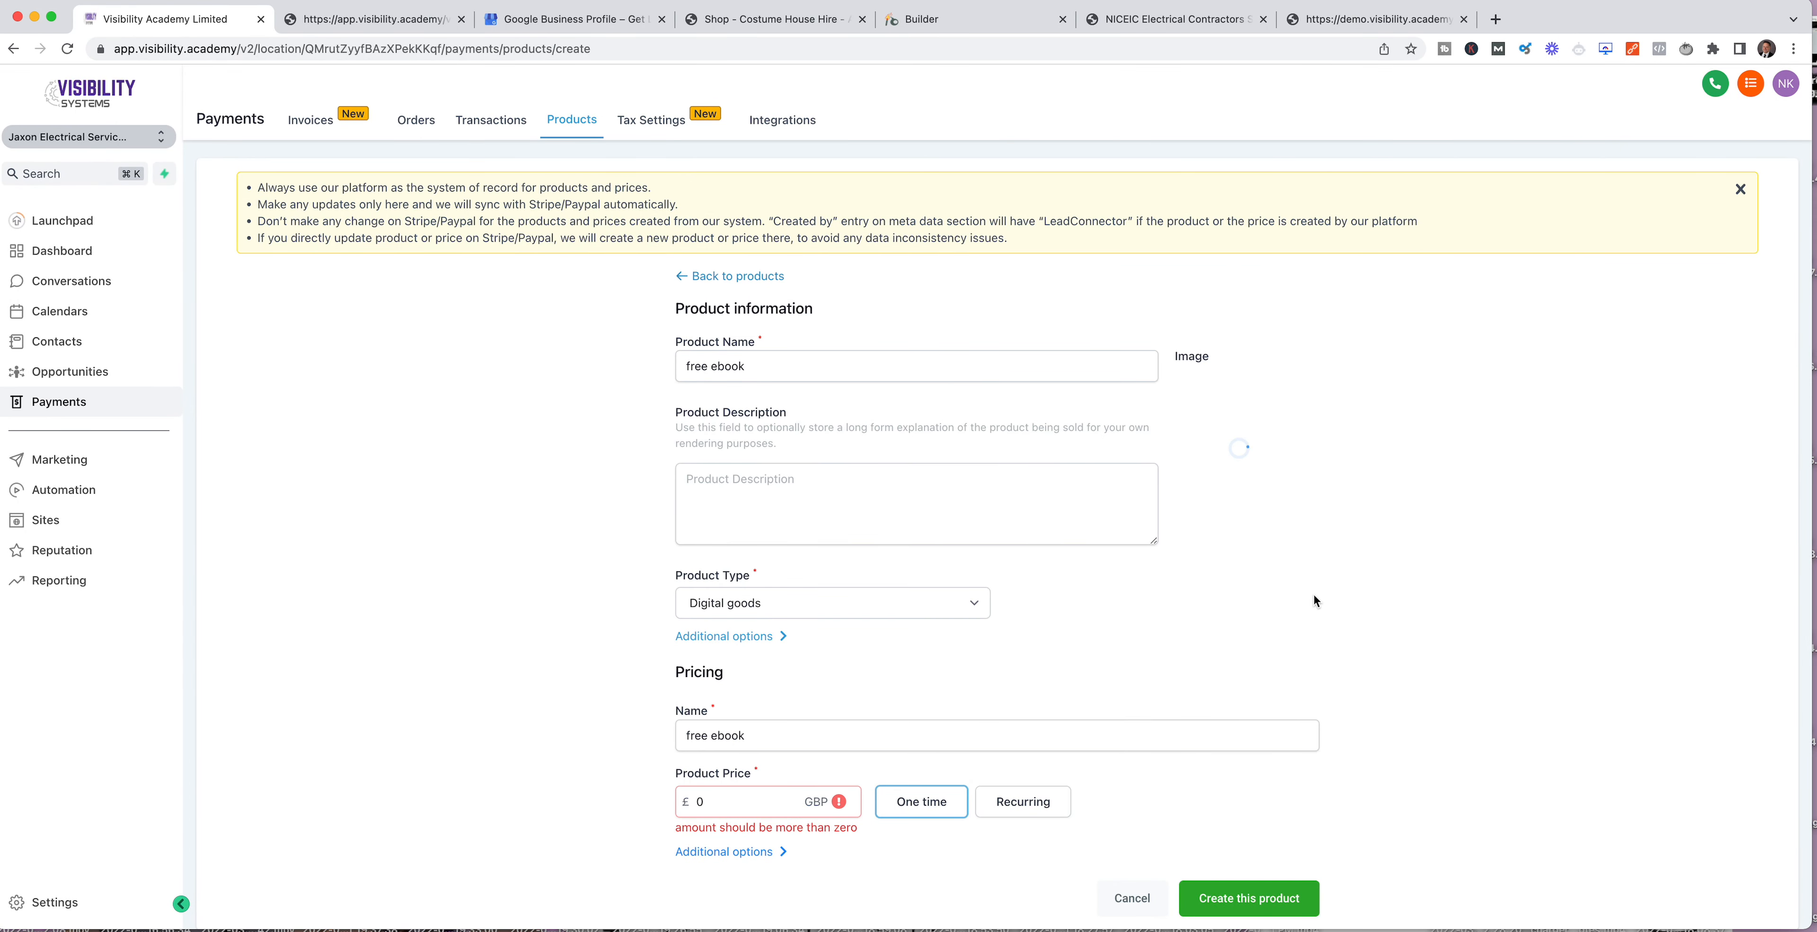
Step: Try to create the product, and set its one-time price to £1
scroll(1315, 596, "down", 1)
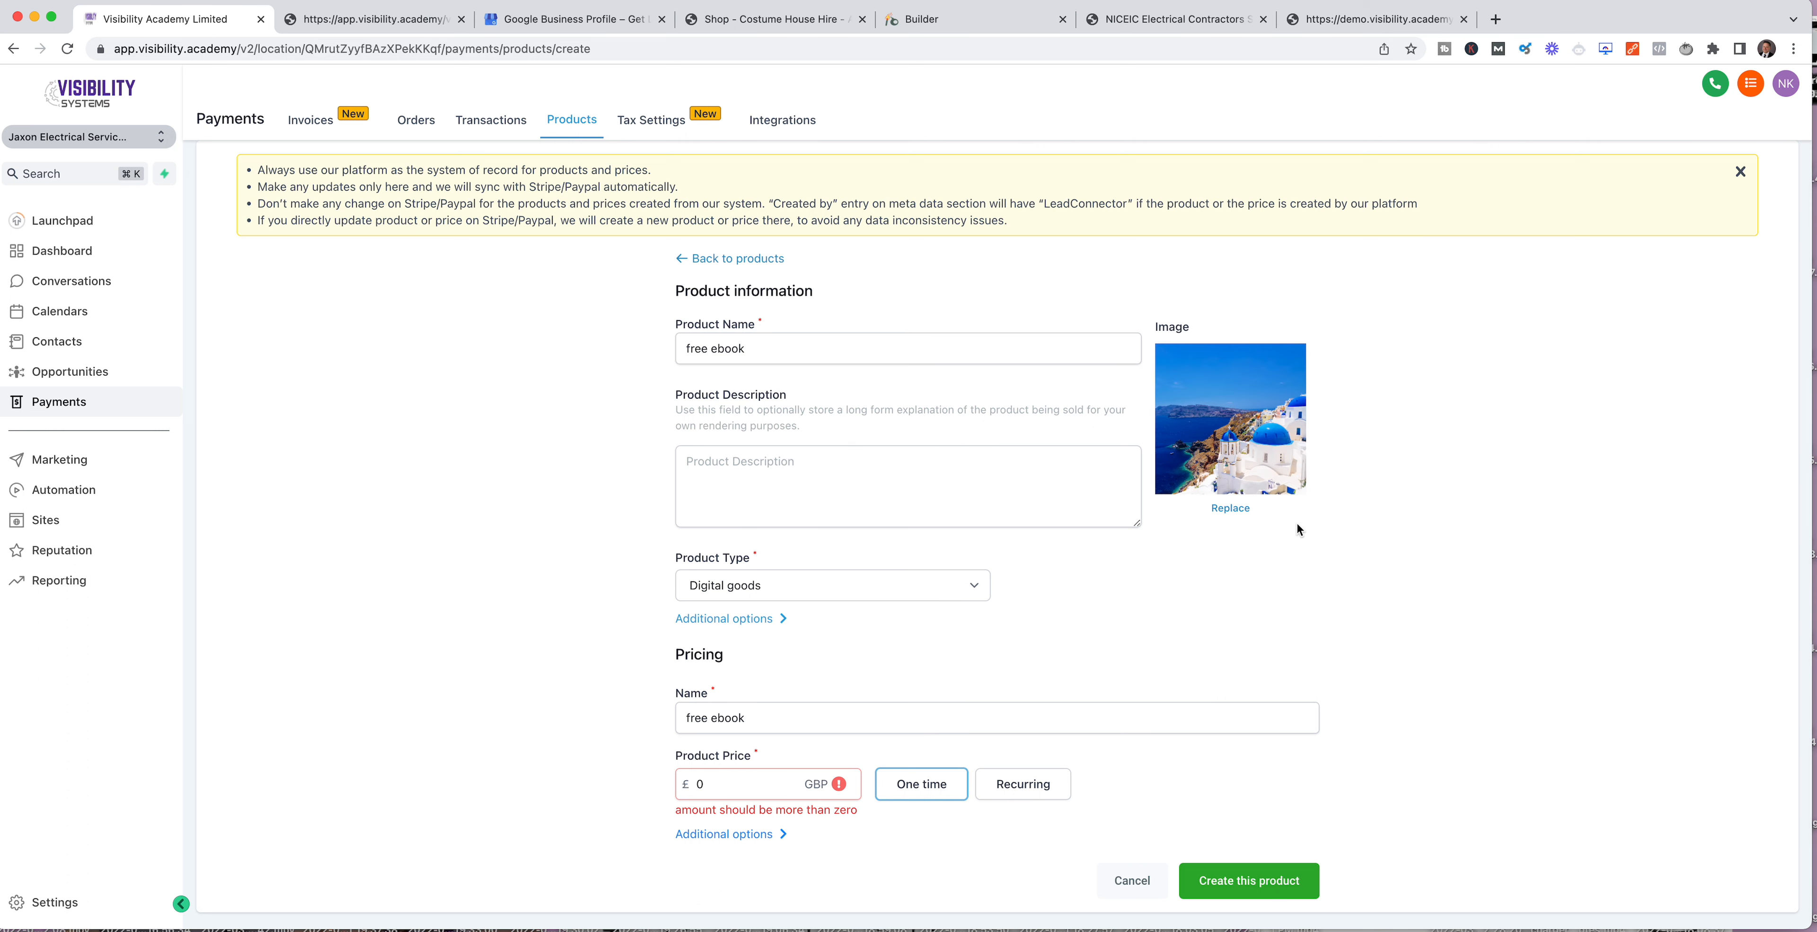
left_click(1241, 888)
left_click(763, 784)
scroll(852, 601, "up", 1)
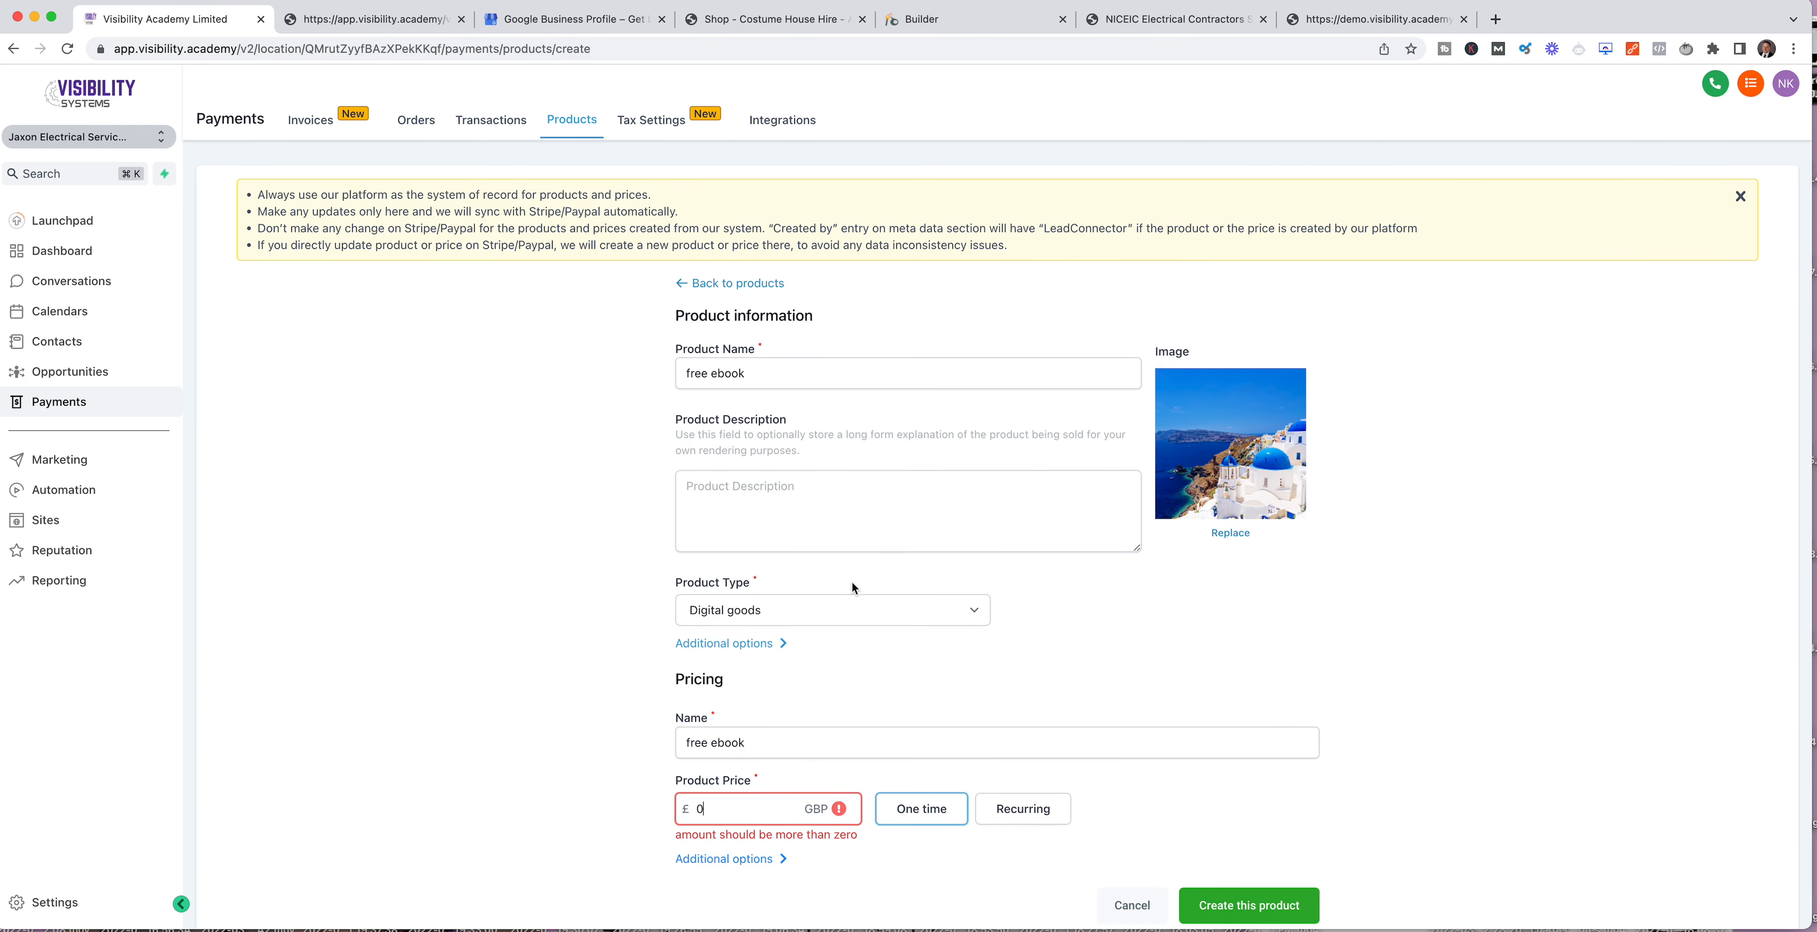
scroll(852, 601, "down", 1)
scroll(851, 598, "up", 1)
type("1")
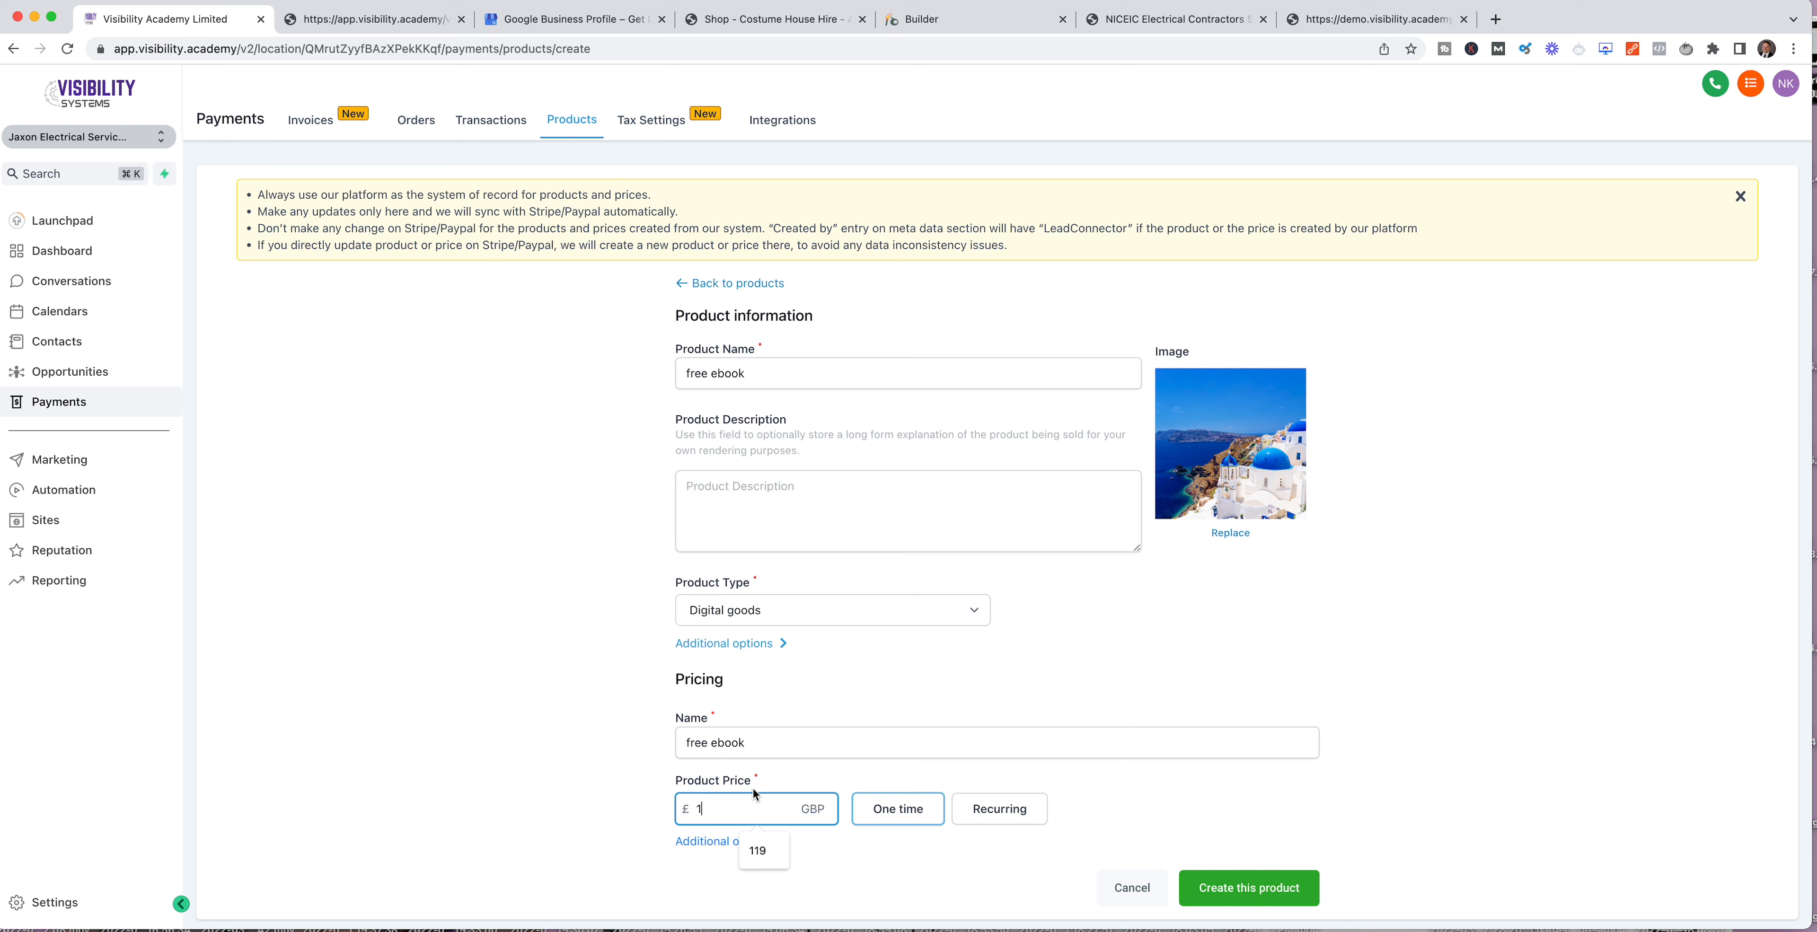
Step: Change both the pricing name and the product name to "£1 ebook"
left_click(1061, 835)
double_click(695, 742)
type("£1")
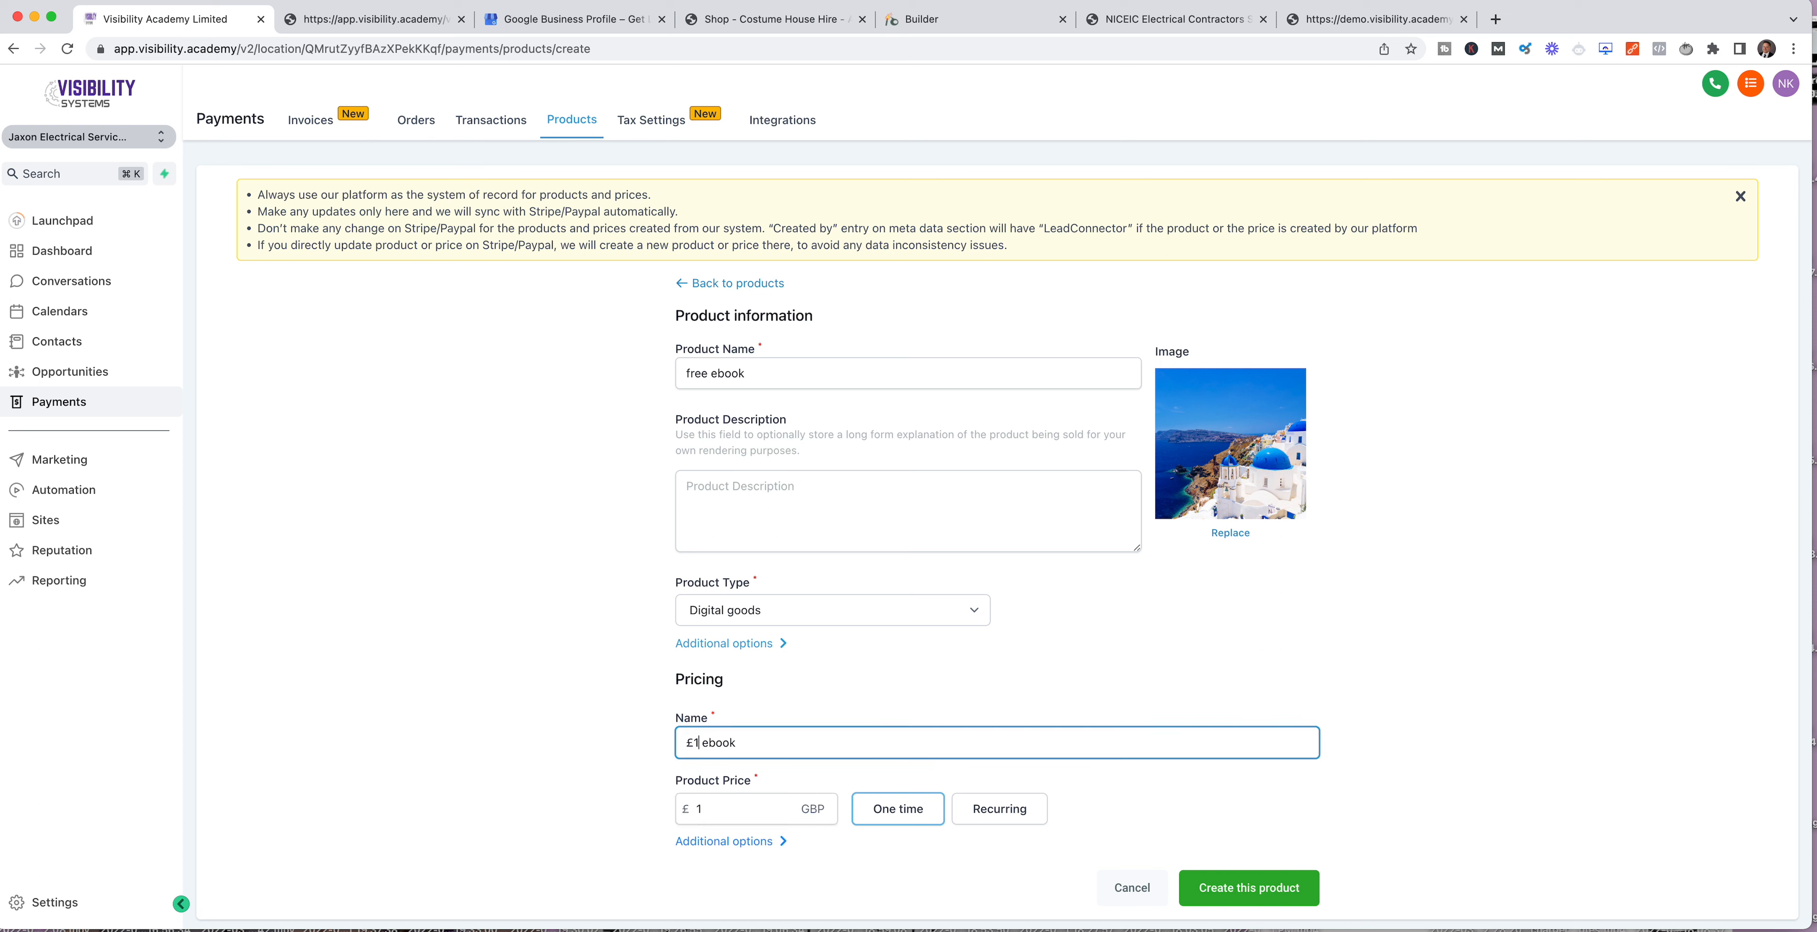
double_click(707, 369)
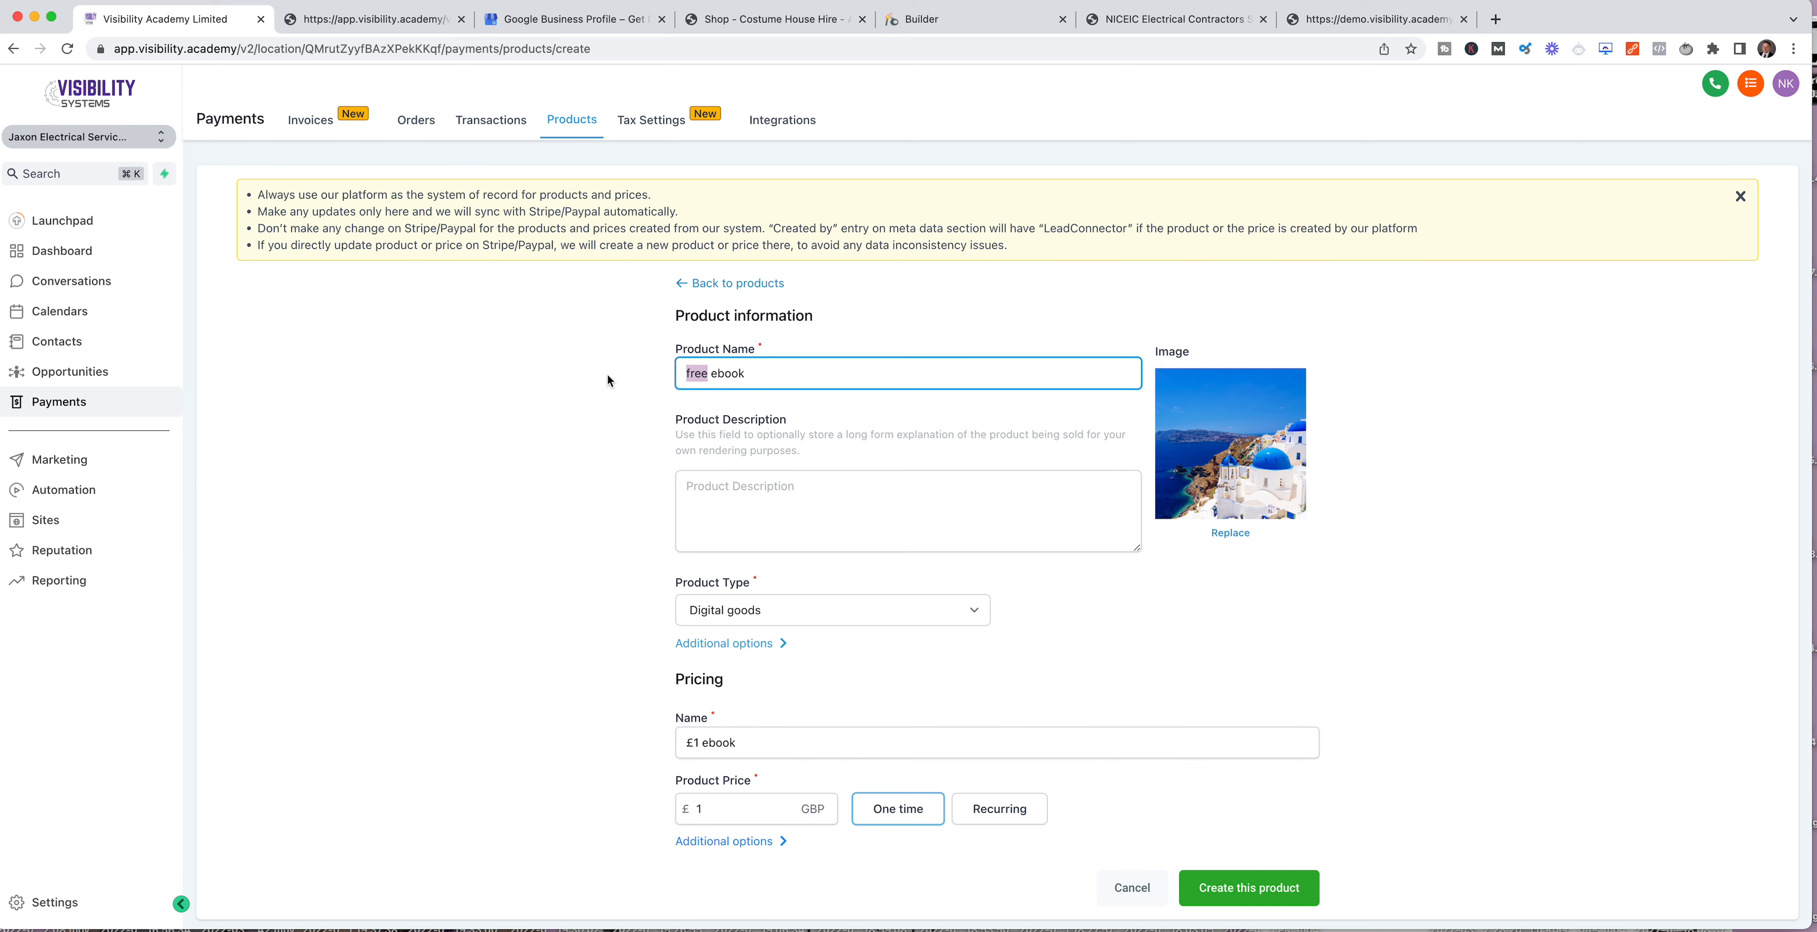
type("£1")
Step: Enter "£1 instead of £12" as the product description and create the product
left_click(924, 510)
type("£")
key("BackSpace")
type("£12")
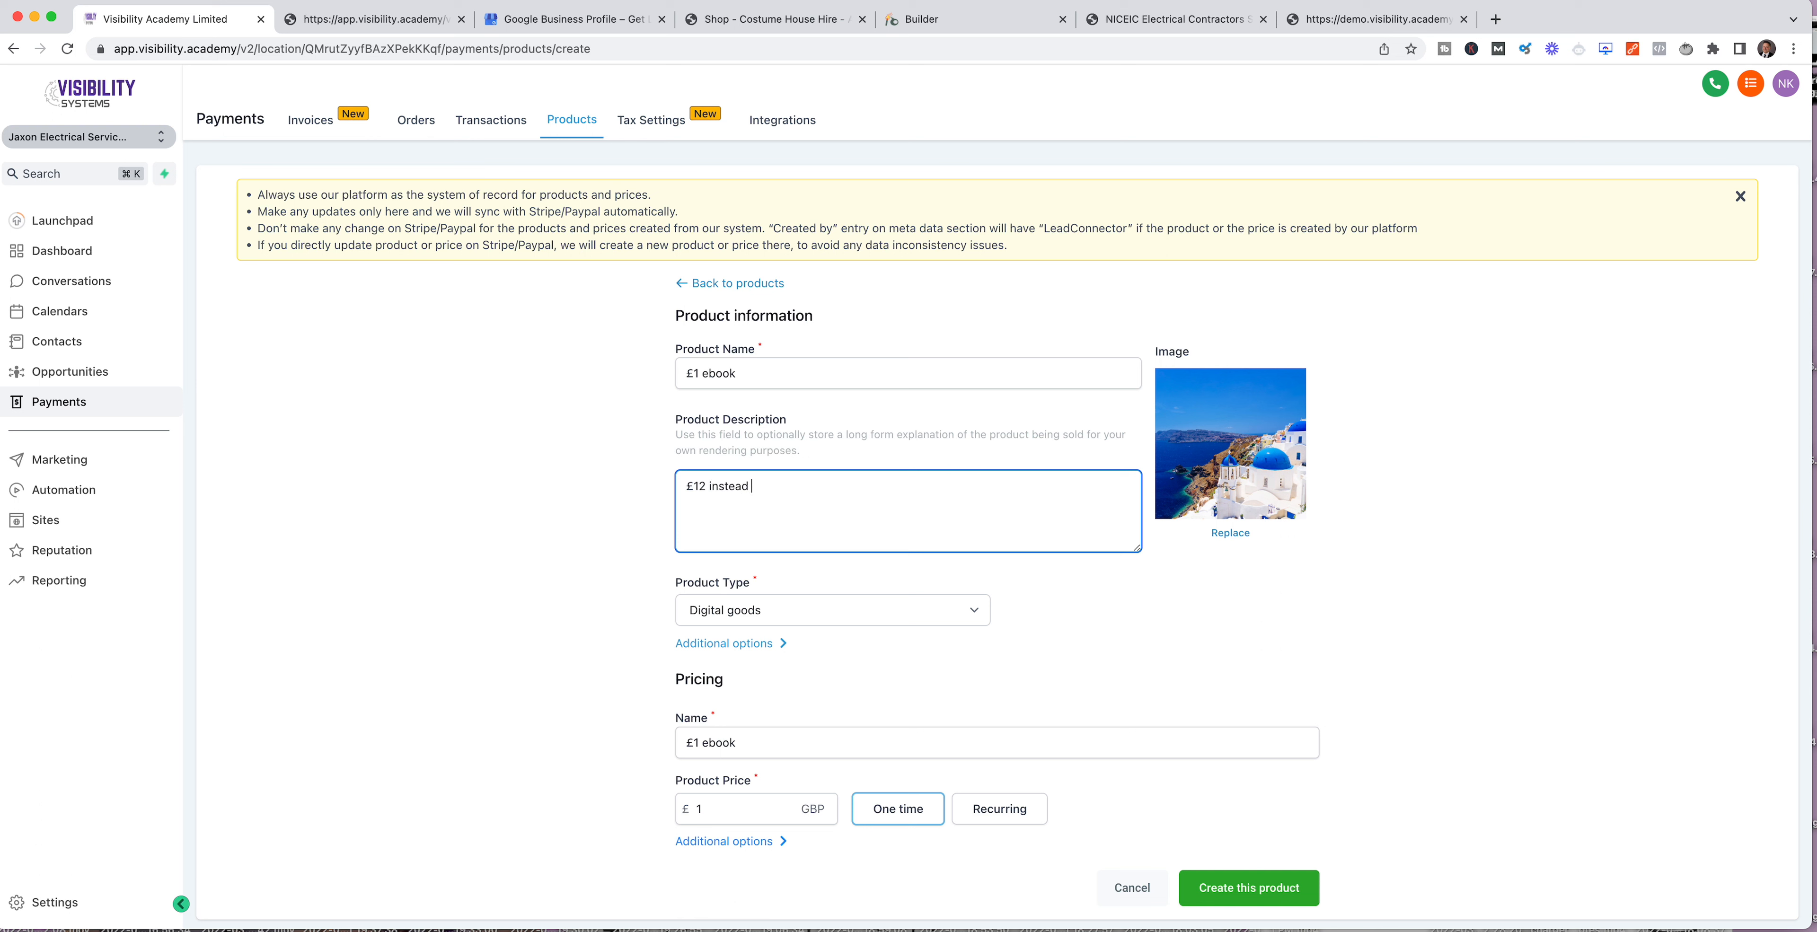
type("£1 instead of £12")
left_click_drag(1038, 452, 725, 419)
left_click(1025, 450)
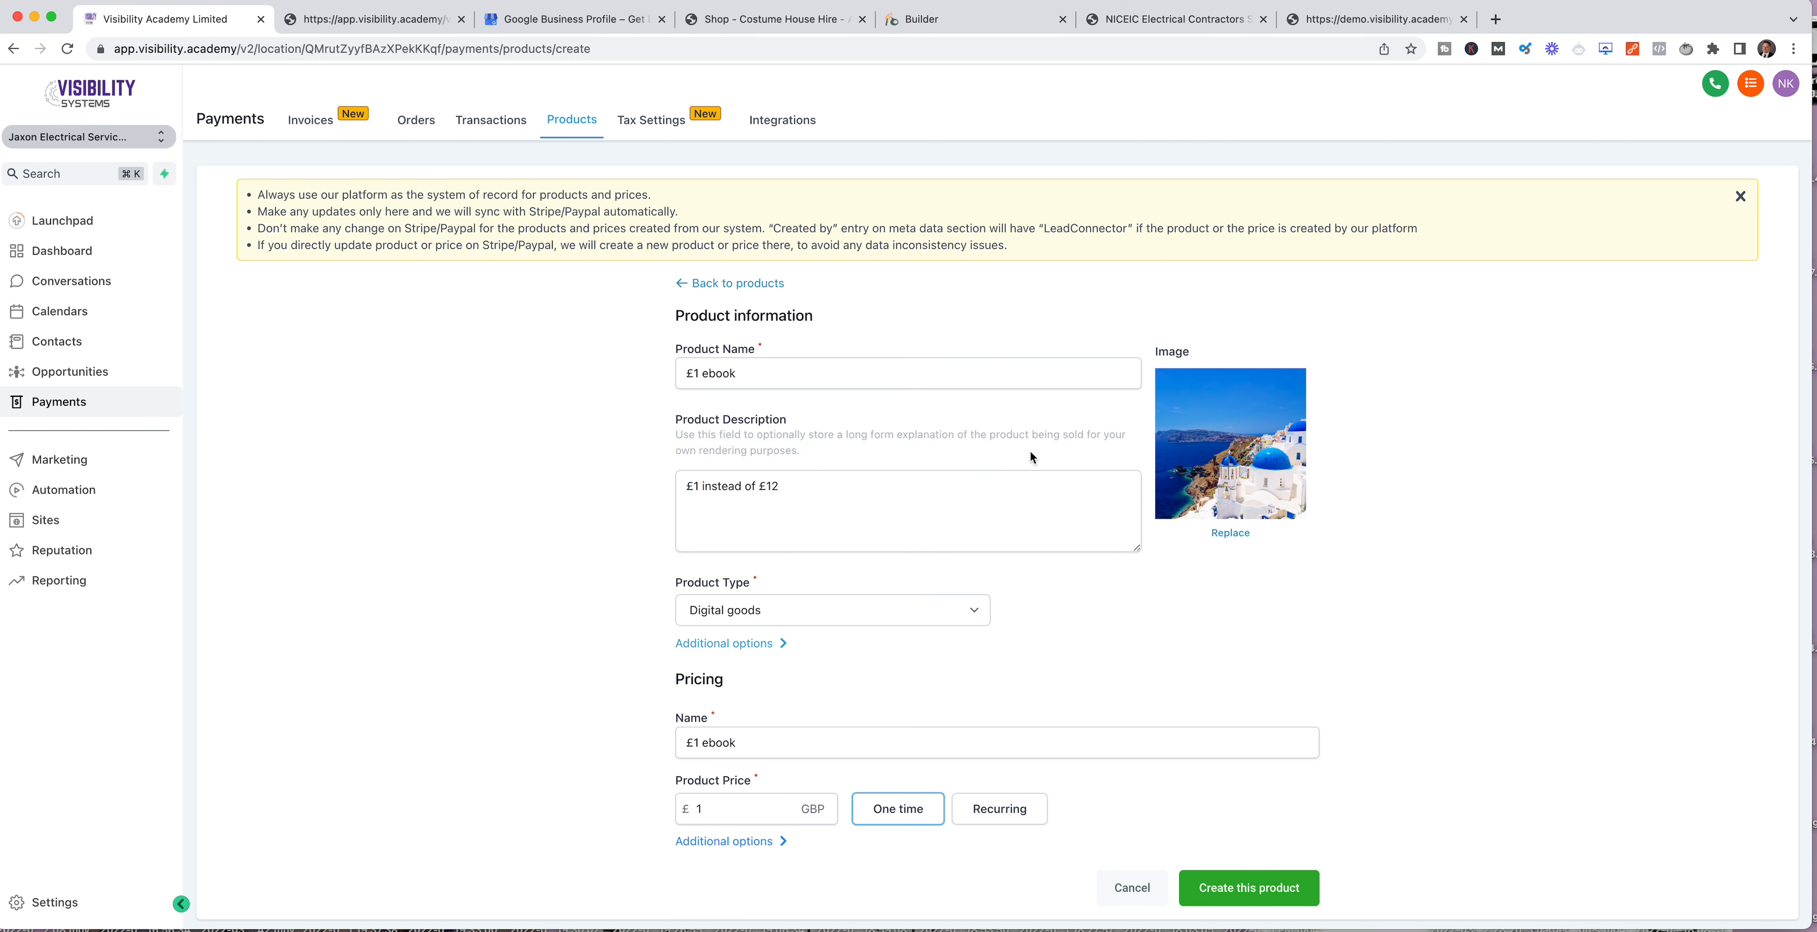
left_click(1277, 906)
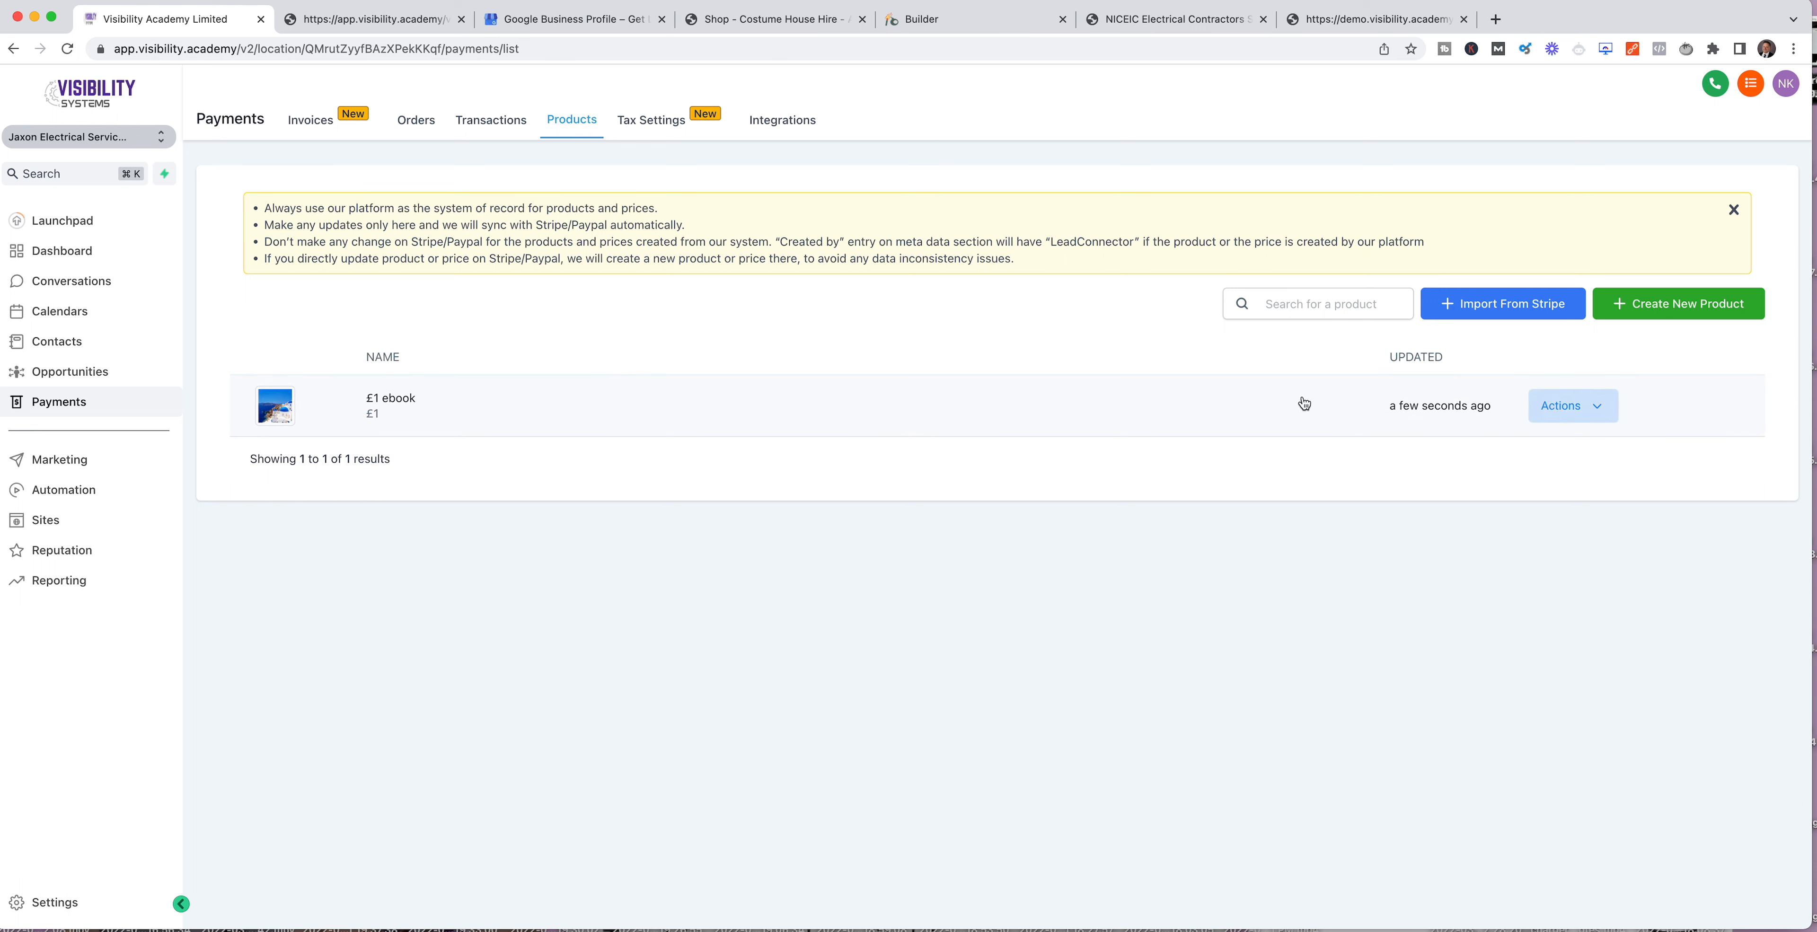
left_click(1615, 407)
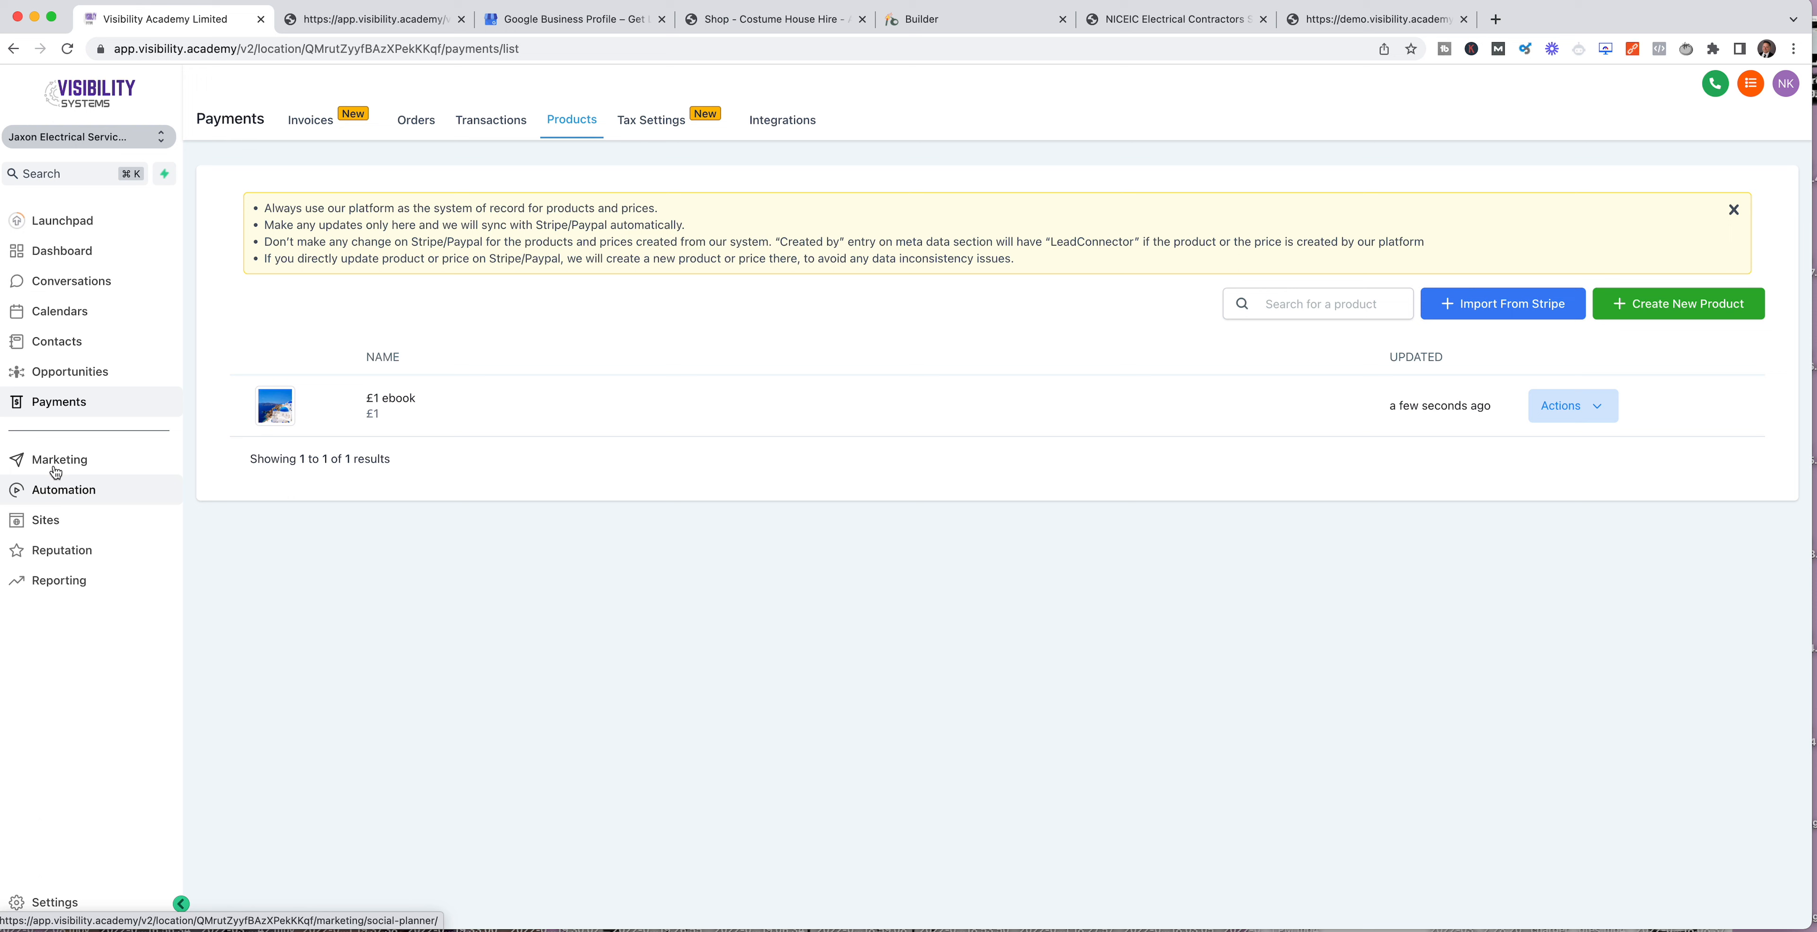
Step: In TEst Funnelt, start adding a product to the Free Inspection Landing Page step and name it "£1 Ebook"
left_click(44, 521)
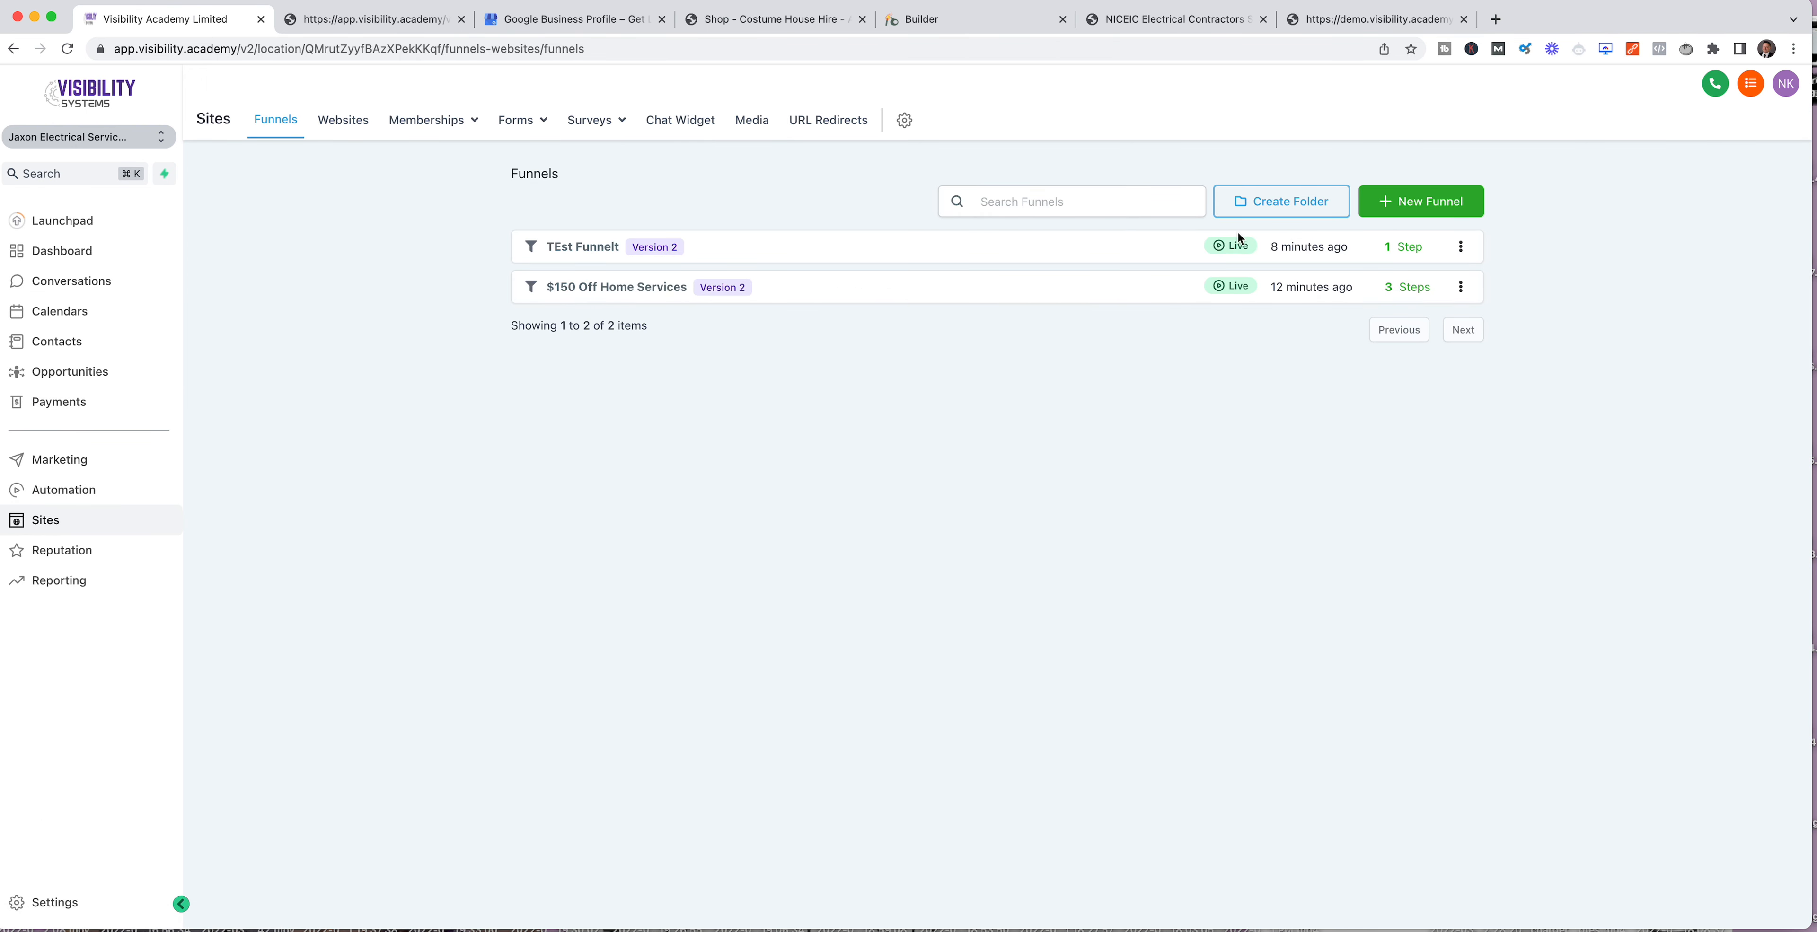
left_click(602, 248)
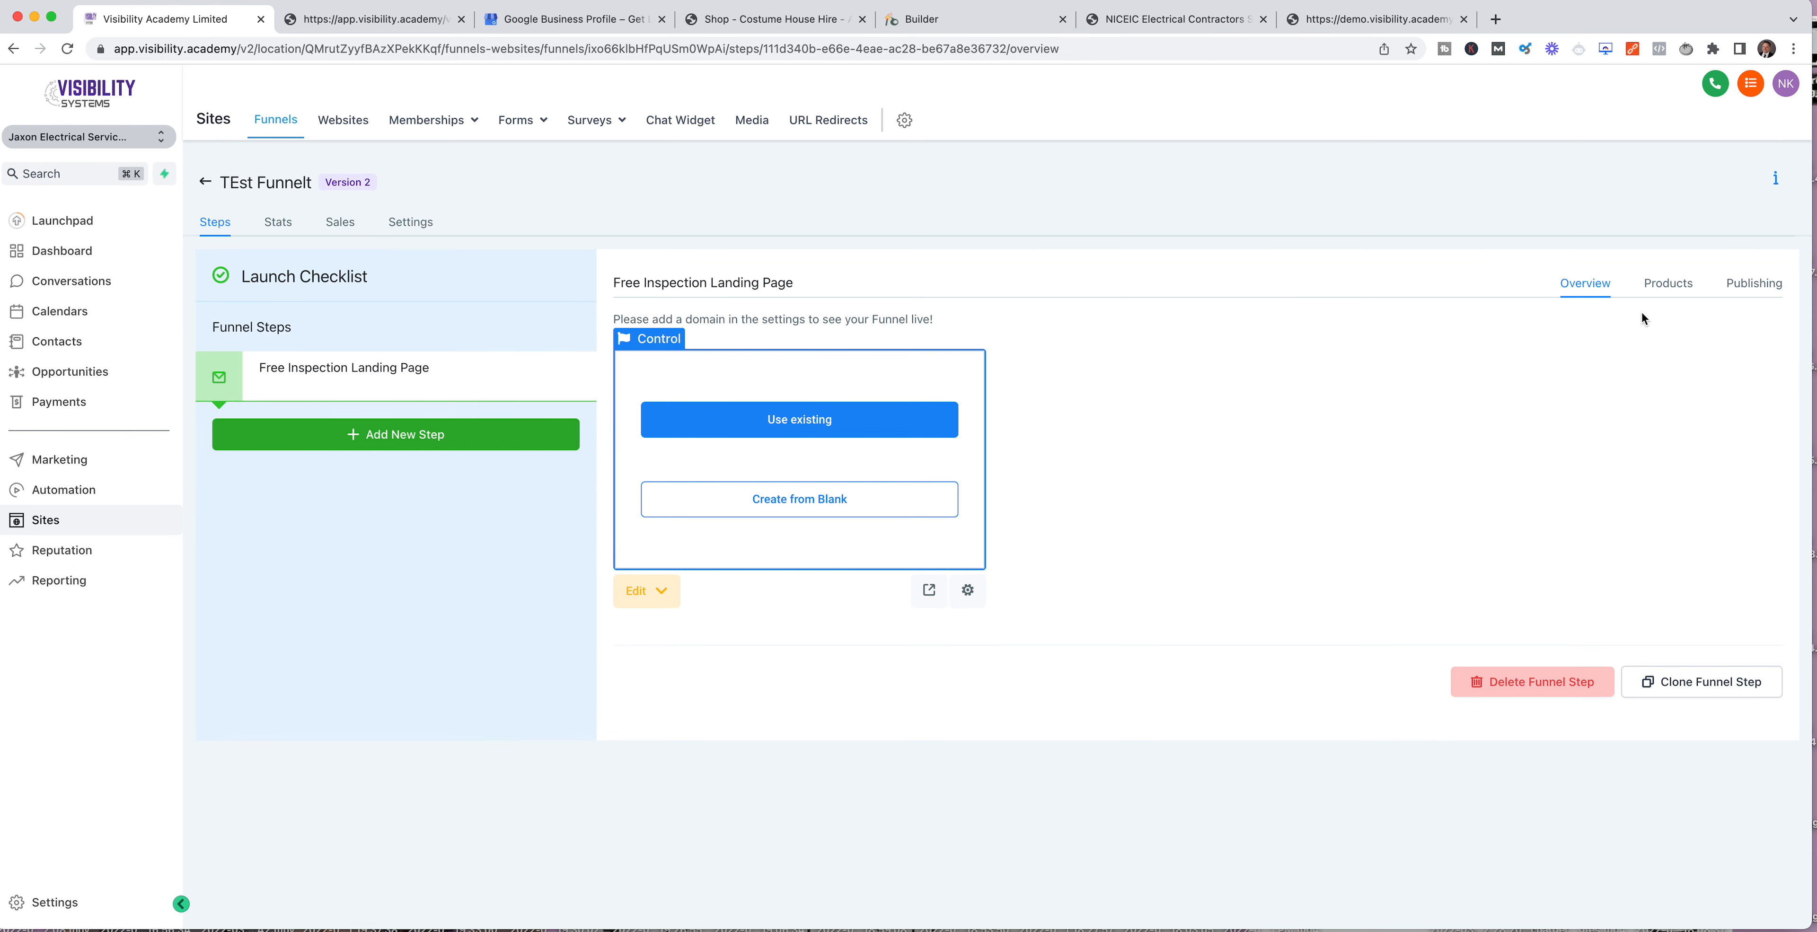
left_click(1668, 285)
left_click(1689, 361)
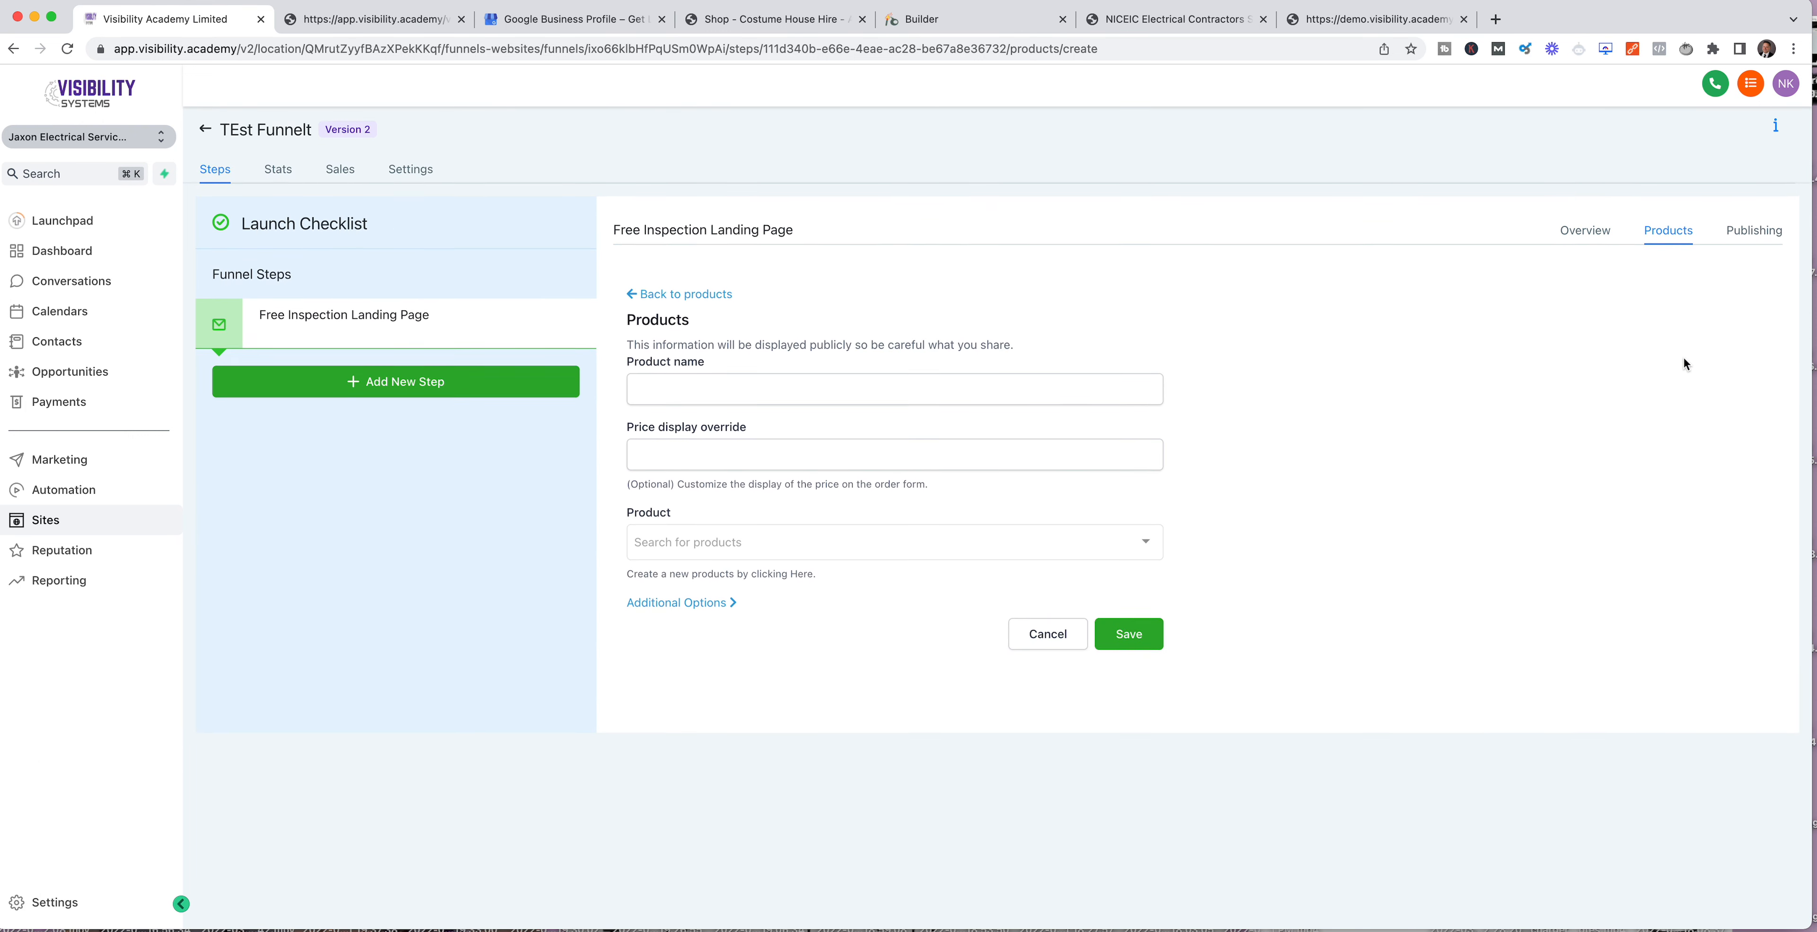
left_click(840, 397)
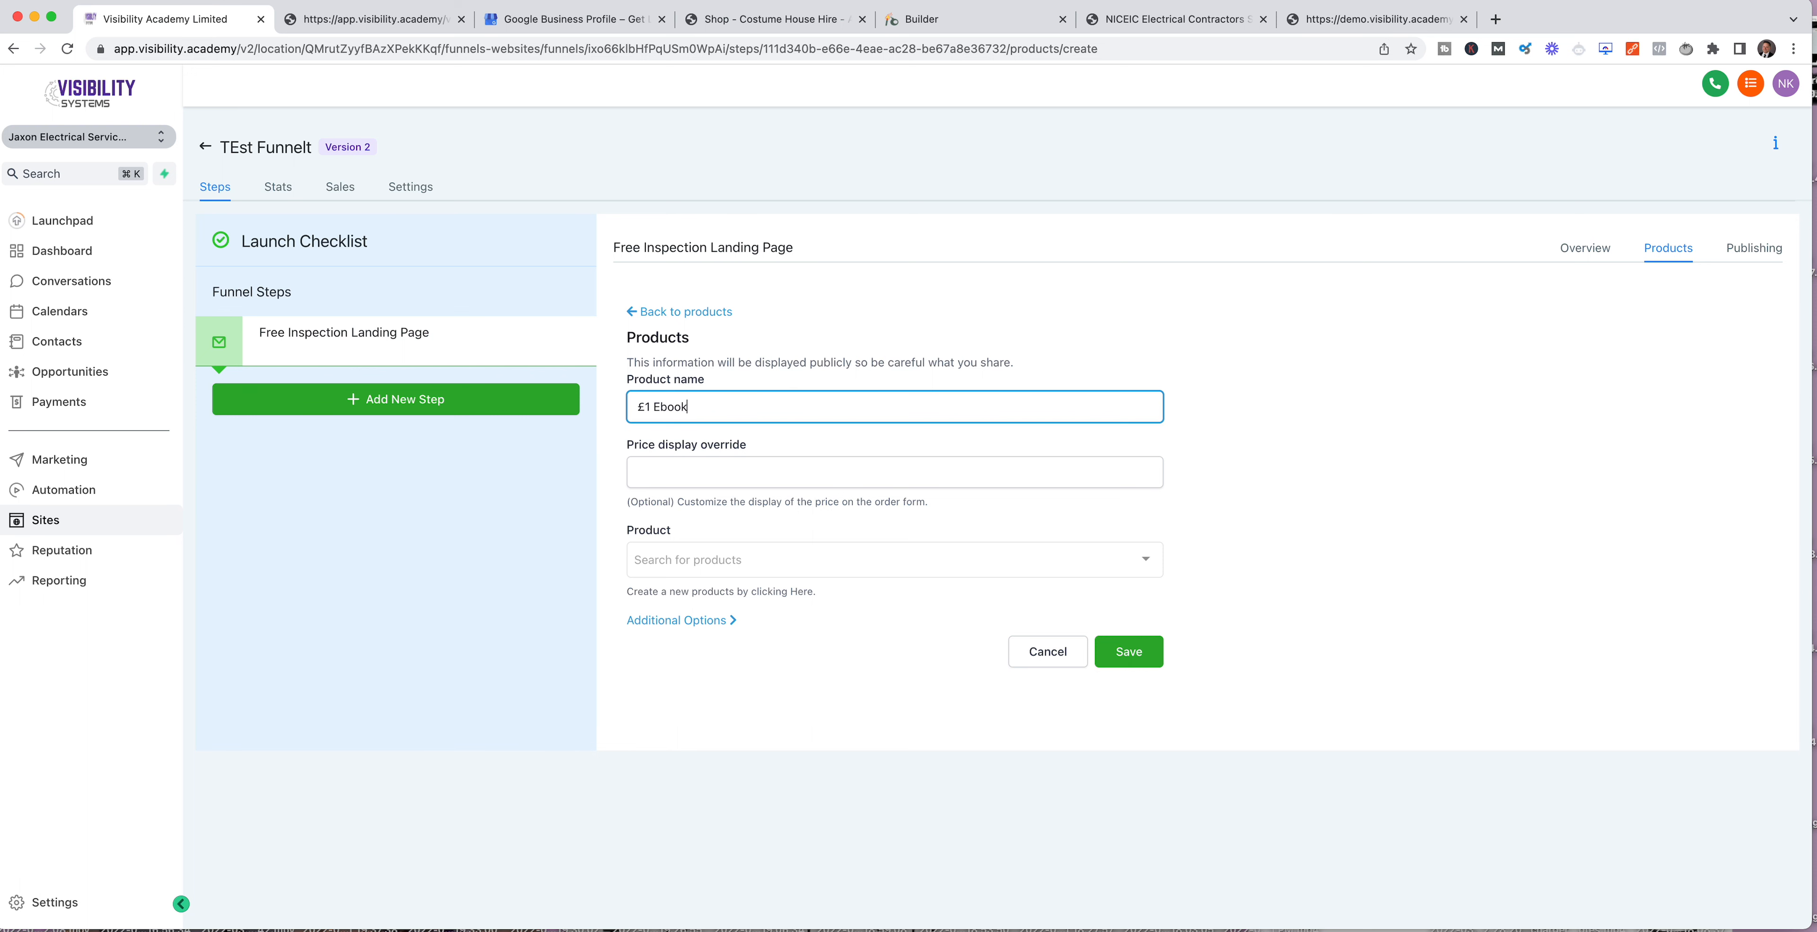
left_click(712, 467)
left_click_drag(932, 505, 608, 500)
left_click(804, 496)
left_click(745, 472)
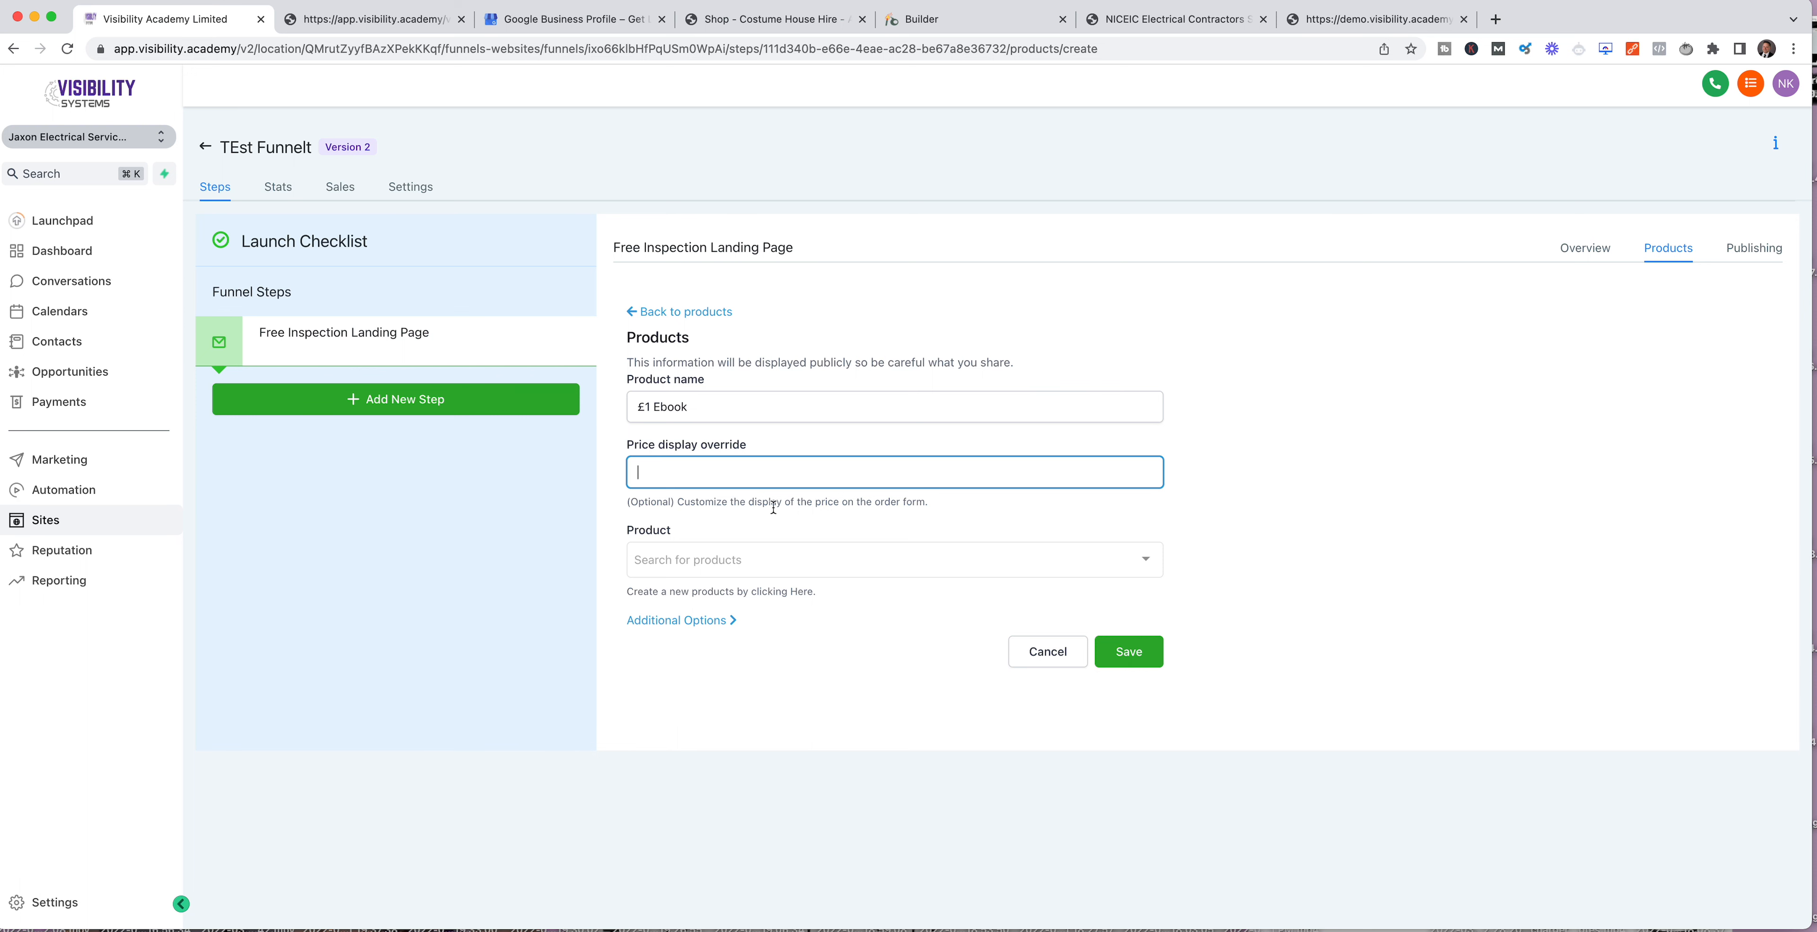
Step: Link the £1 ebook product with its £1 ebook price, show the additional options, and save the funnel product
left_click(768, 560)
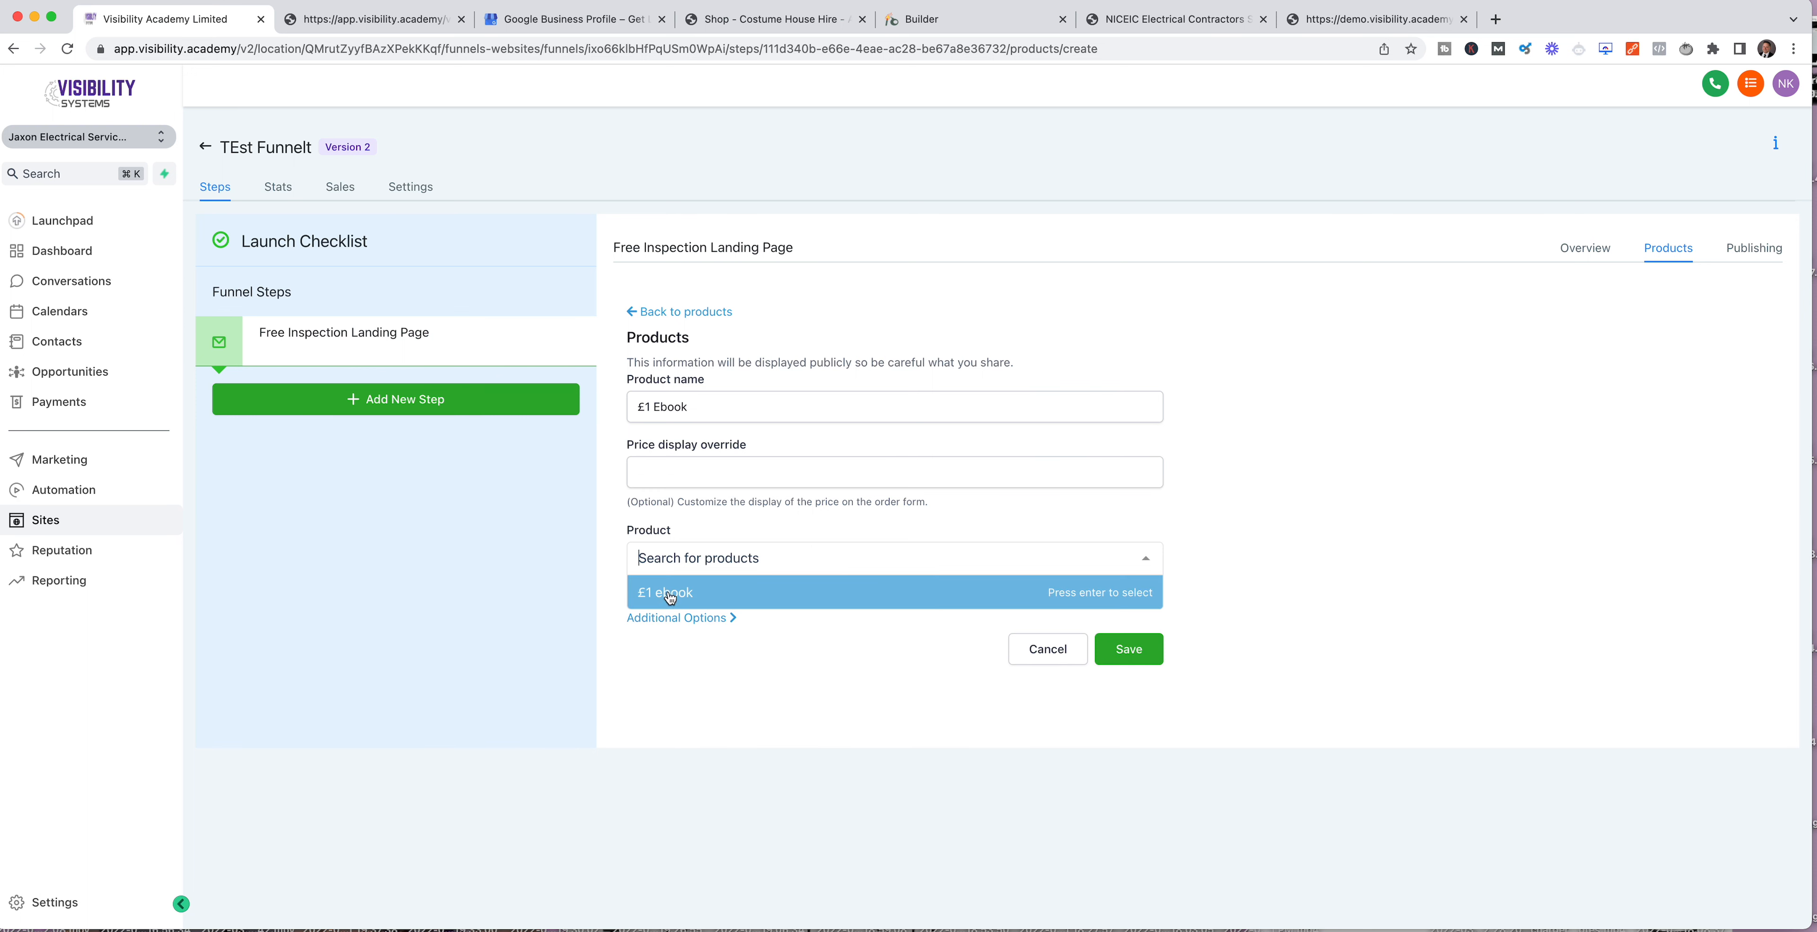
left_click(684, 585)
left_click(799, 647)
left_click(681, 682)
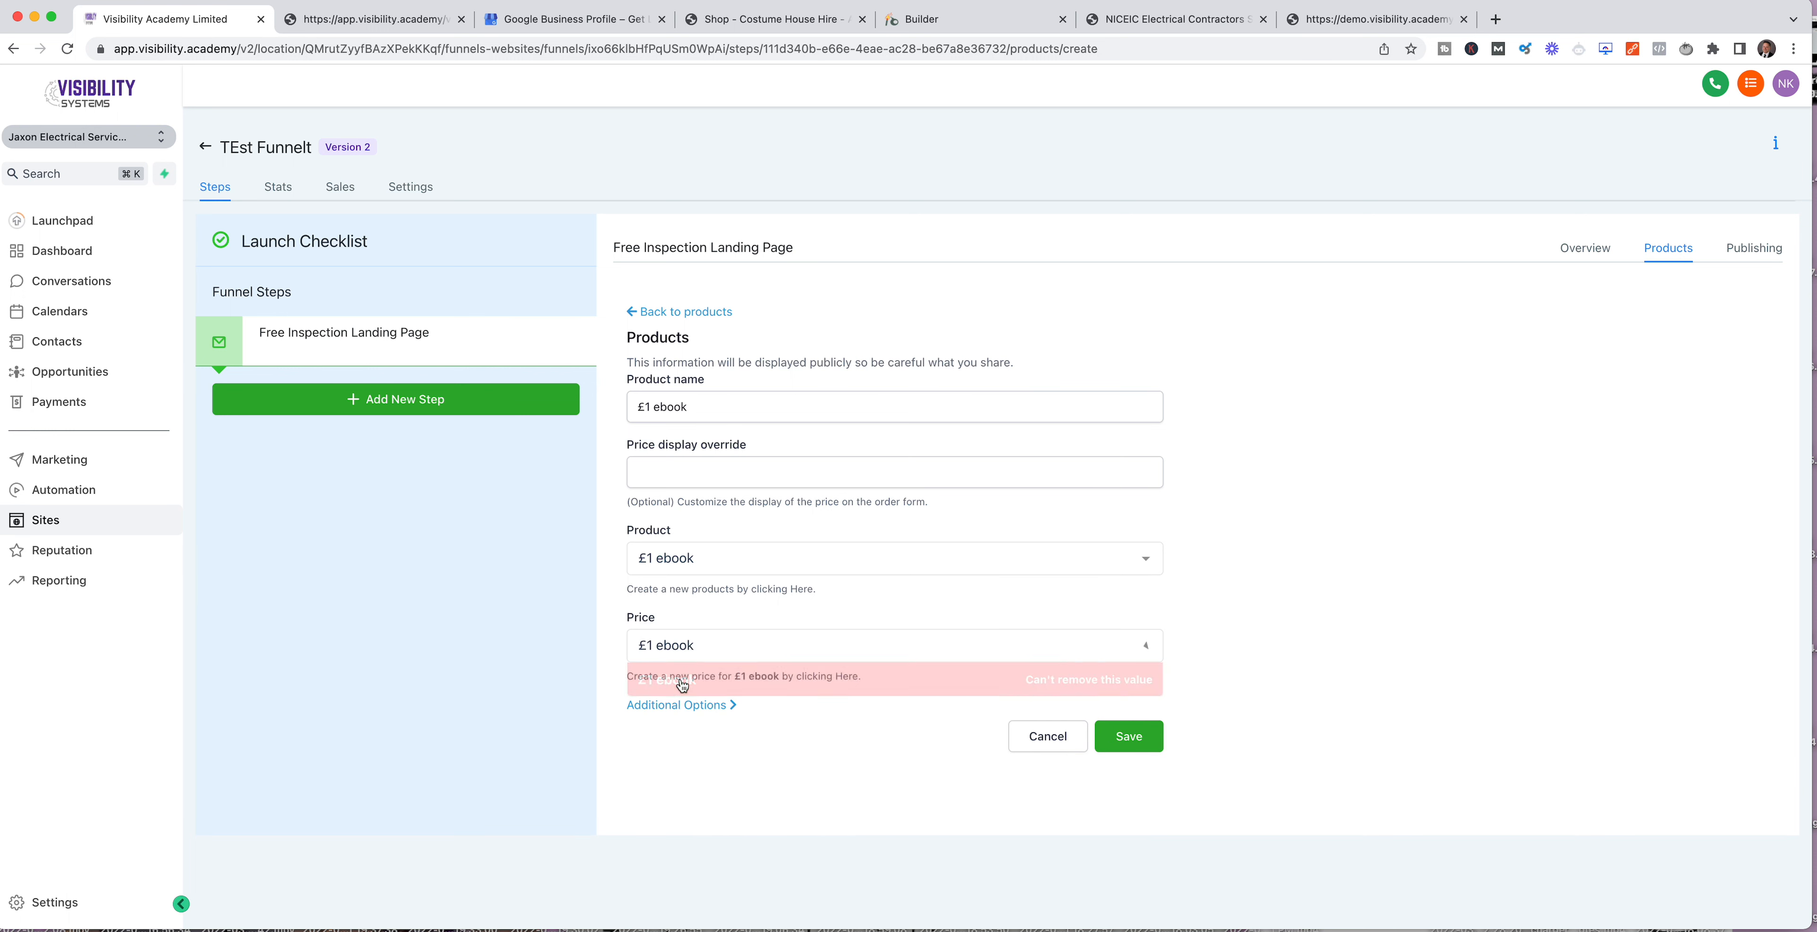
left_click(724, 708)
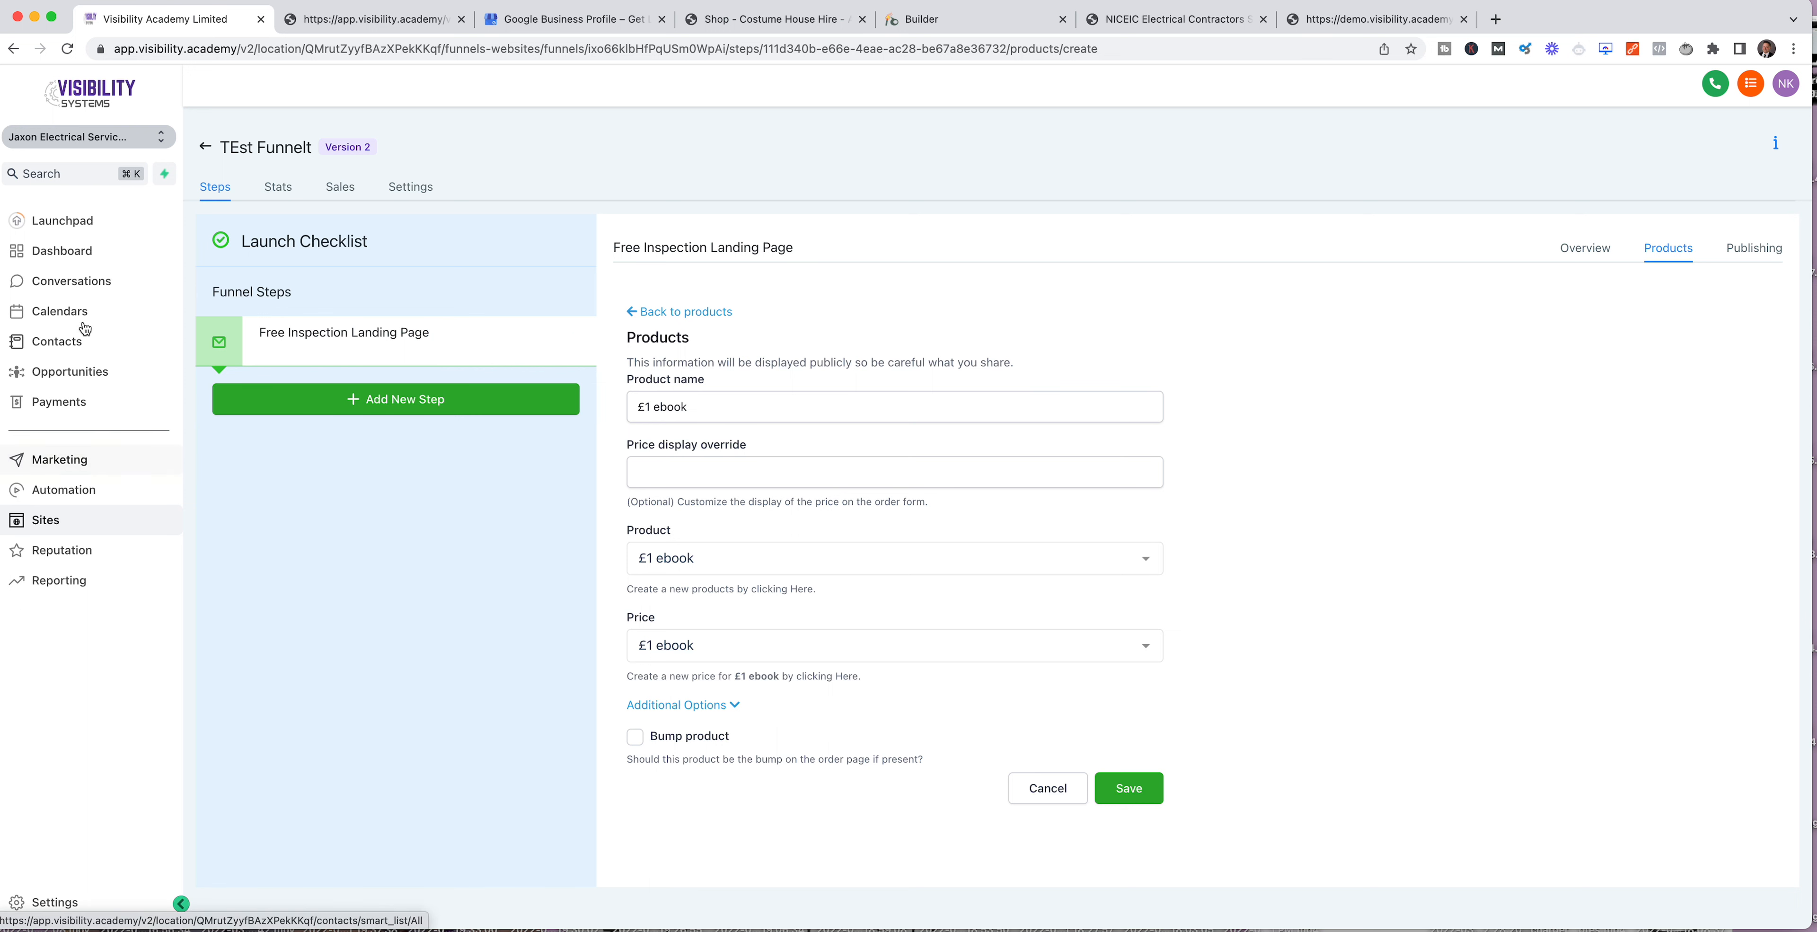
left_click(1131, 790)
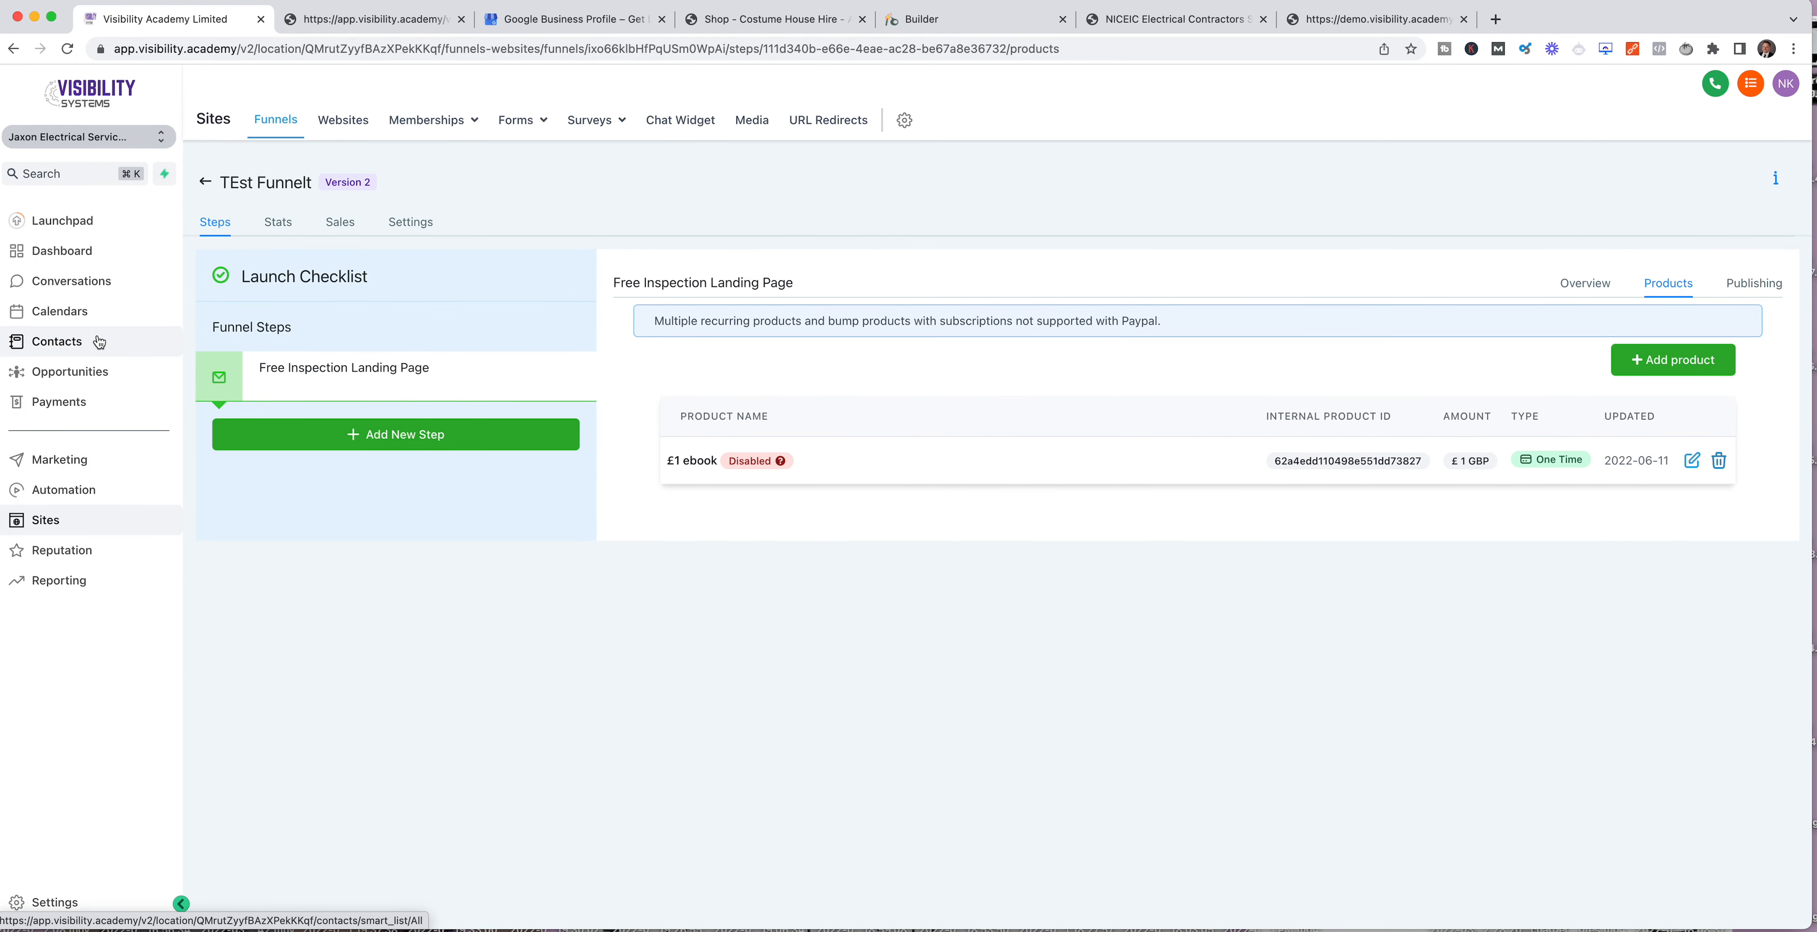
mouse_move(783, 465)
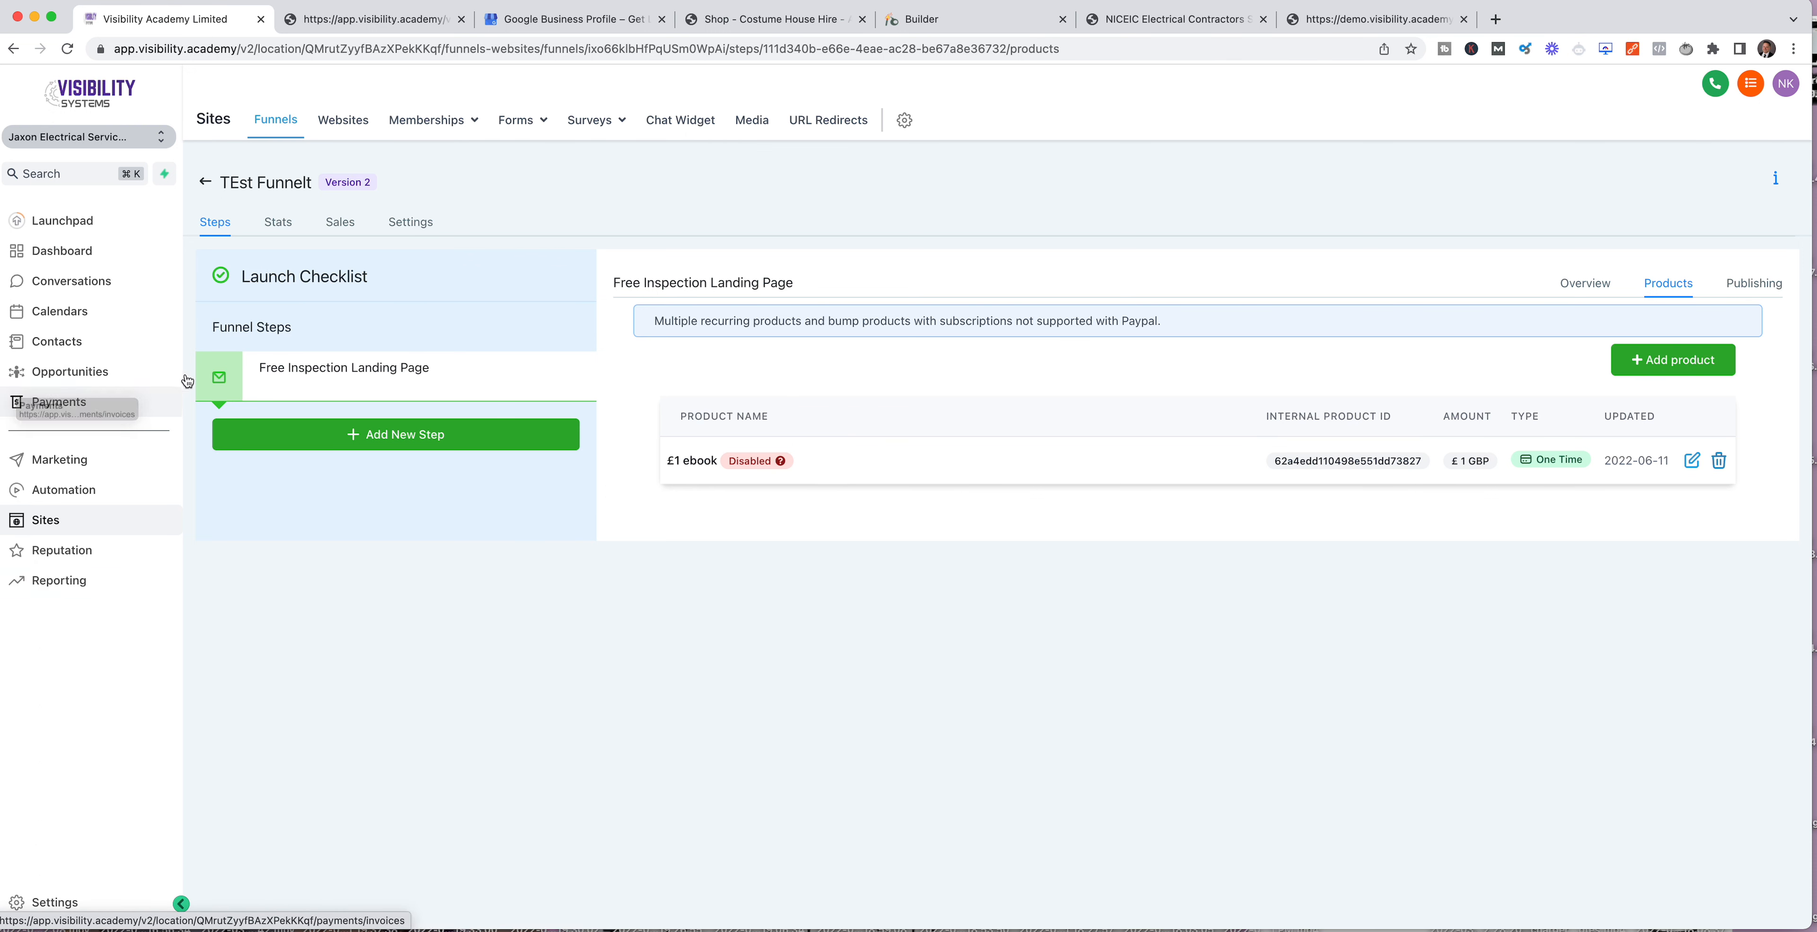
Step: Start a new product in Payments named "Unlimited Support", keeping the product type A service
left_click(63, 405)
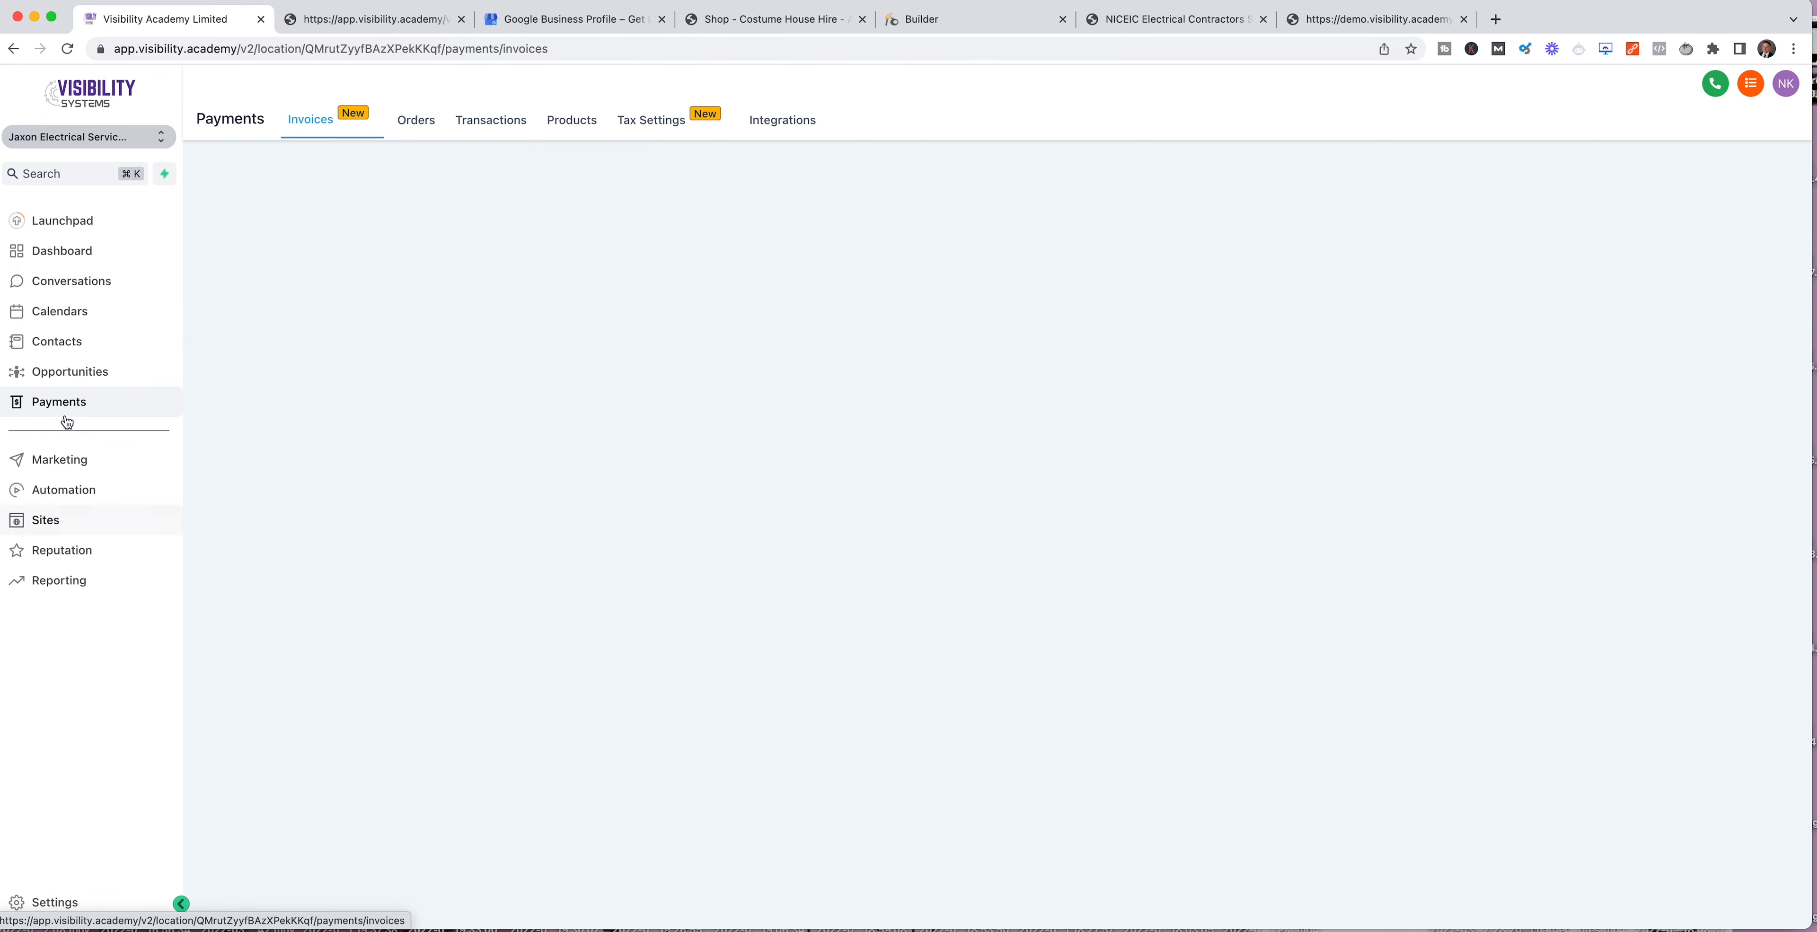
left_click(578, 123)
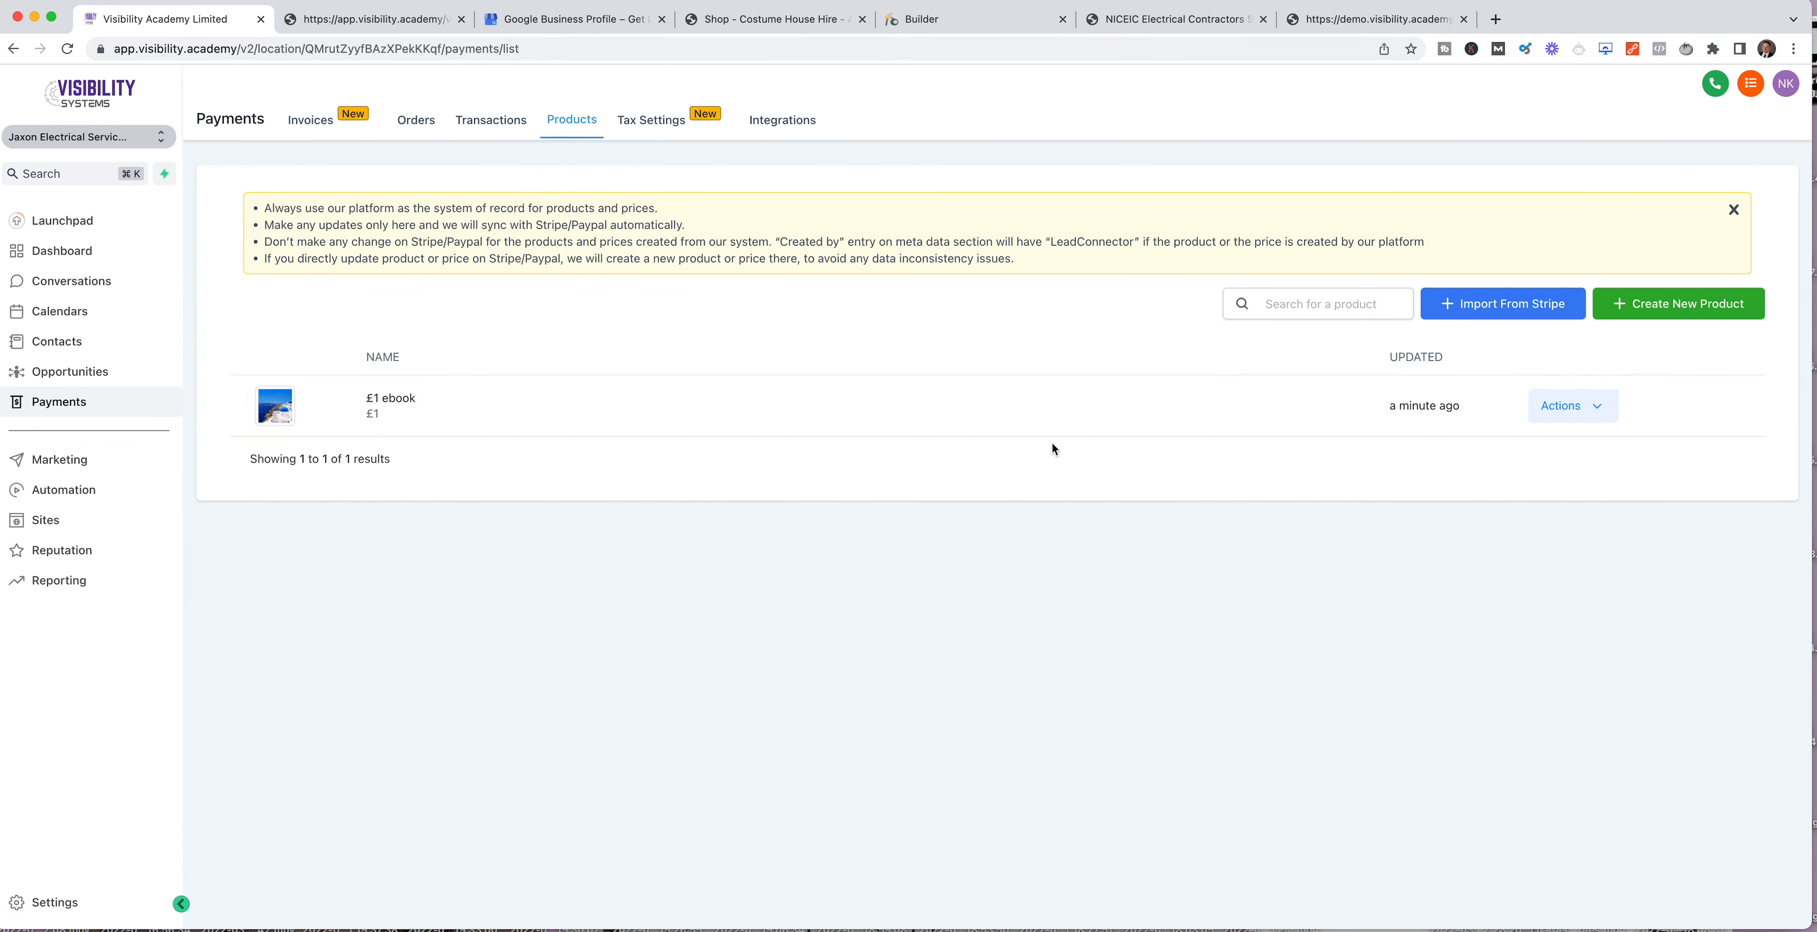
left_click(1696, 311)
left_click(779, 376)
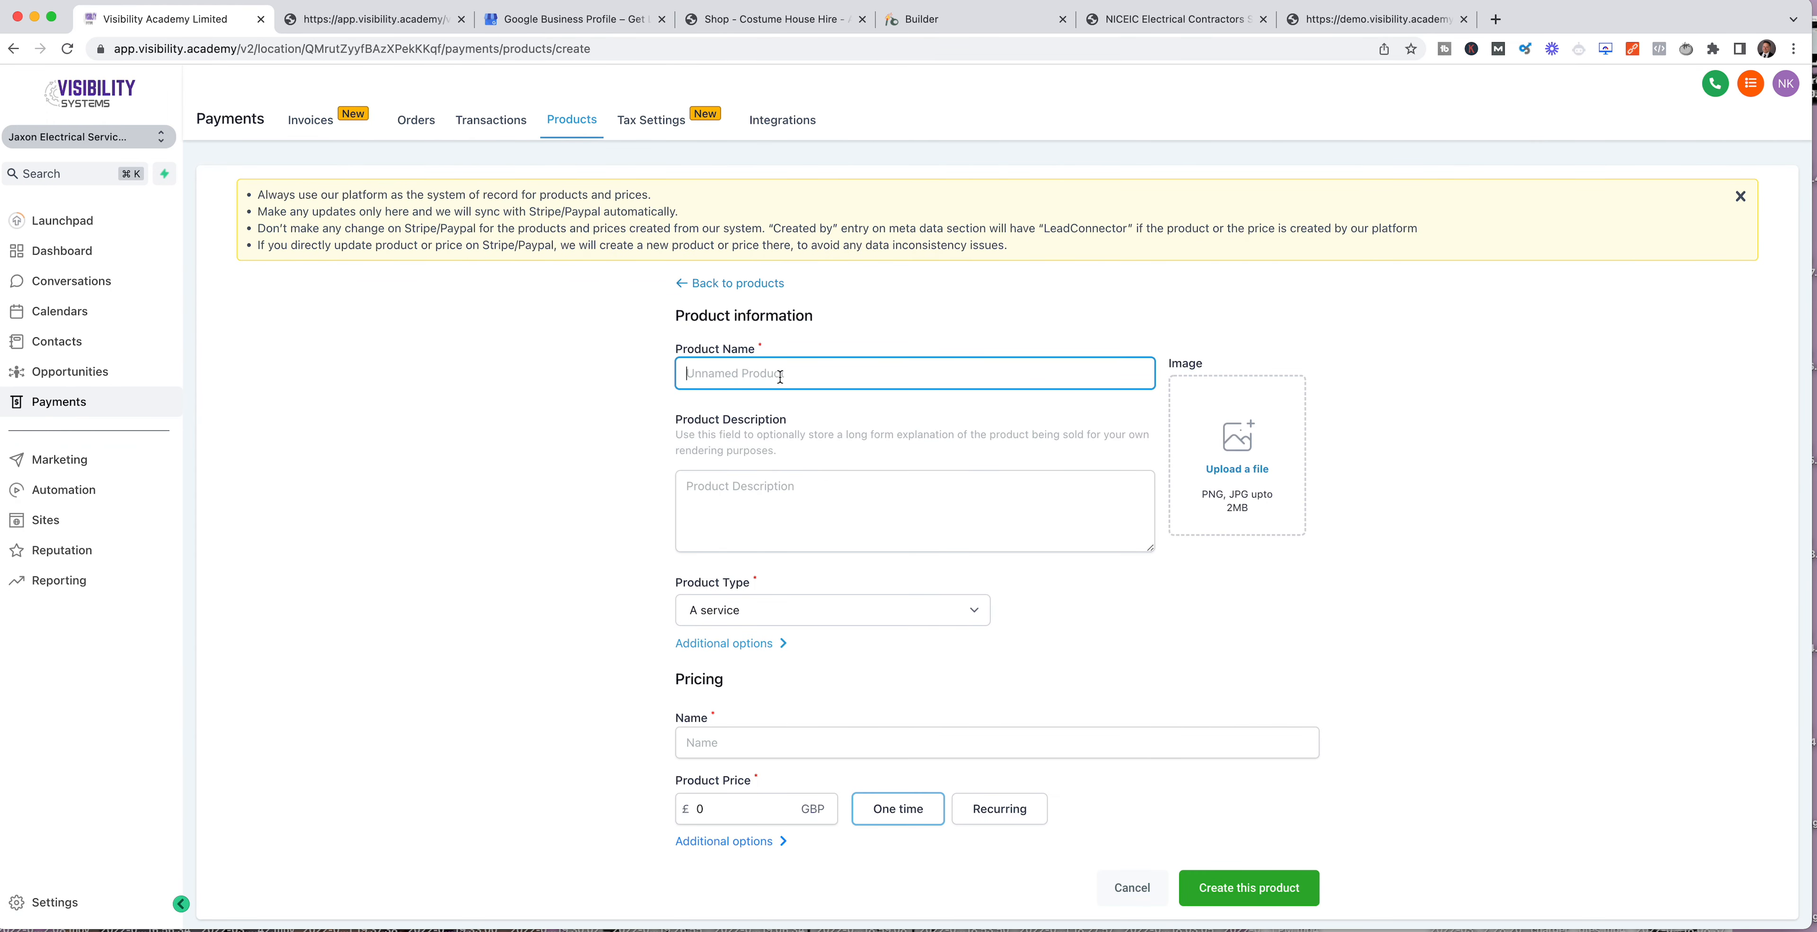
type("Fre")
key("BackSpace")
key("BackSpace")
key("BackSpace")
type("U")
left_click(783, 613)
left_click(783, 612)
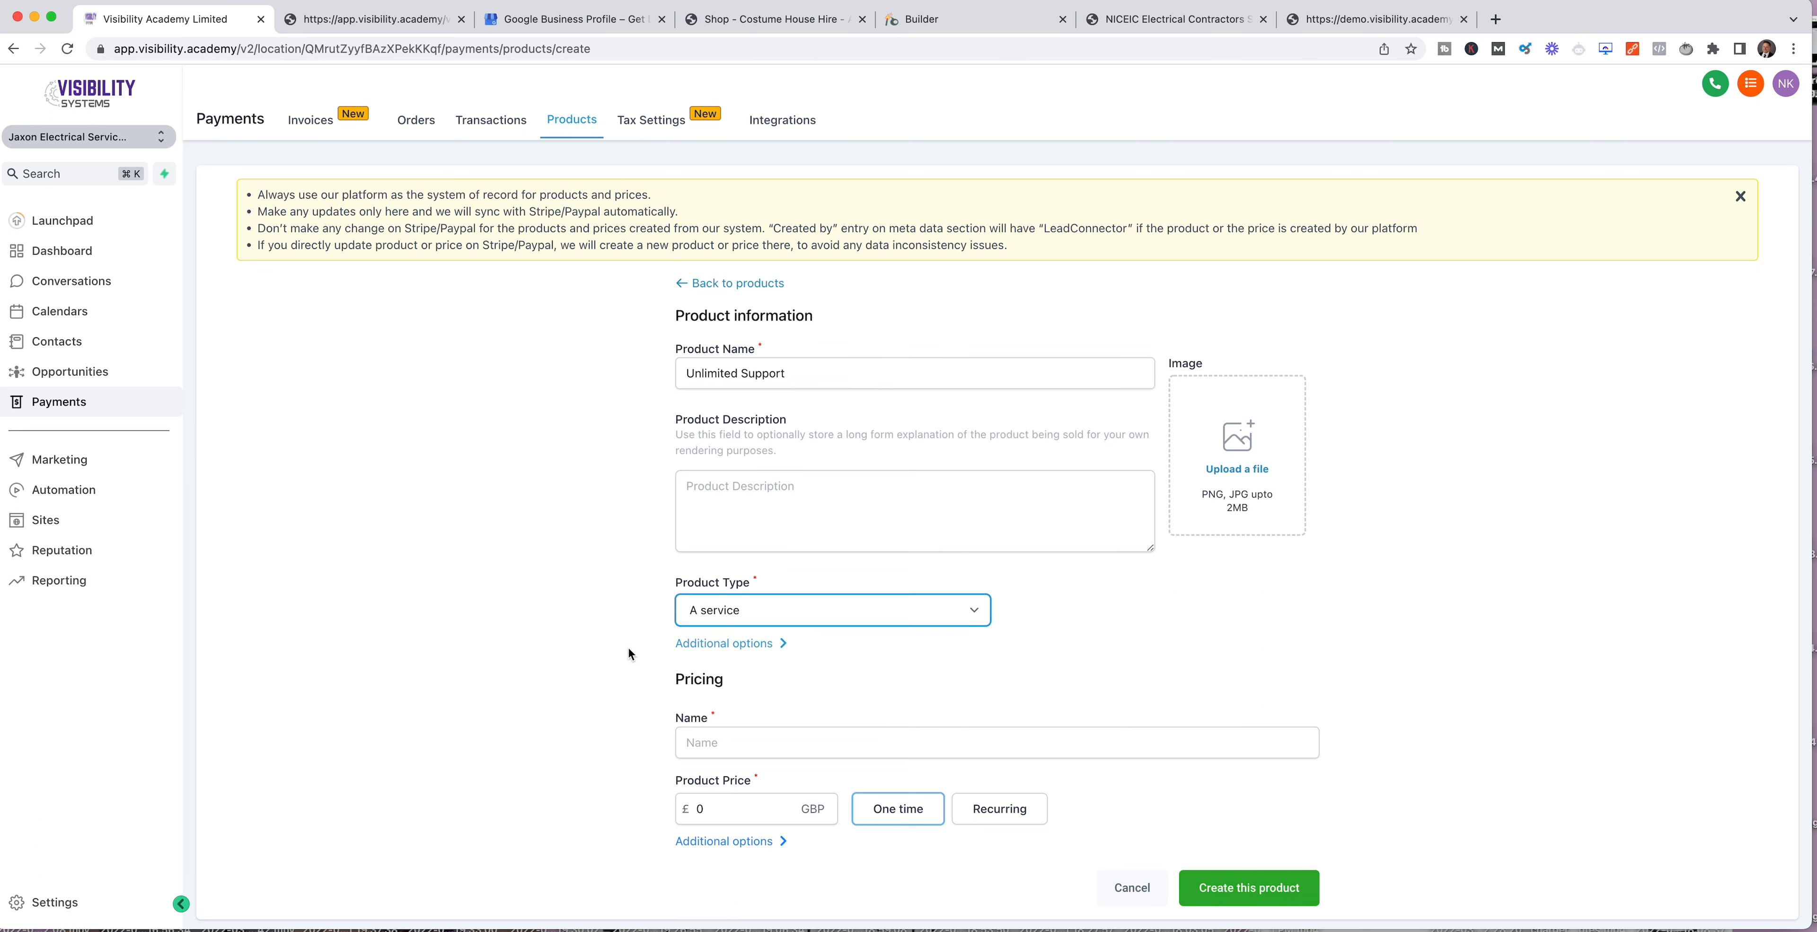
Step: Name the pricing "Unlim Support", set it to £100 recurring with monthly billing, and create the product
scroll(705, 662, "down", 1)
left_click(730, 722)
type("Unlim Support")
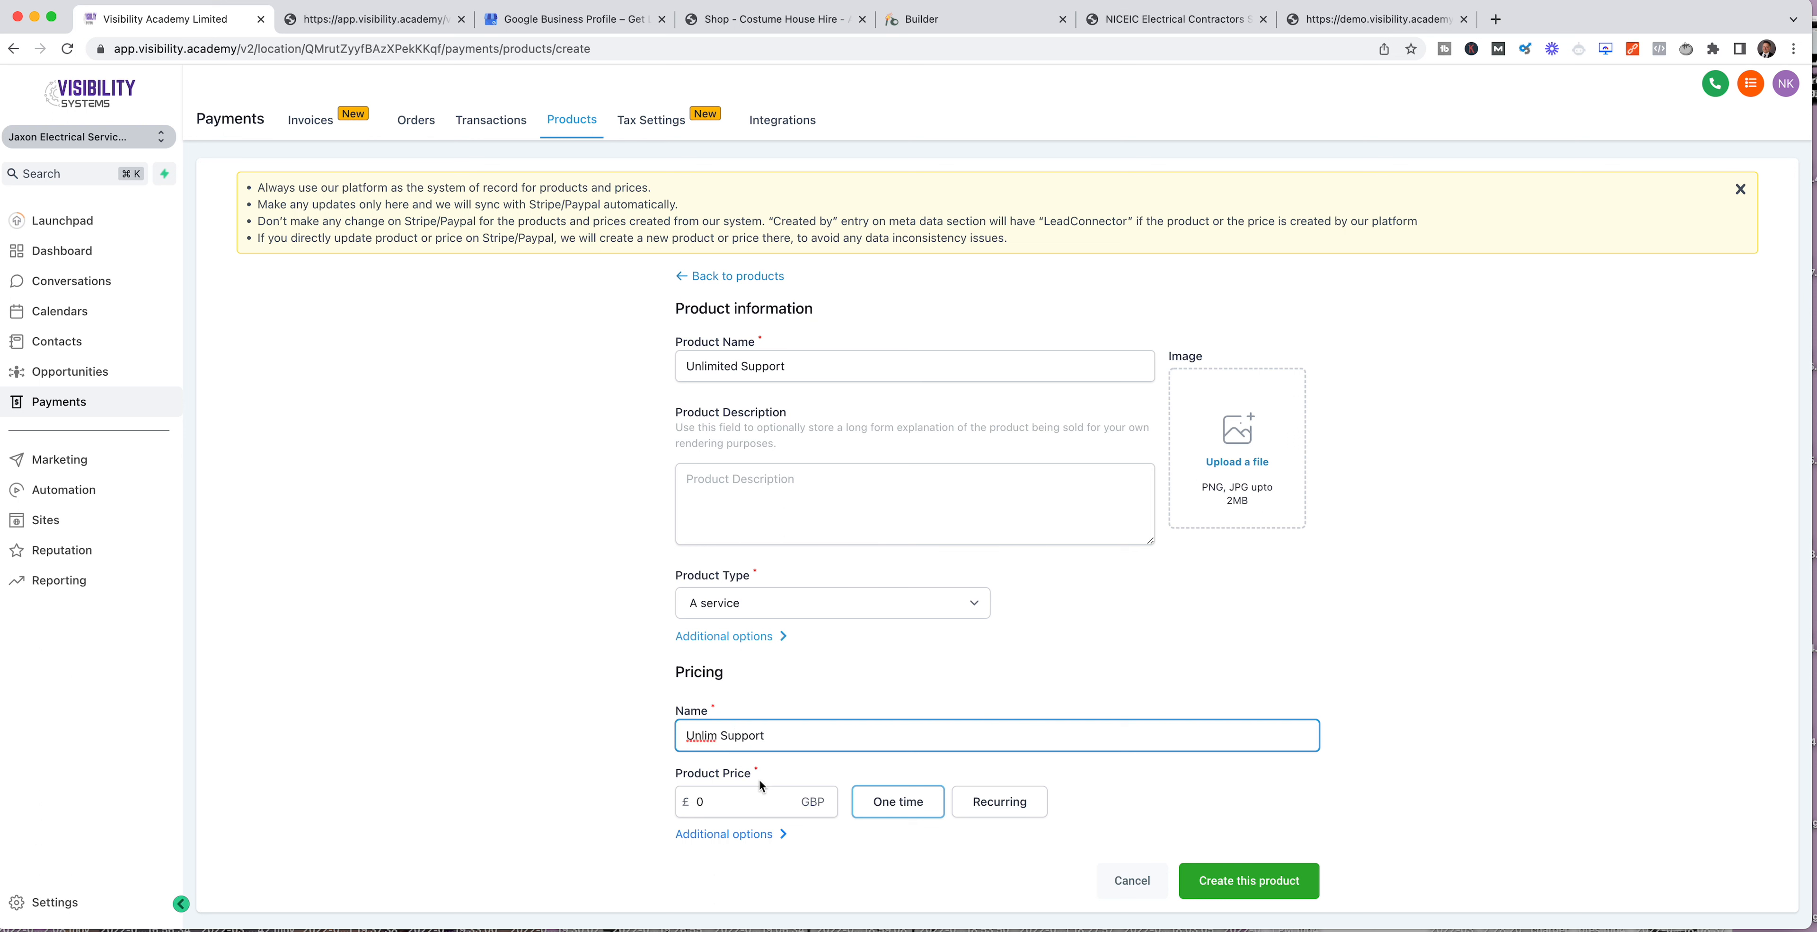
left_click(687, 801)
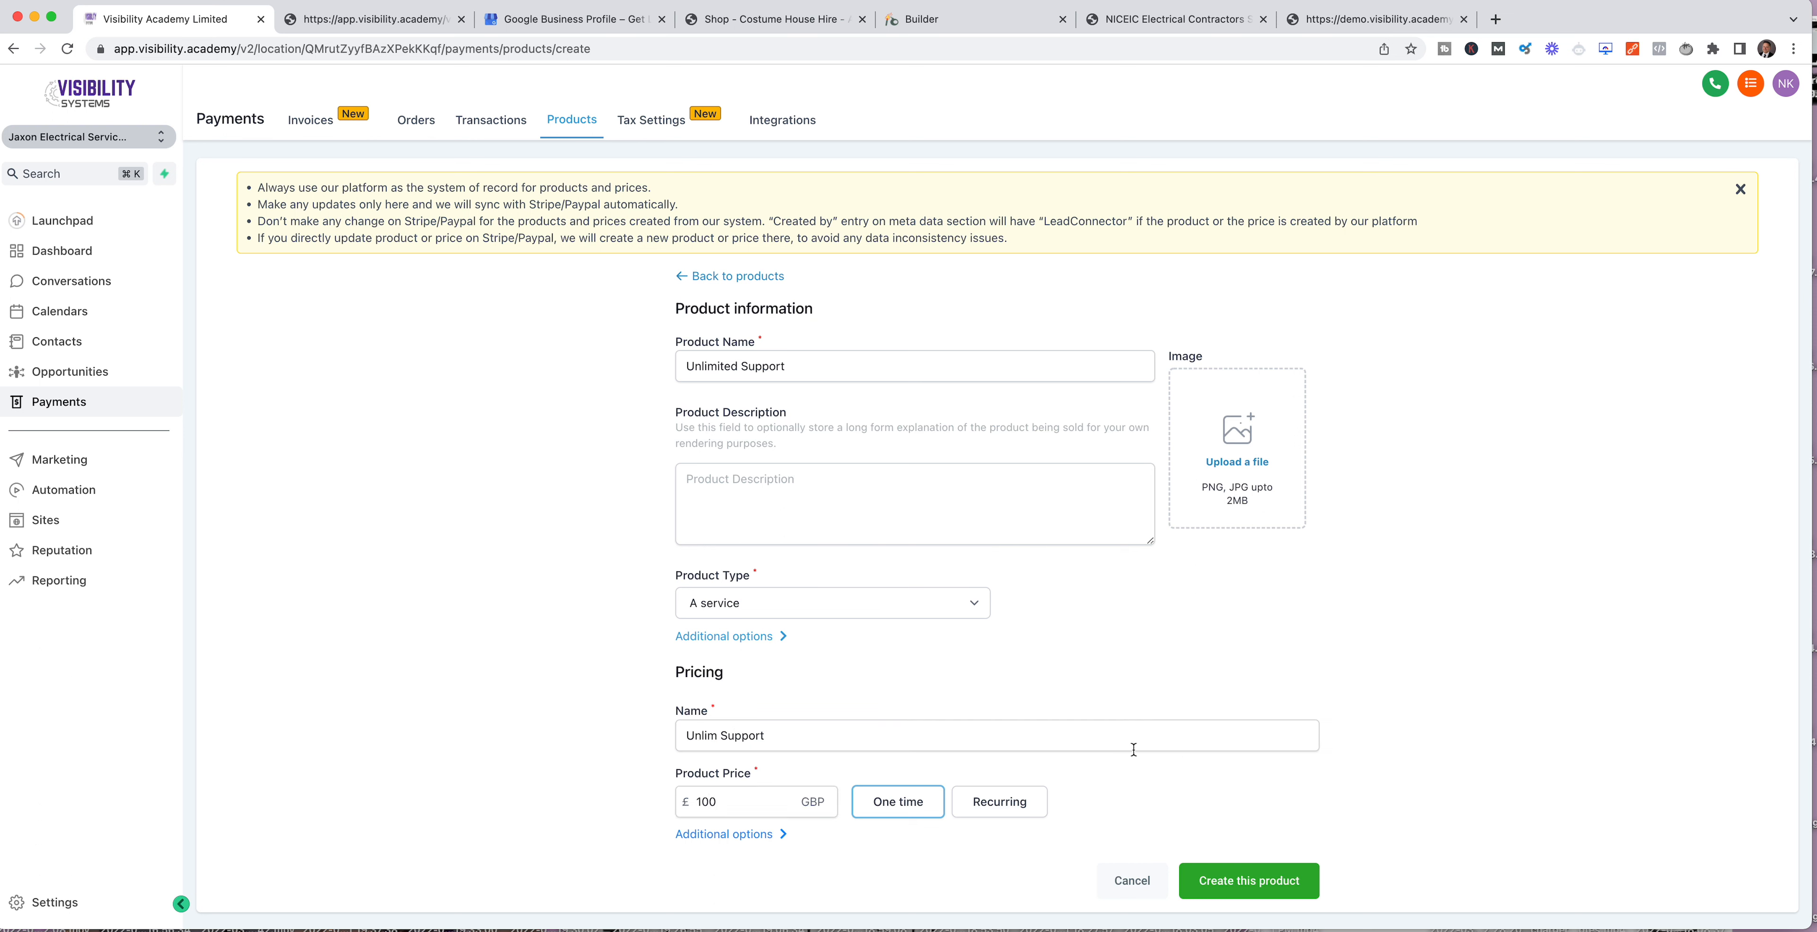
left_click(998, 804)
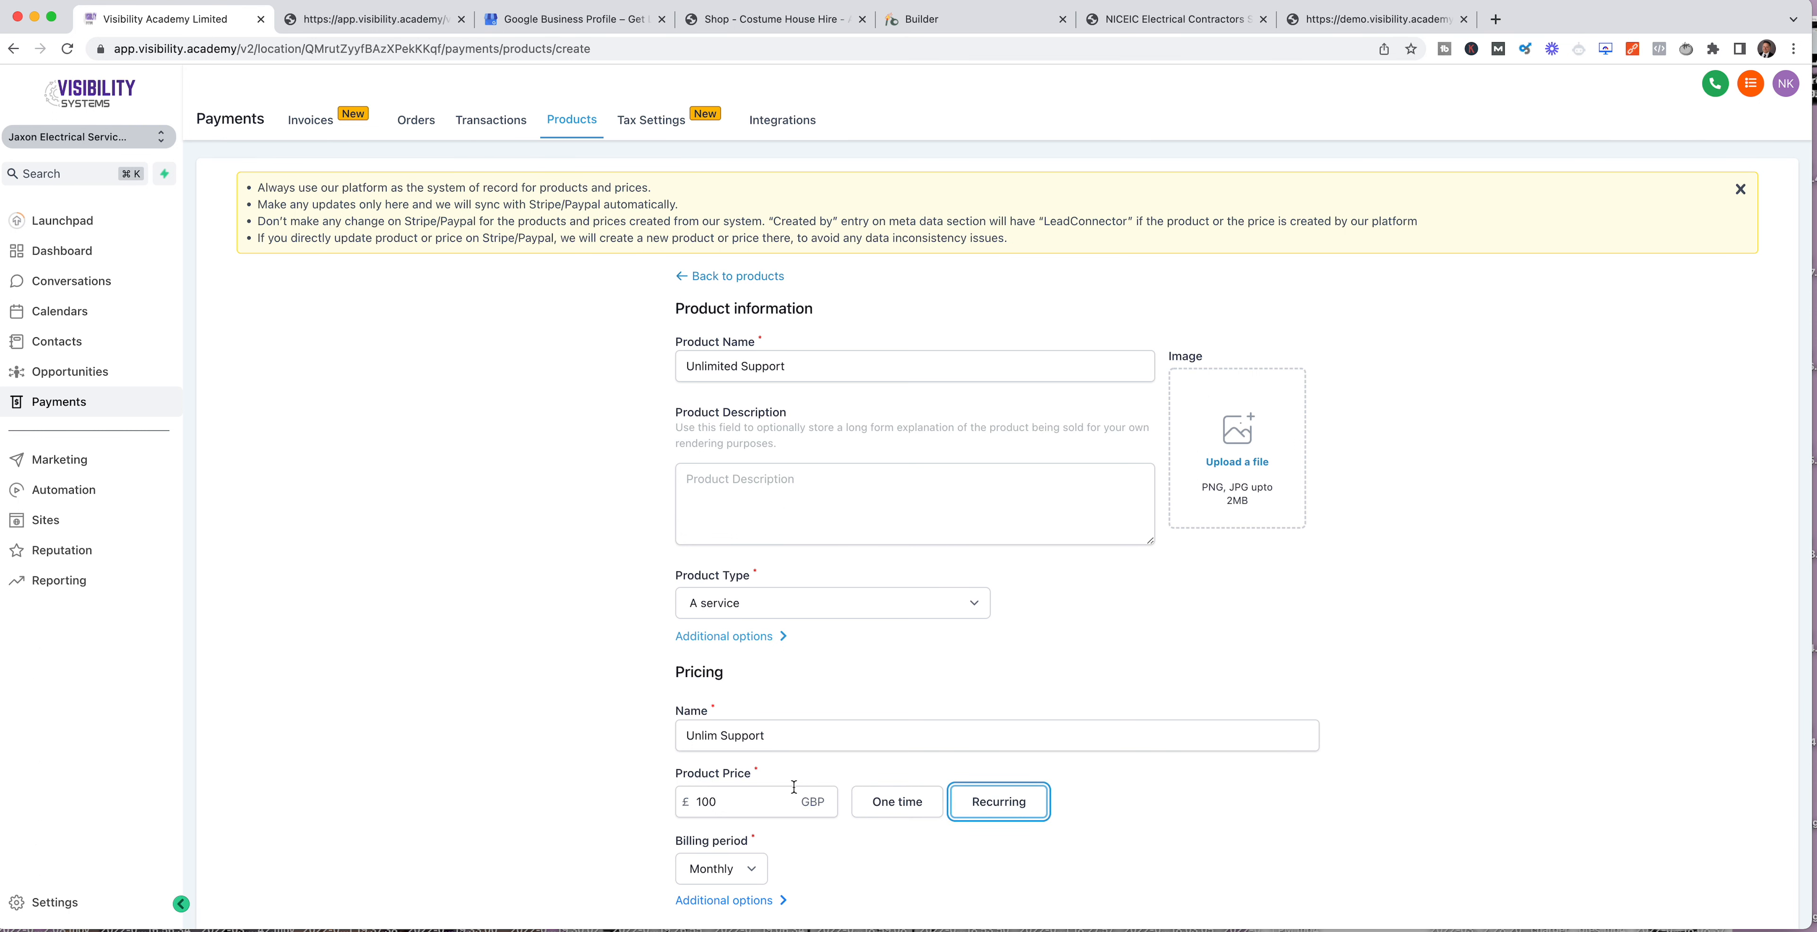
scroll(793, 786, "down", 2)
left_click(1258, 883)
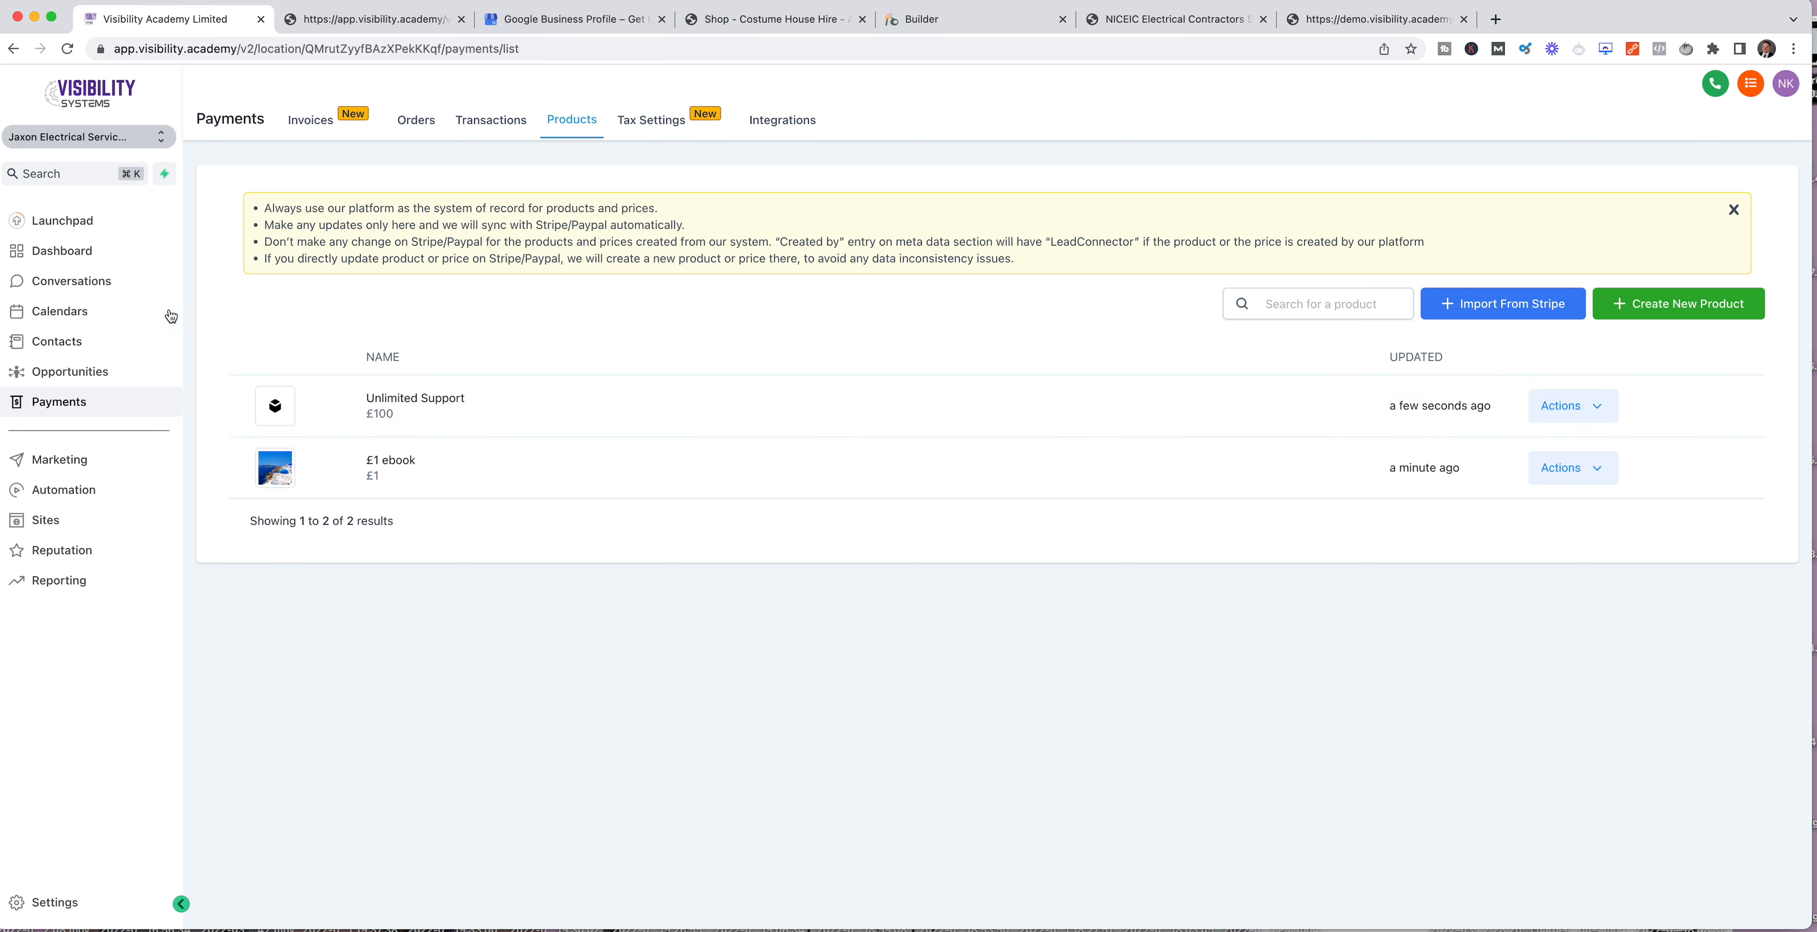
Step: Return to TEst Funnelt and start another product on the Free Inspection Landing Page step, named "Unlimited Support"
left_click(38, 489)
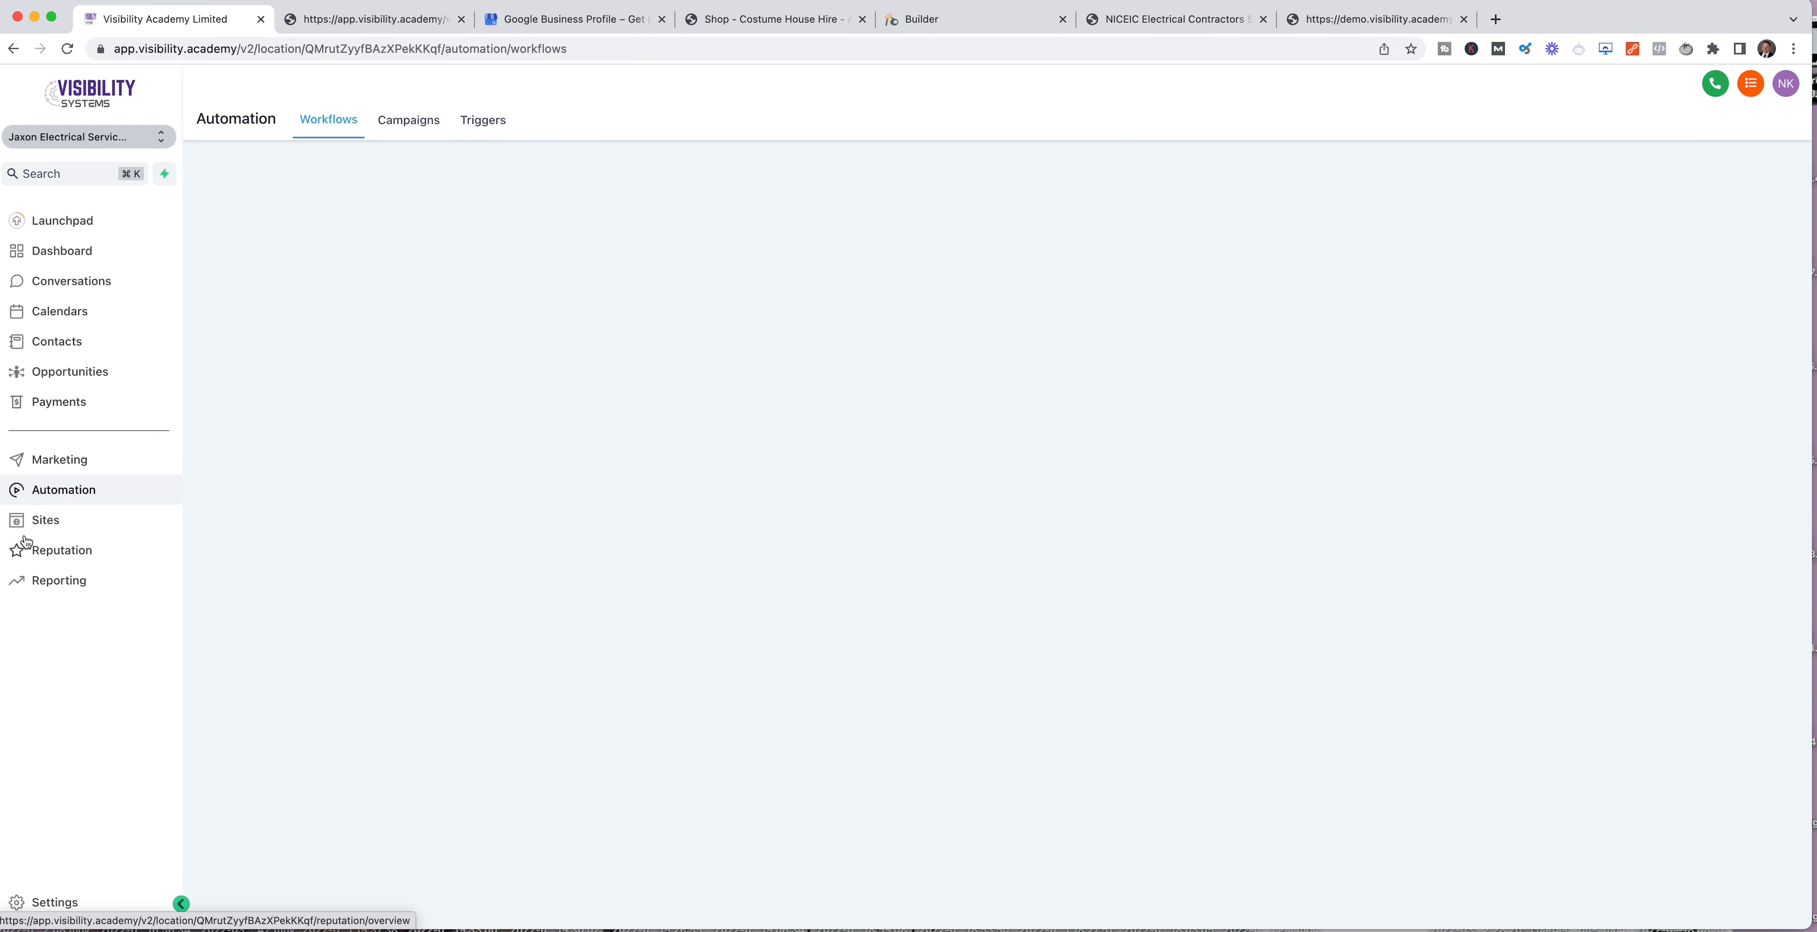
left_click(36, 519)
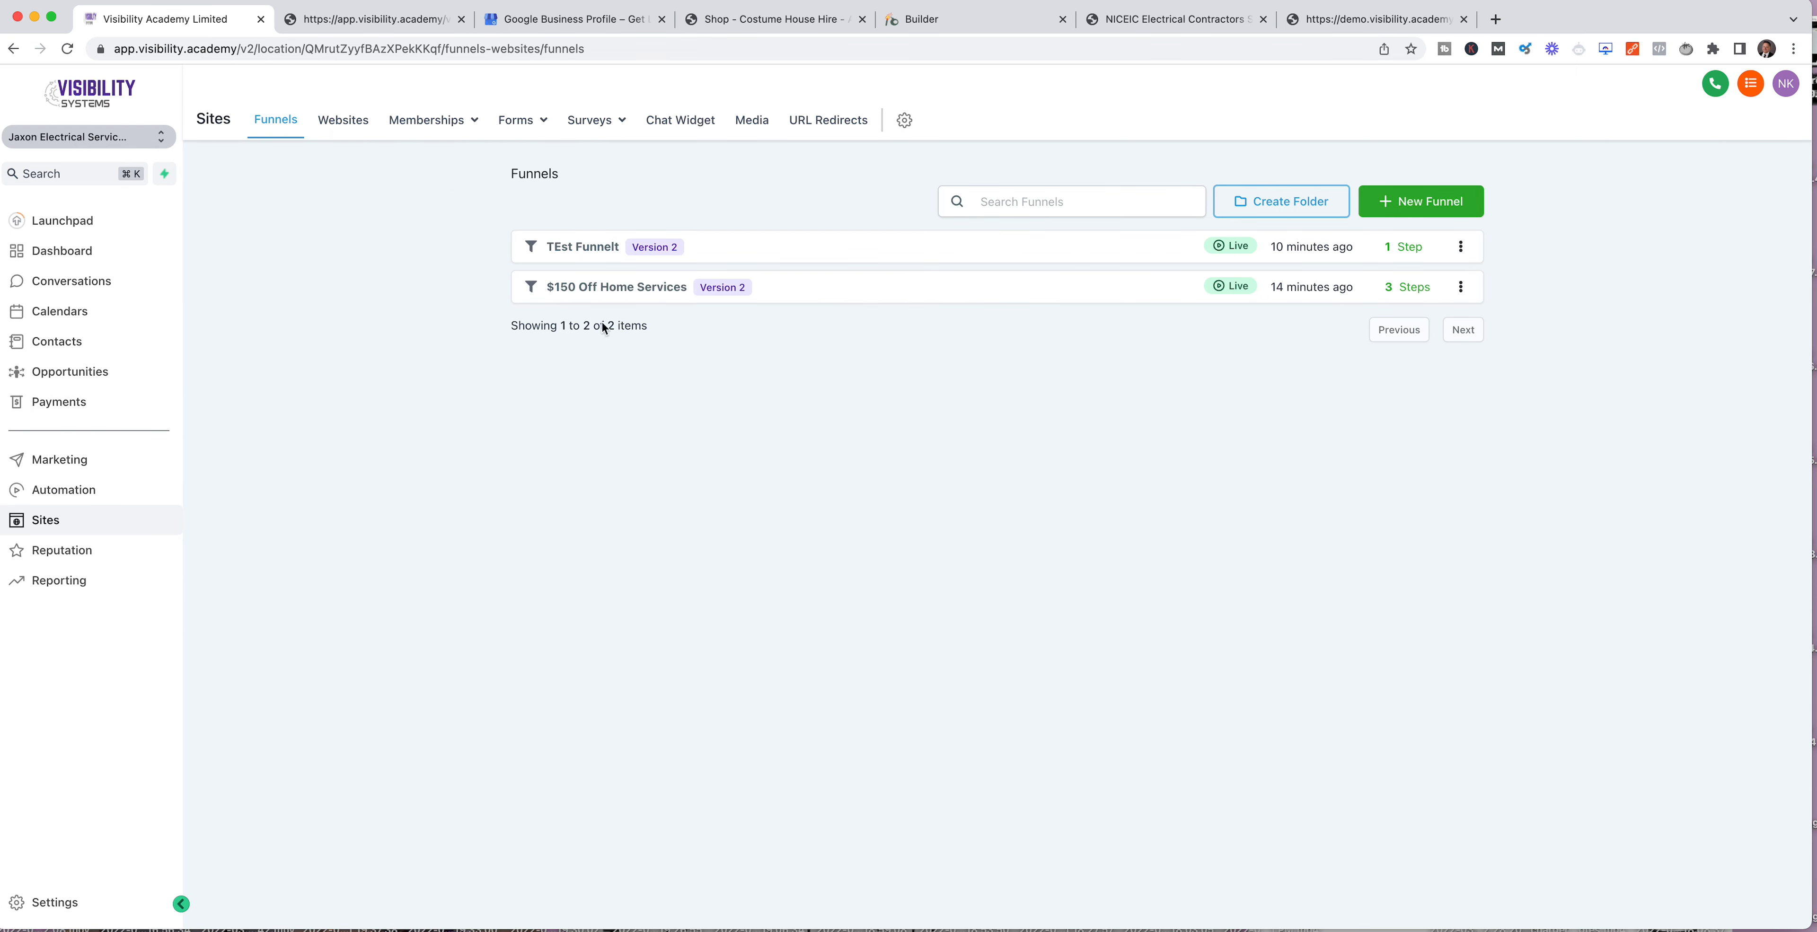
left_click(586, 247)
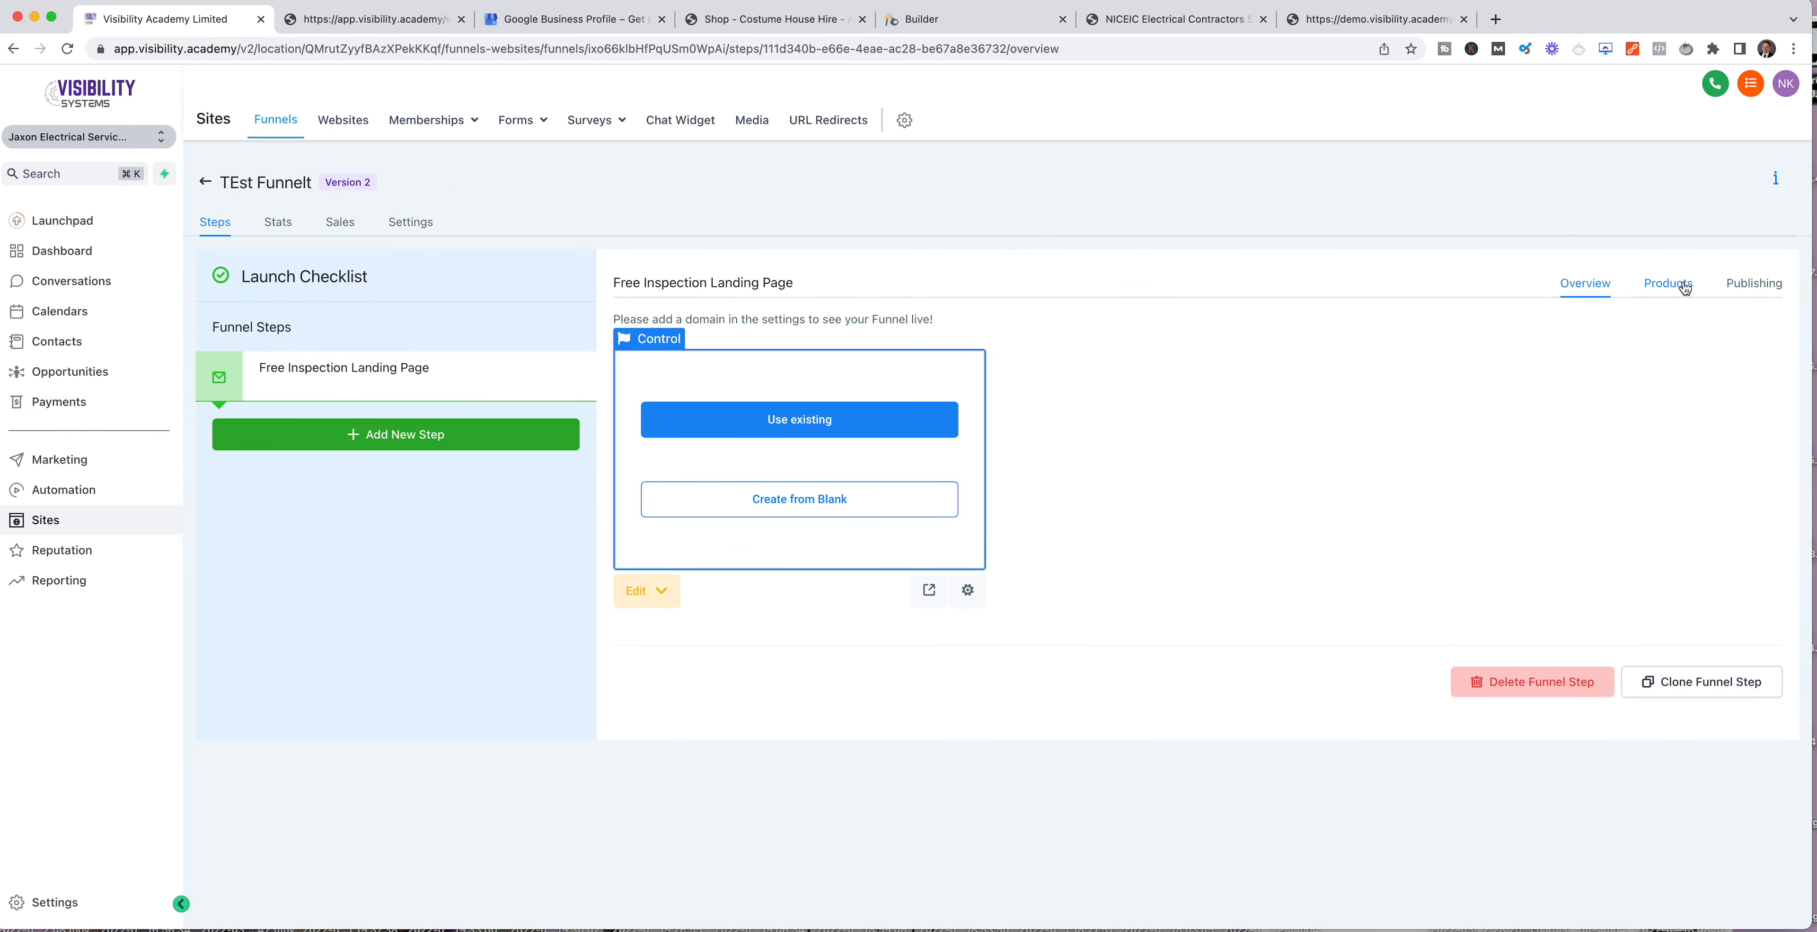
left_click(1685, 288)
left_click(1685, 359)
left_click(830, 410)
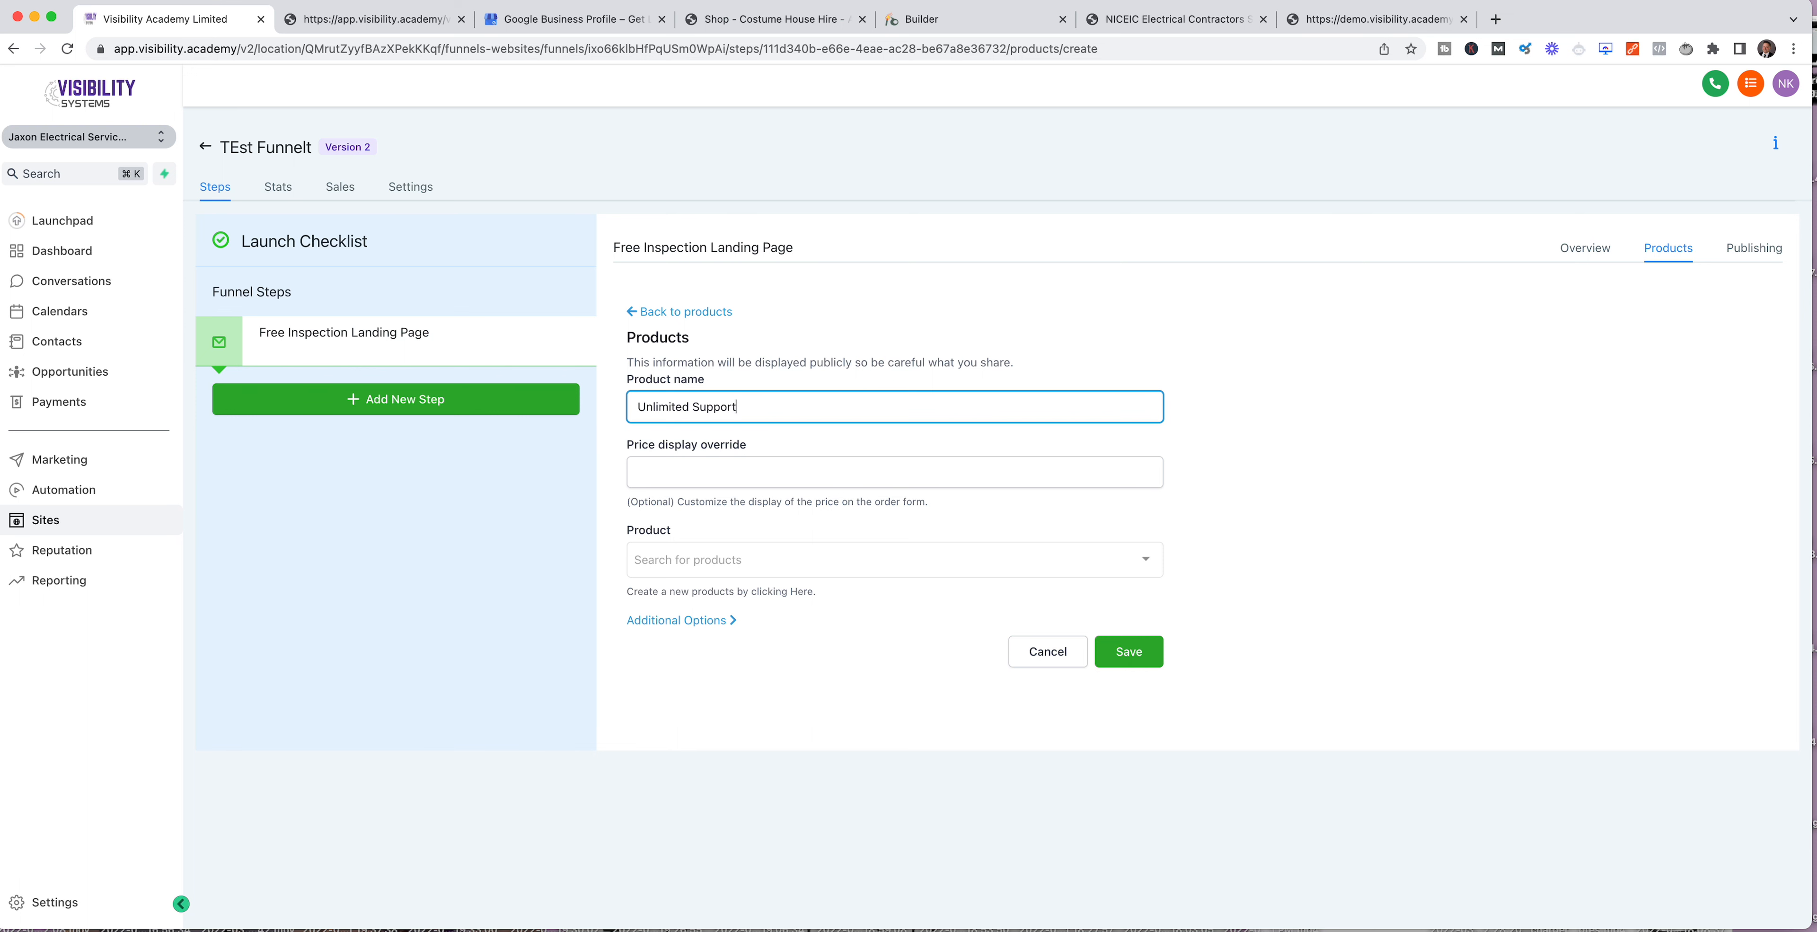
Step: Link the funnel product to the Unlimited Support product and its Unlim Support price
left_click(726, 559)
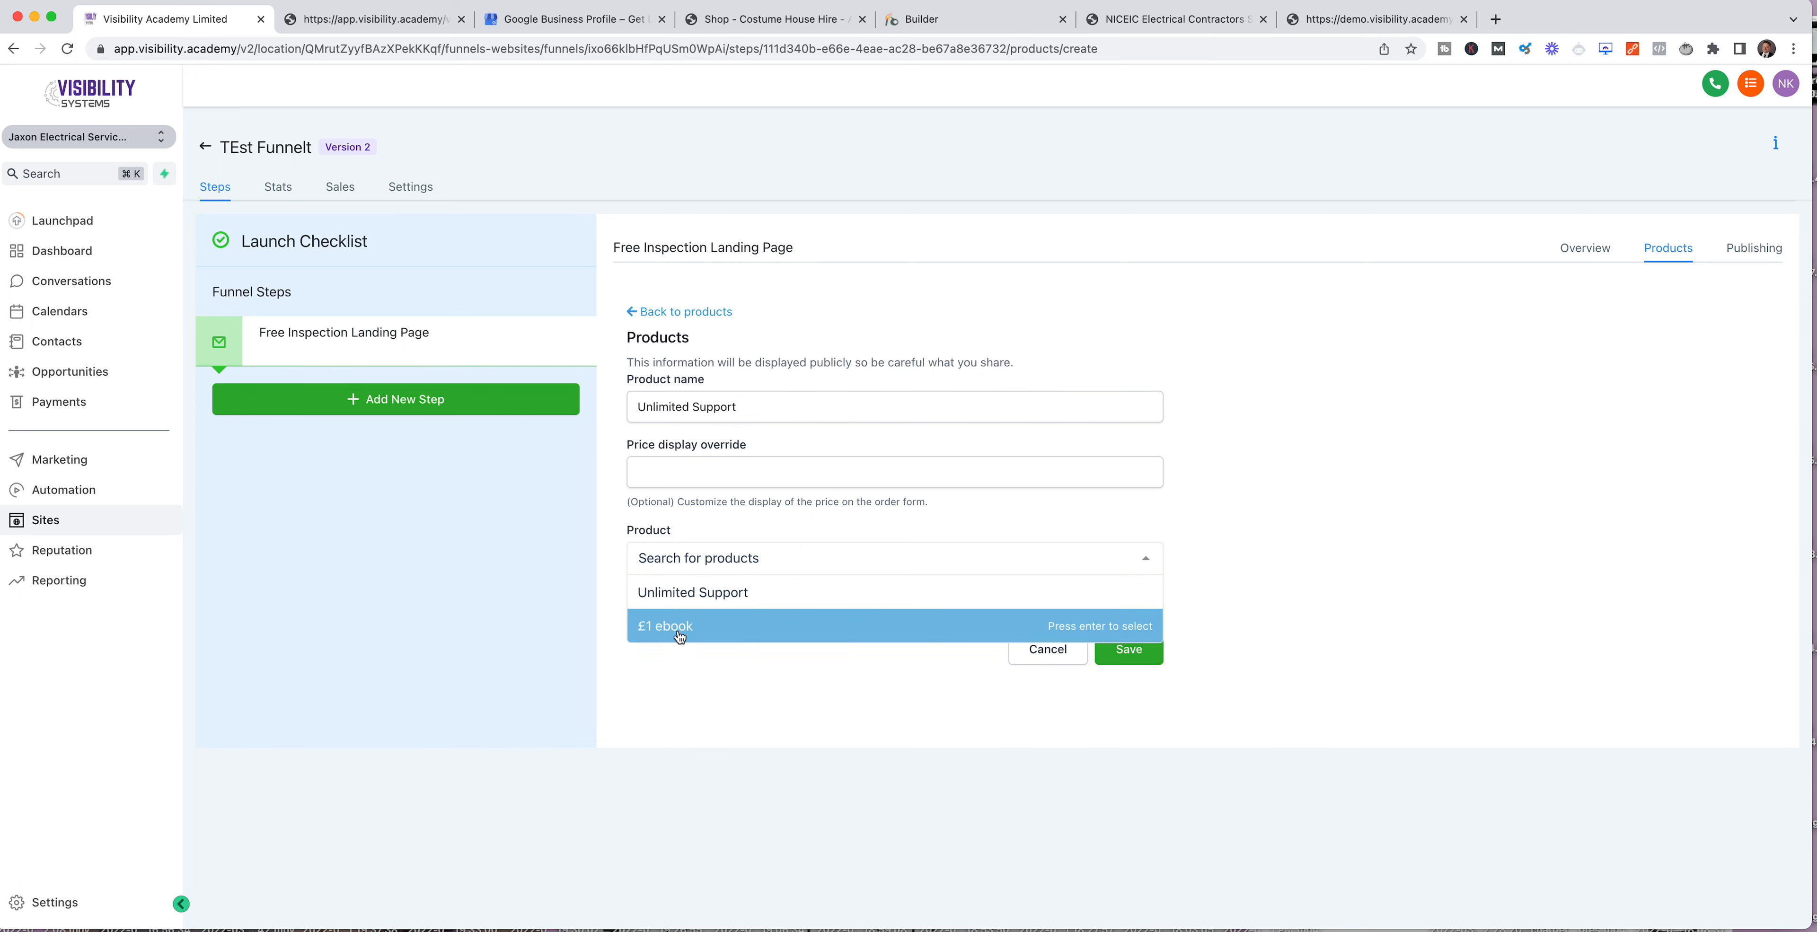
left_click(753, 589)
left_click(699, 646)
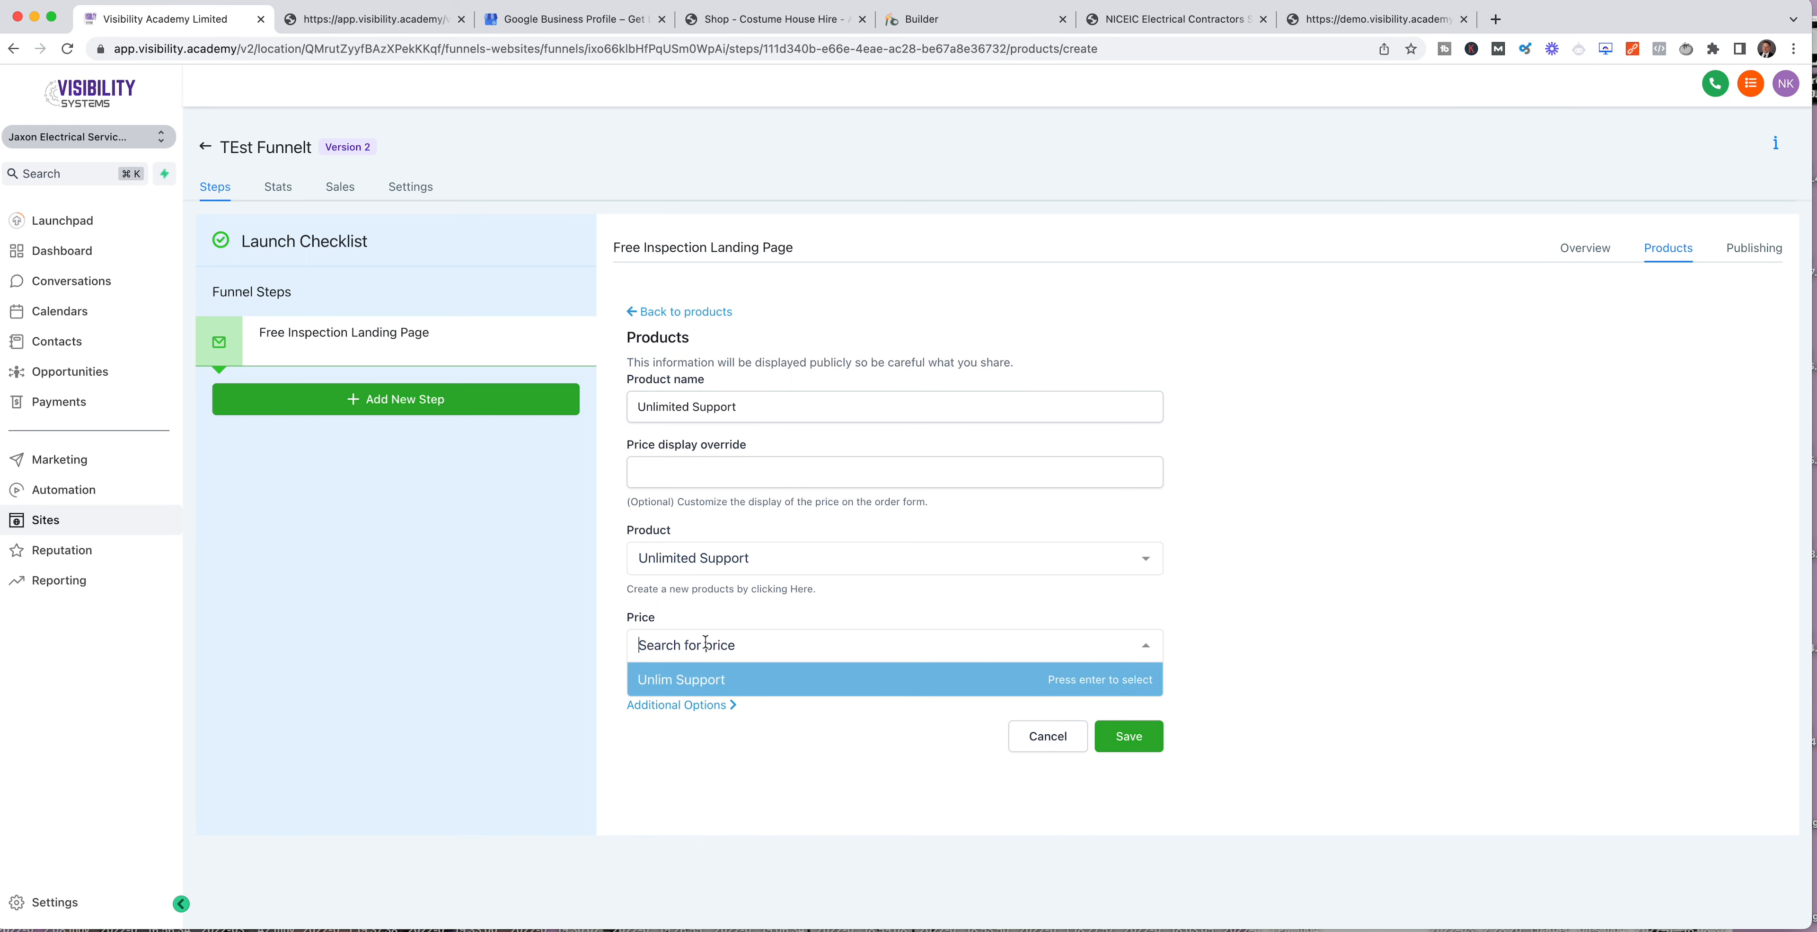
left_click(727, 680)
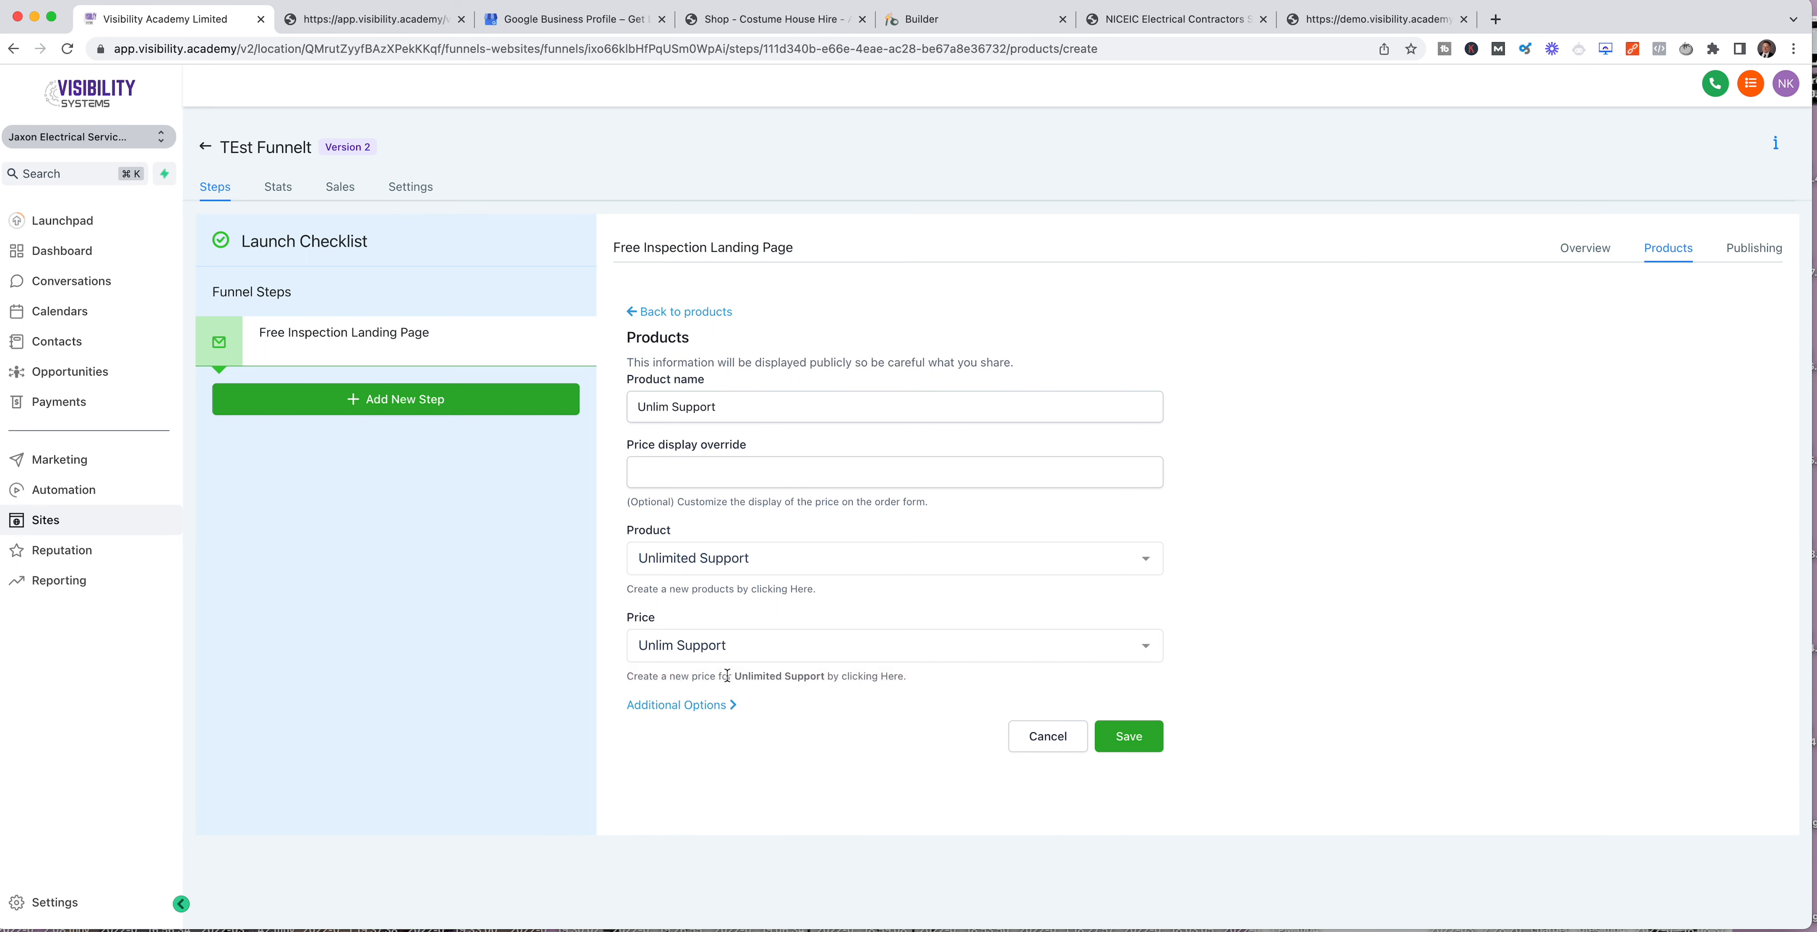
left_click(734, 642)
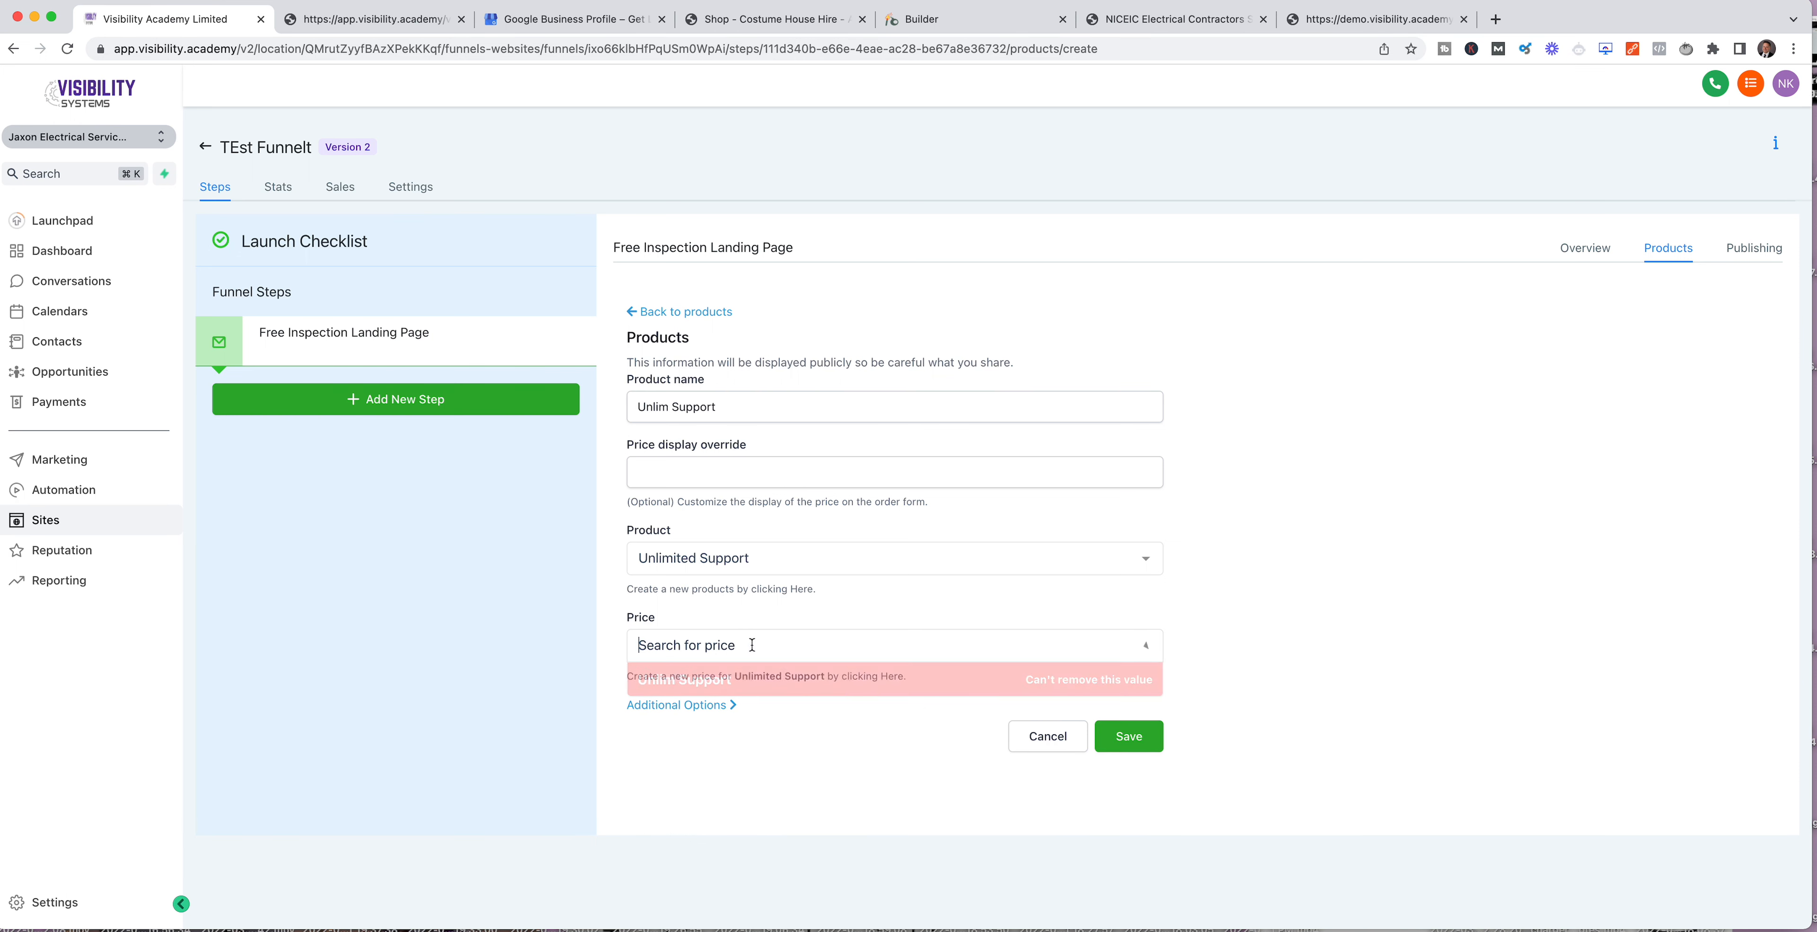
left_click(762, 787)
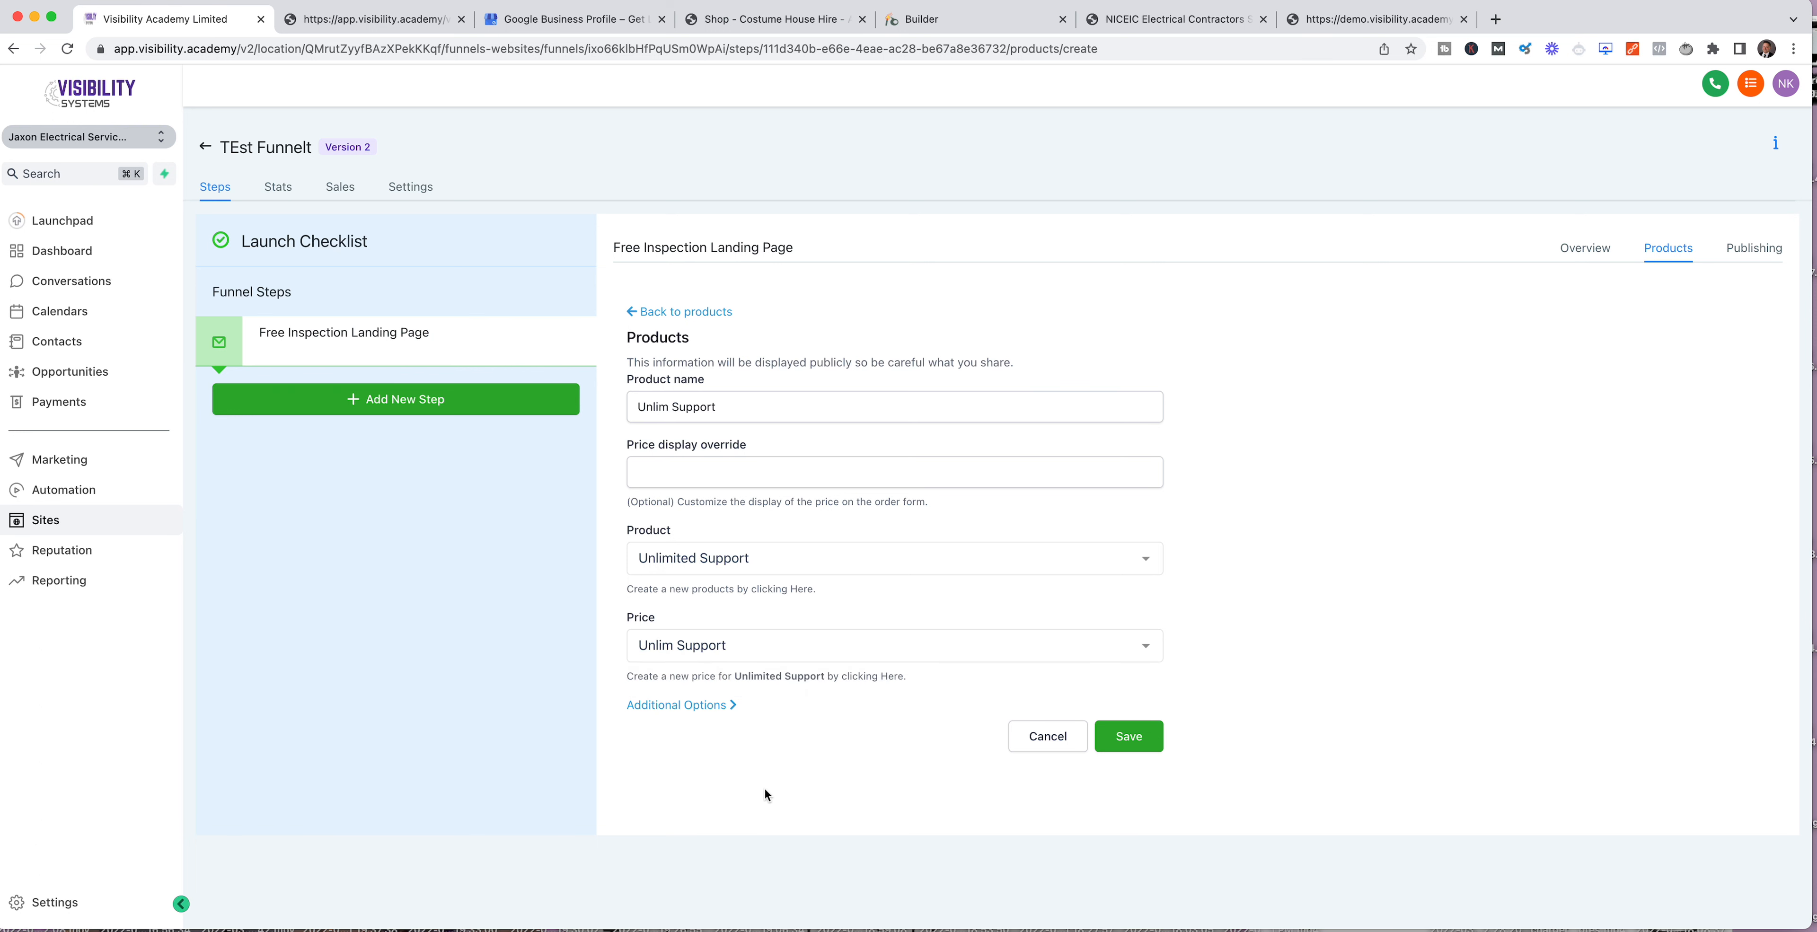
Step: Show the funnel product's additional options and mark it as a bump product
left_click(720, 706)
scroll(823, 752, "down", 2)
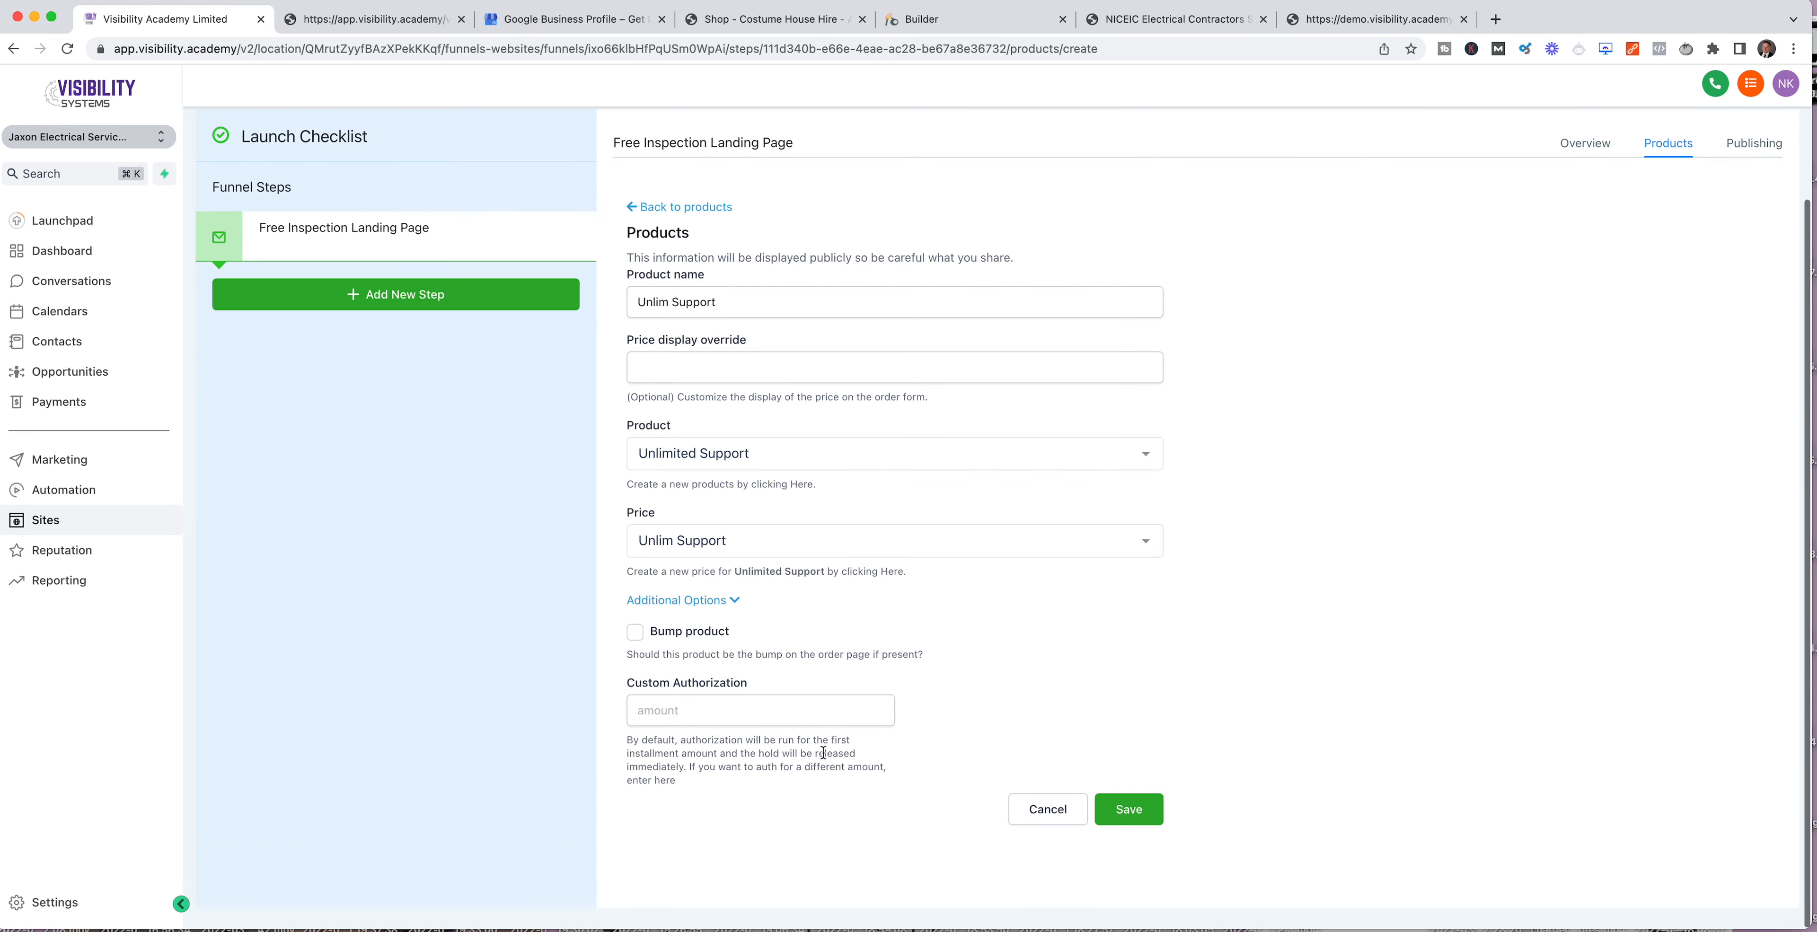
left_click(639, 635)
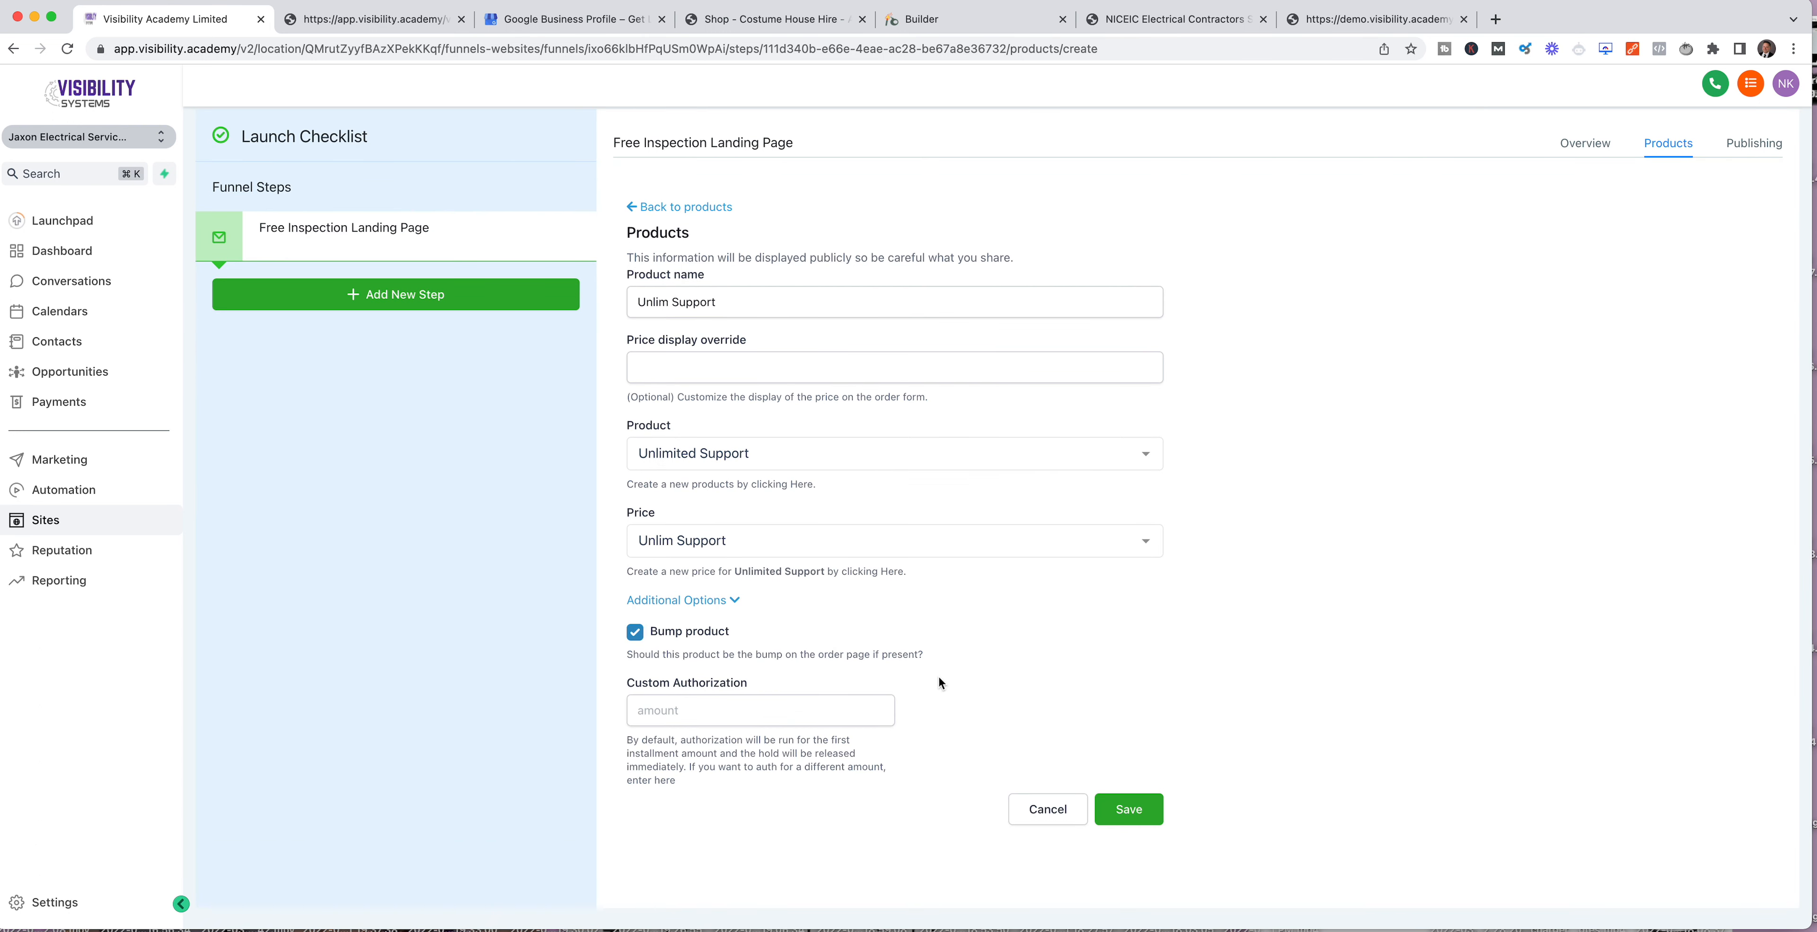
Step: Save the bump product and start building the Free Inspection Landing Page from a blank page
left_click(1133, 822)
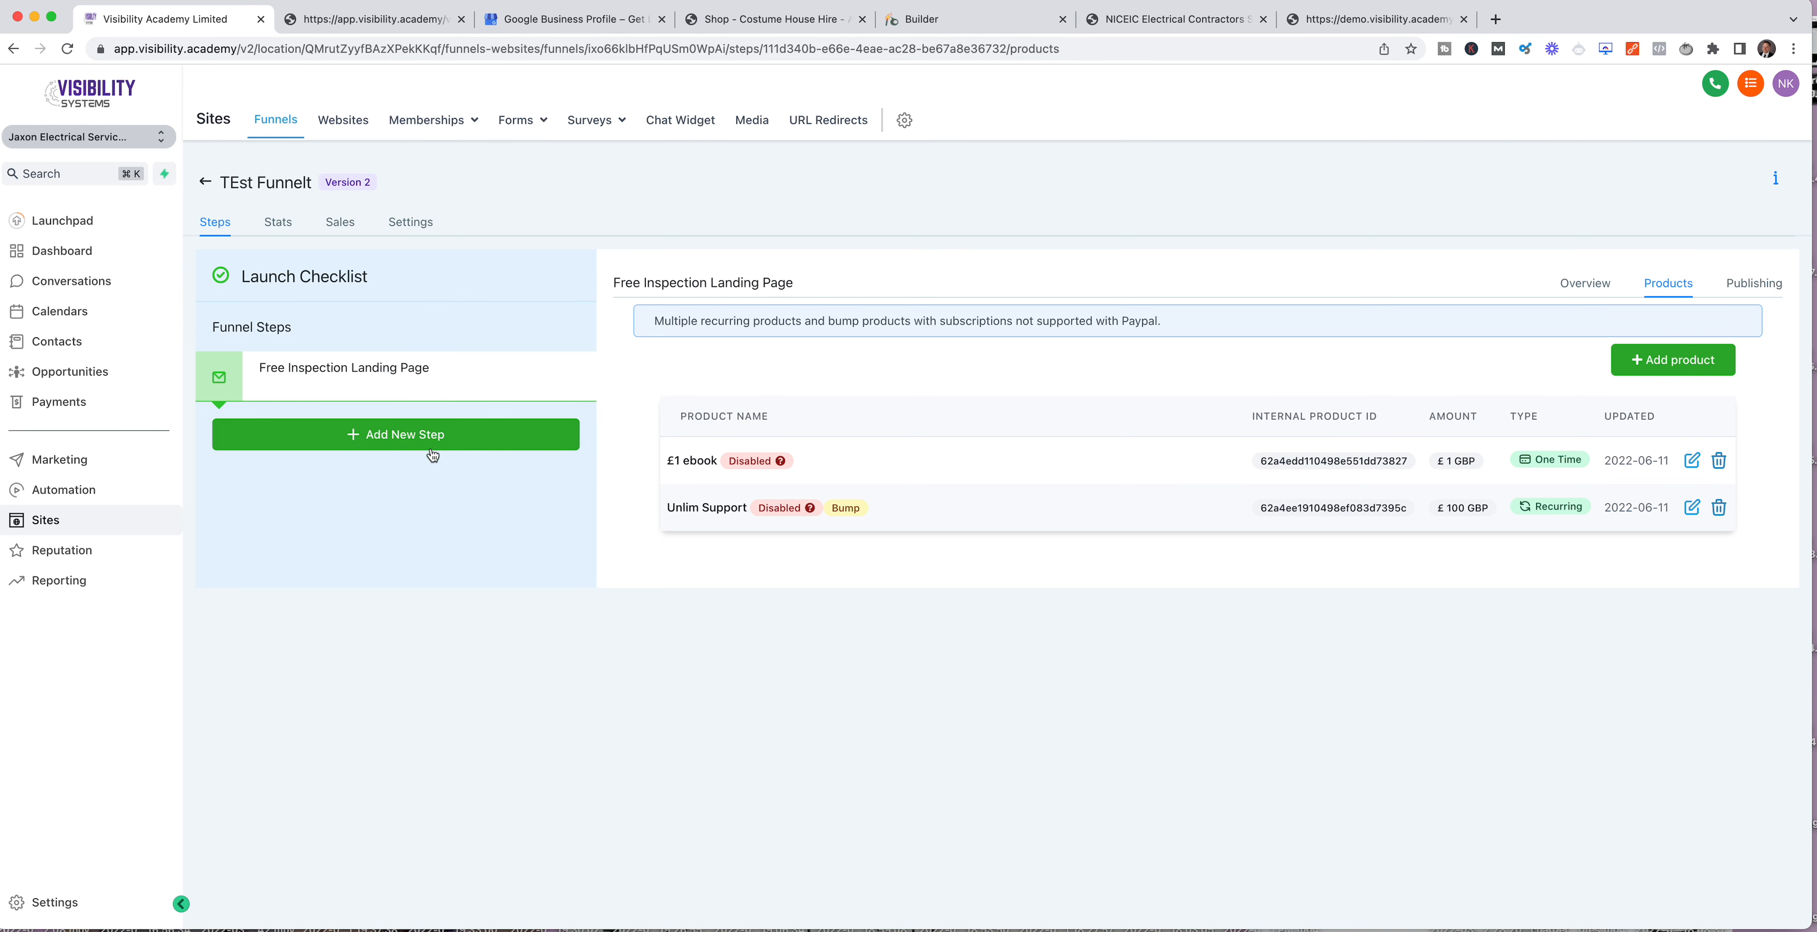
left_click(408, 440)
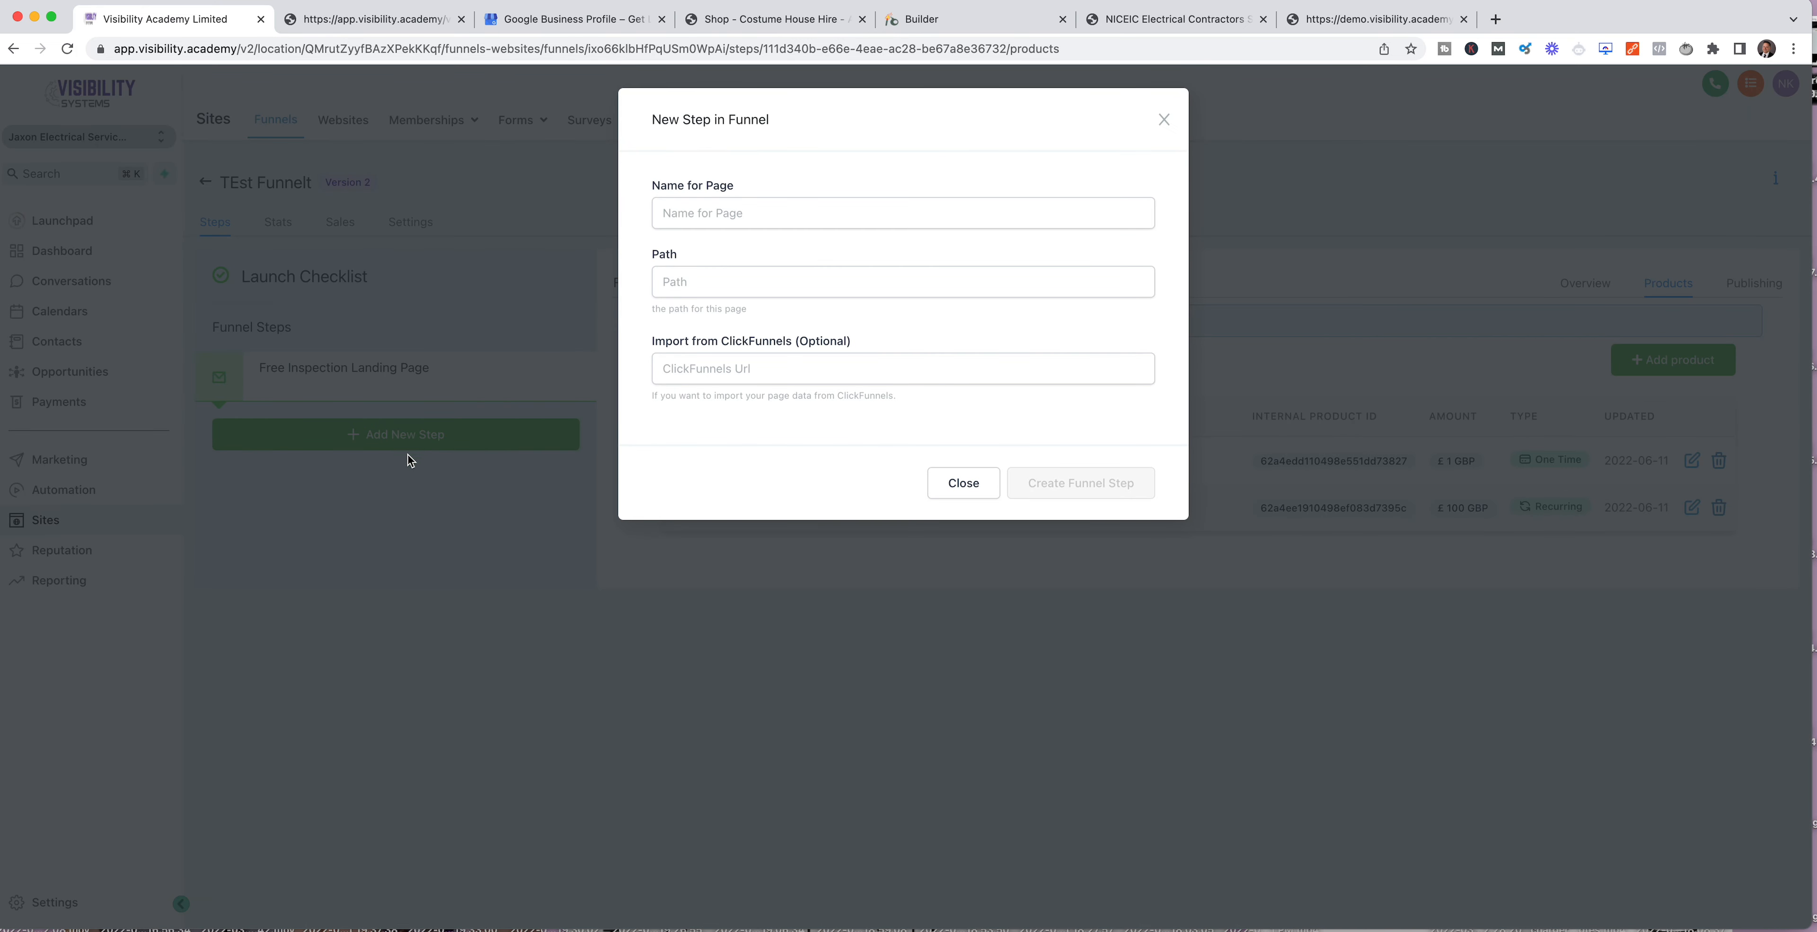
left_click(960, 485)
left_click(345, 384)
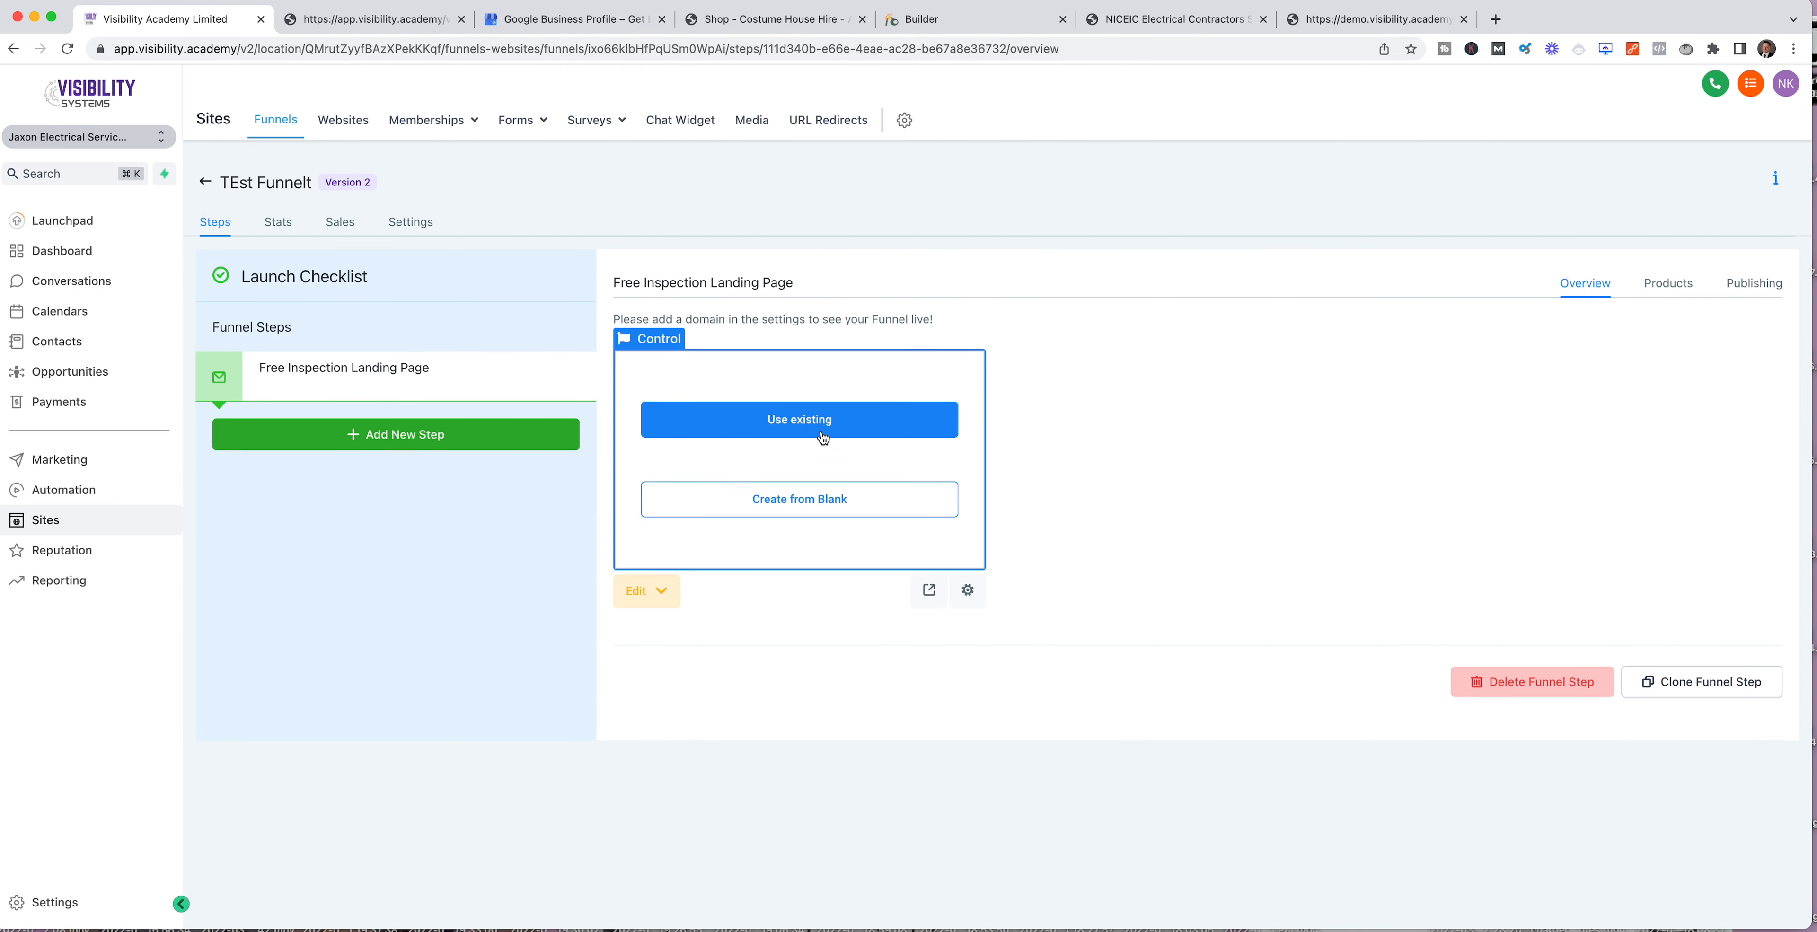
left_click(805, 520)
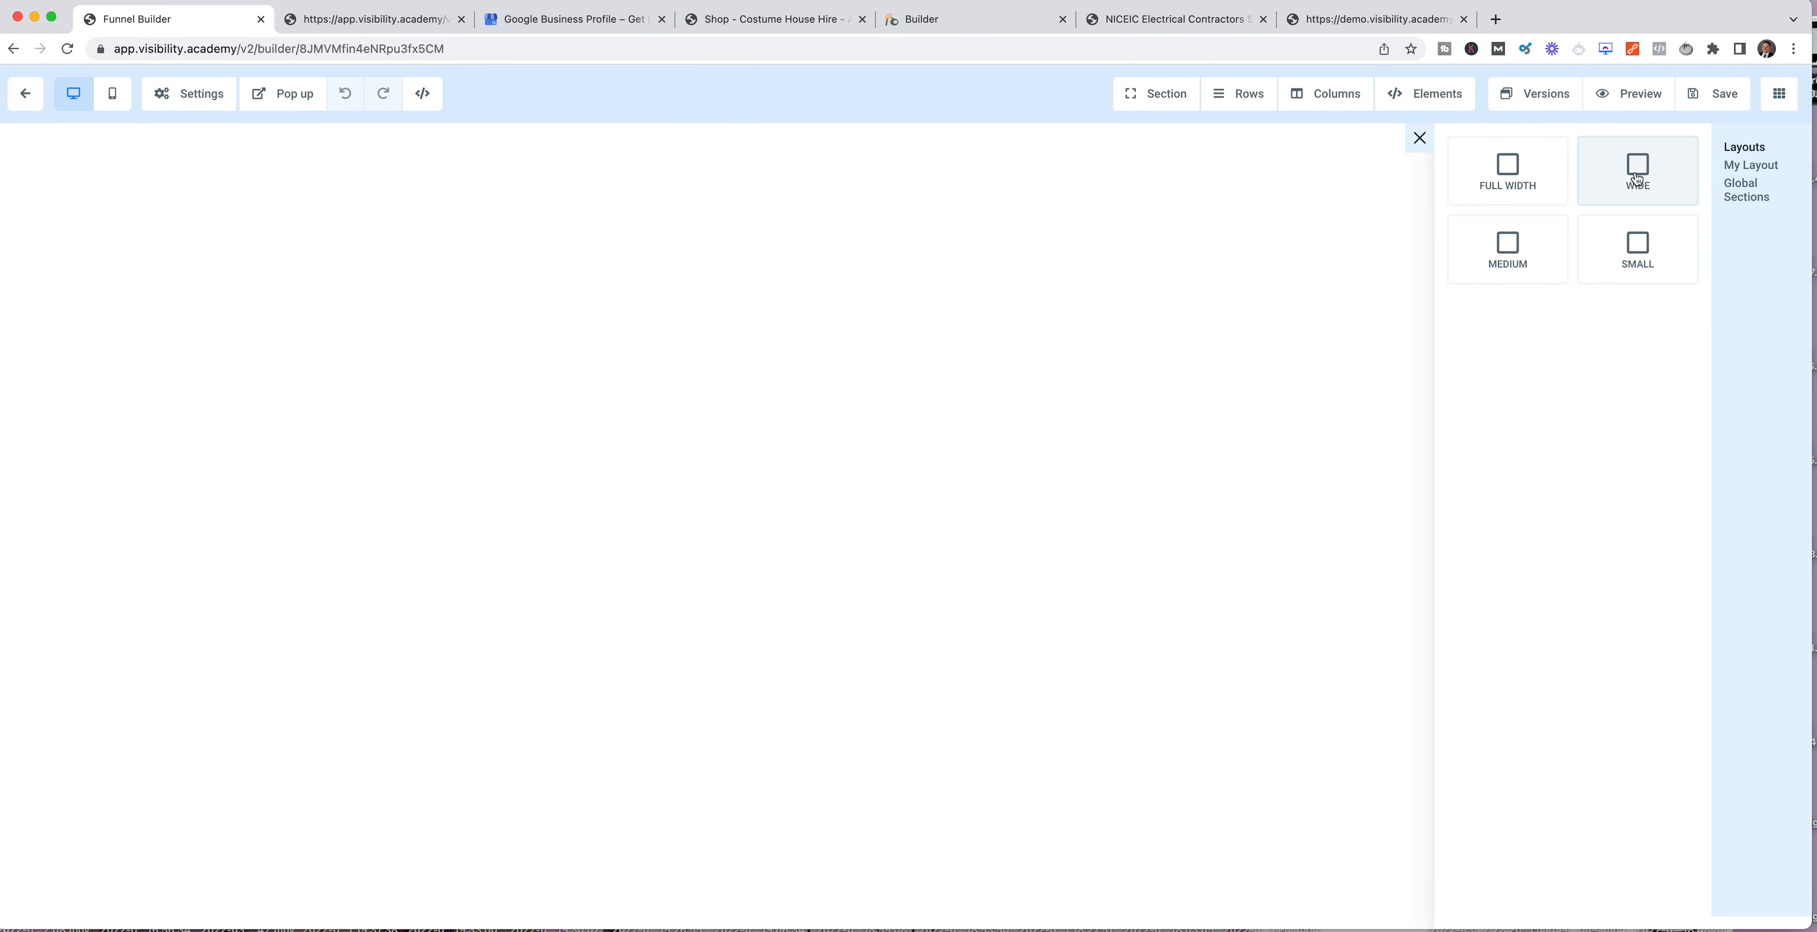
Step: Add a full-width section containing a 3-column row to the blank page
left_click(1509, 173)
left_click(1100, 184)
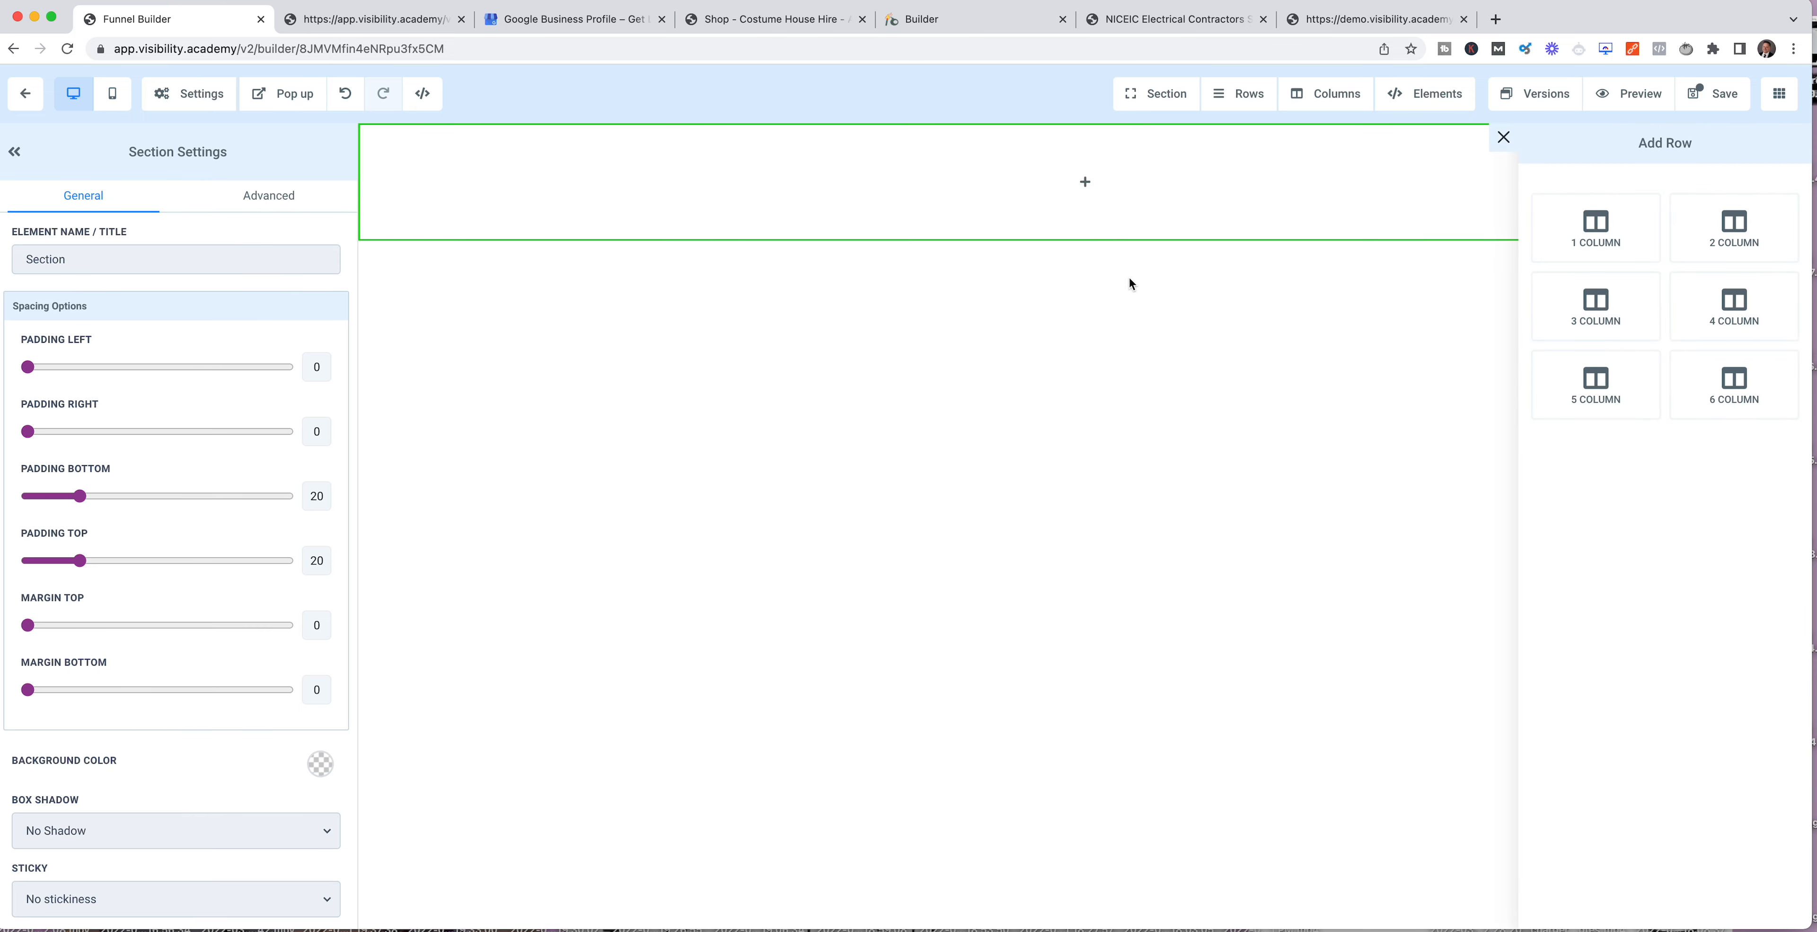
left_click(1595, 310)
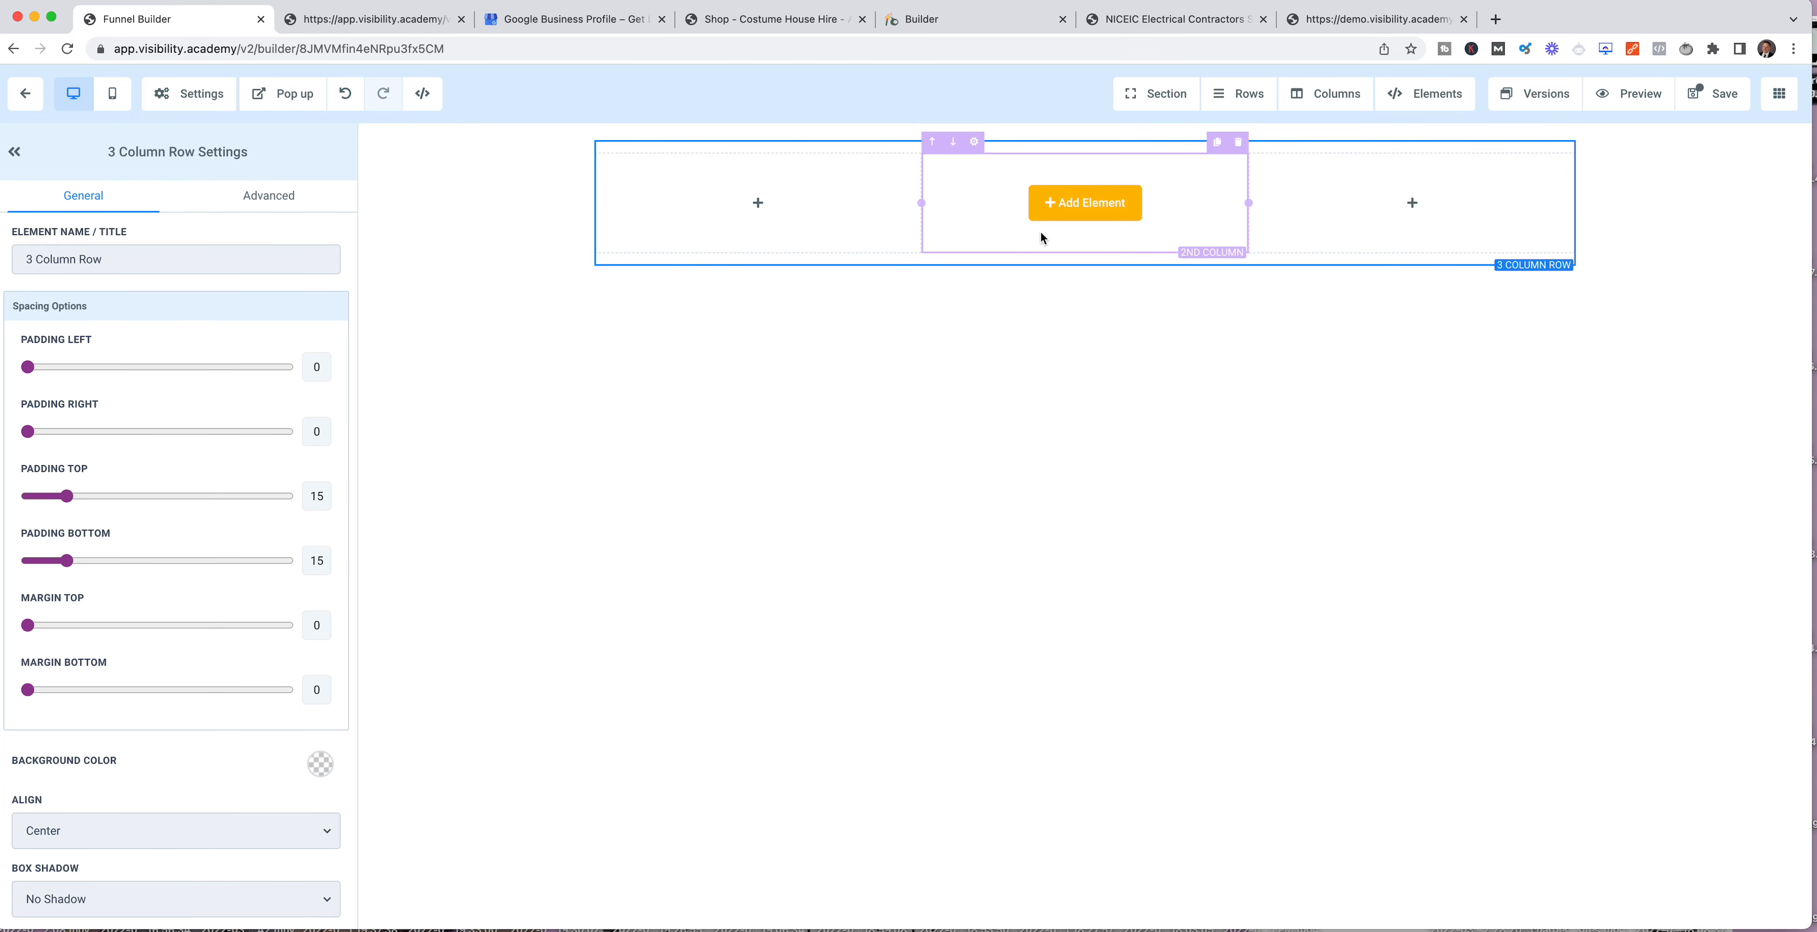
Step: Place a headline in the row's first column and a sub-headline in its third column
left_click(742, 217)
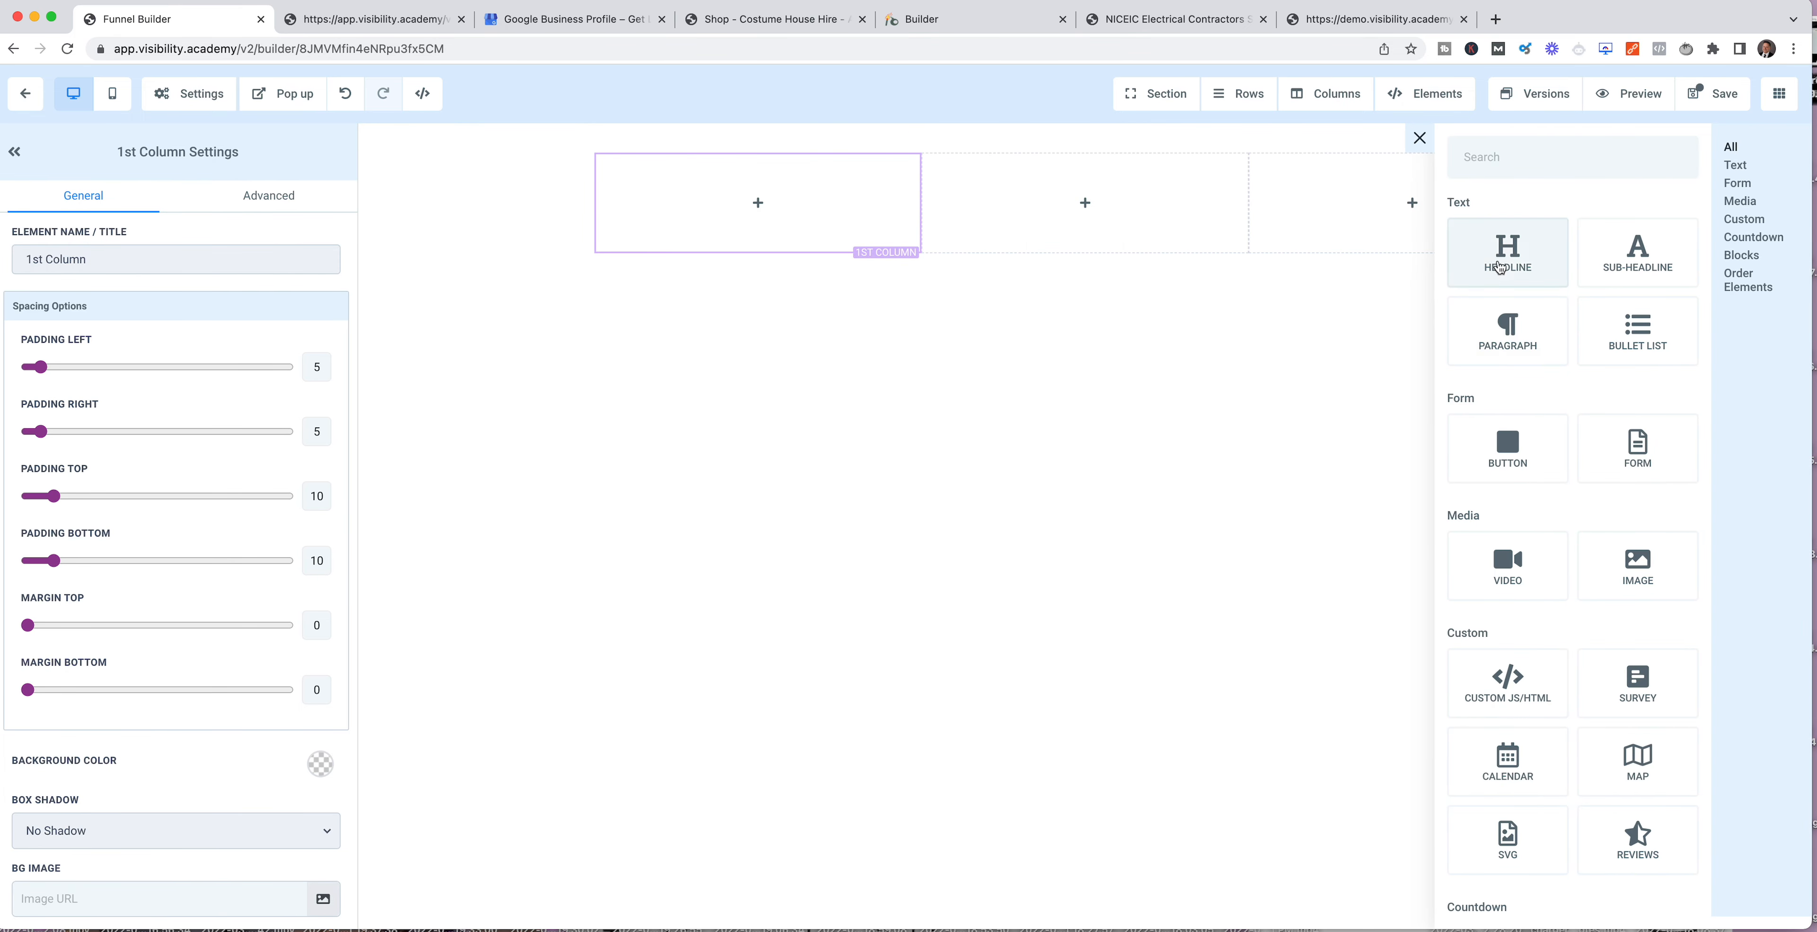
left_click(756, 200)
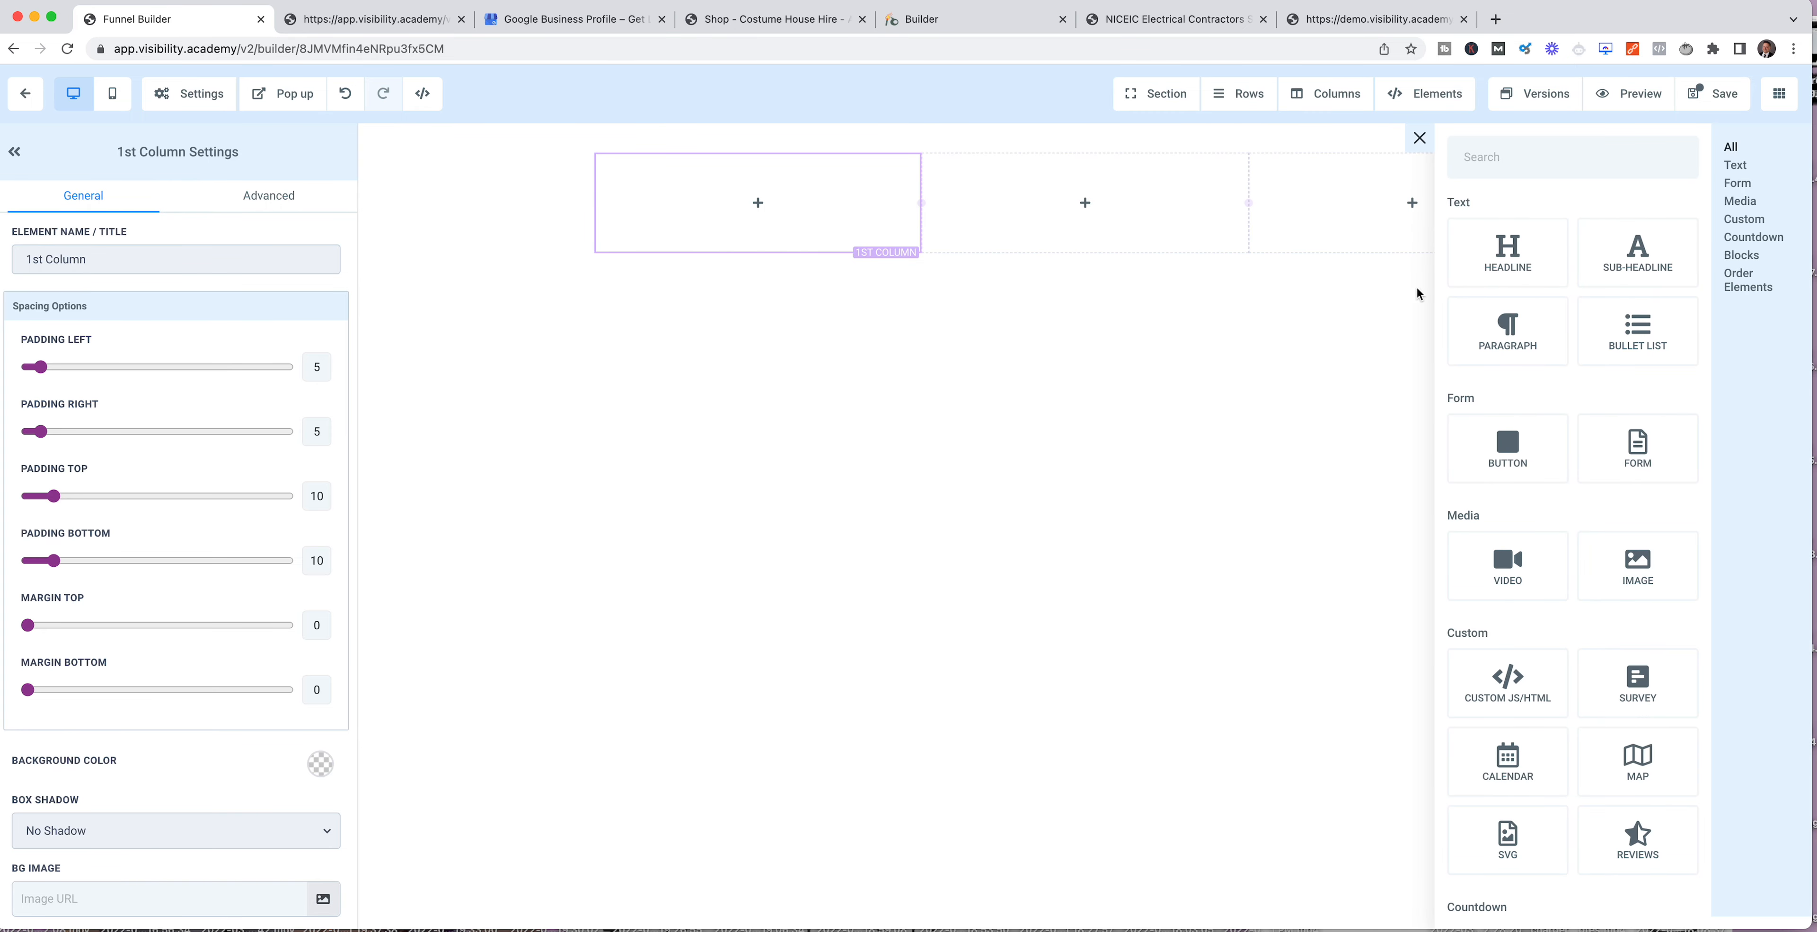
left_click(1496, 260)
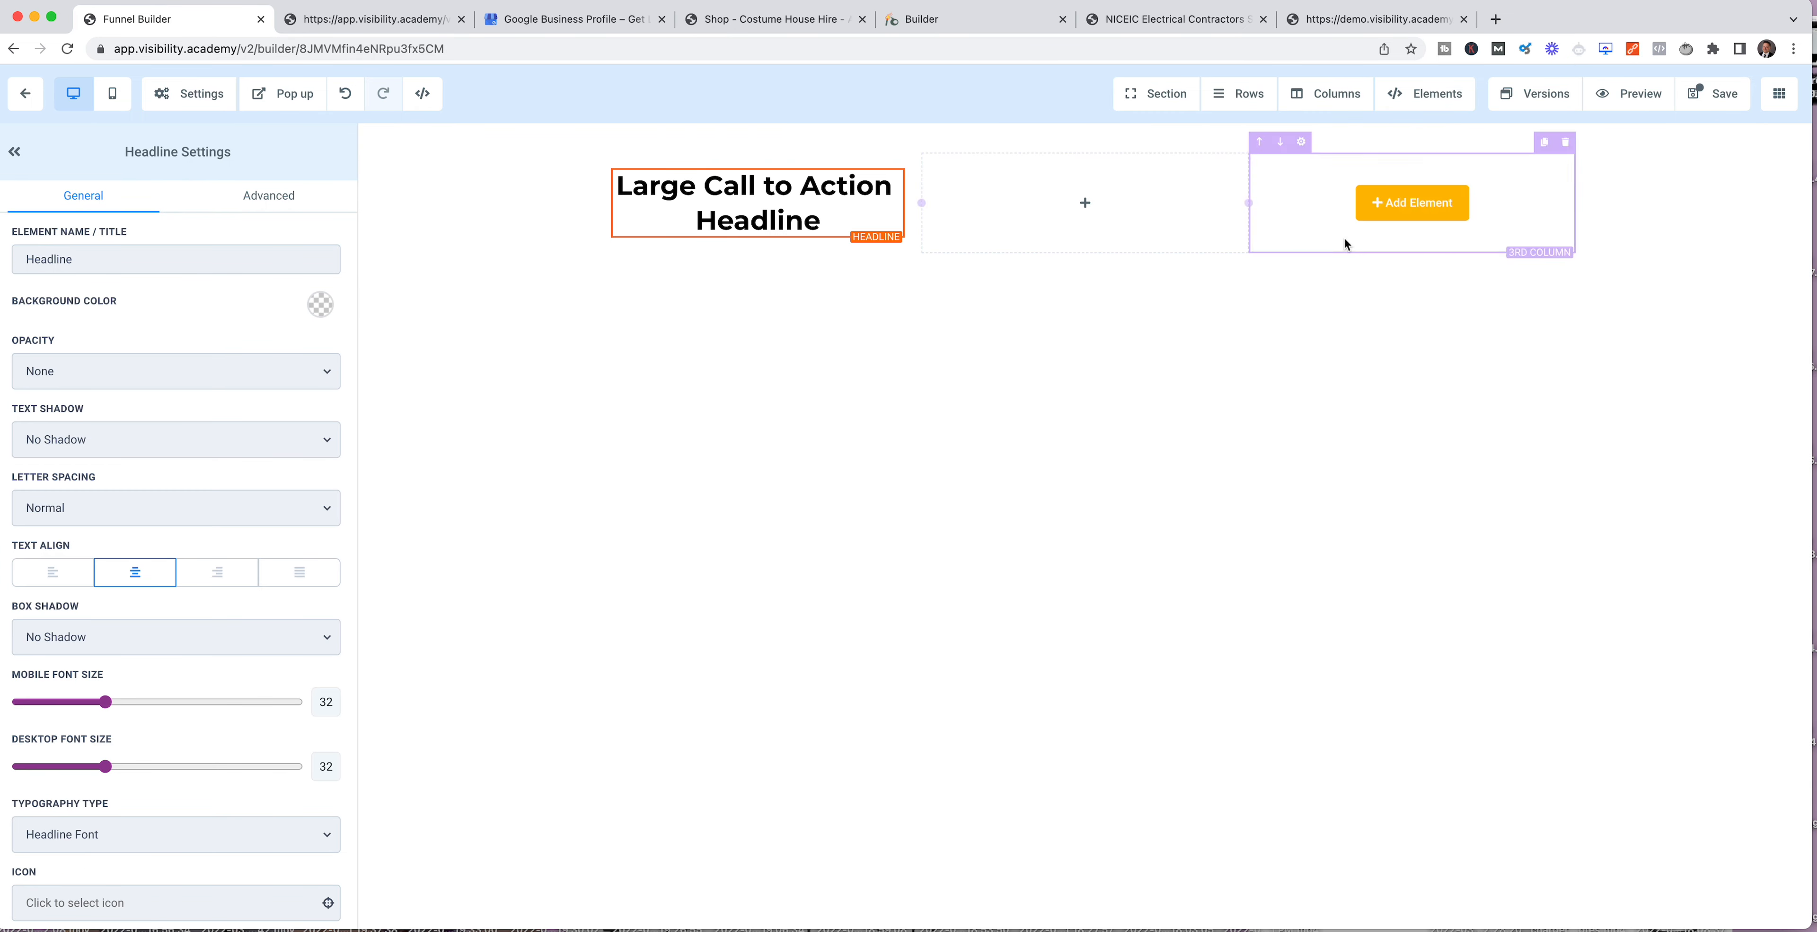
left_click(1412, 202)
left_click(1677, 266)
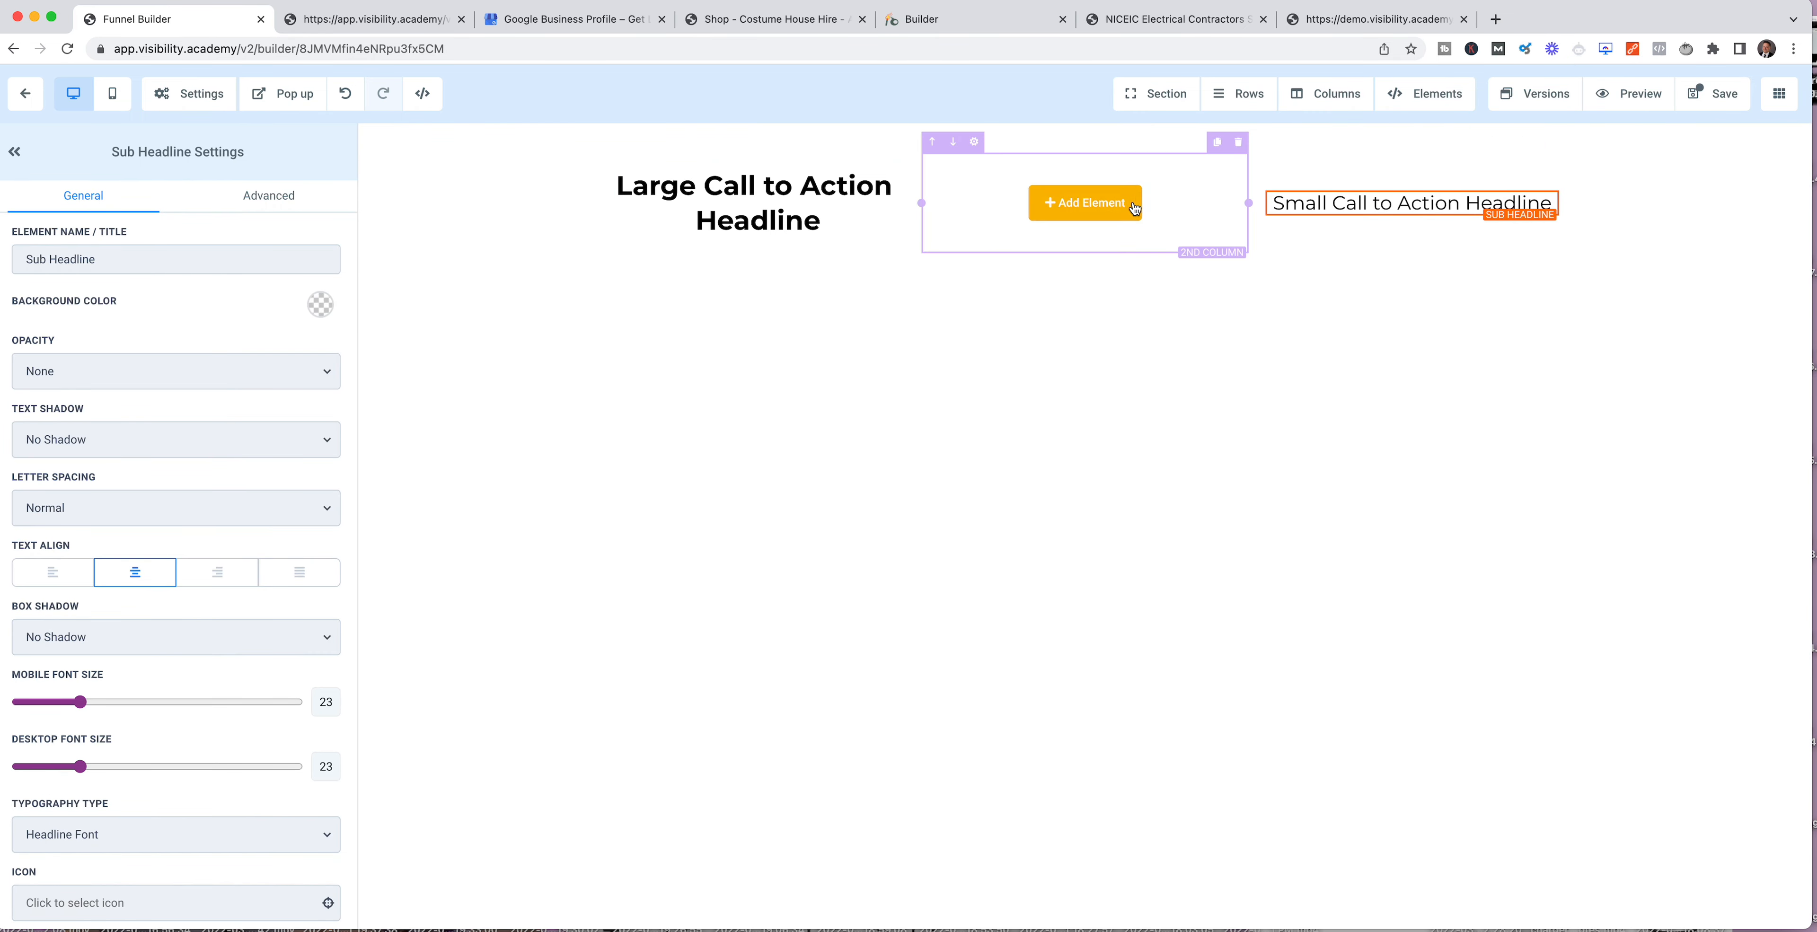
Step: Place a 2 Step Order element in the row's second column and save the page
left_click(1071, 203)
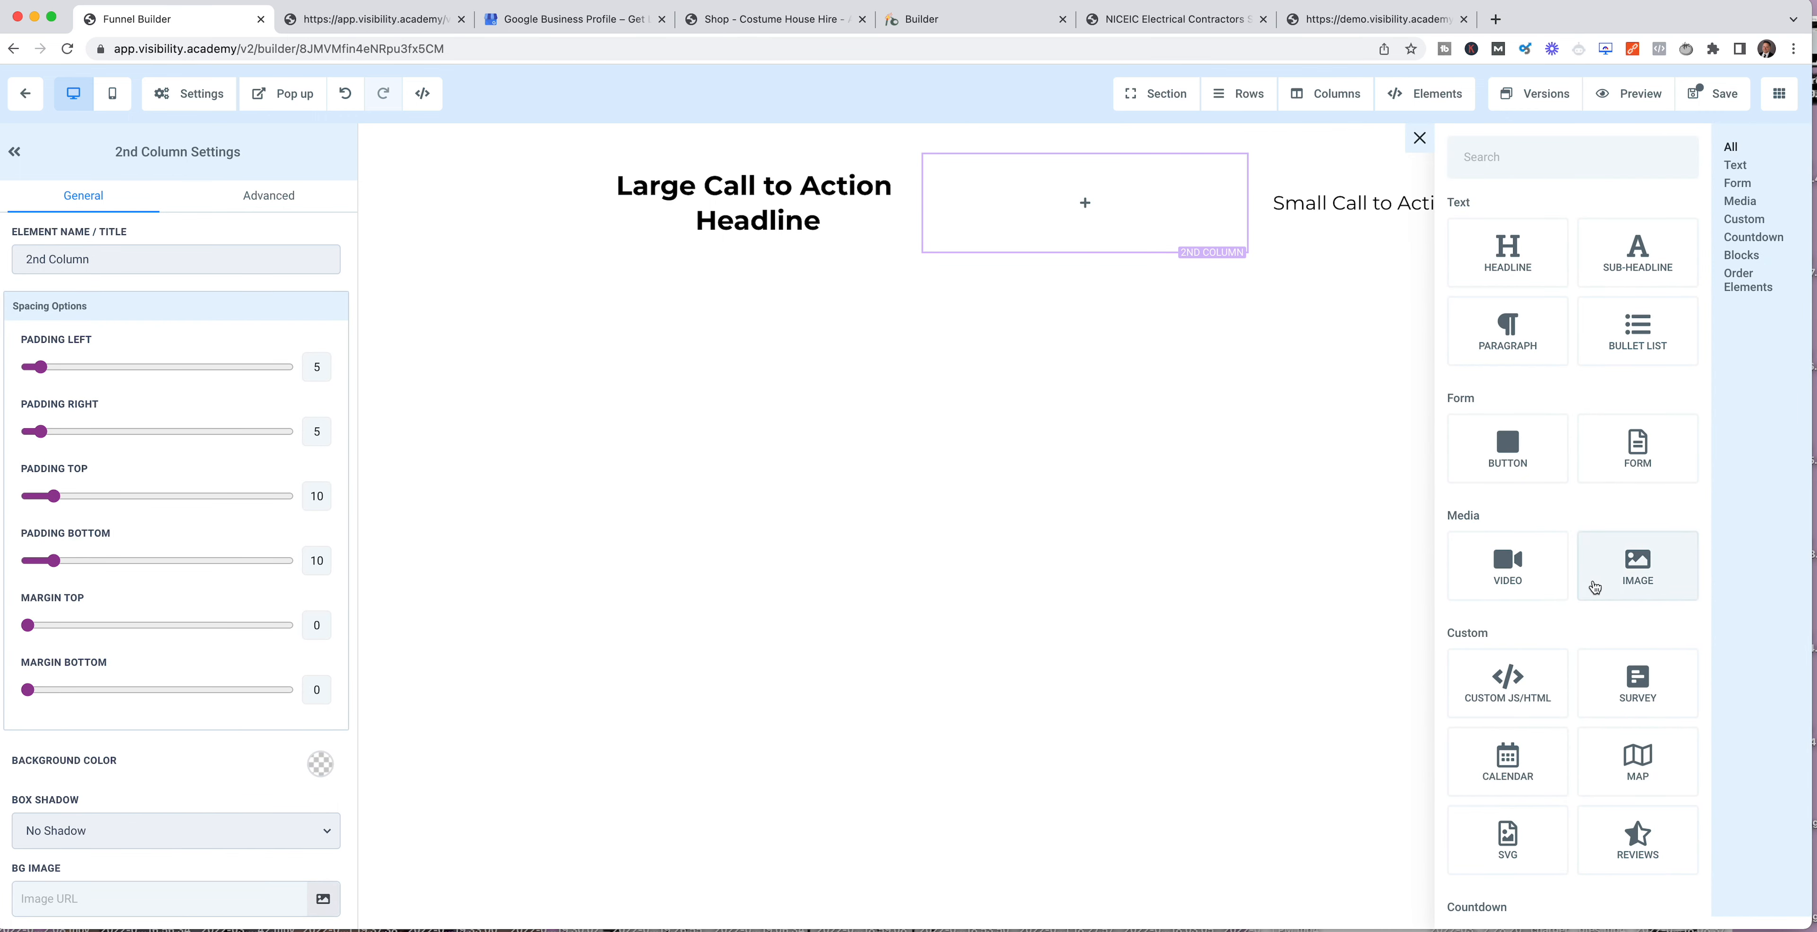
scroll(1594, 585, "down", 3)
scroll(1594, 588, "down", 6)
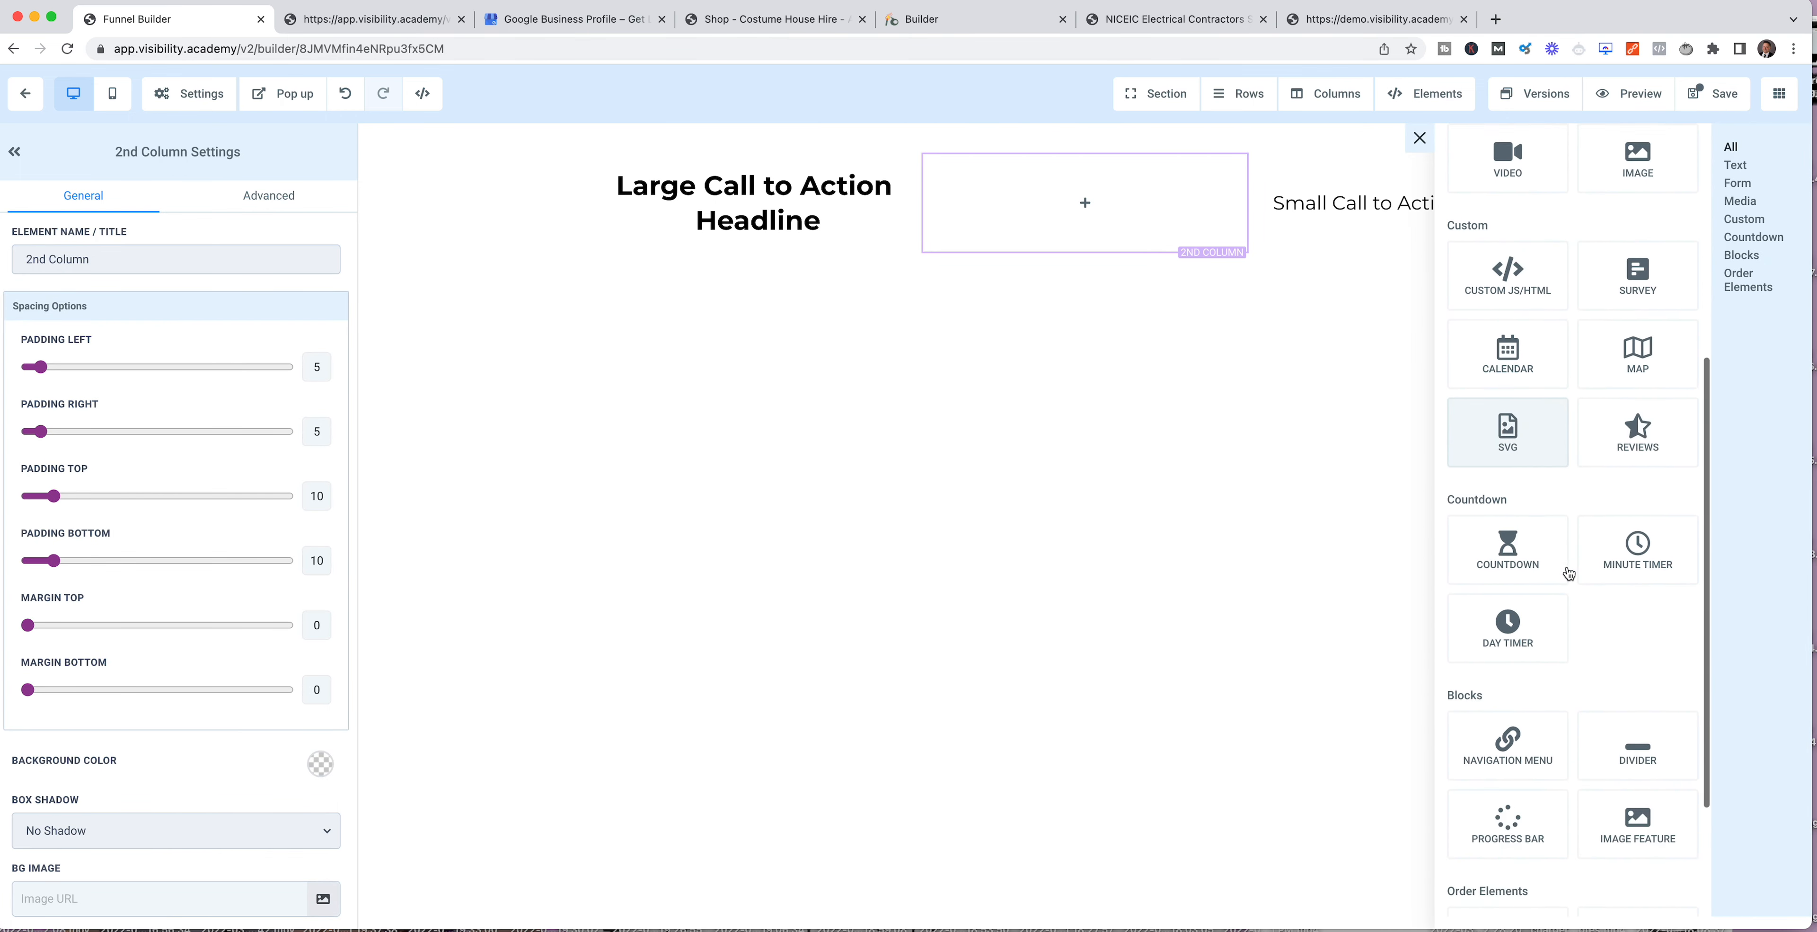
scroll(1571, 564, "up", 8)
scroll(1567, 670, "down", 8)
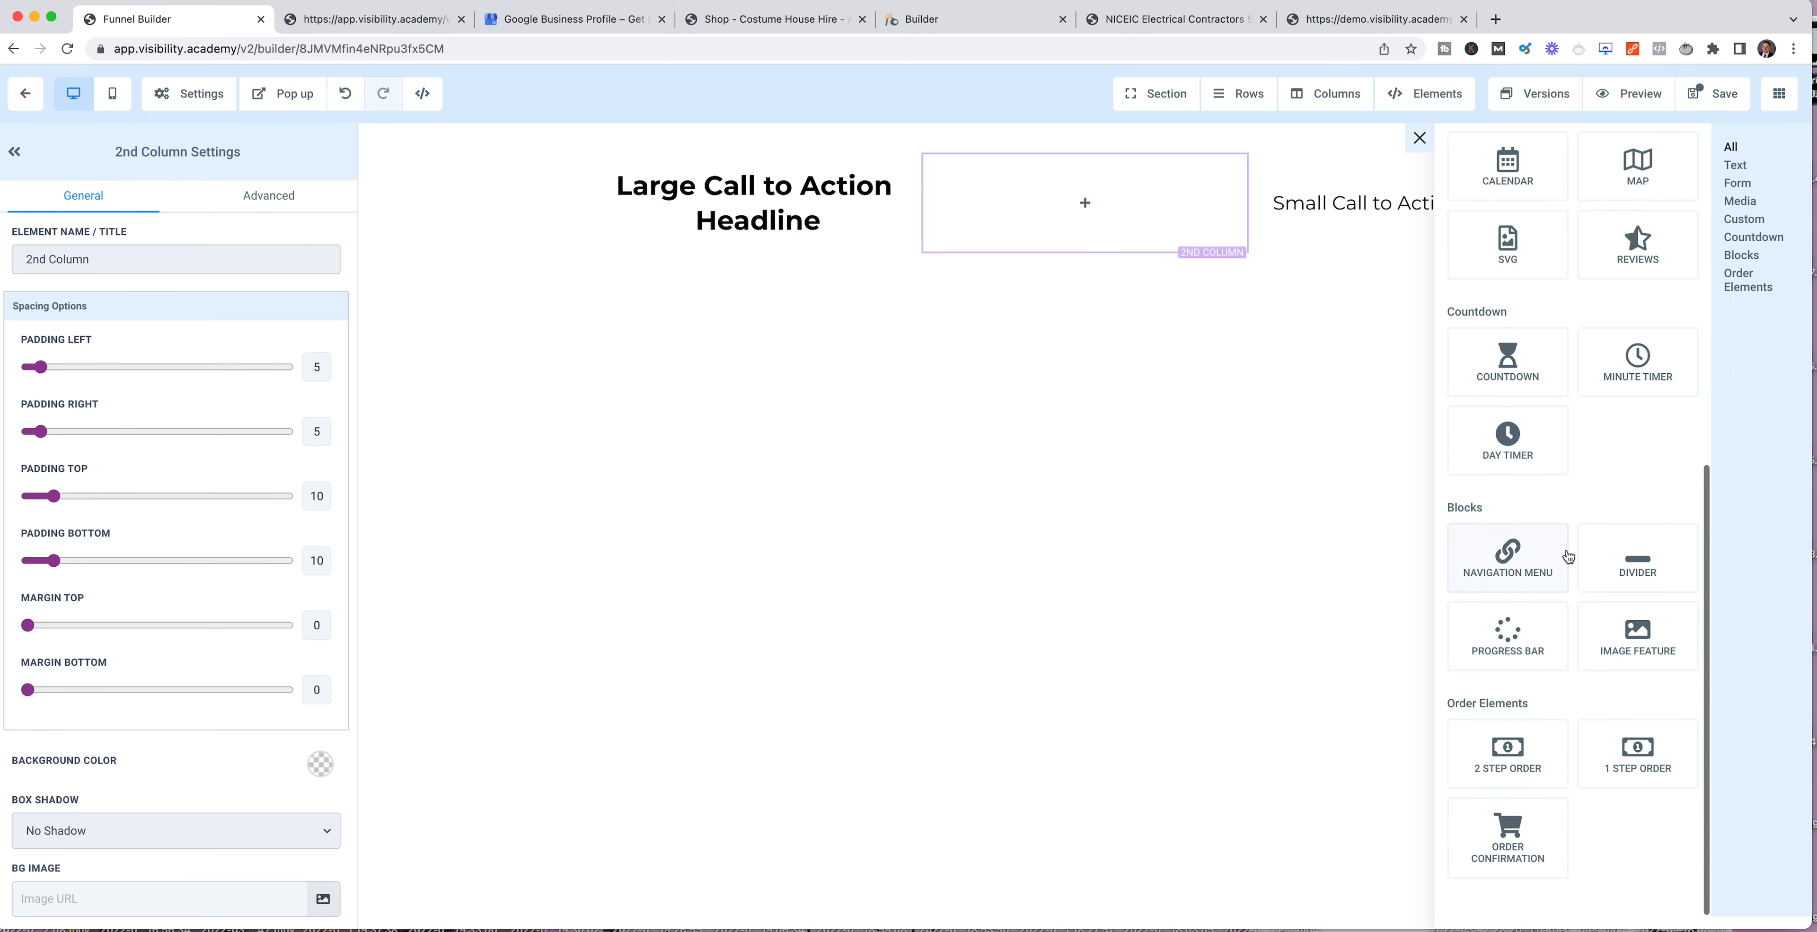
left_click(1509, 760)
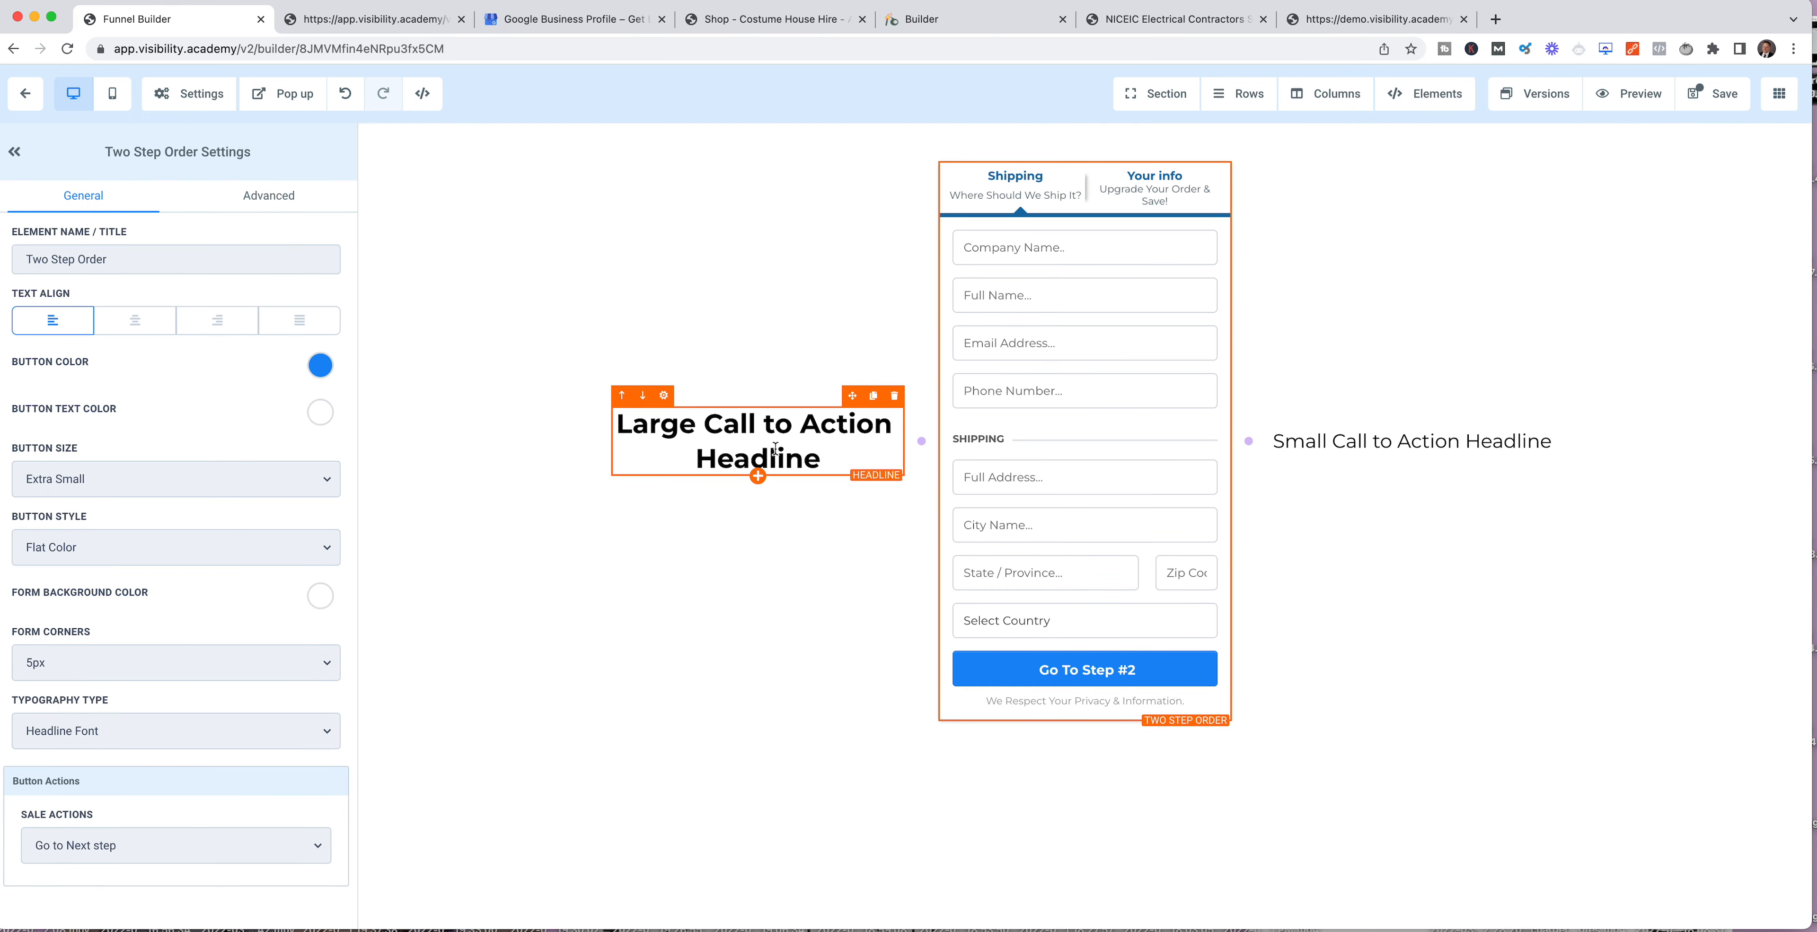
left_click(1713, 95)
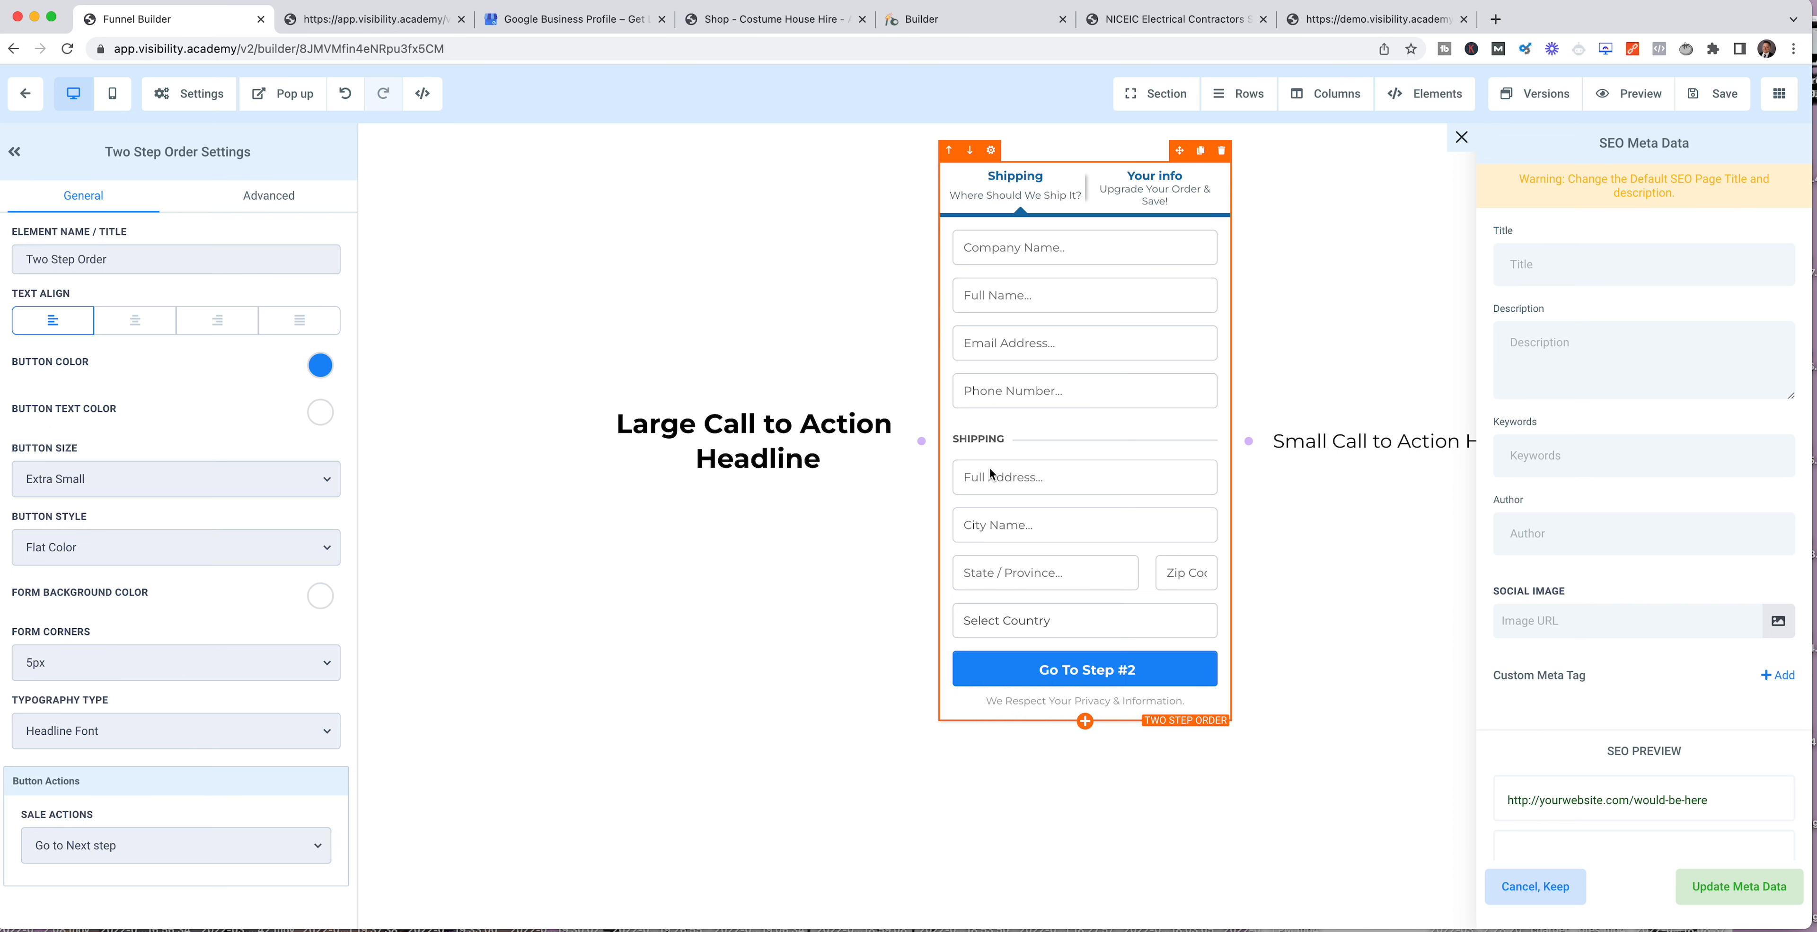
Step: Dismiss the SEO meta data and hide the company name field in the two-step order form's advanced settings
left_click(1045, 272)
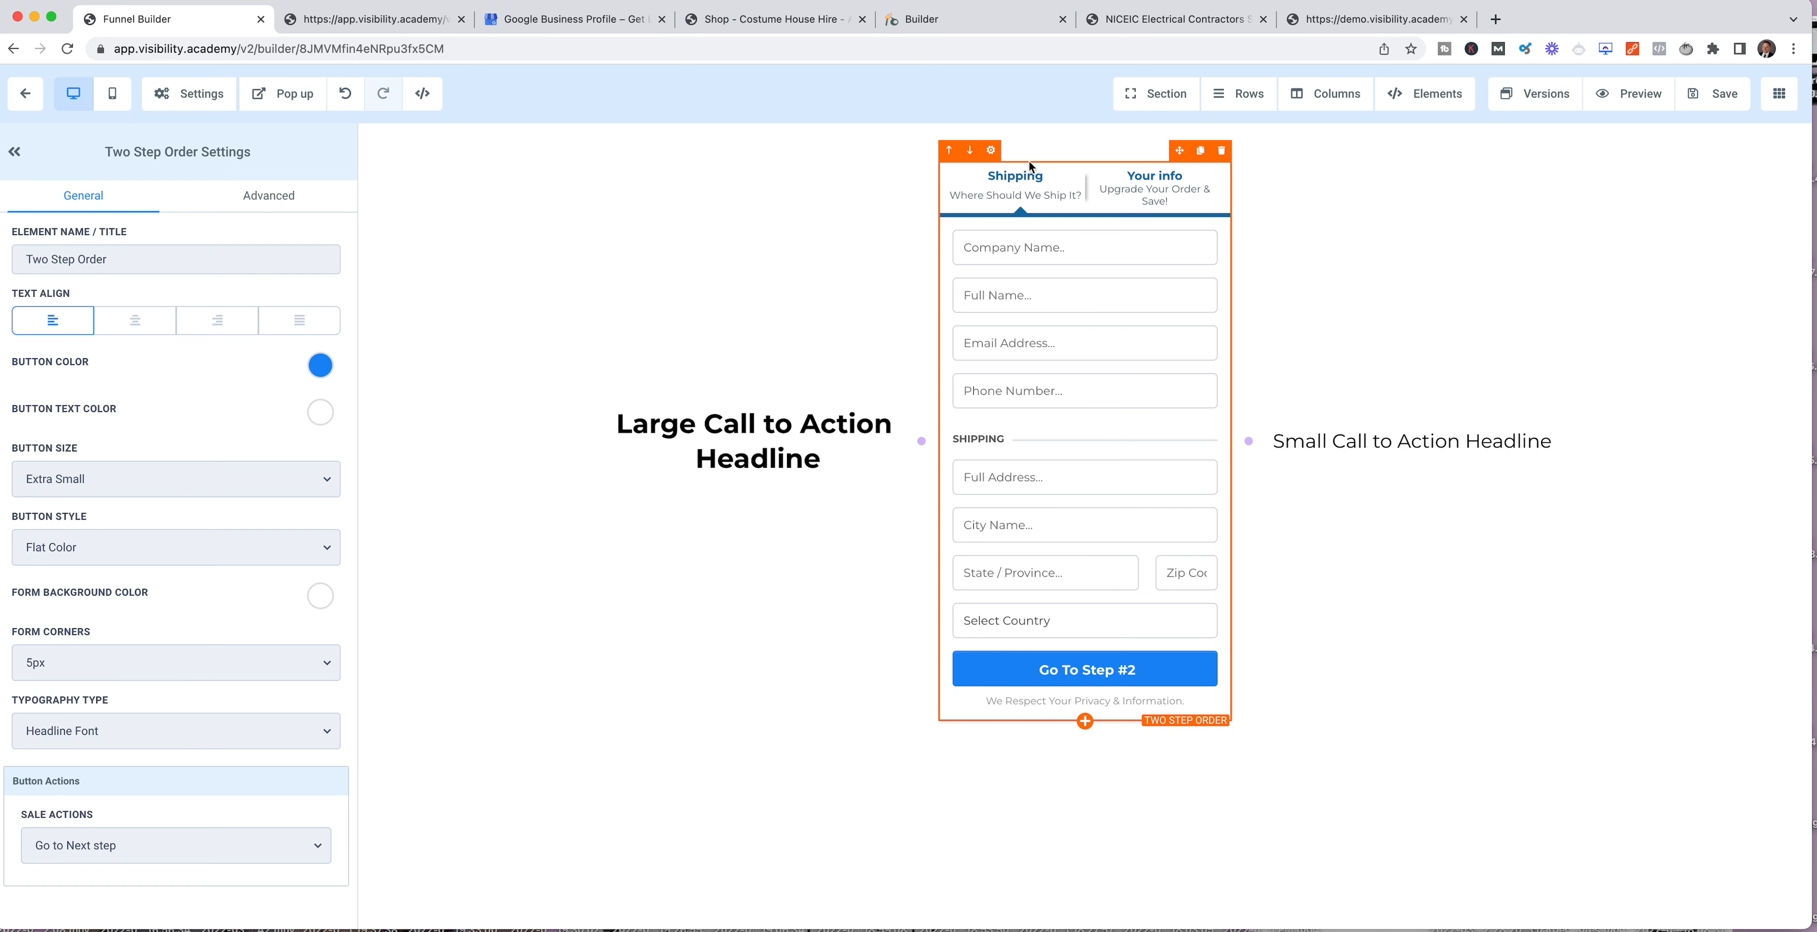
left_click(275, 203)
scroll(163, 486, "down", 2)
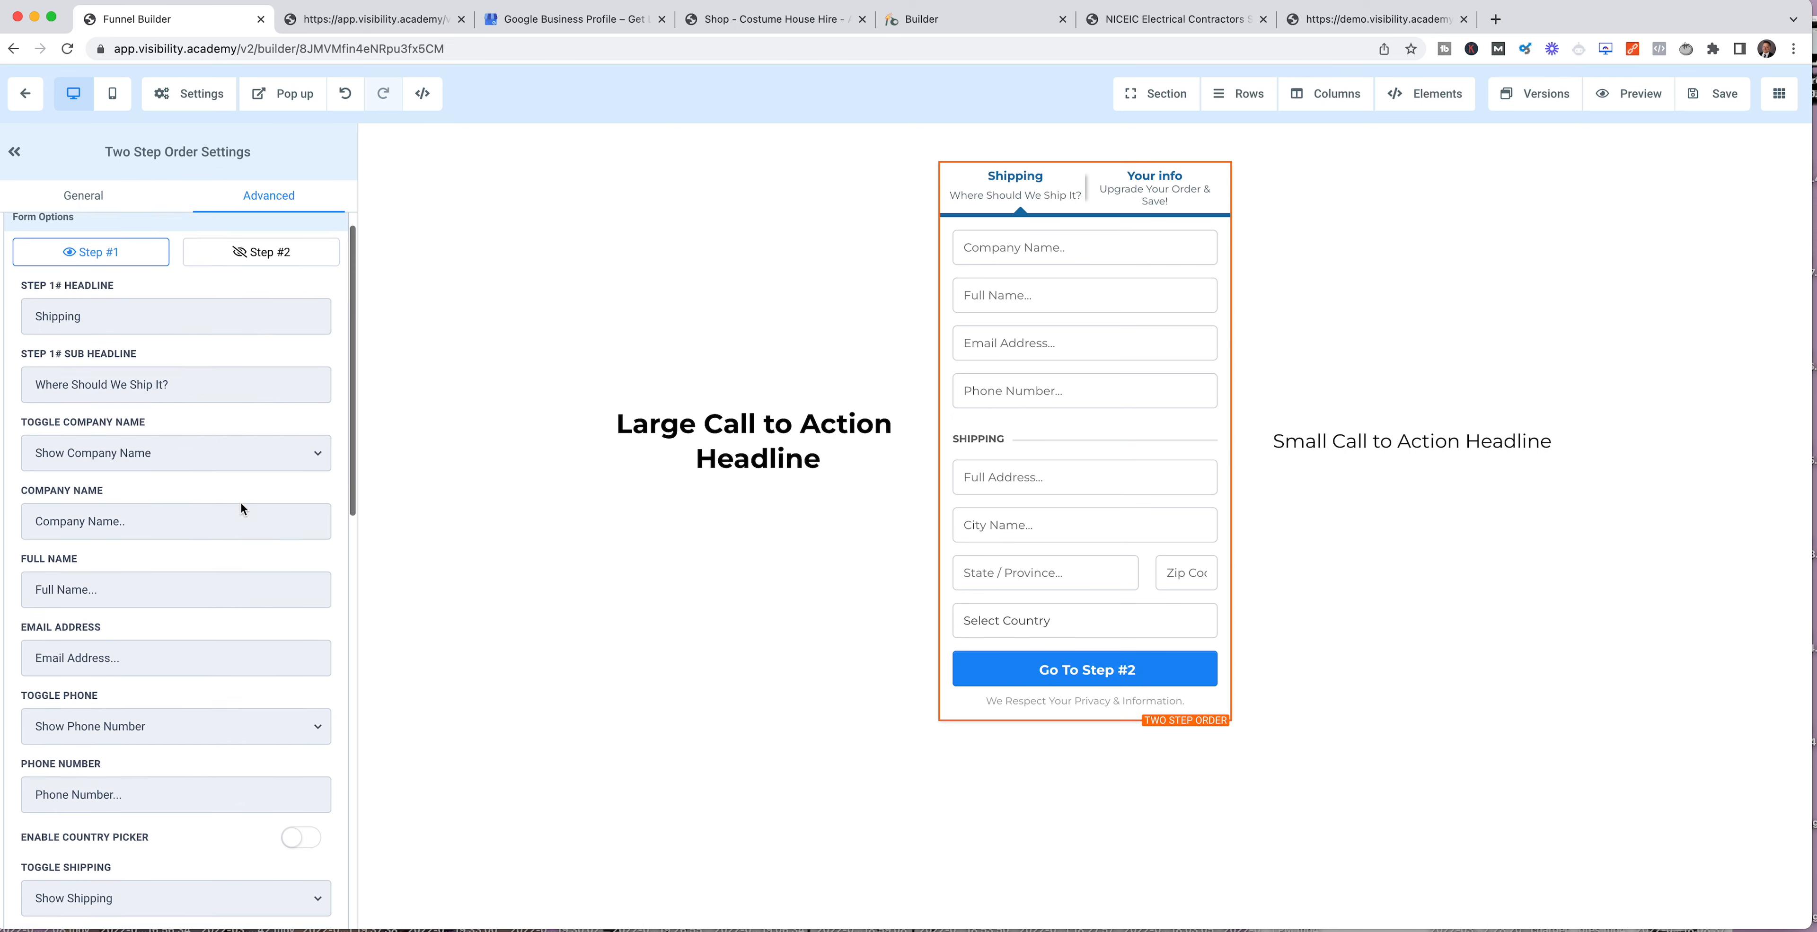
left_click(245, 397)
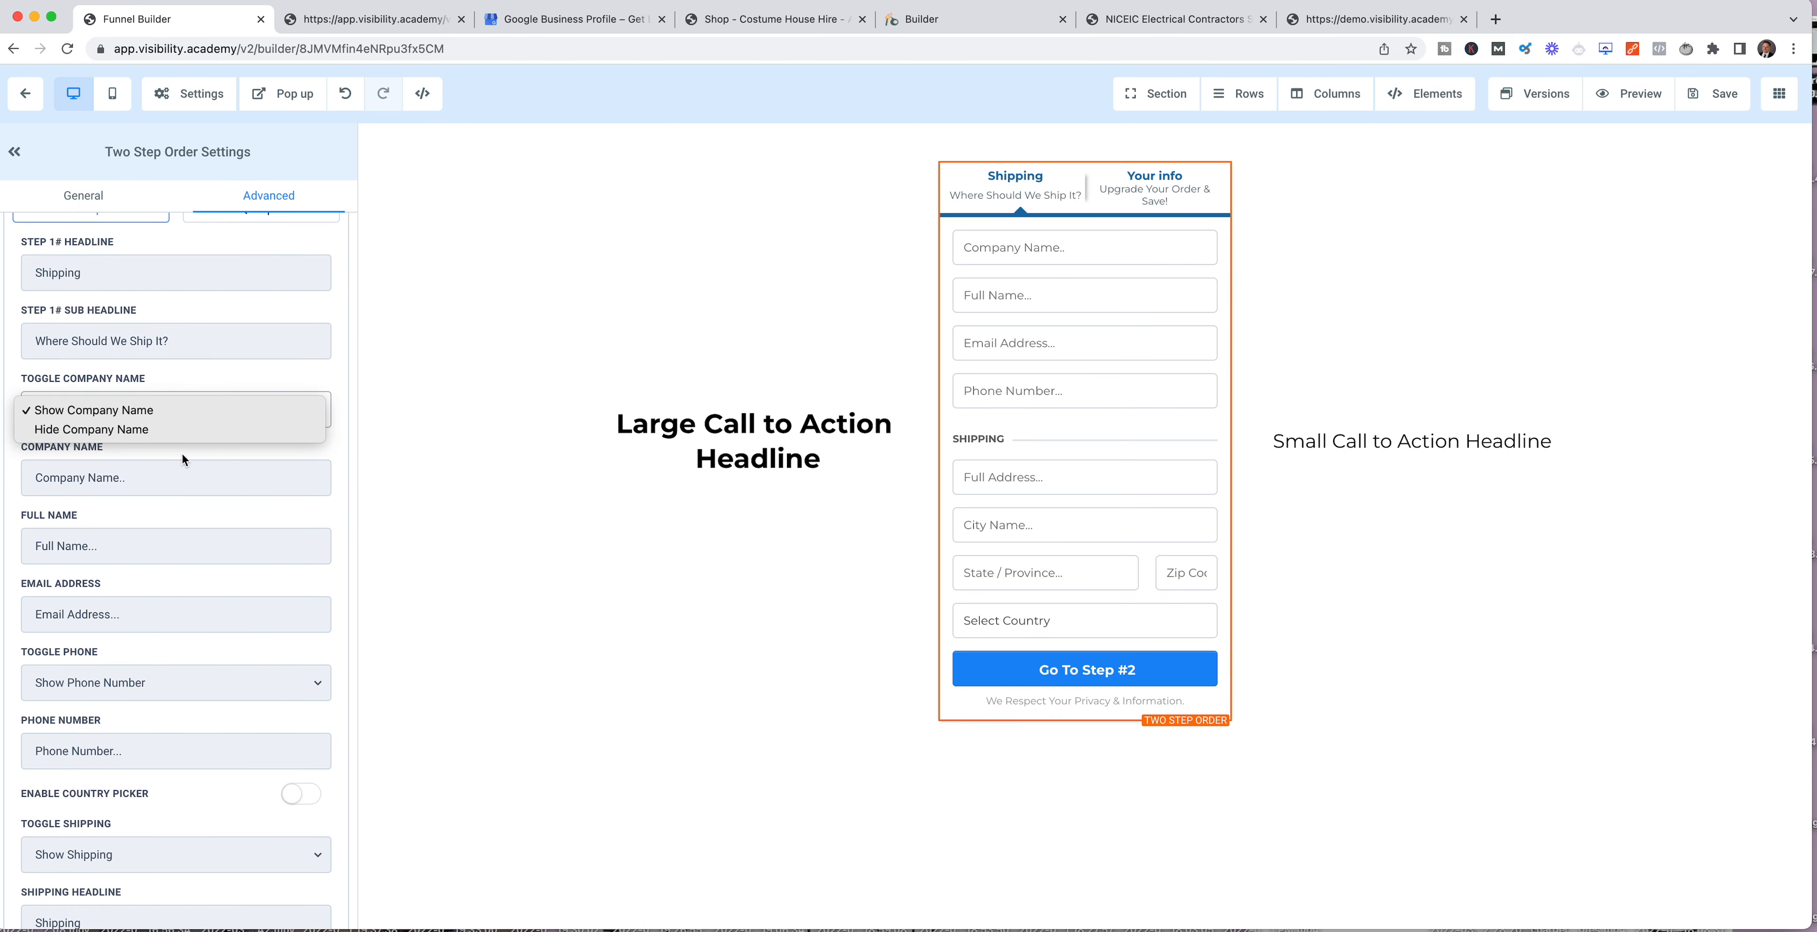
left_click(170, 431)
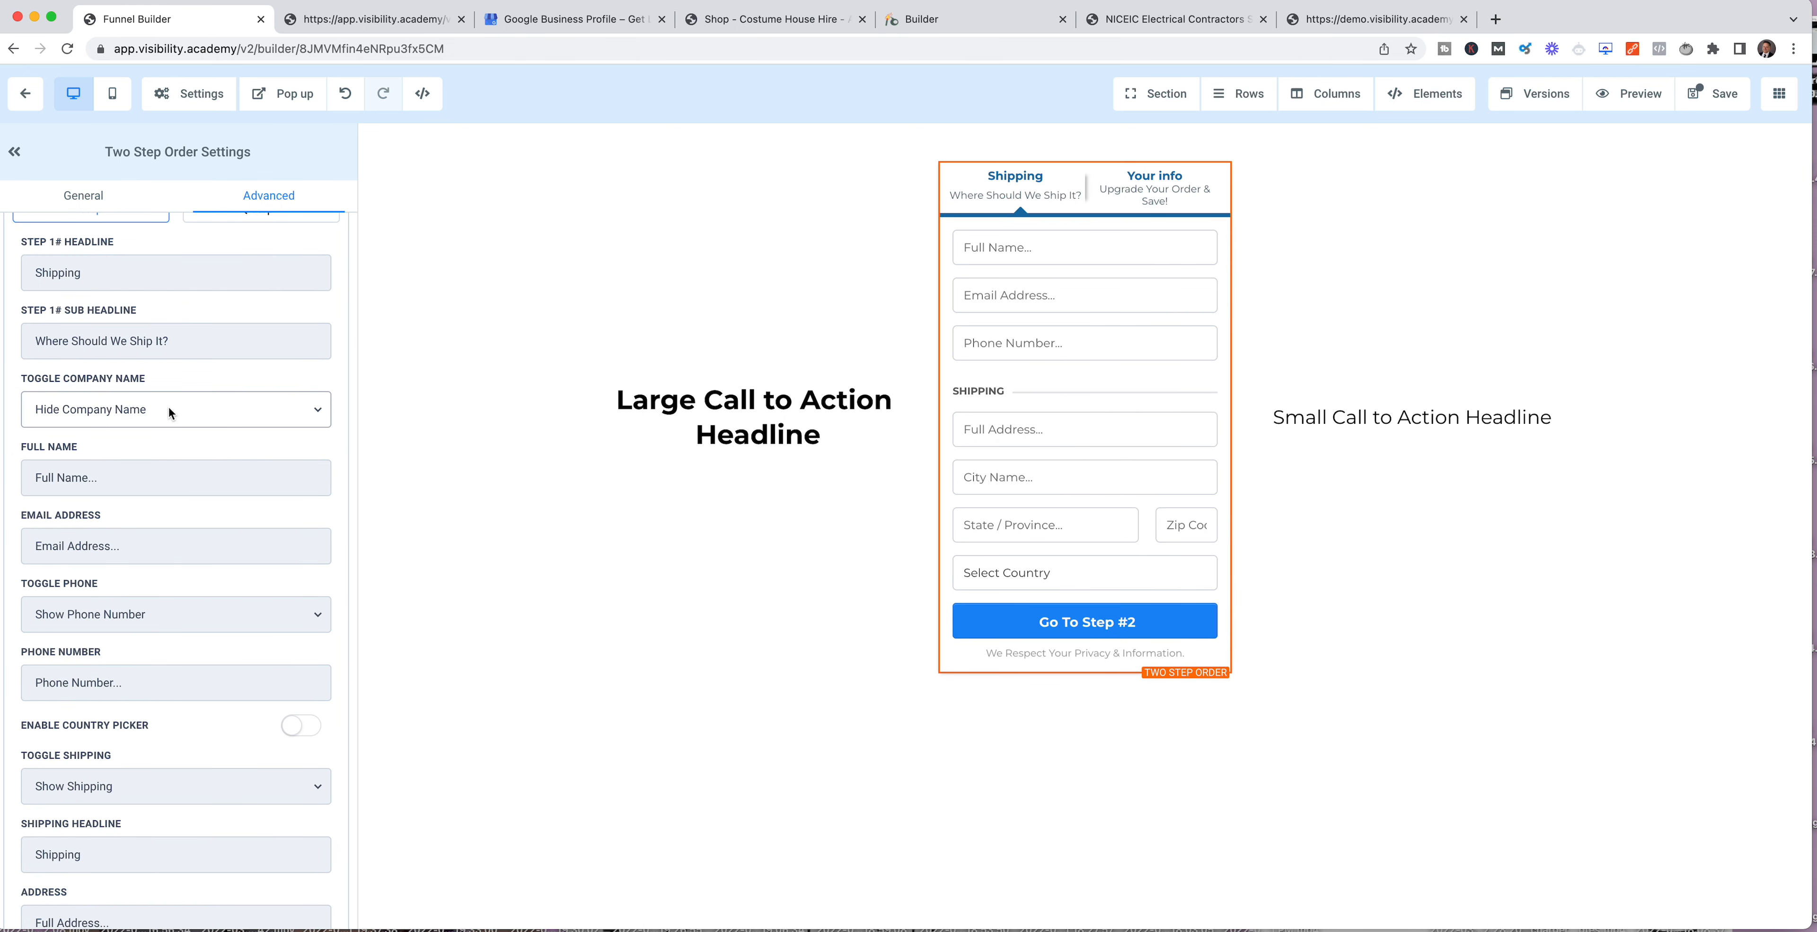
Step: Hide the shipping fields of the two-step order form and save the page
scroll(150, 562, "down", 4)
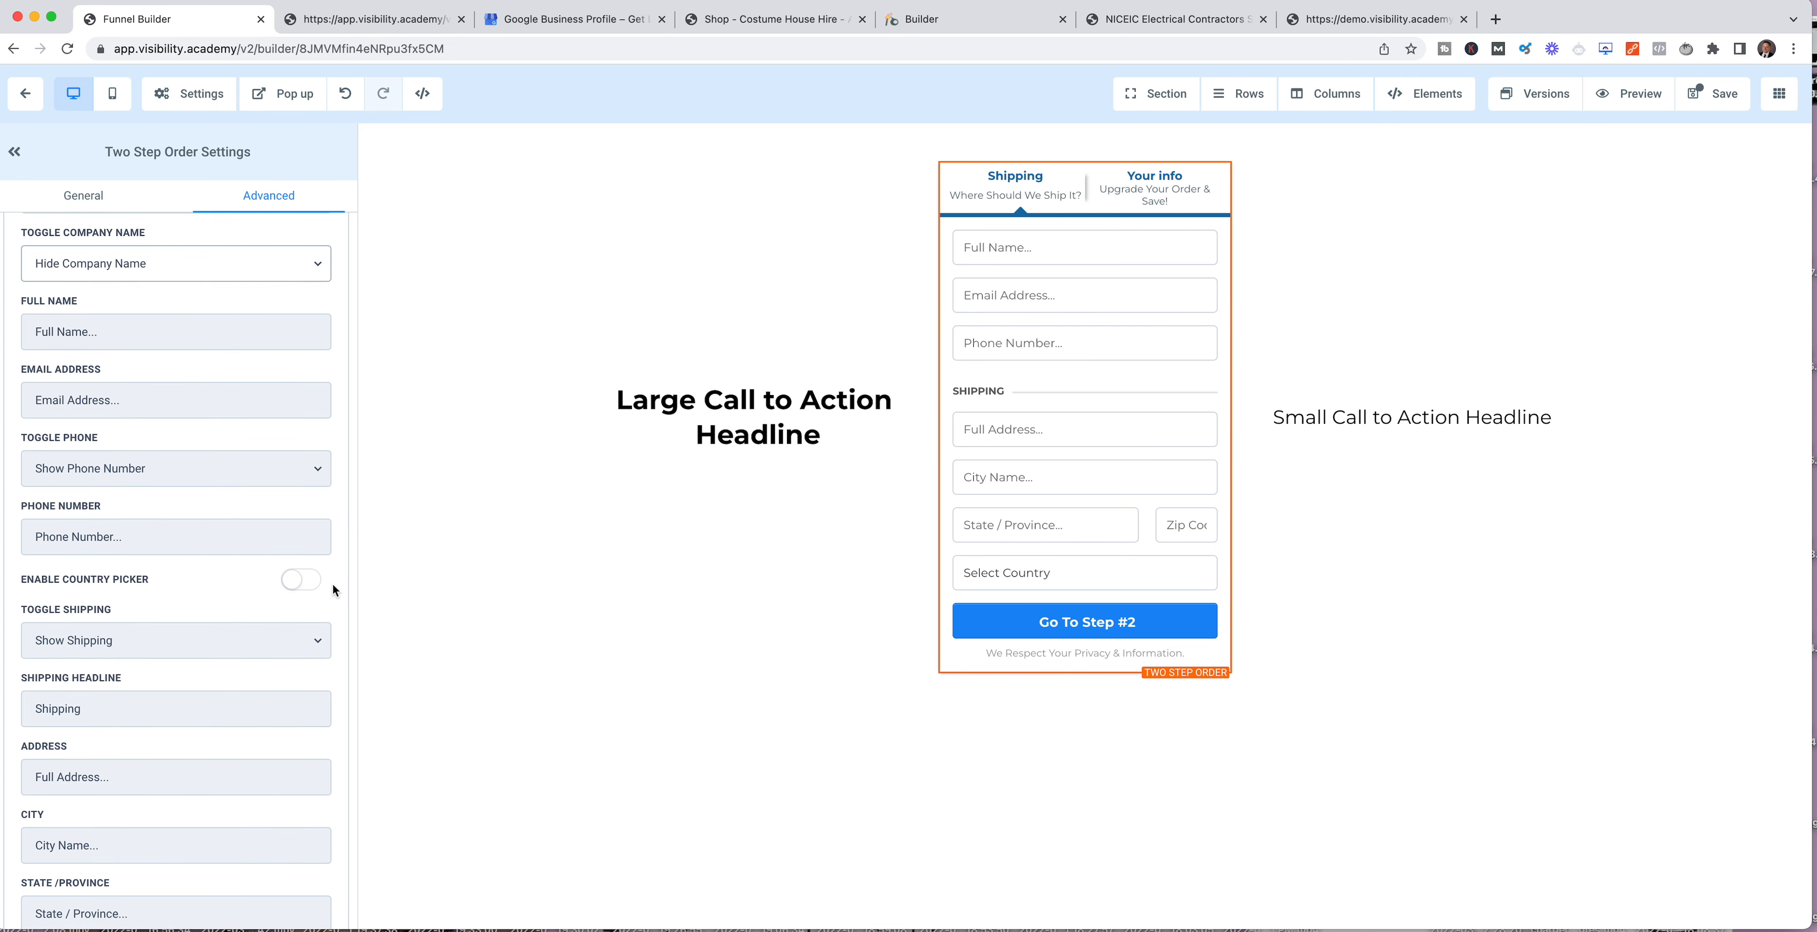
scroll(282, 588, "down", 2)
left_click(141, 574)
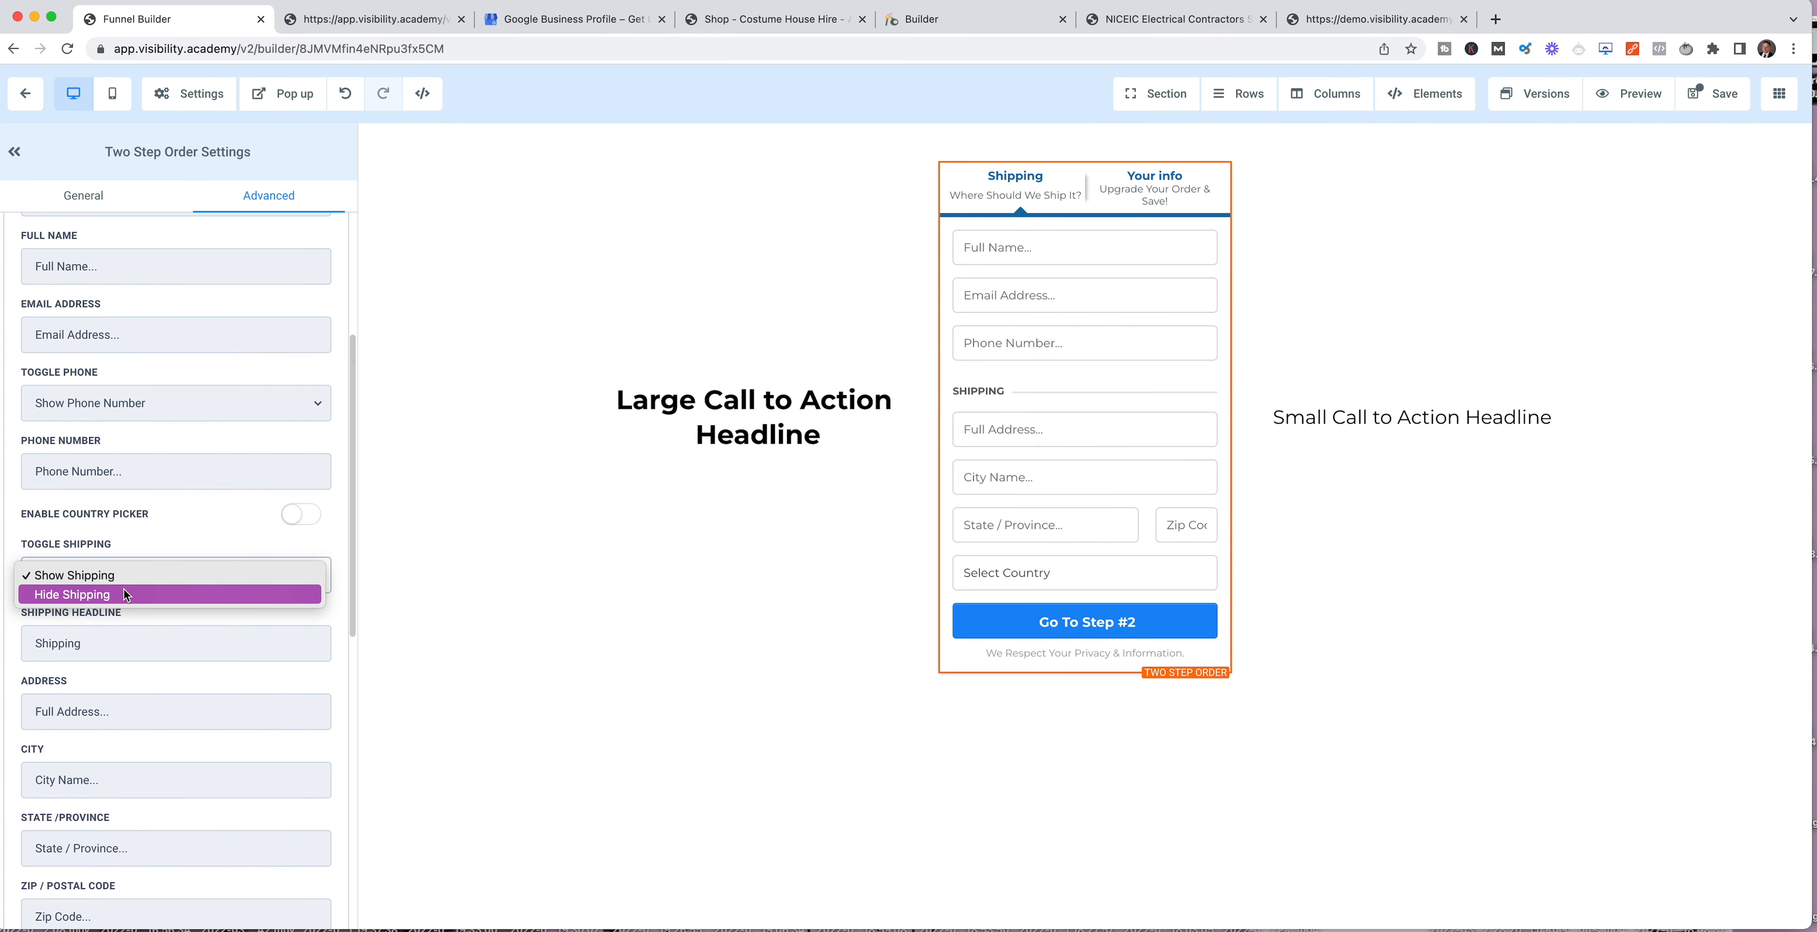
left_click(122, 594)
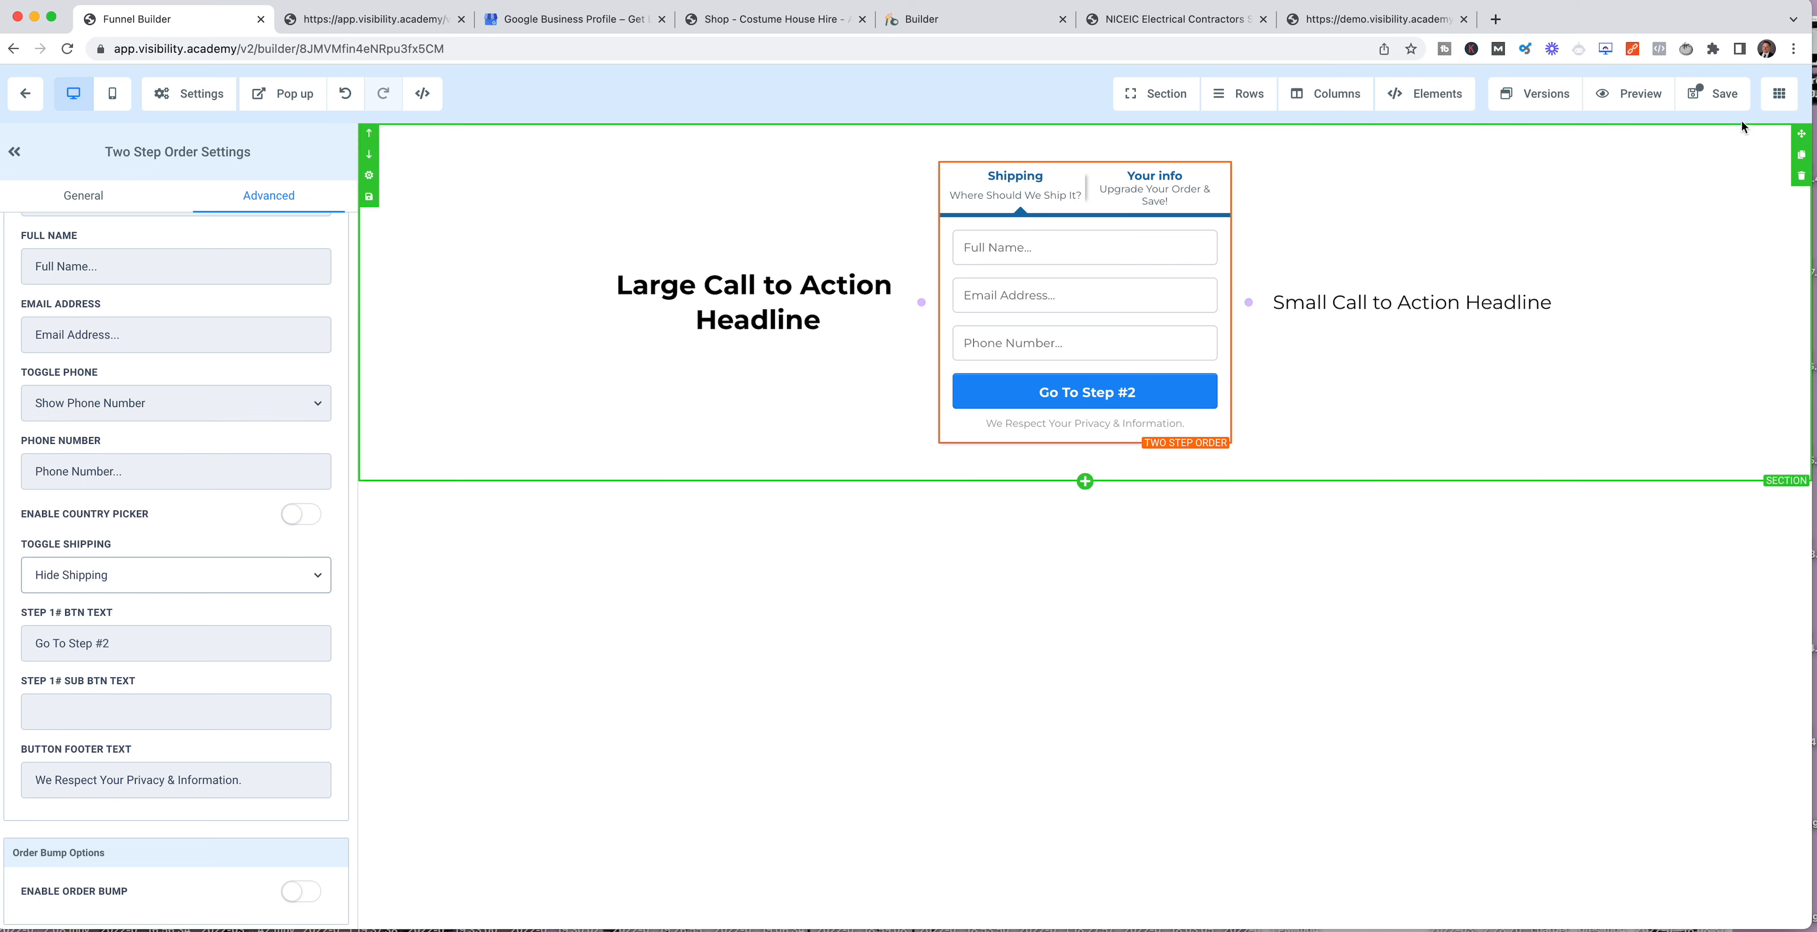
left_click(1712, 94)
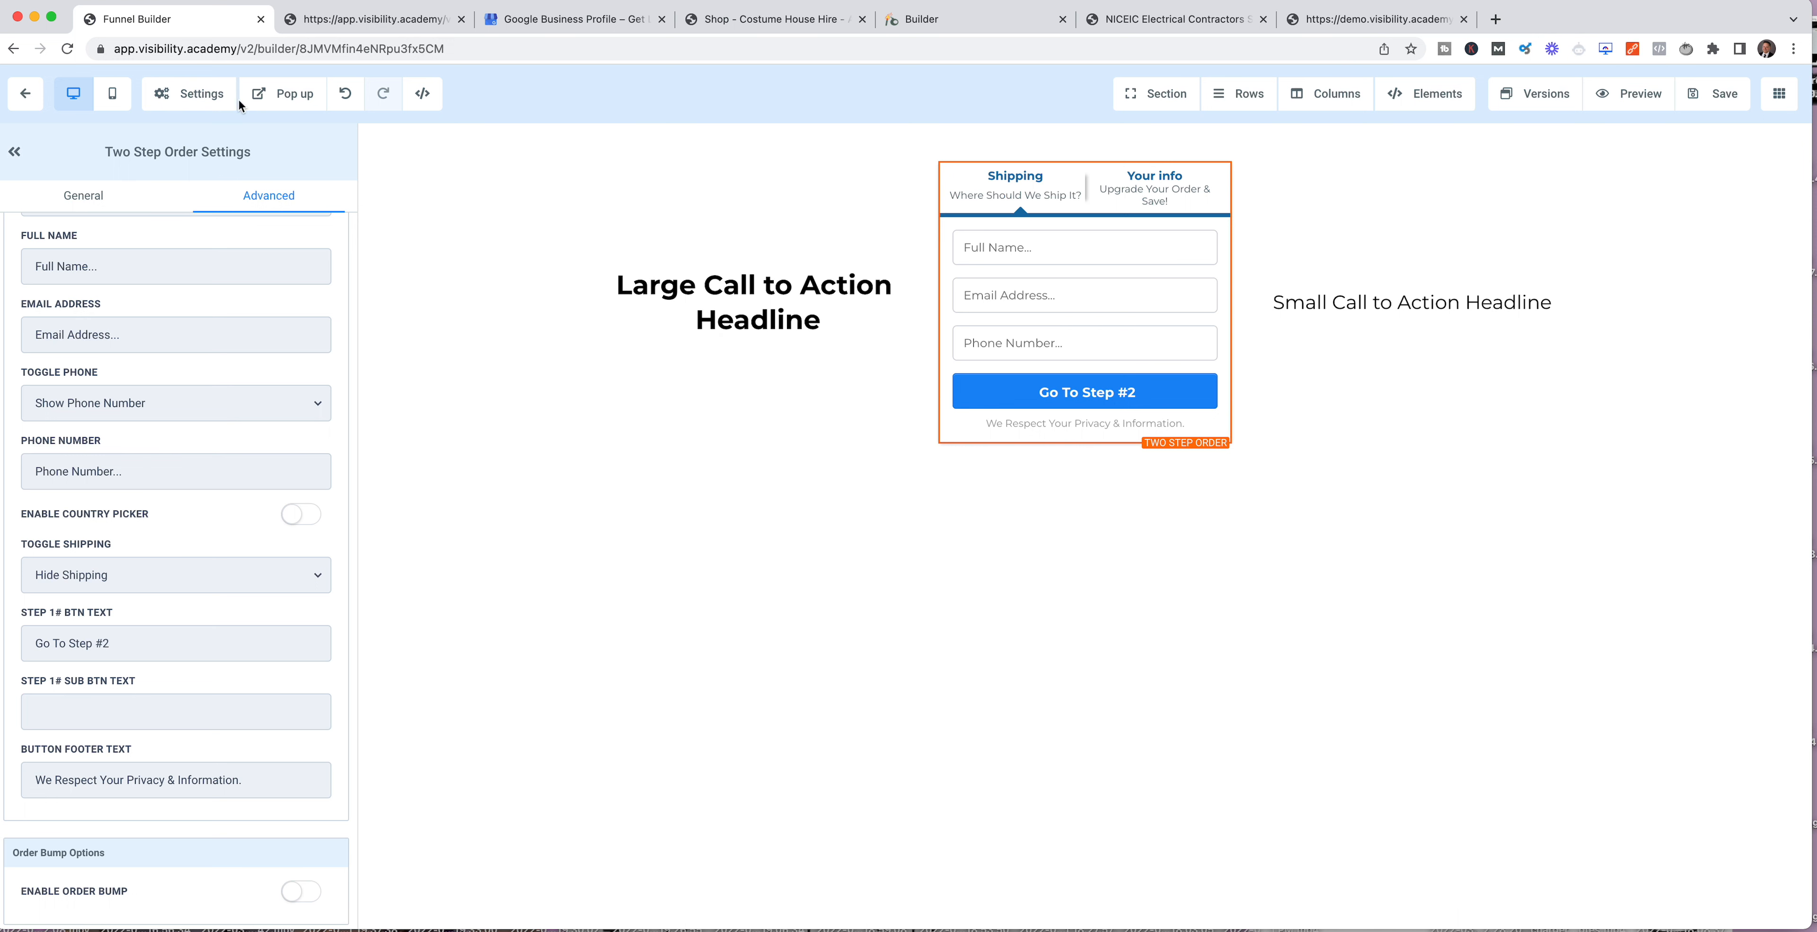
Step: Check the page's mobile layout, switch back to desktop, and open the landing page's preview from the funnel
left_click(111, 97)
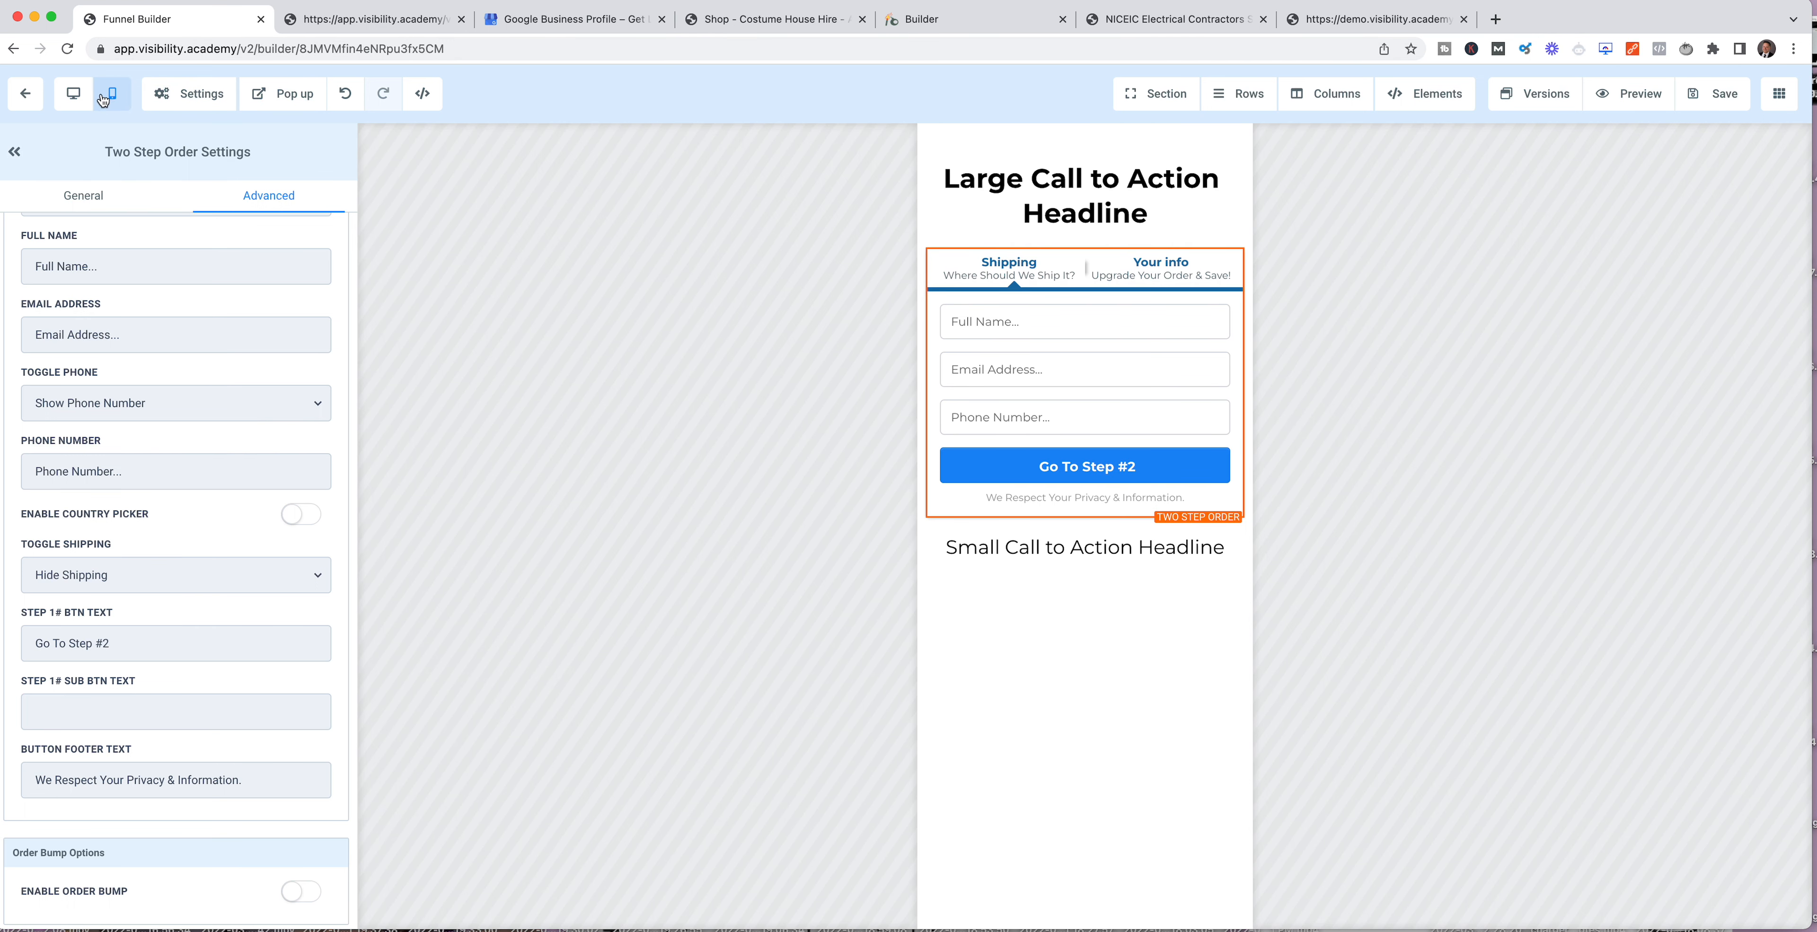
left_click(73, 94)
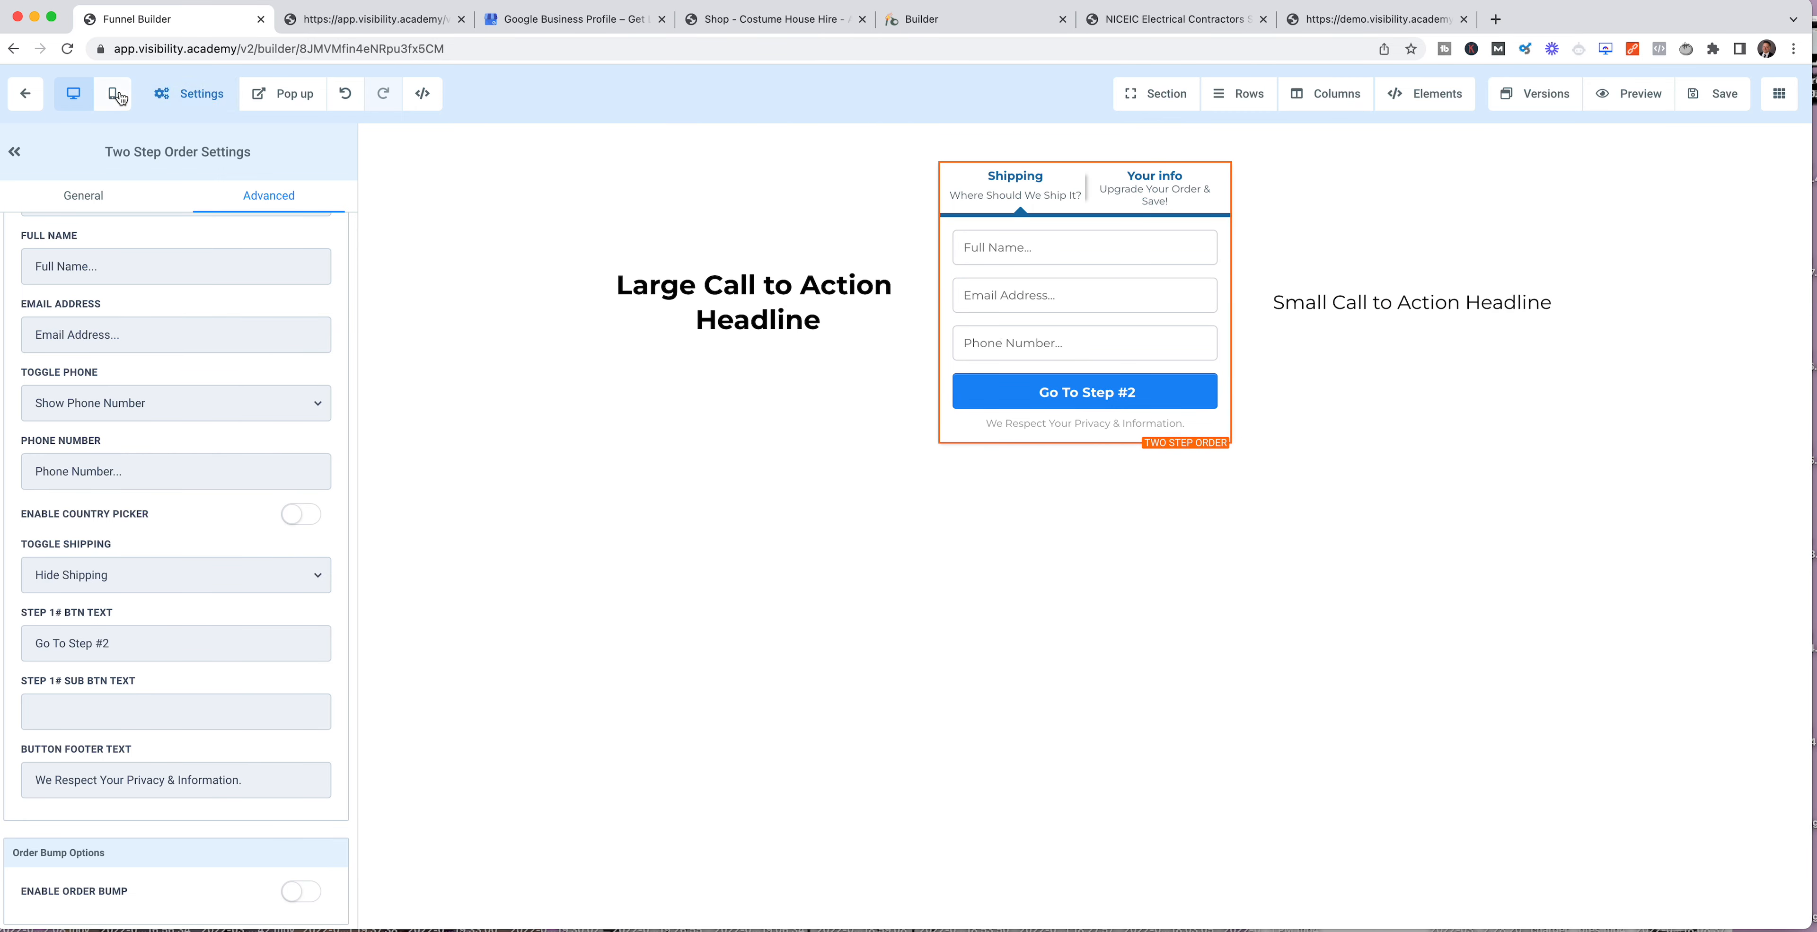
left_click(25, 93)
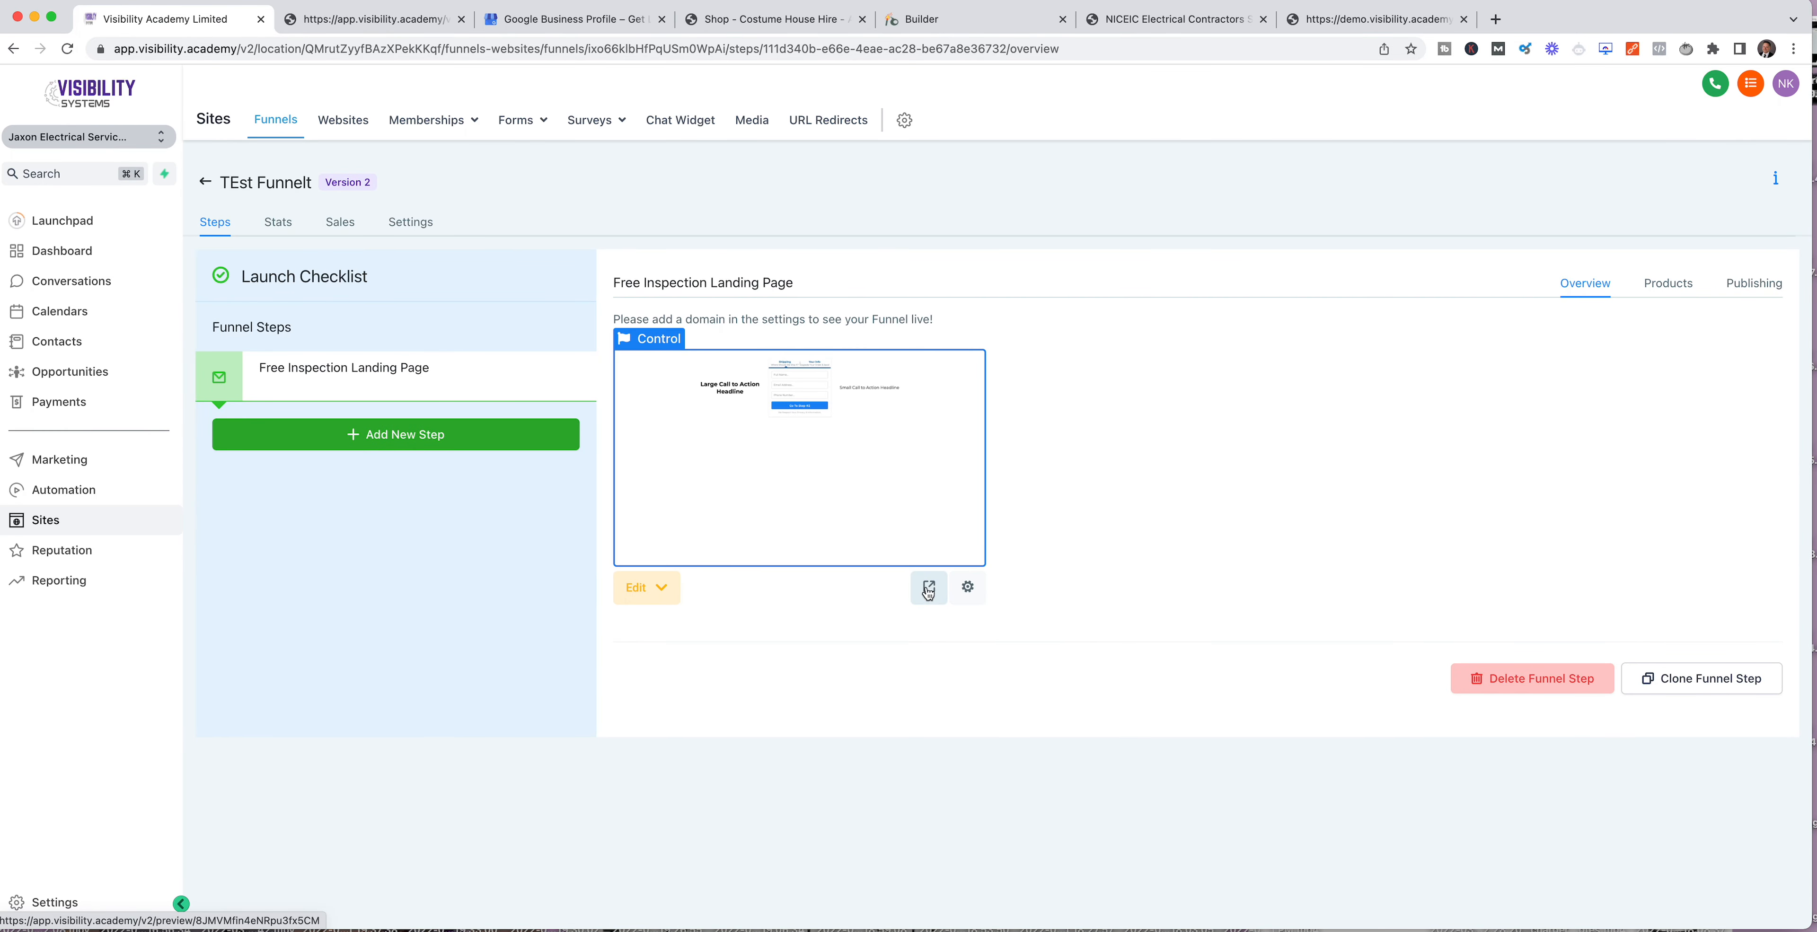
left_click(928, 592)
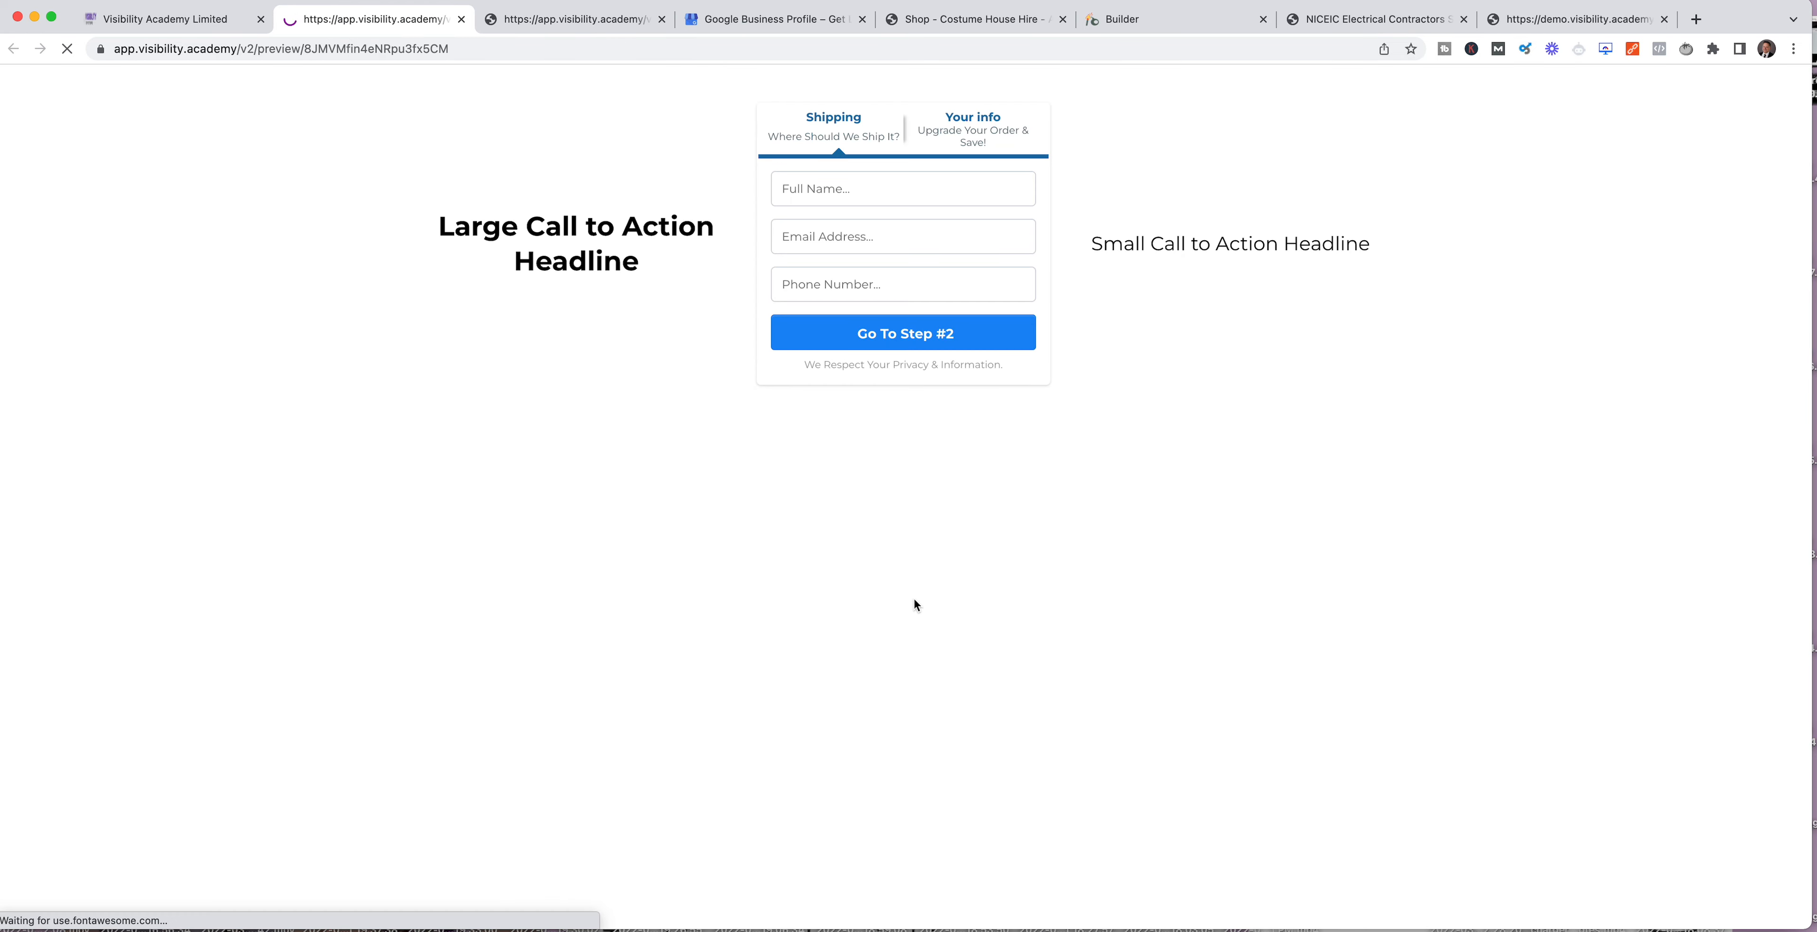
Step: Fill in the preview order form with the customer's full name, phone number and e-mail, and proceed to step 2
left_click(843, 189)
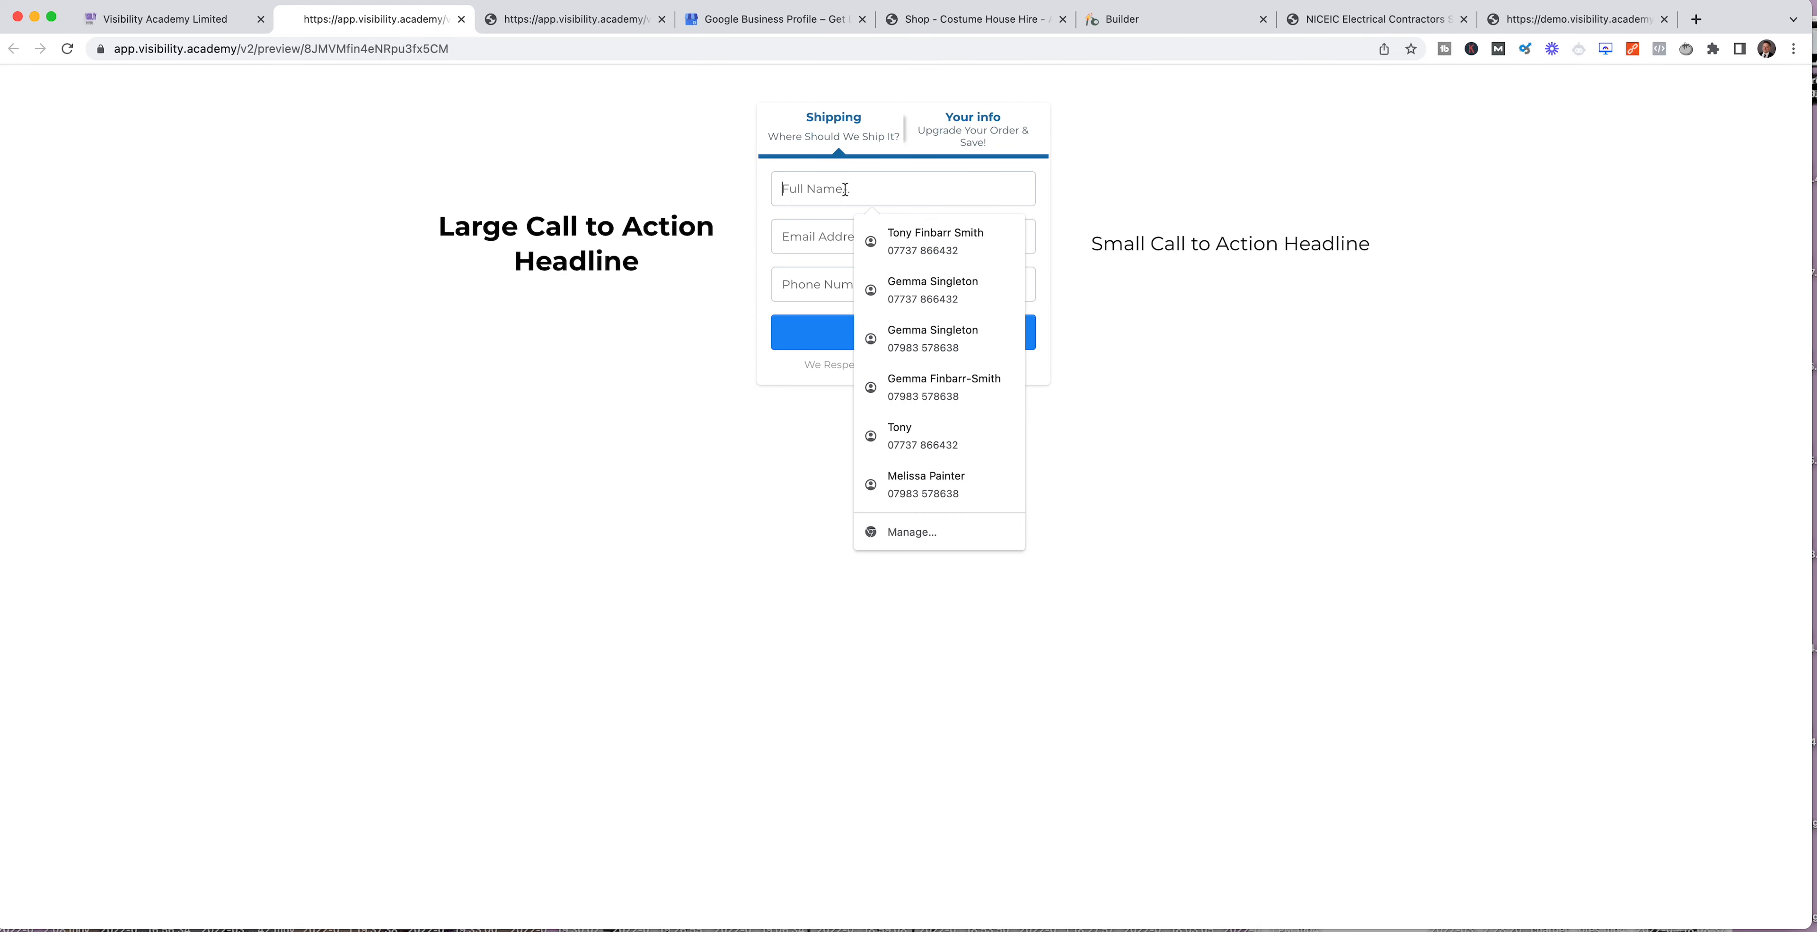
left_click(890, 237)
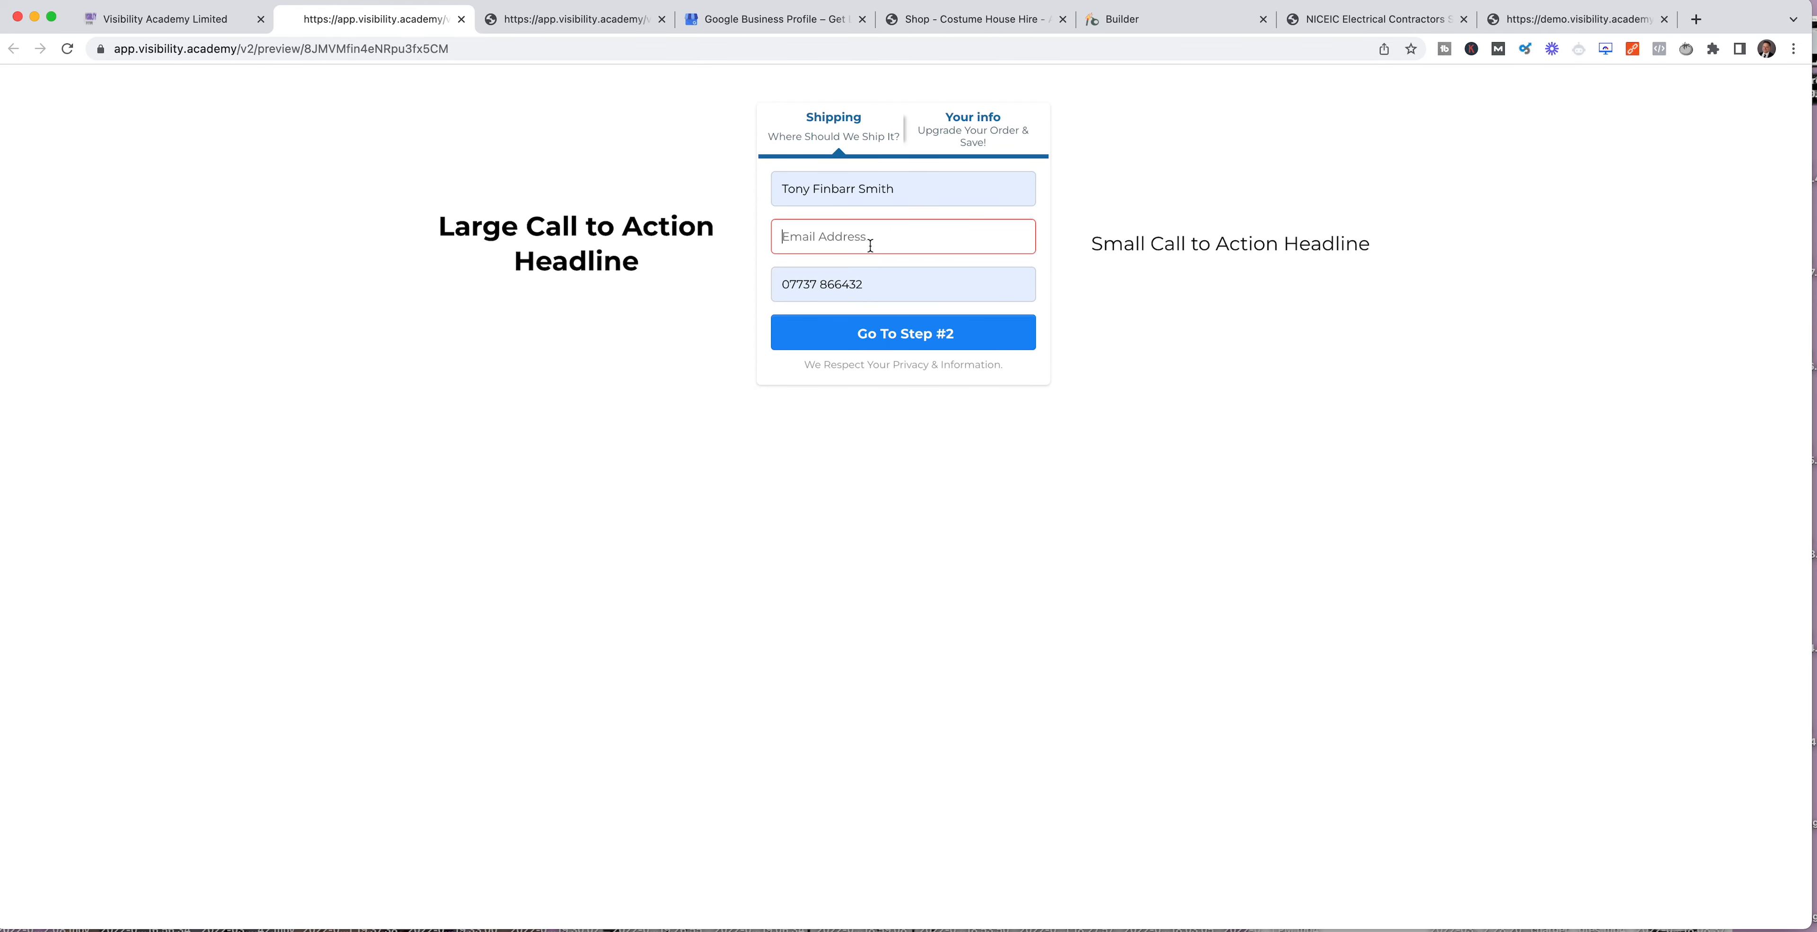
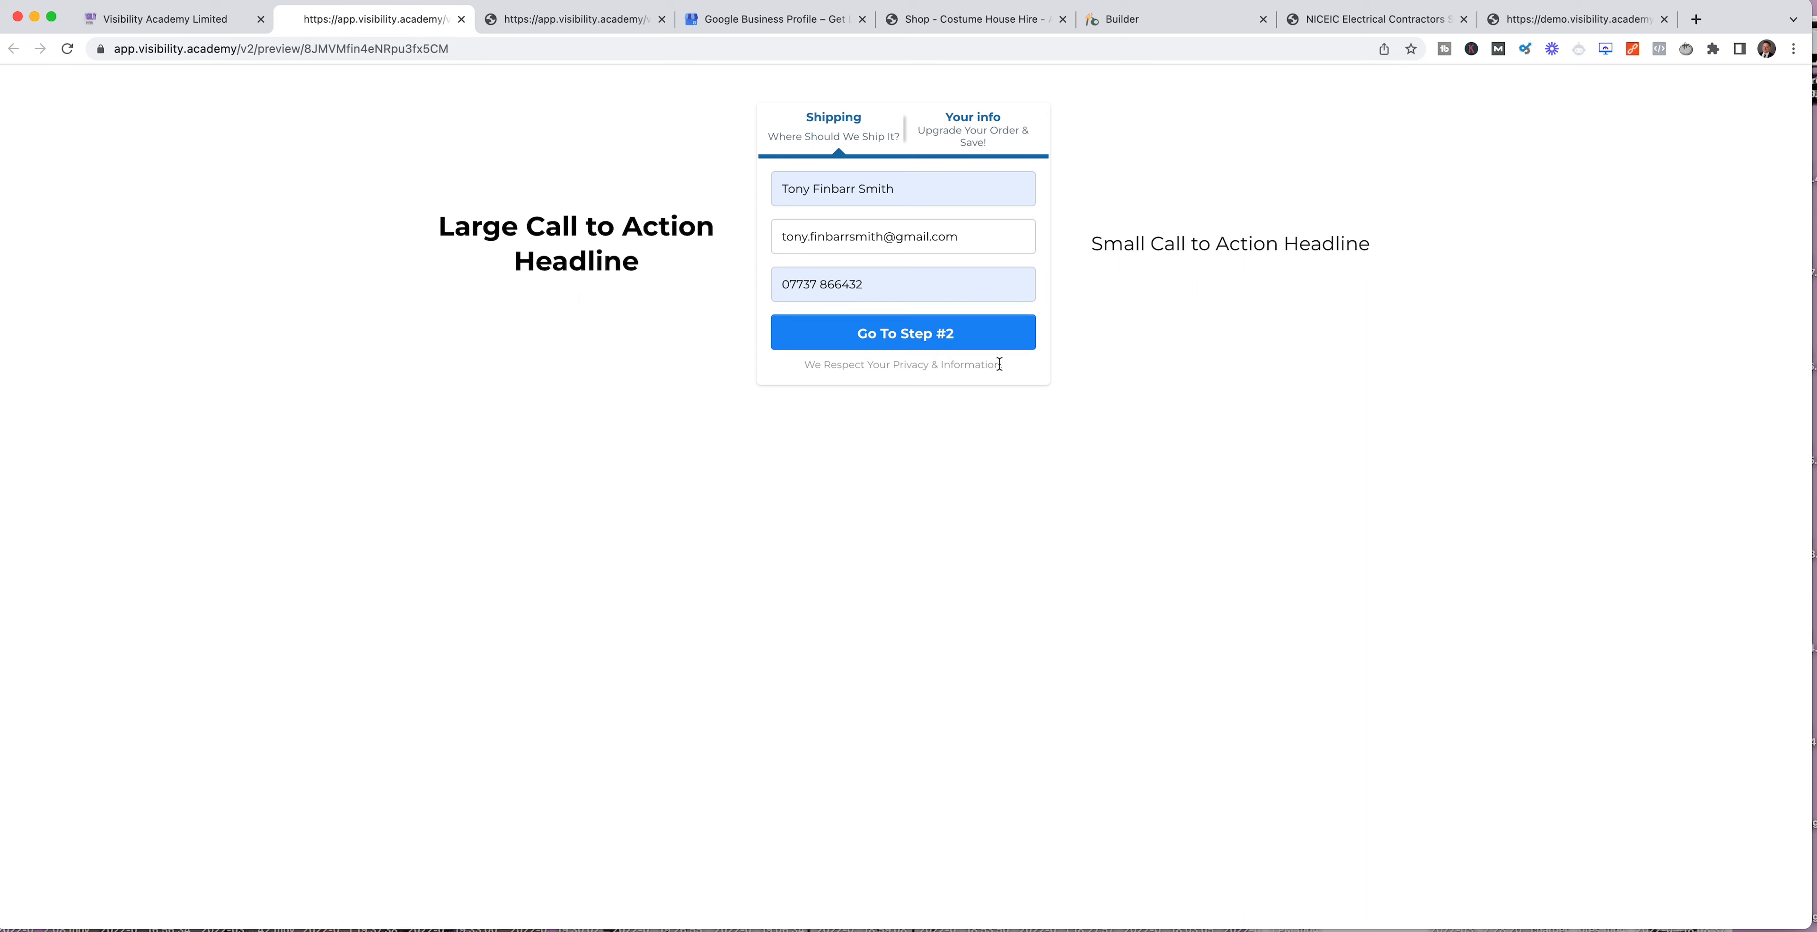
left_click(926, 339)
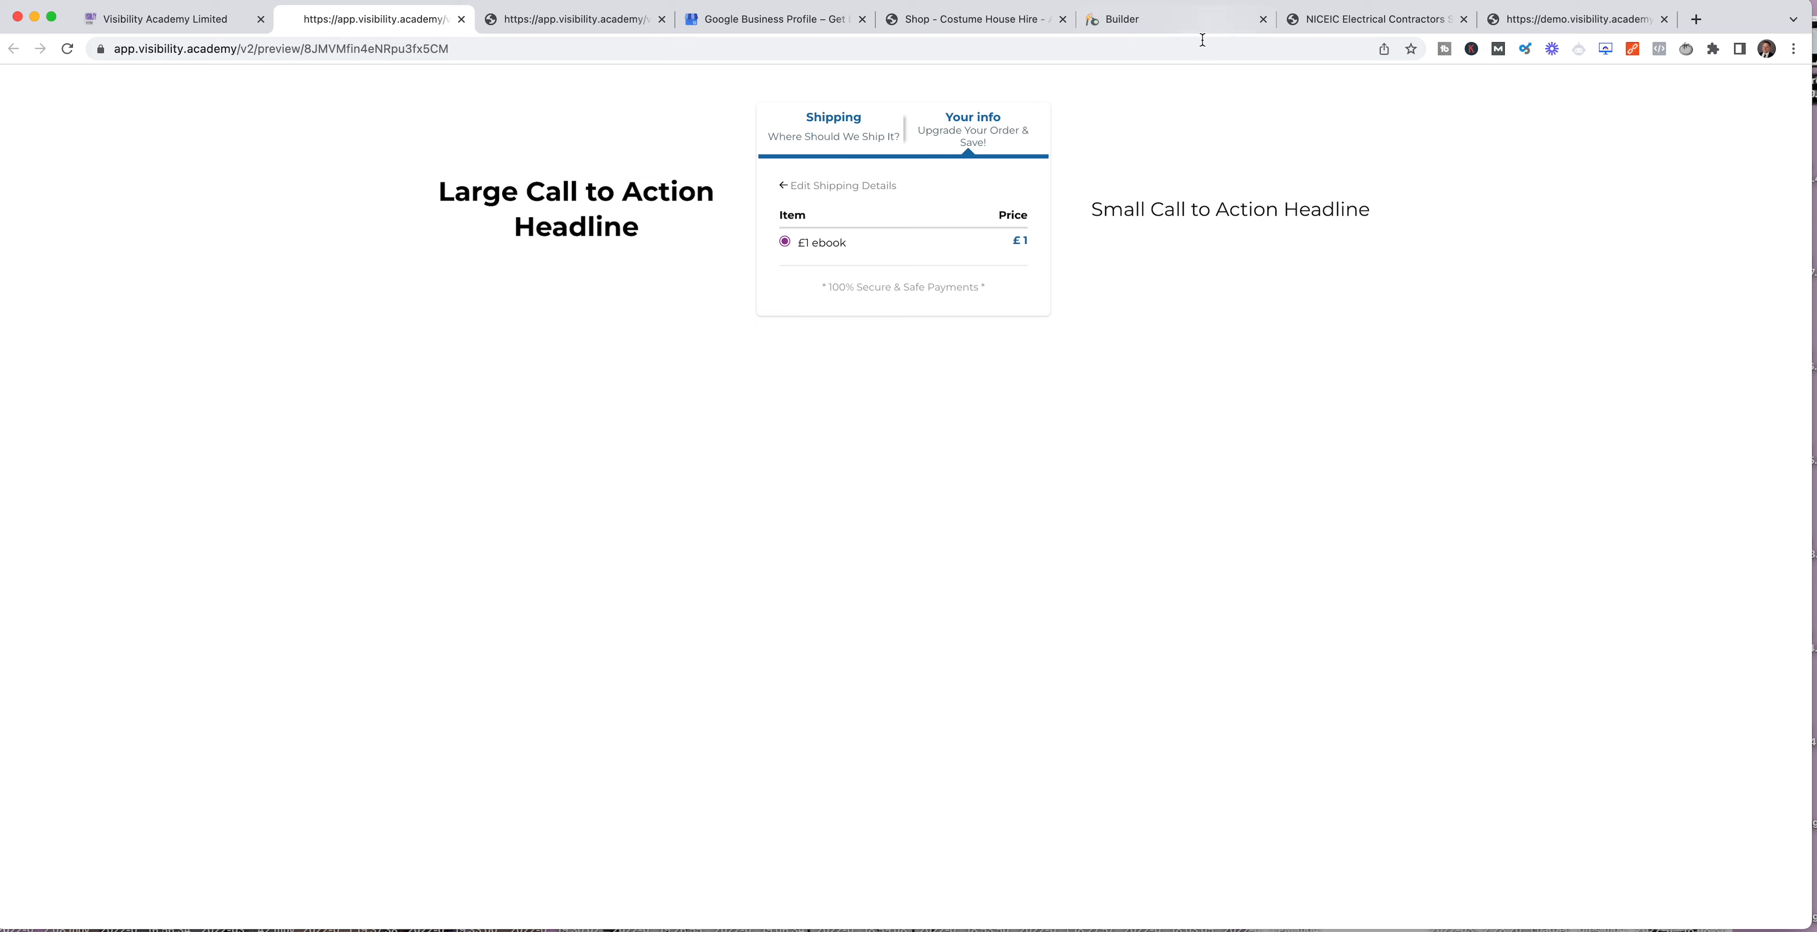
Step: Switch to the demo site's browser tab and open demo.visibility.academy/join
left_click(606, 24)
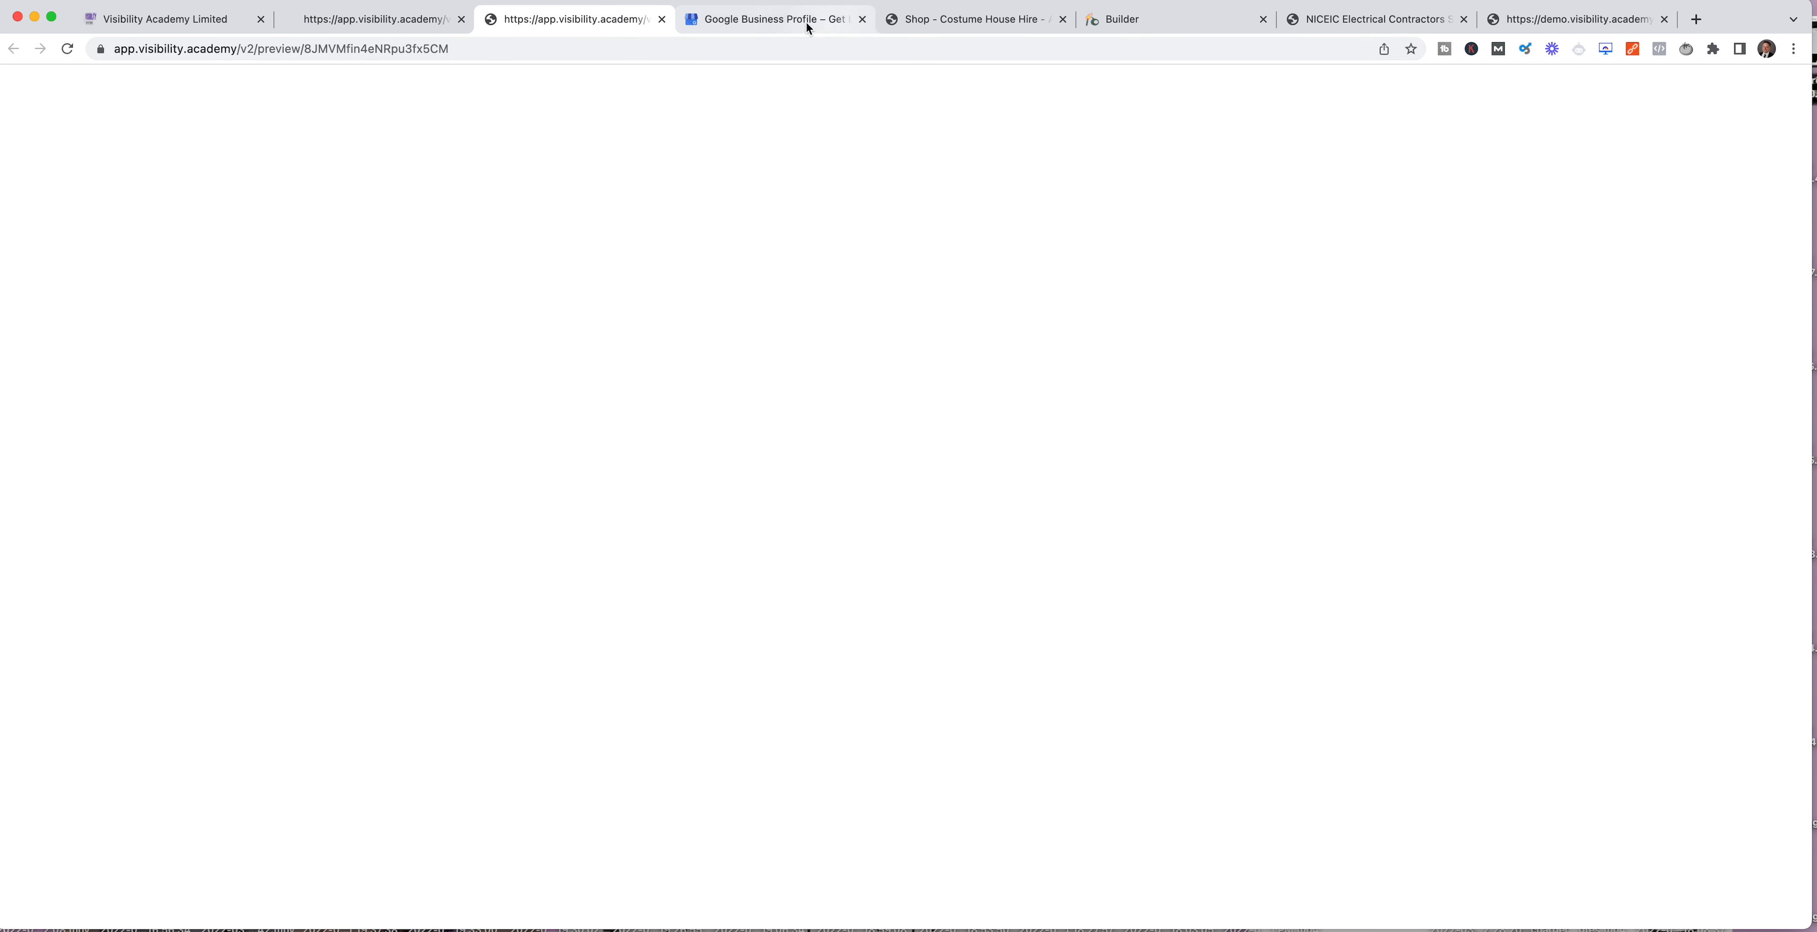
left_click(1561, 22)
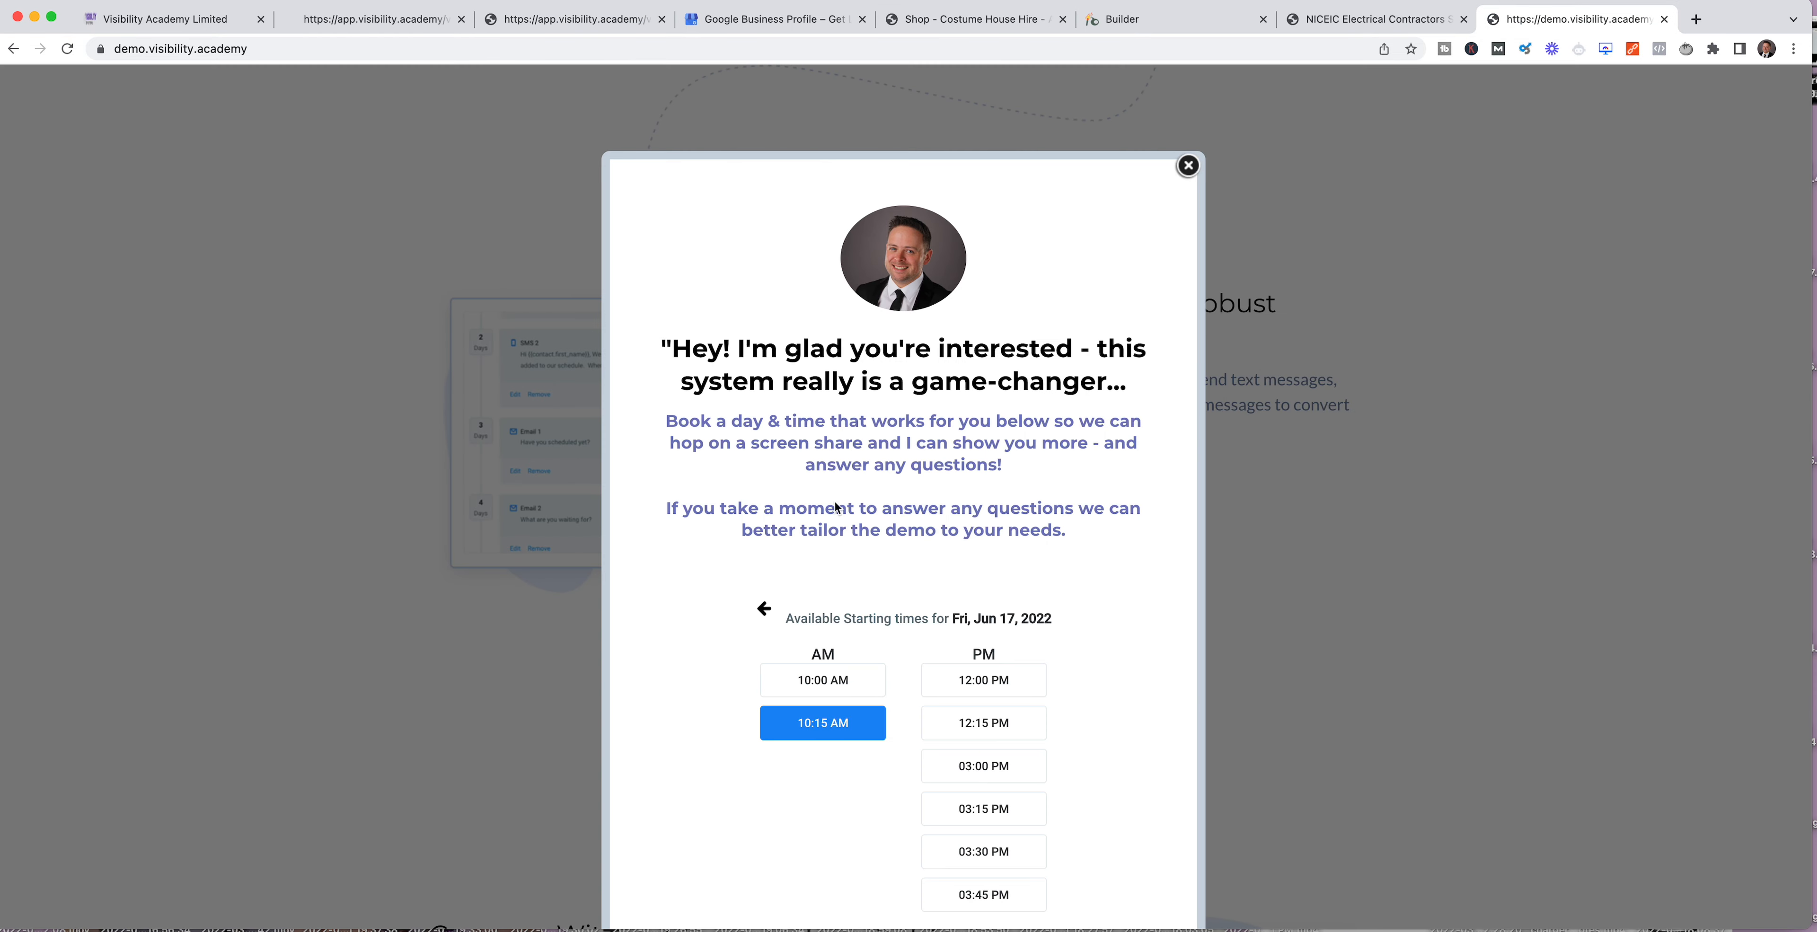
left_click(330, 48)
left_click(357, 46)
type("/join")
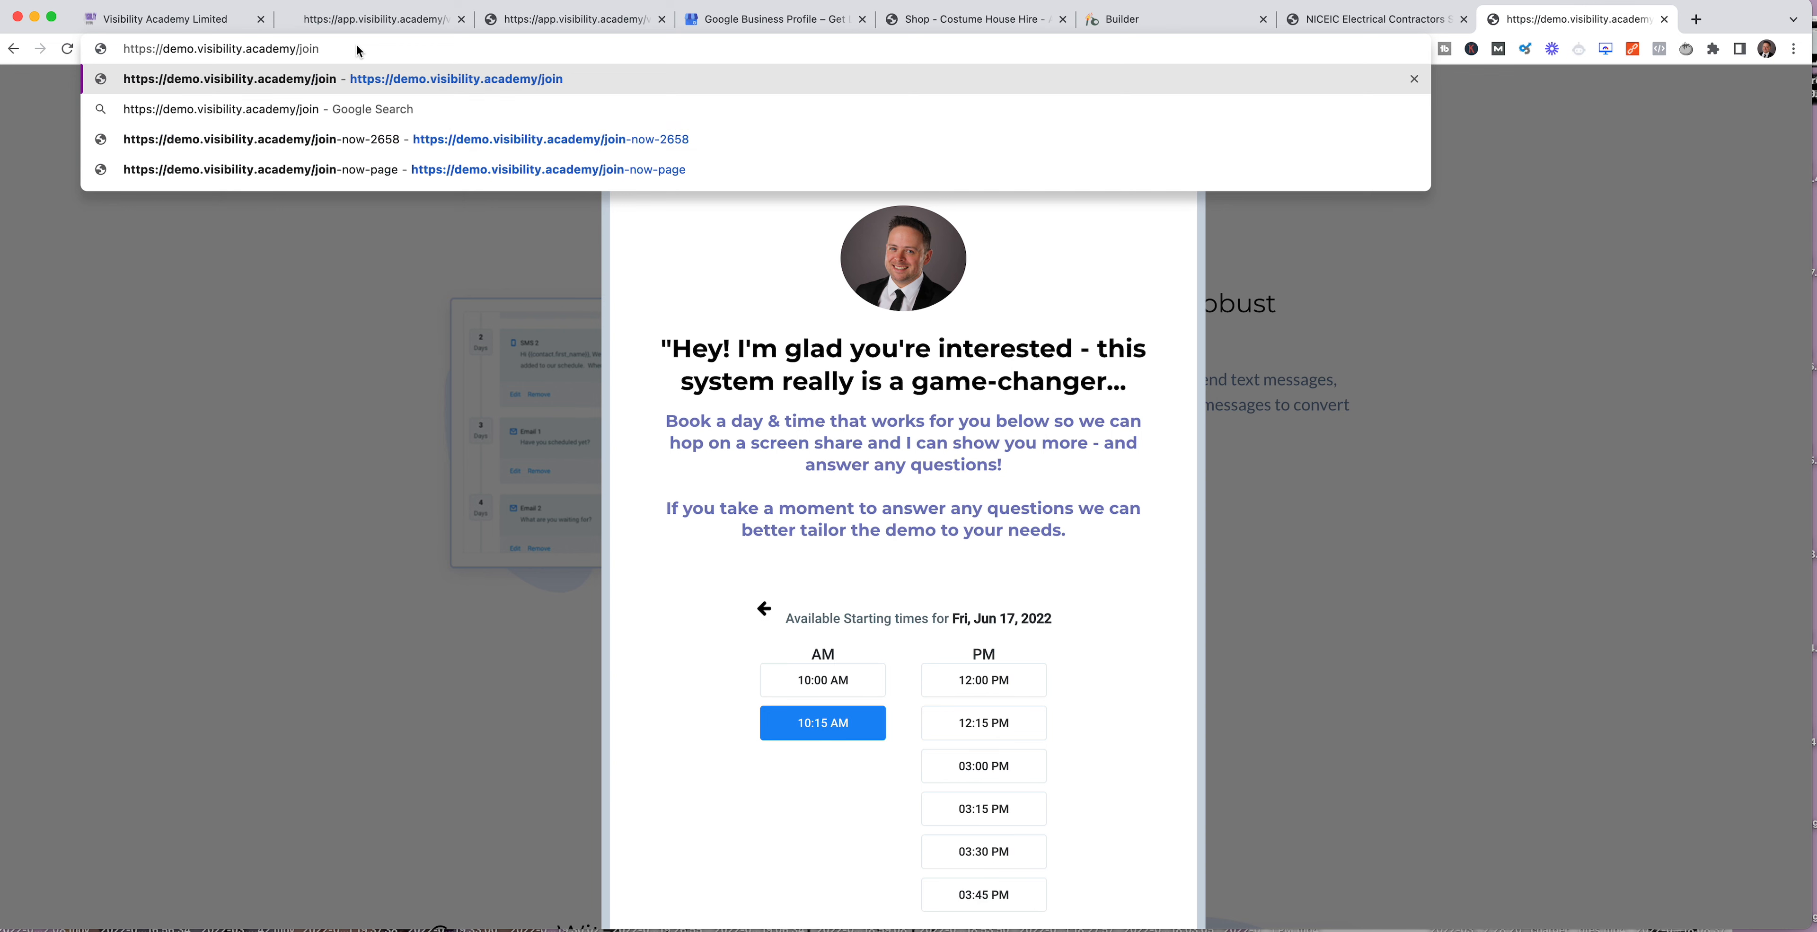
key("Return")
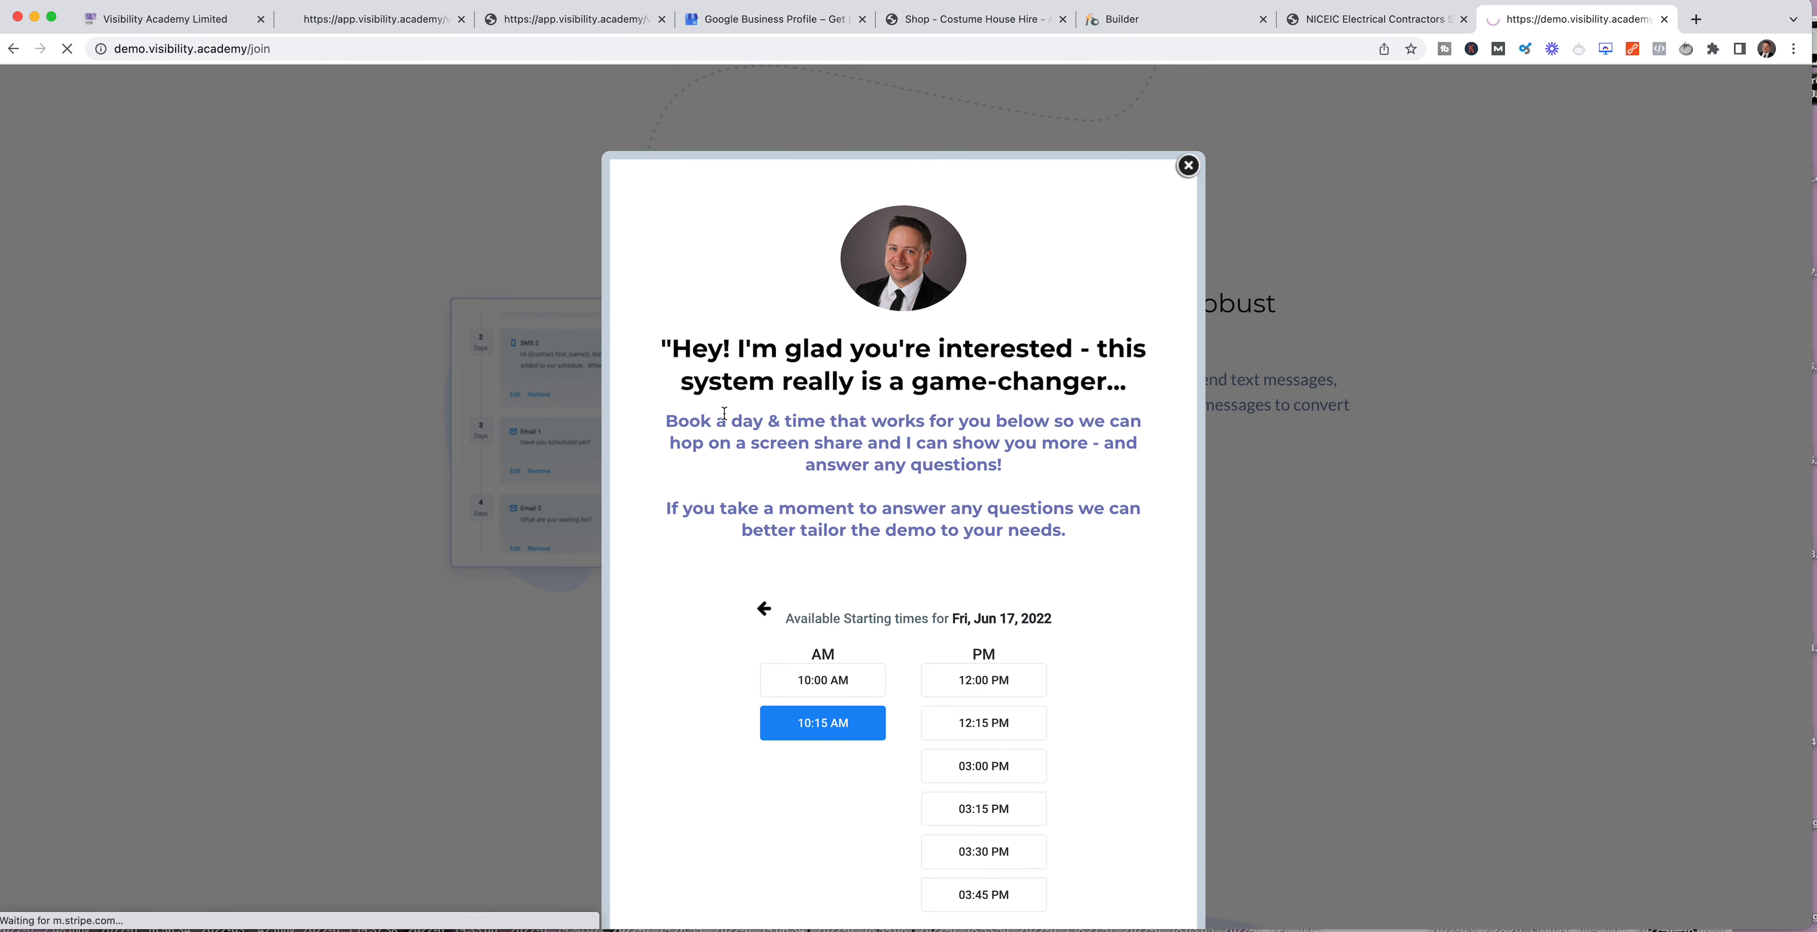
Step: Dismiss the booking popup on the demo page and open the order page for the £97 Month to Month package
left_click(1188, 166)
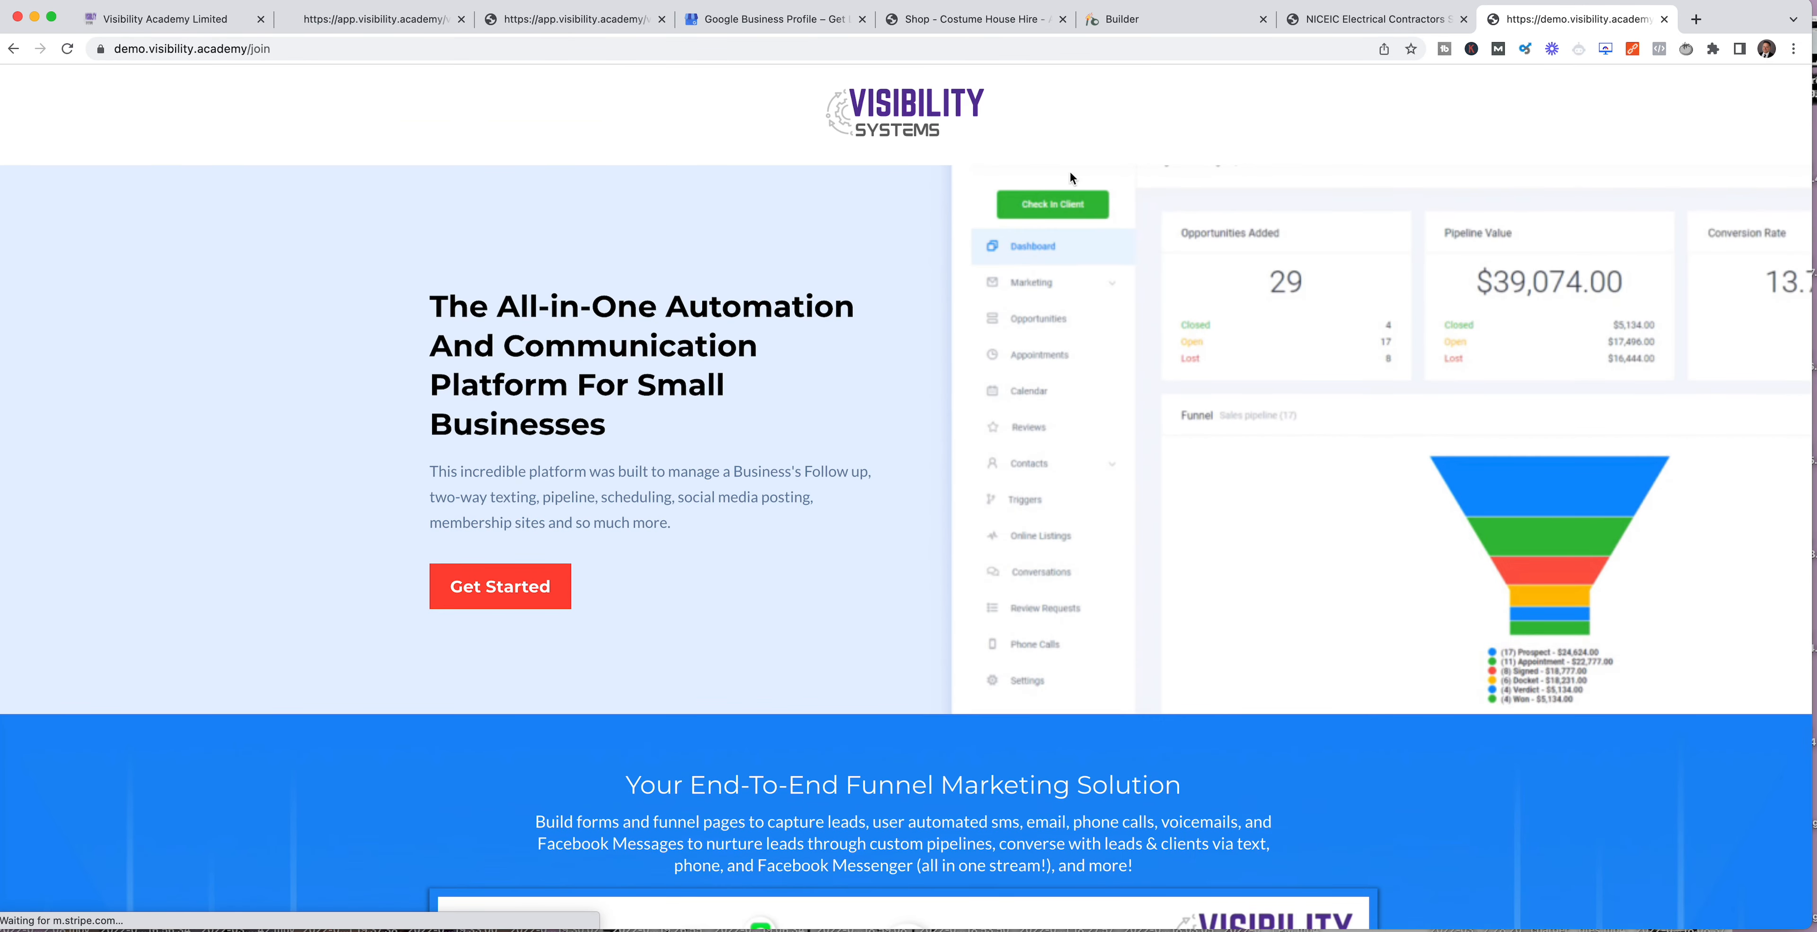
left_click(530, 588)
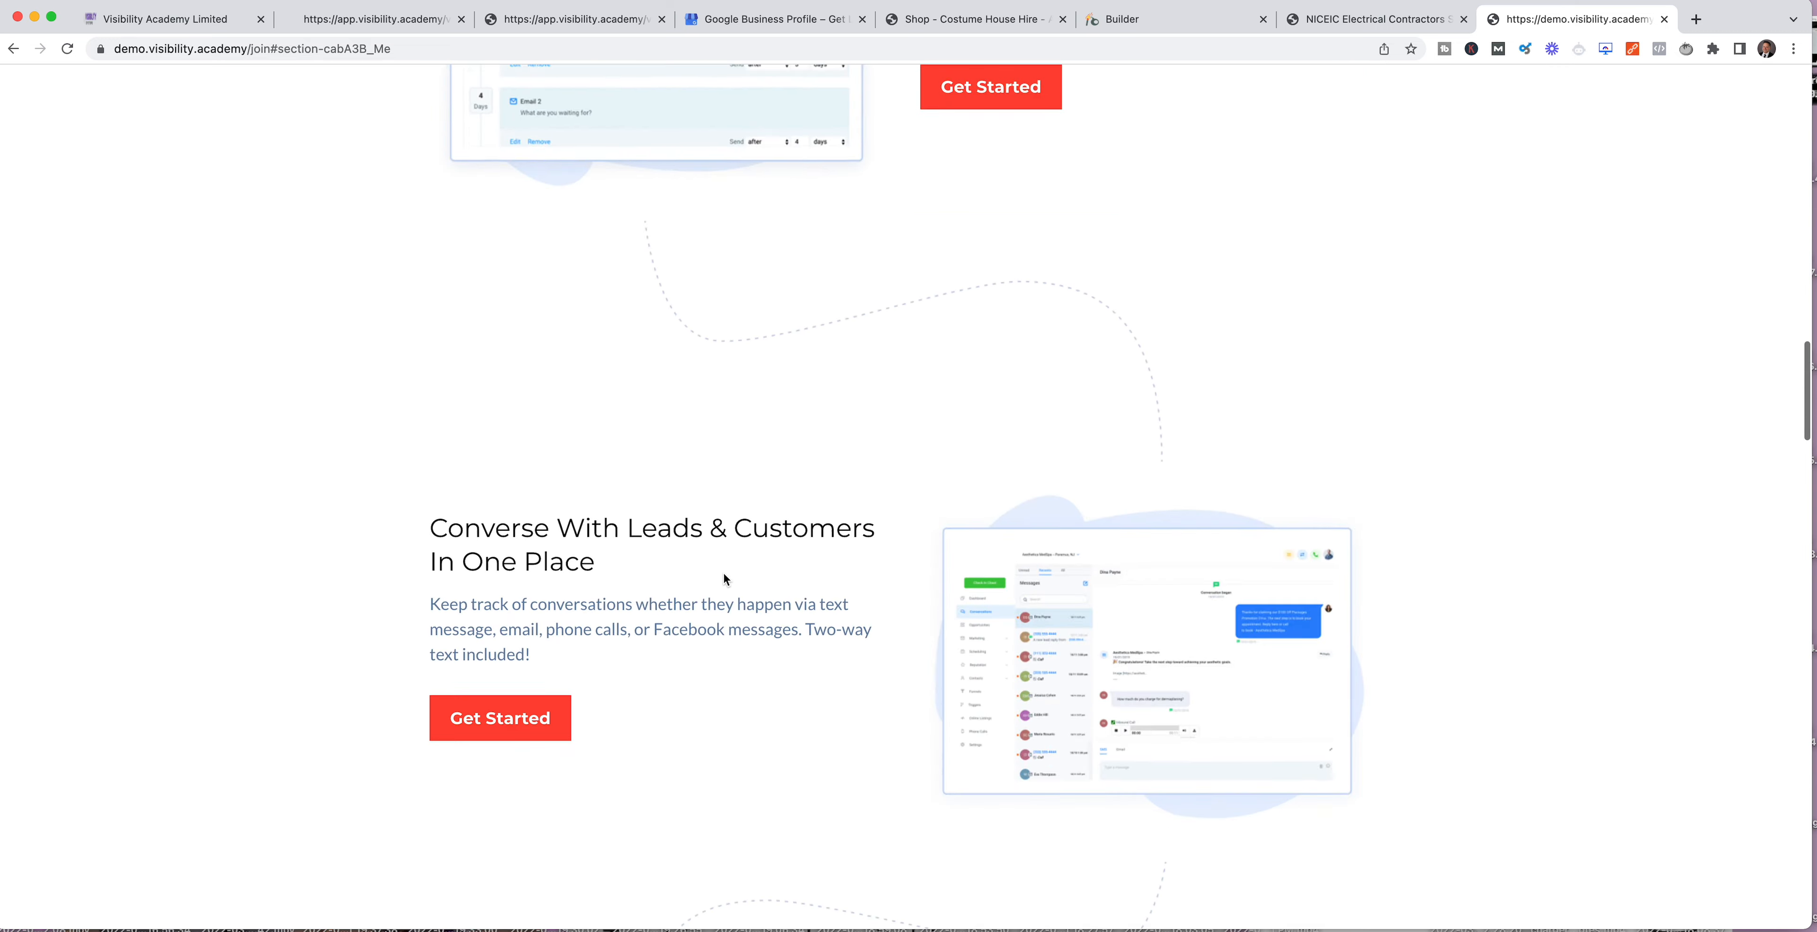
scroll(710, 572, "up", 3)
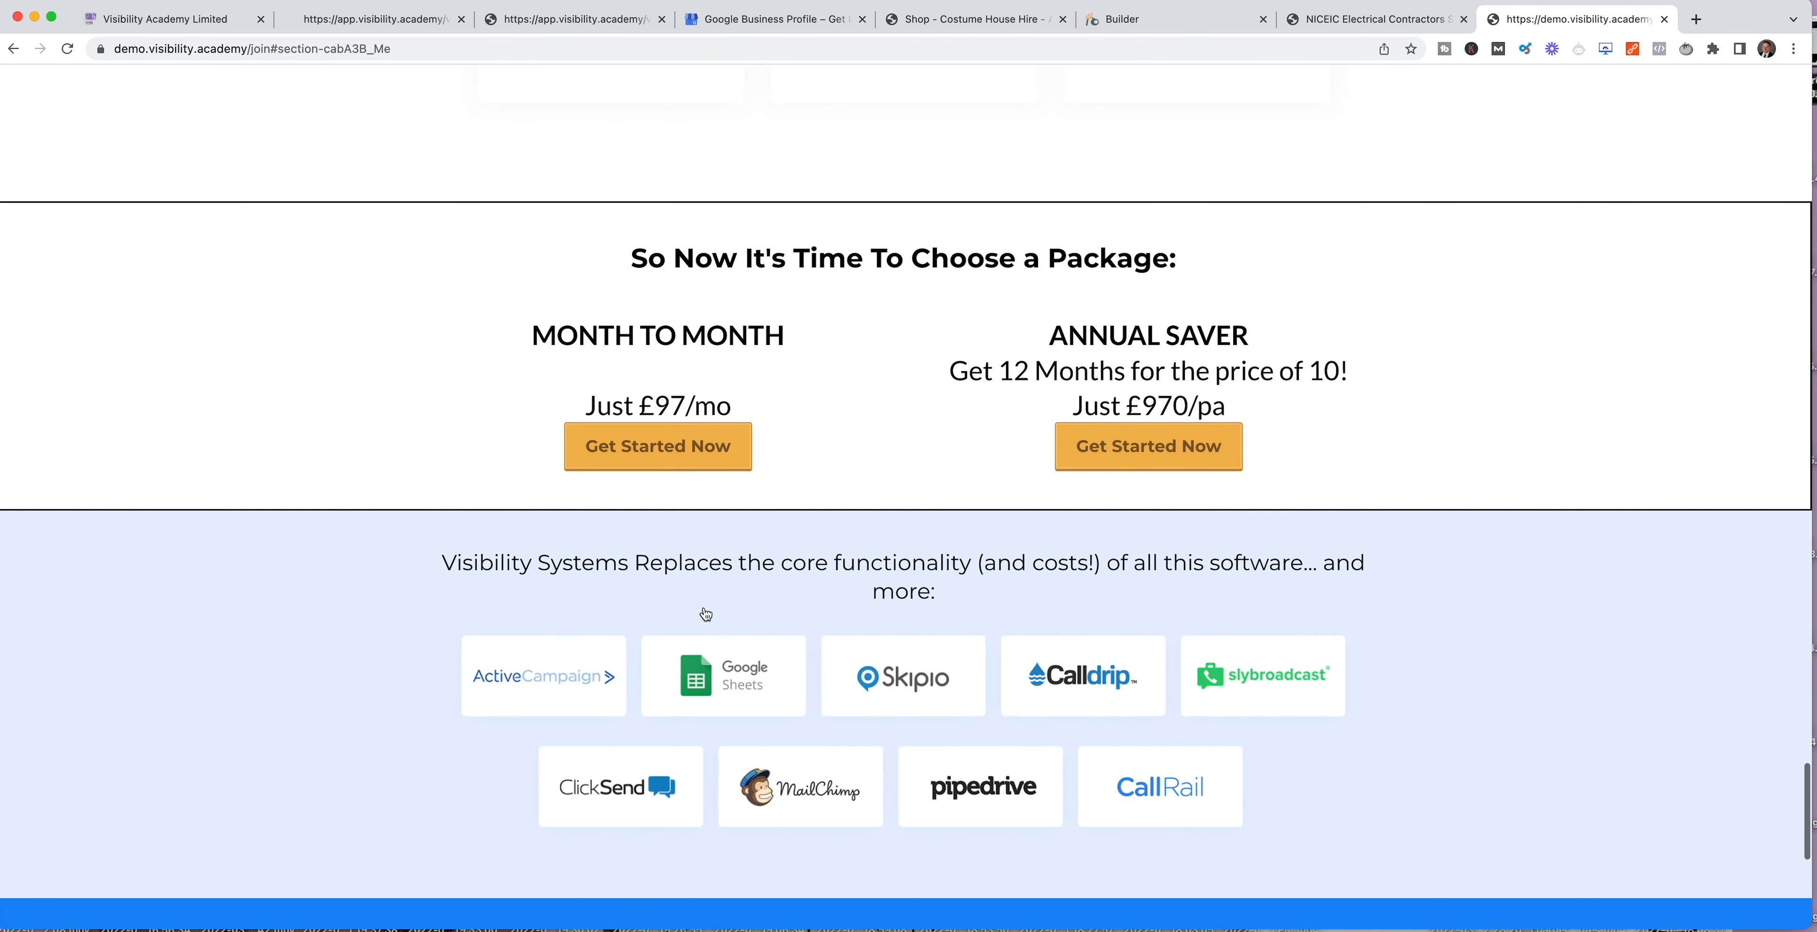
left_click(594, 450)
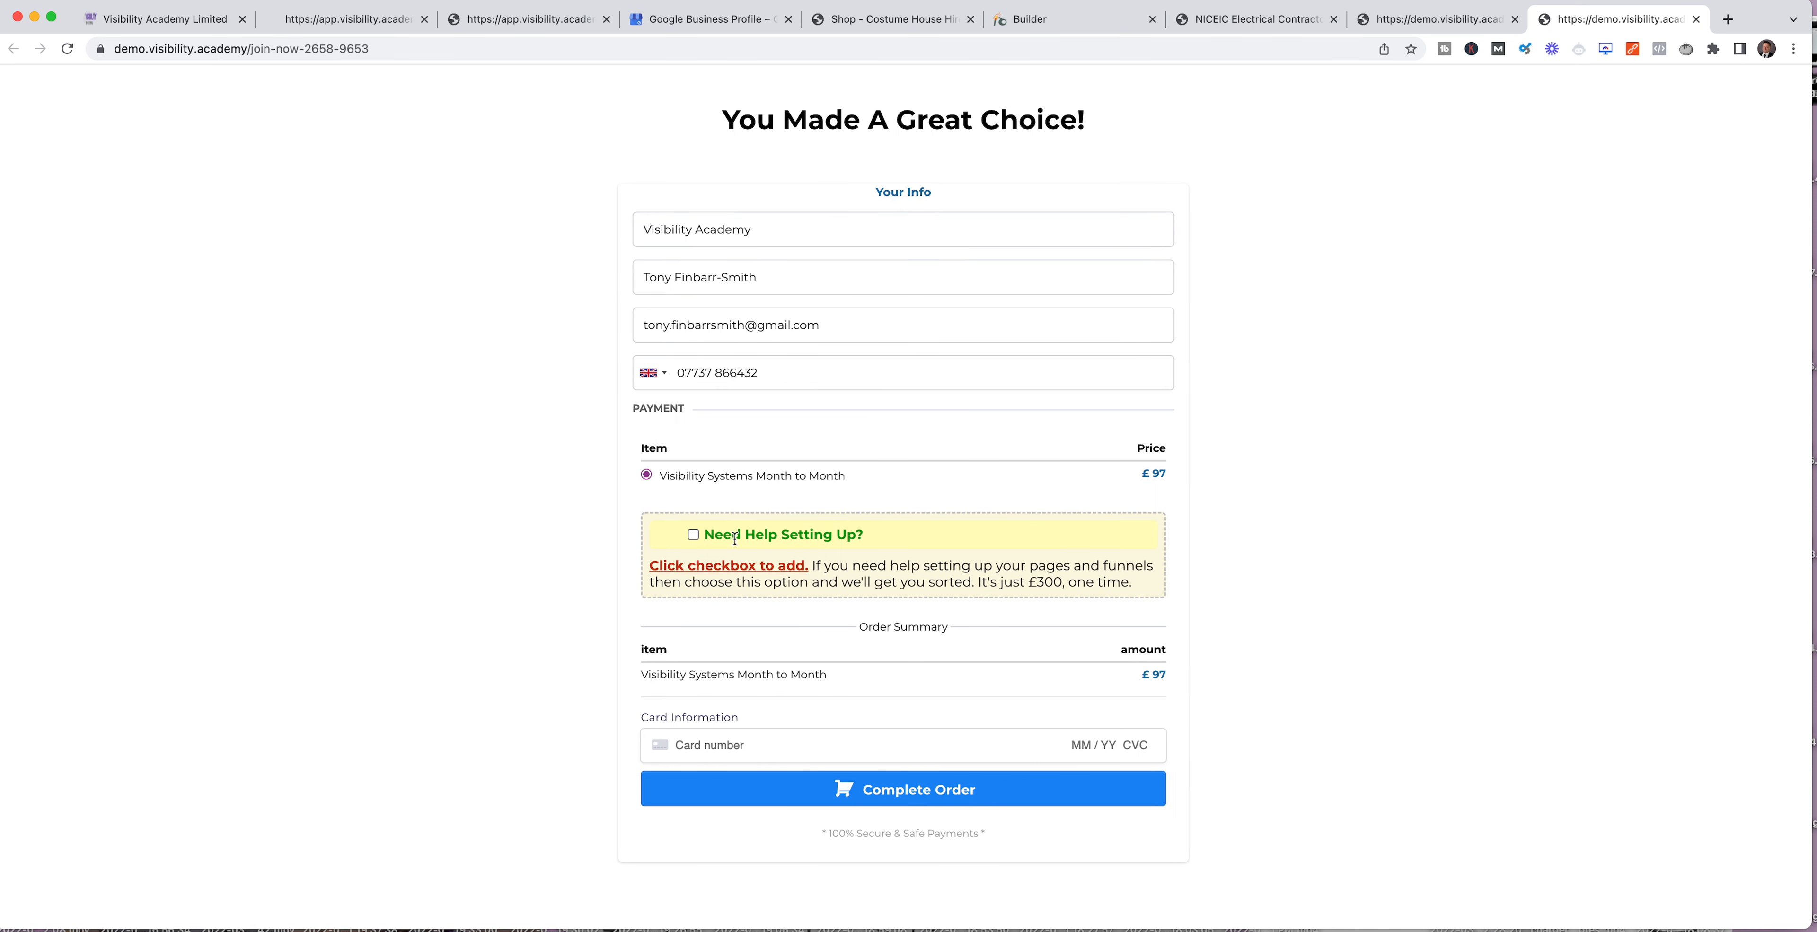
Step: Test the "Need Help Setting Up?" order bump by adding it, examining both order summary items, and leaving it deselected
left_click(693, 535)
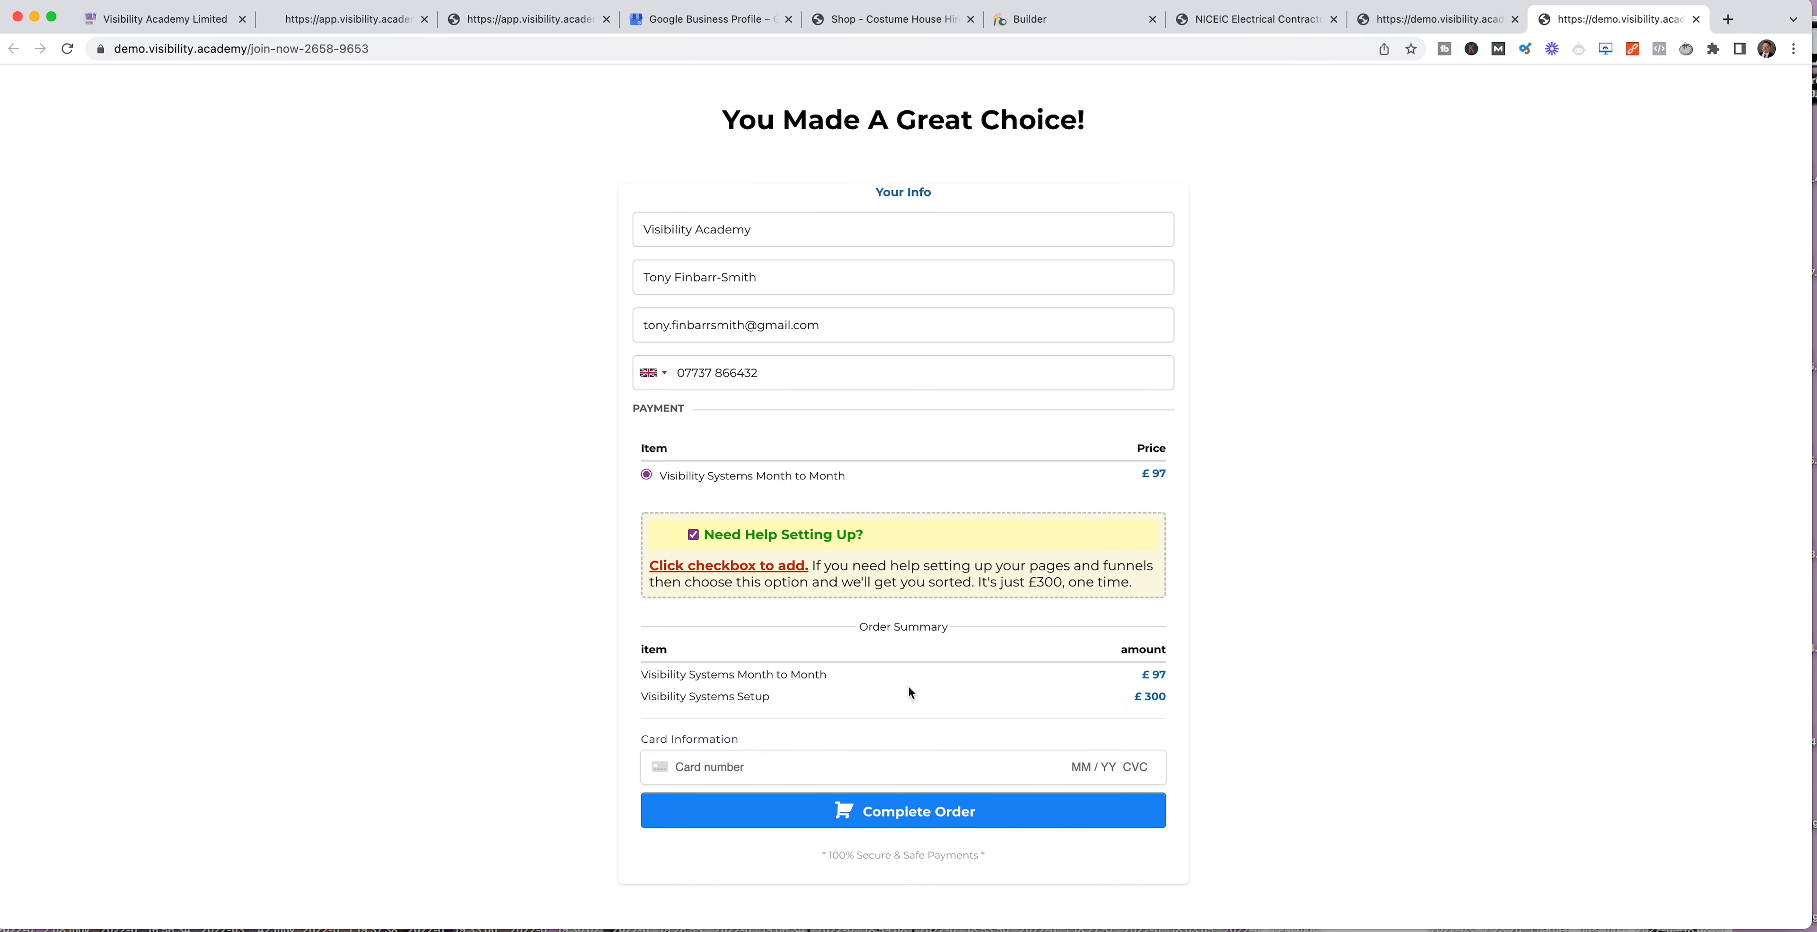
left_click_drag(840, 676, 580, 681)
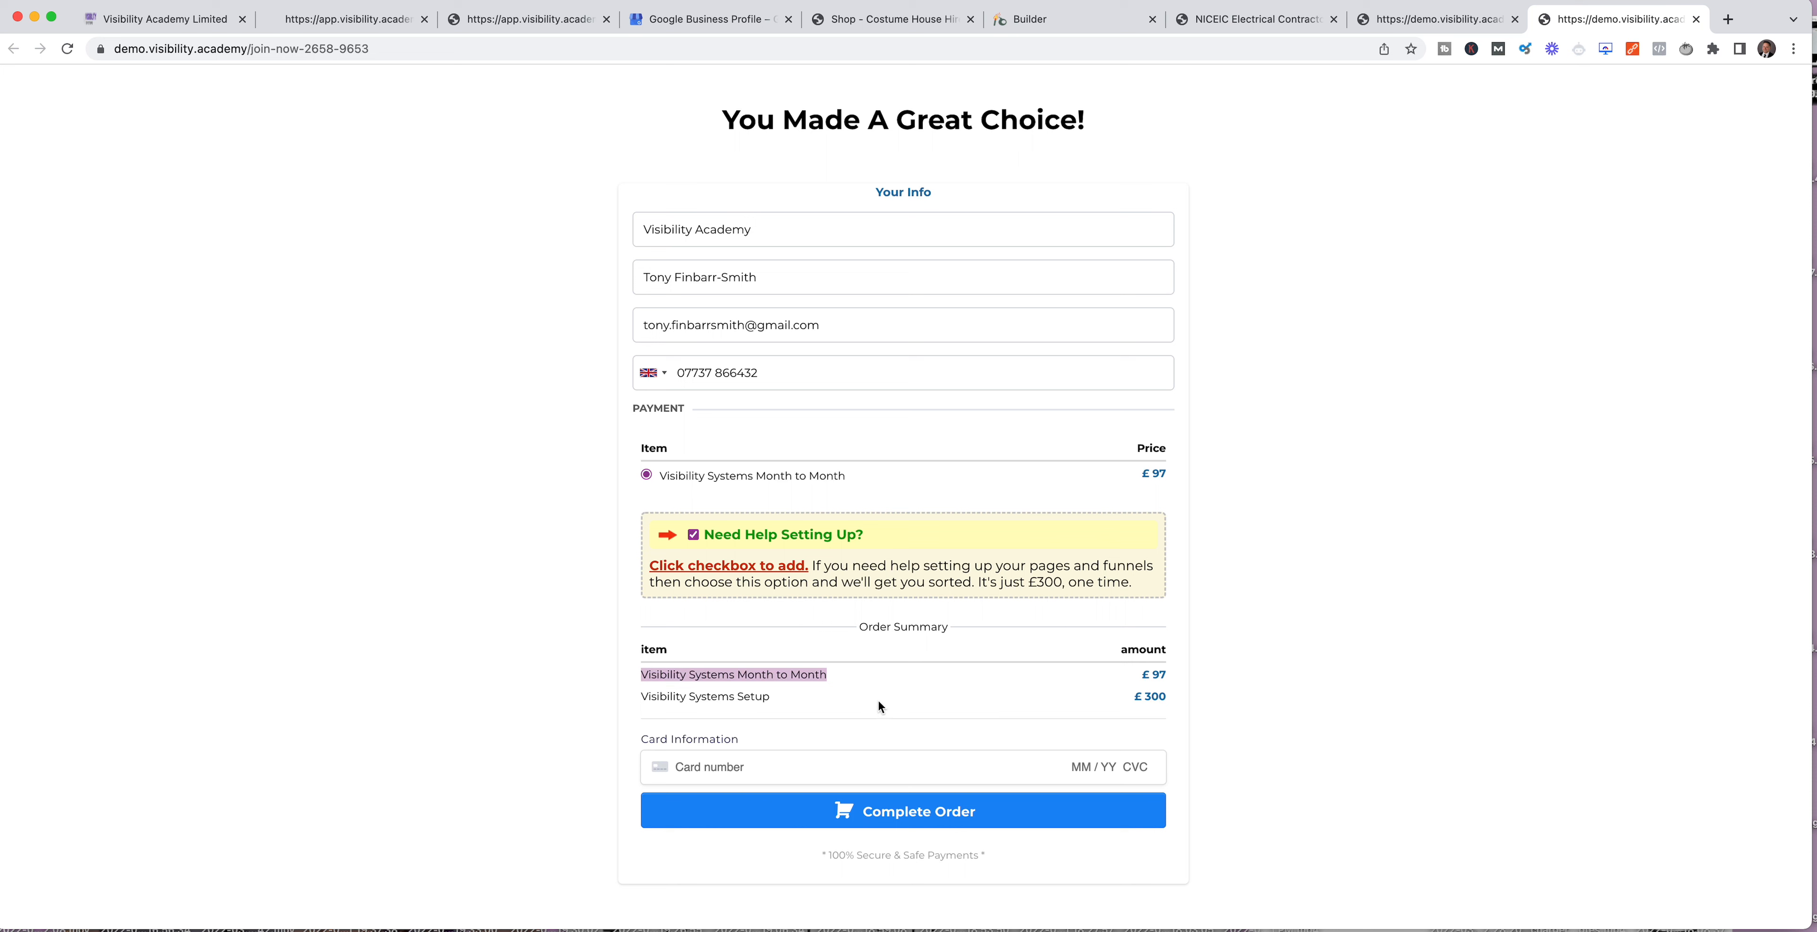
left_click_drag(880, 705, 624, 704)
left_click(993, 697)
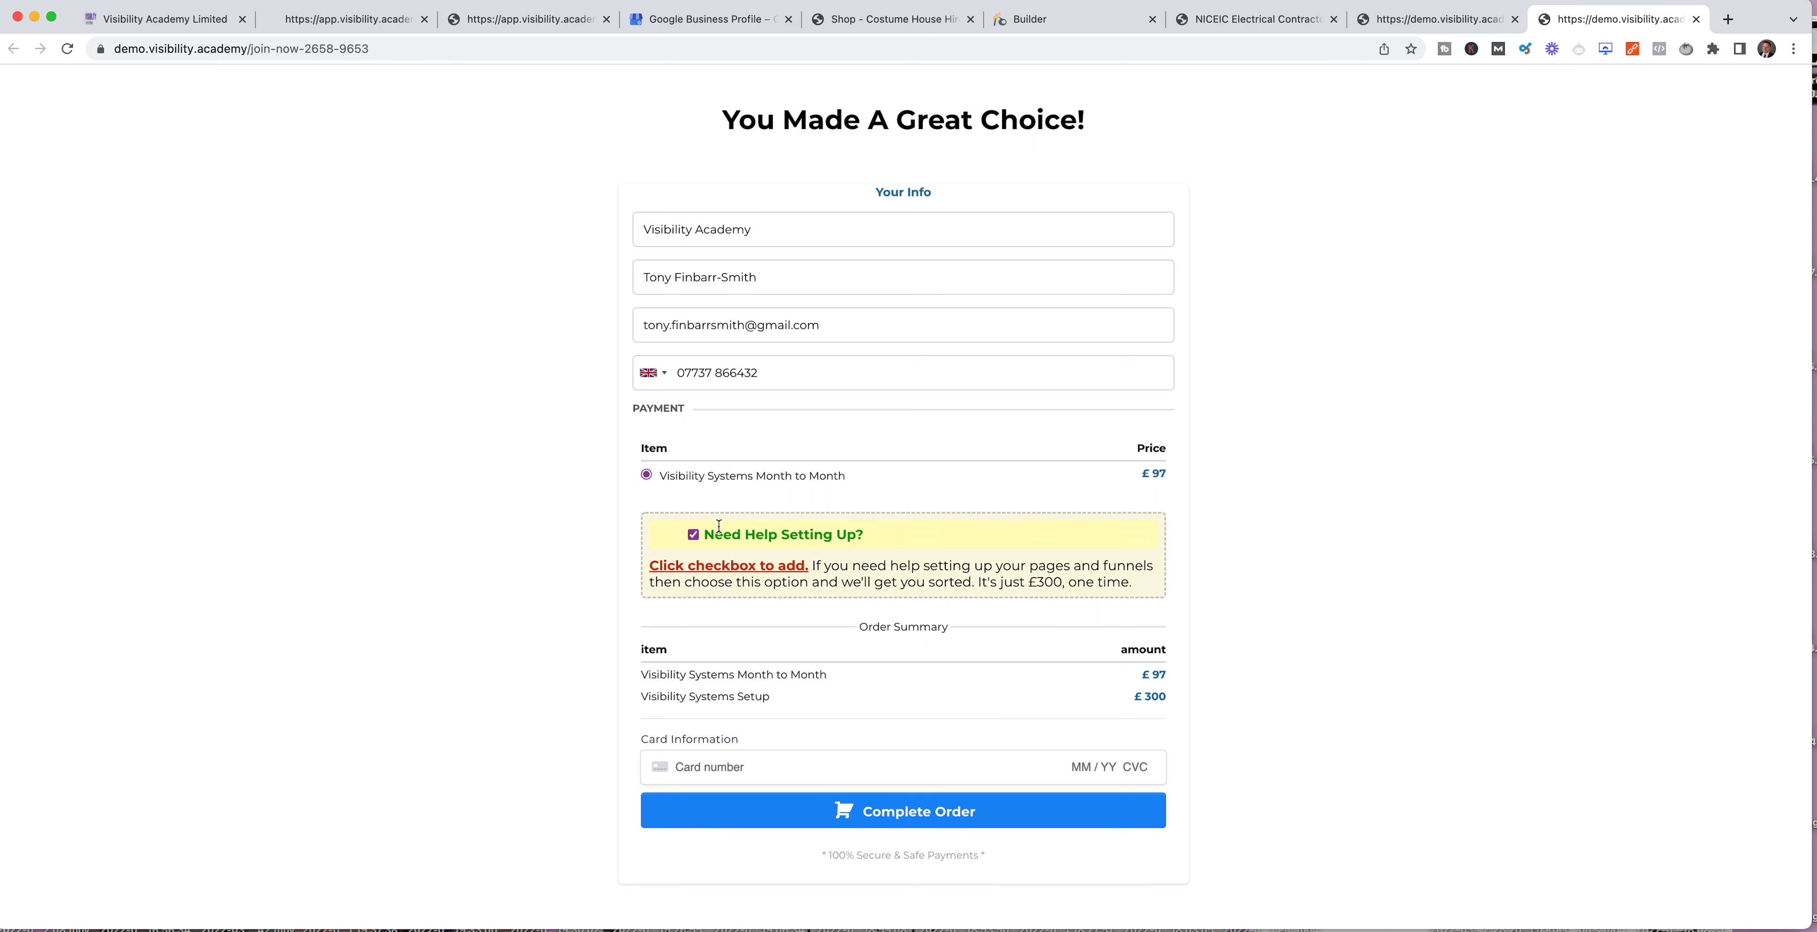
left_click(693, 535)
left_click(694, 534)
left_click(694, 535)
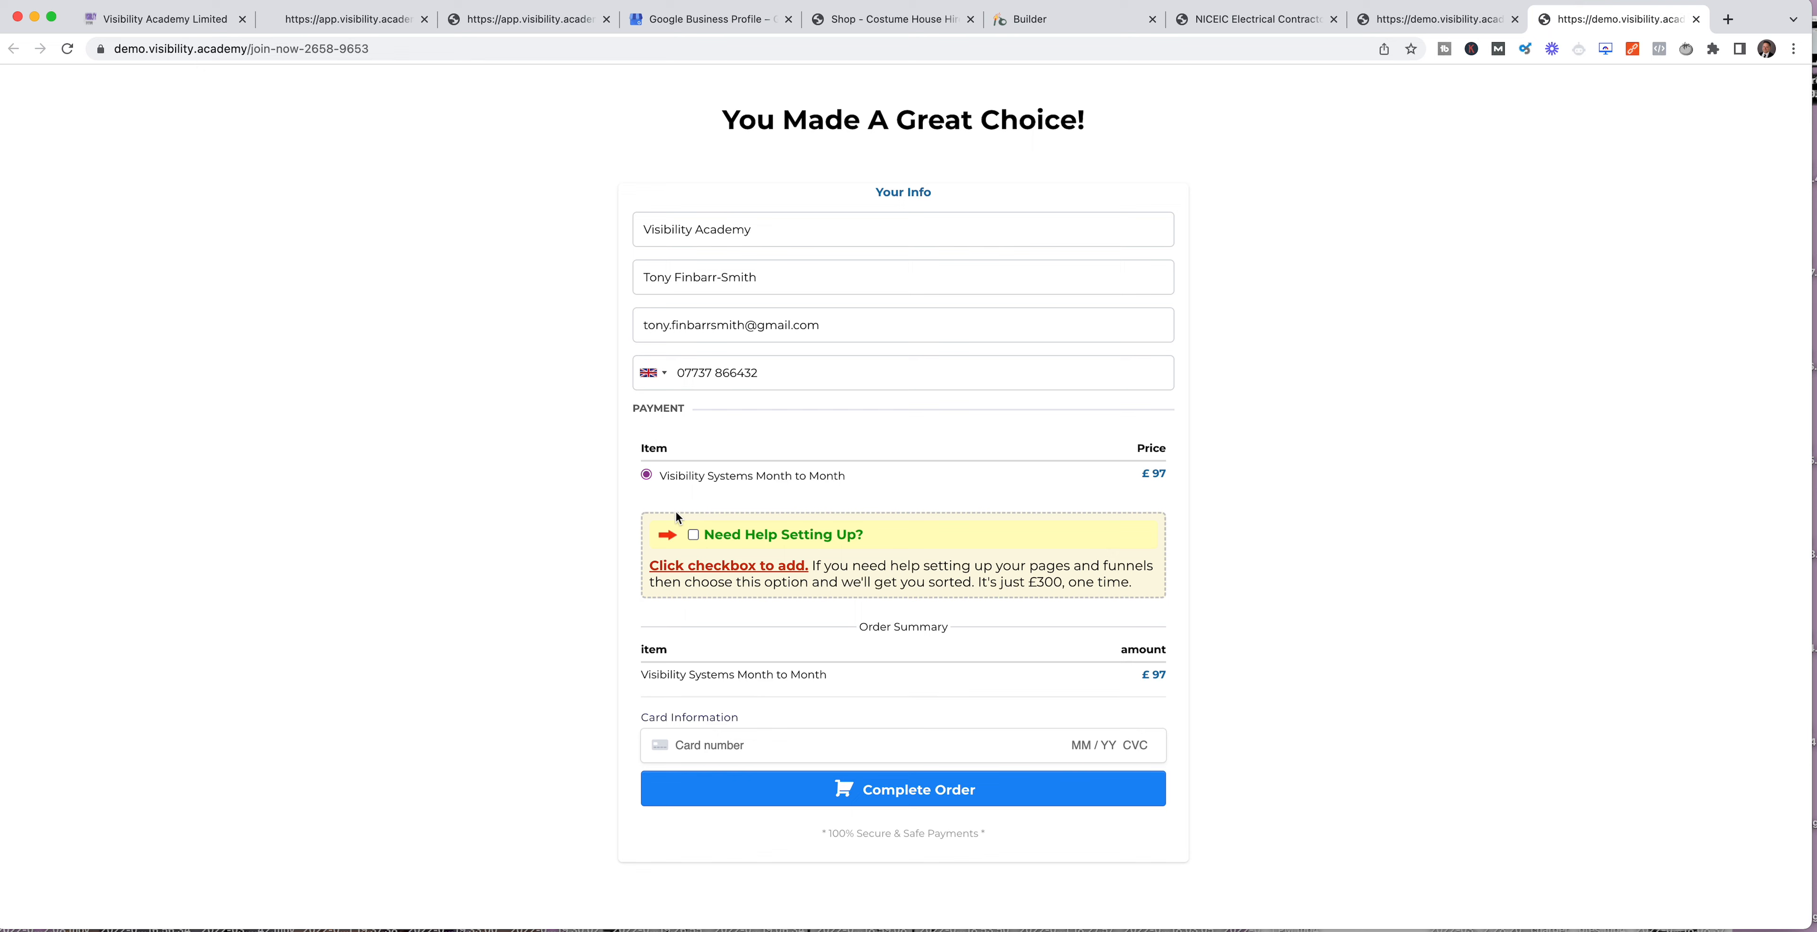
Step: Switch back to the Visibility Academy Limited browser tab and open the Websites section of Sites
left_click(148, 21)
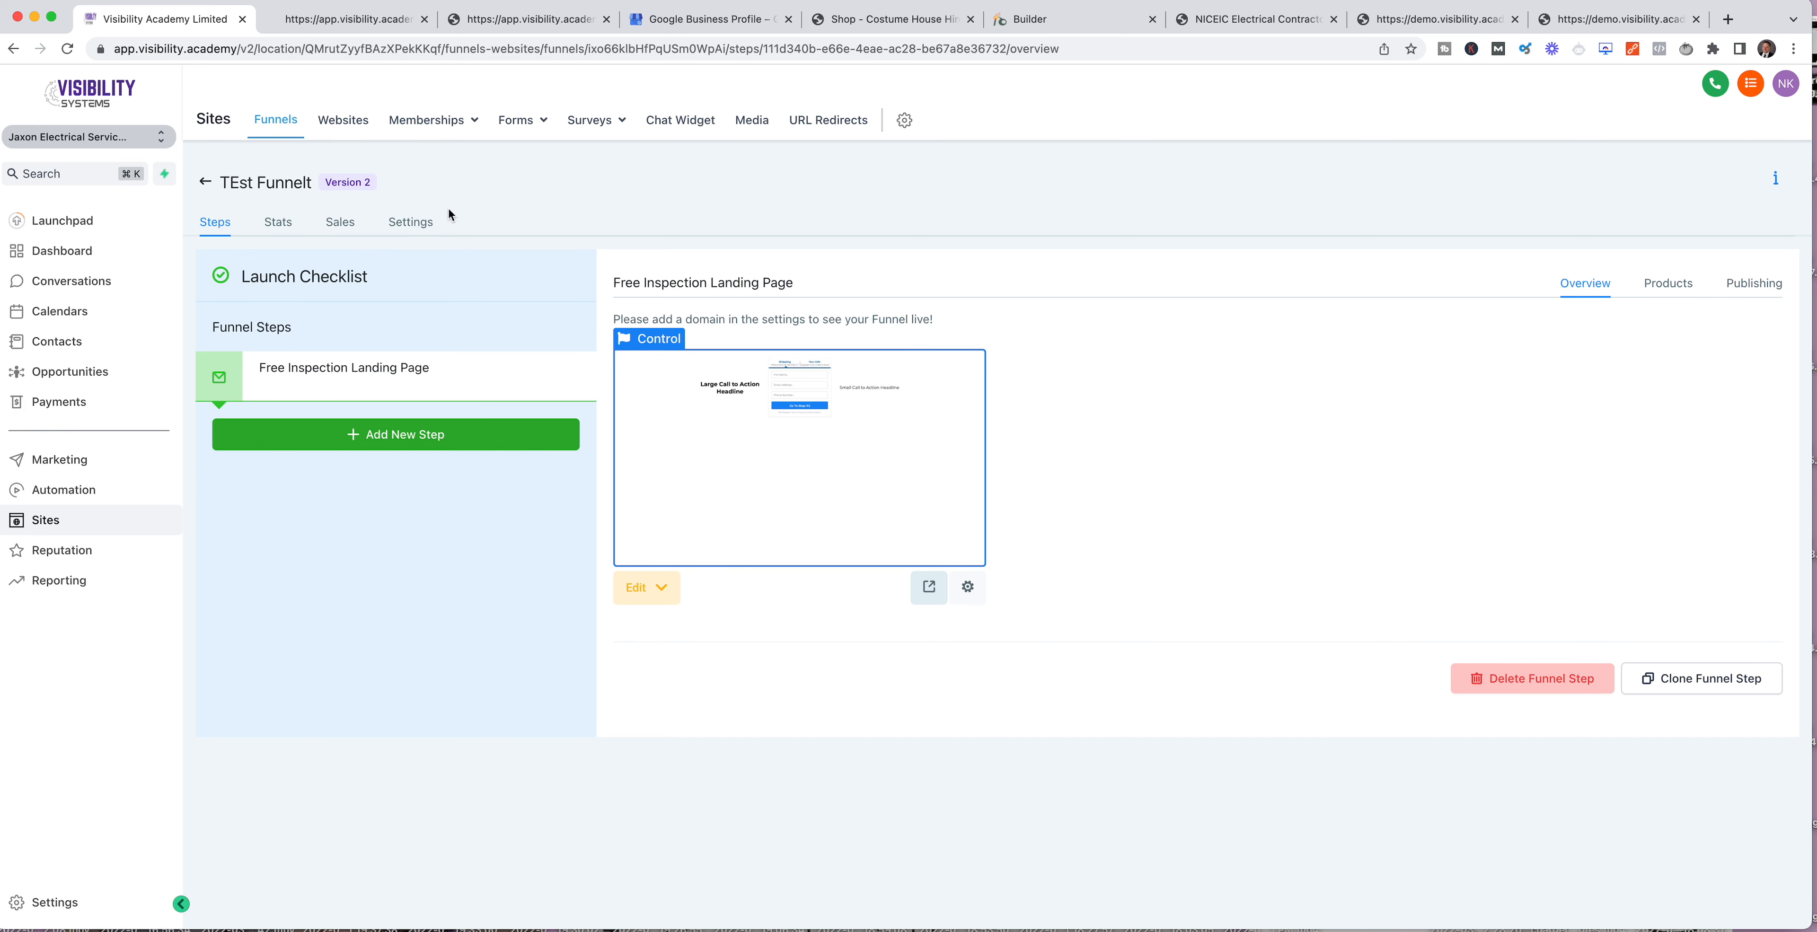
left_click(343, 121)
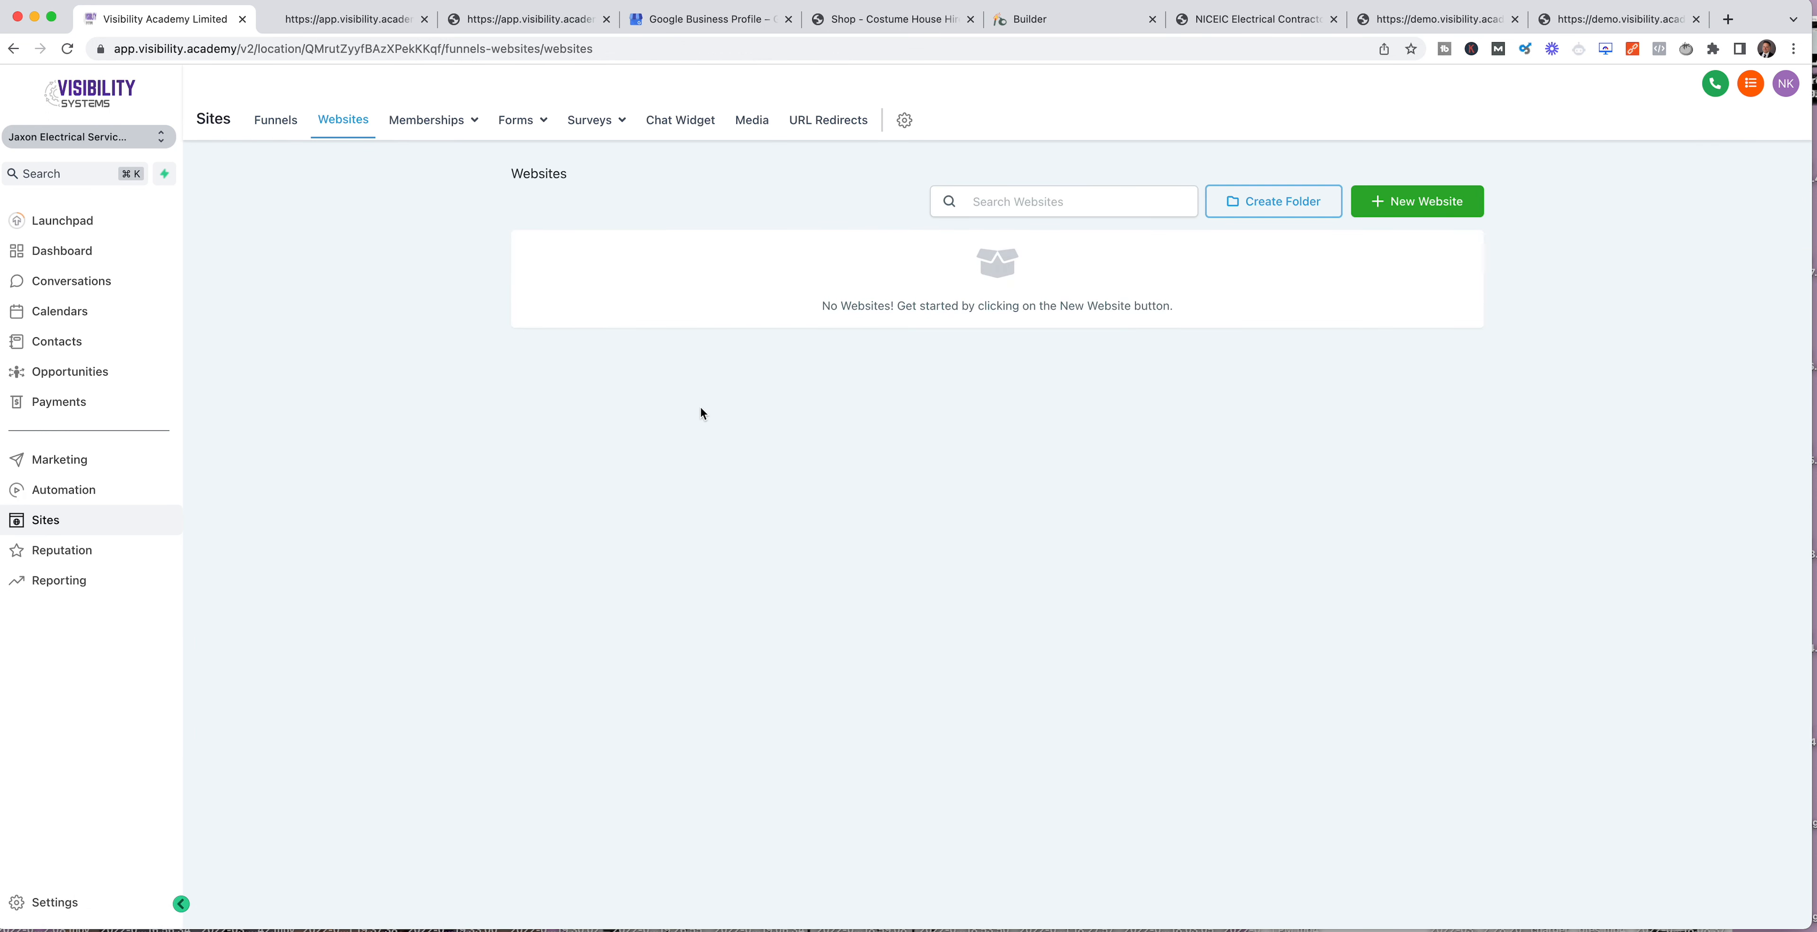